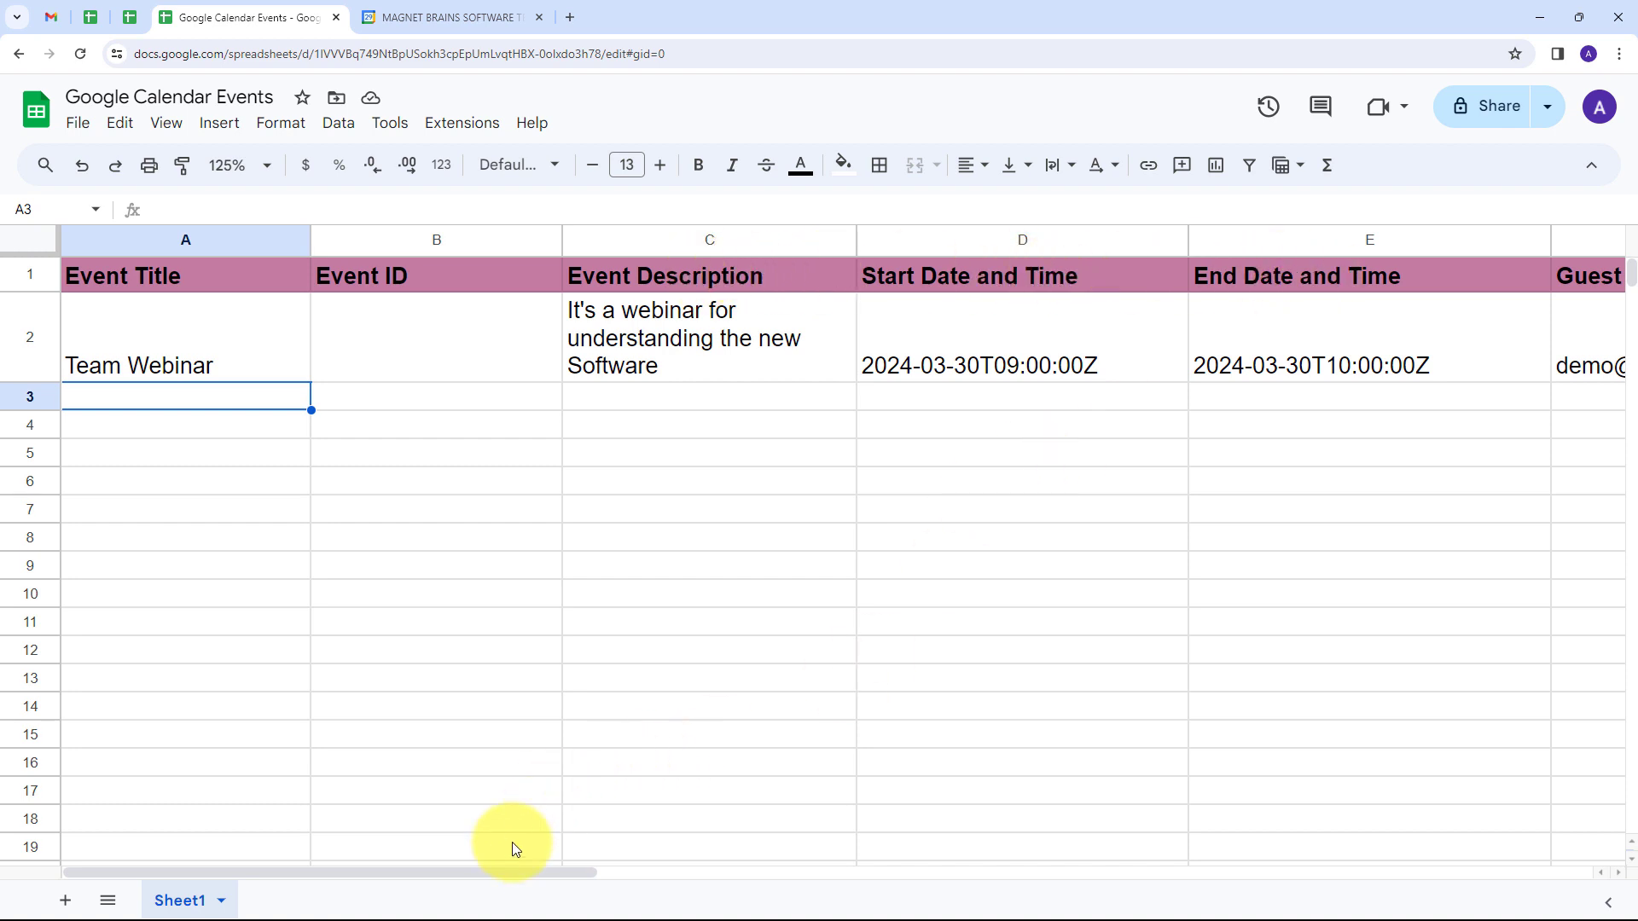
Step: Review the event columns of the Google Calendar Events sheet through New/Update, and check the week in Google Calendar
left_click_drag(508, 872, 754, 888)
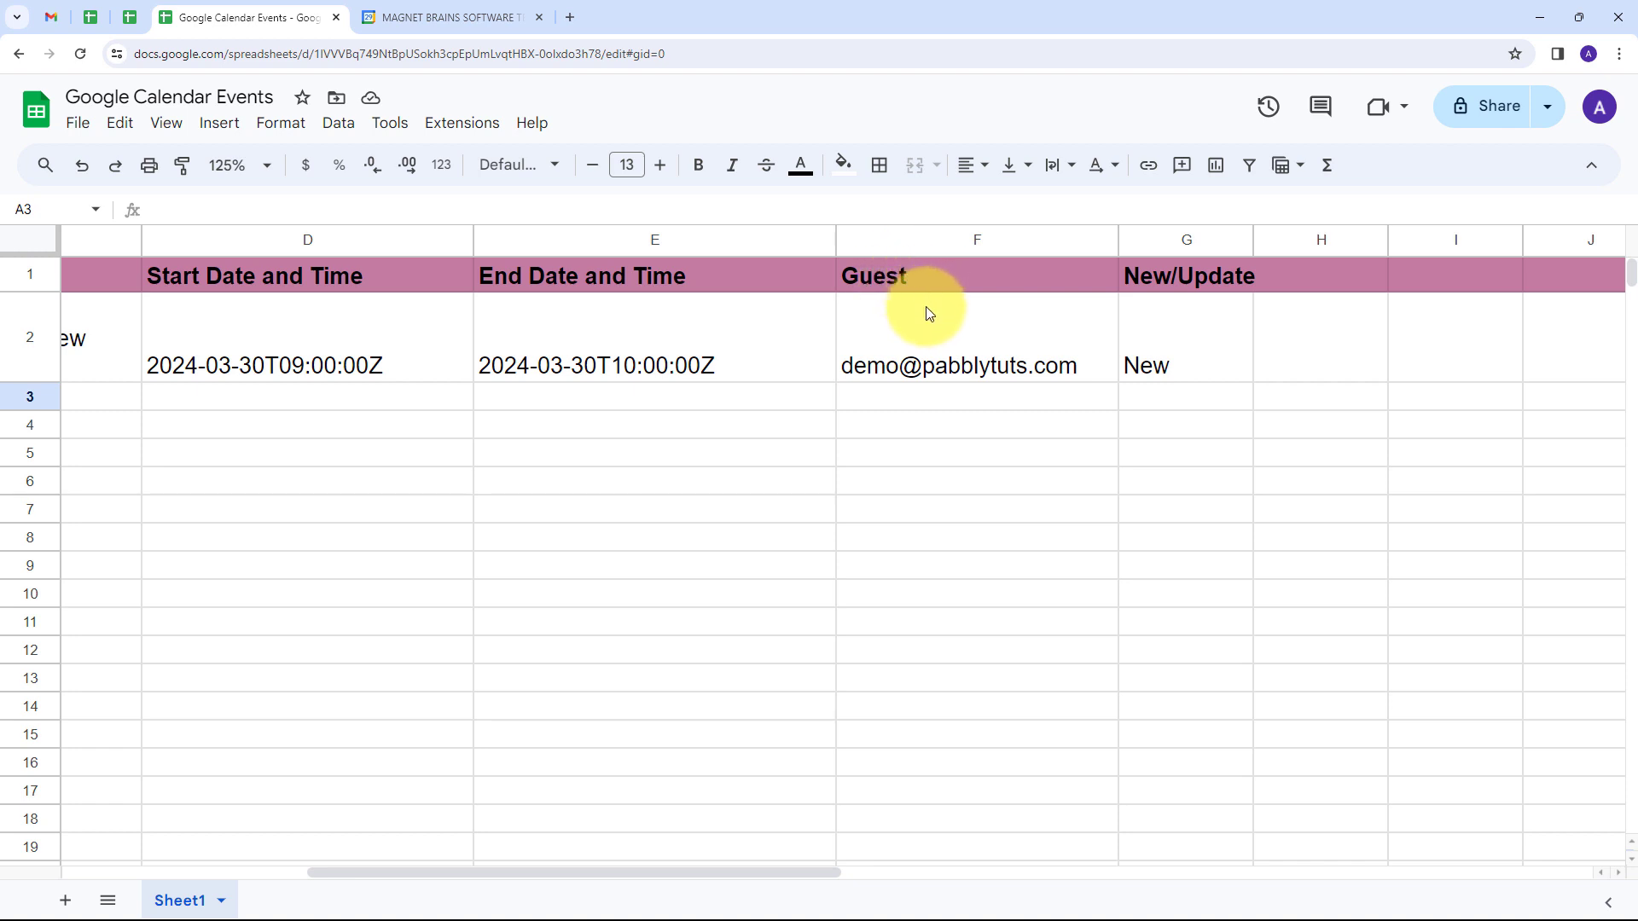
mouse_move(928, 312)
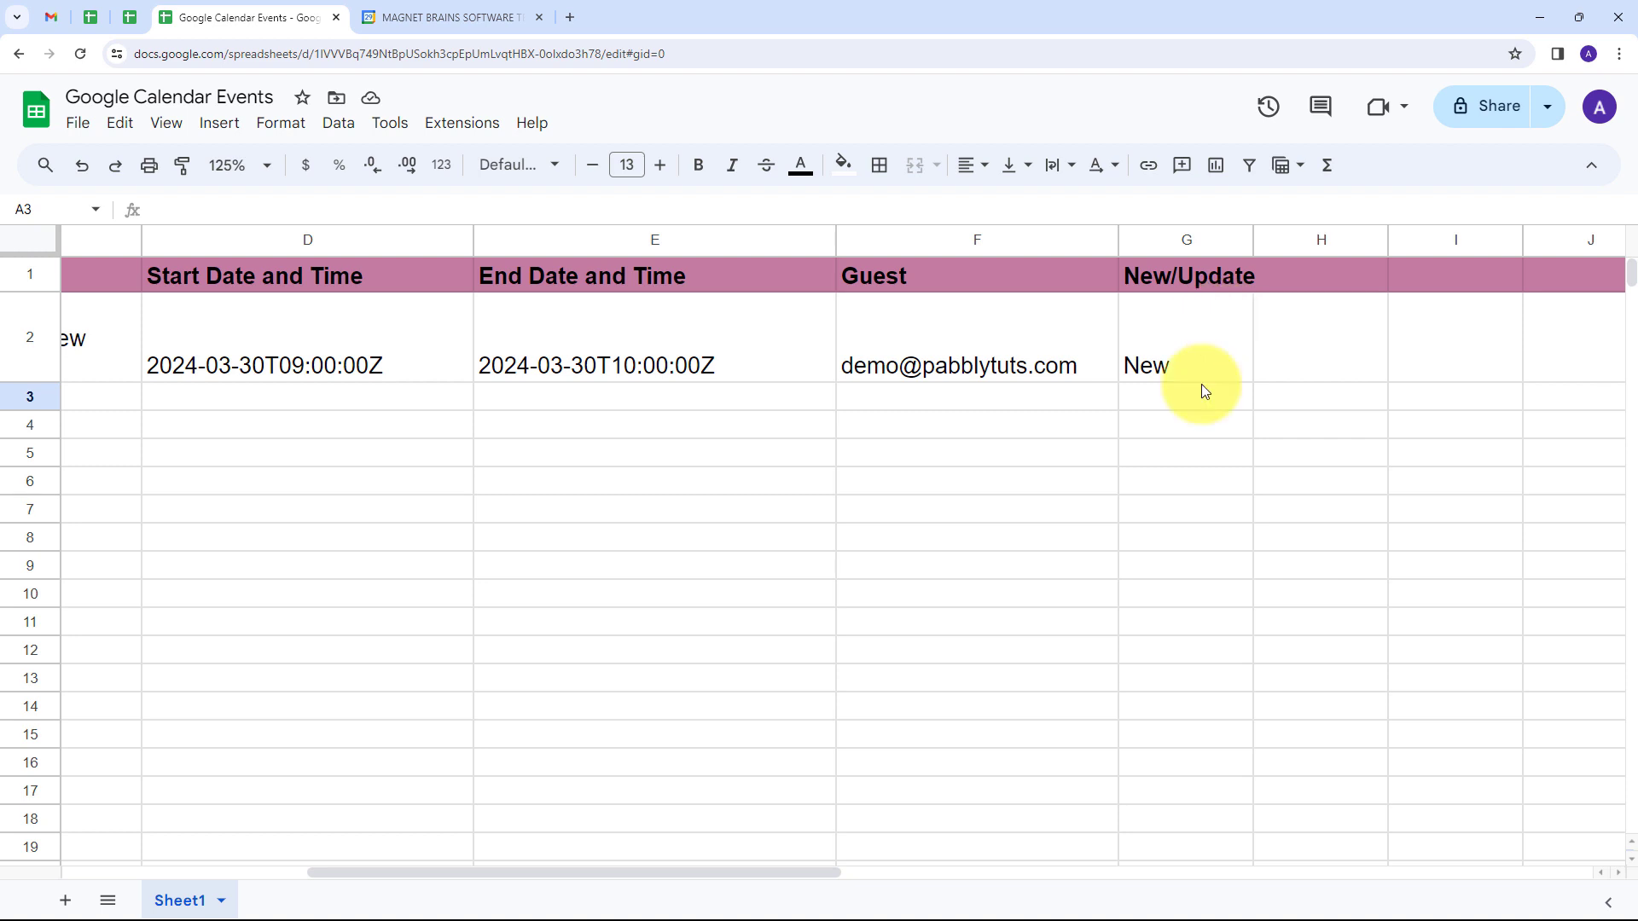
left_click_drag(789, 873, 520, 873)
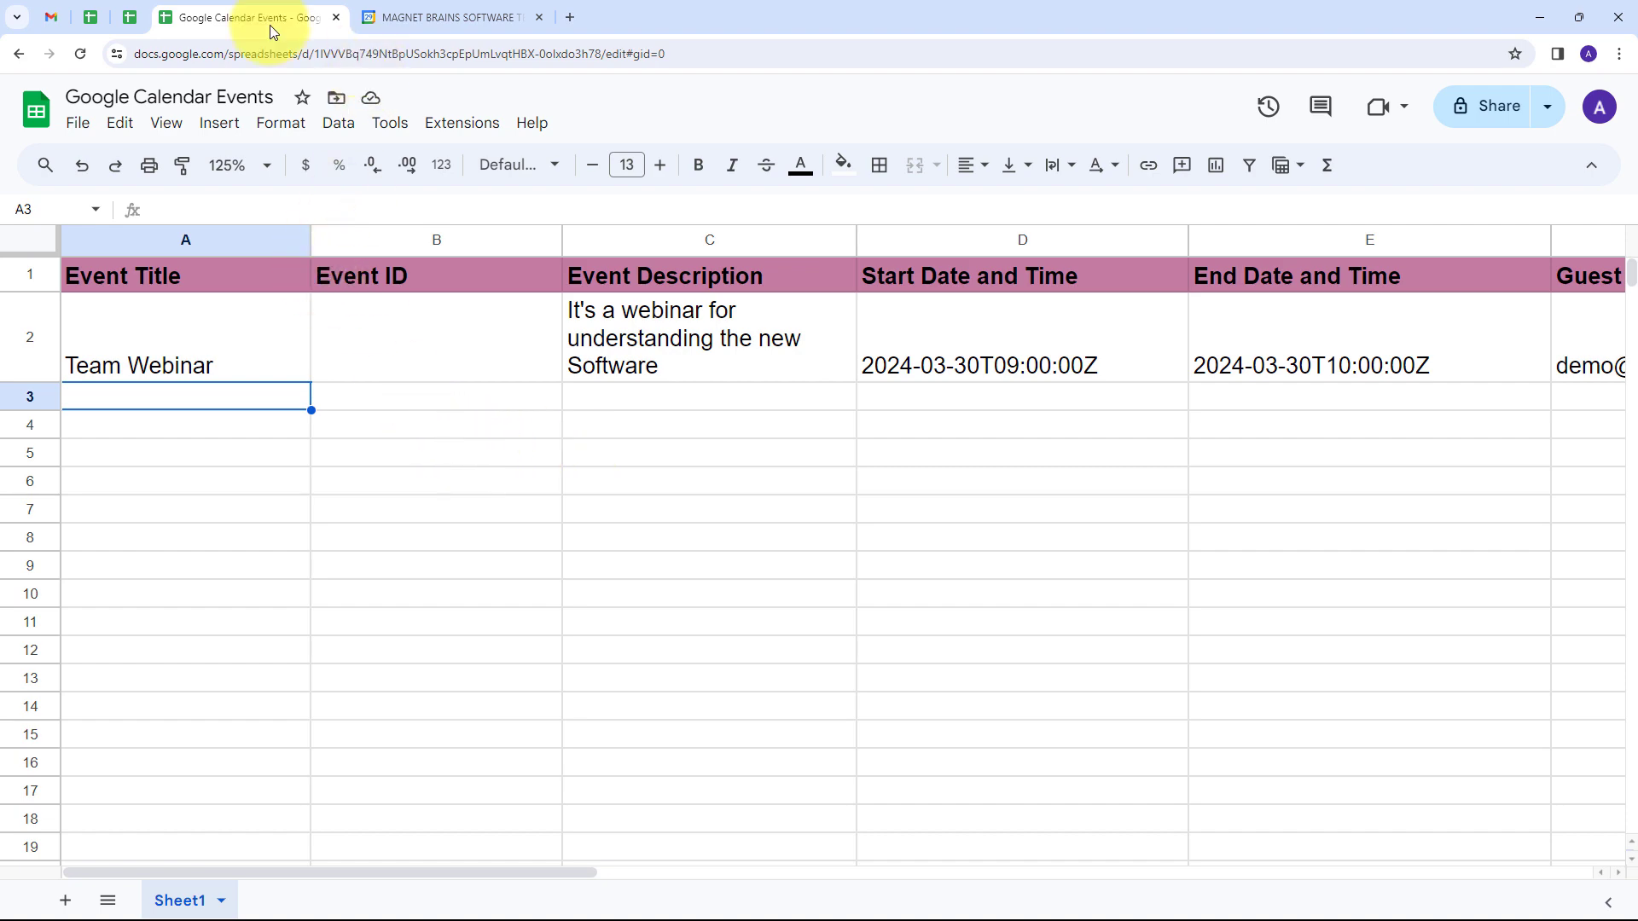
left_click(484, 20)
left_click(220, 18)
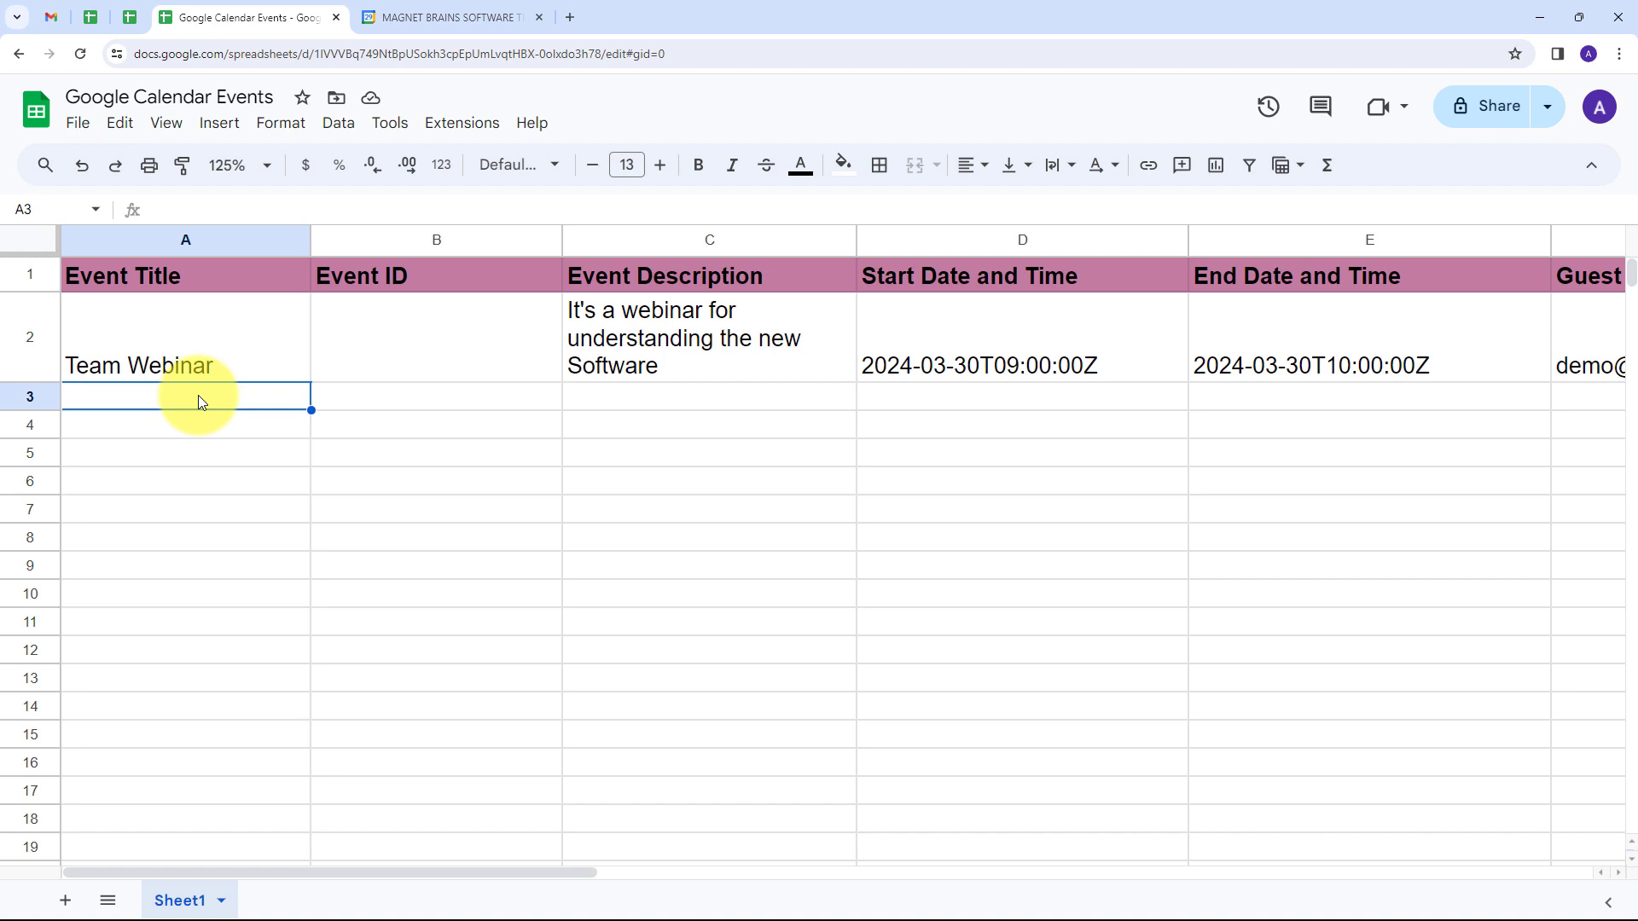
left_click(443, 21)
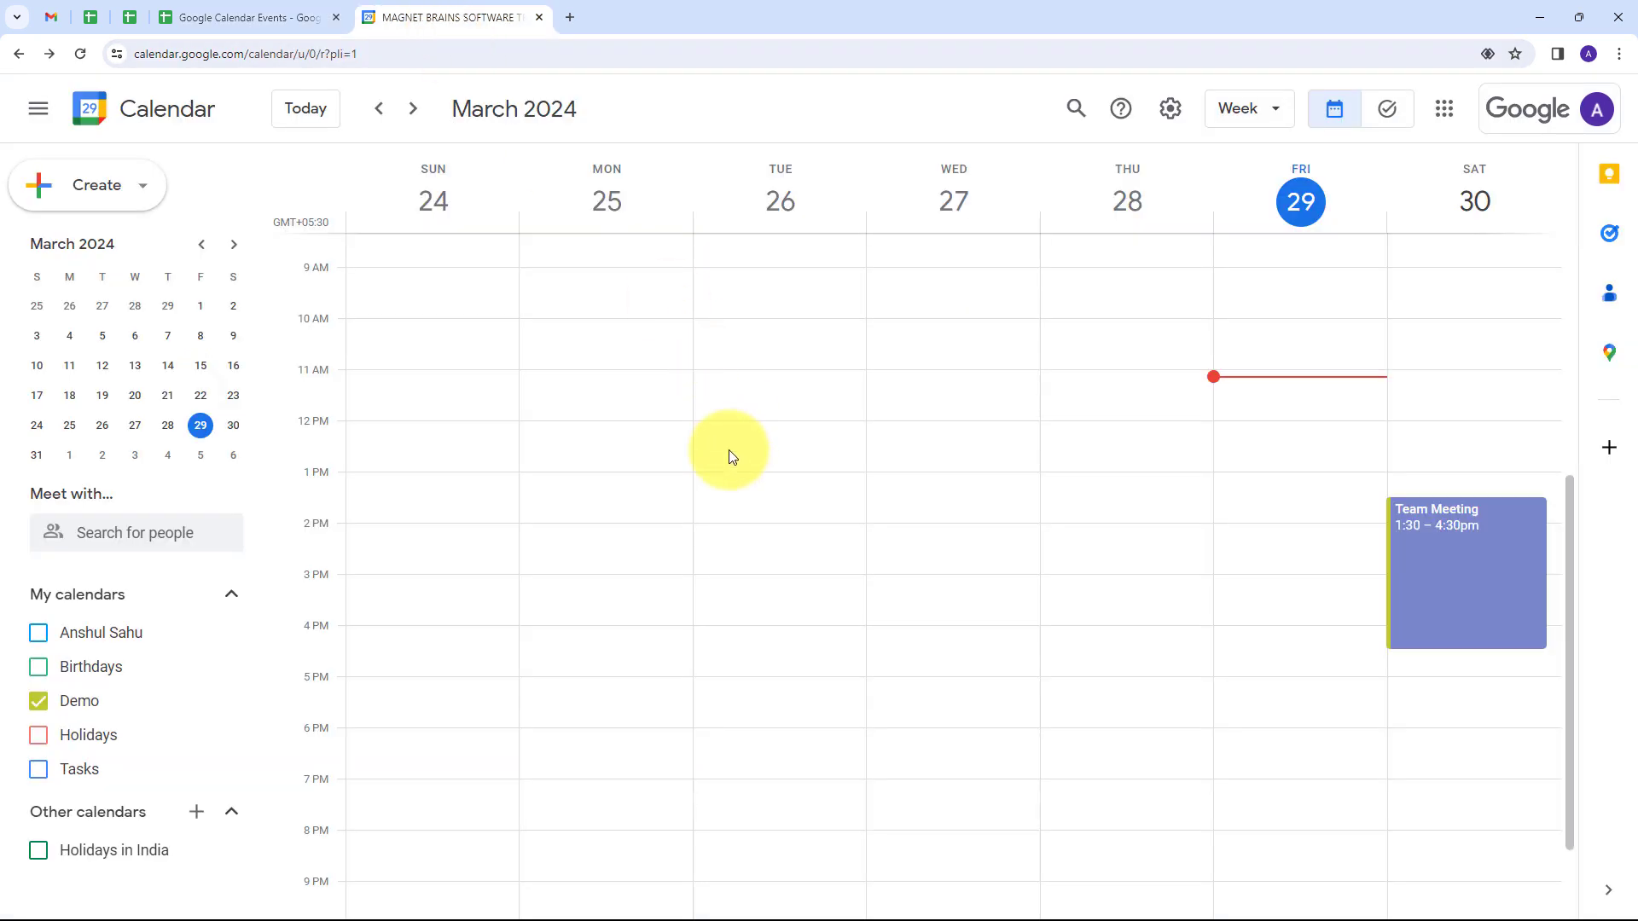
Step: Open the Pabbly Connect website in a new browser tab, sign in and access the Pabbly Connect dashboard
left_click(570, 17)
type("pab")
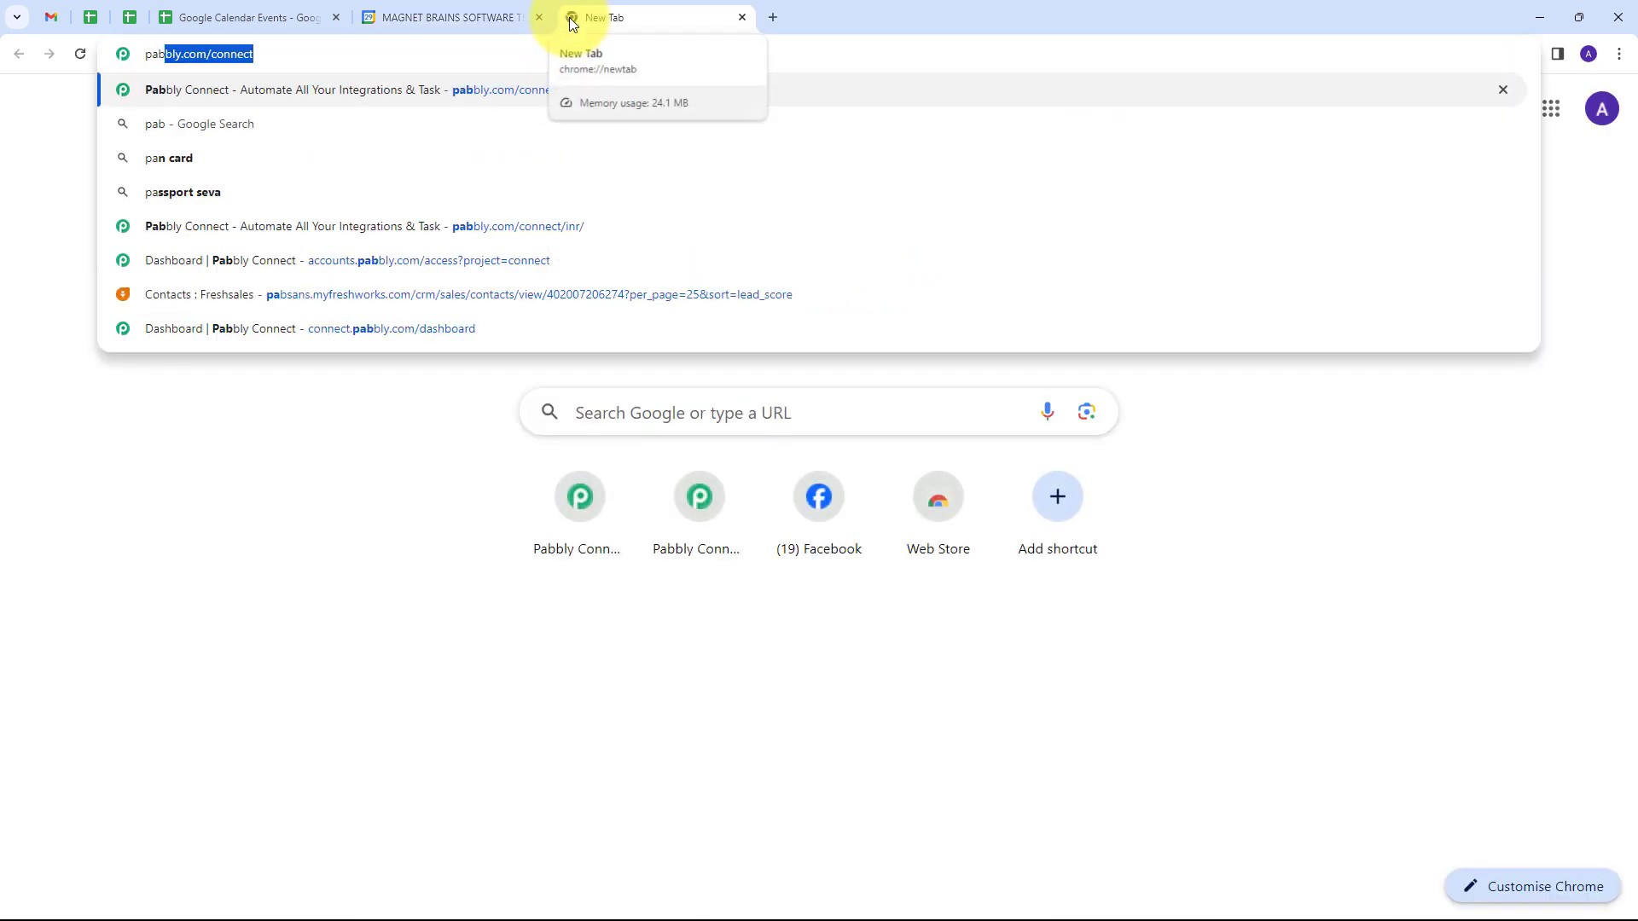
type("bly.com/")
key("Return")
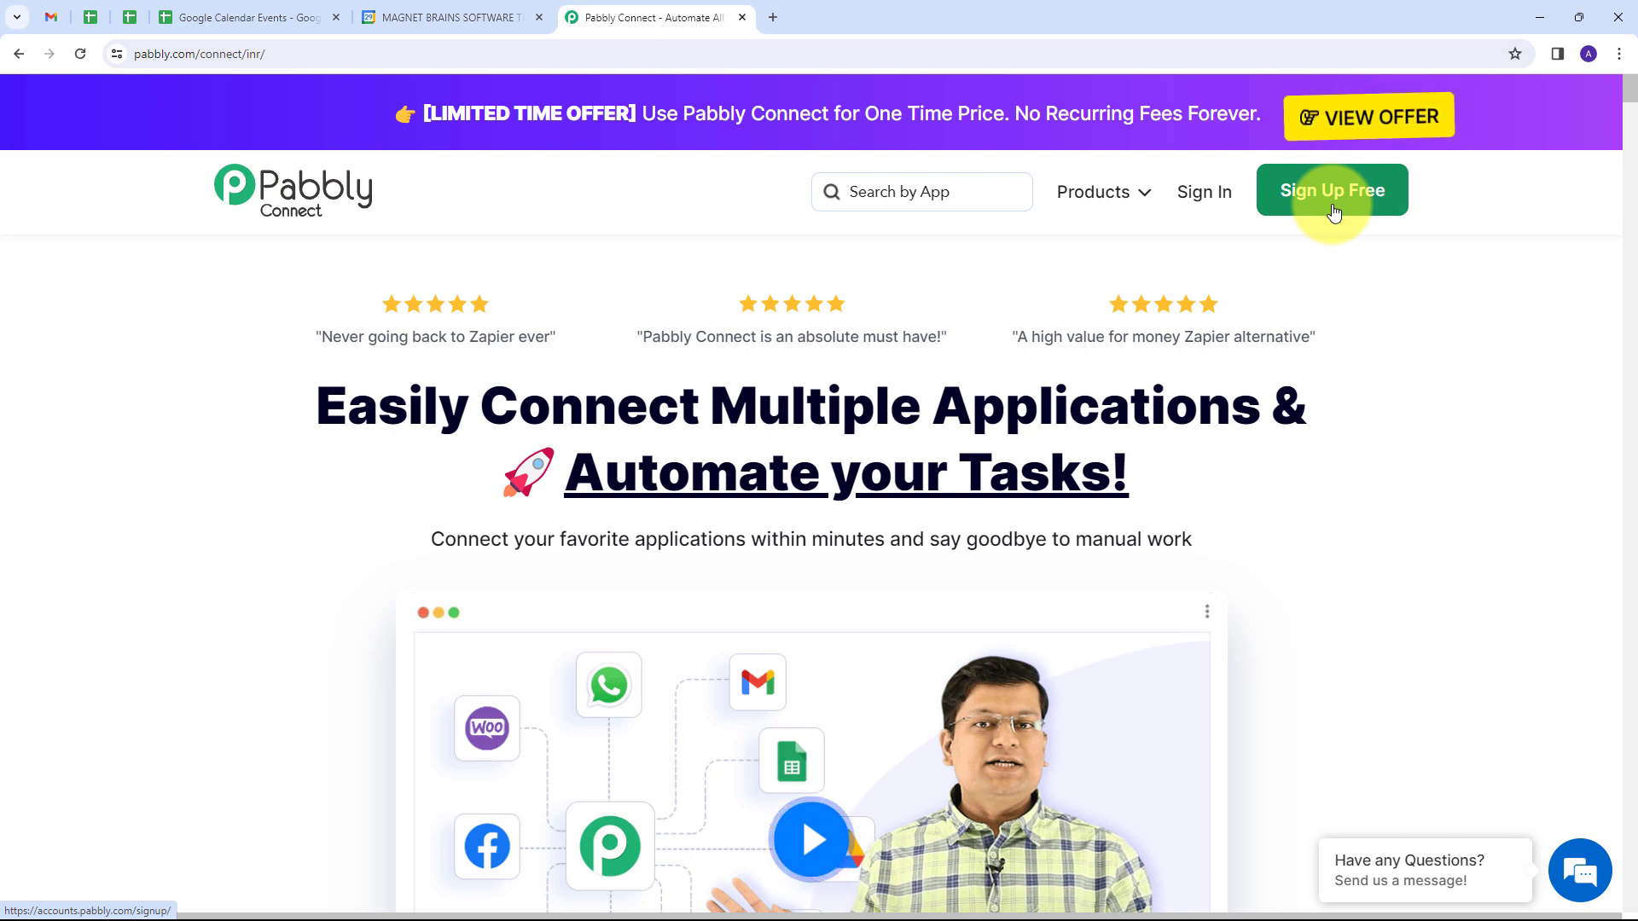
left_click(1202, 196)
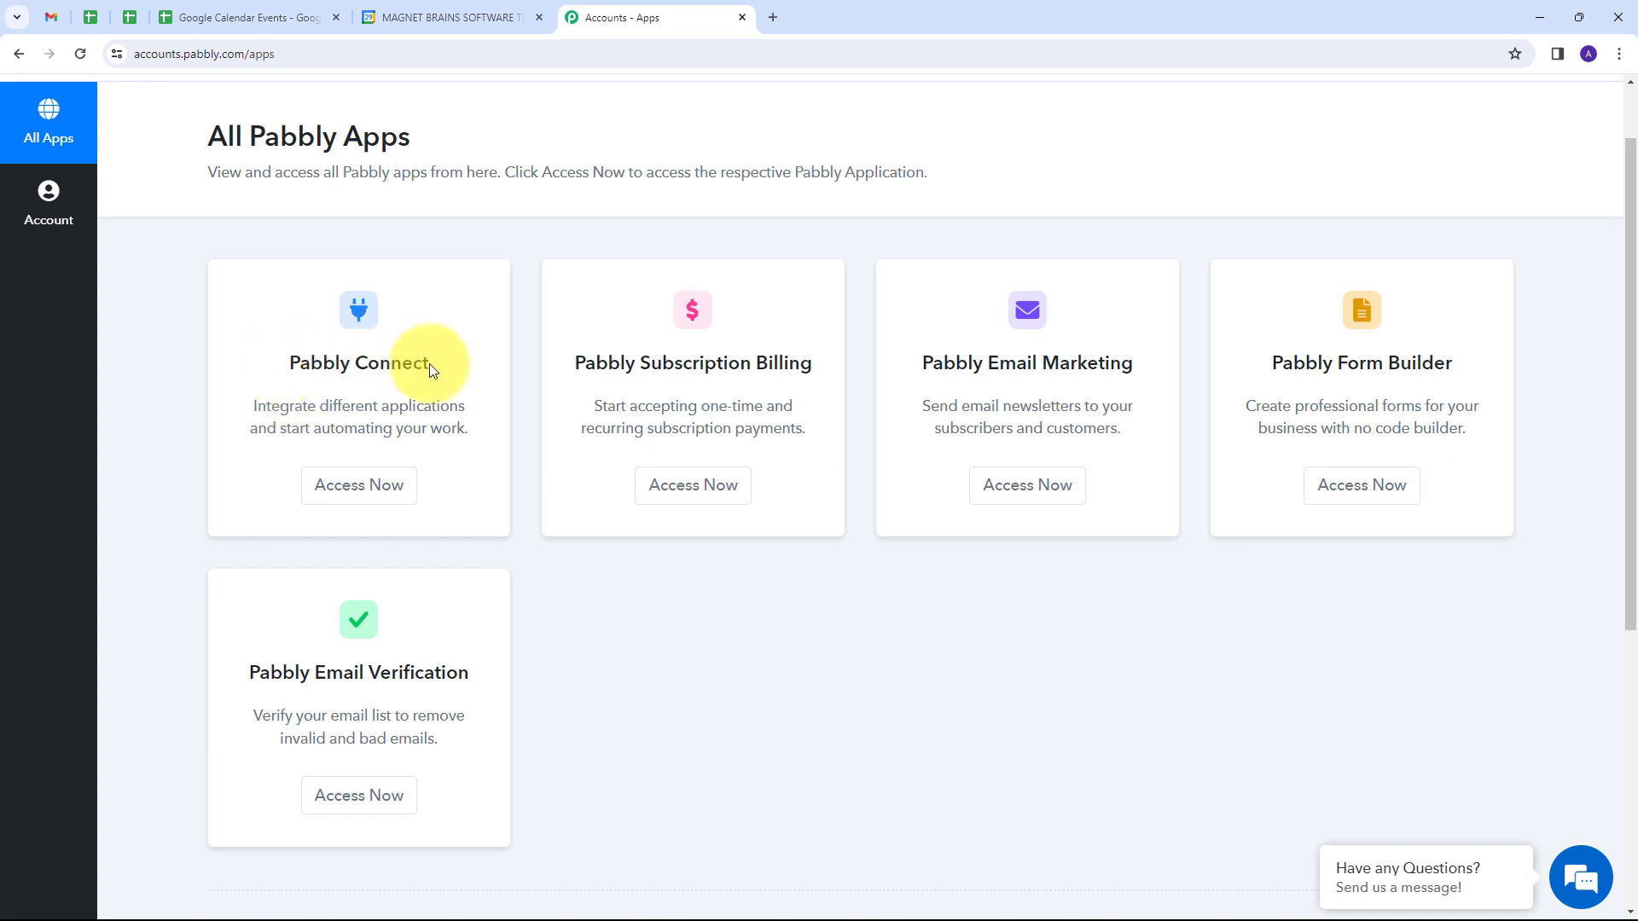
left_click(355, 495)
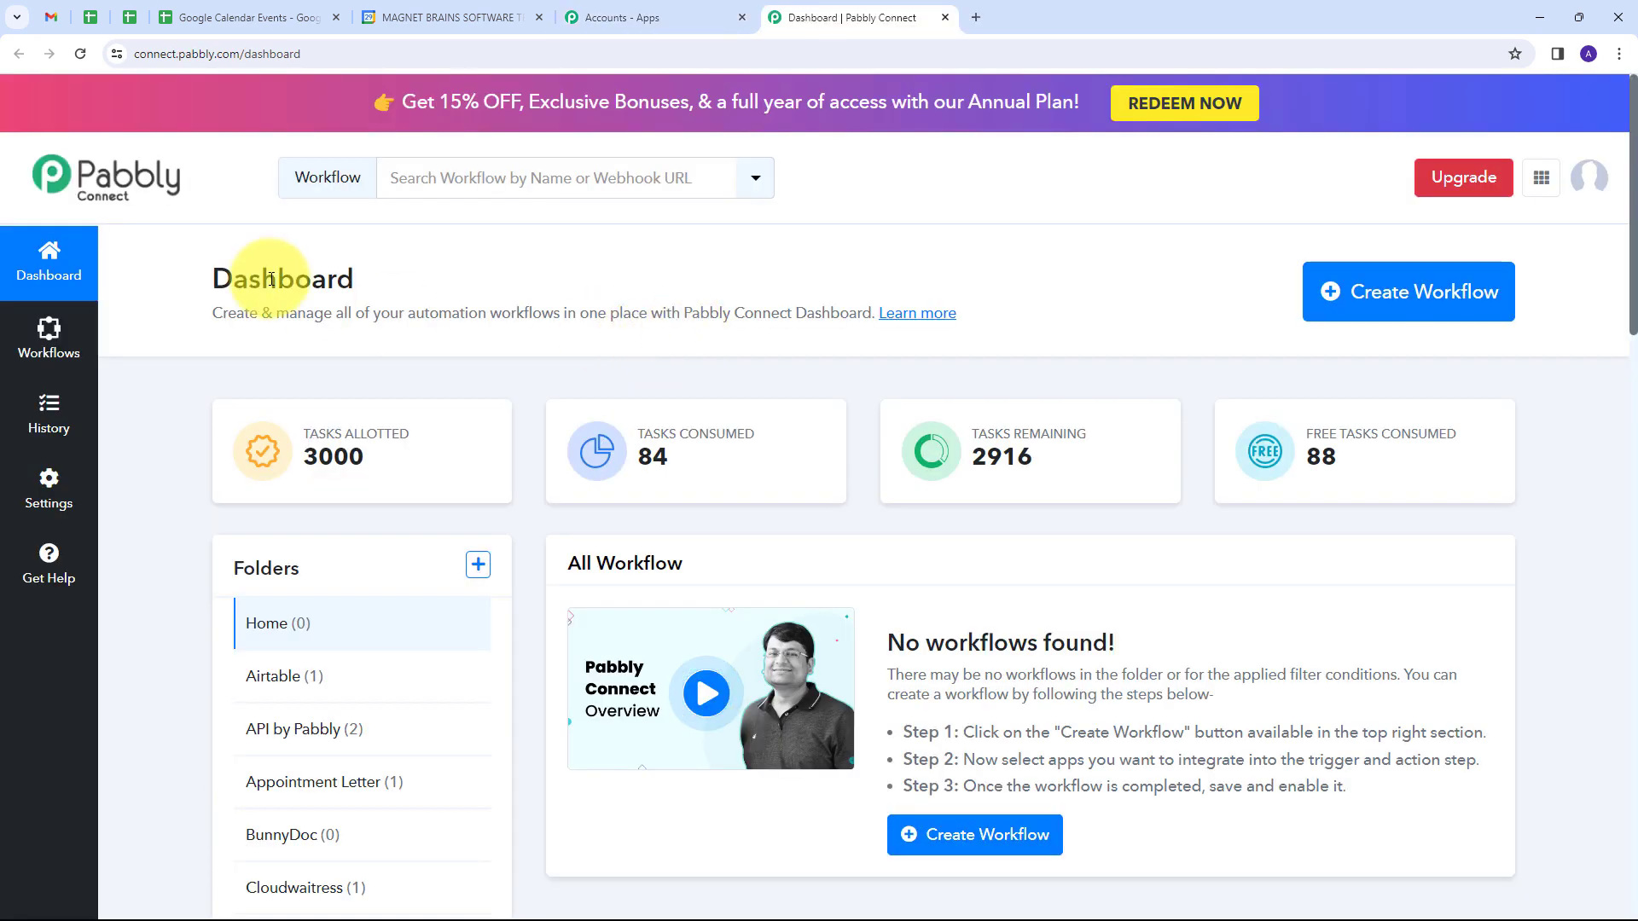
Step: Create a workflow named "Create or Update Google Calendar Event from Google Sheets" in the Google Calendar folder
scroll(808, 477, "down", 2)
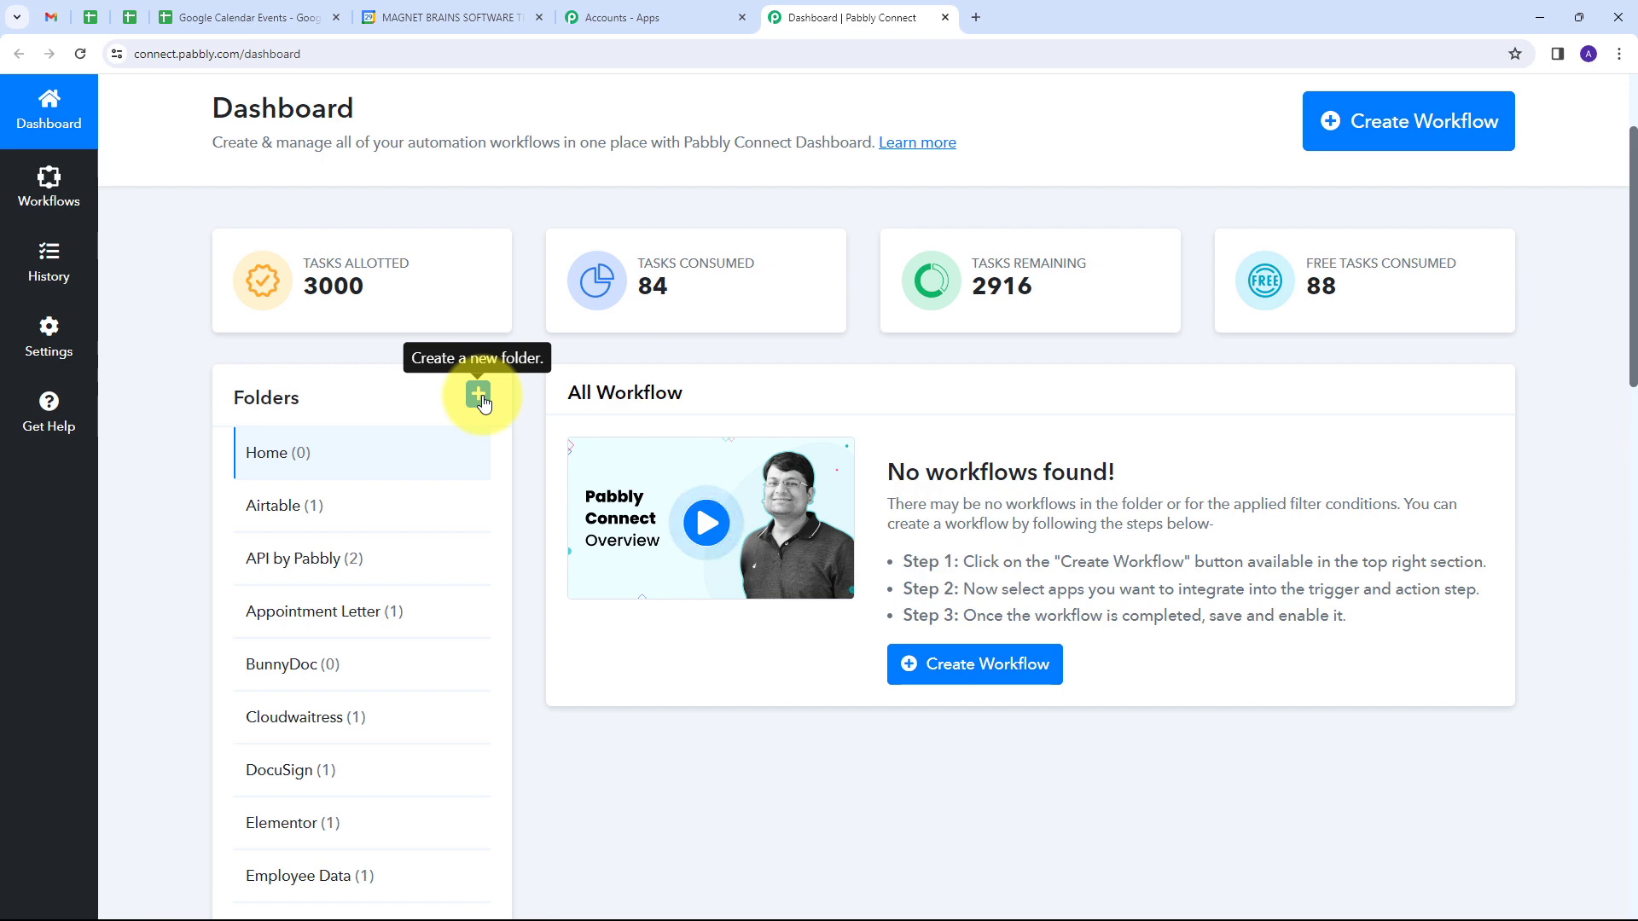
scroll(508, 401, "up", 2)
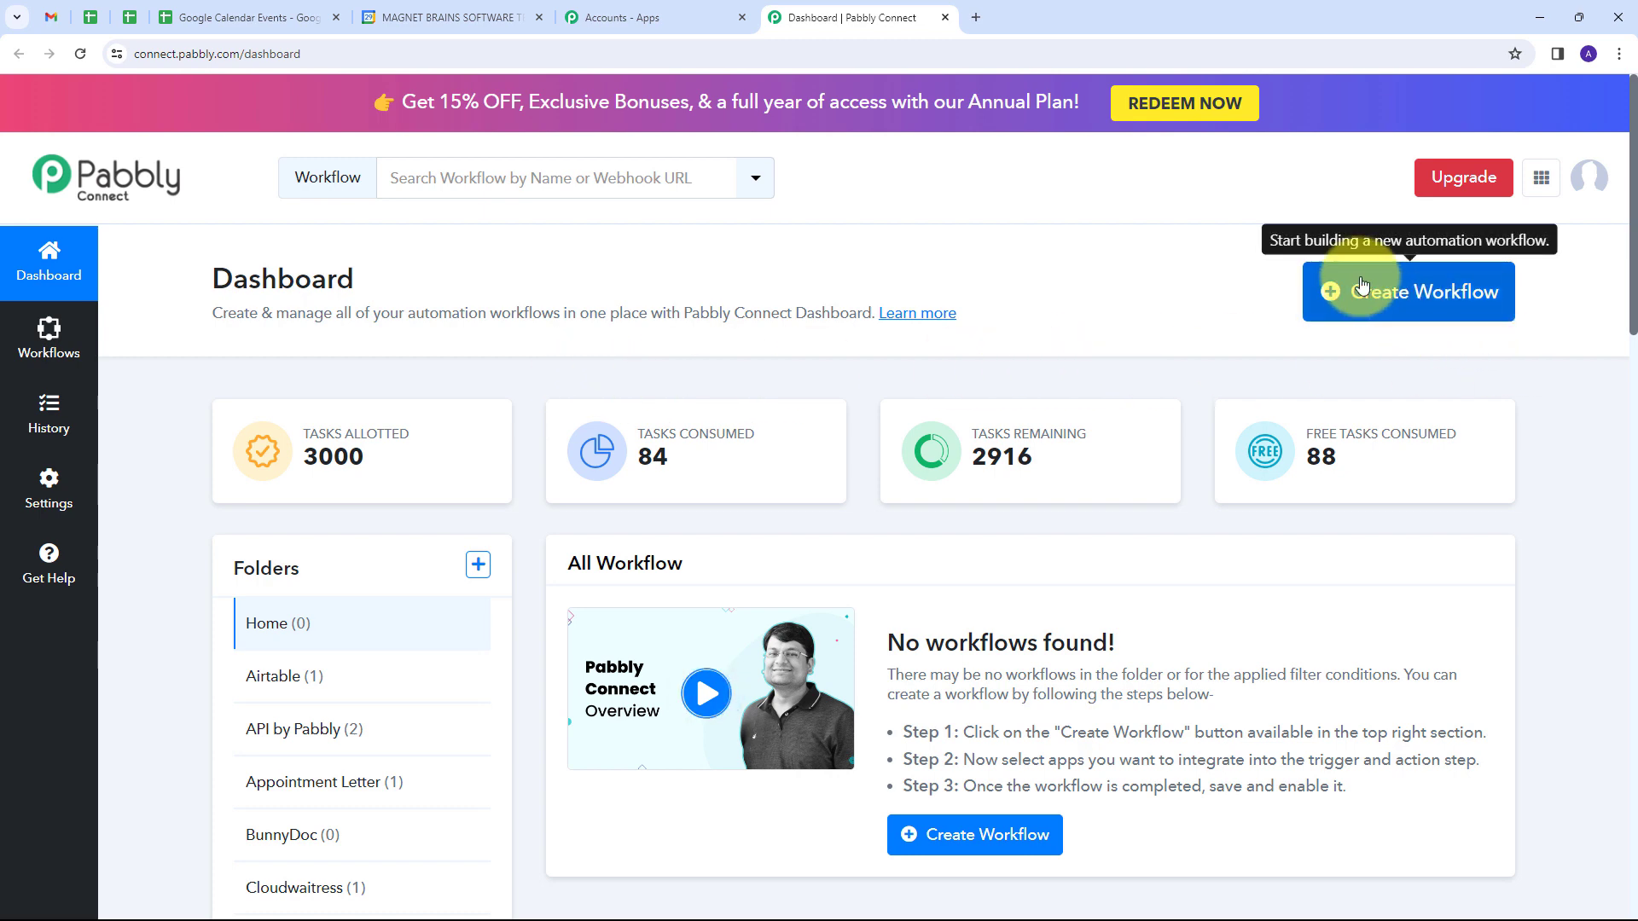
left_click(1354, 305)
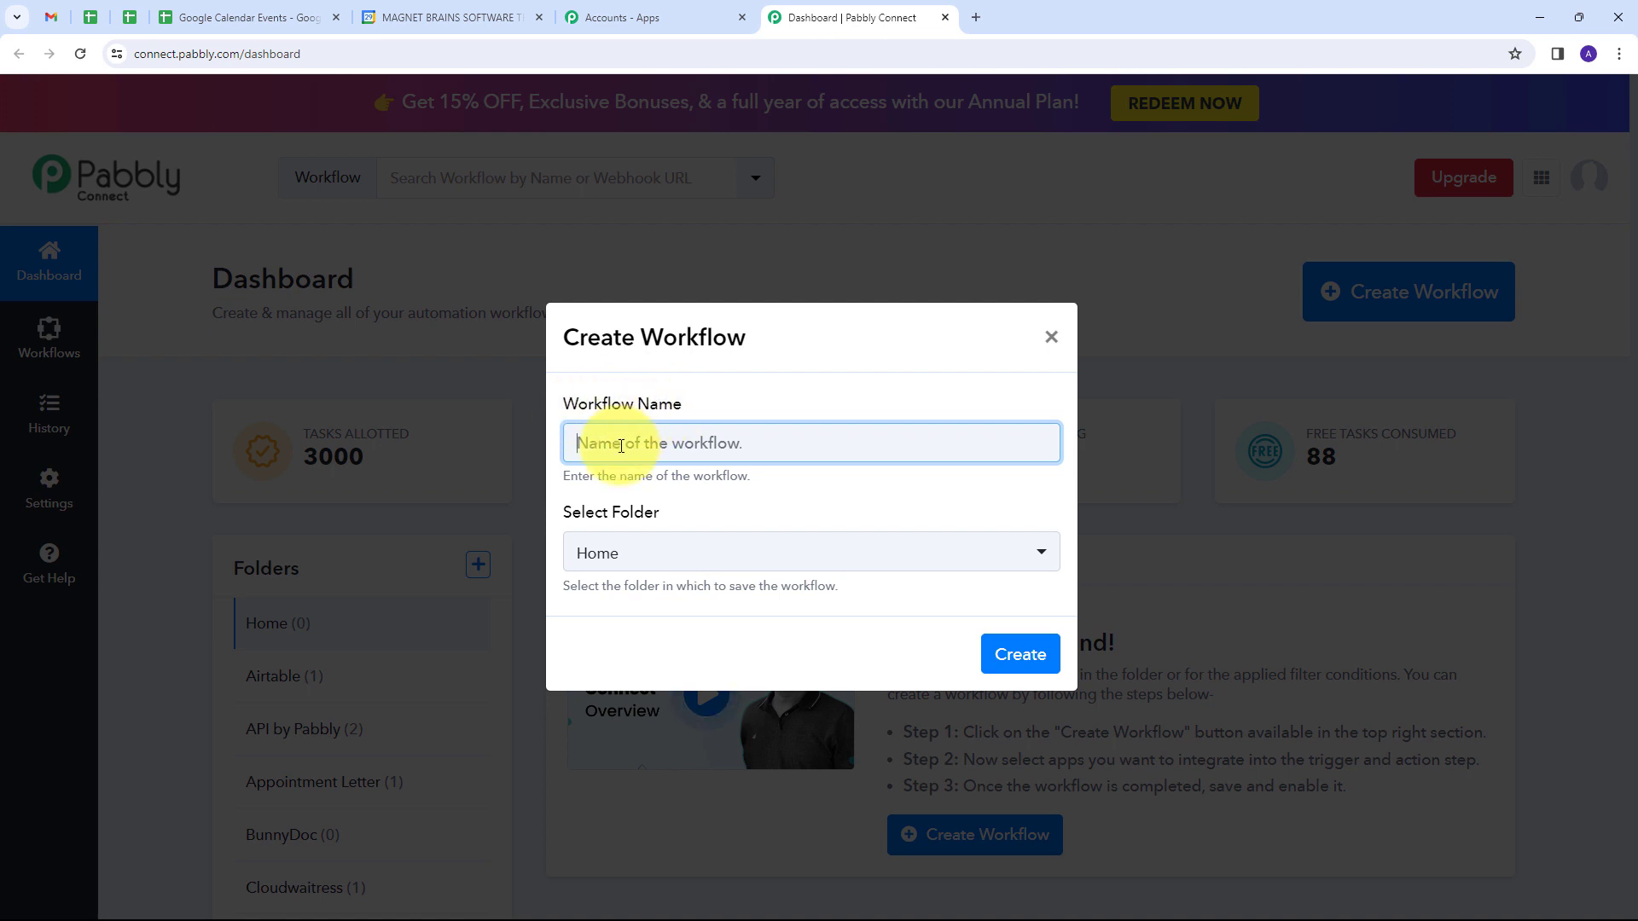
type("Create or Update Google Calendar Event from Google Sheets")
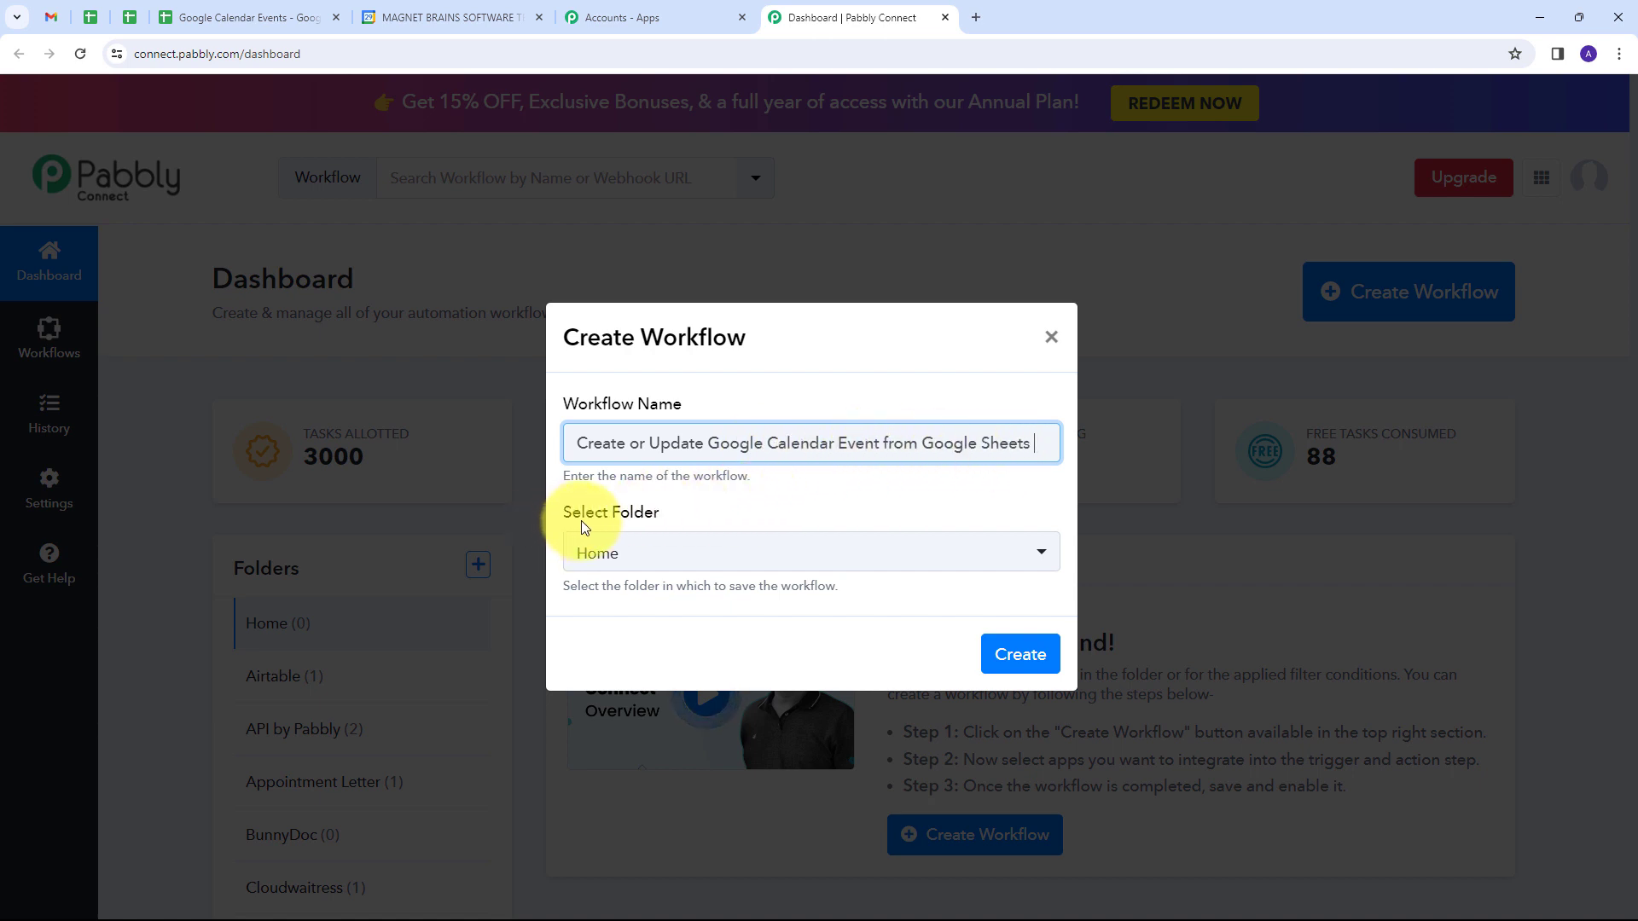
left_click(950, 567)
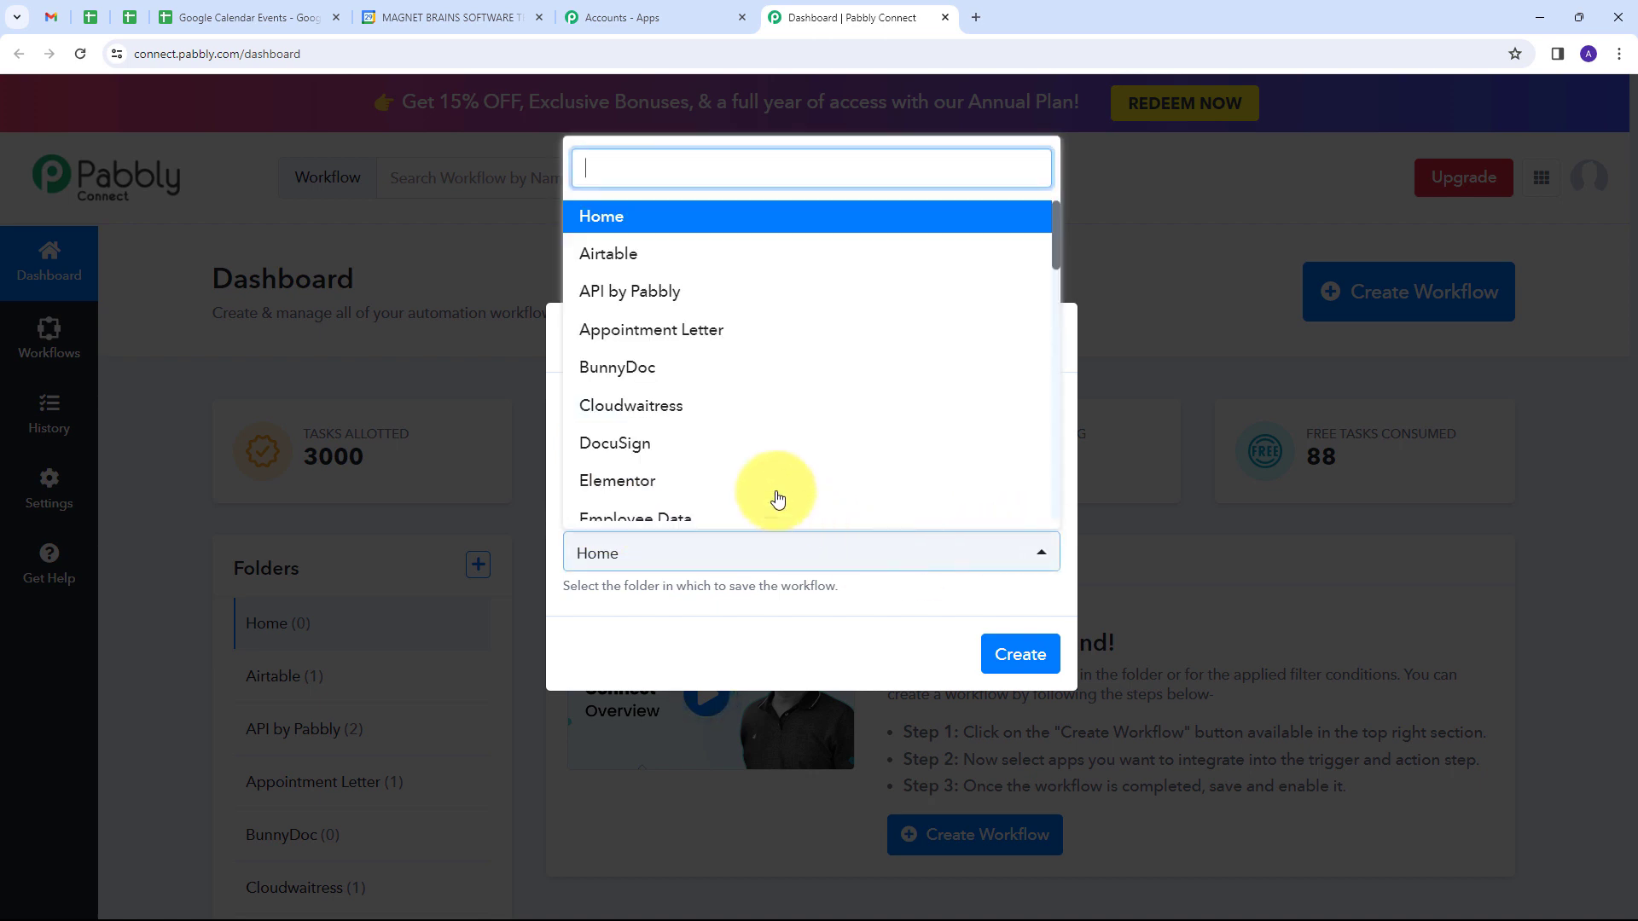
scroll(824, 401, "down", 5)
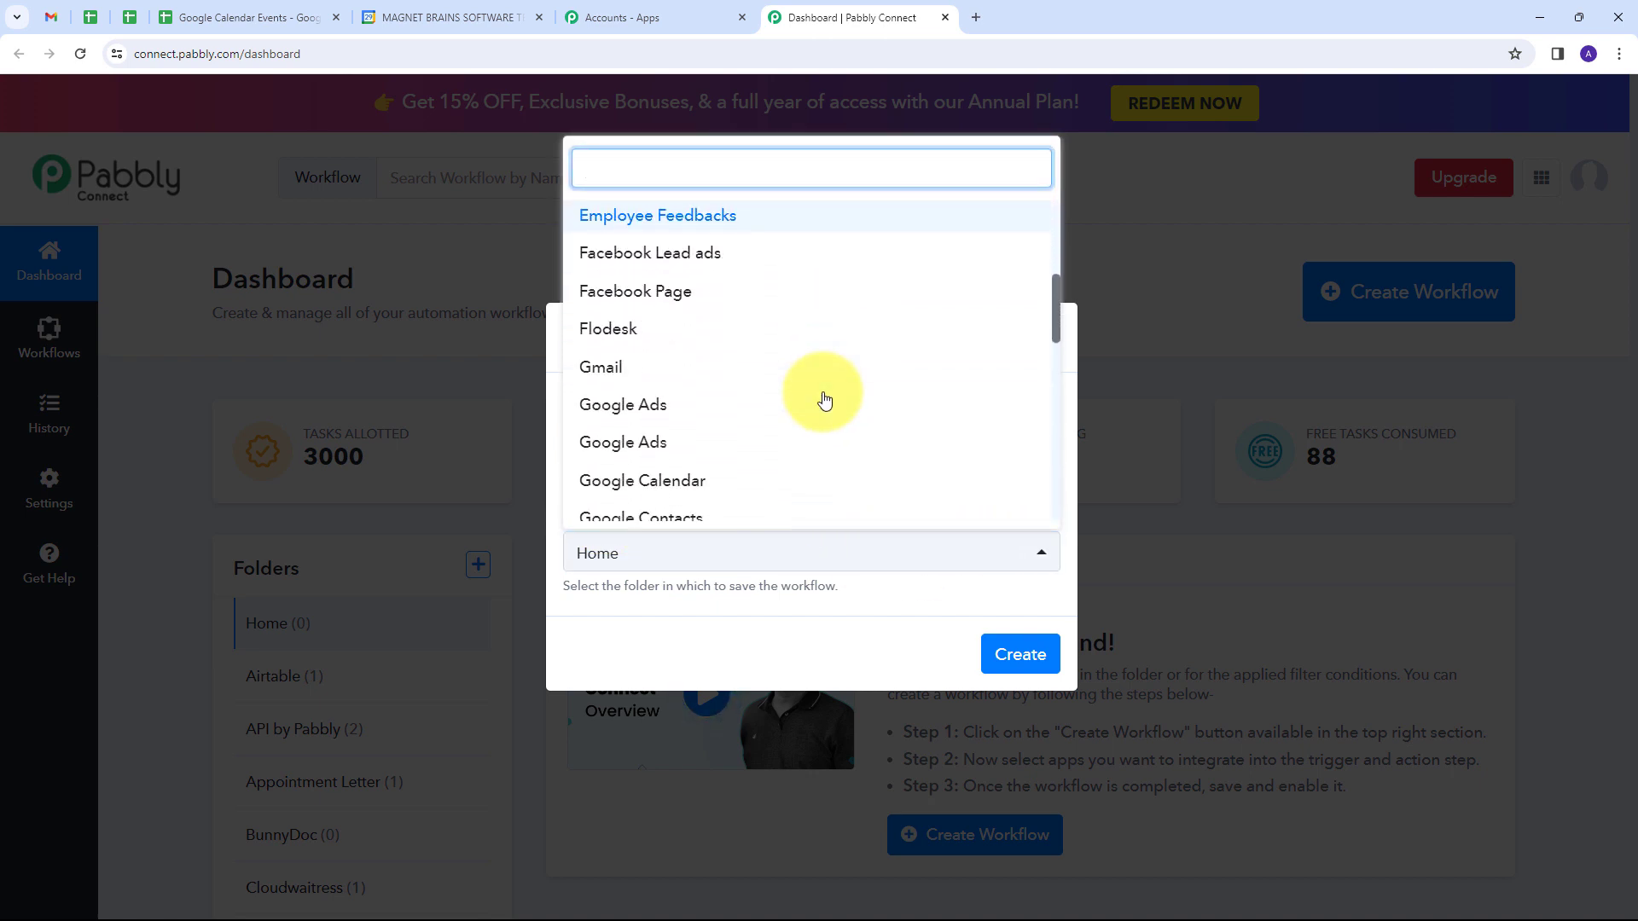
scroll(824, 400, "up", 1)
scroll(824, 401, "down", 3)
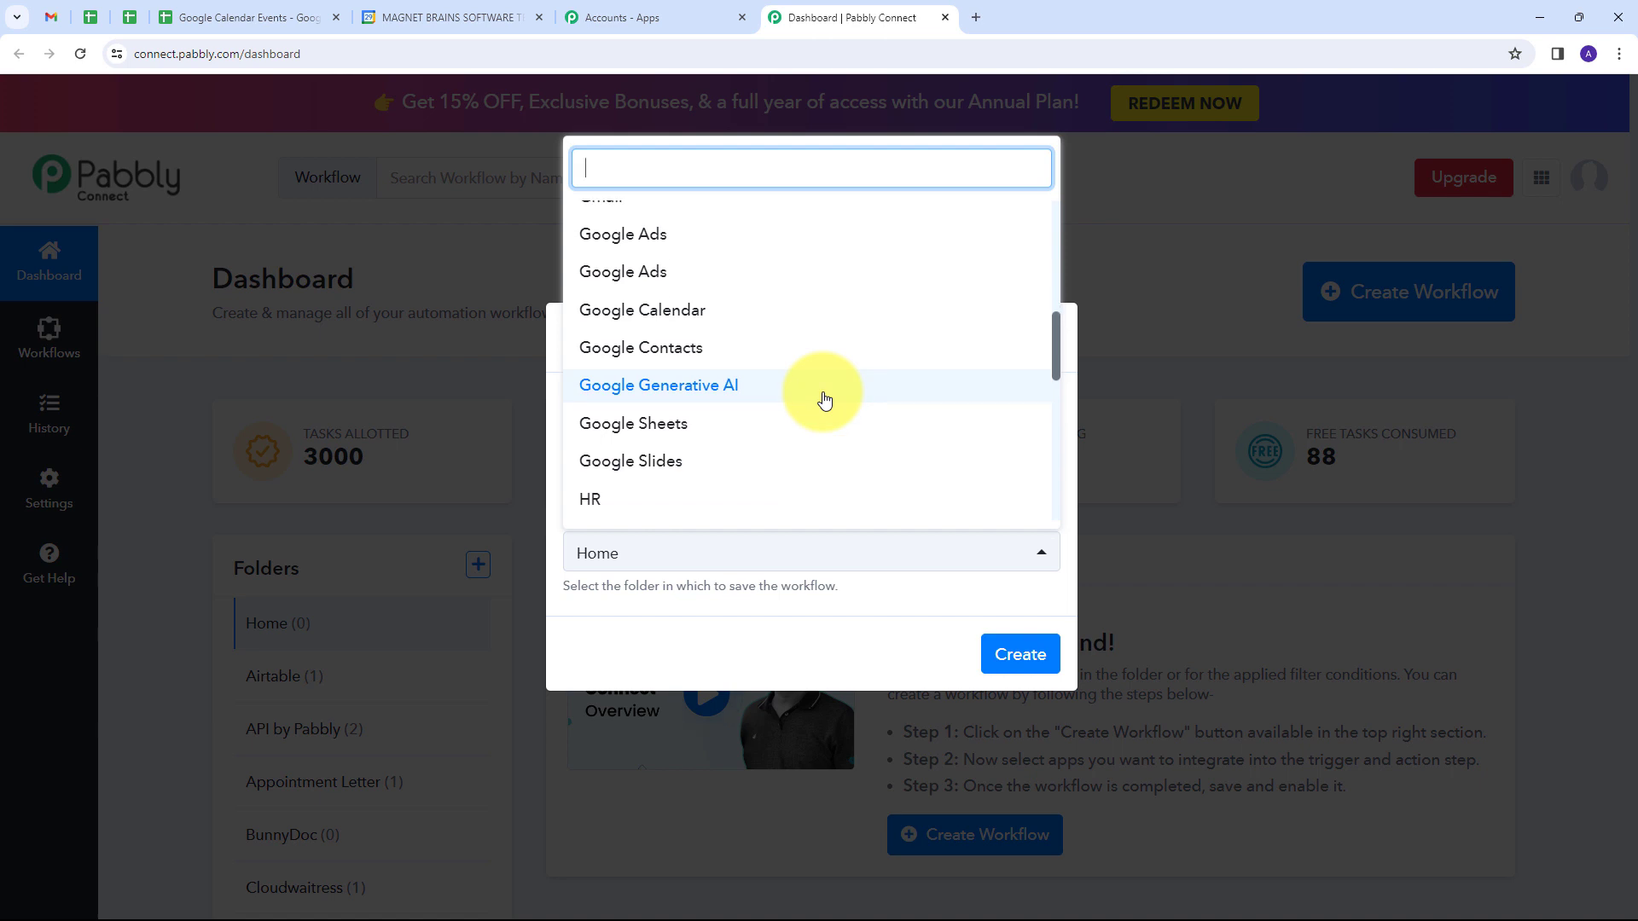
left_click(652, 317)
left_click(997, 646)
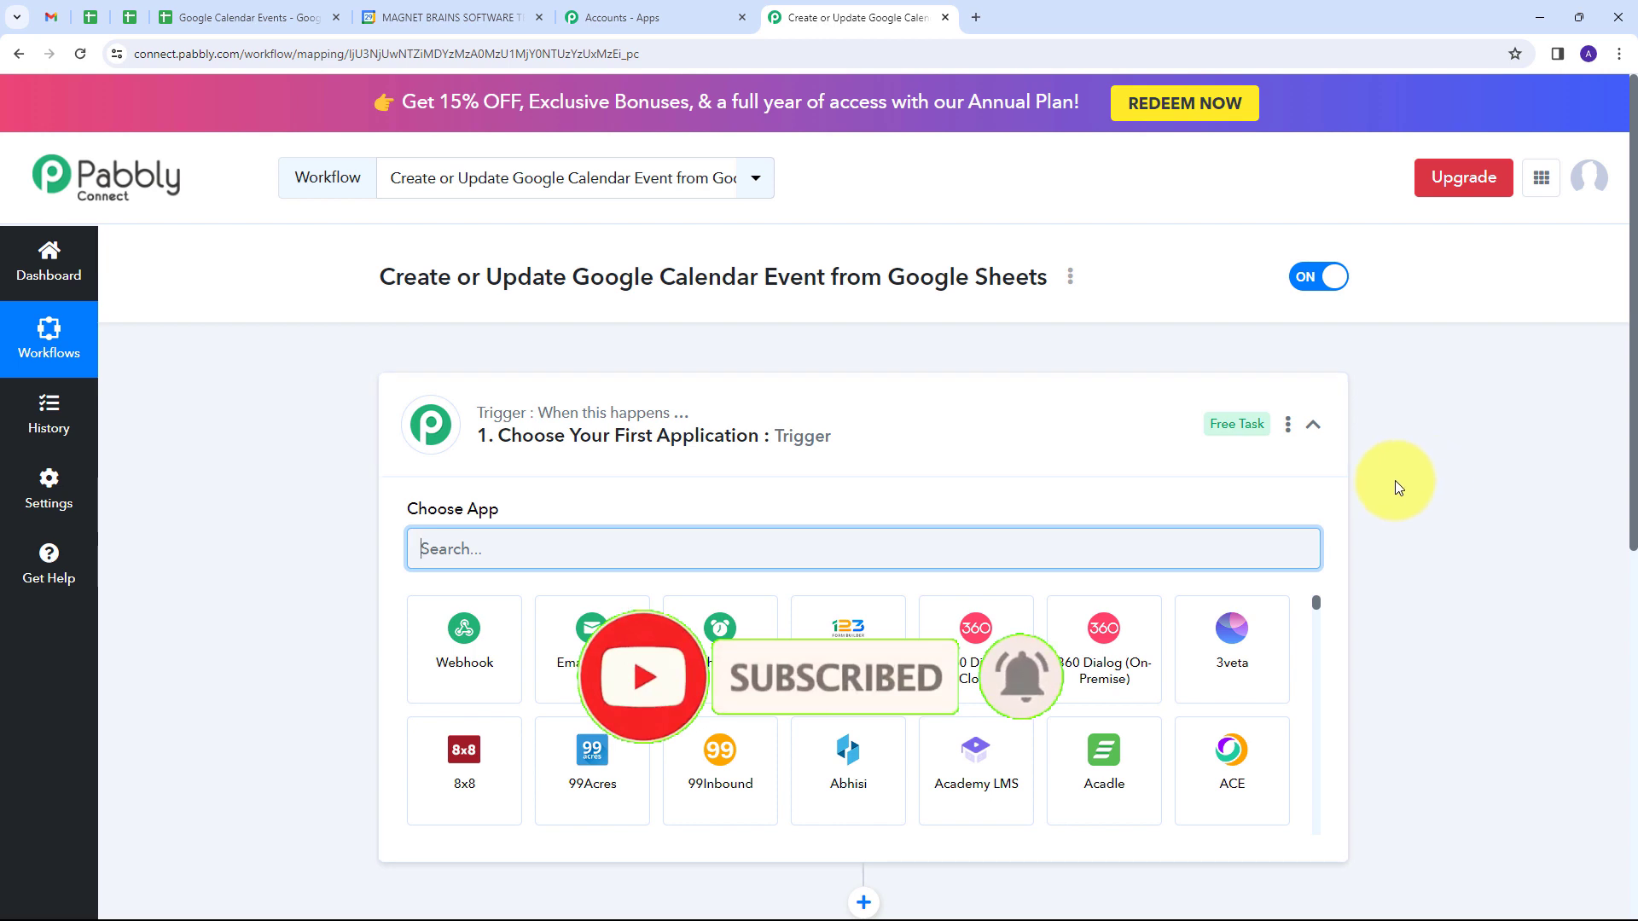
Step: Set the workflow's trigger app to Google Sheets with the trigger event New or Updated Spreadsheet Row
scroll(258, 446, "down", 1)
scroll(256, 443, "down", 2)
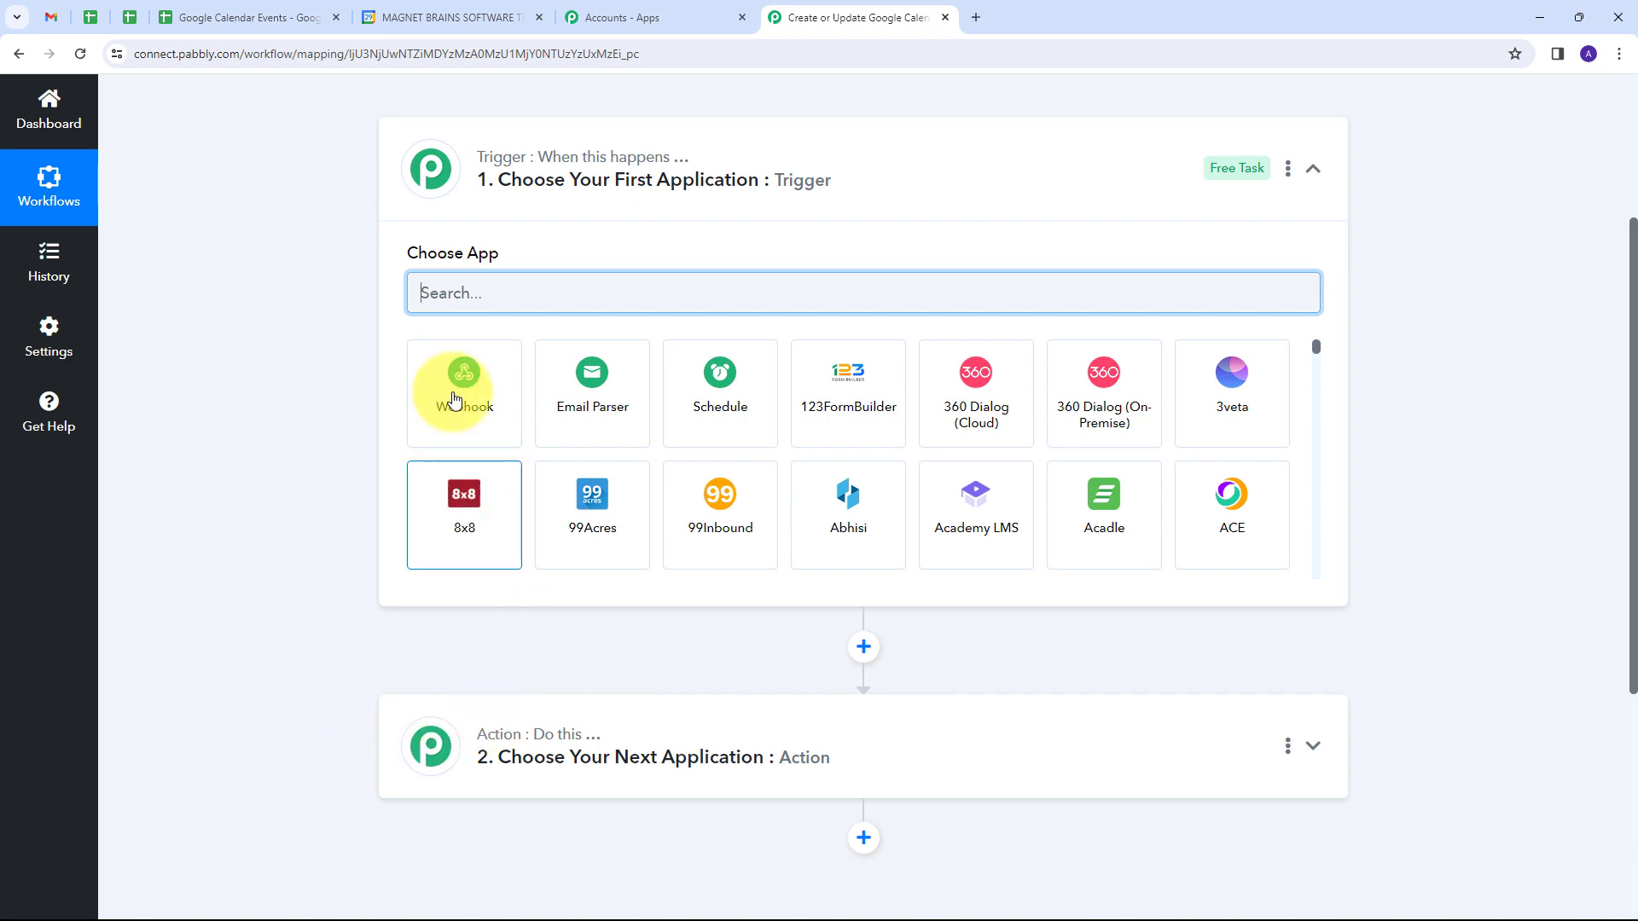
mouse_move(497, 162)
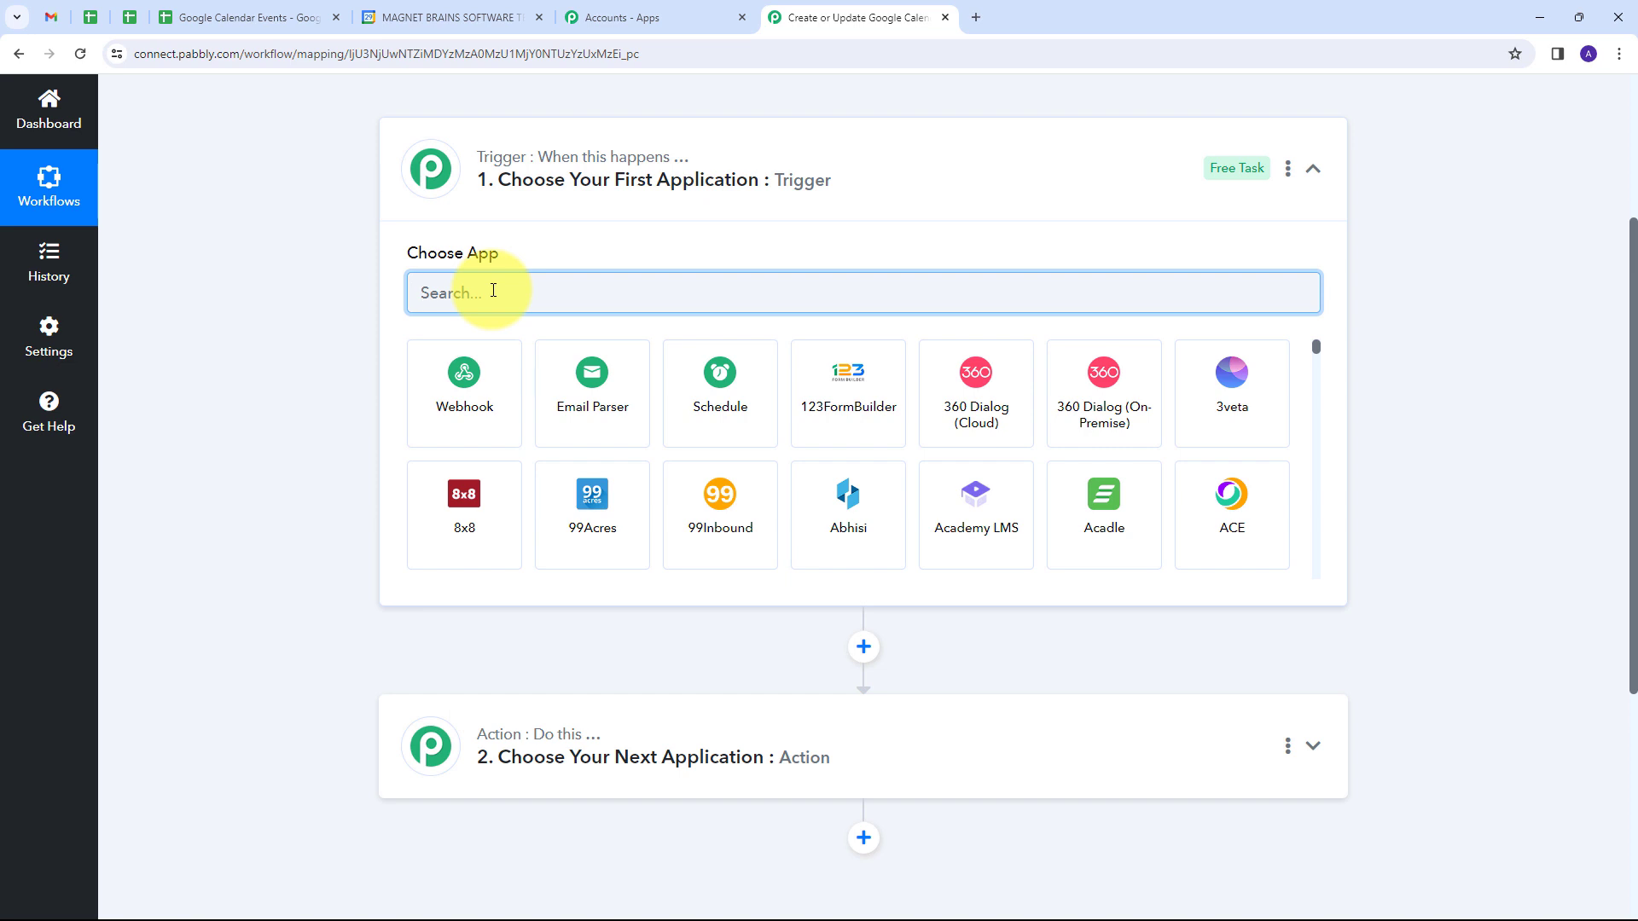
type("Google Sheets")
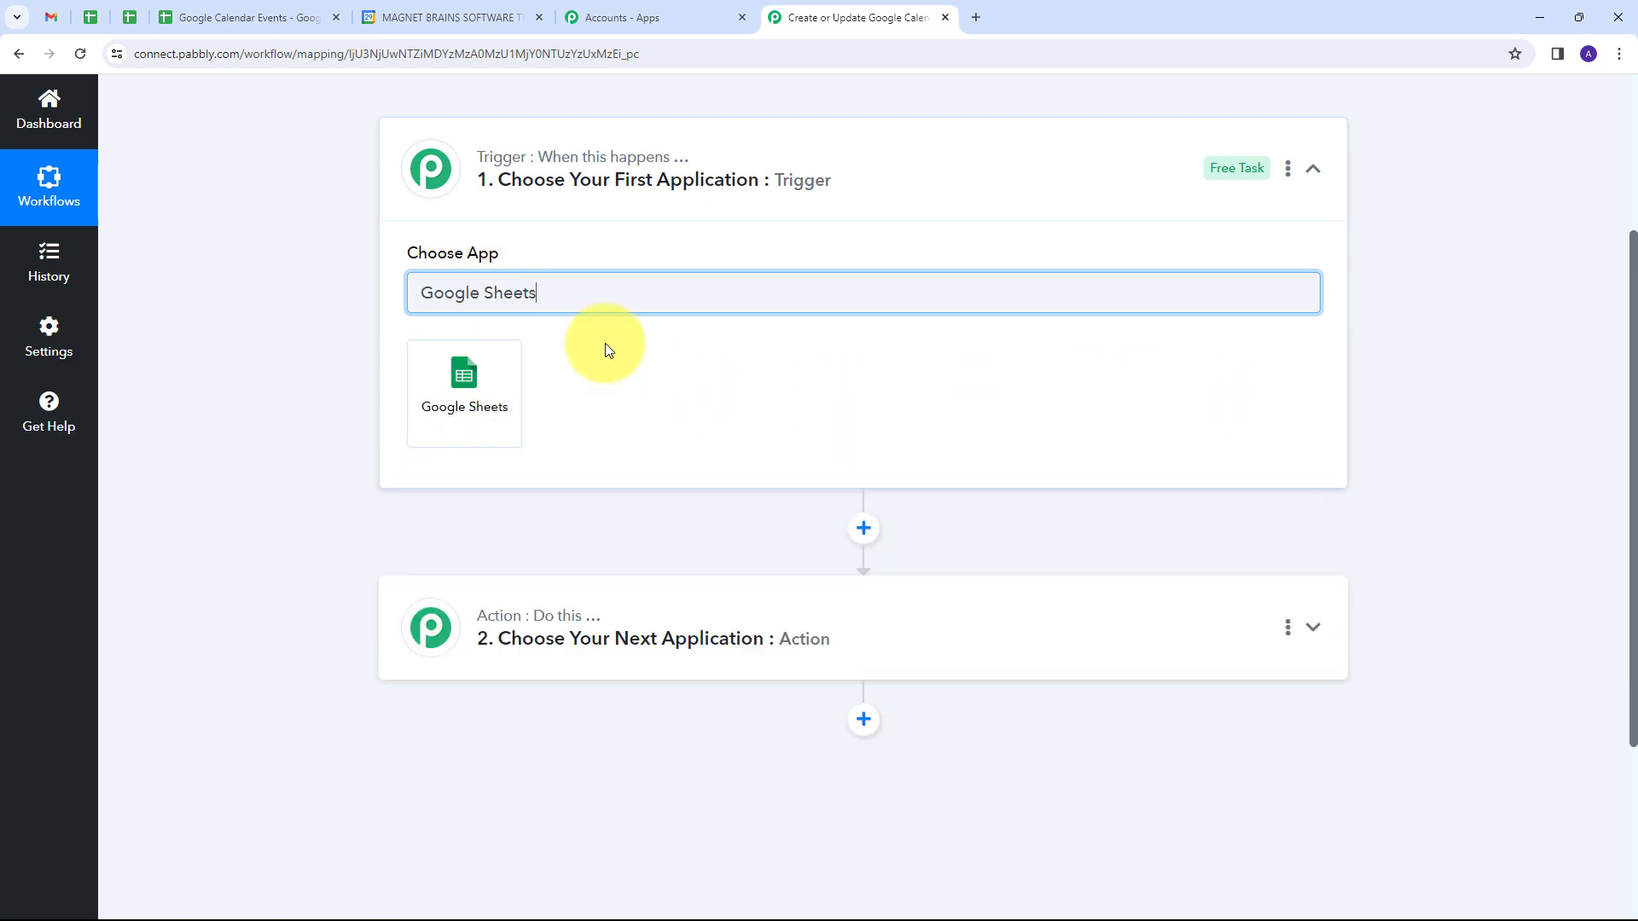
left_click(455, 390)
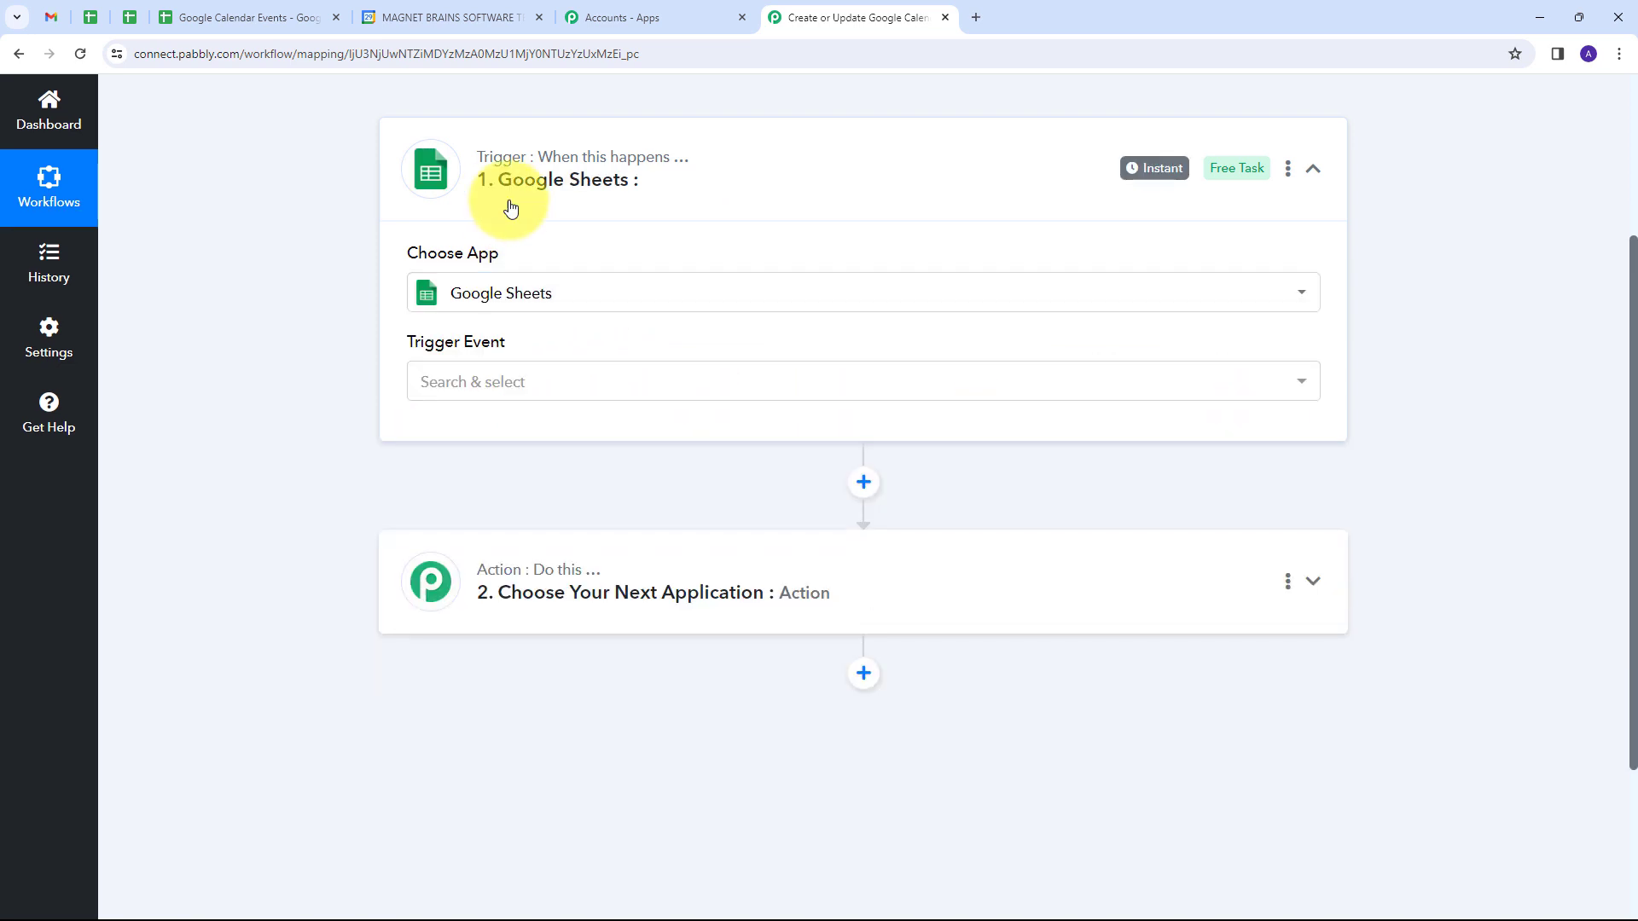
left_click(630, 391)
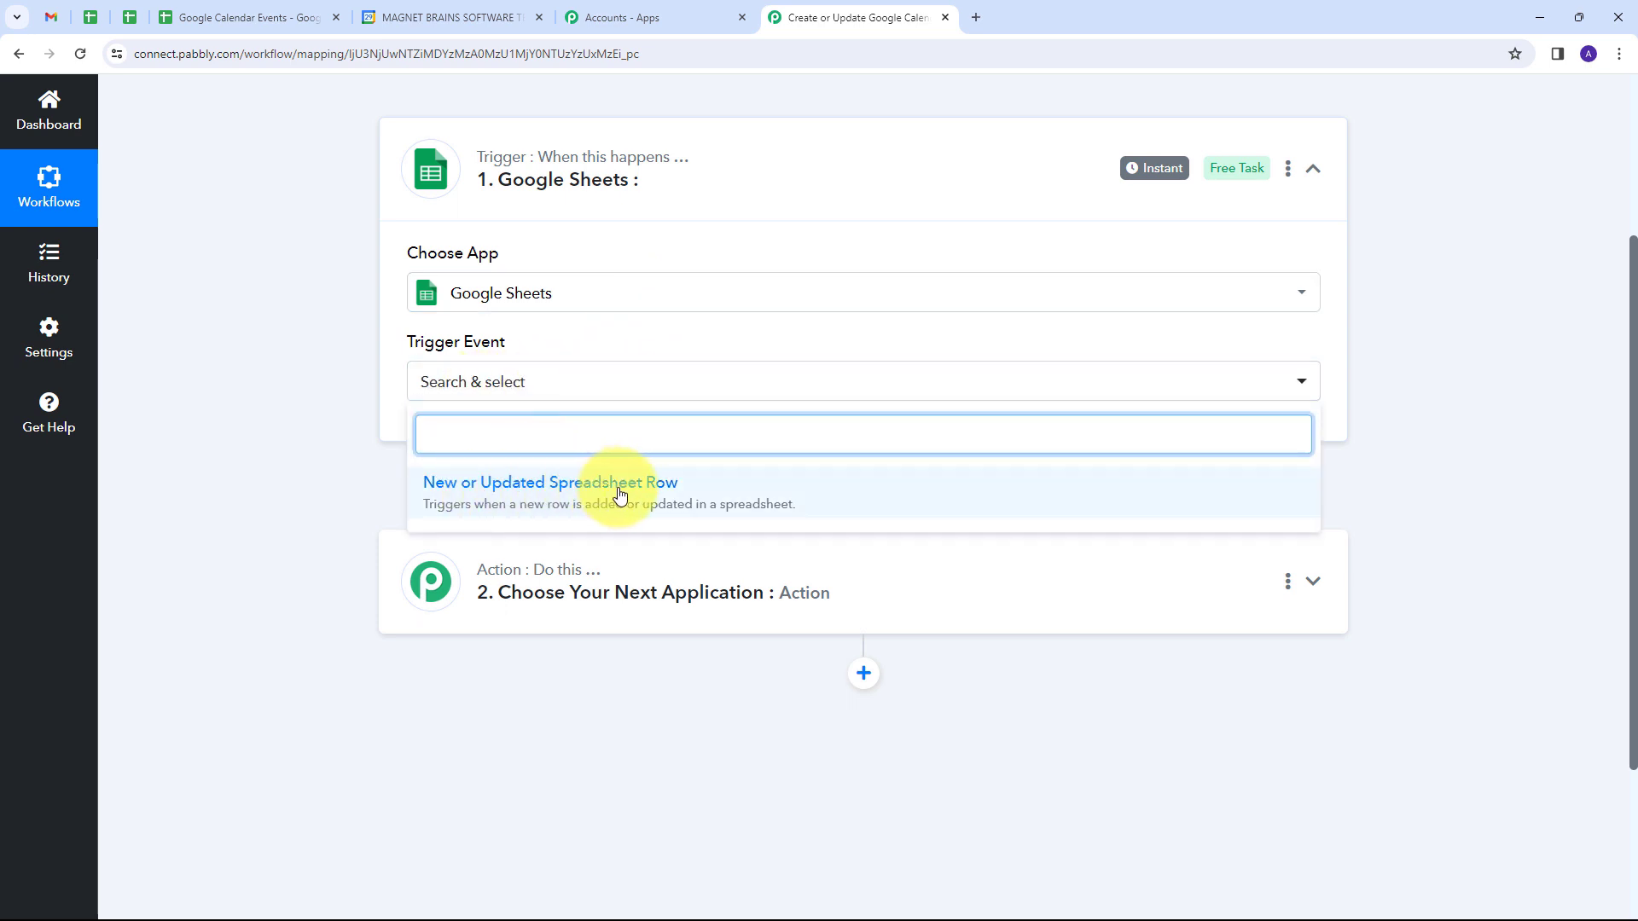
left_click(547, 499)
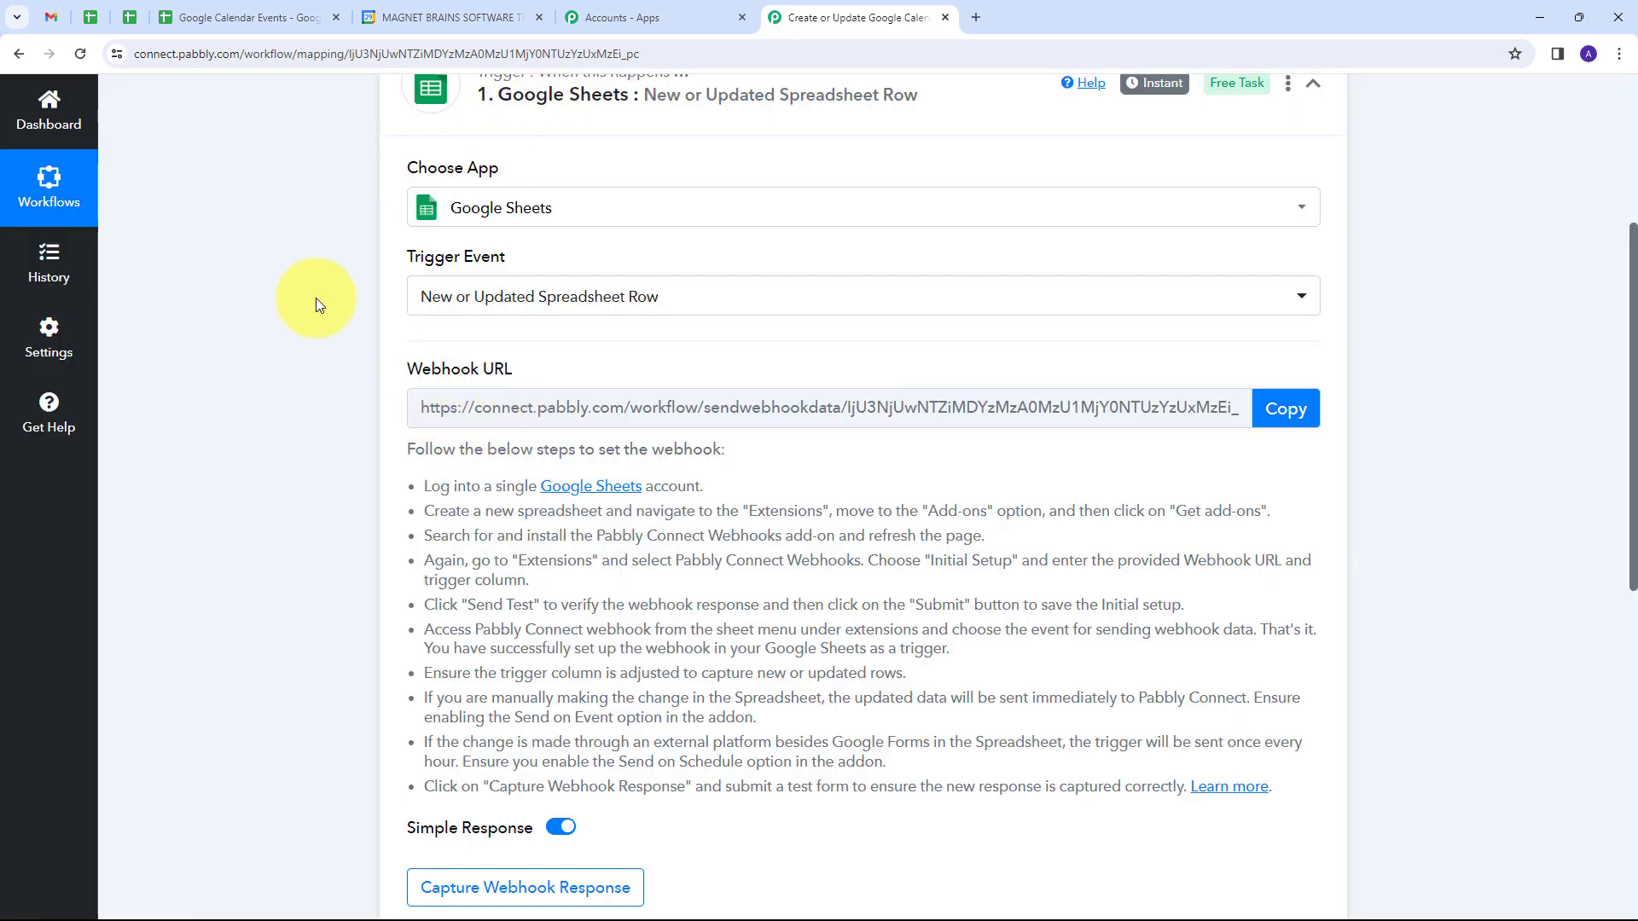
Step: Review the webhook setup instructions and copy the trigger's webhook URL
mouse_move(414, 372)
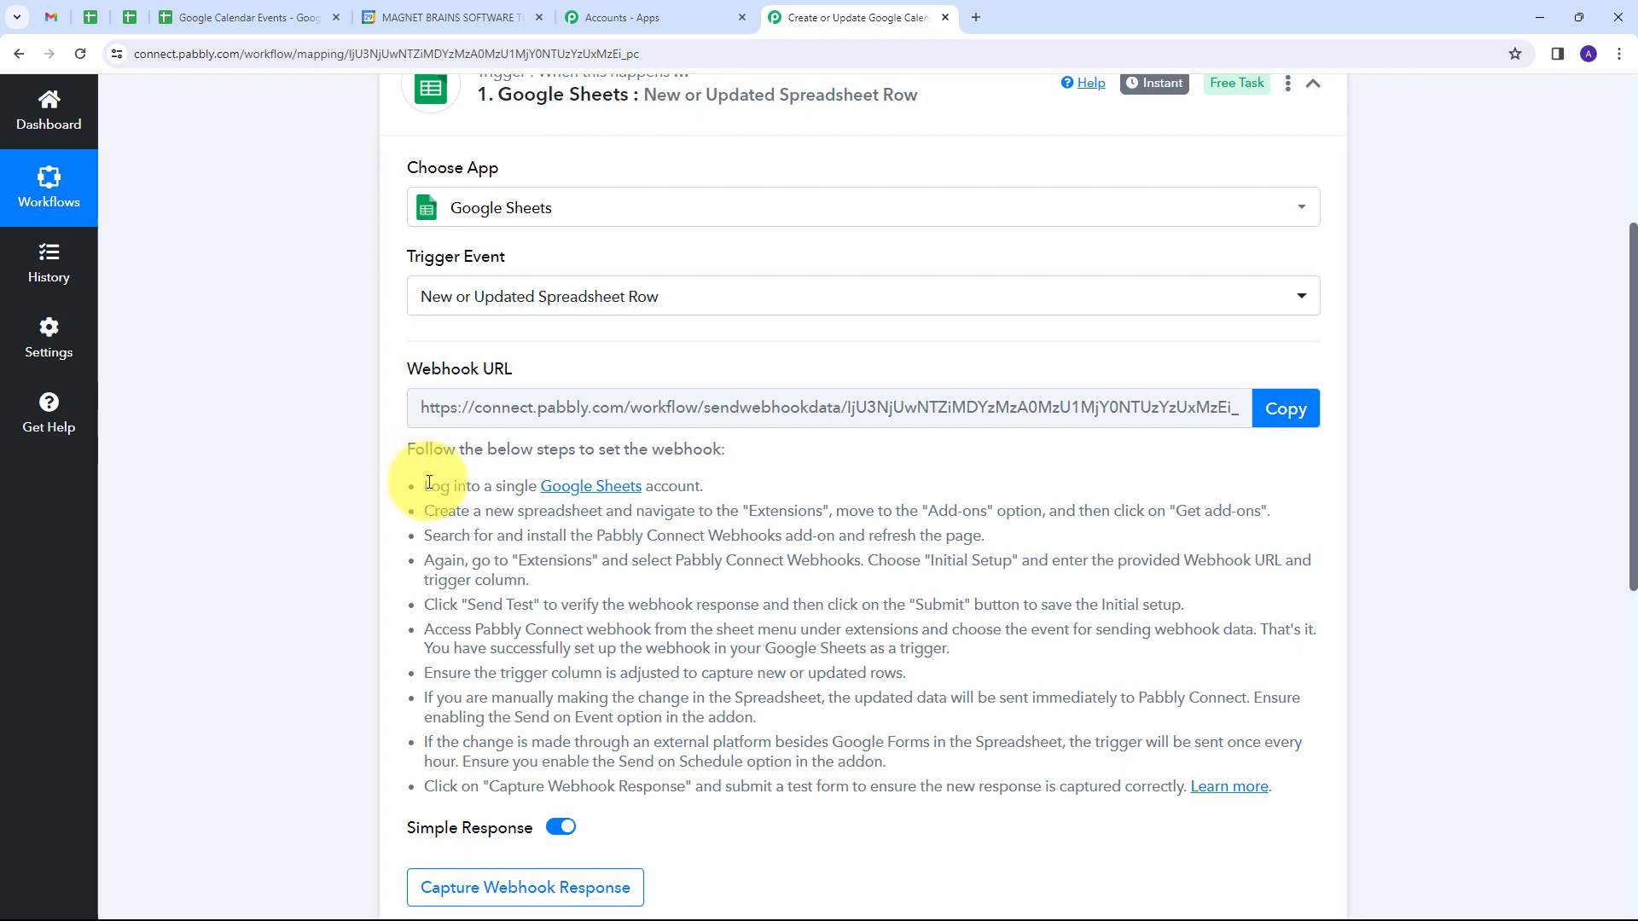
left_click_drag(429, 483, 1225, 859)
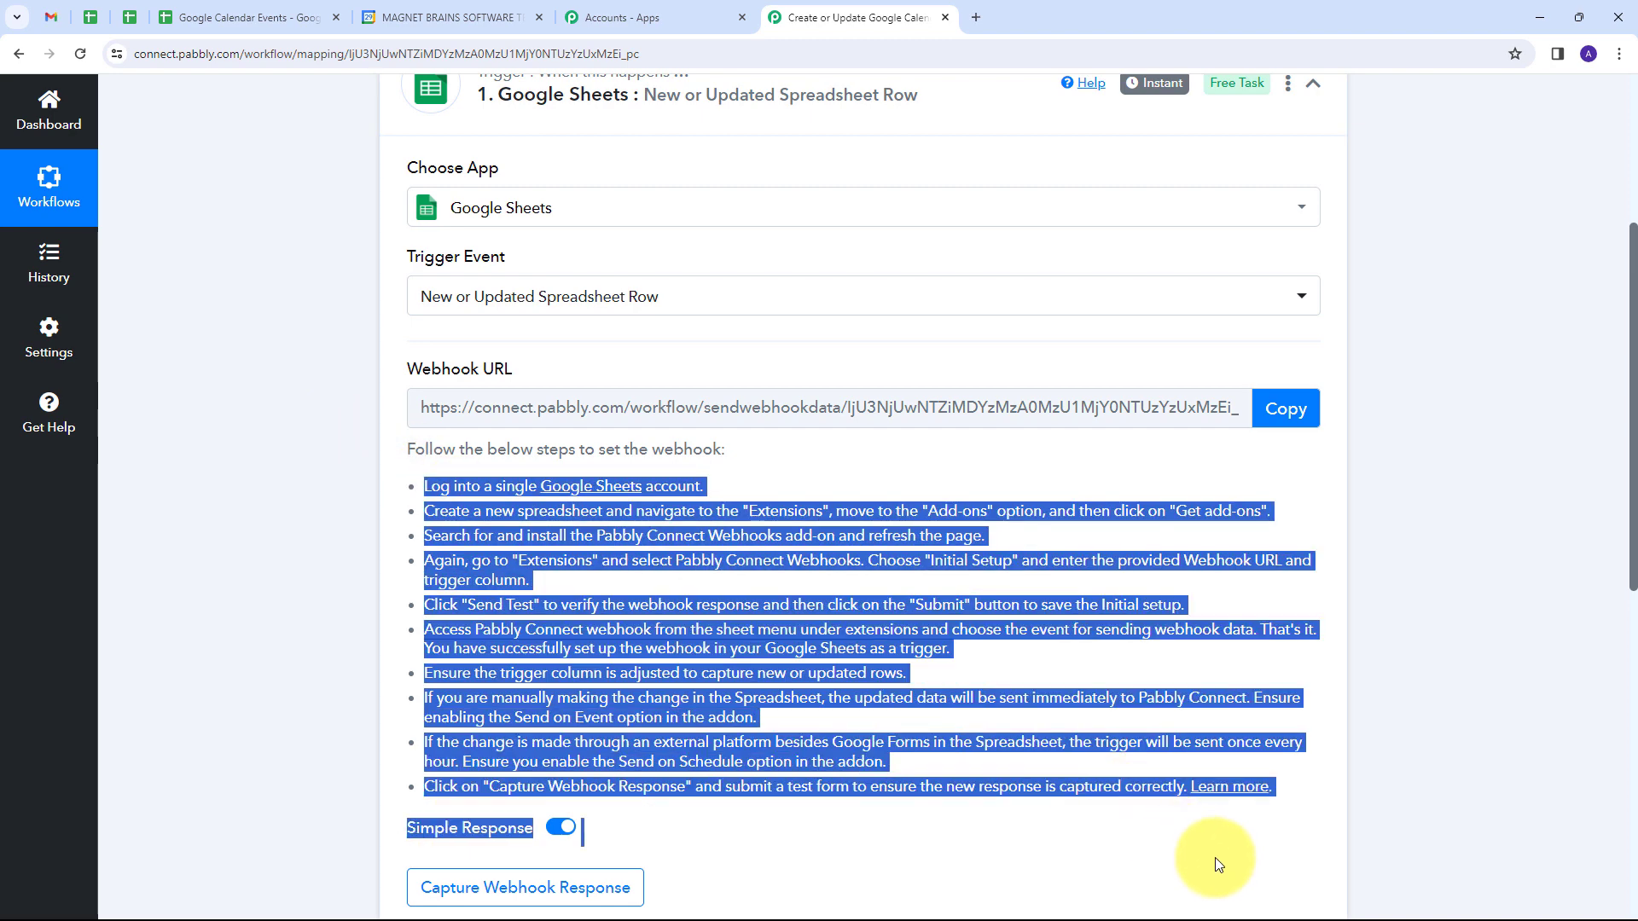
left_click(1274, 413)
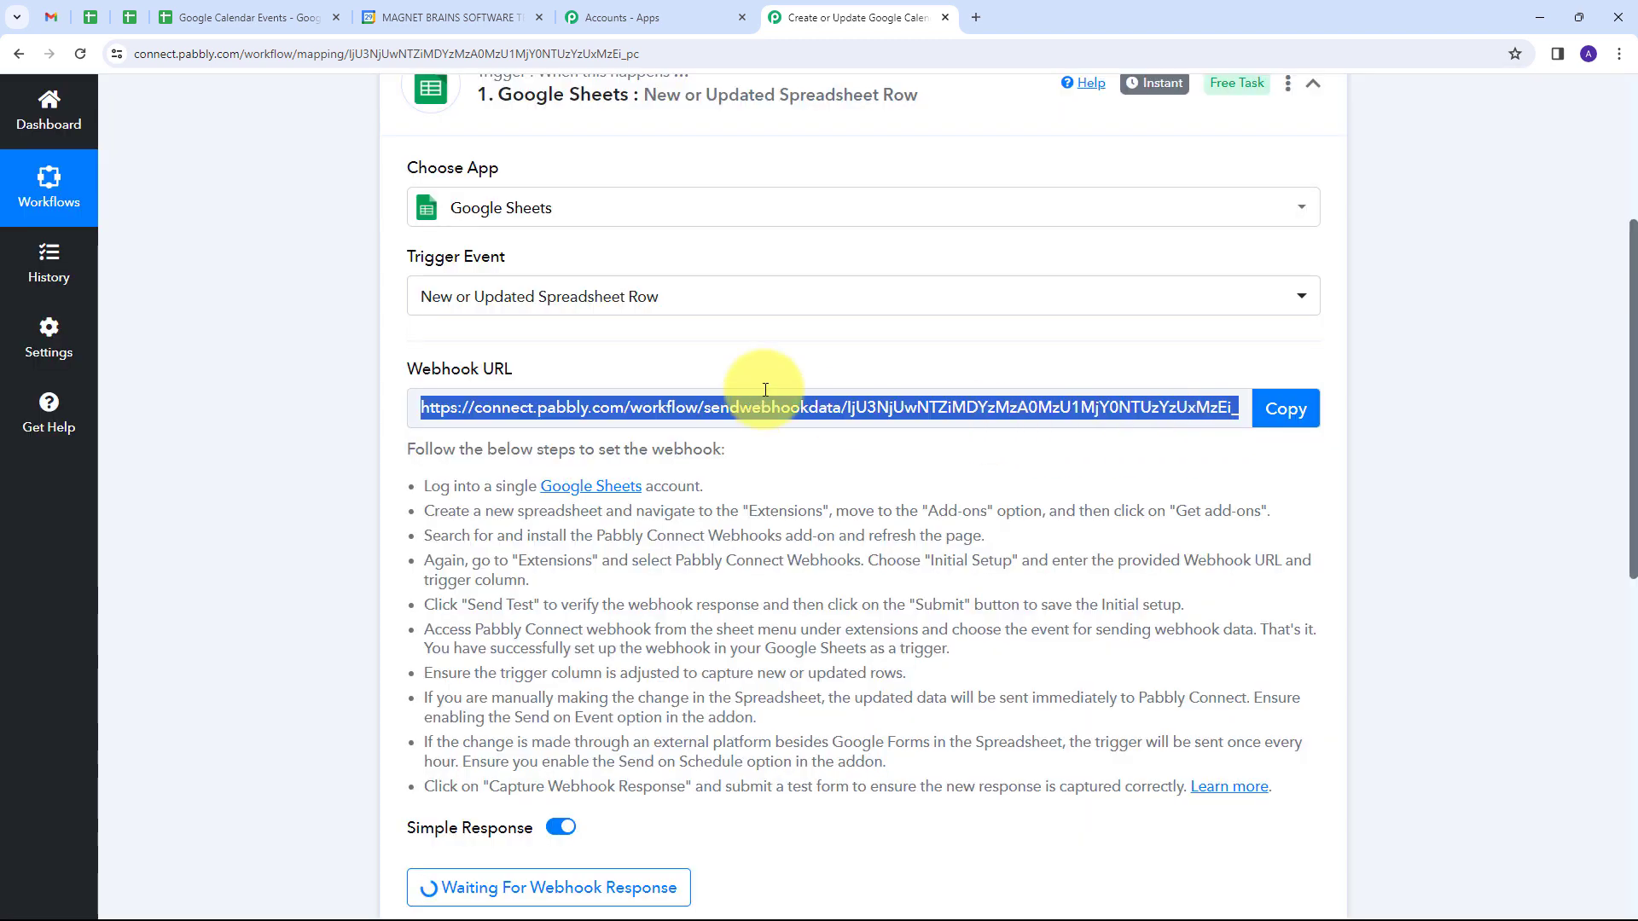
Step: Switch to the Google Calendar Events spreadsheet, search the add-on marketplace for Pabbly Connect Webhooks, and close the marketplace
left_click(280, 15)
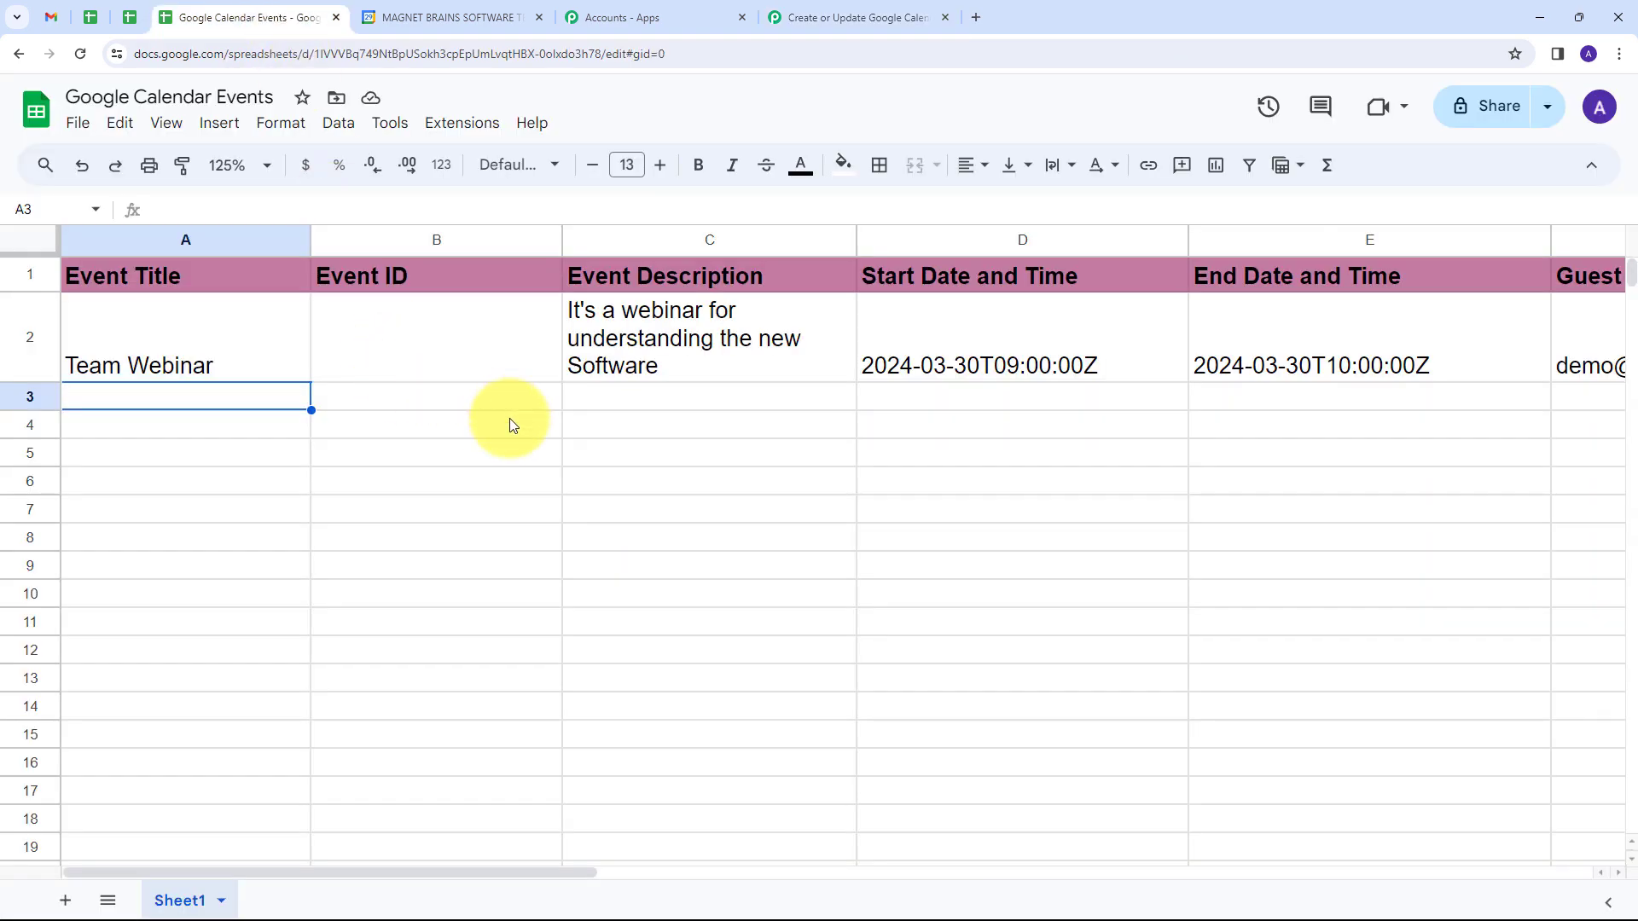
left_click(468, 129)
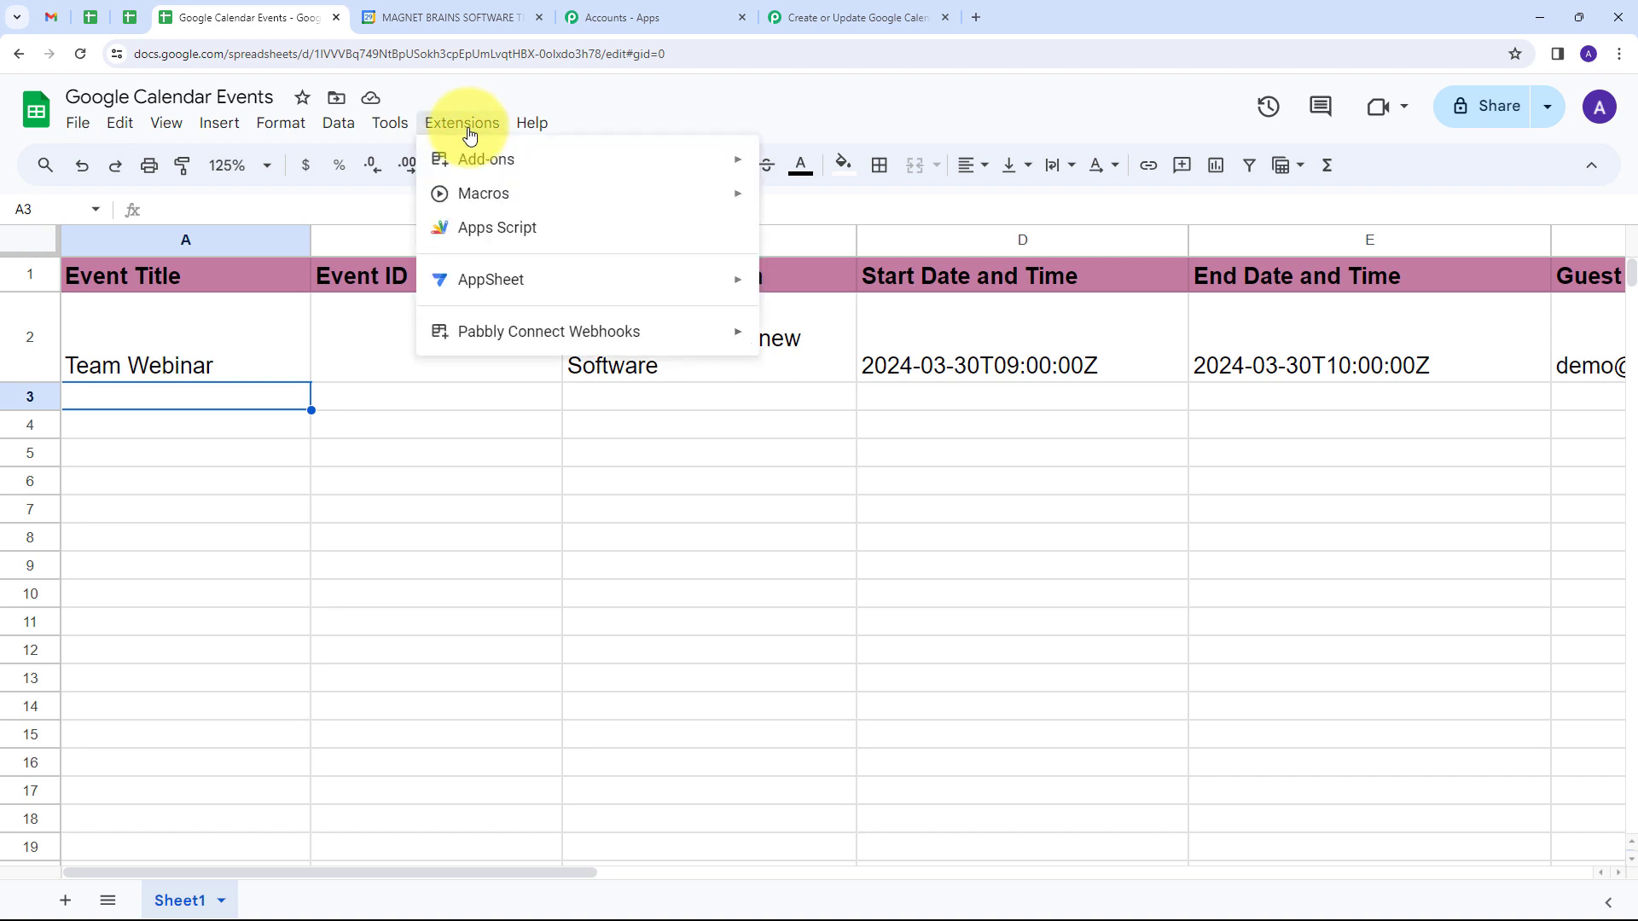
mouse_move(486, 331)
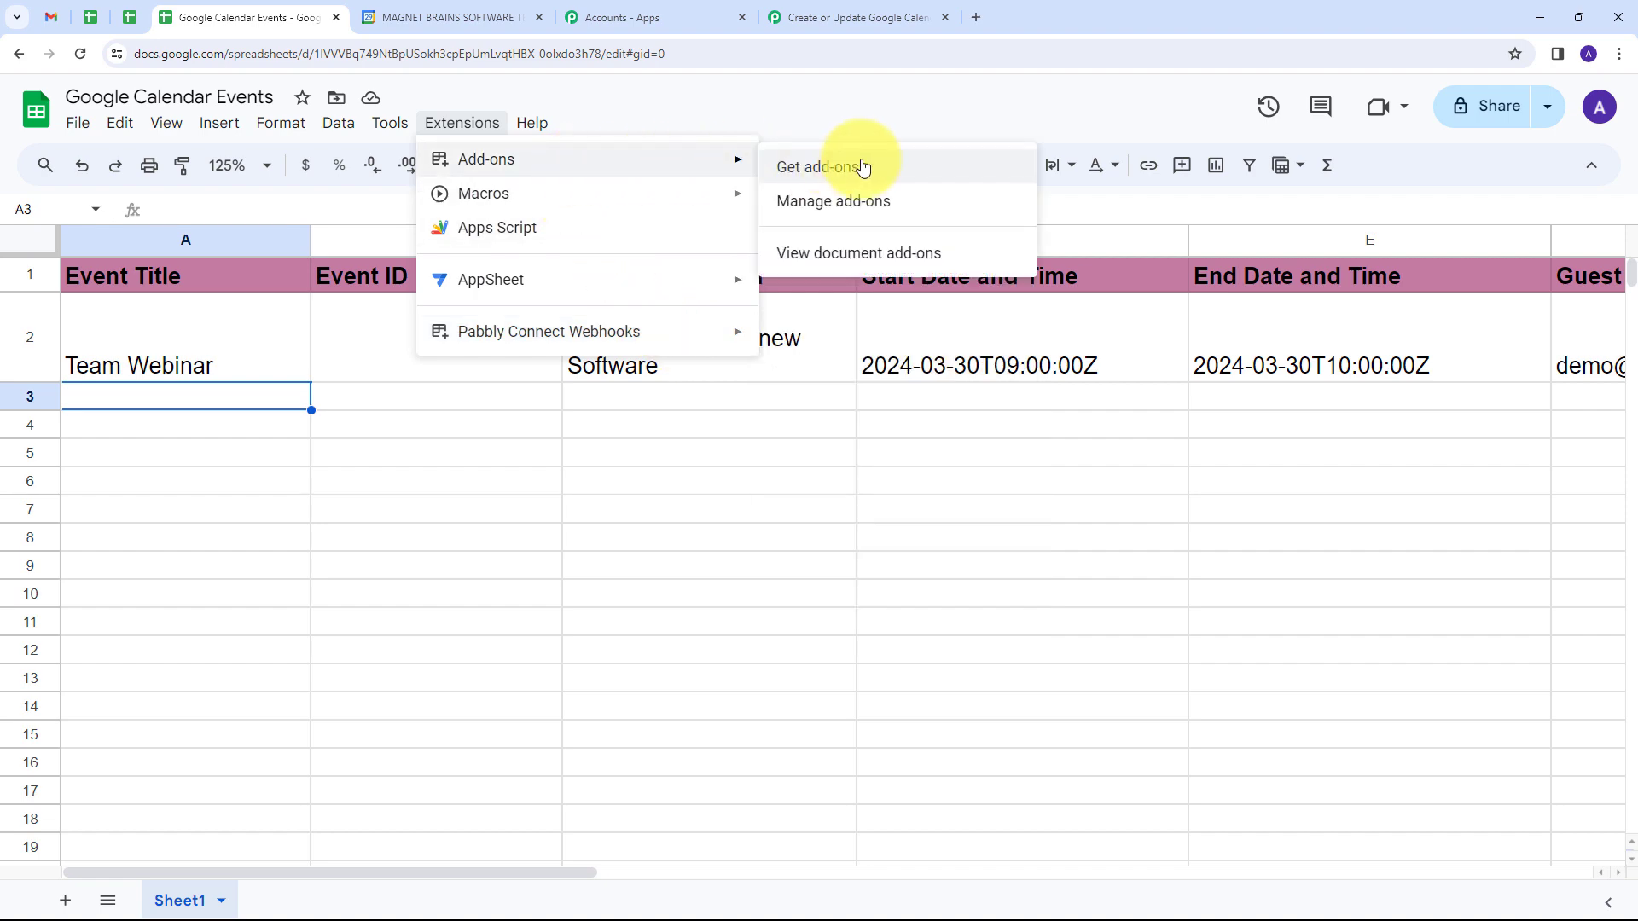
left_click(849, 170)
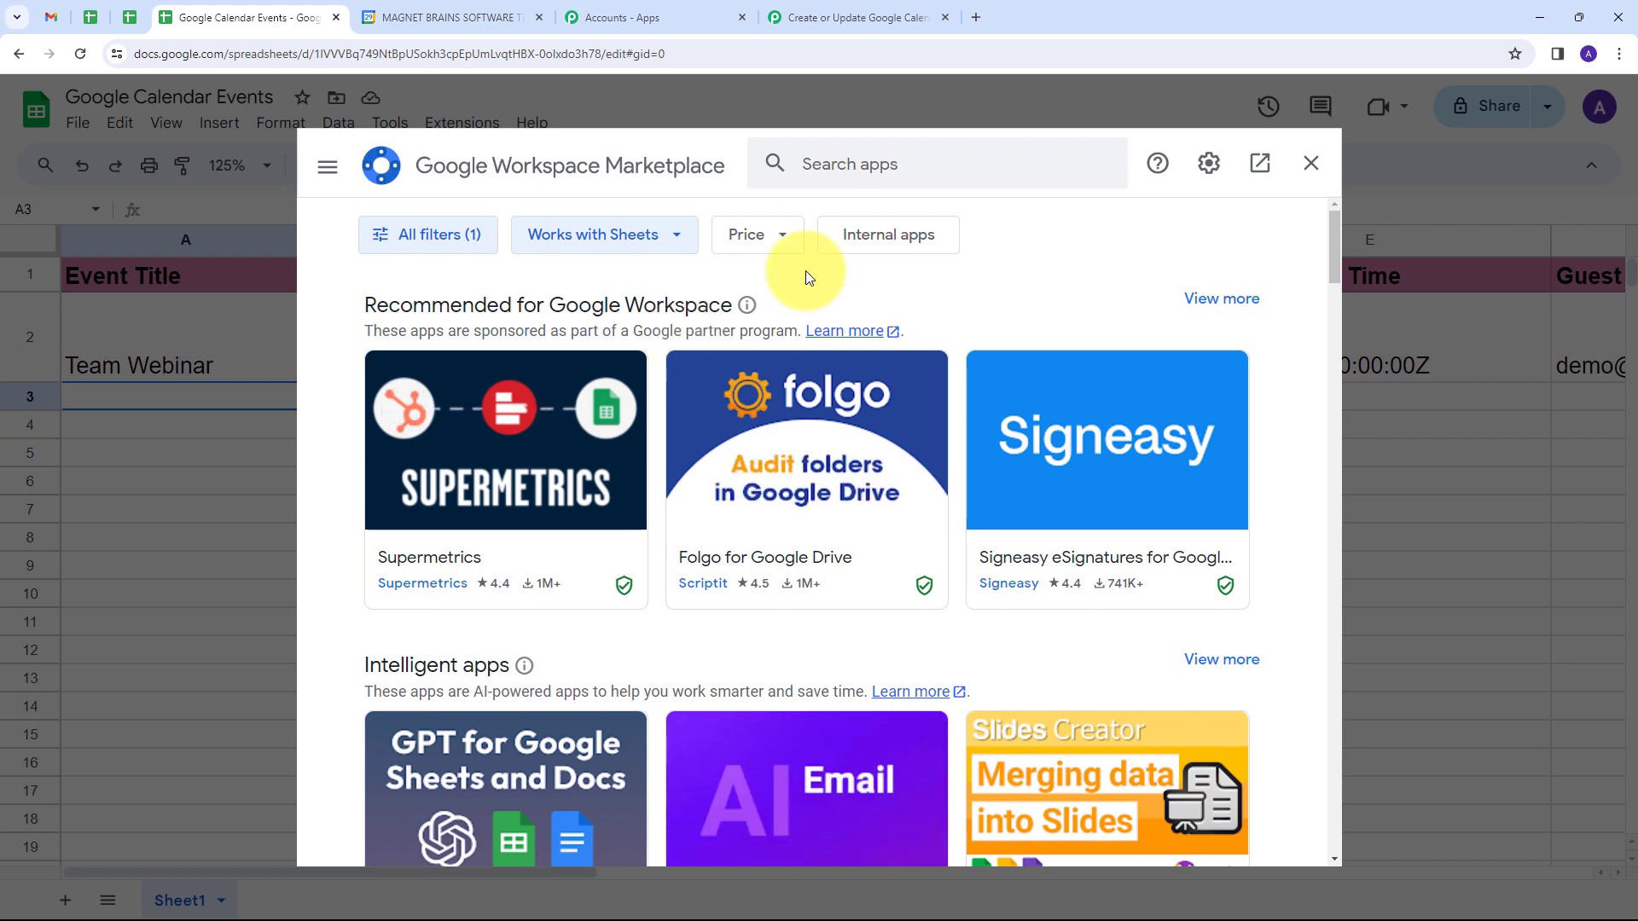
left_click(853, 173)
type("pabbly connect")
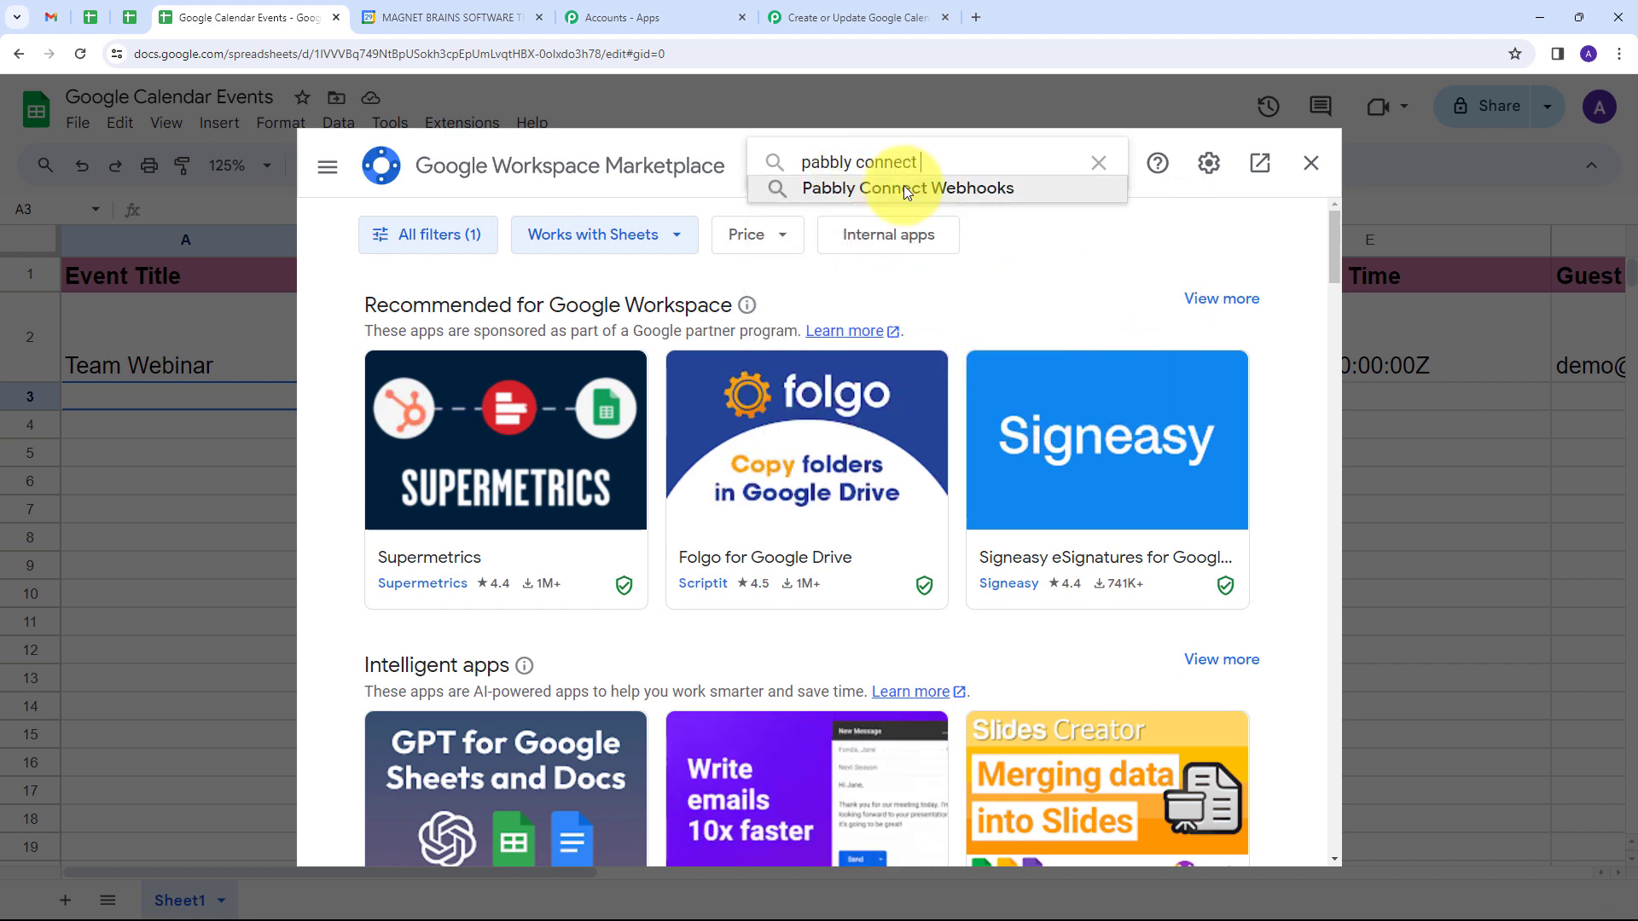
left_click(904, 187)
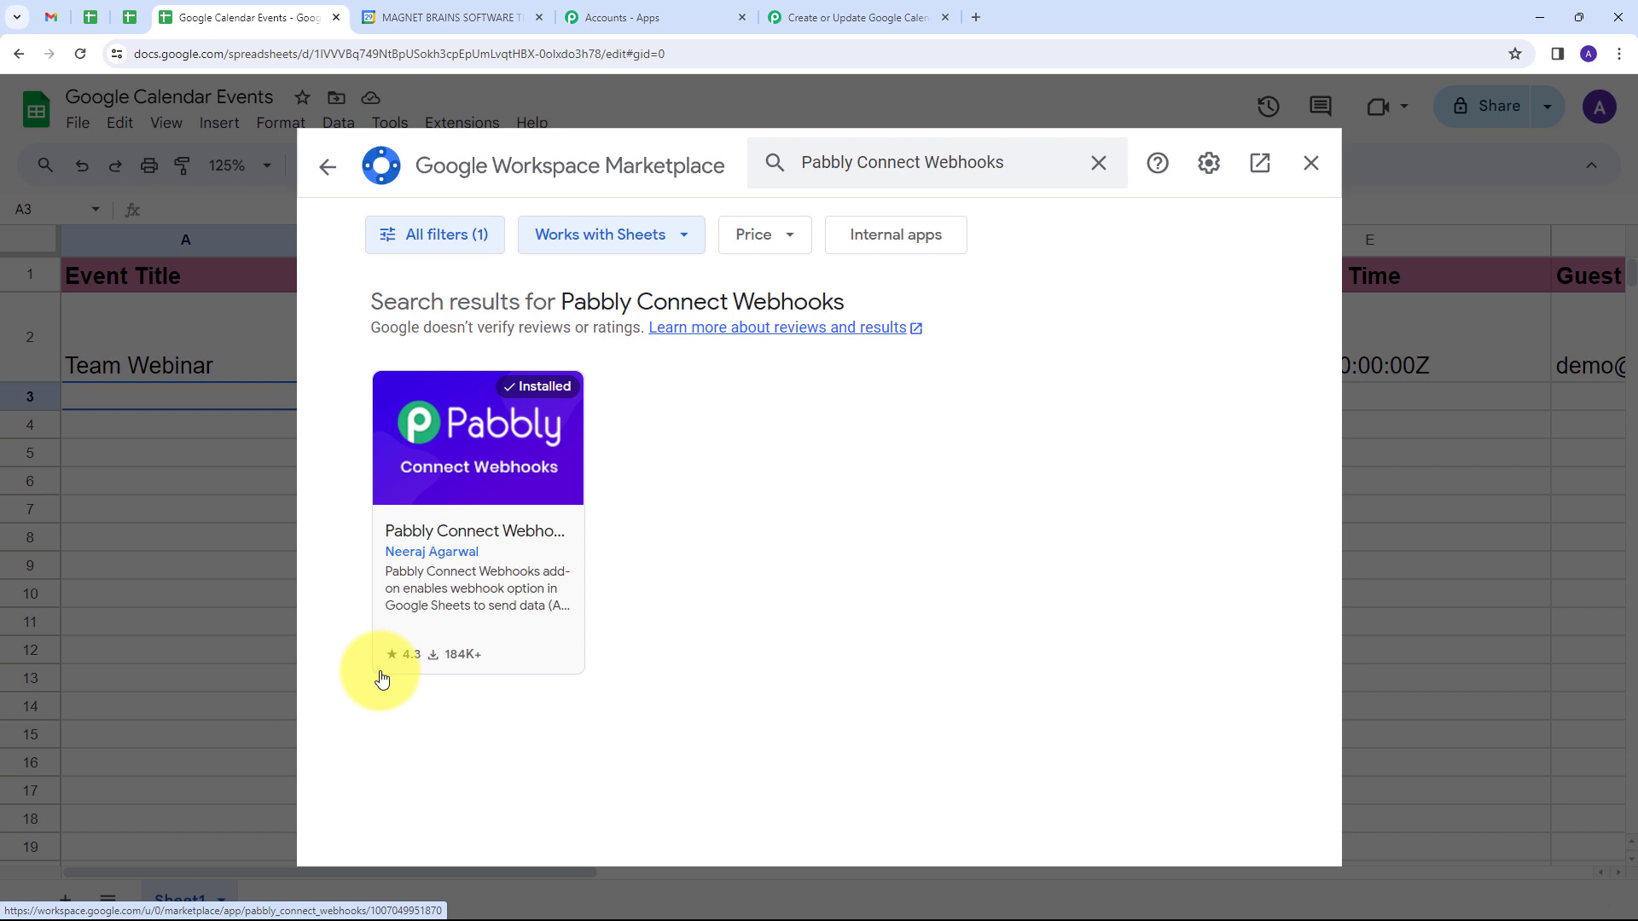
left_click(1311, 164)
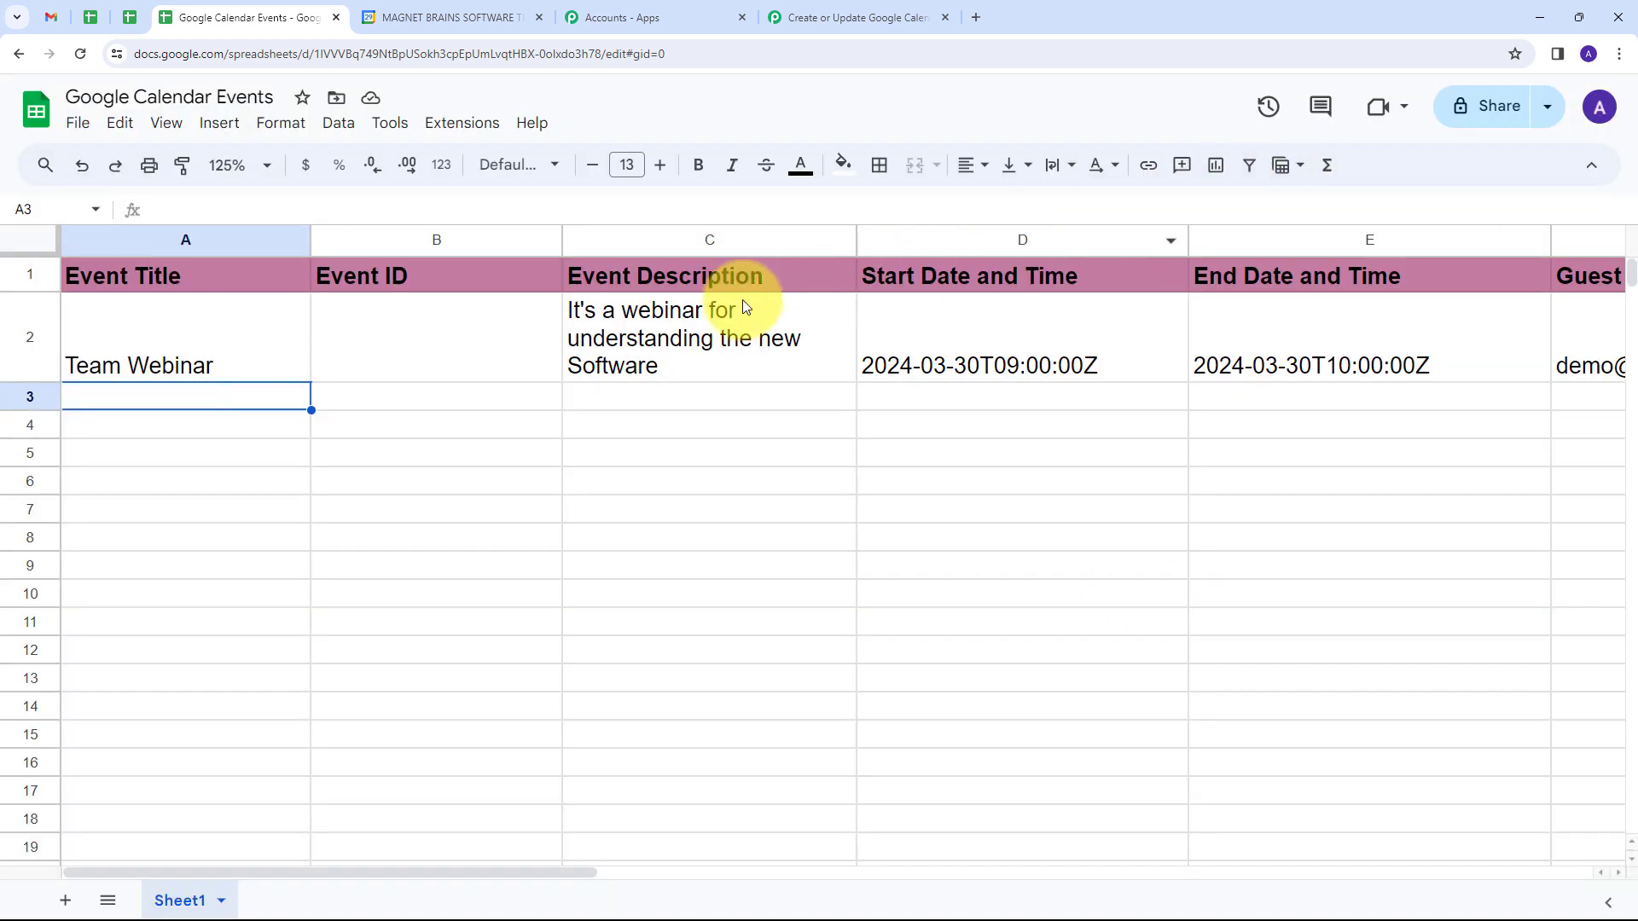
Step: Open the initial setup of the Pabbly Connect Webhooks add-on, paste the copied webhook URL and set the trigger column to G
left_click(478, 128)
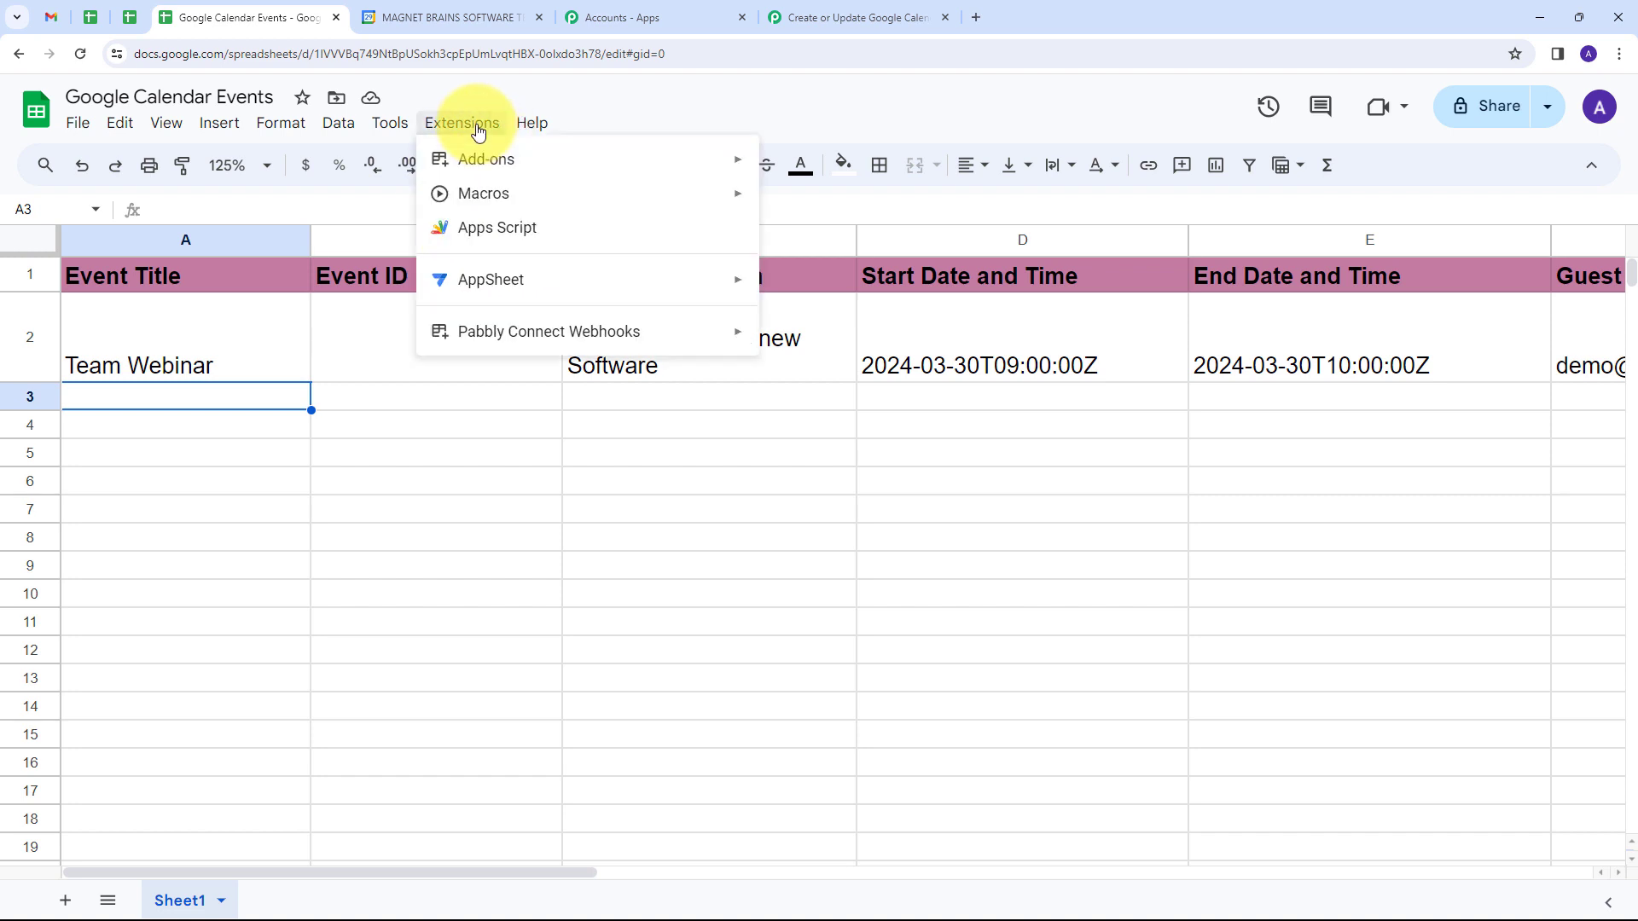
mouse_move(468, 341)
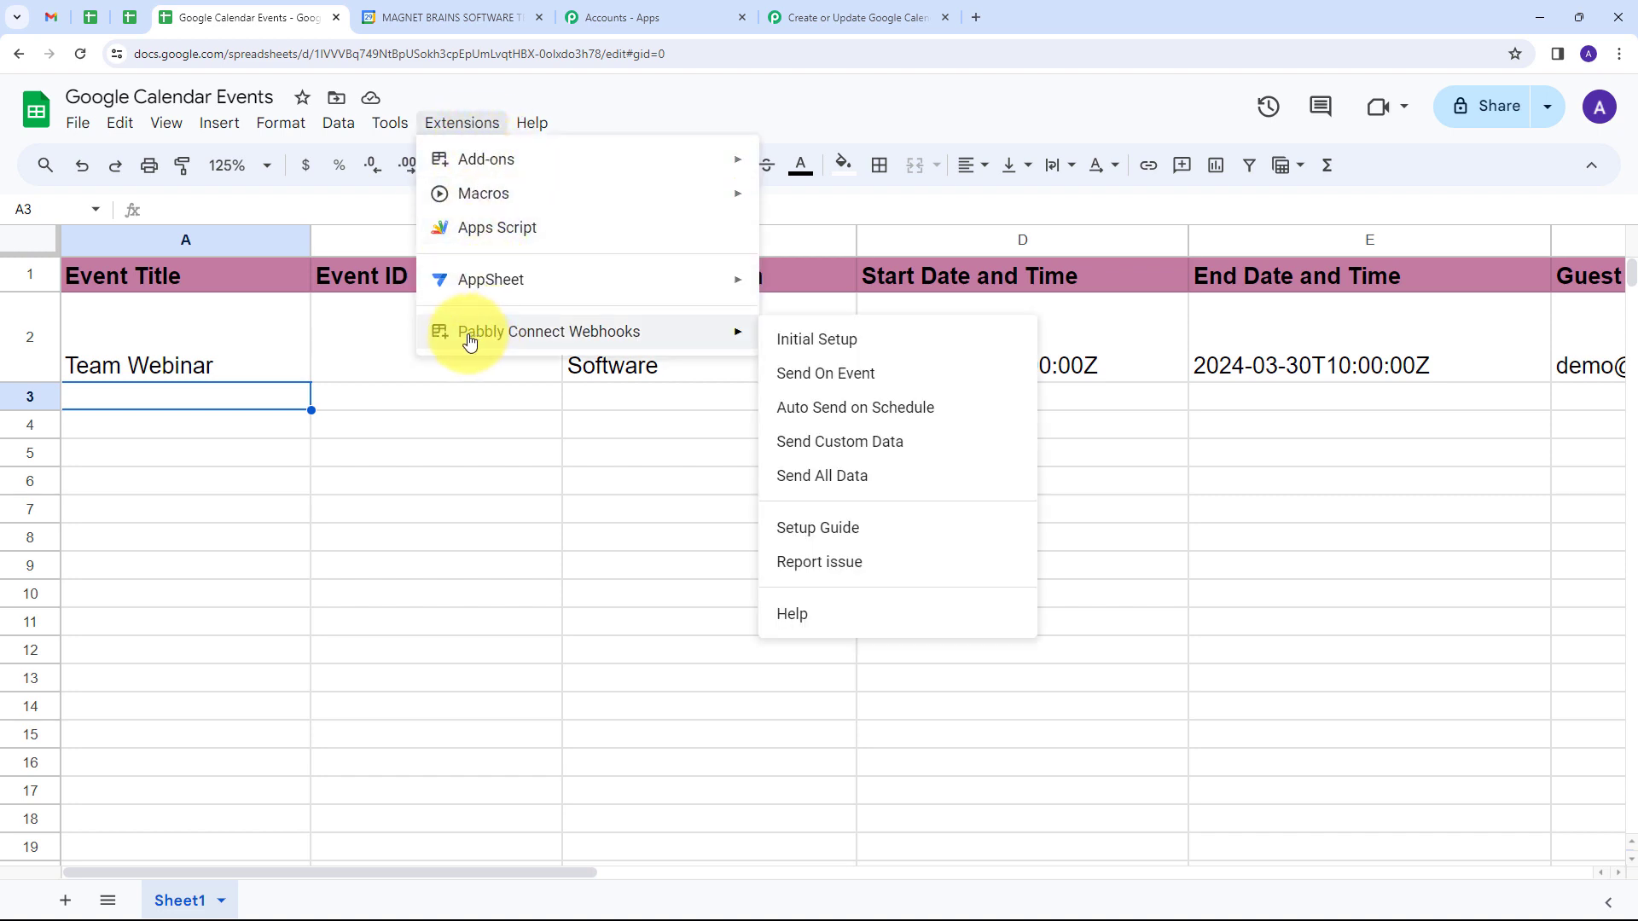
left_click(841, 354)
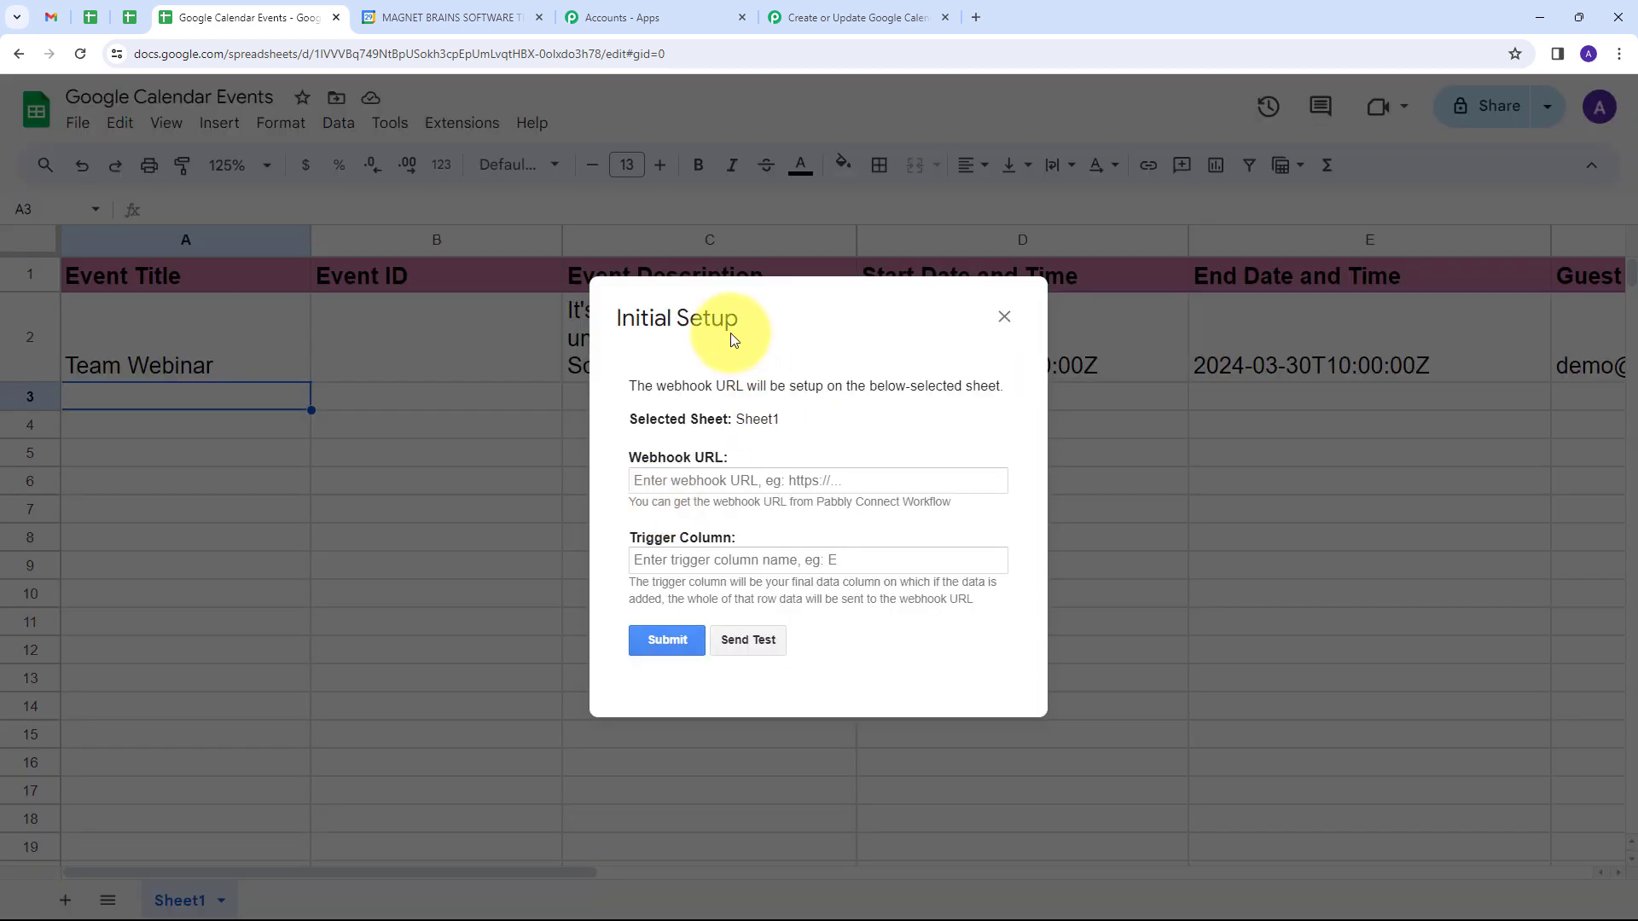
left_click(654, 480)
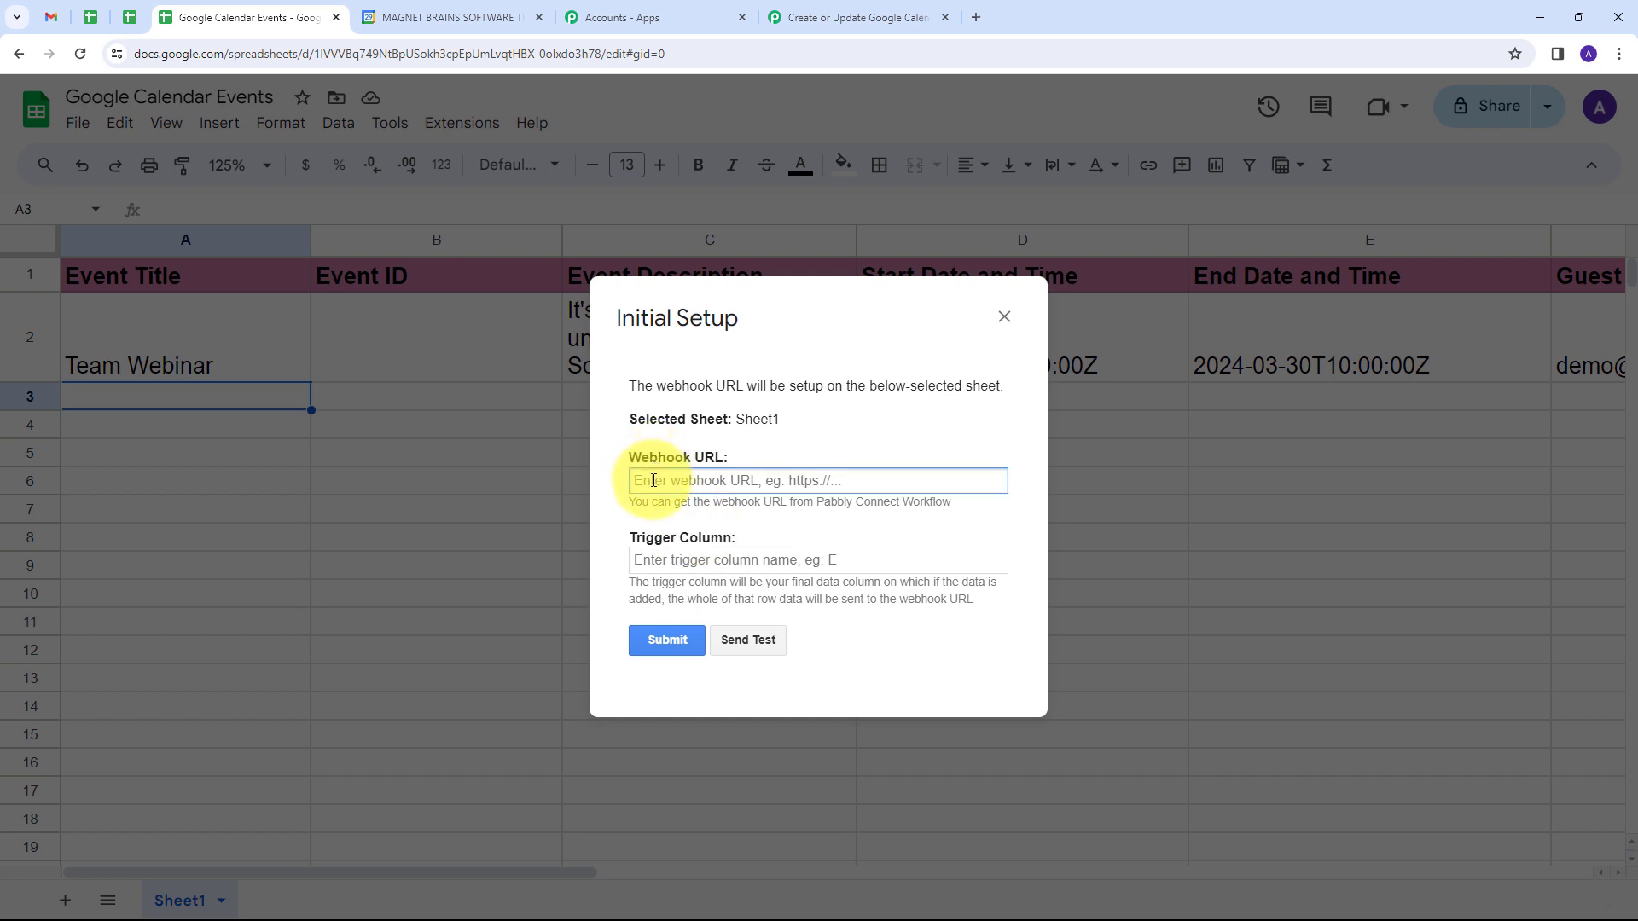
key("ctrl+v")
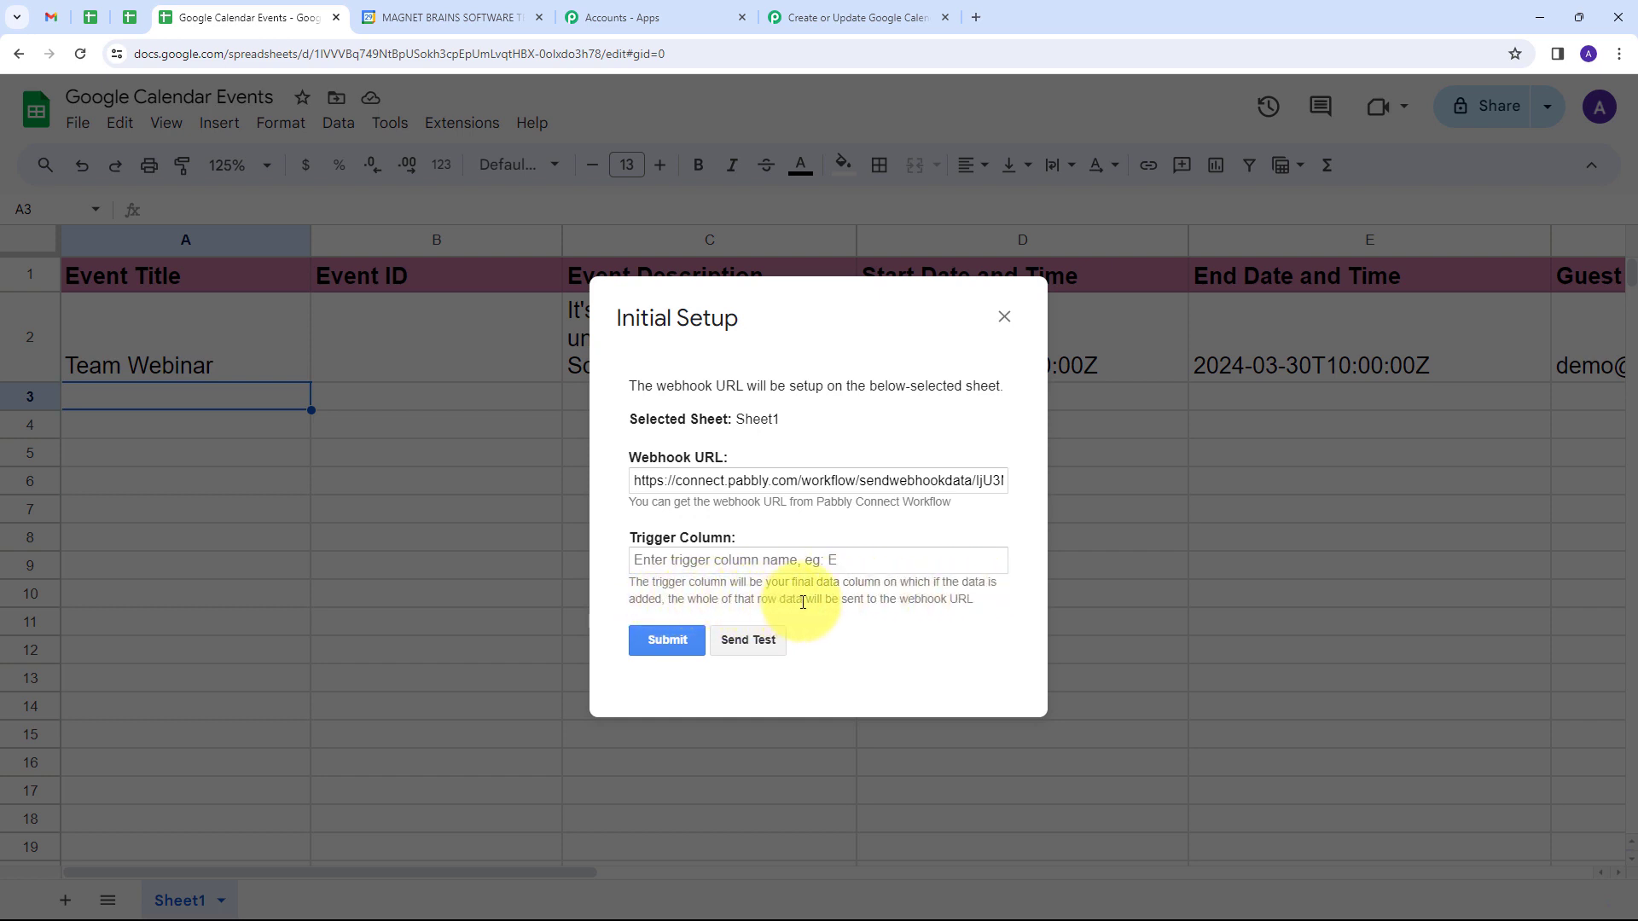
left_click(746, 560)
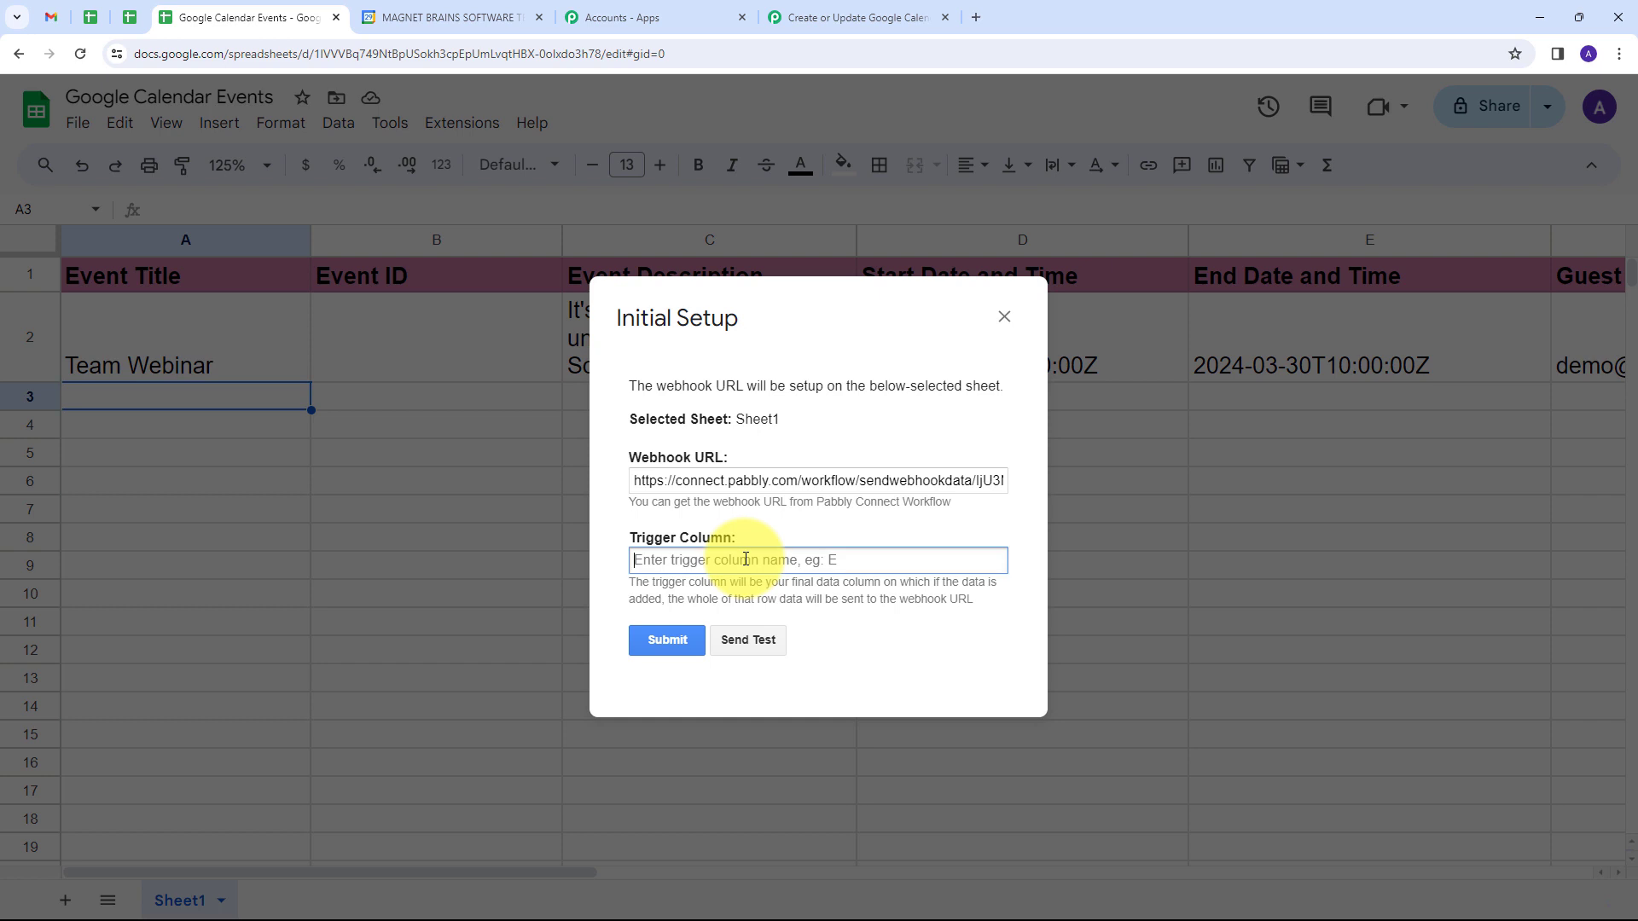
type("G")
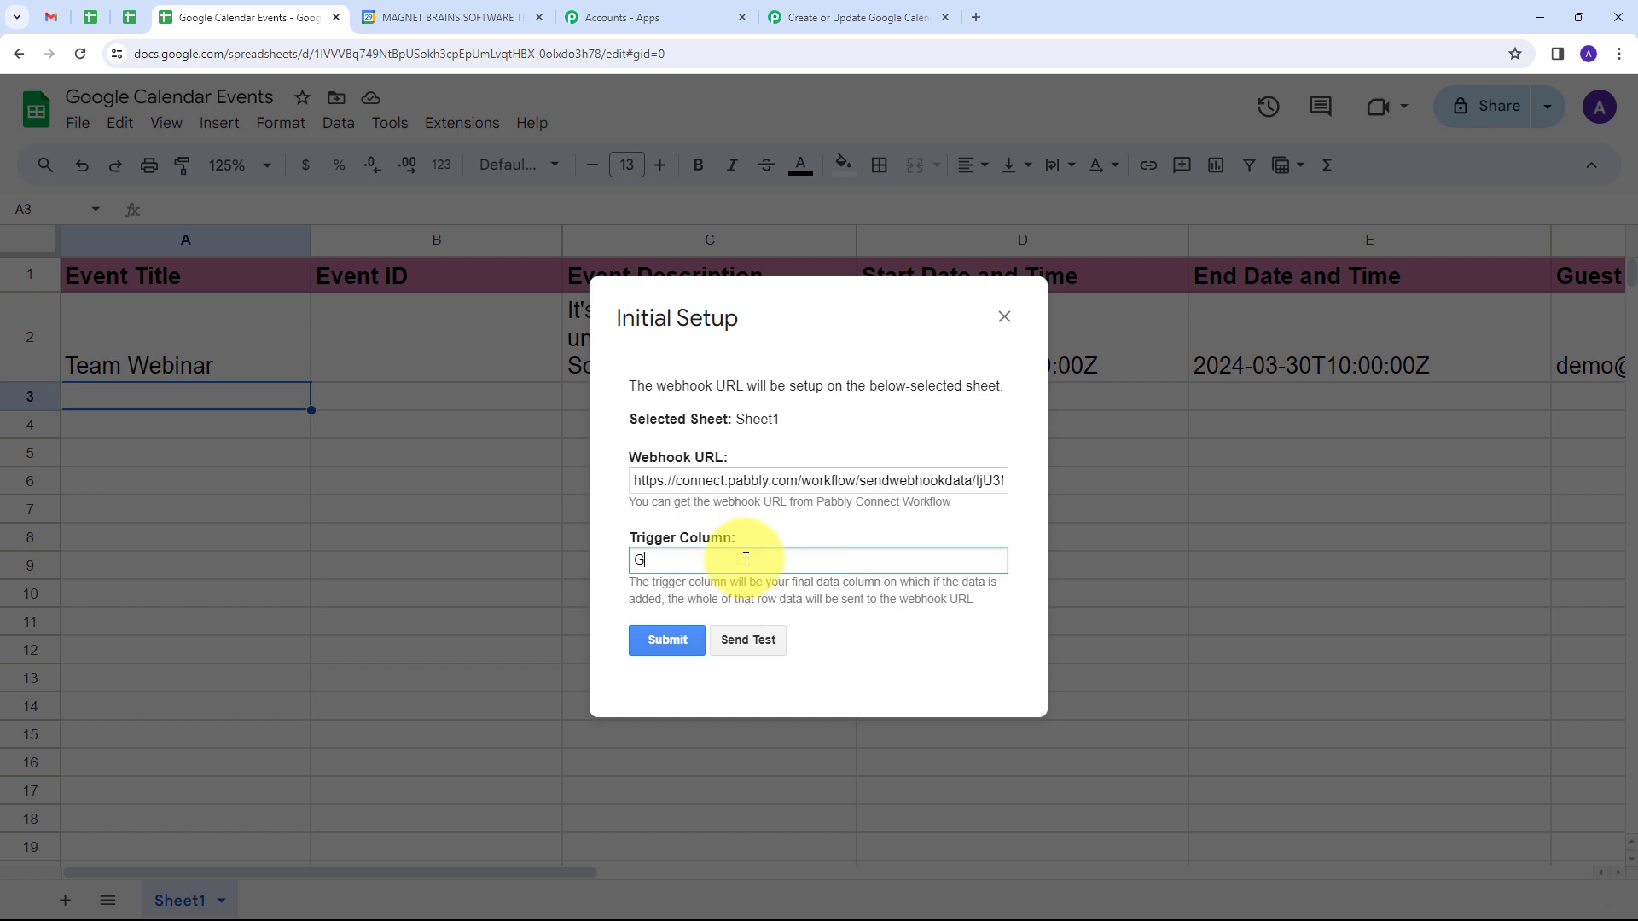
Step: Send the test data to the webhook, submit the initial setup and close its dialog
left_click(754, 640)
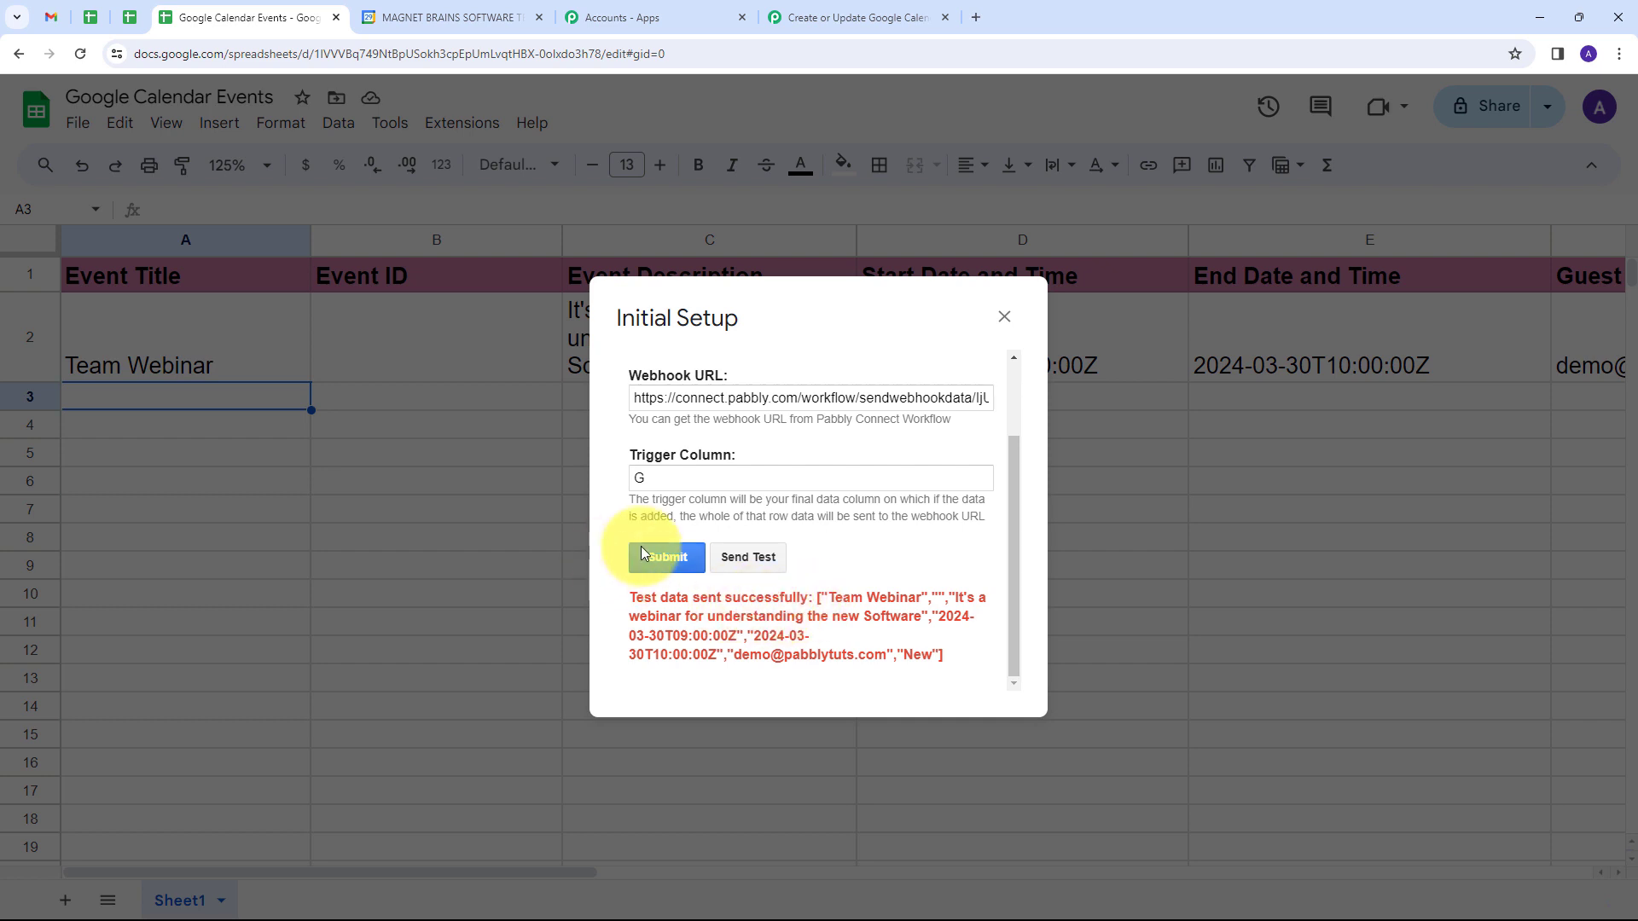
left_click(663, 558)
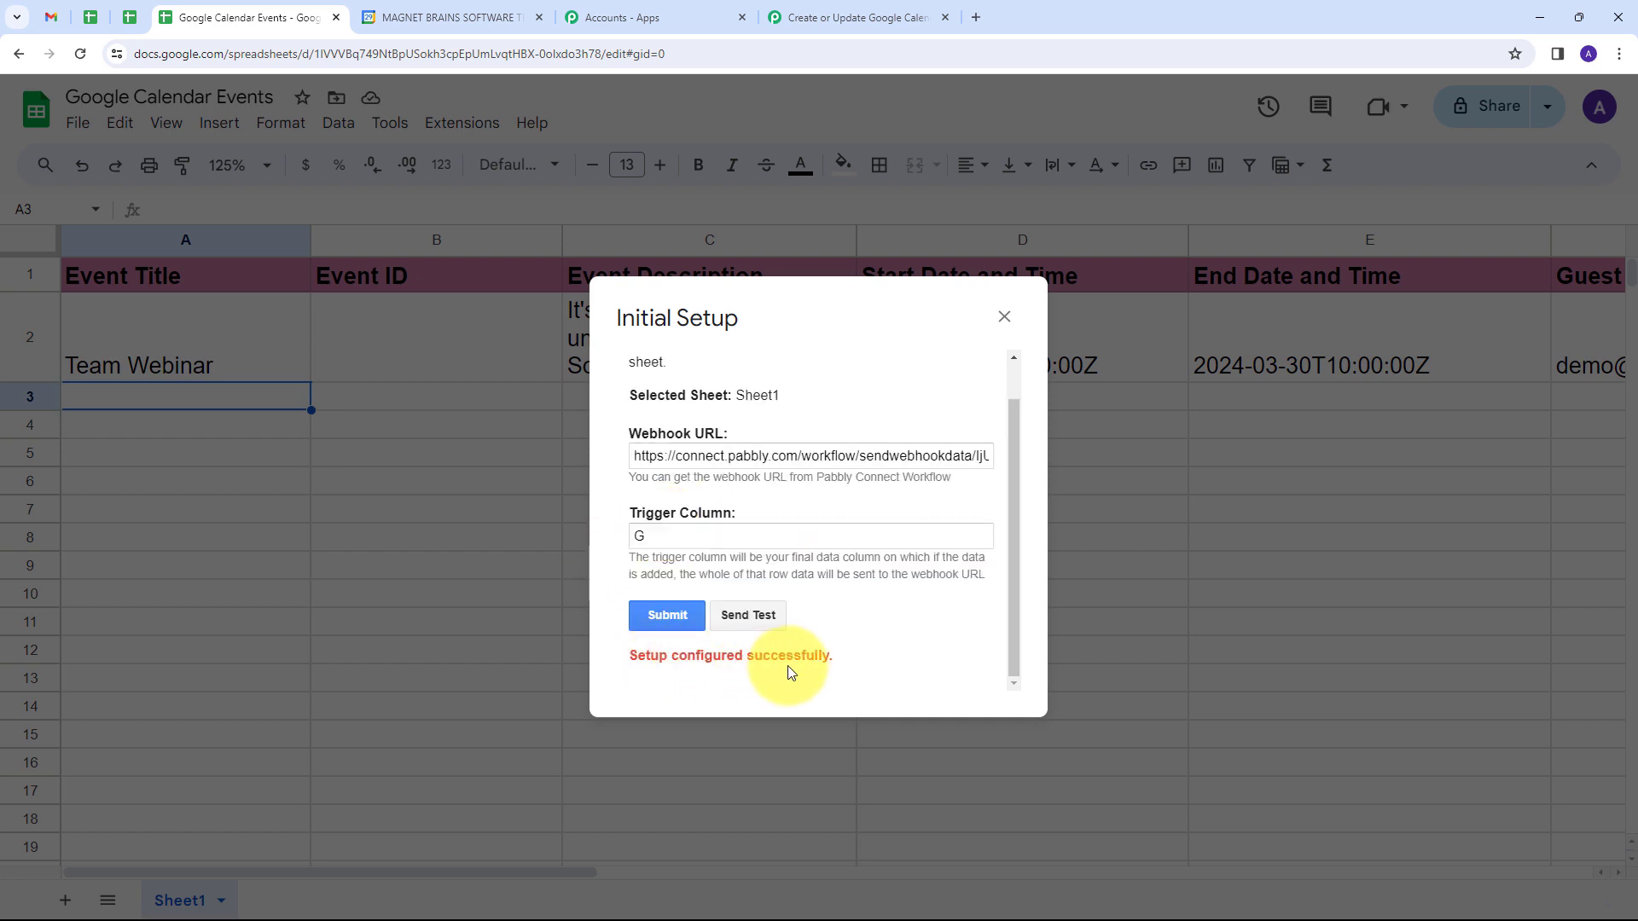
left_click(1005, 317)
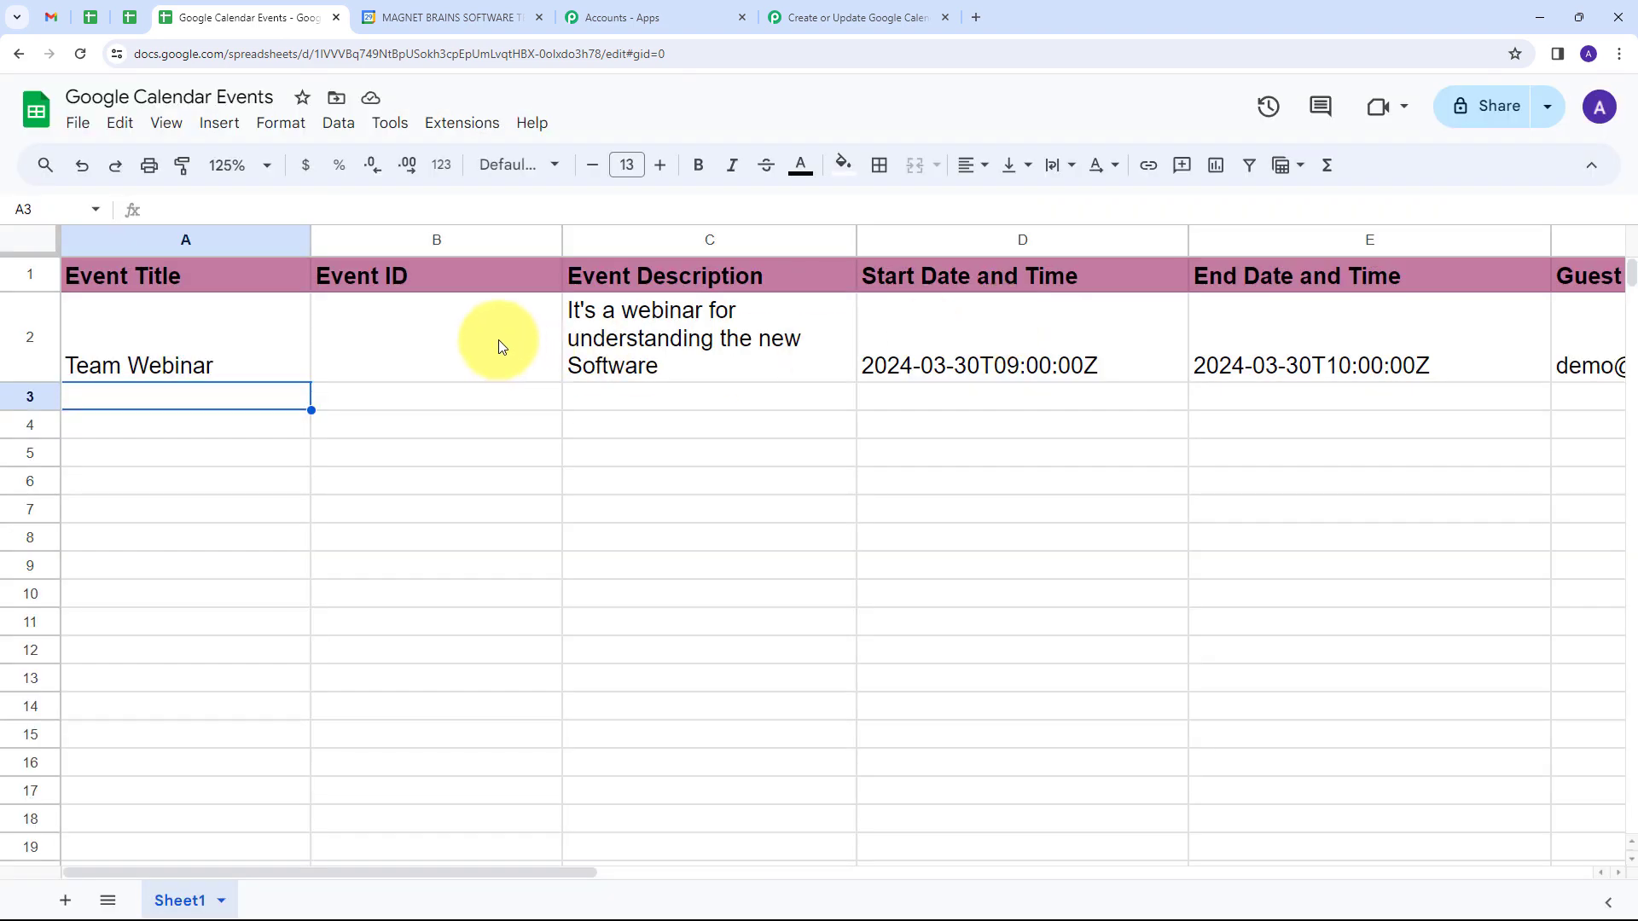
Step: Switch to the Pabbly Connect workflow and check the trigger's captured response, from the trigger column to the end date and time
left_click(838, 17)
scroll(1024, 448, "down", 10)
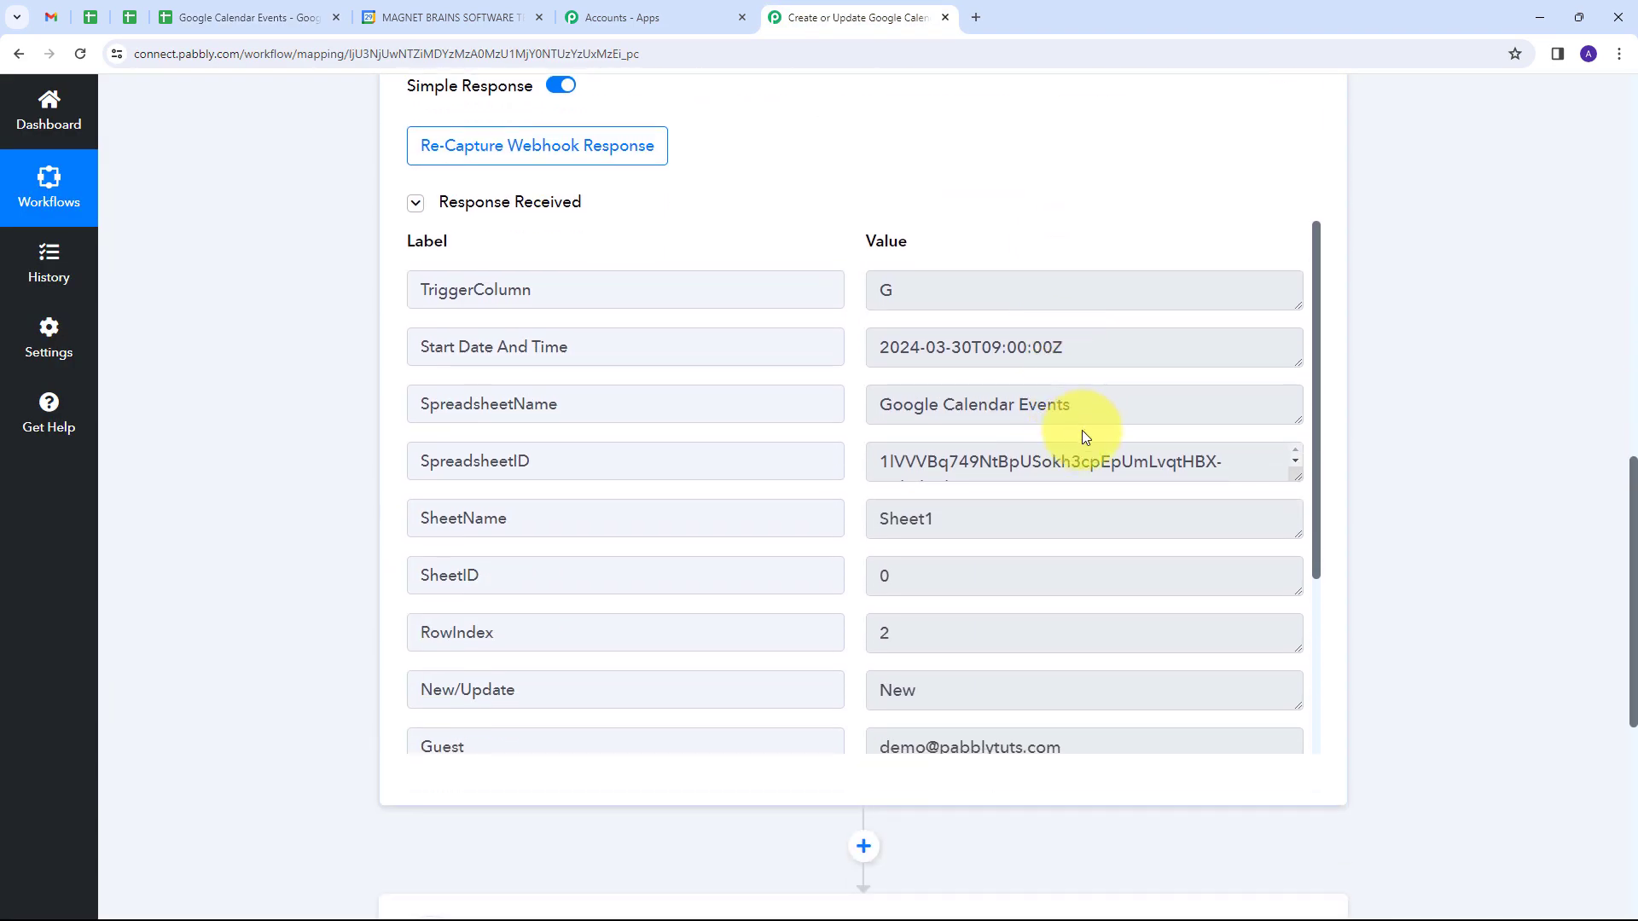
double_click(909, 288)
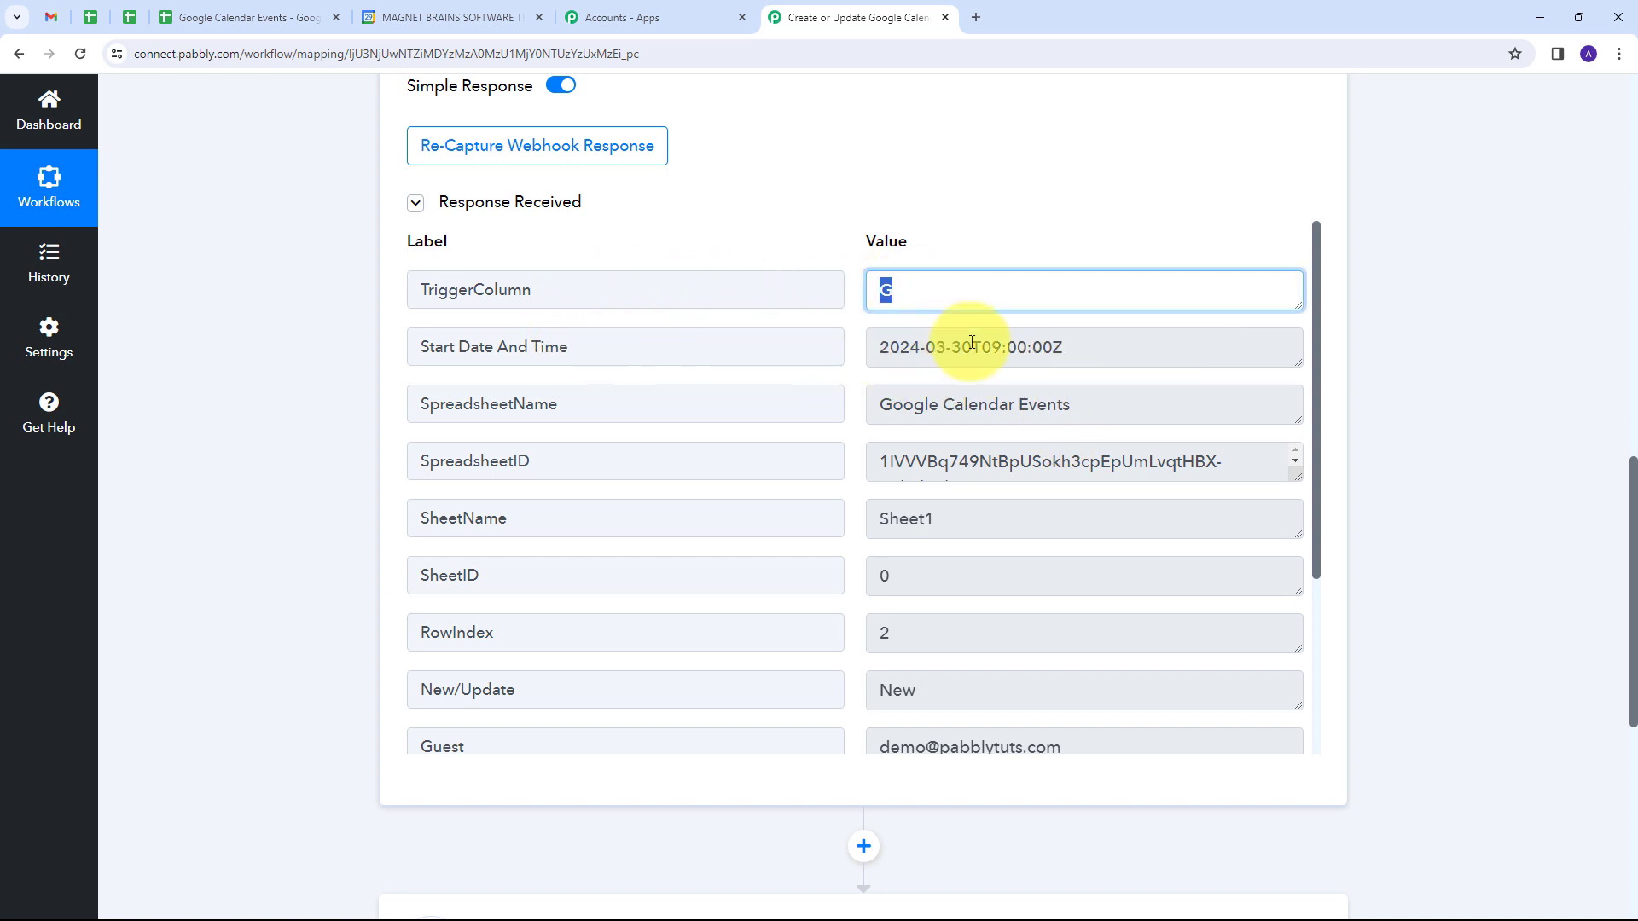
left_click_drag(1082, 348, 779, 355)
scroll(1130, 615, "down", 3)
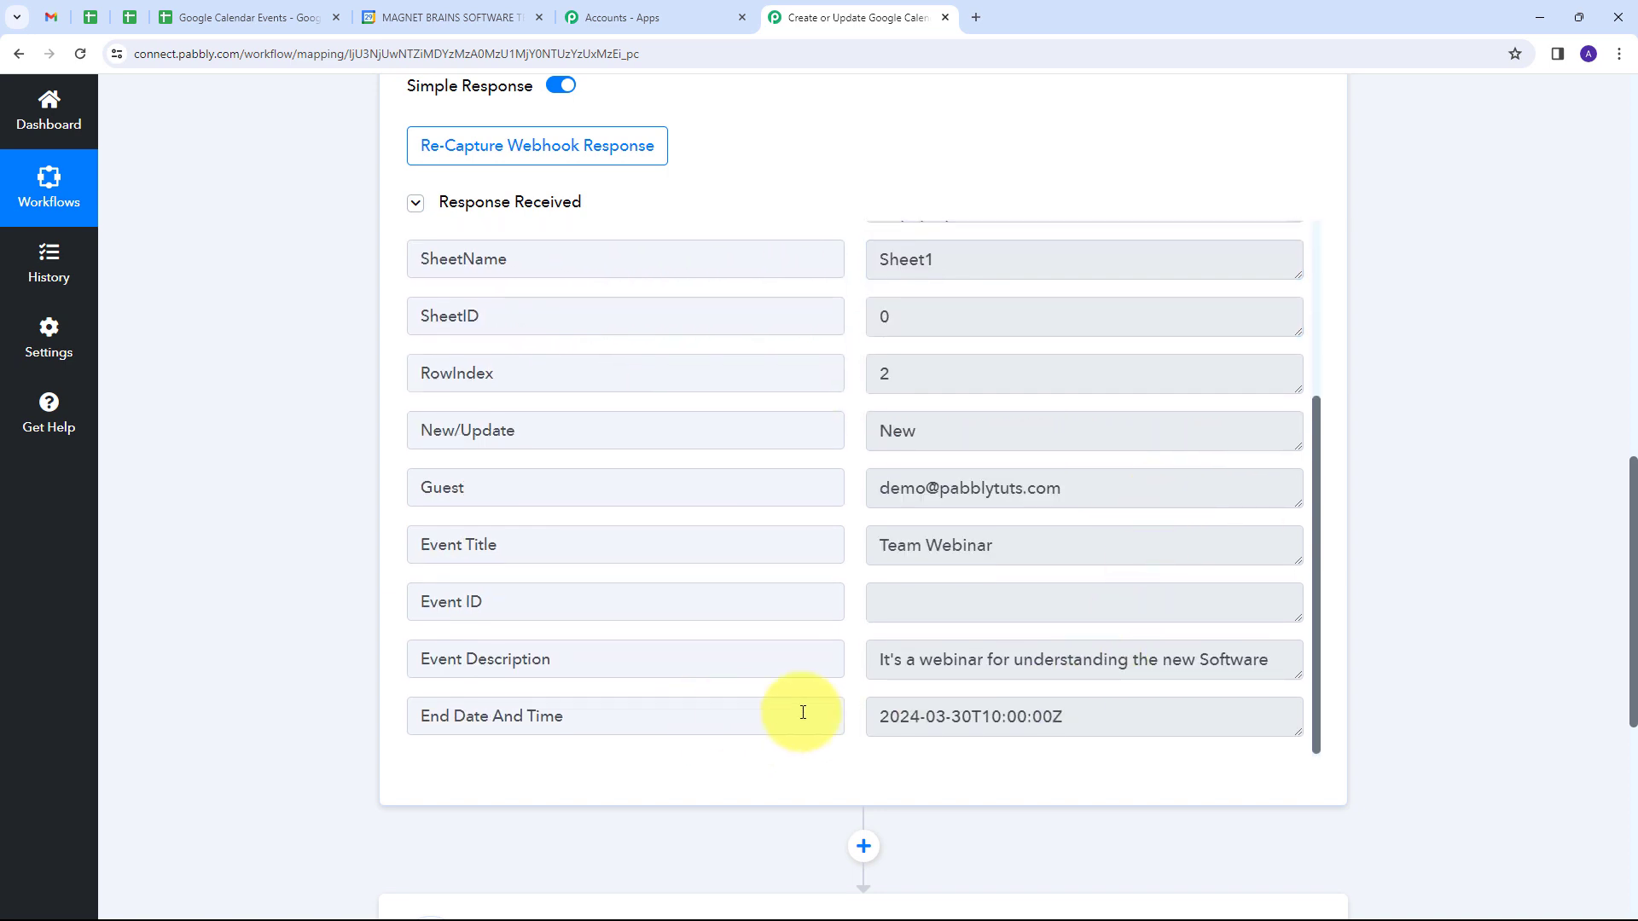
left_click_drag(1123, 720, 775, 676)
scroll(891, 522, "up", 3)
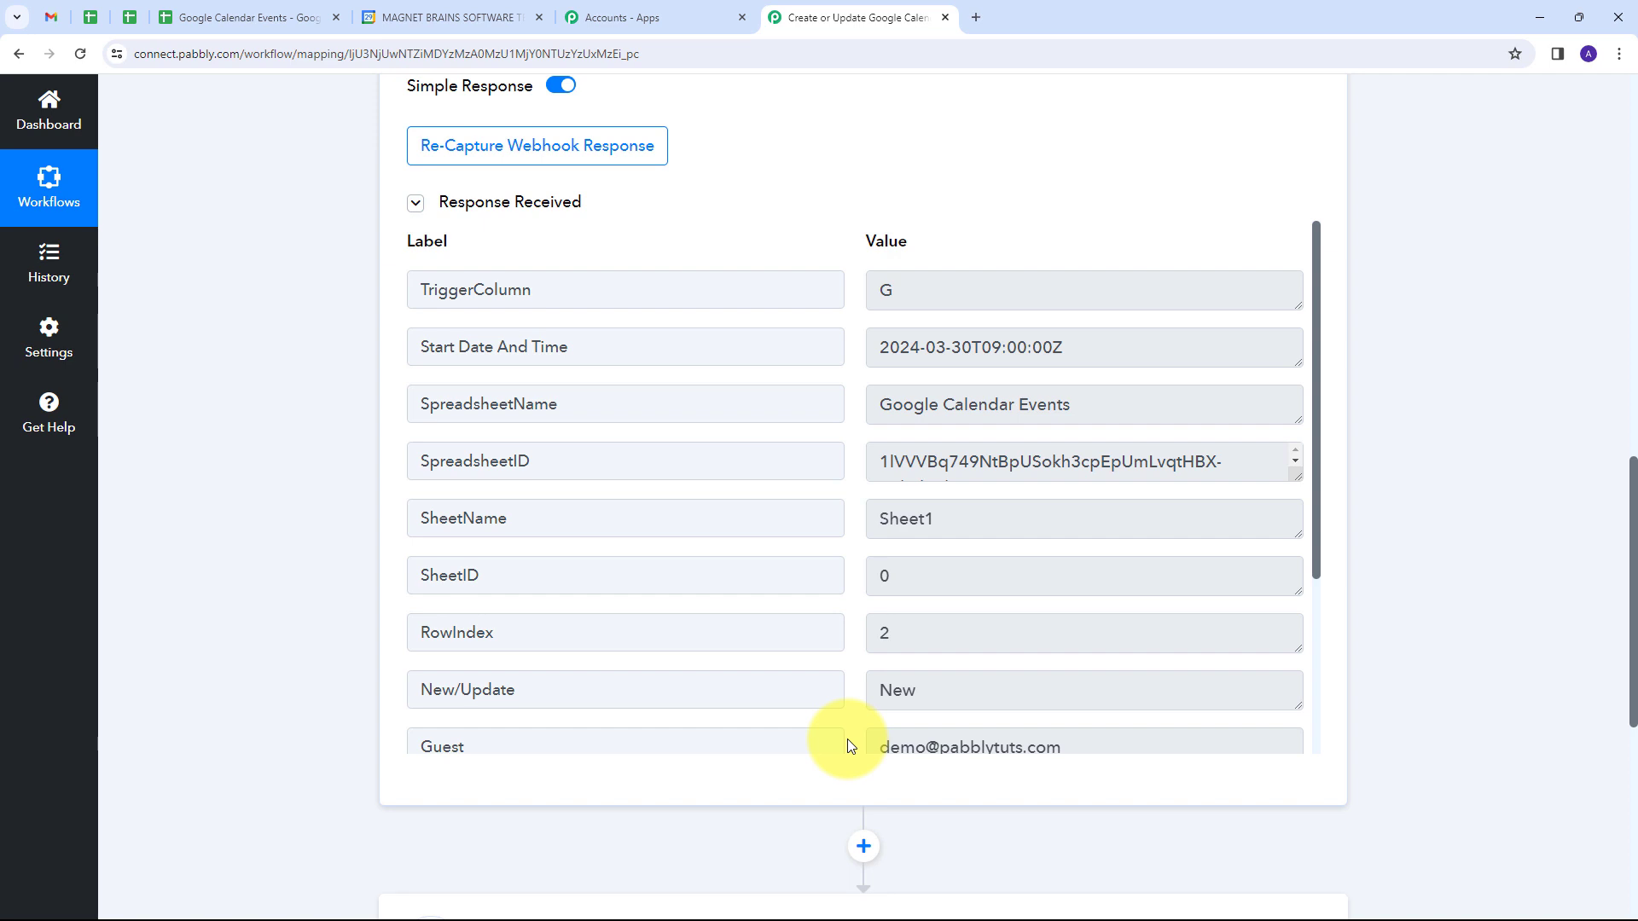
Step: Examine the start date, spreadsheet name, sheet name, sheet ID and New/Update values in the captured response
left_click_drag(1082, 339, 858, 338)
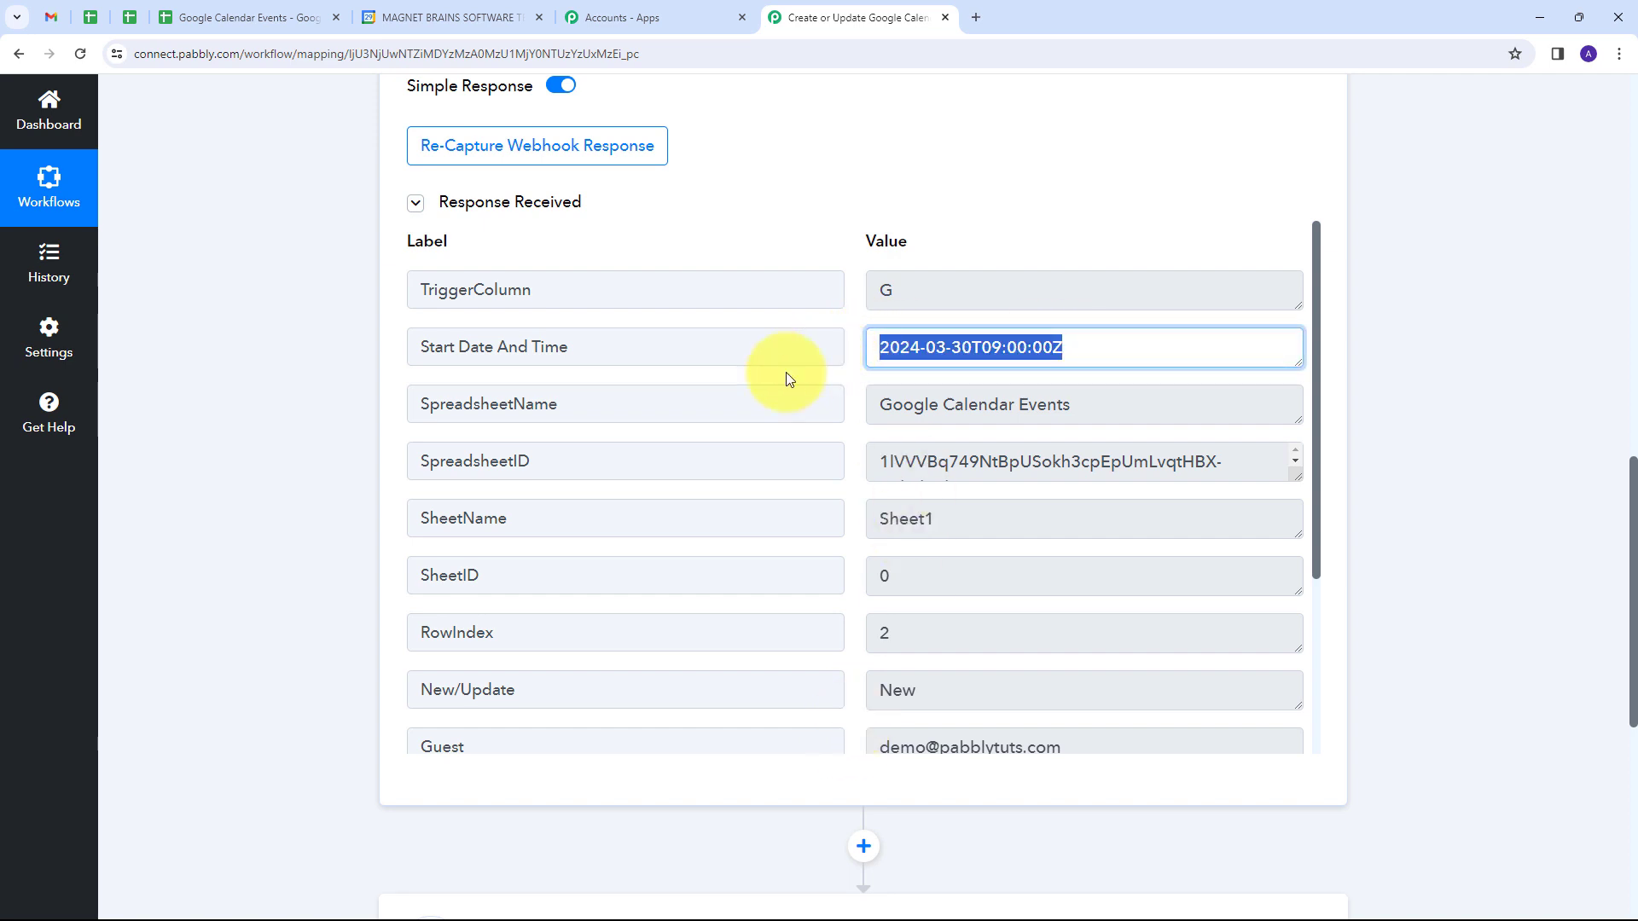
scroll(530, 358, "down", 1)
left_click_drag(1123, 311, 860, 321)
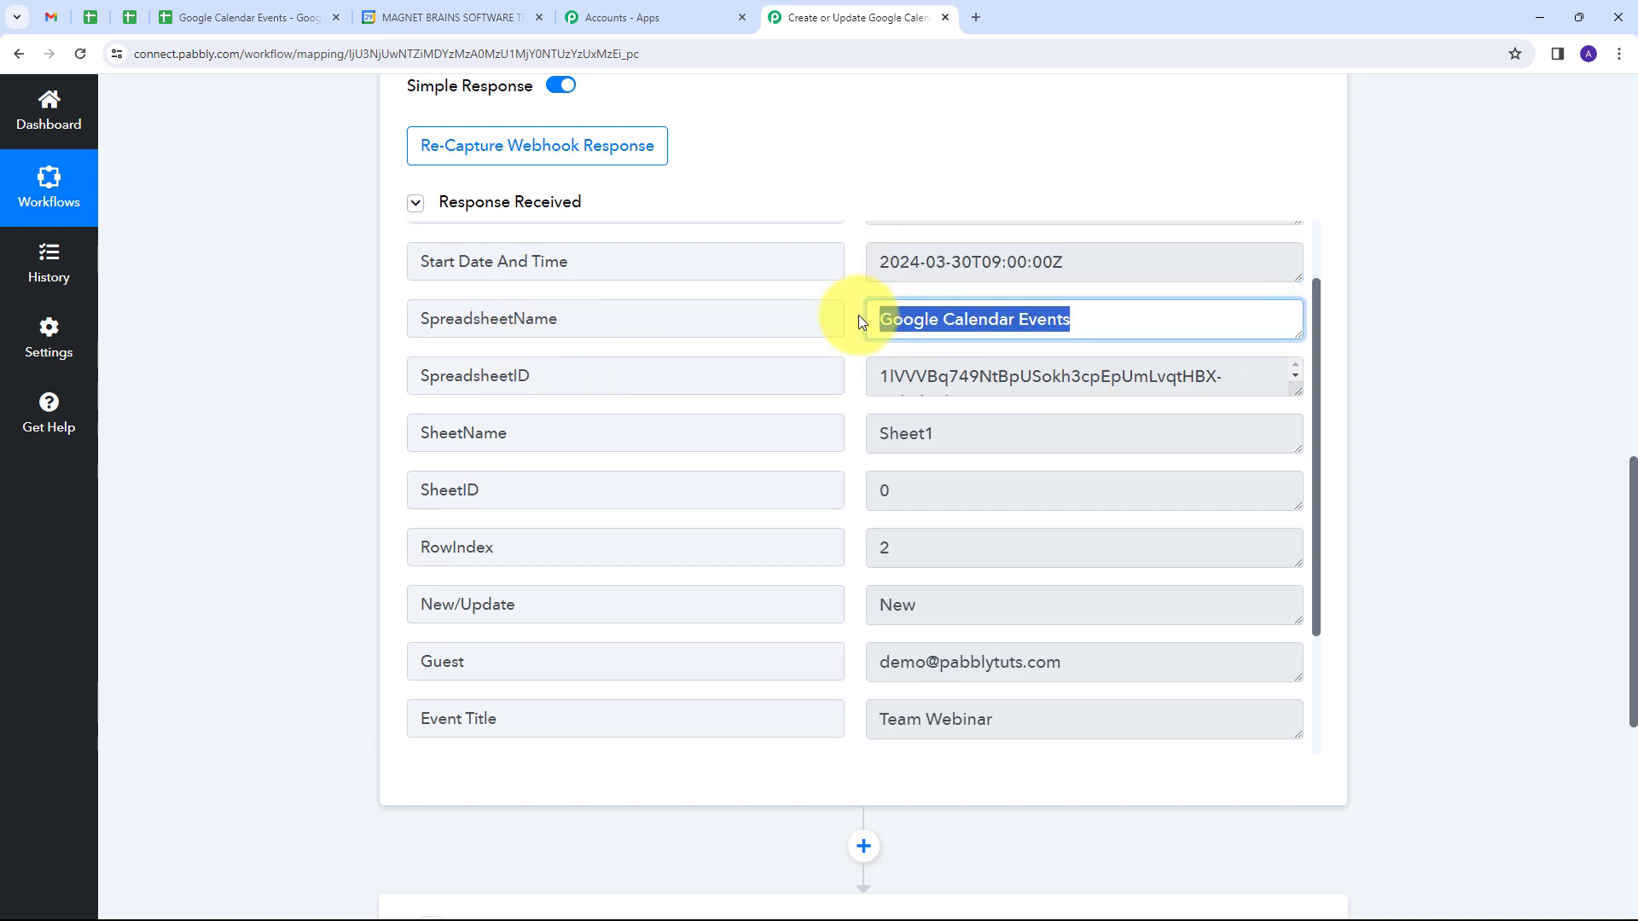
left_click_drag(995, 434, 712, 470)
scroll(708, 464, "down", 1)
left_click_drag(944, 402, 540, 486)
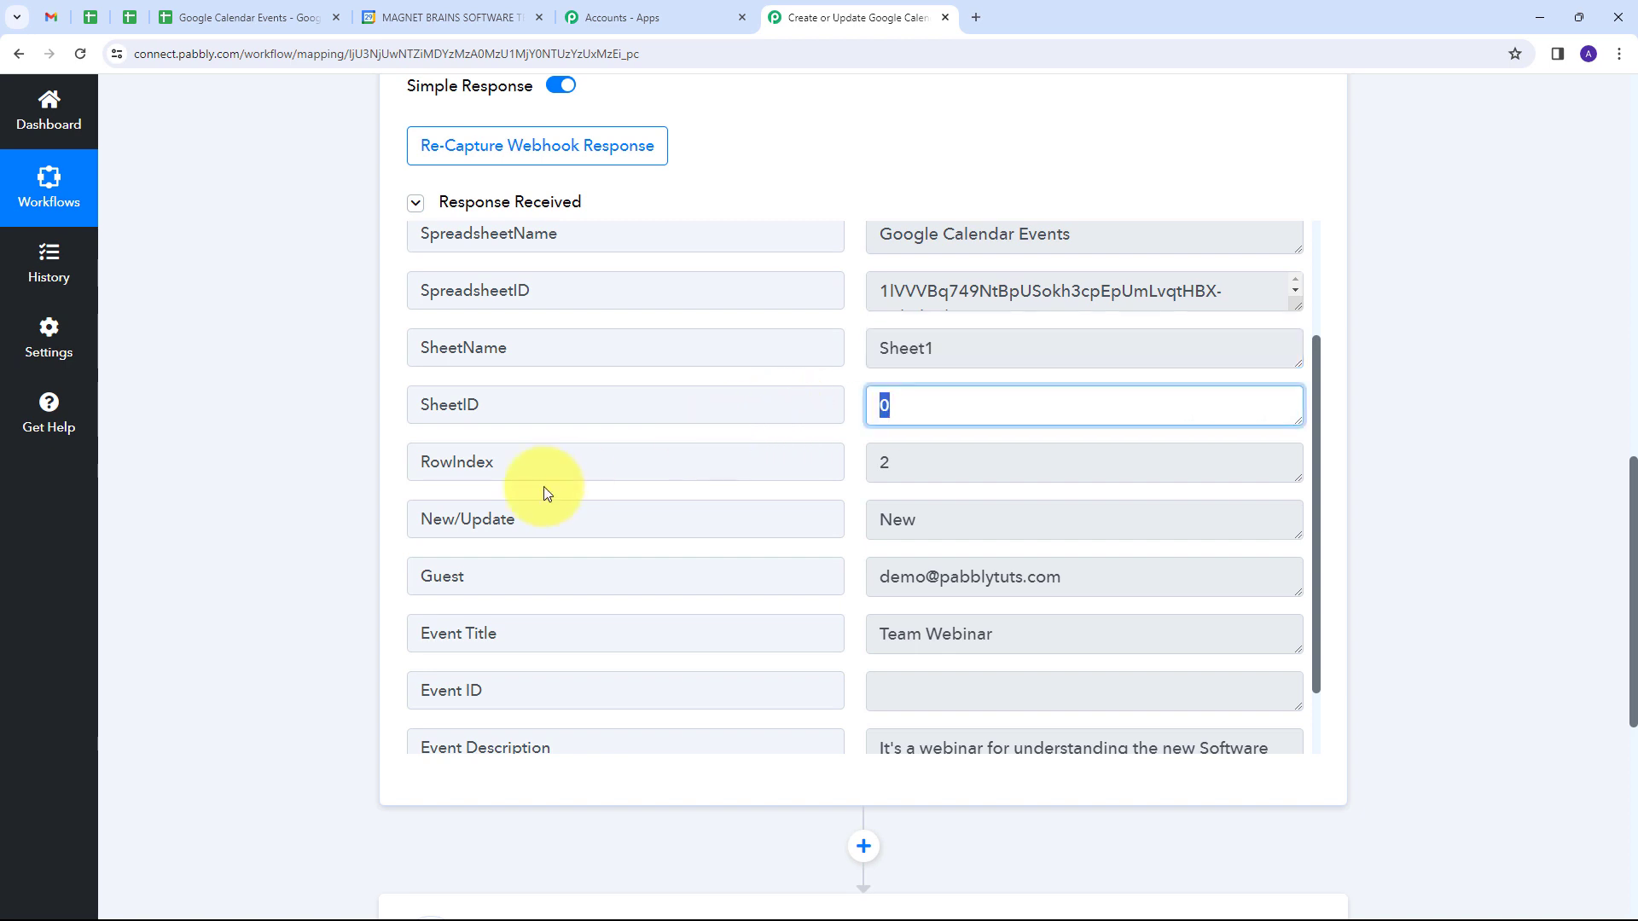
scroll(533, 465, "down", 1)
left_click_drag(981, 437, 849, 443)
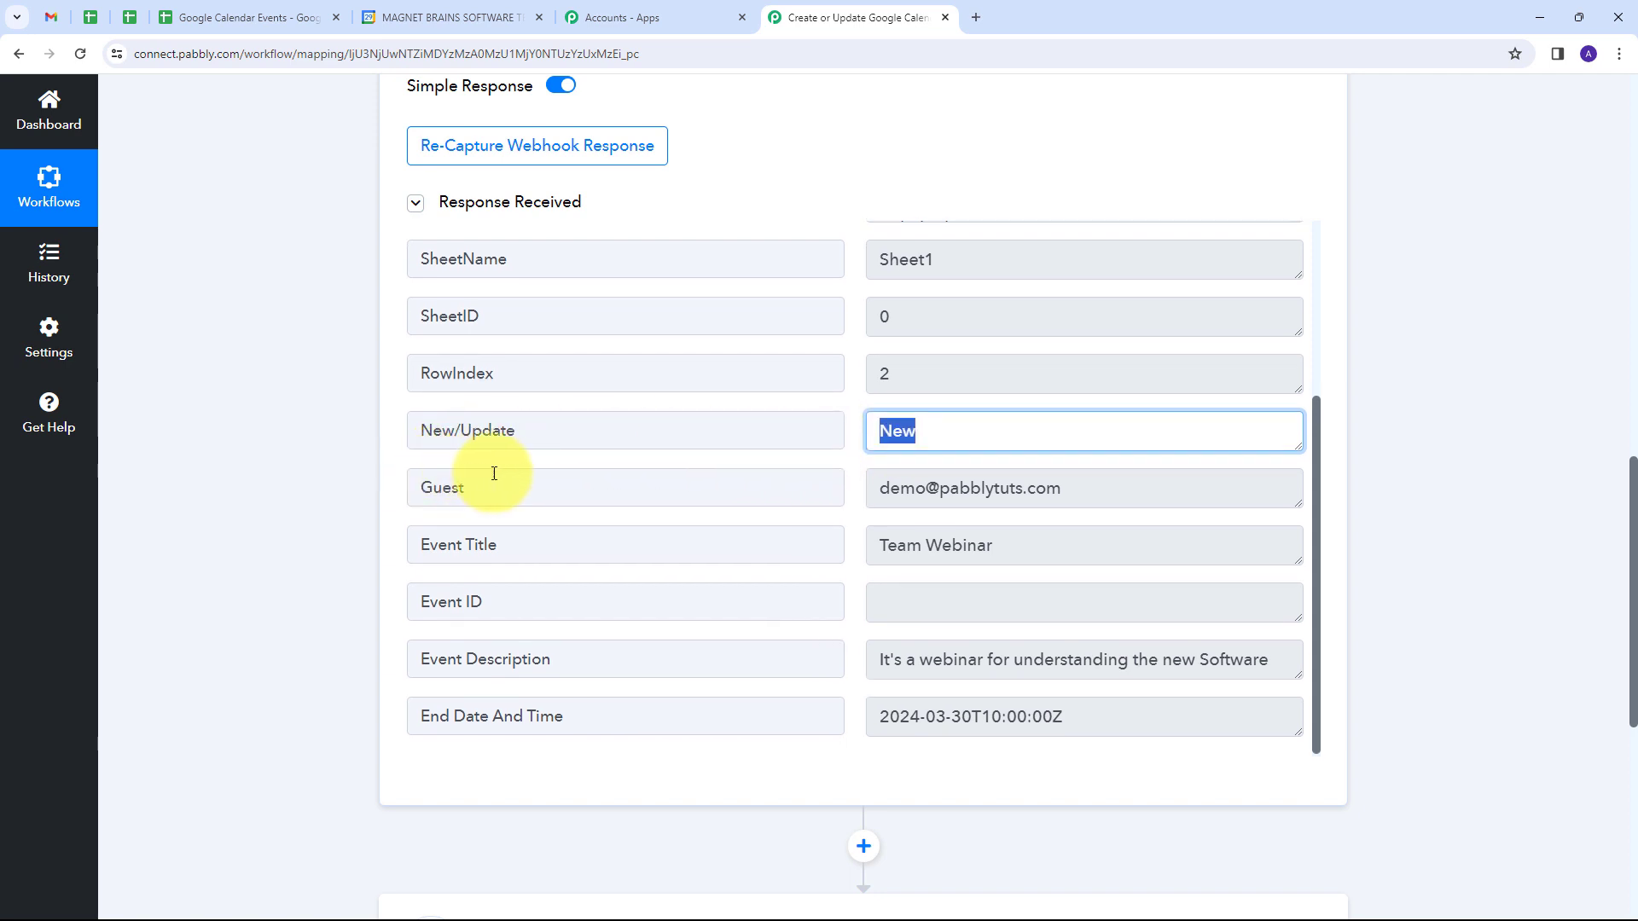
Step: Examine the guest, event title, event description and Event ID fields in the captured response
left_click(1106, 493)
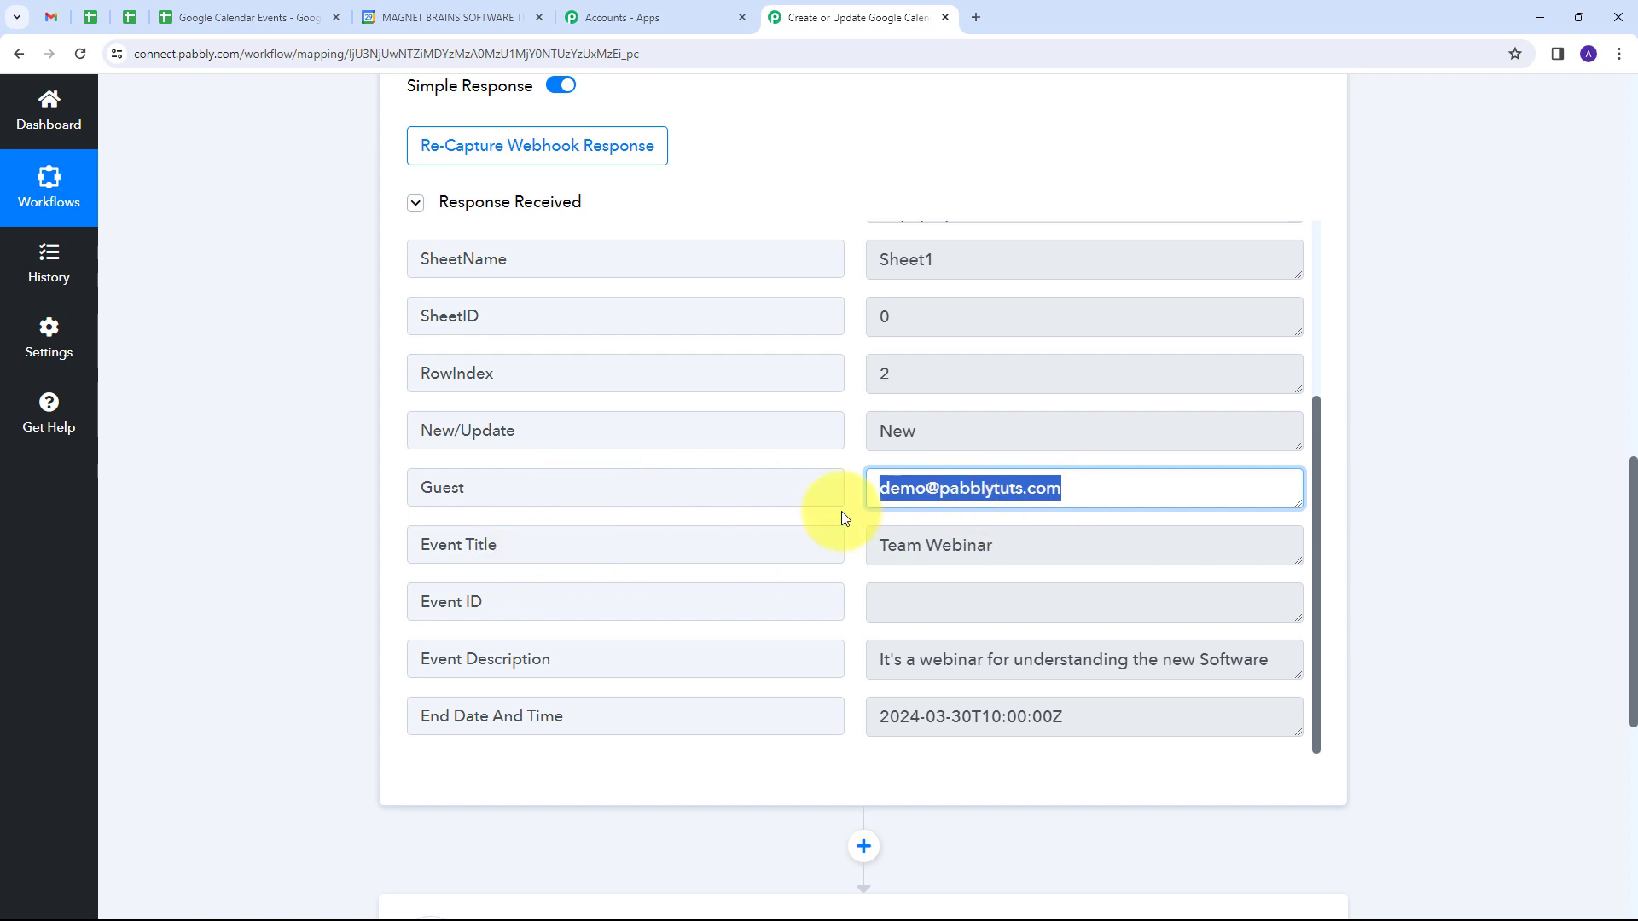
left_click(1036, 553)
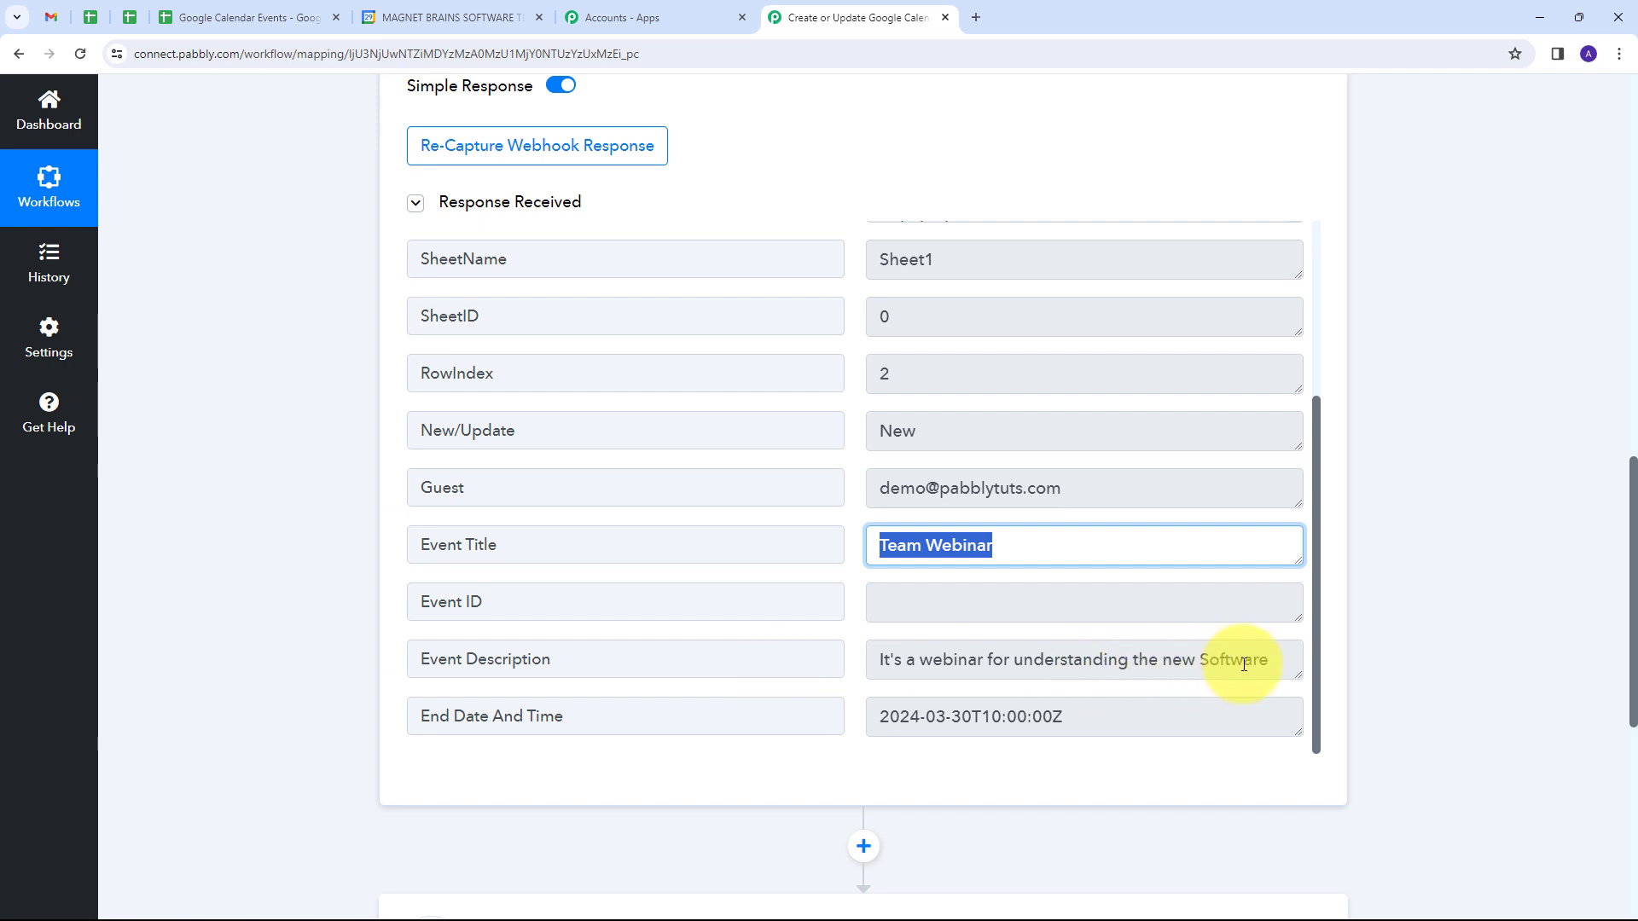
left_click(1286, 660)
left_click_drag(1286, 659, 834, 680)
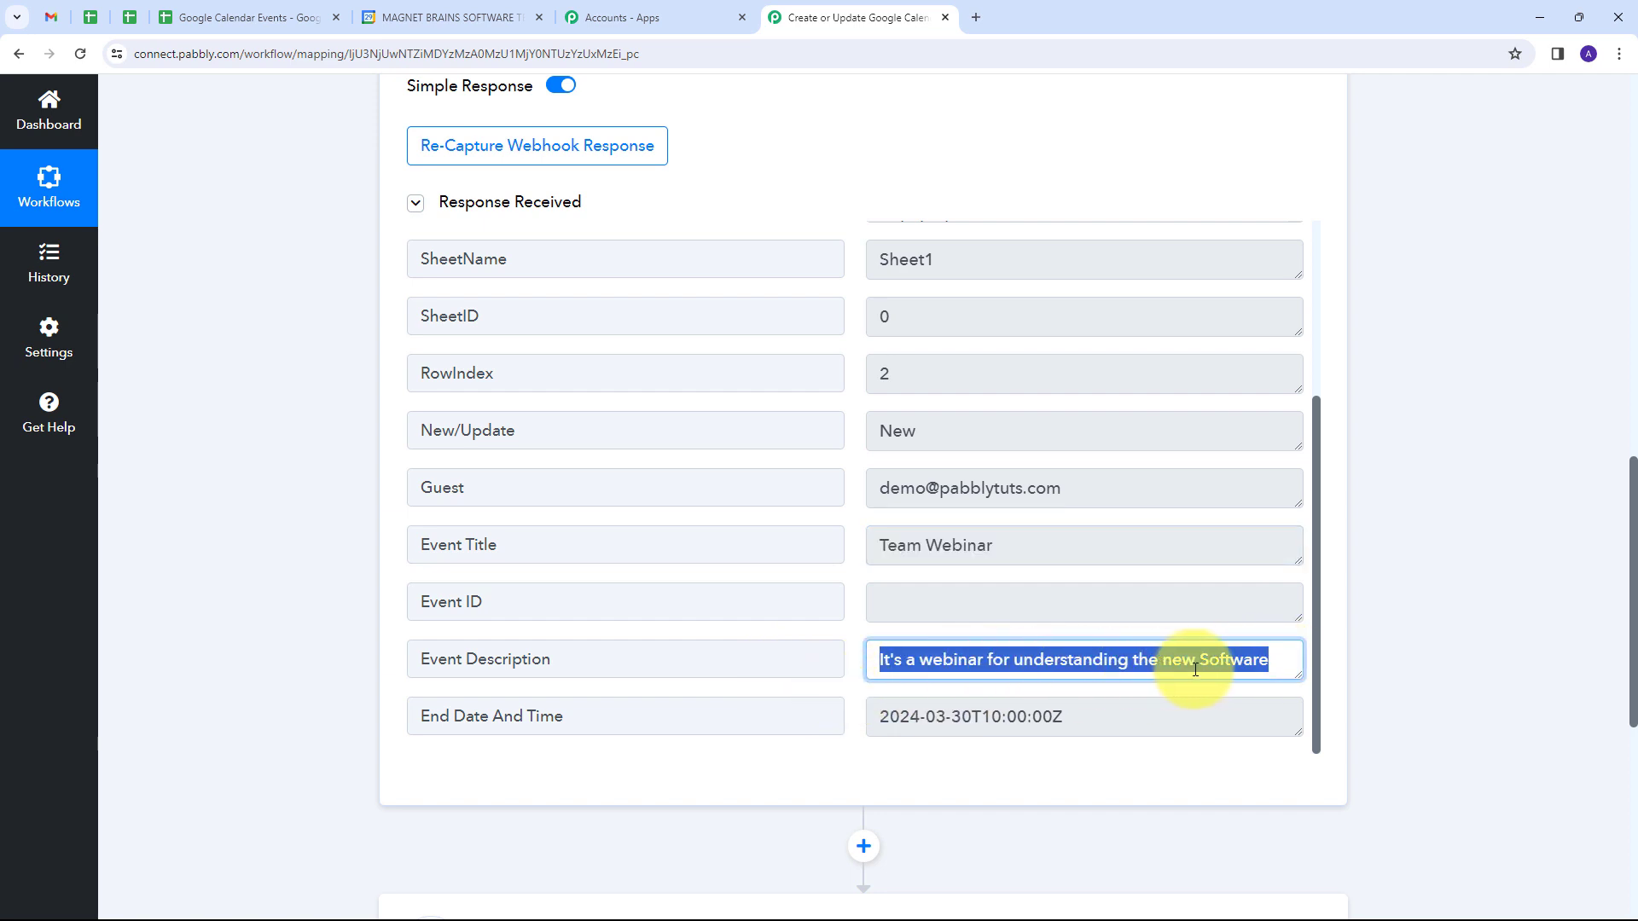
scroll(629, 607, "down", 1)
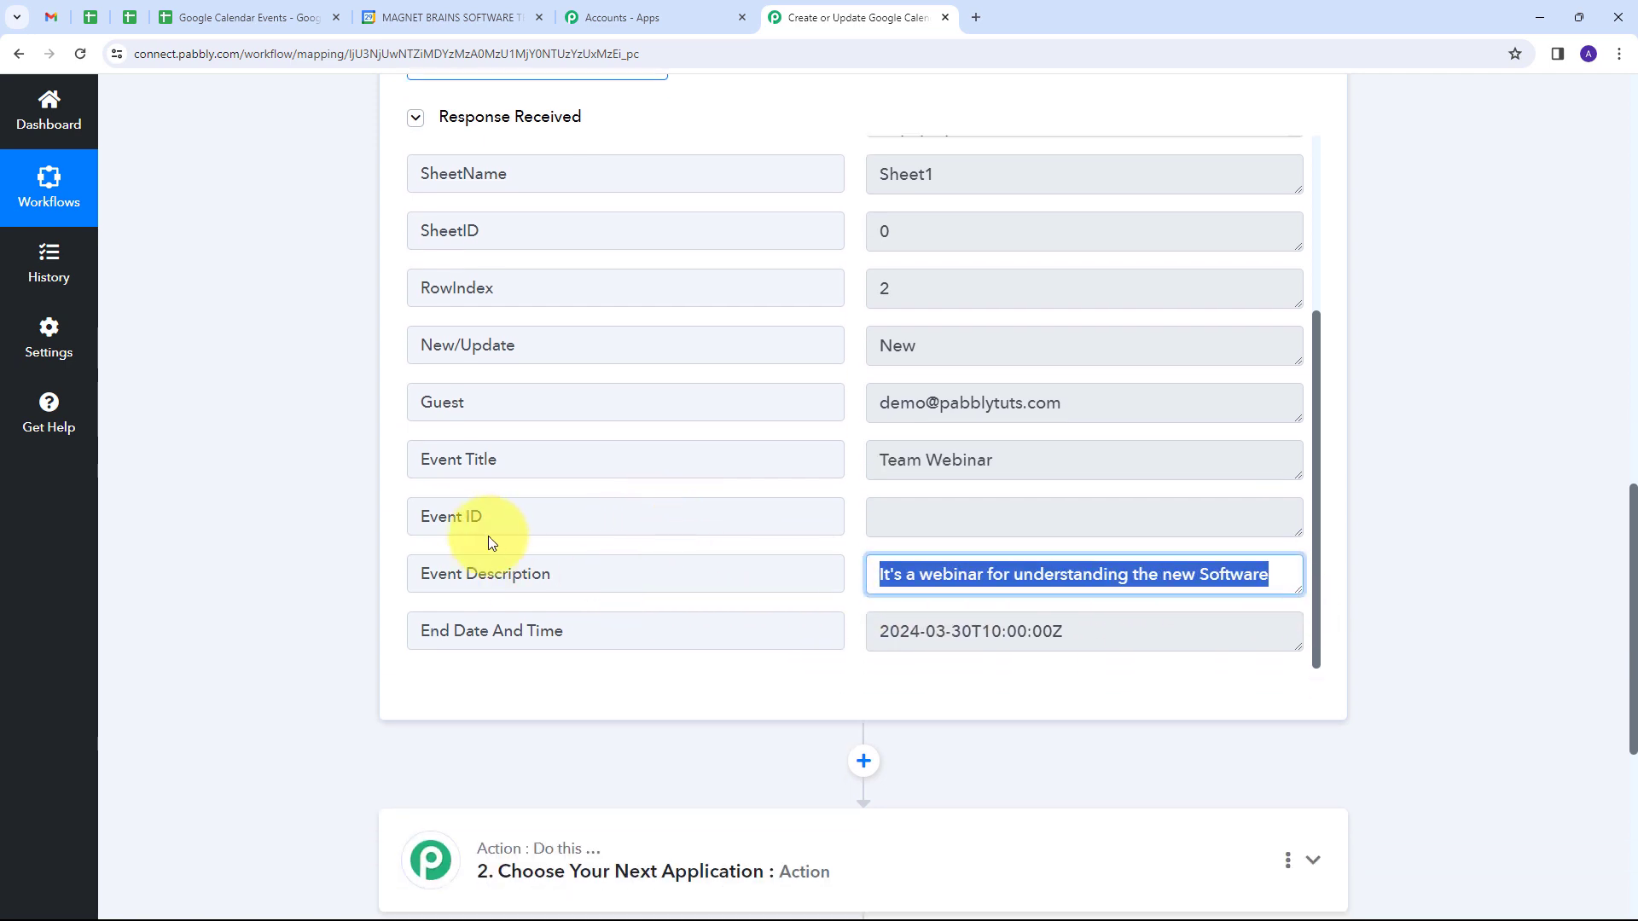
left_click(961, 515)
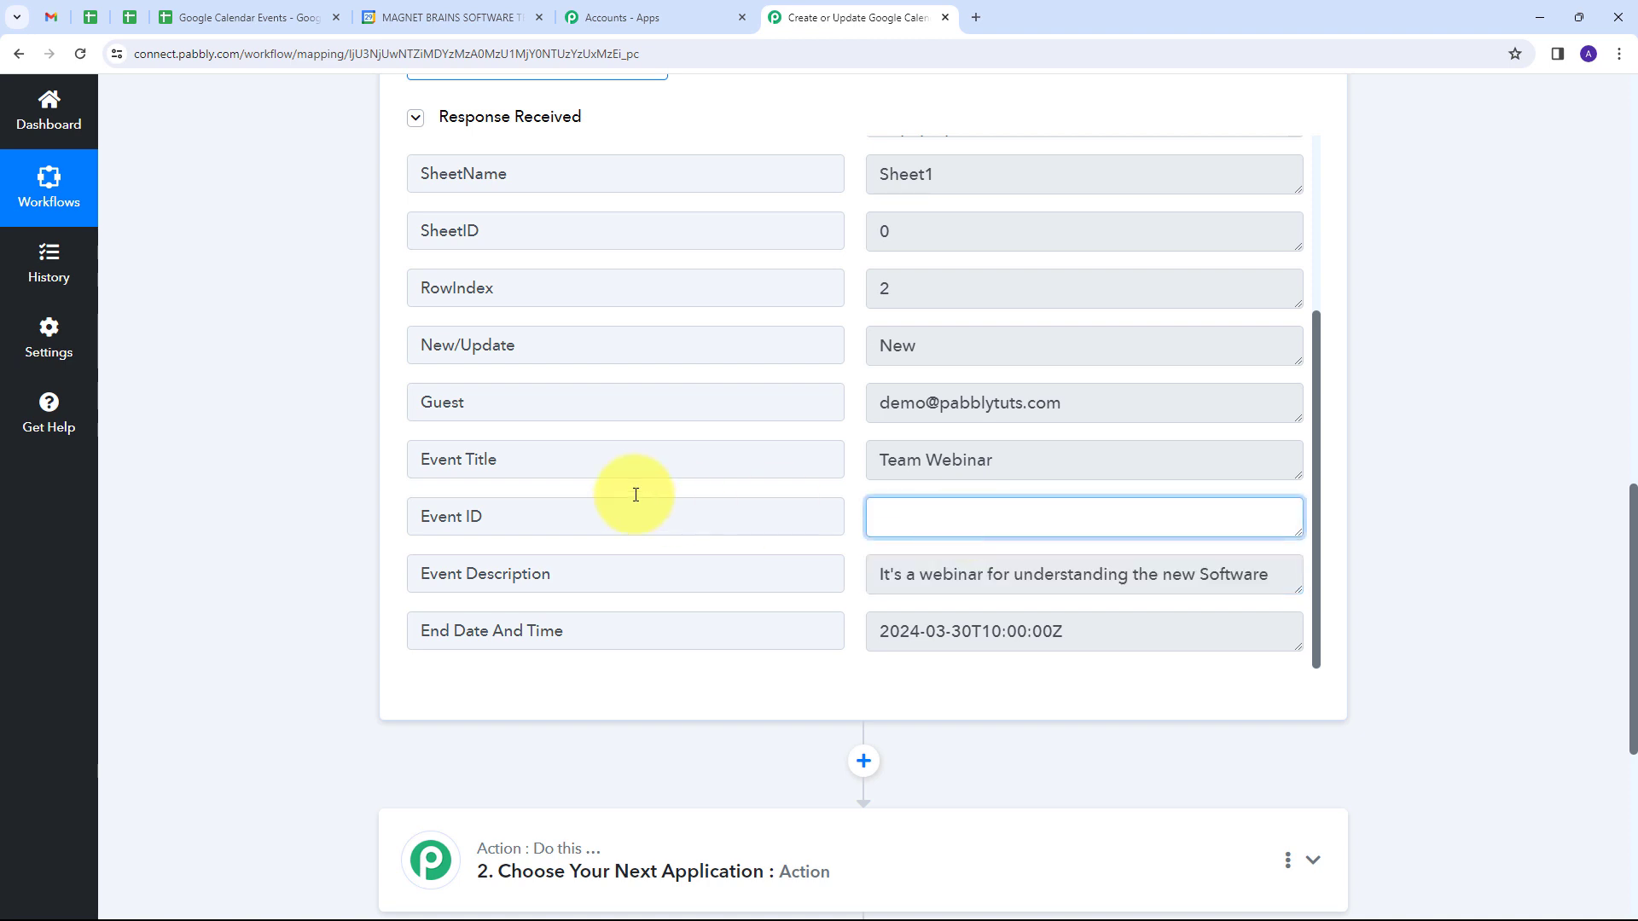
left_click_drag(507, 515, 404, 522)
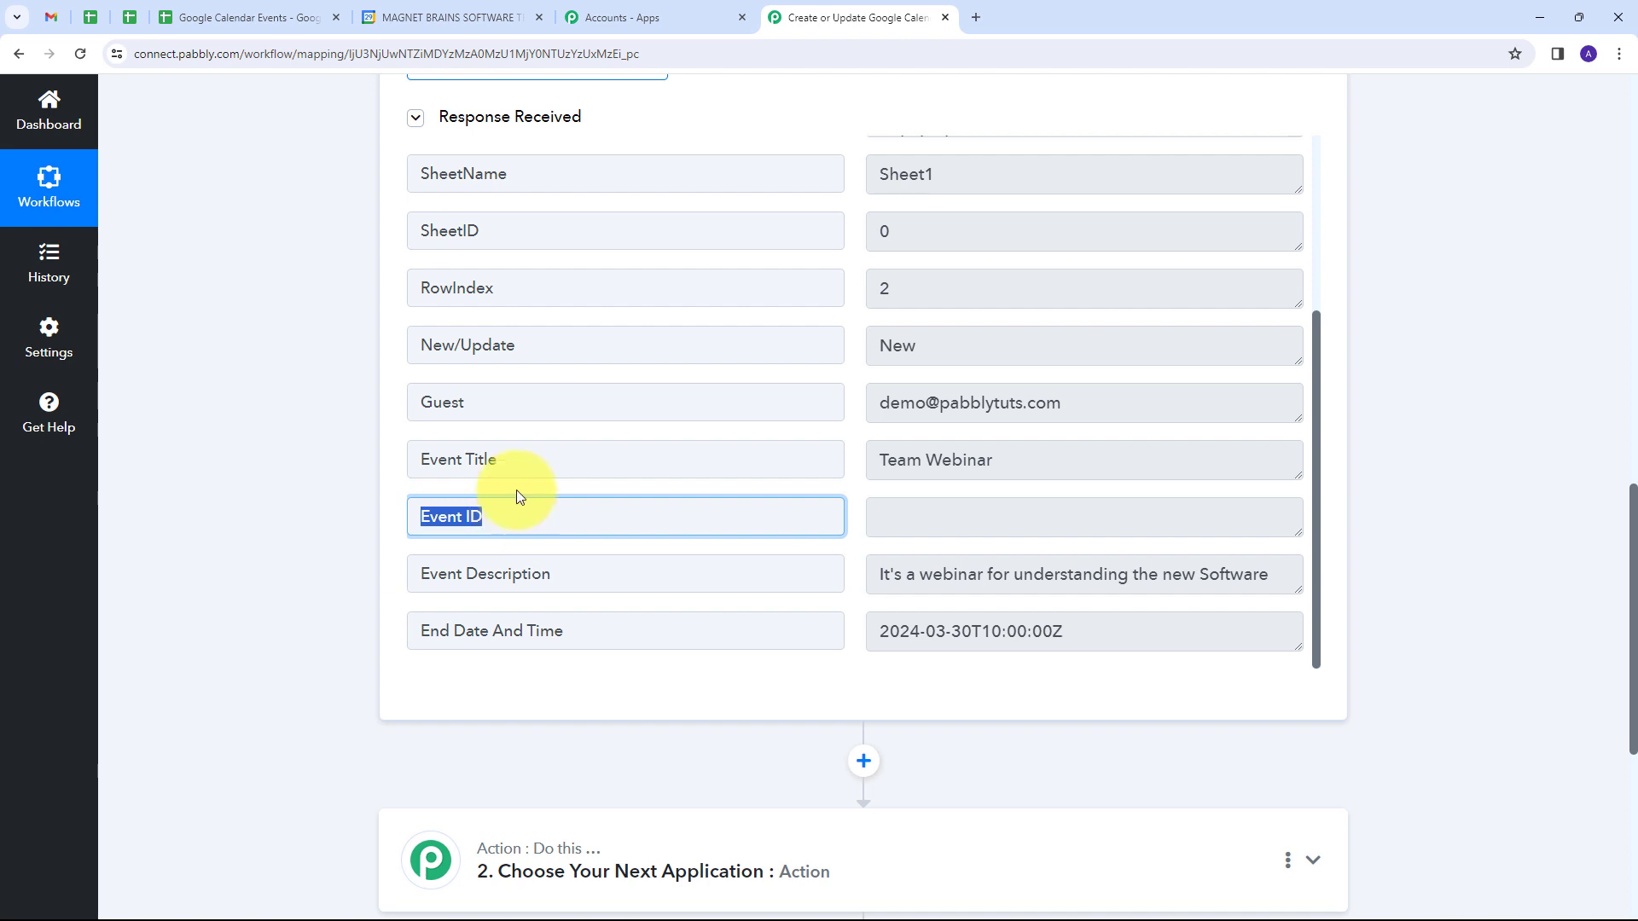
left_click(951, 514)
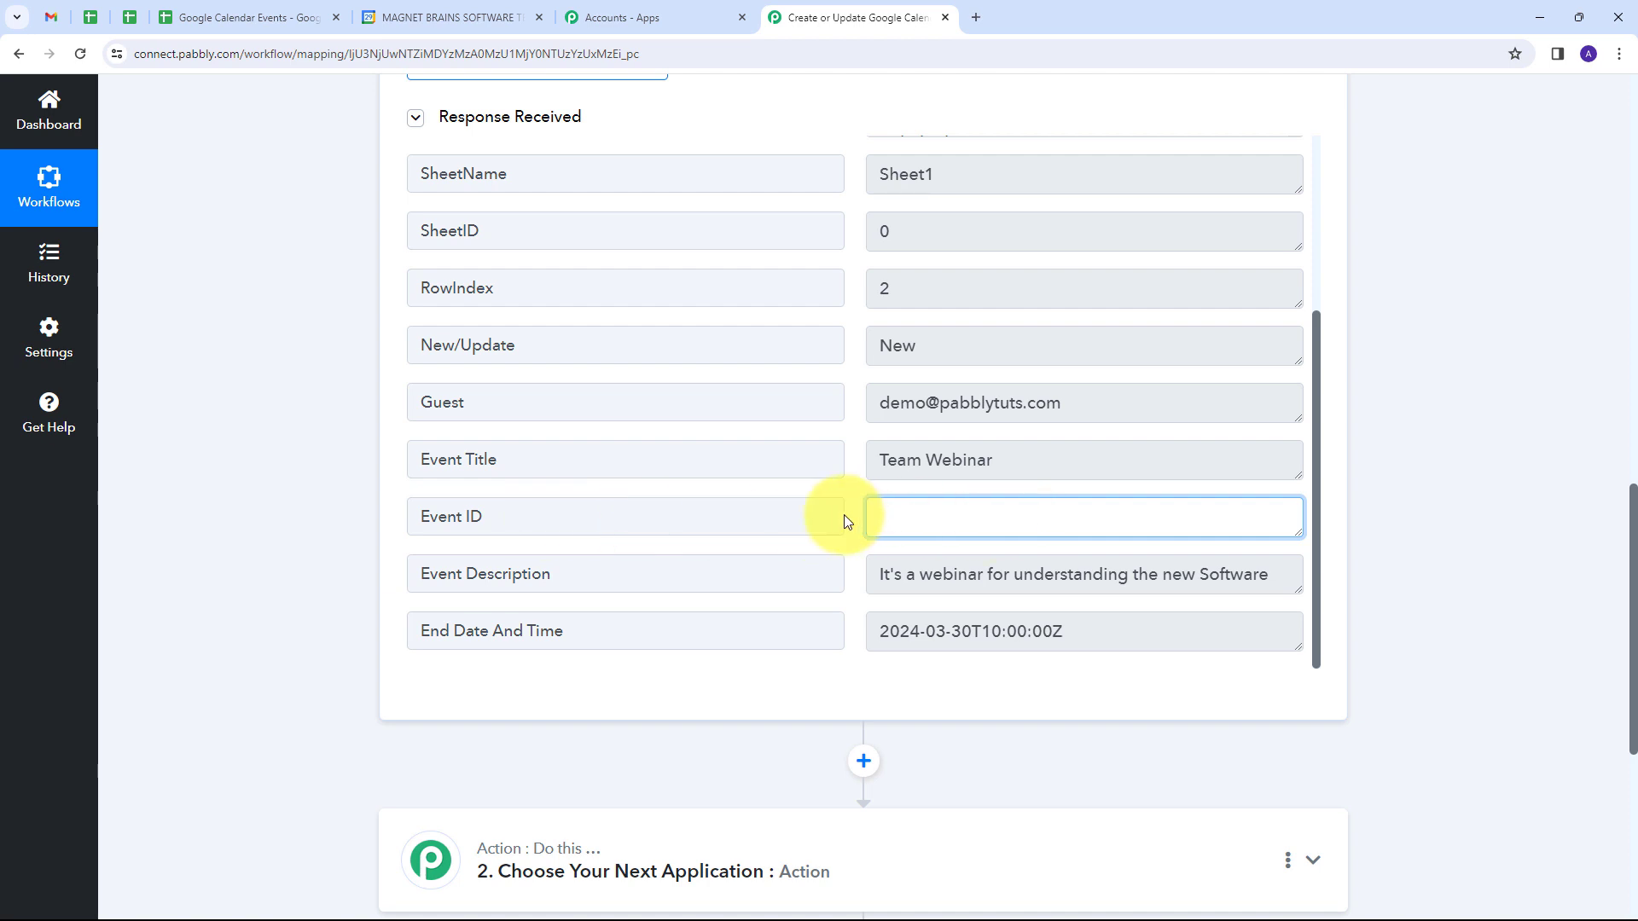
Step: Set the second step's app to Router by Pabbly with the action event Conditionally Run, and connect it
scroll(841, 406, "down", 4)
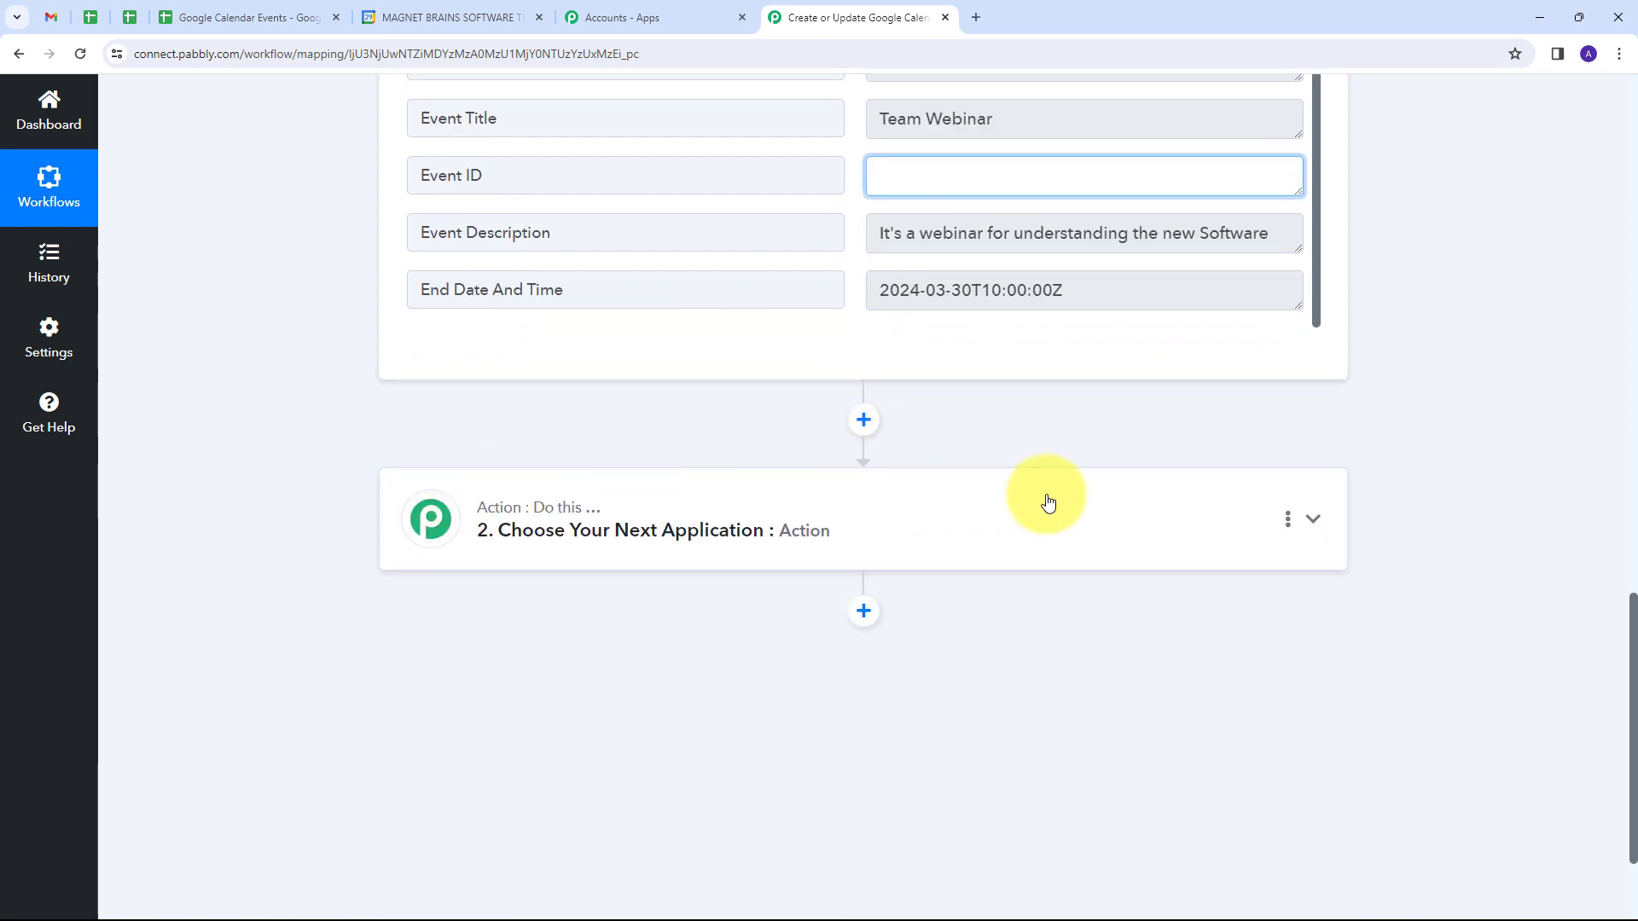
left_click(977, 512)
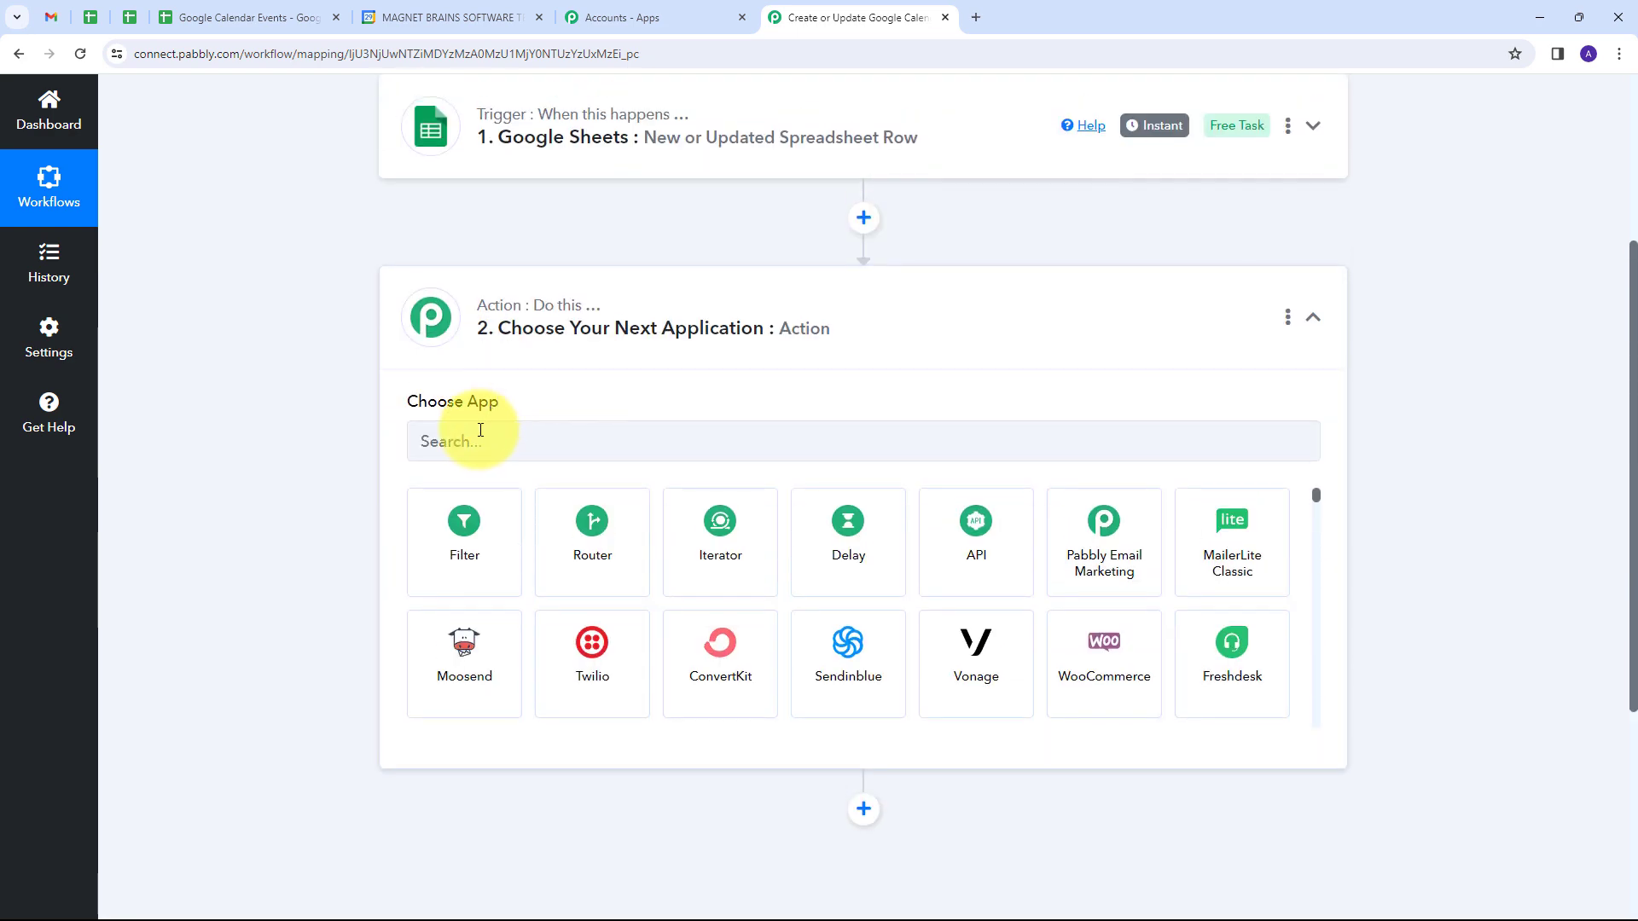
left_click(480, 433)
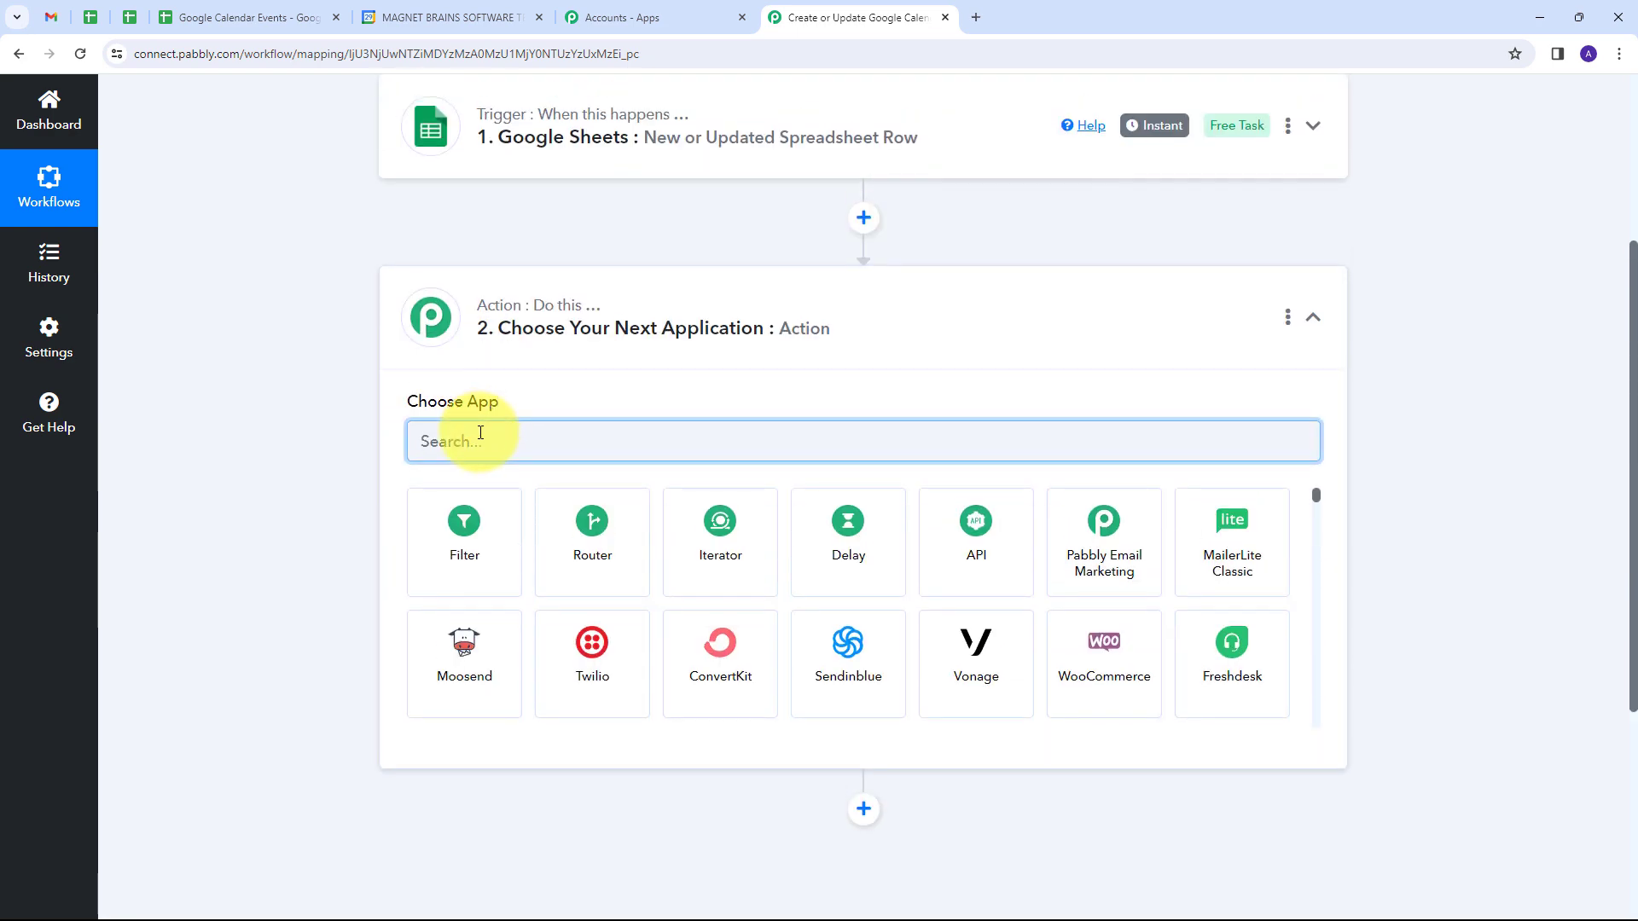
type("Router")
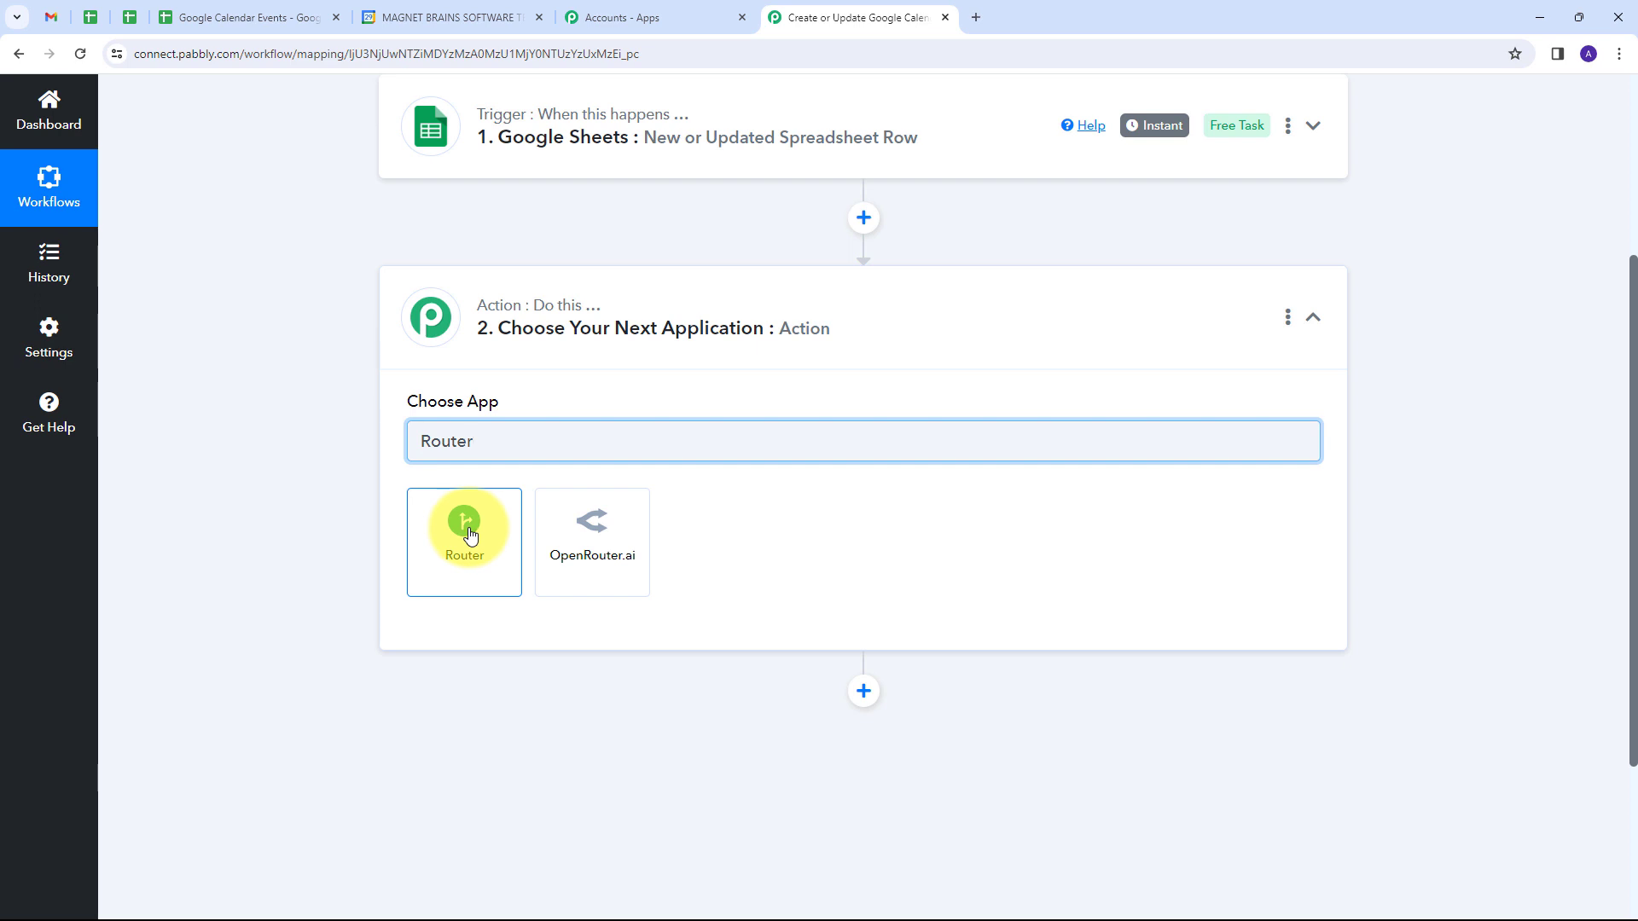
left_click(467, 529)
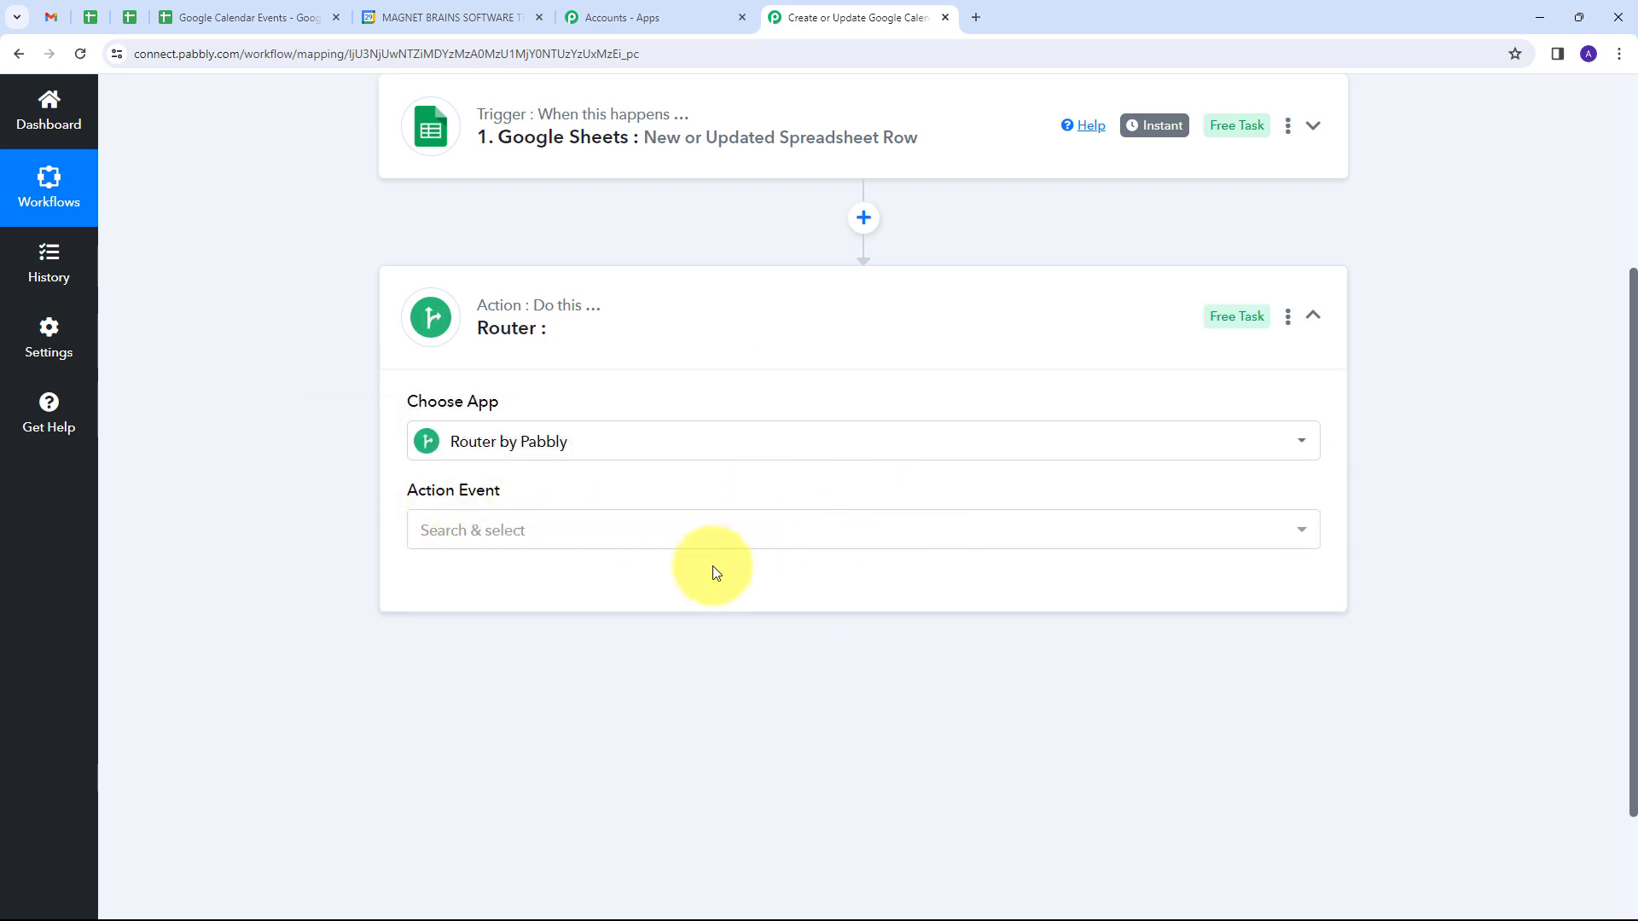
left_click(760, 539)
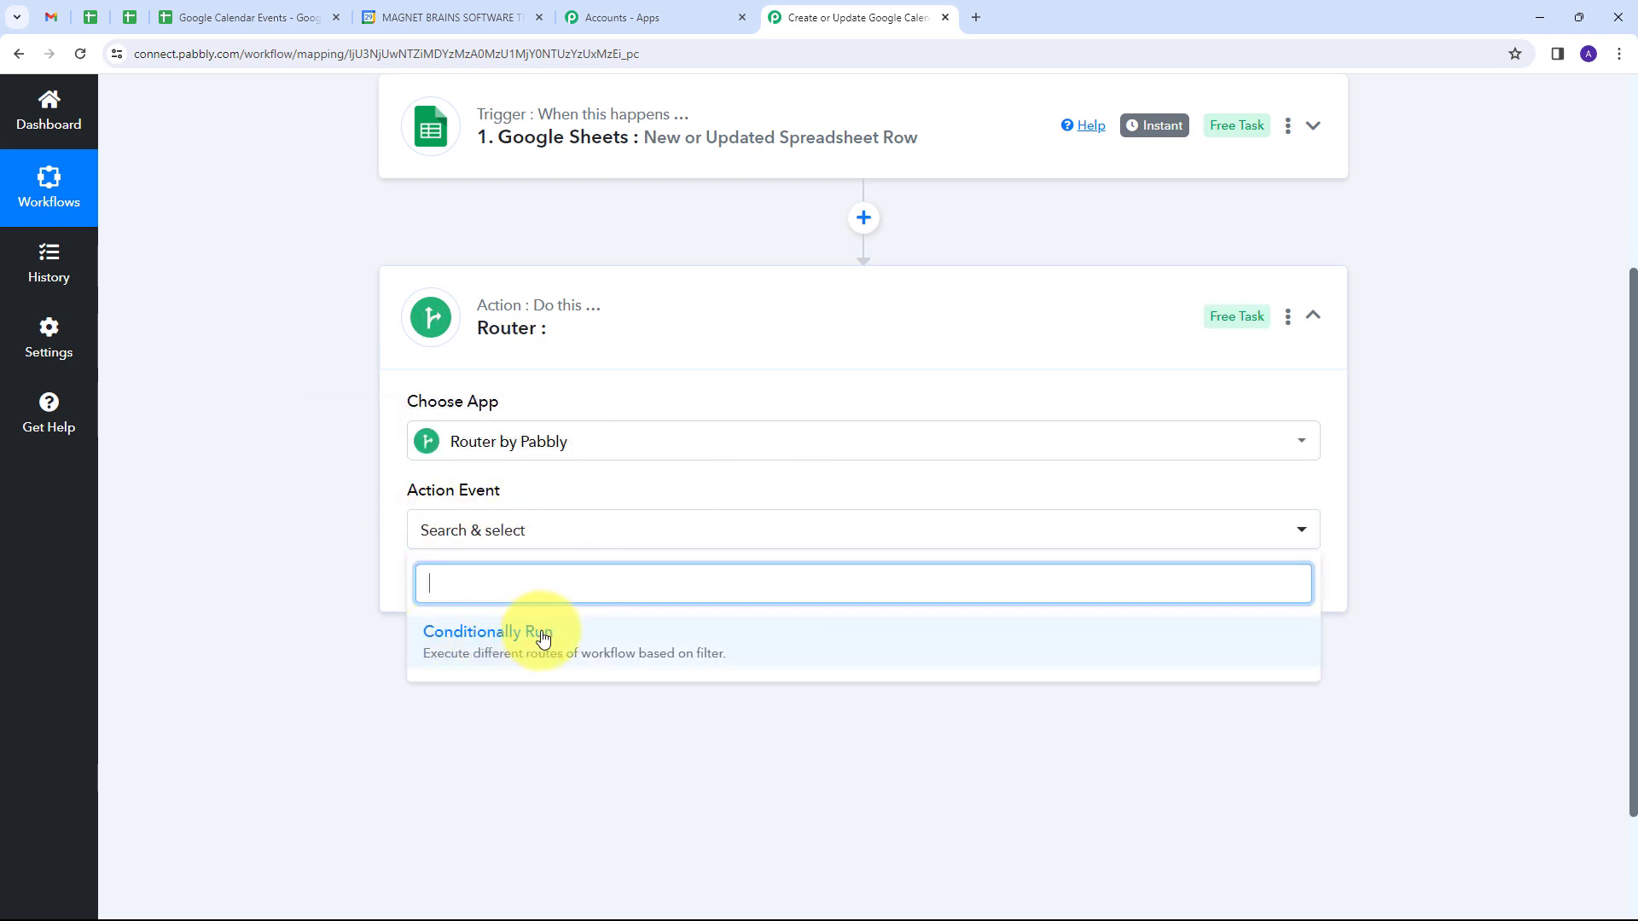
left_click(515, 642)
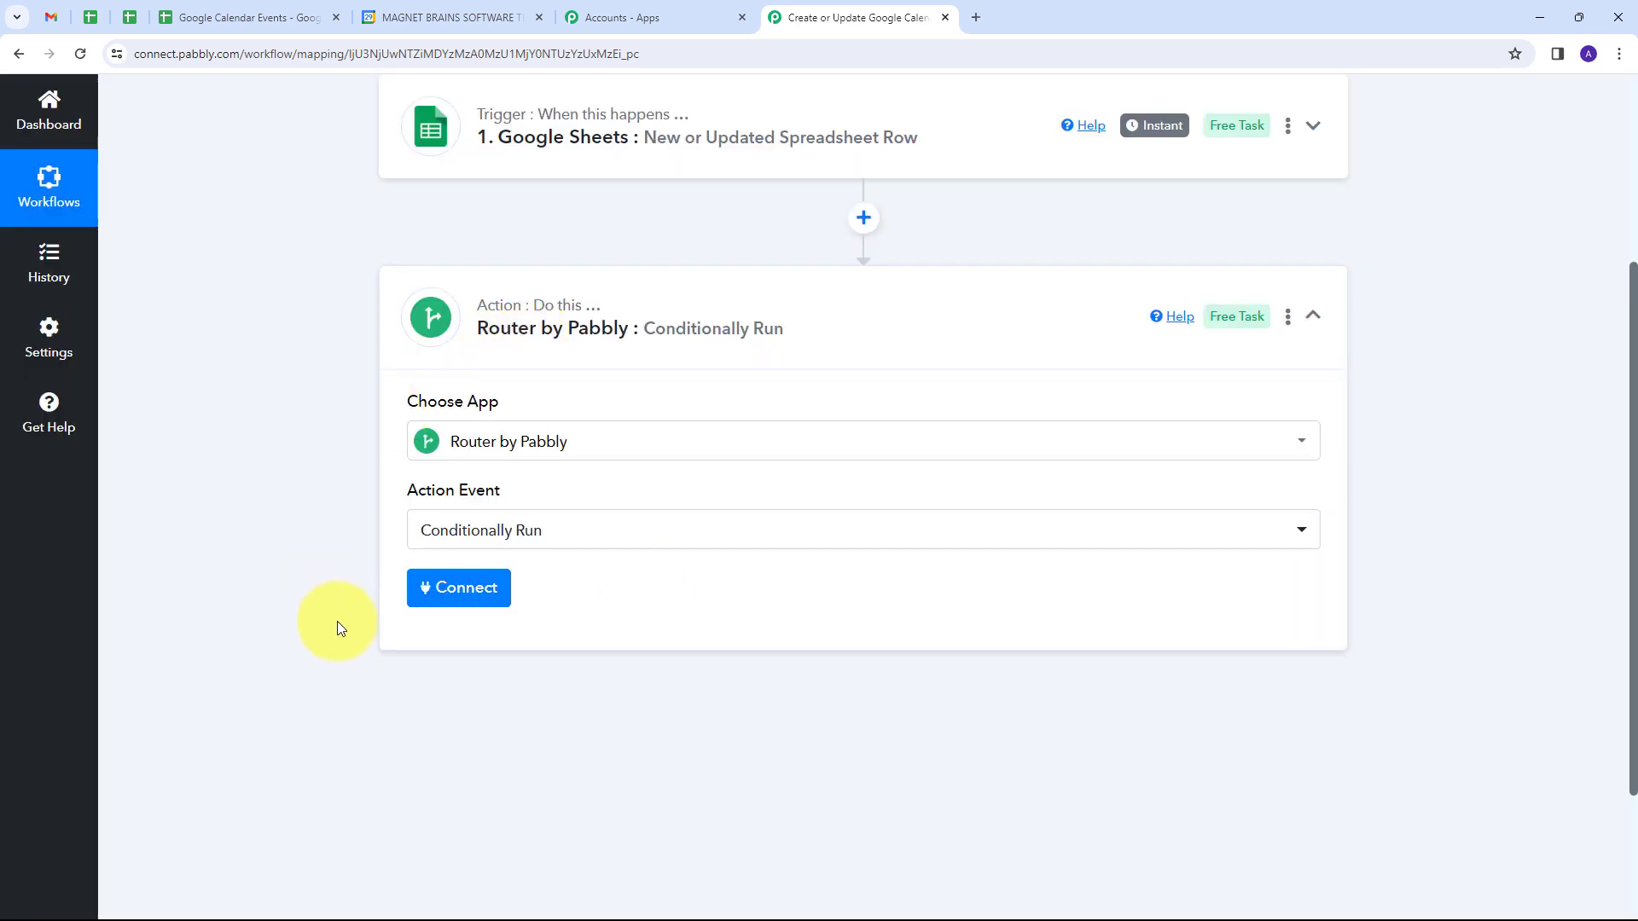
left_click(480, 599)
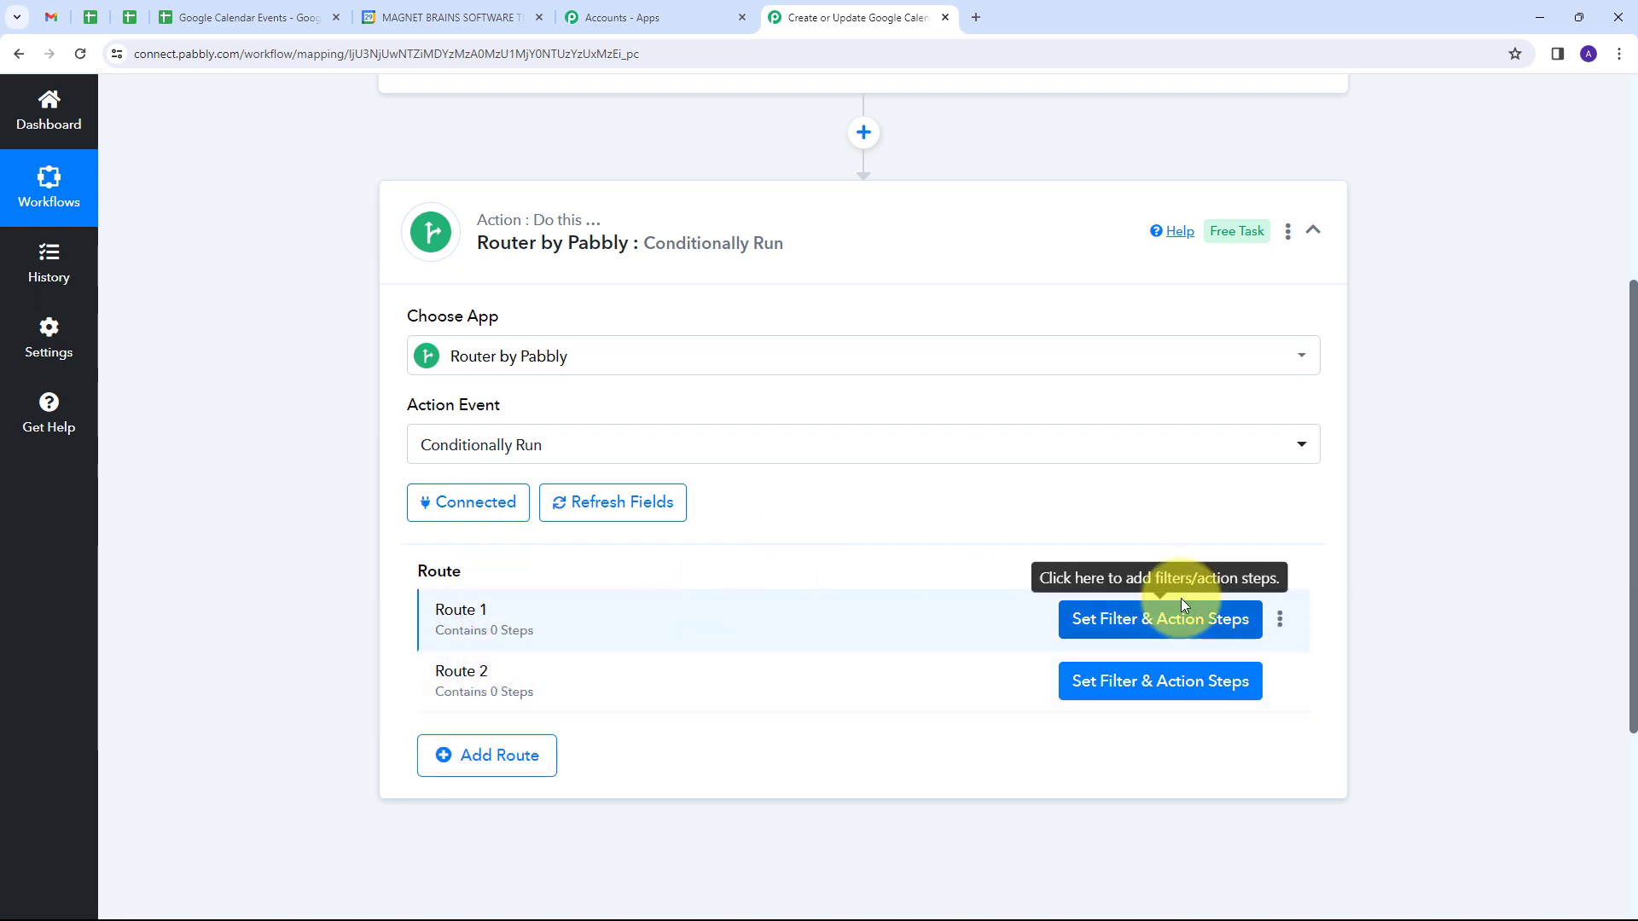
Step: Rename Route 1 of the router as "New Event"
left_click(1281, 622)
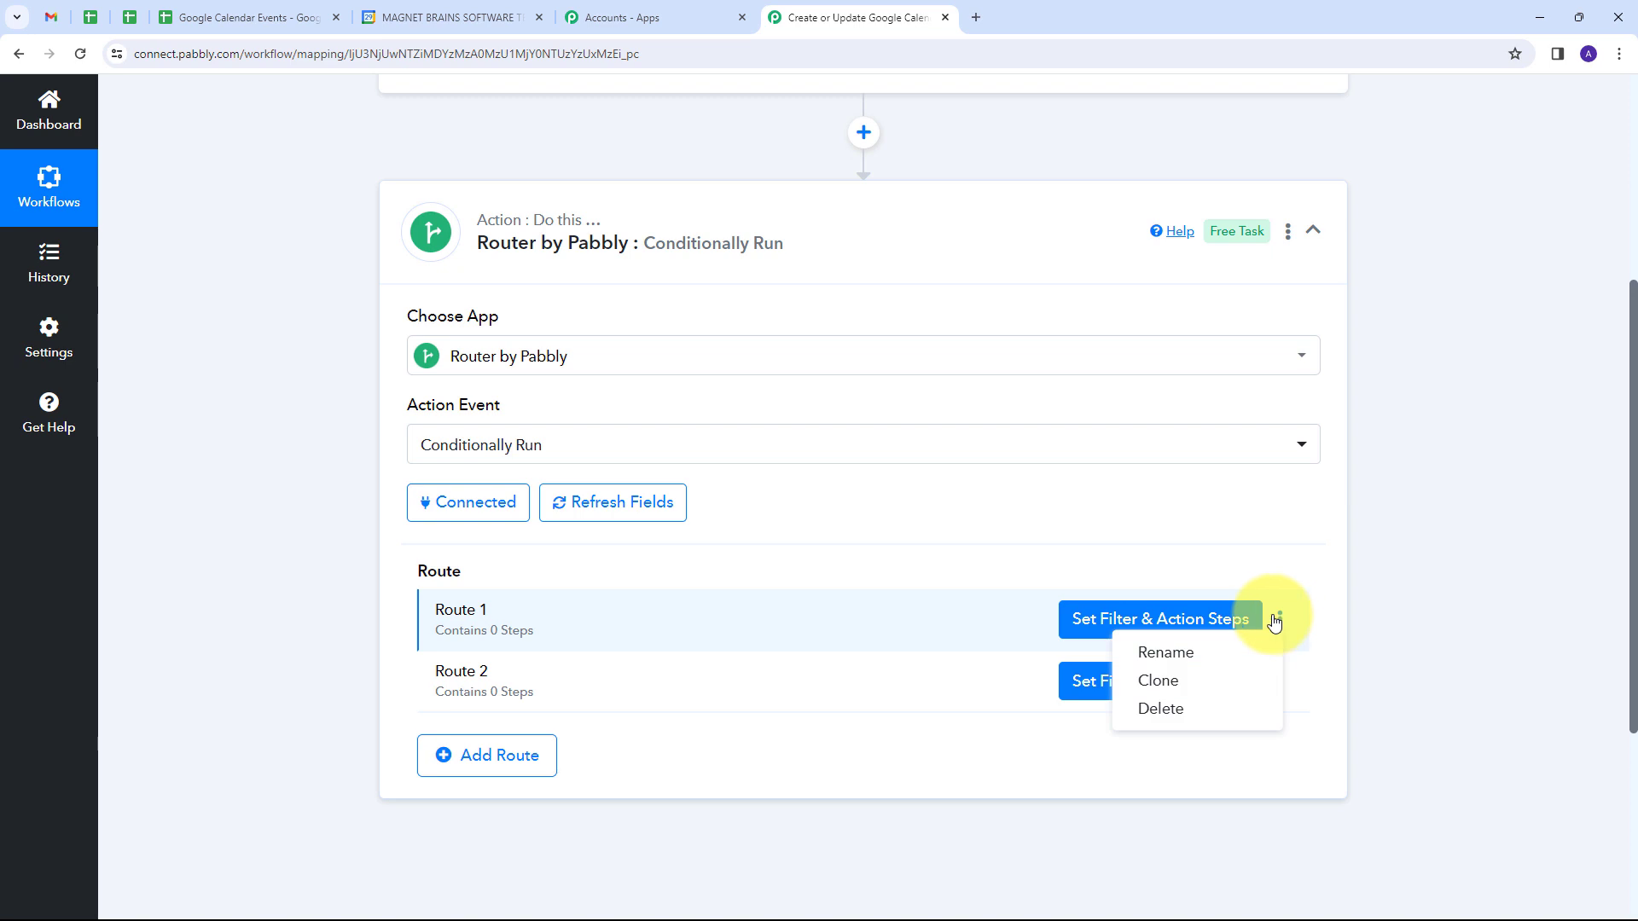
left_click(1197, 654)
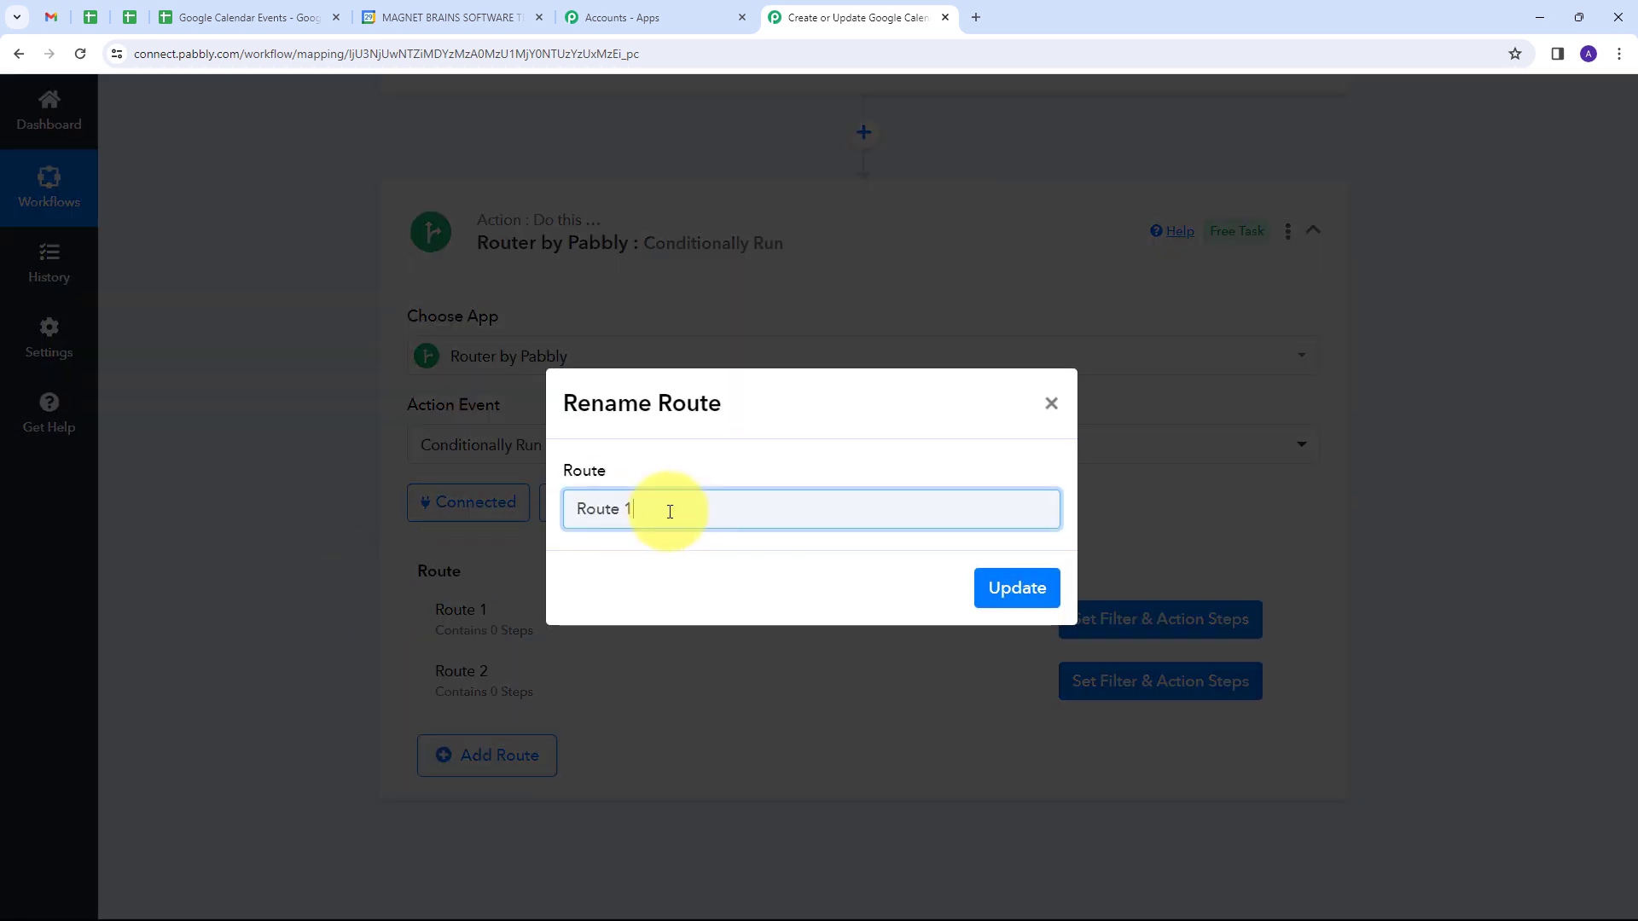
key("BackSpace")
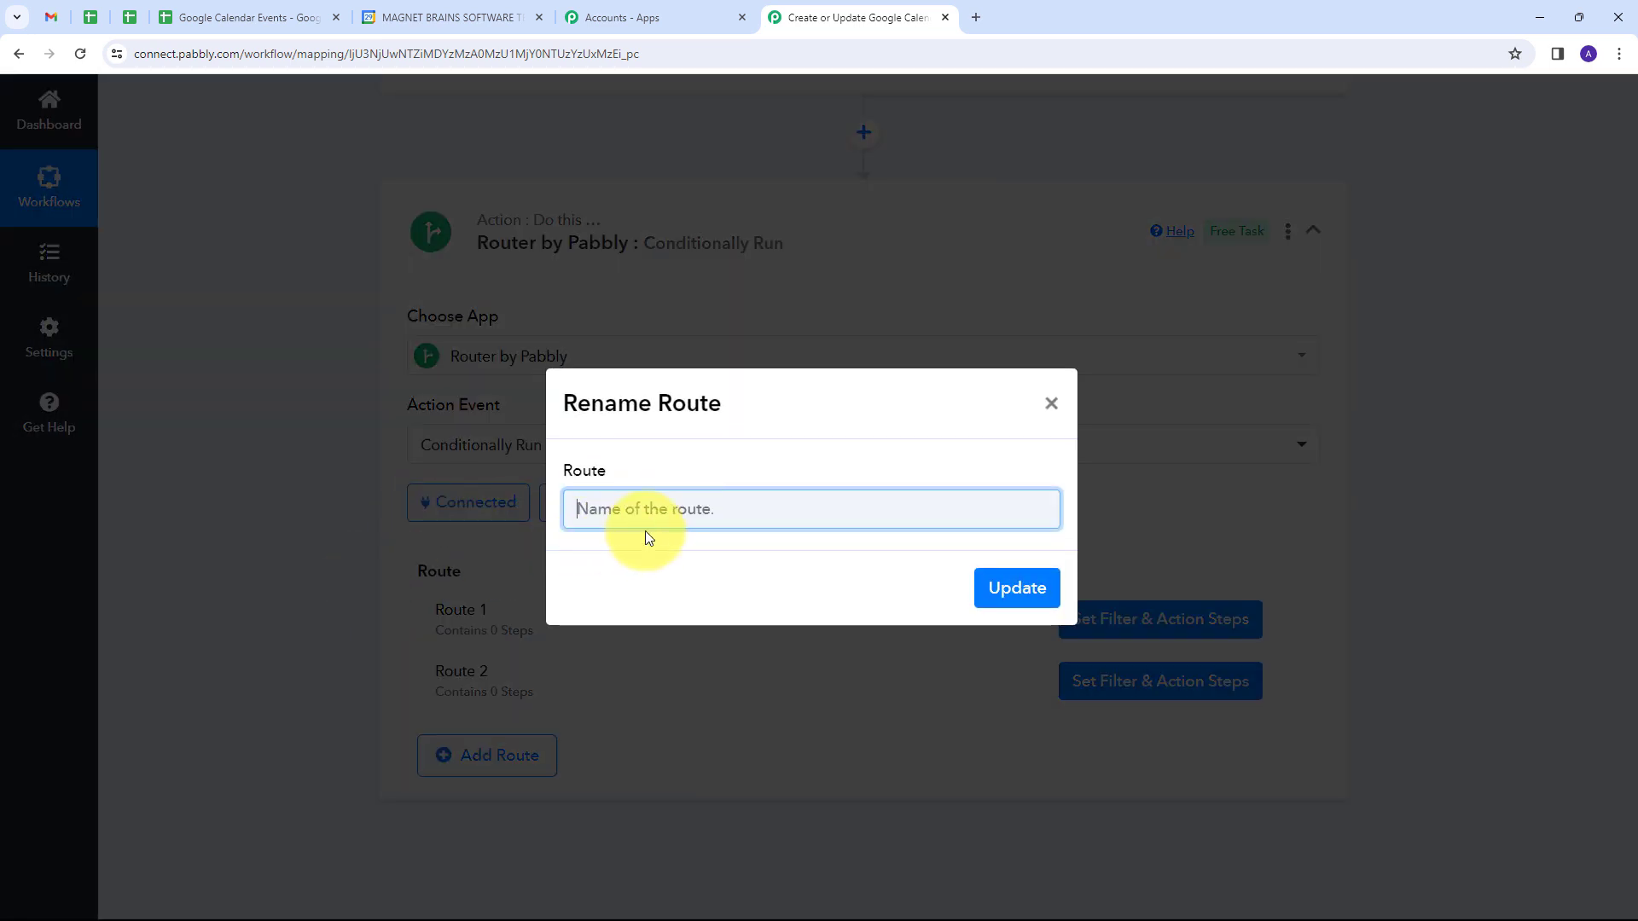
type("New")
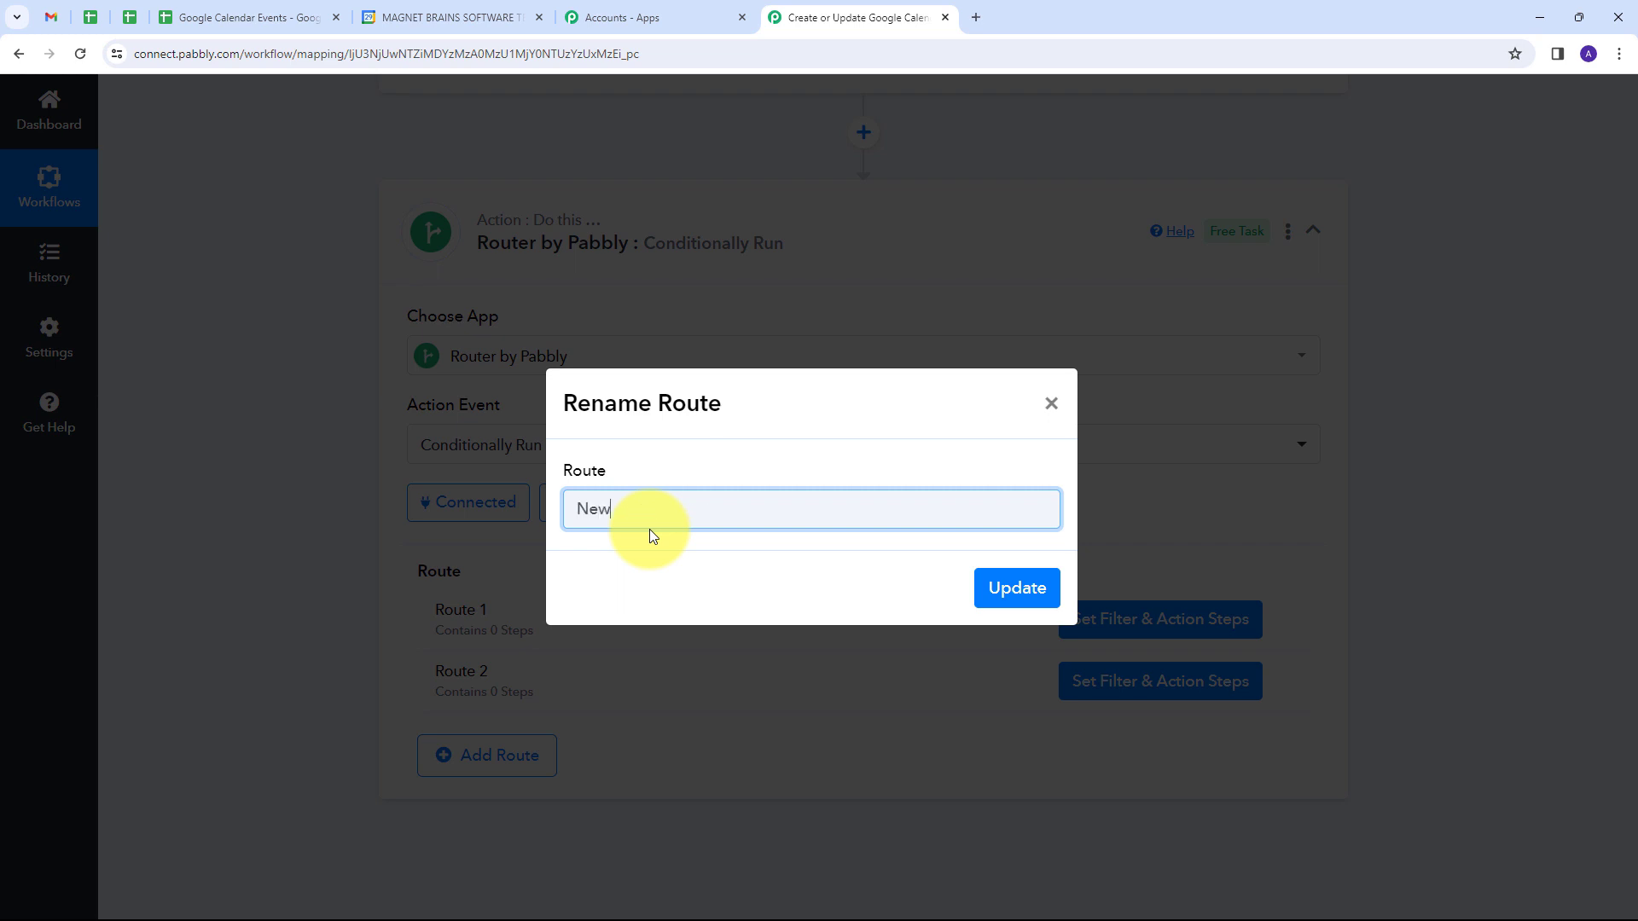
type(" Event")
left_click(1016, 587)
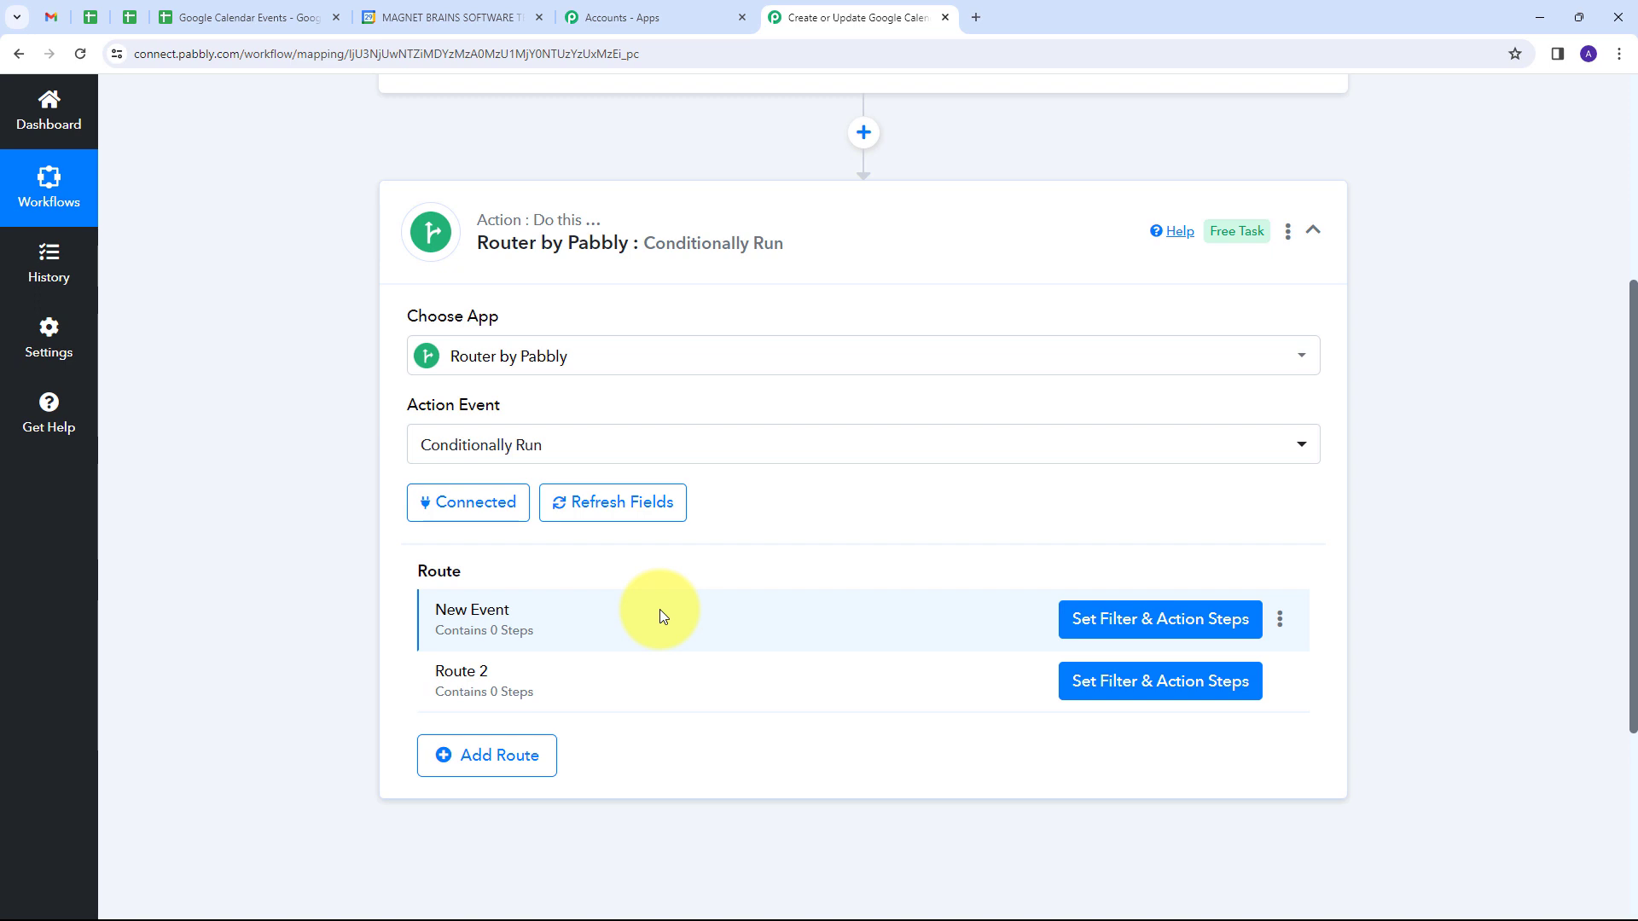
Step: Set the New Event route's filter to continue only if the Google Sheets Event ID is empty
left_click(1131, 622)
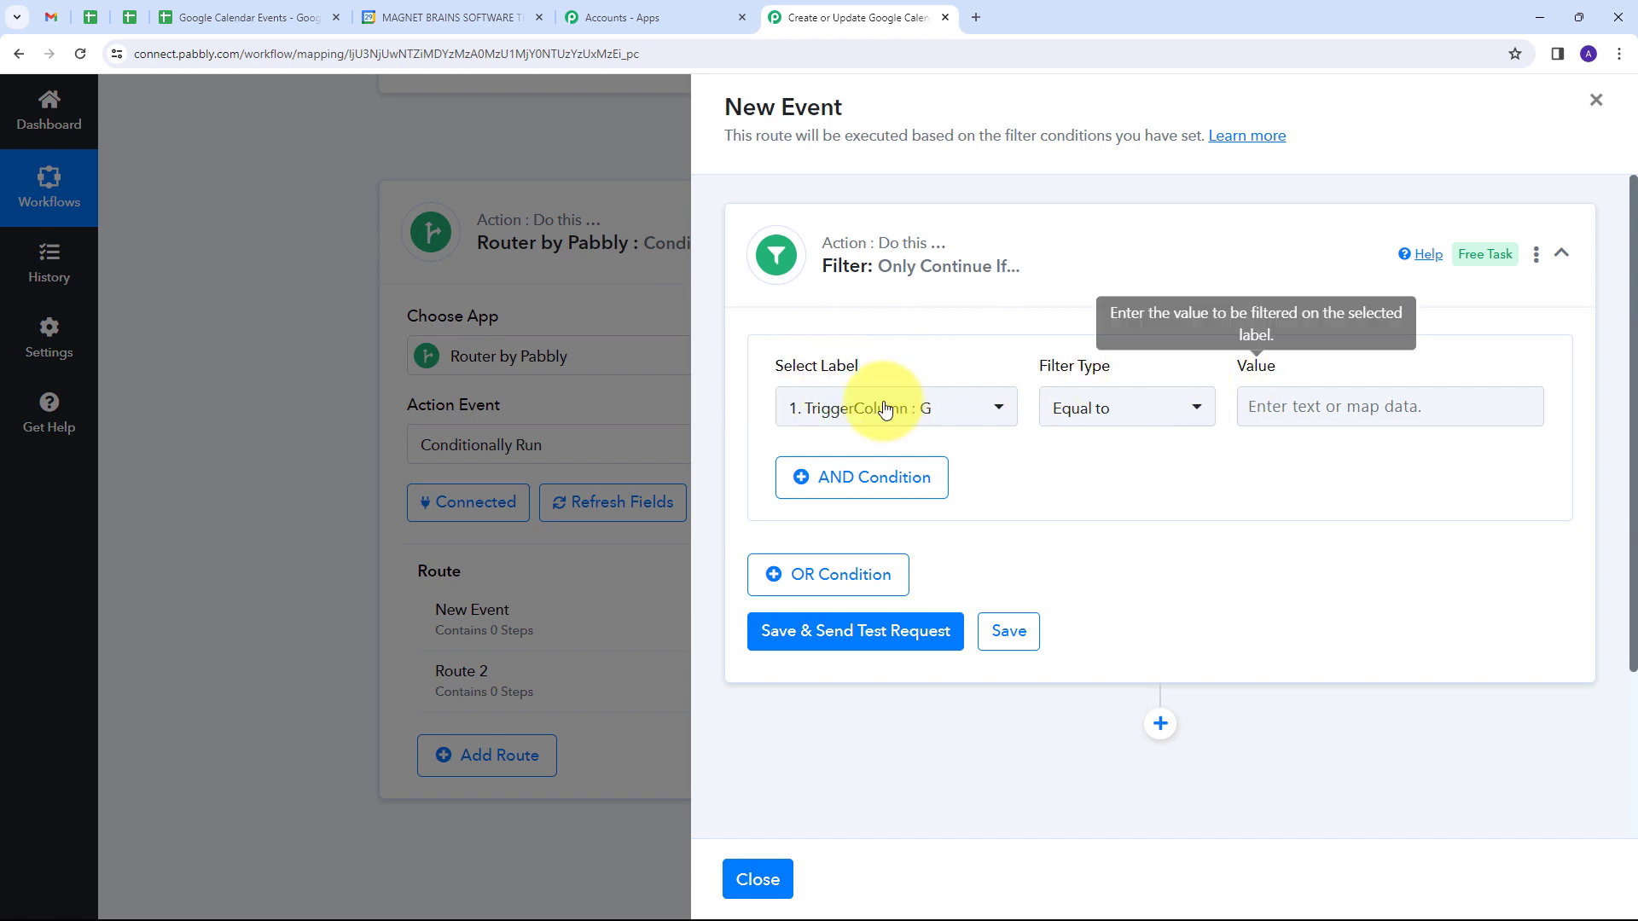
left_click(989, 412)
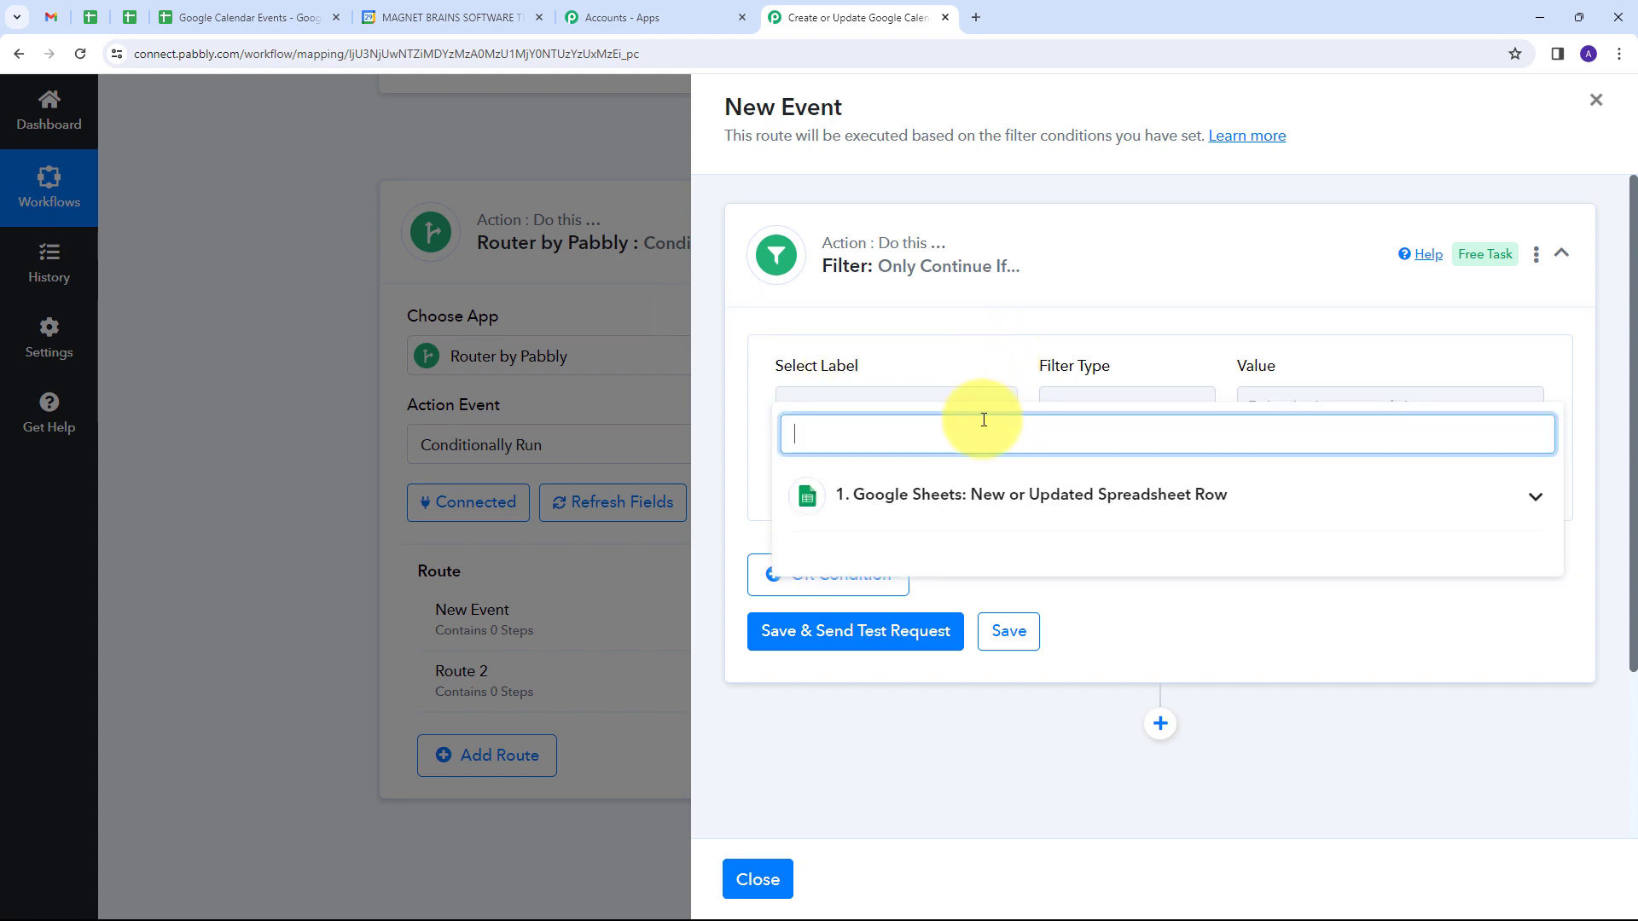
left_click(1113, 512)
scroll(1006, 550, "down", 3)
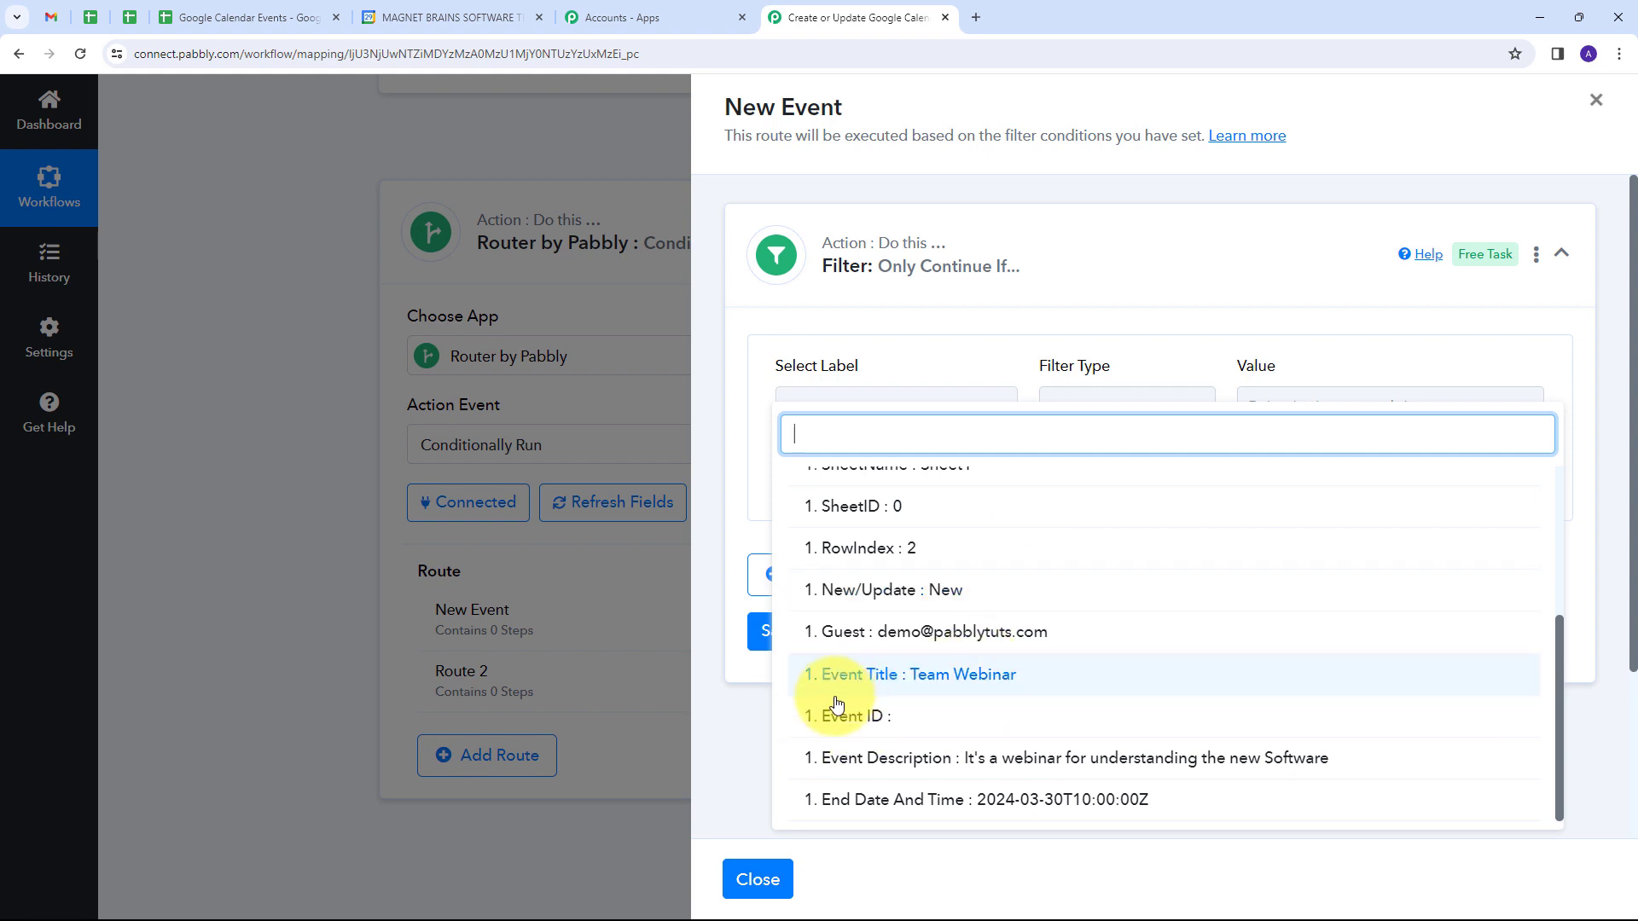
left_click(873, 723)
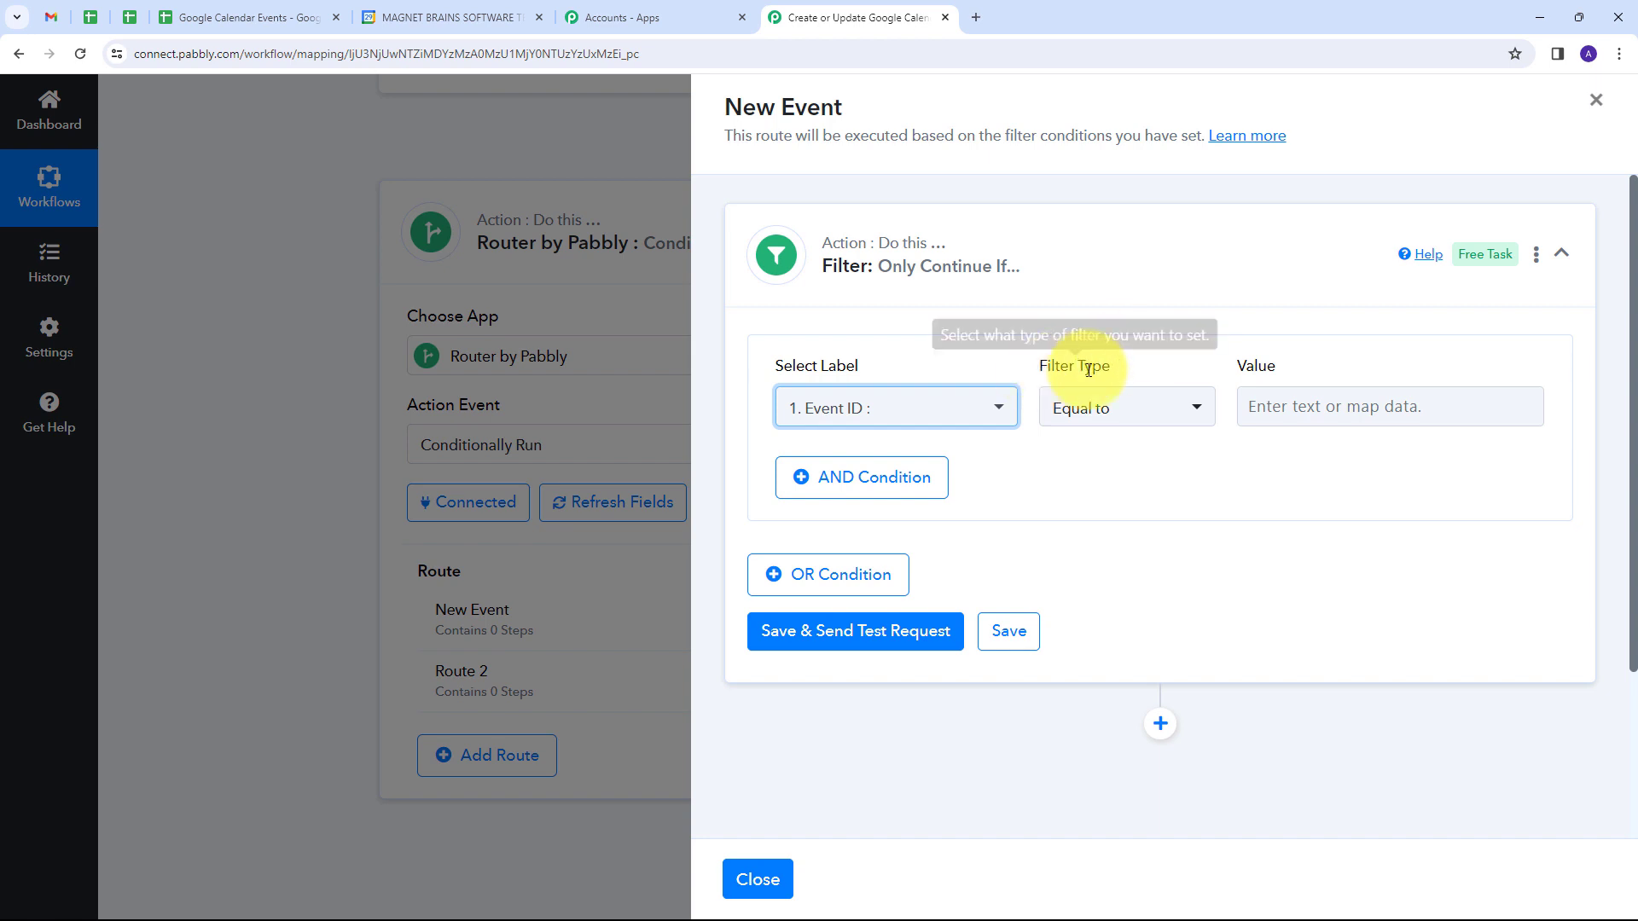
left_click(1168, 407)
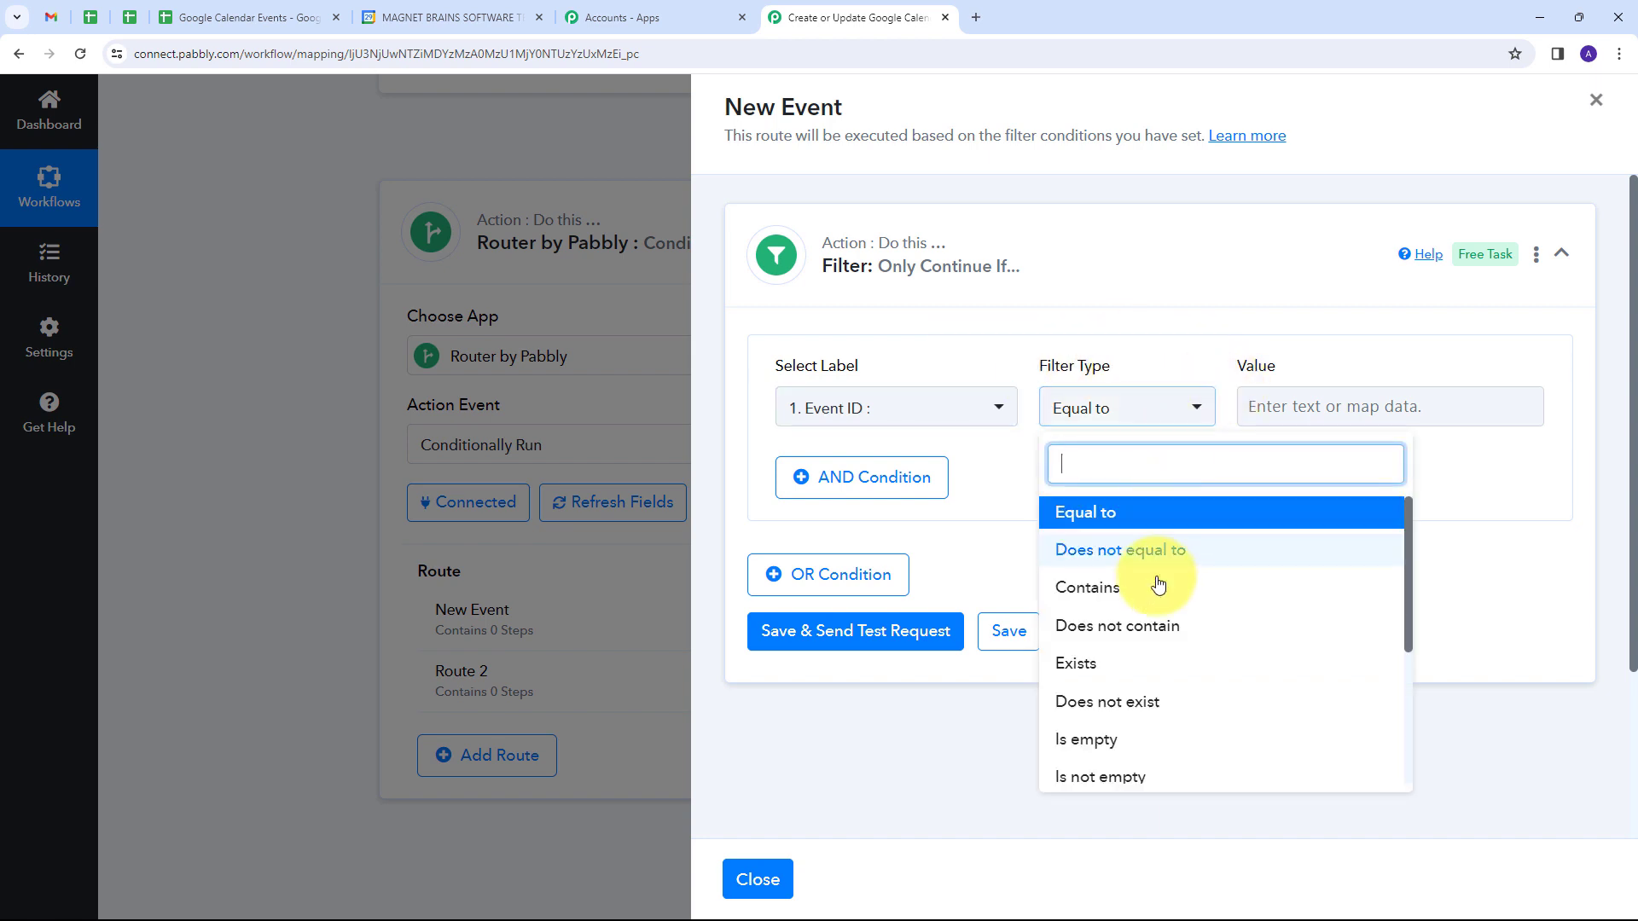
left_click(1109, 756)
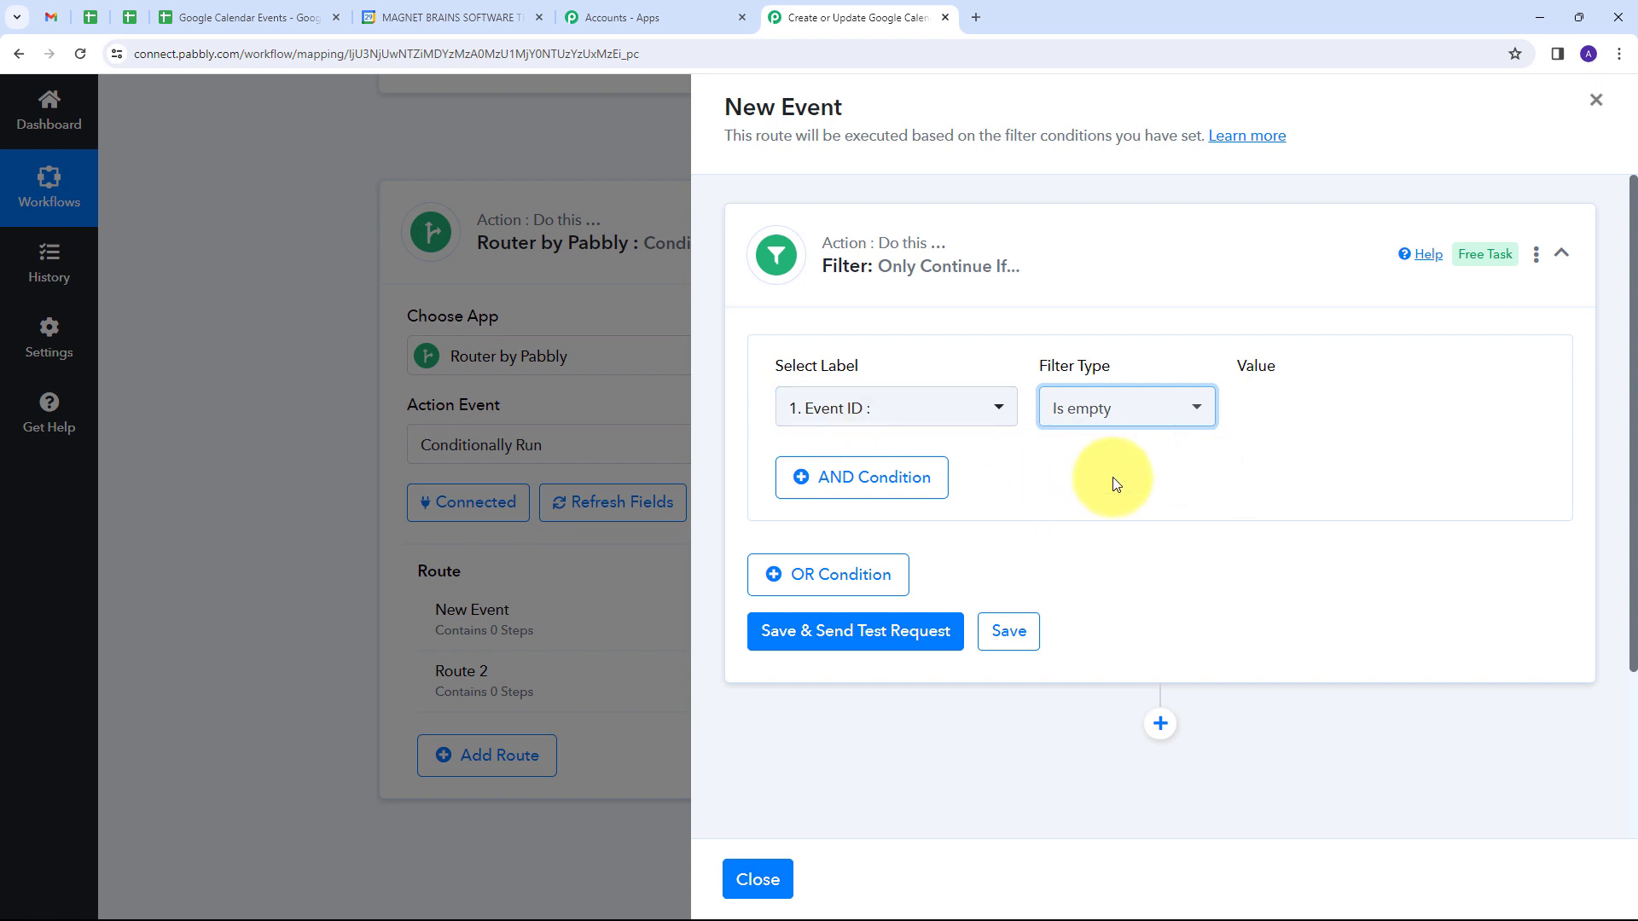
Step: Save the filter, send a test request, and check the status and message in its response
scroll(1113, 482, "down", 2)
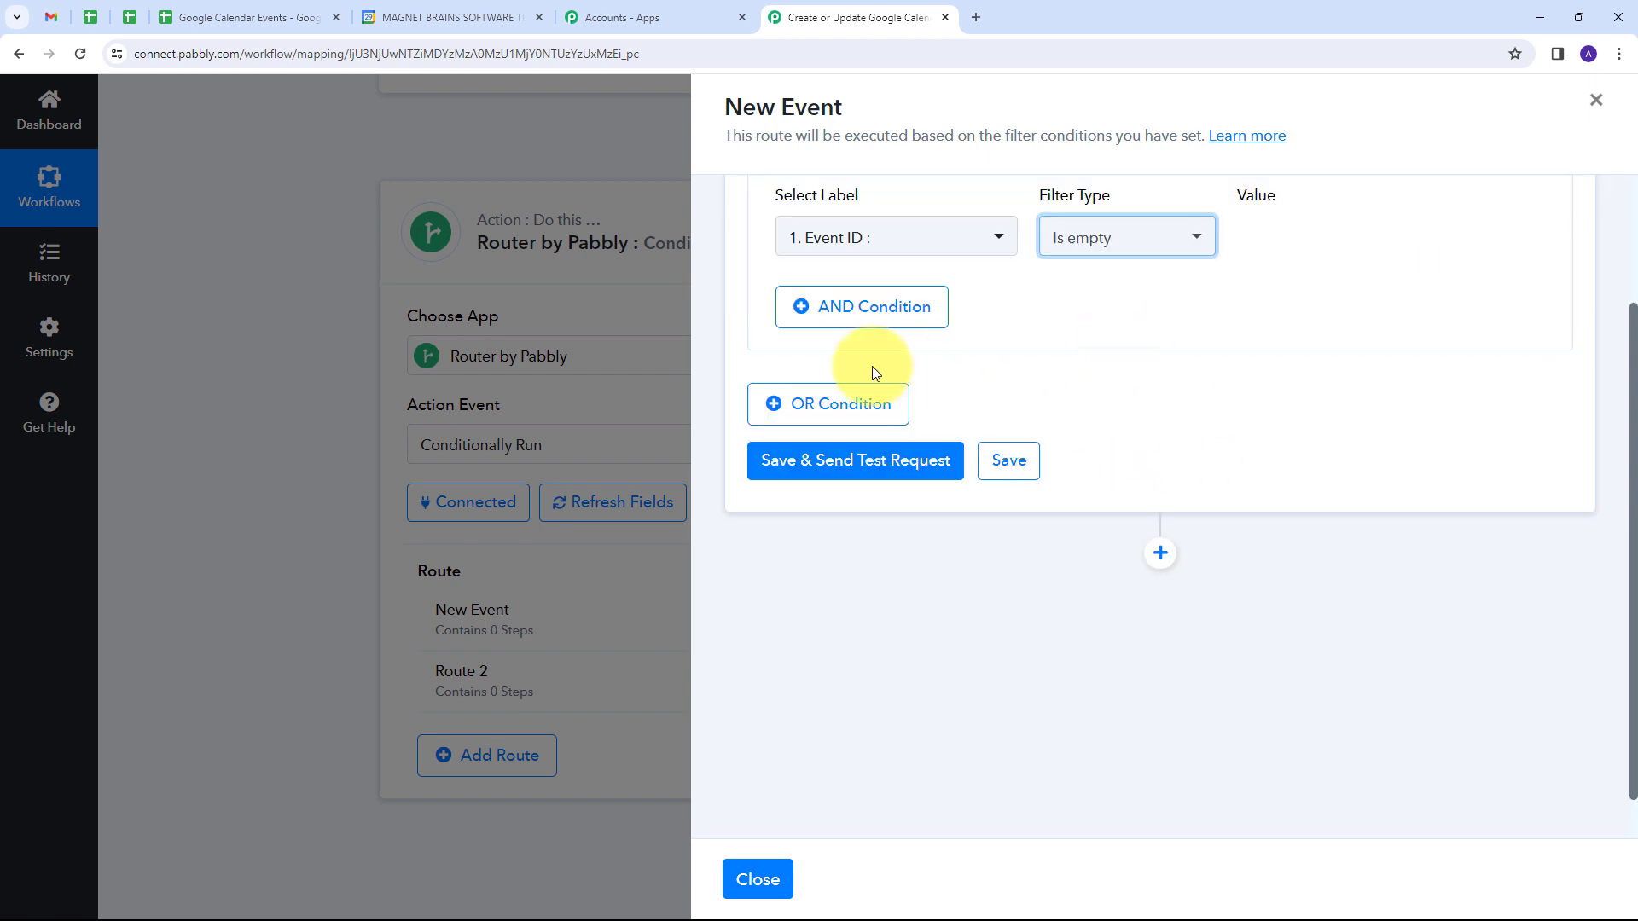
left_click(843, 470)
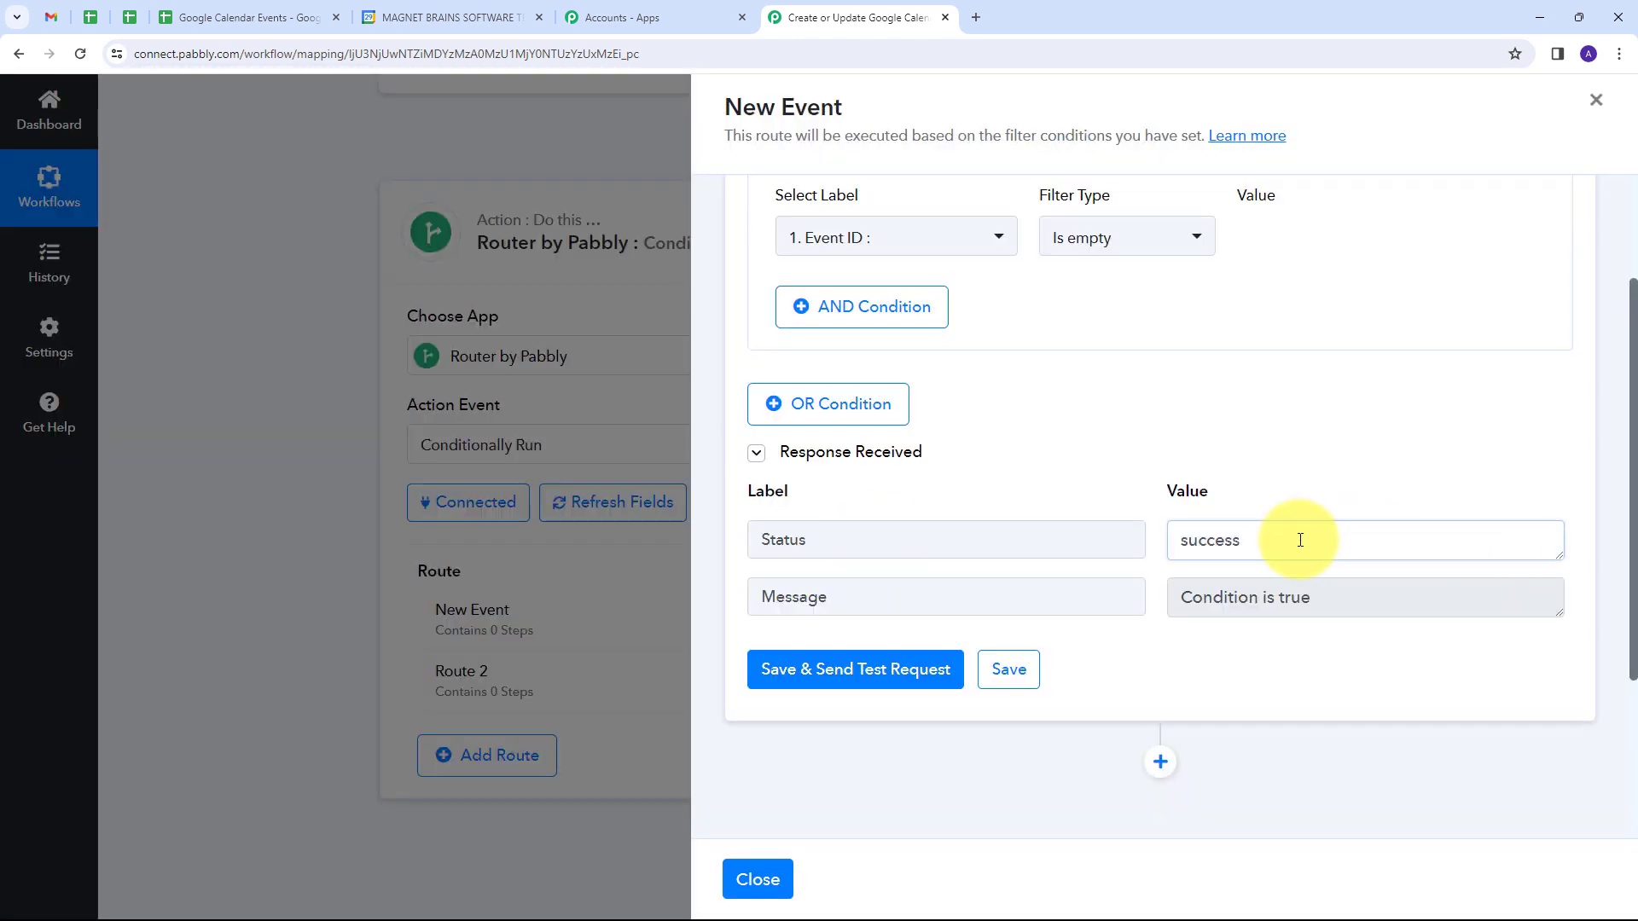
double_click(1194, 538)
left_click_drag(1351, 596, 1145, 612)
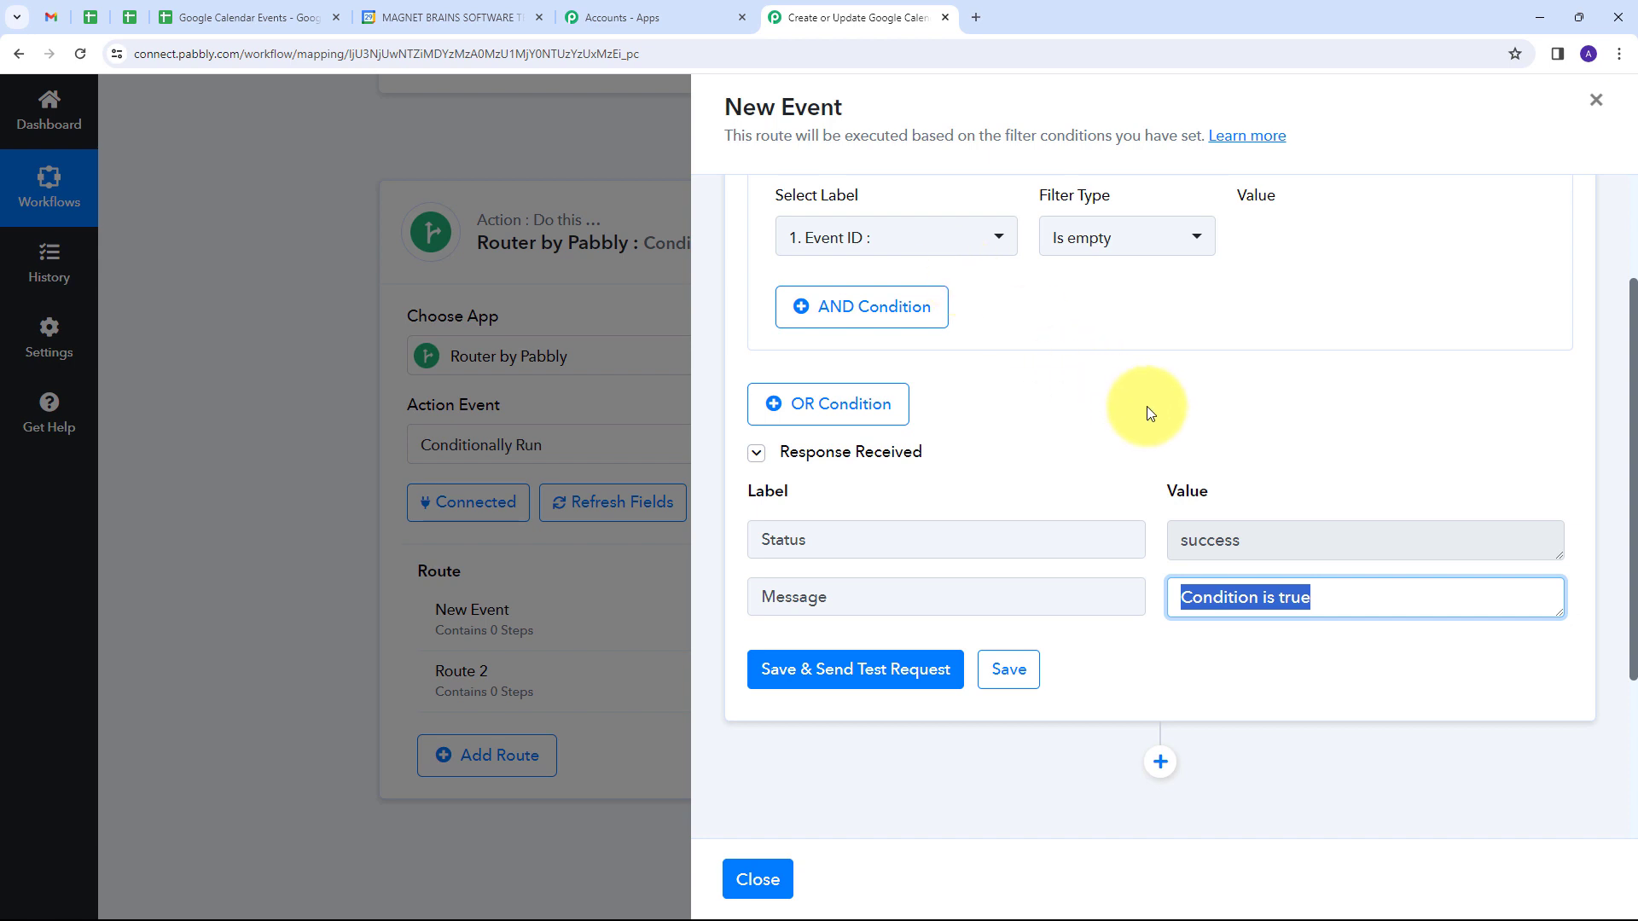
Step: Add a Google Calendar action step after the filter with the action event Create an Event
scroll(1232, 376, "down", 3)
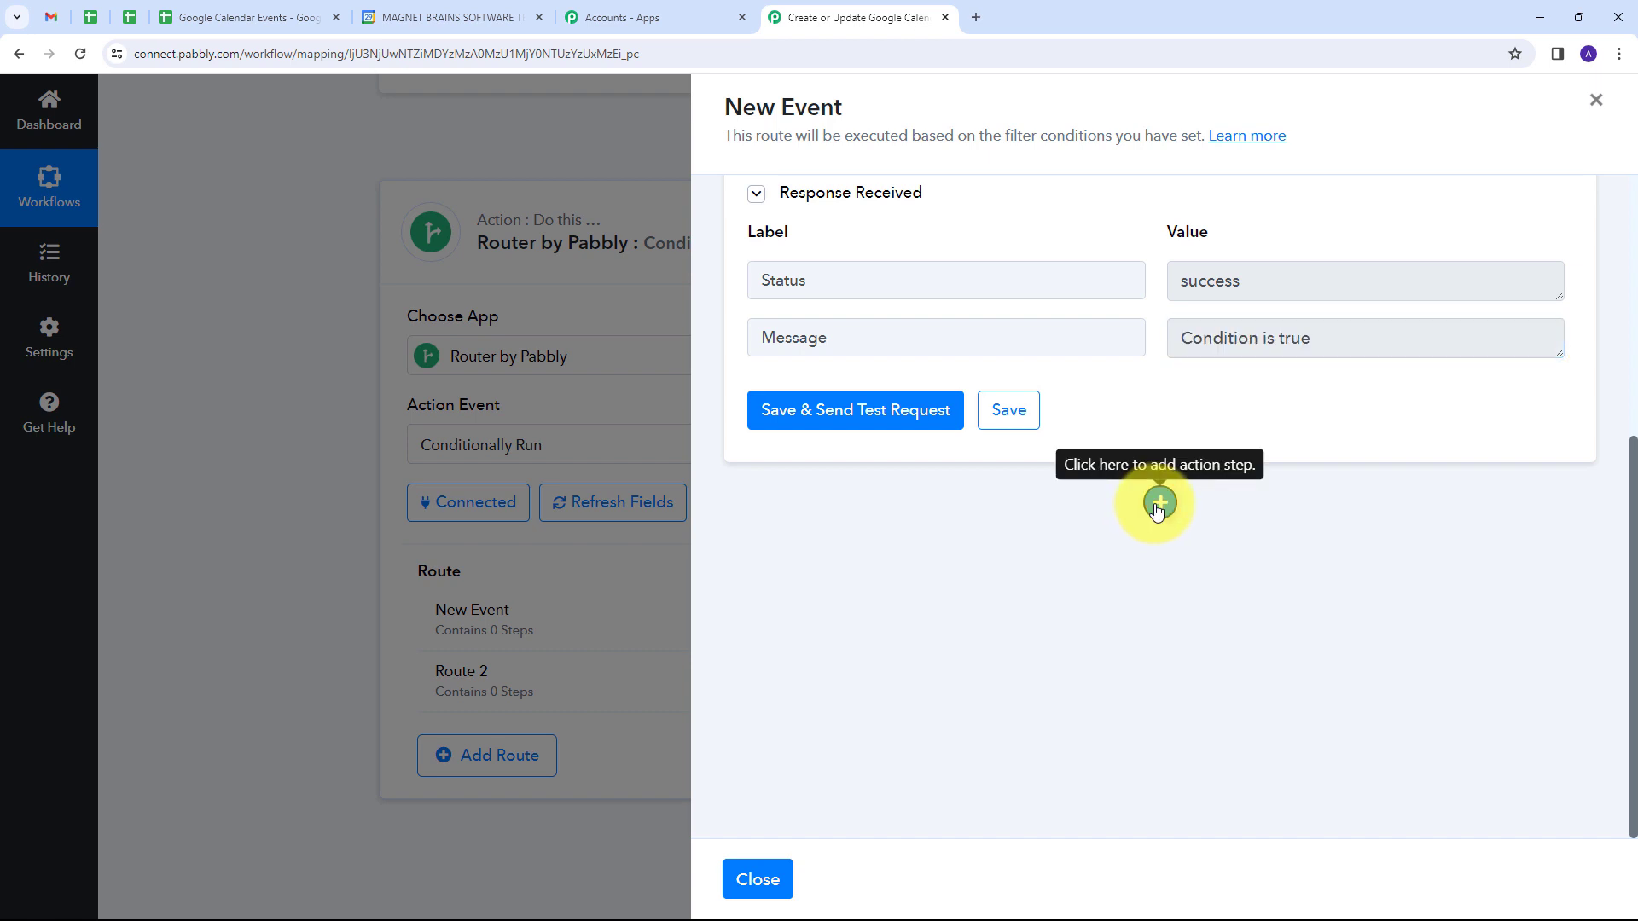
left_click(1157, 507)
type("G")
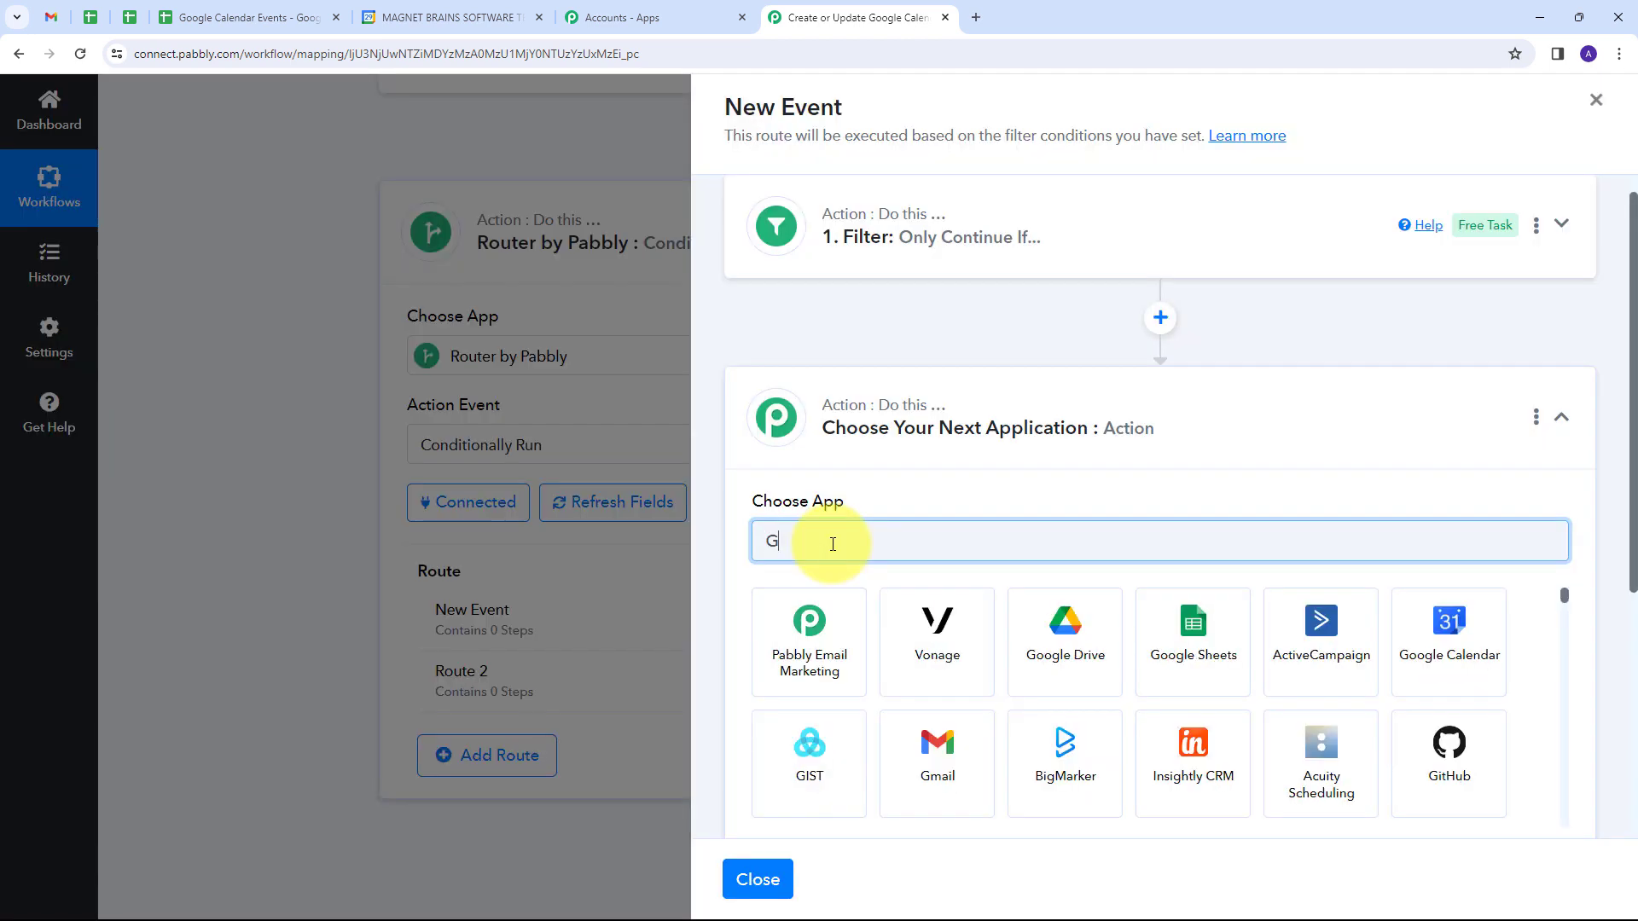
type("oogle Calendar")
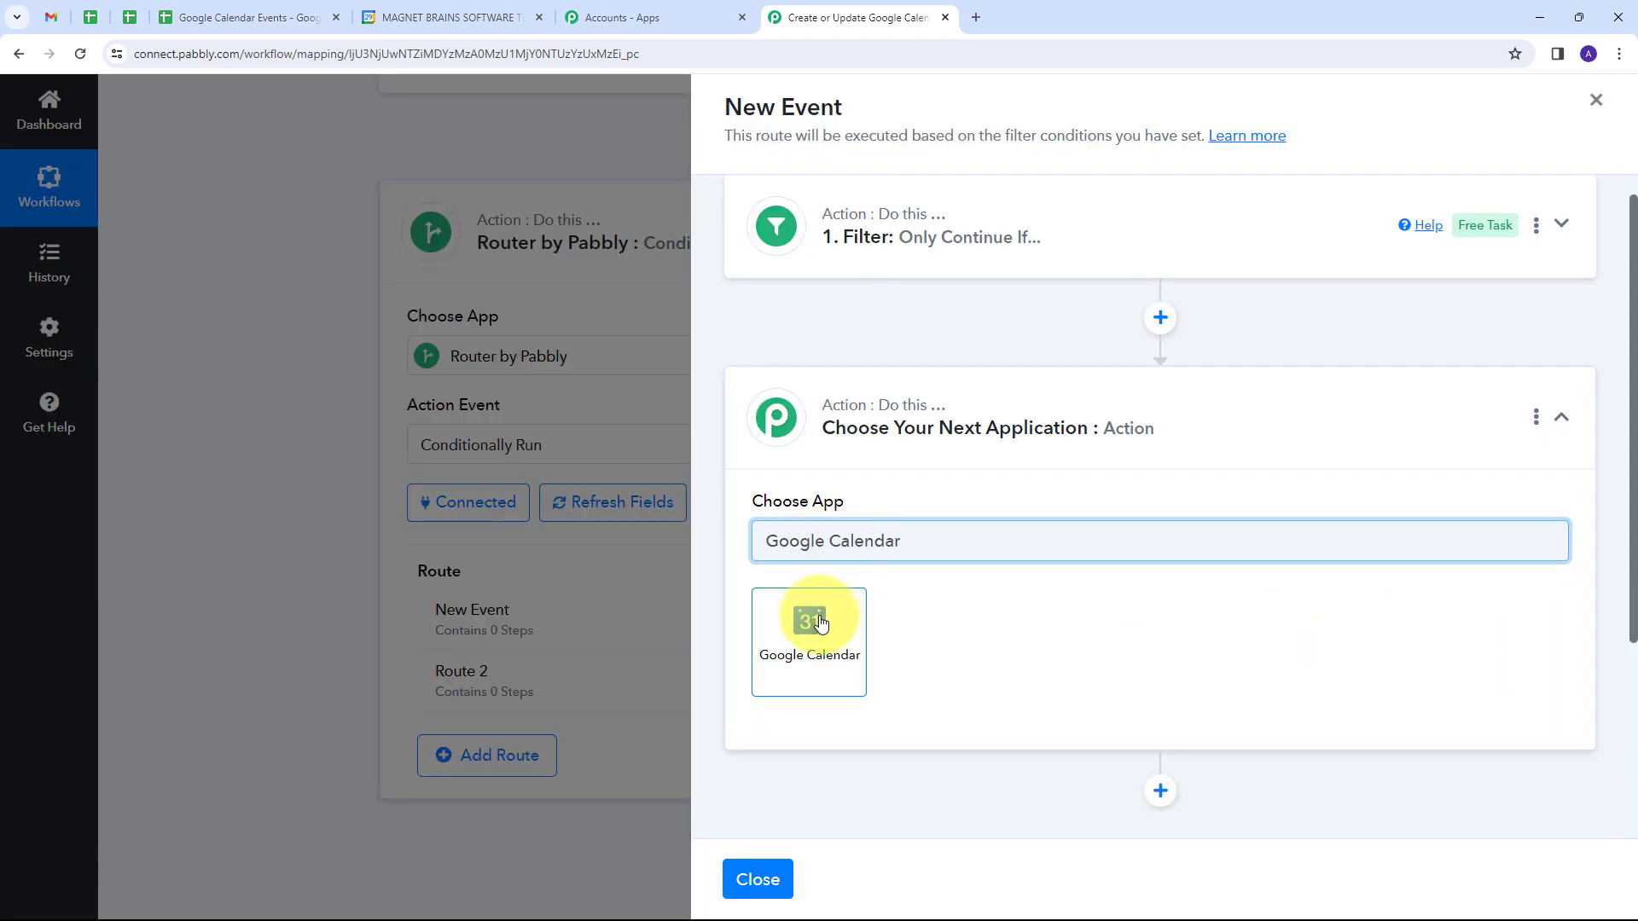
left_click(820, 623)
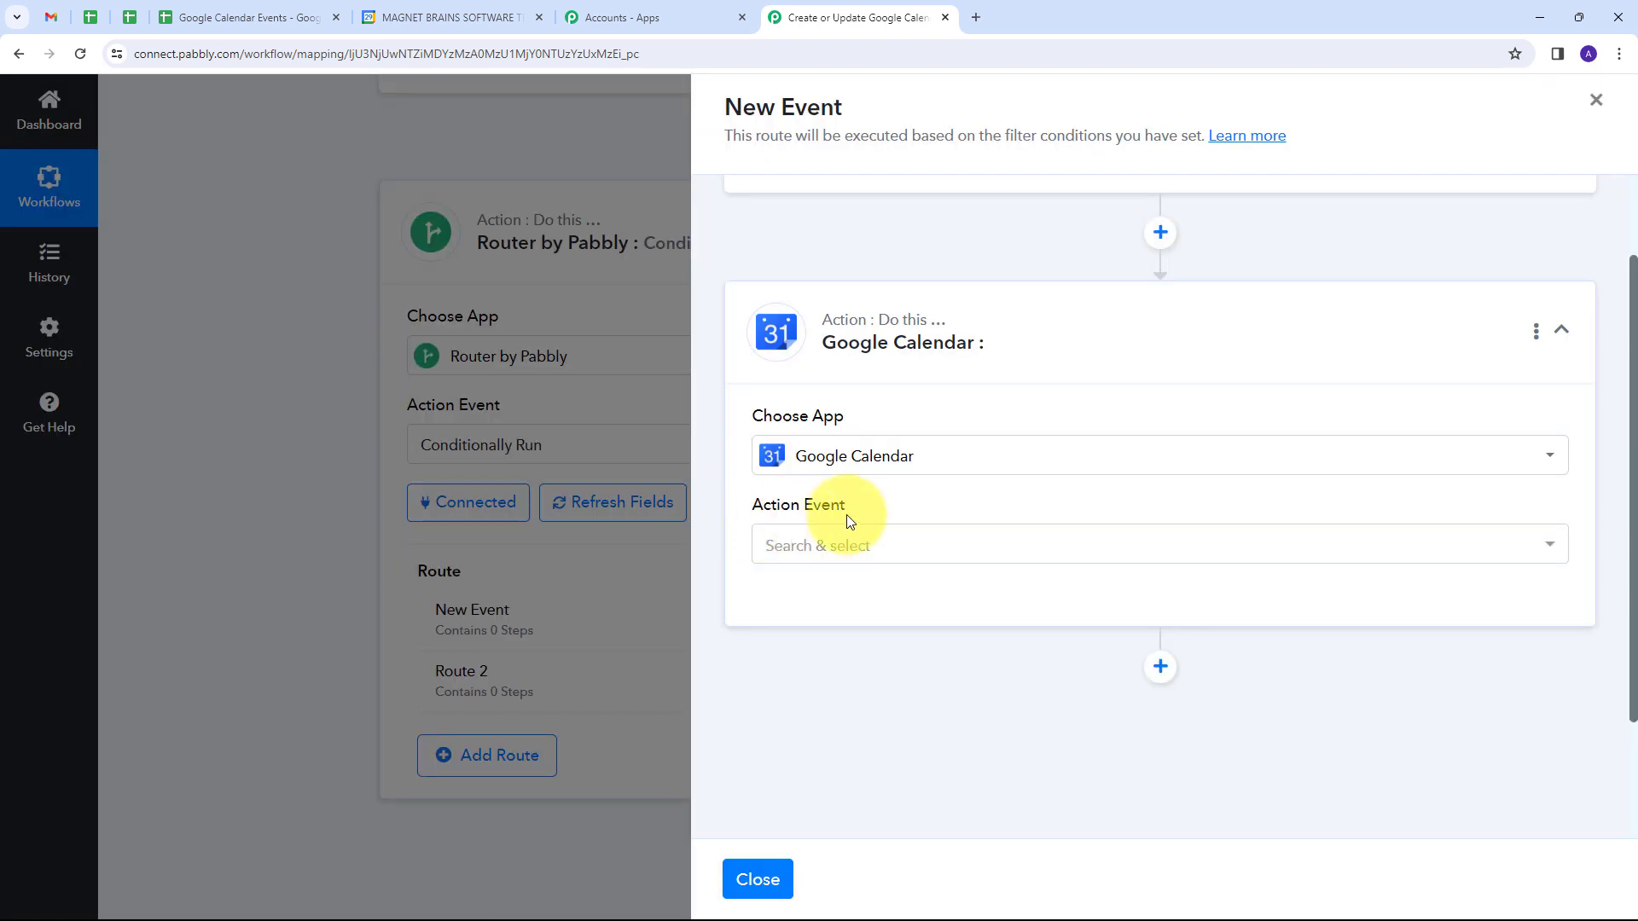
left_click(1109, 546)
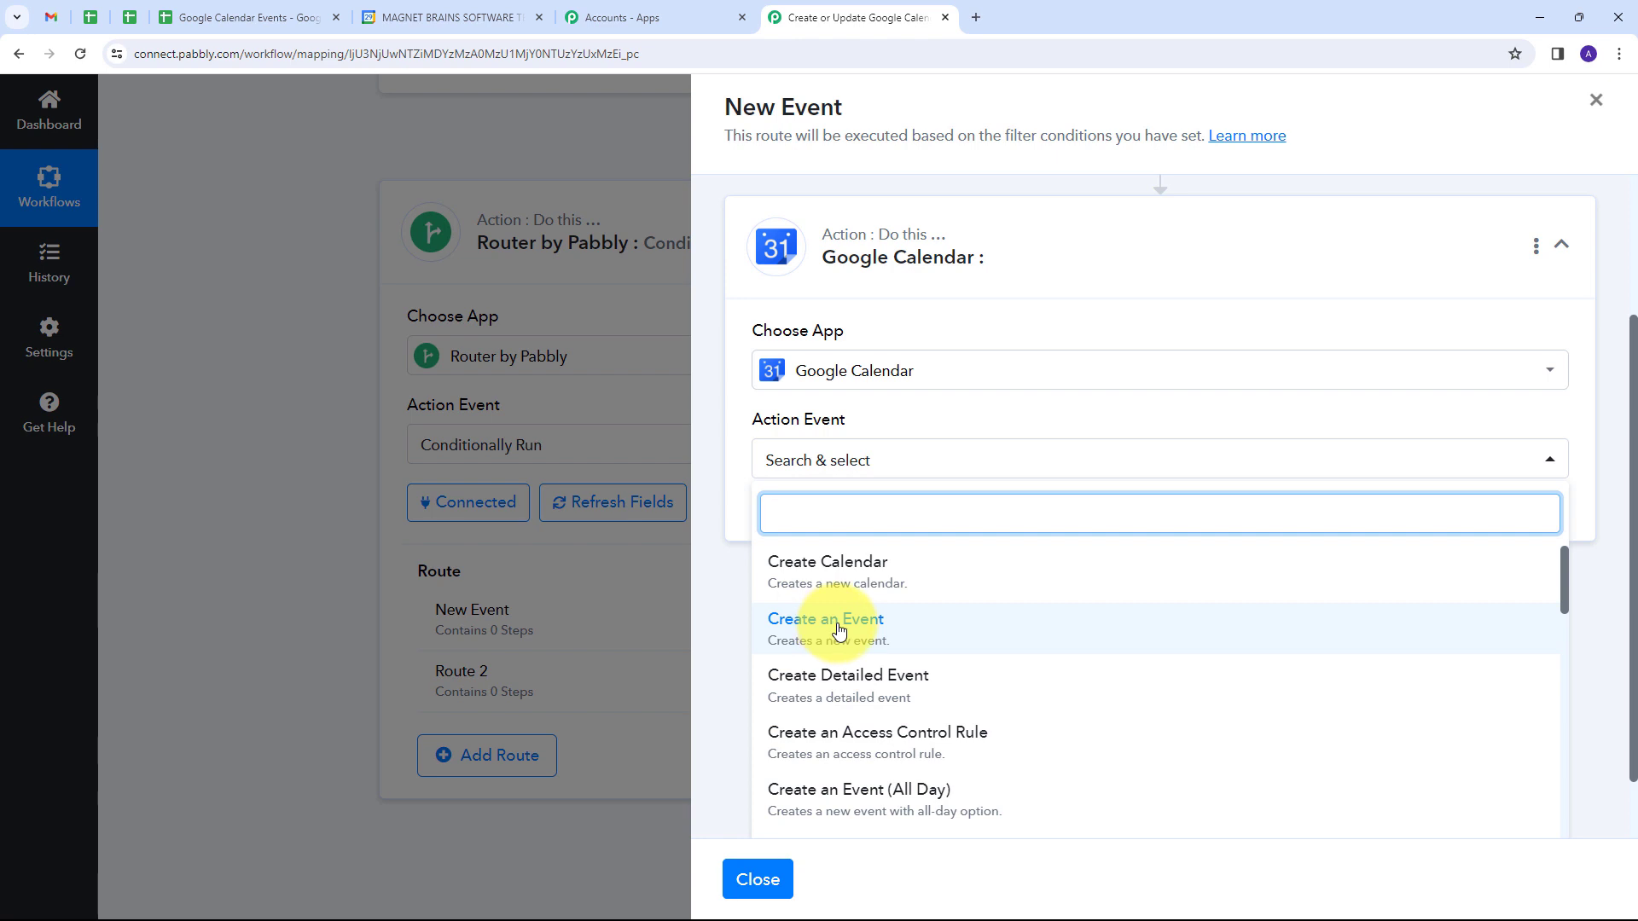
left_click(839, 631)
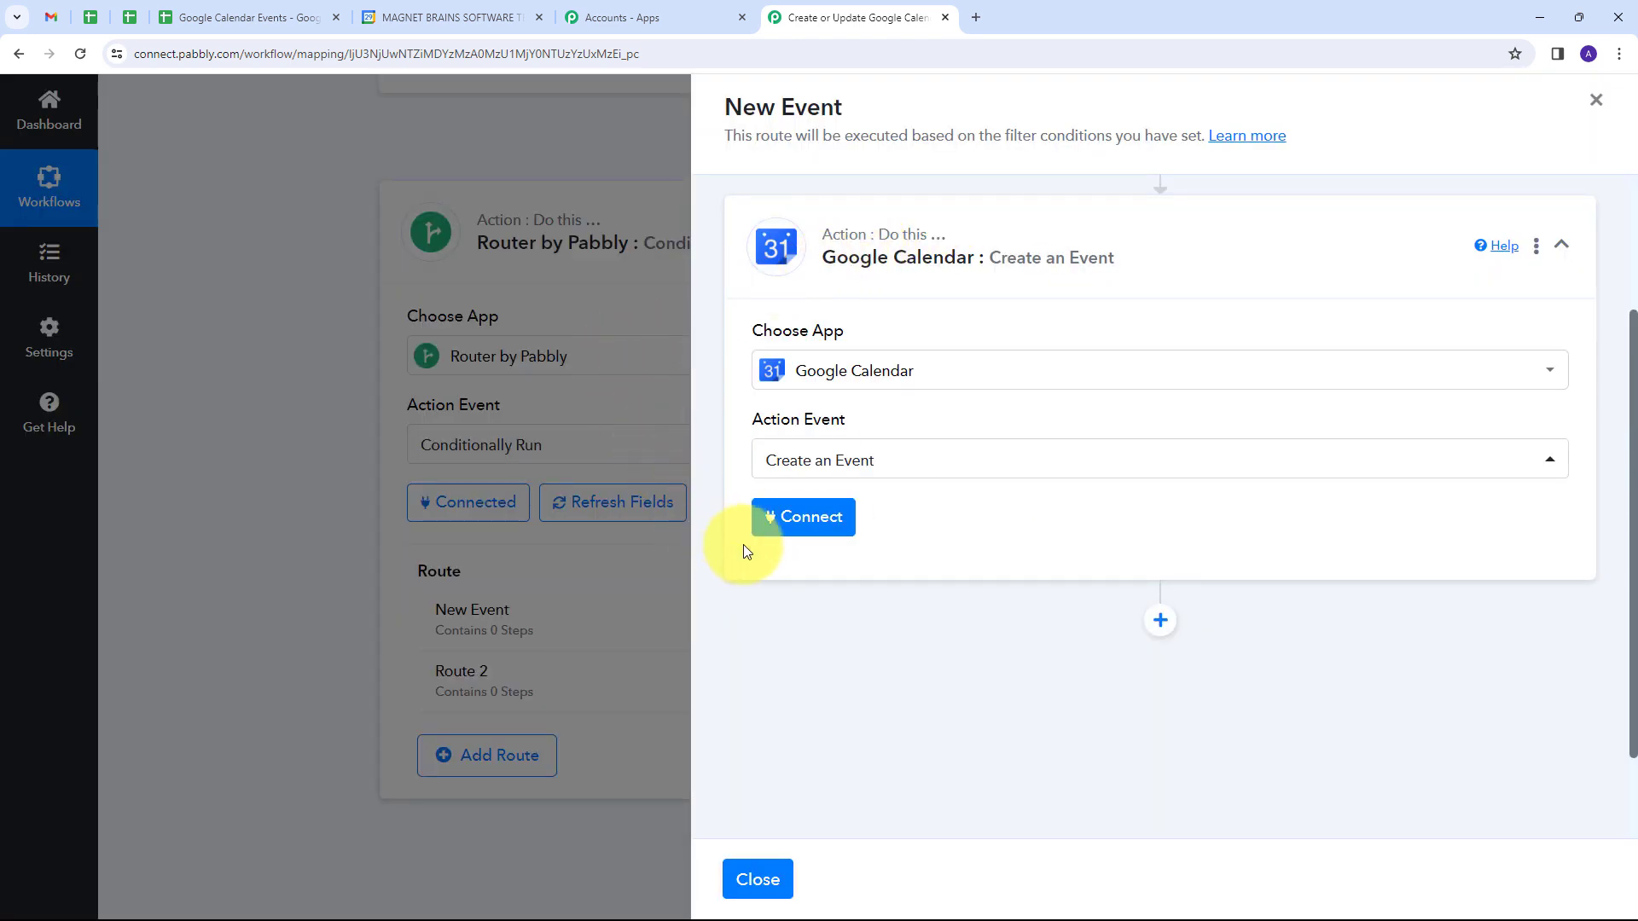
Step: Connect Google Calendar through a new connection by signing in with Google and allowing access
left_click(810, 522)
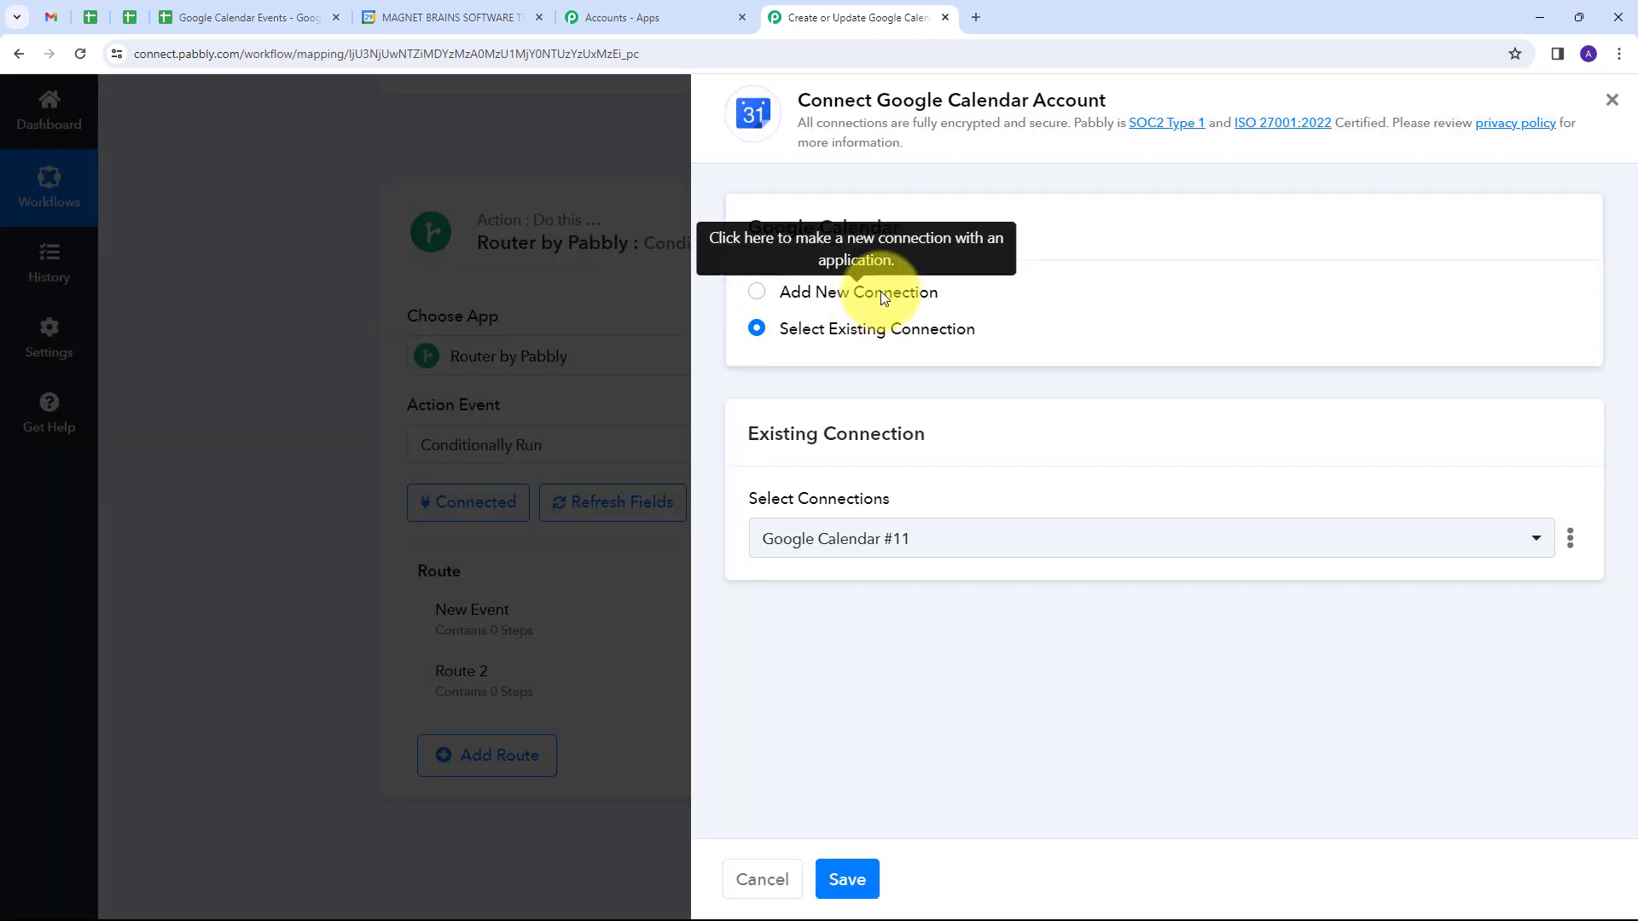
left_click(883, 293)
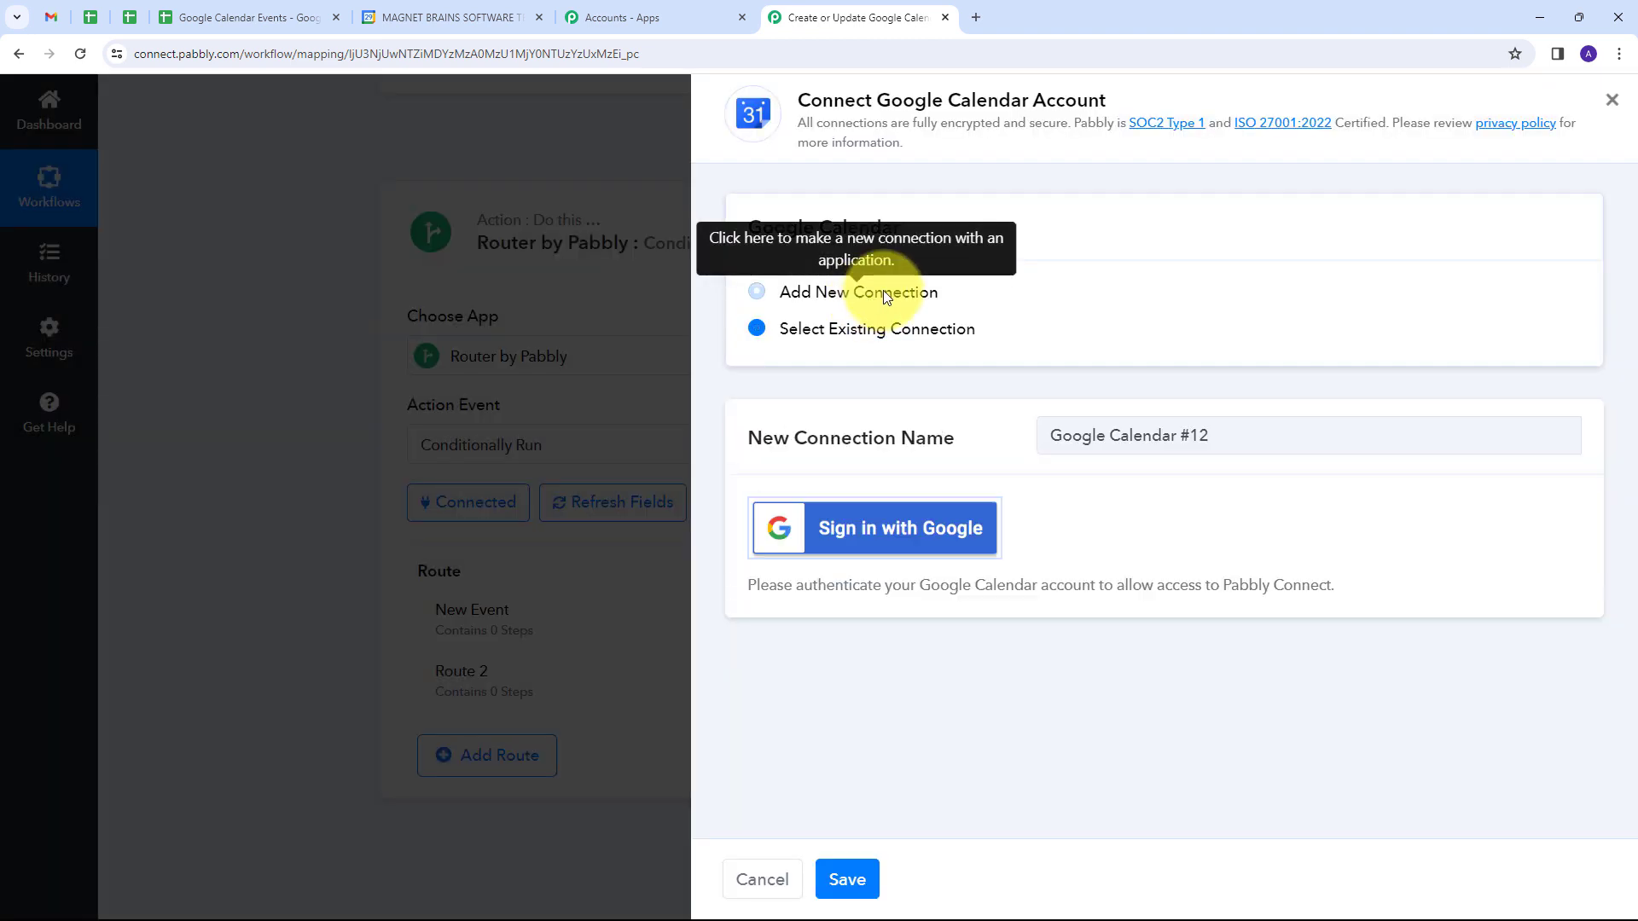
left_click(895, 537)
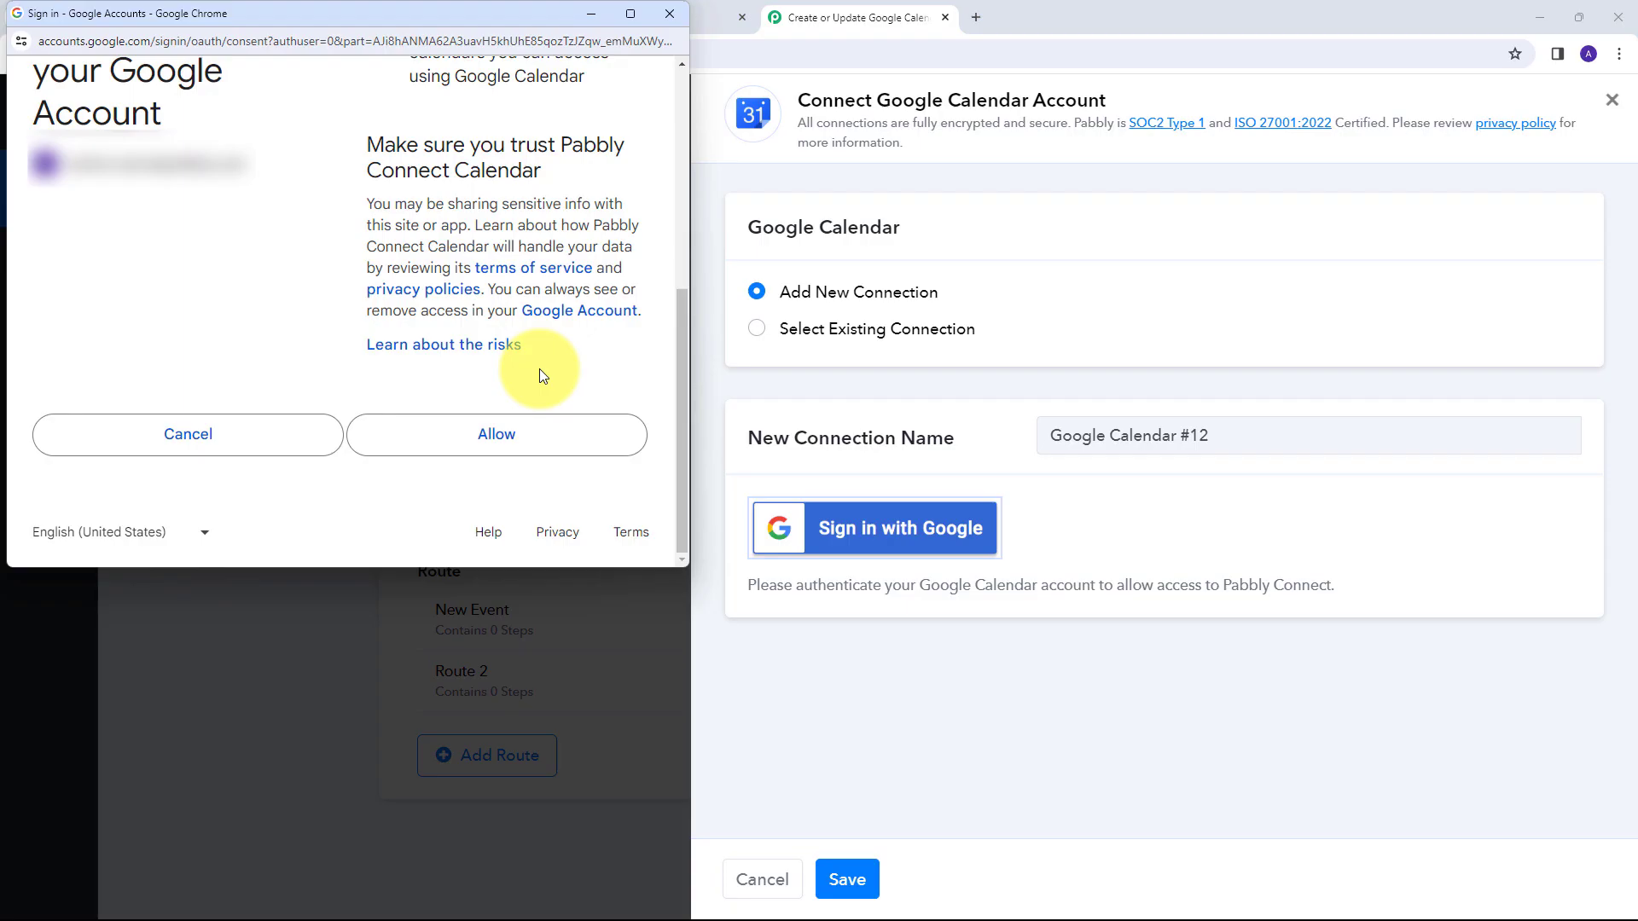
left_click(480, 435)
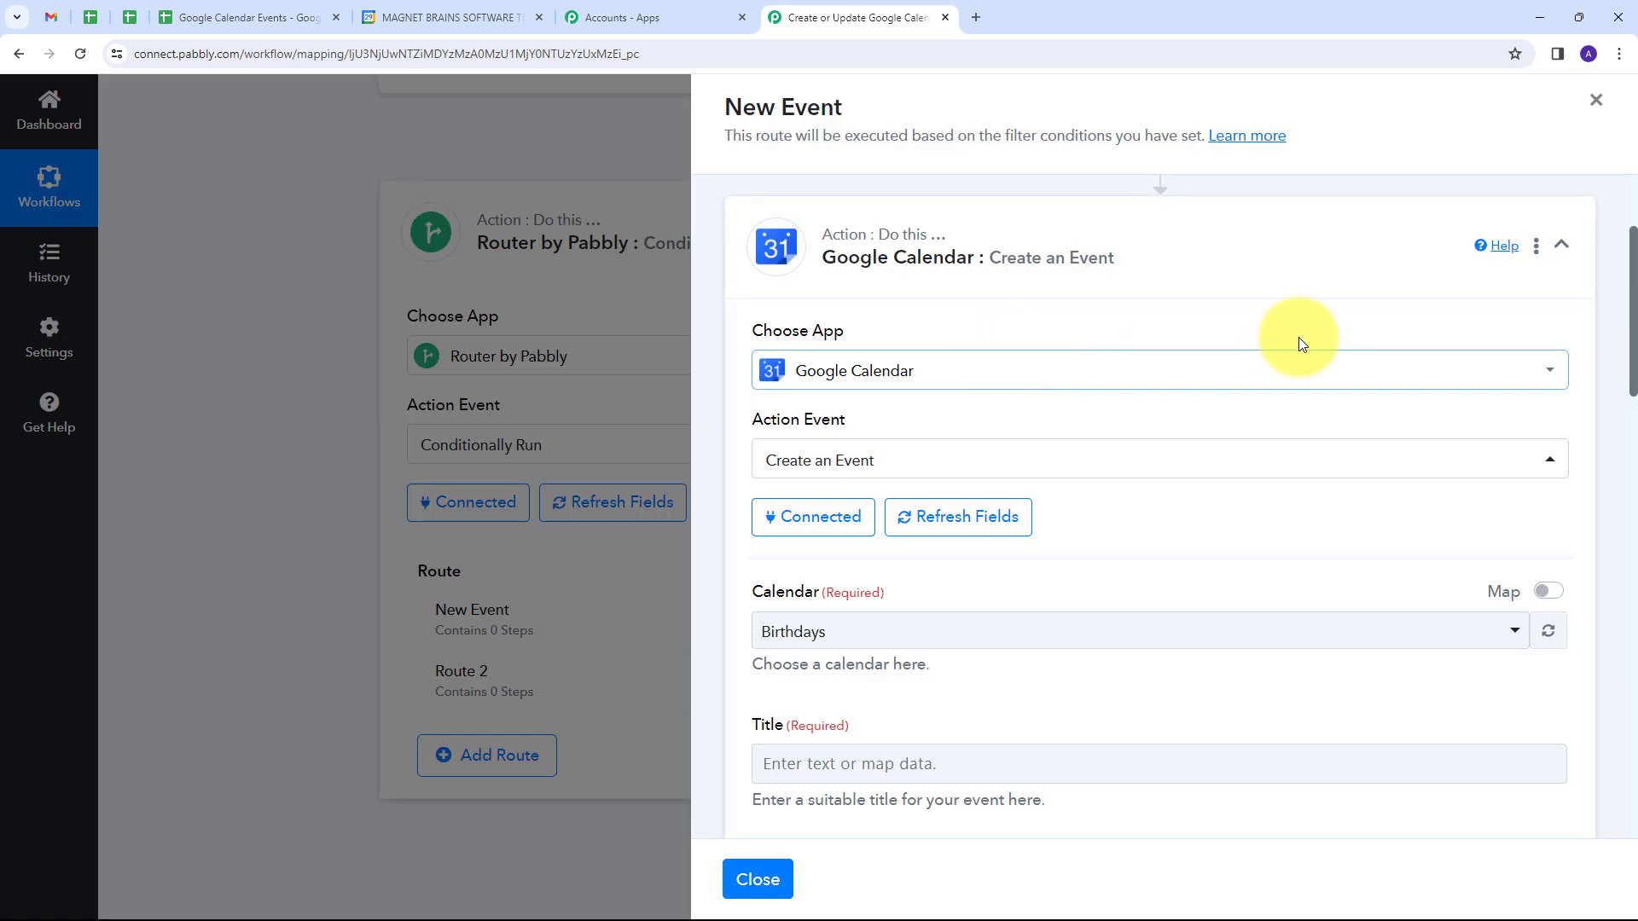
Step: Check the available calendars in Google Calendar, and select the Demo calendar for the Create an Event action
scroll(1297, 338, "down", 2)
scroll(1117, 328, "down", 1)
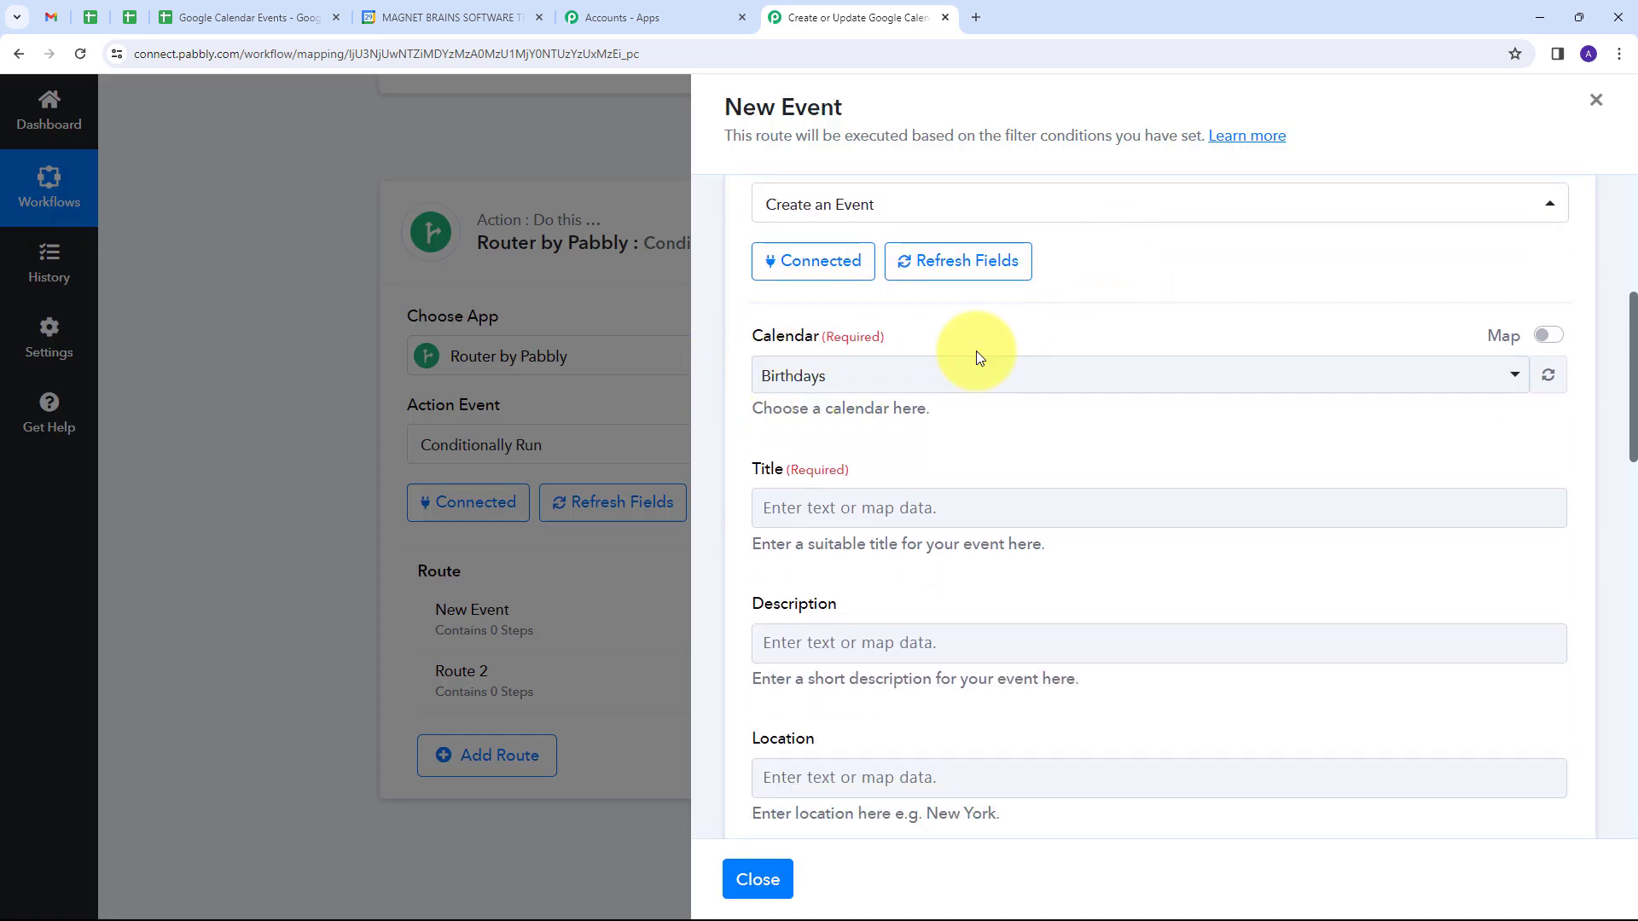
left_click(452, 17)
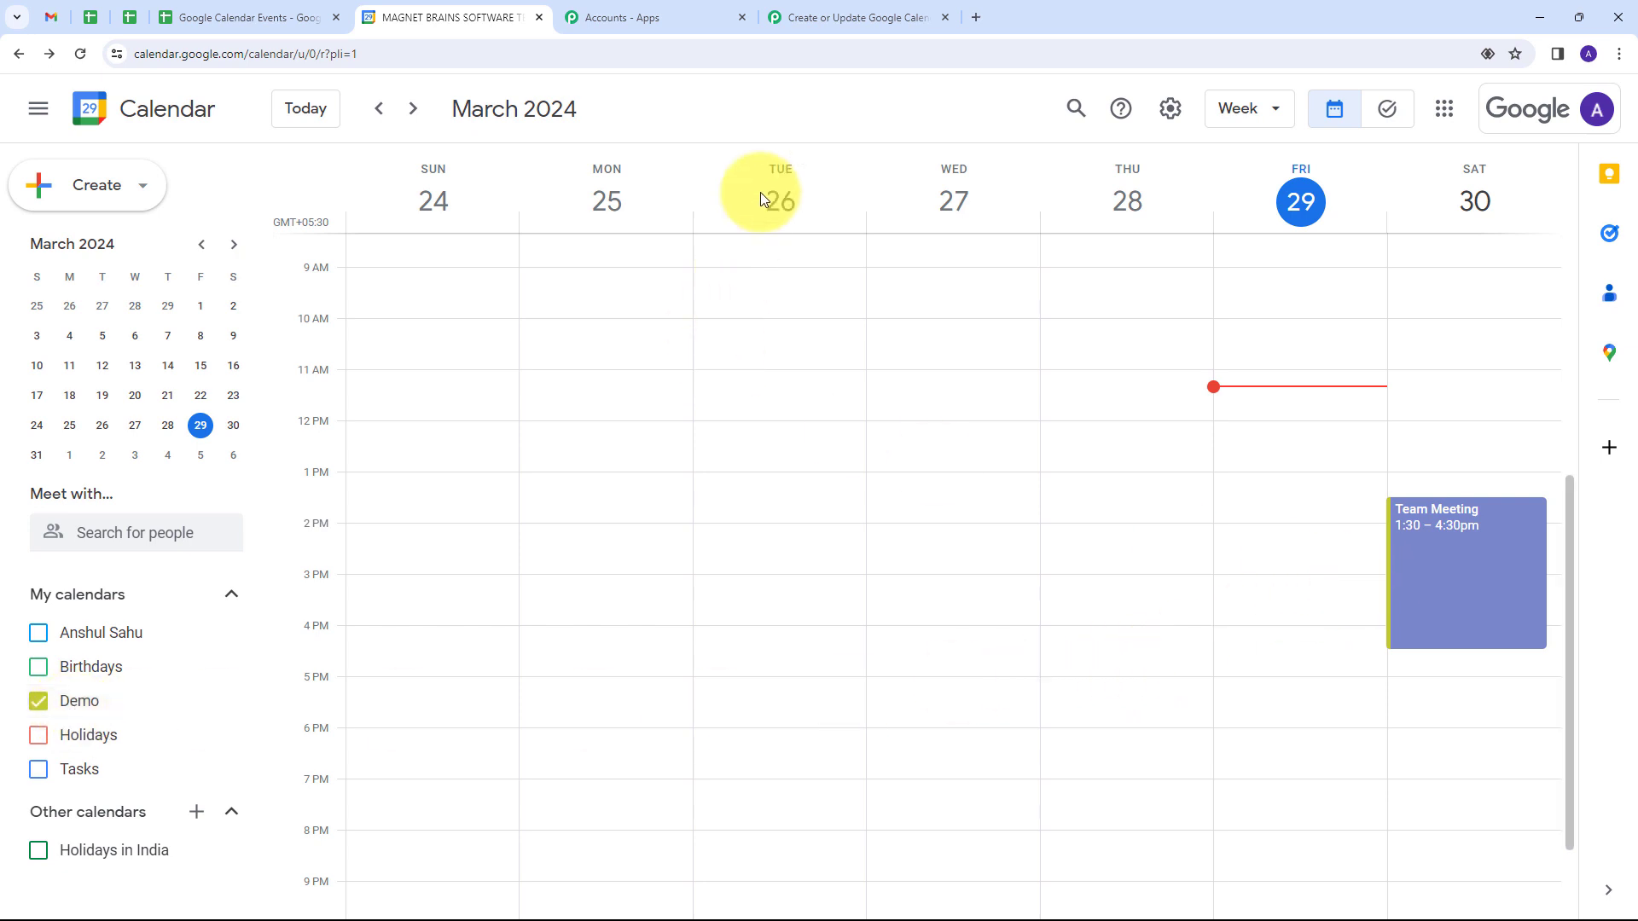
left_click(826, 15)
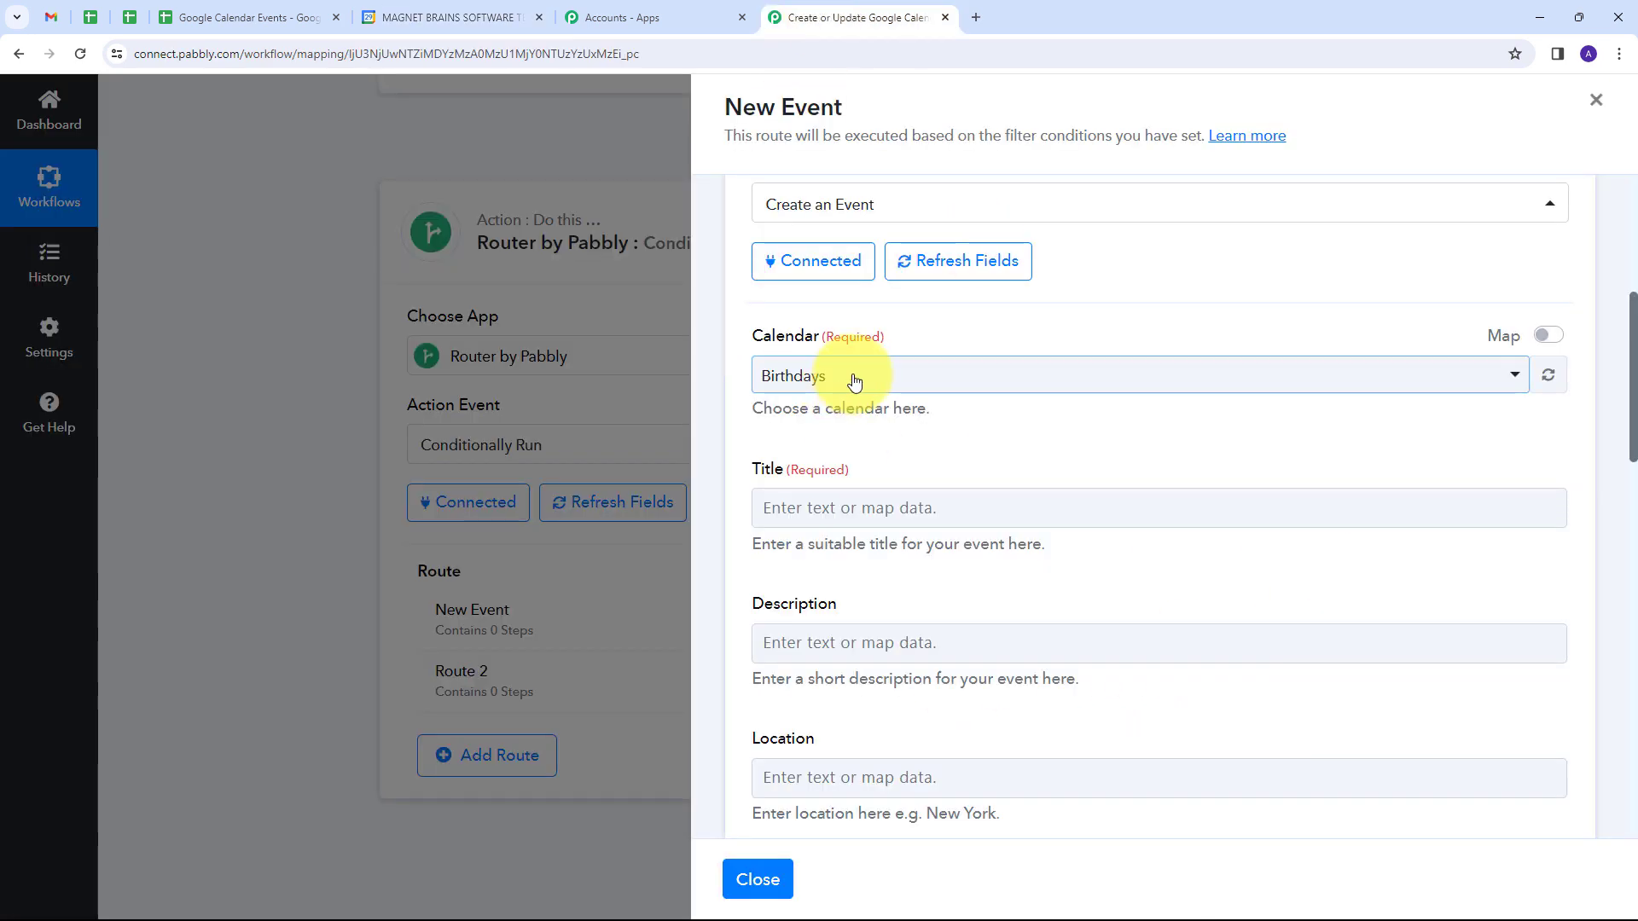
left_click(854, 380)
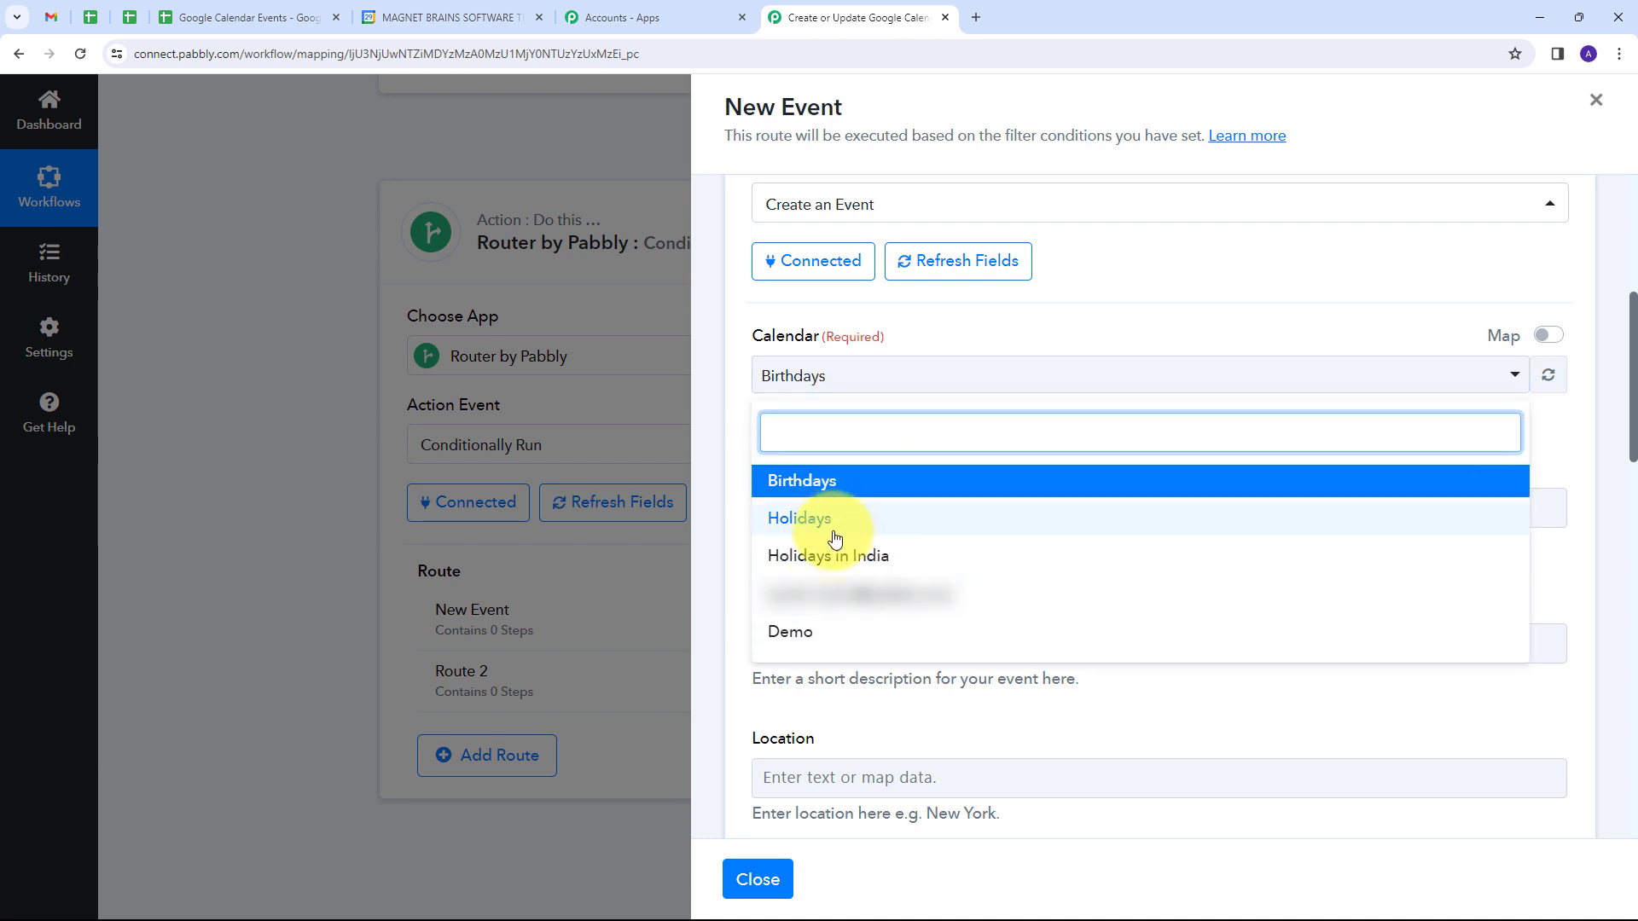
left_click(789, 638)
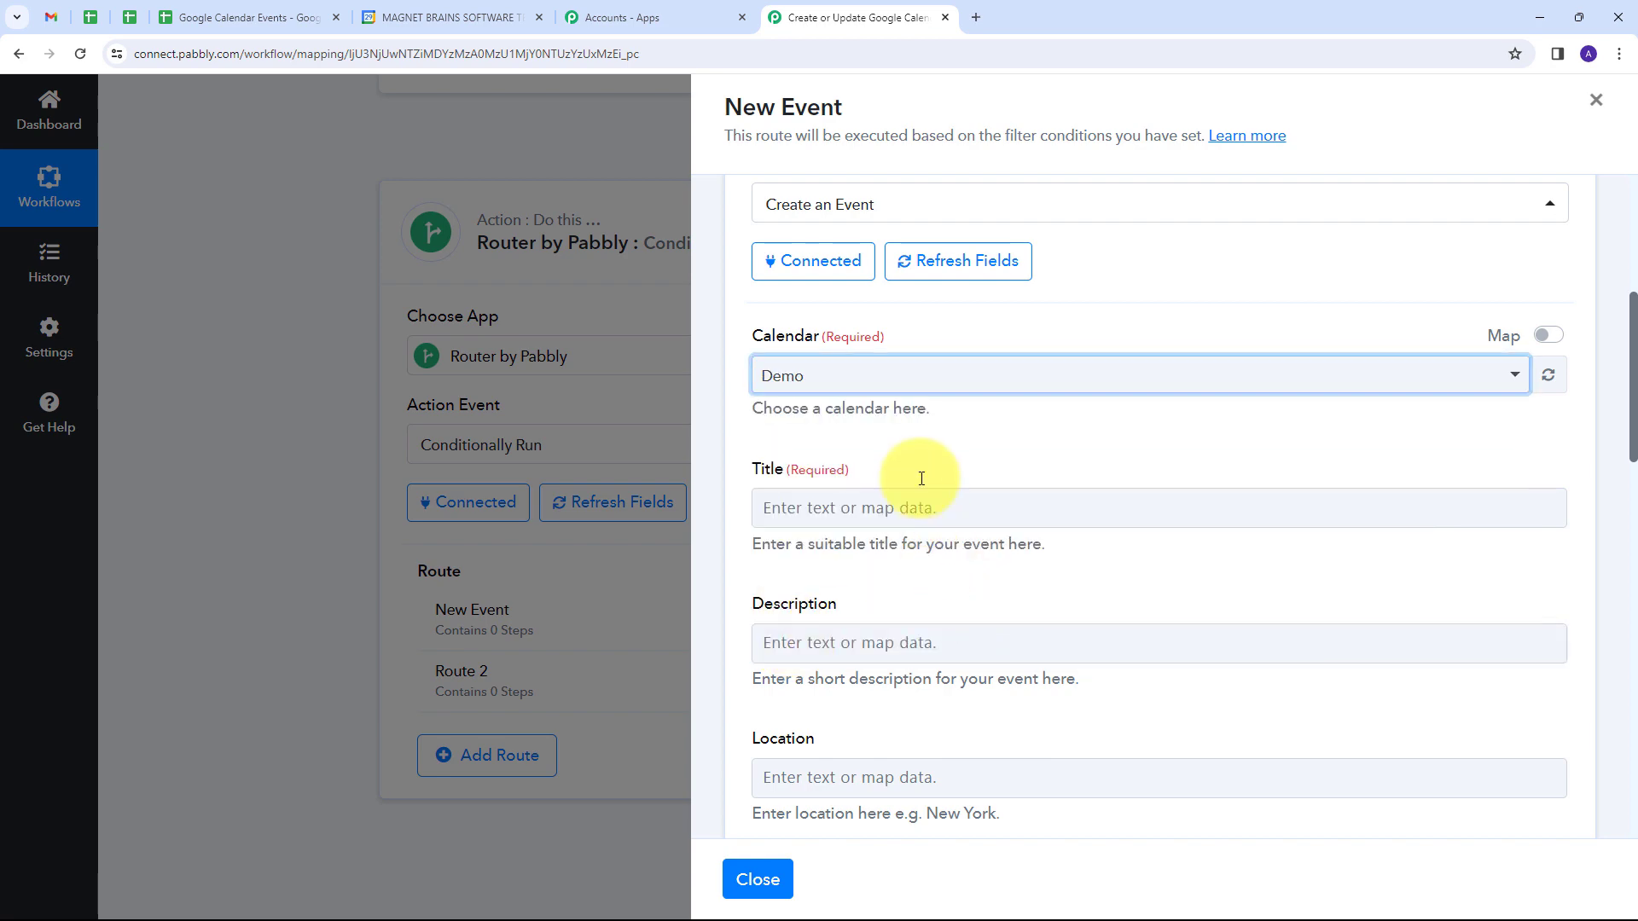
Step: Map the event's Title to the Event Title value from the Google Sheets trigger step
scroll(1022, 449, "down", 10)
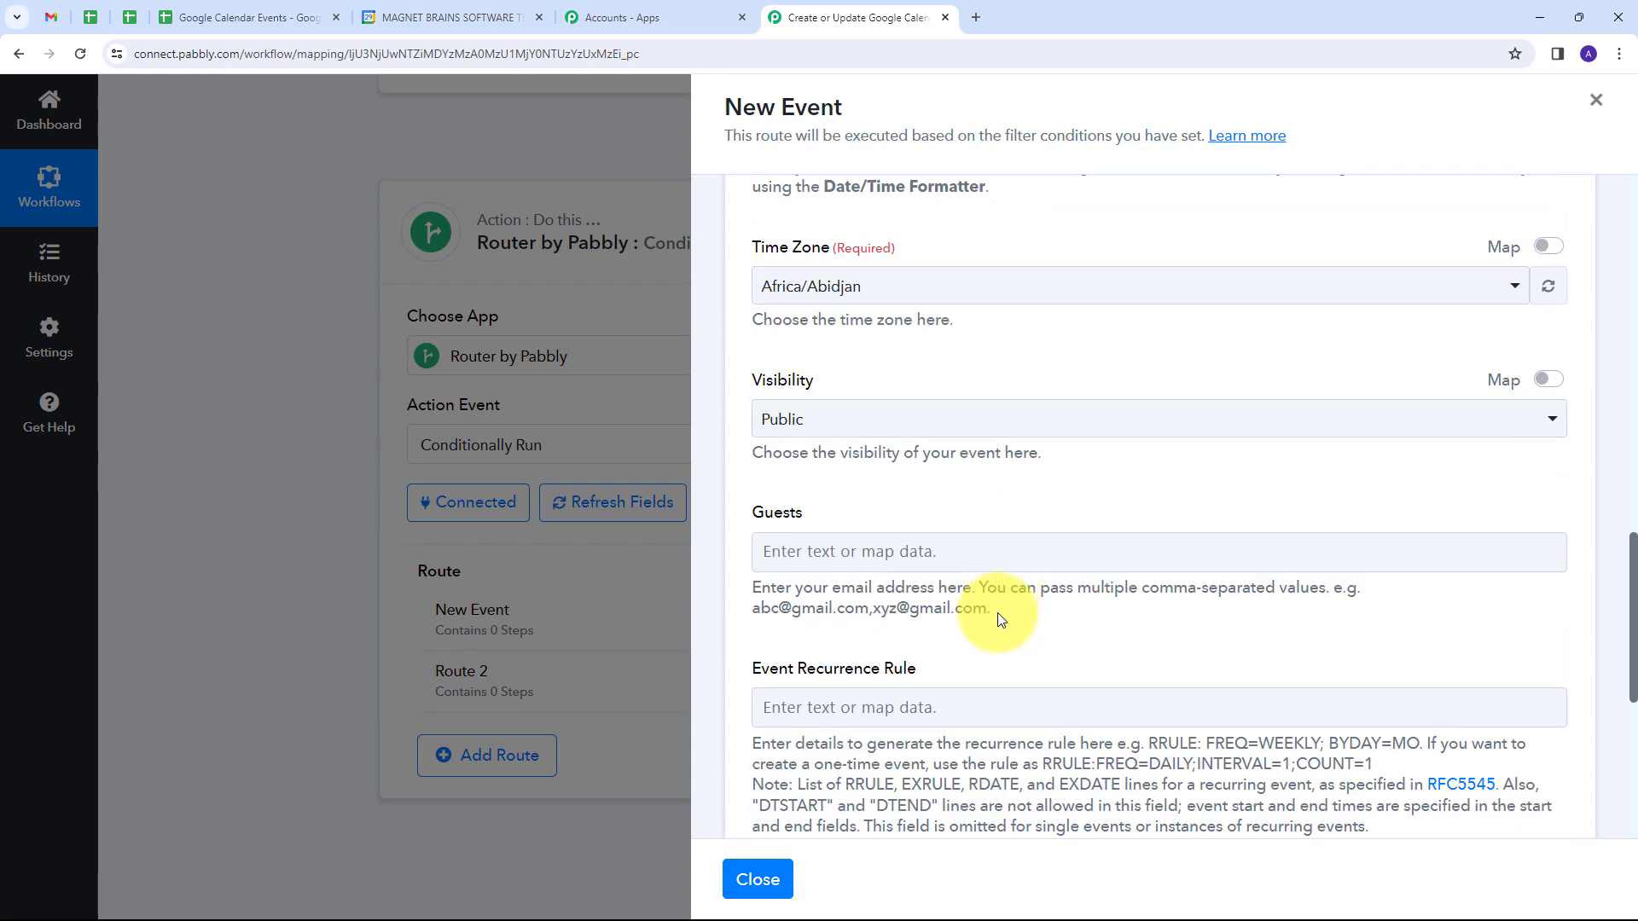
scroll(1001, 620, "down", 3)
scroll(1001, 620, "up", 9)
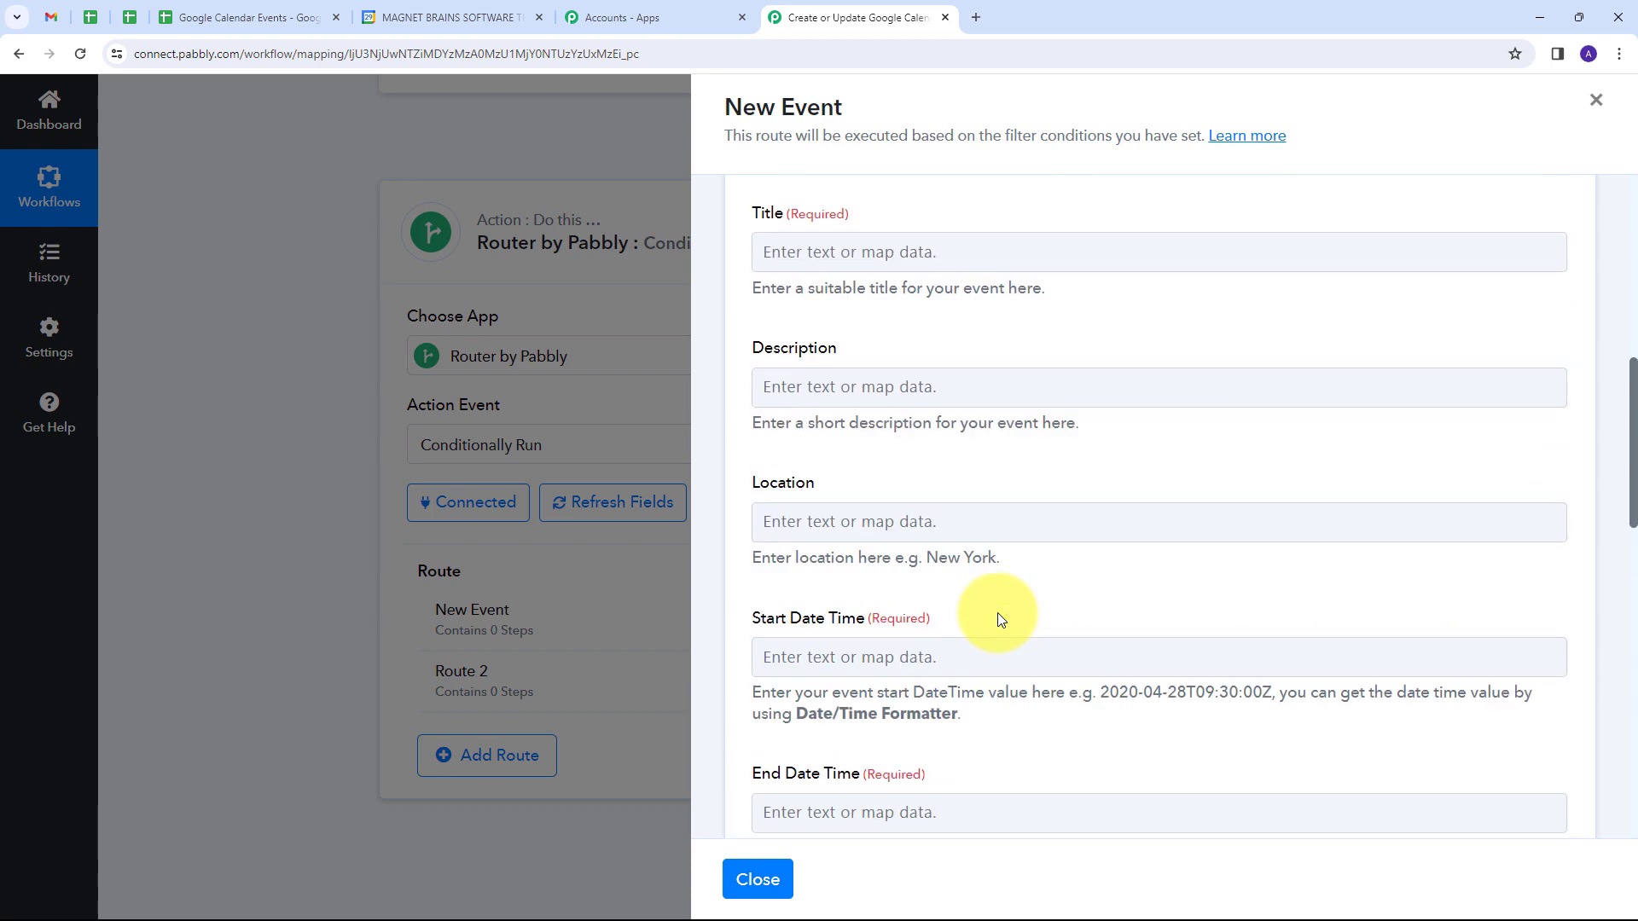
scroll(997, 613, "up", 2)
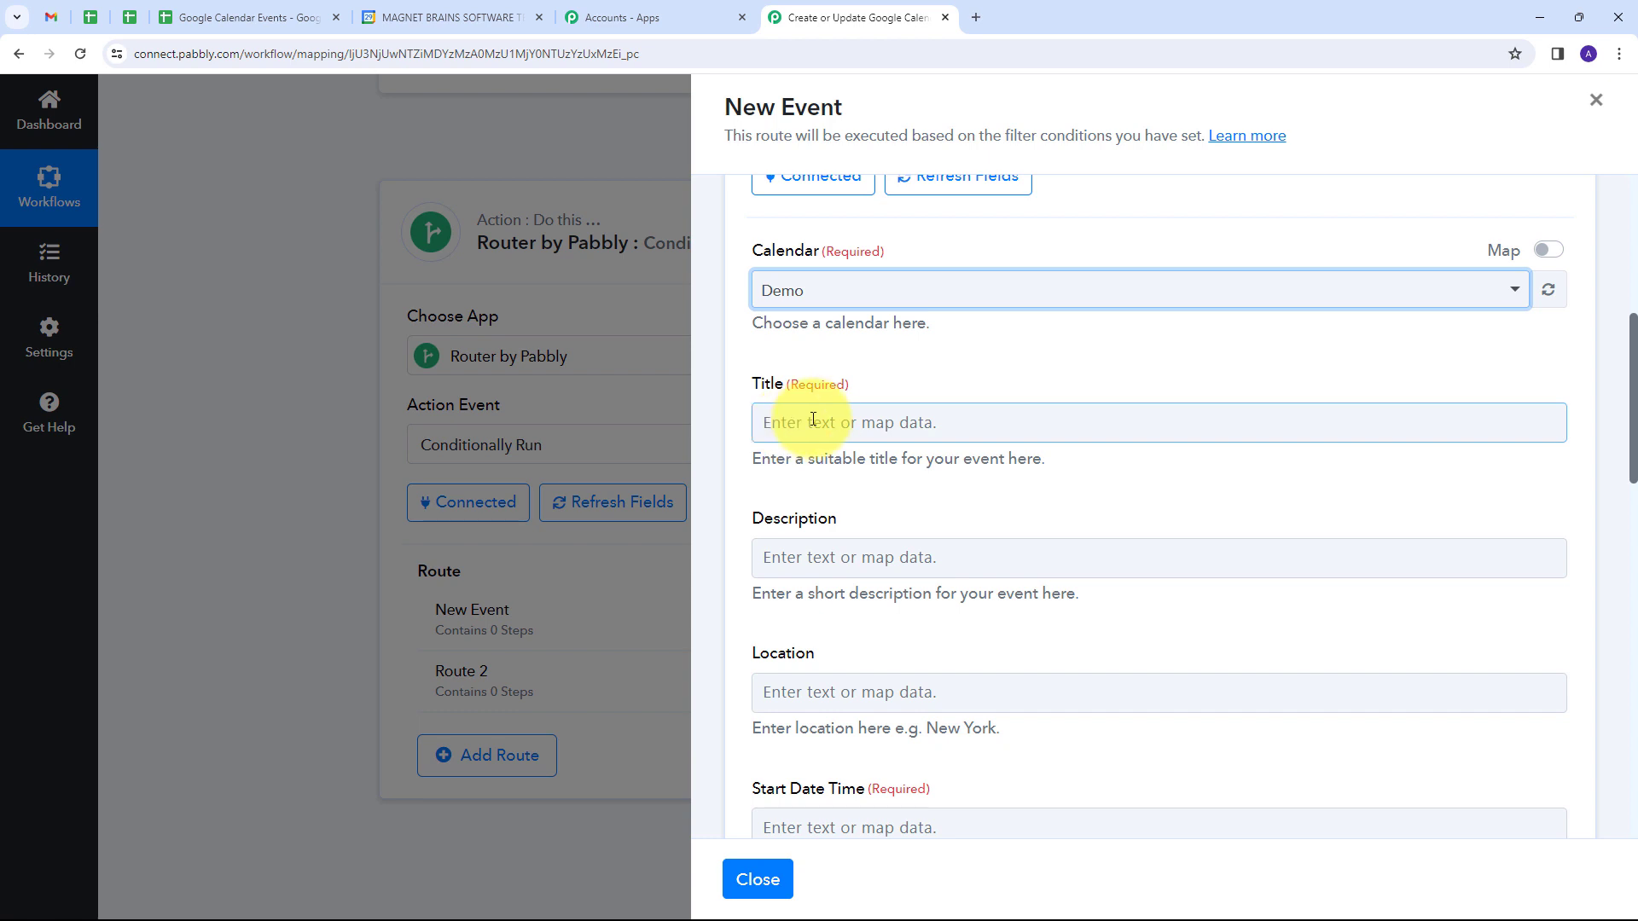
left_click(830, 422)
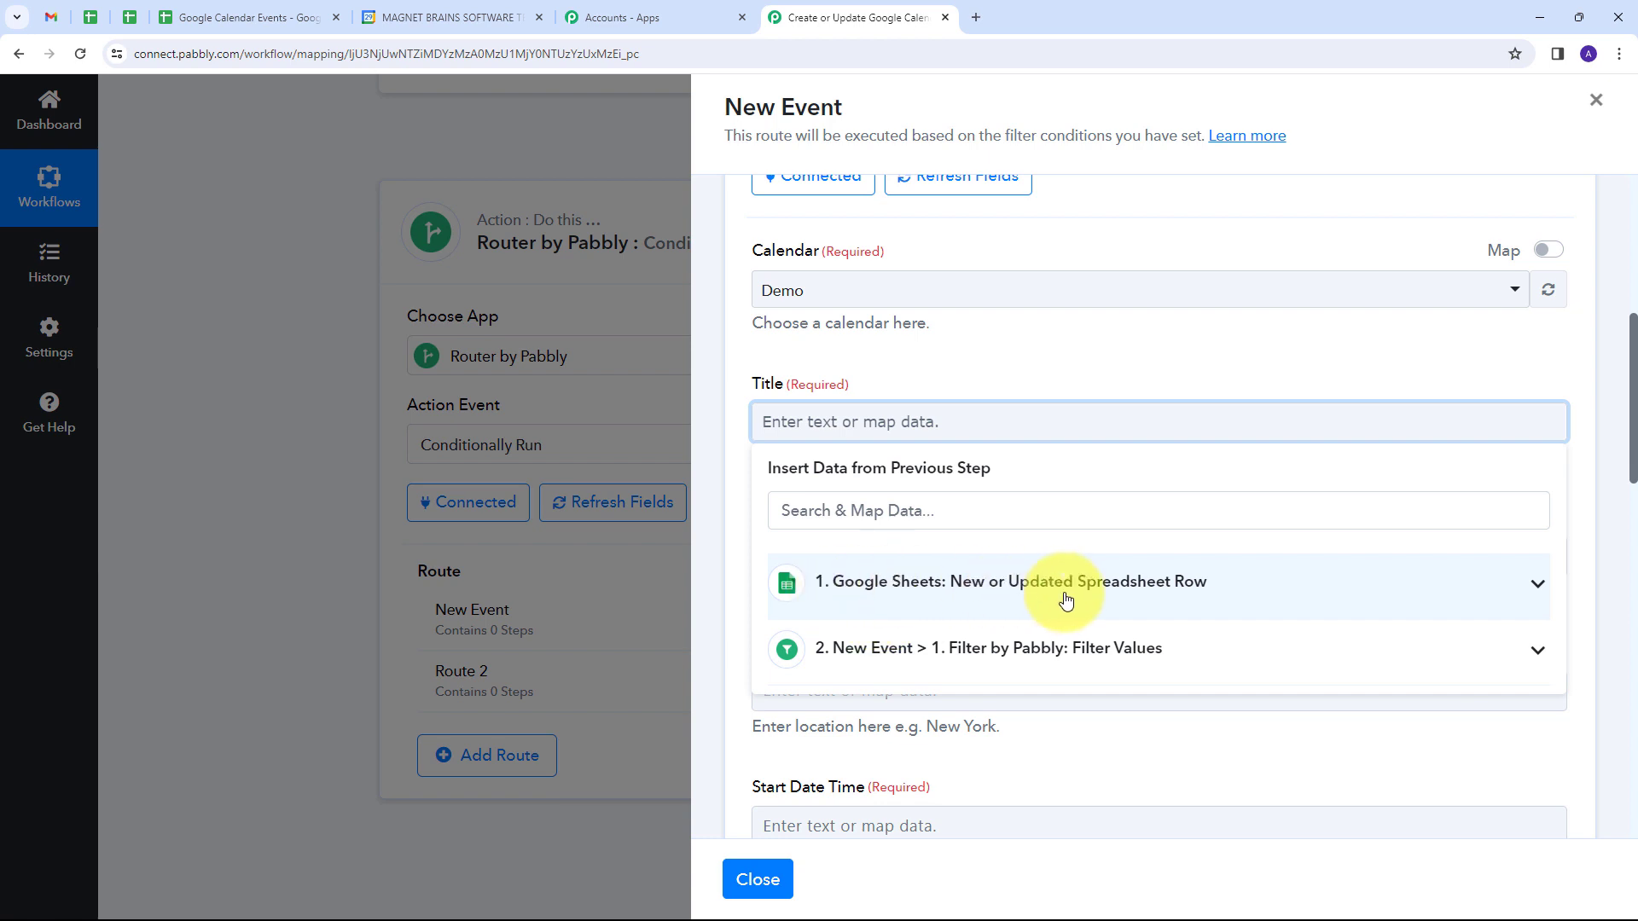
left_click(1207, 591)
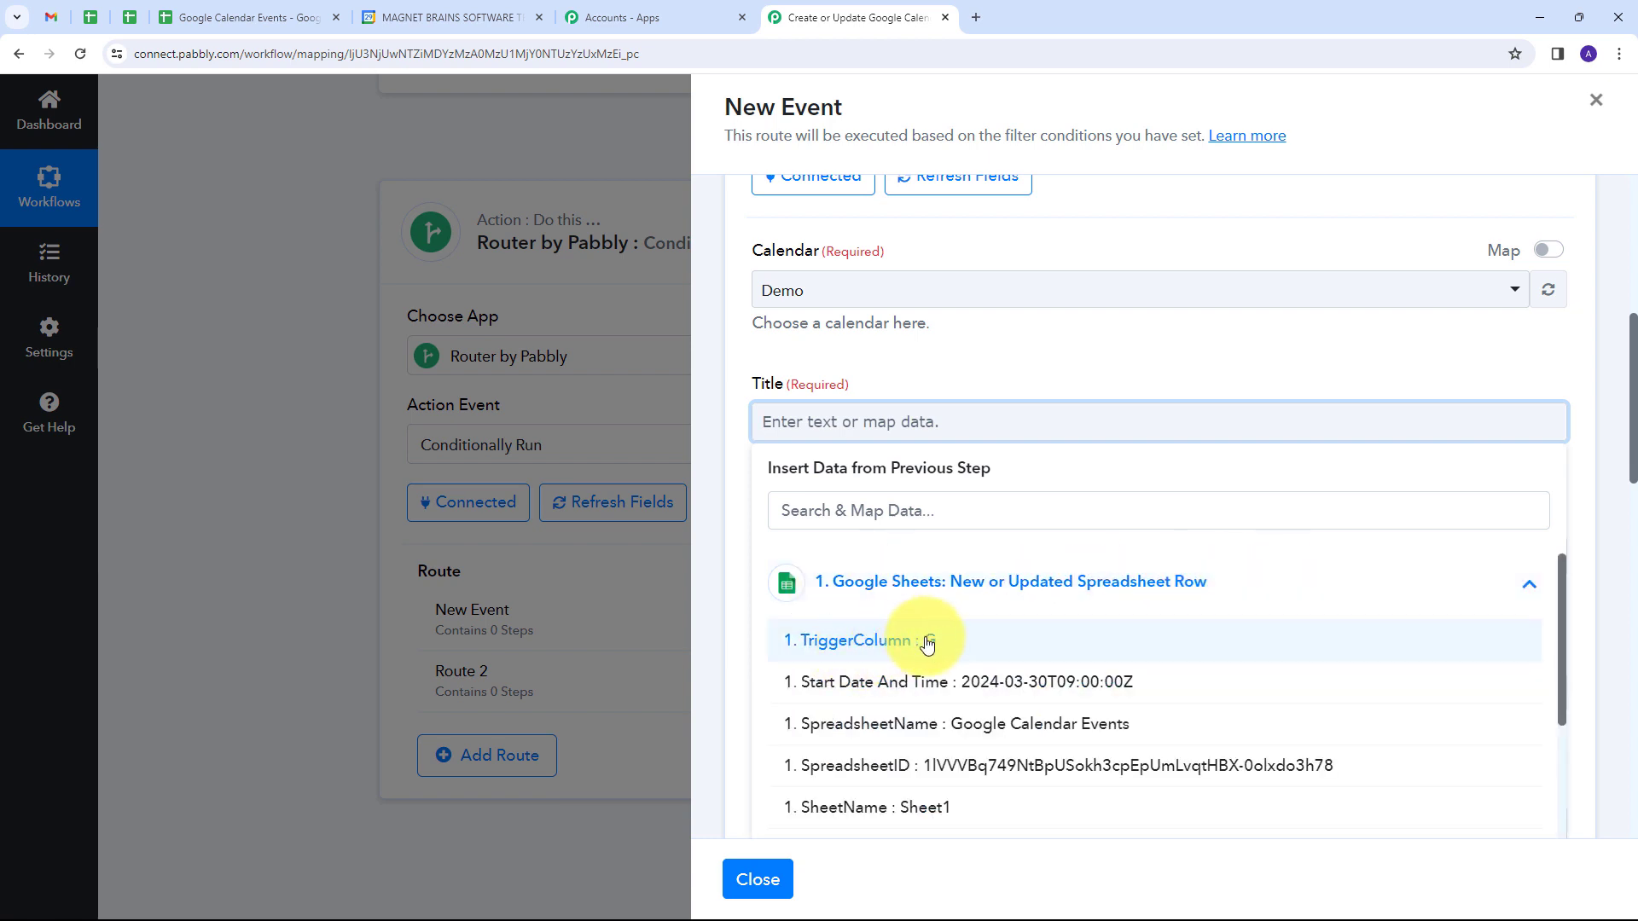
scroll(925, 648, "down", 3)
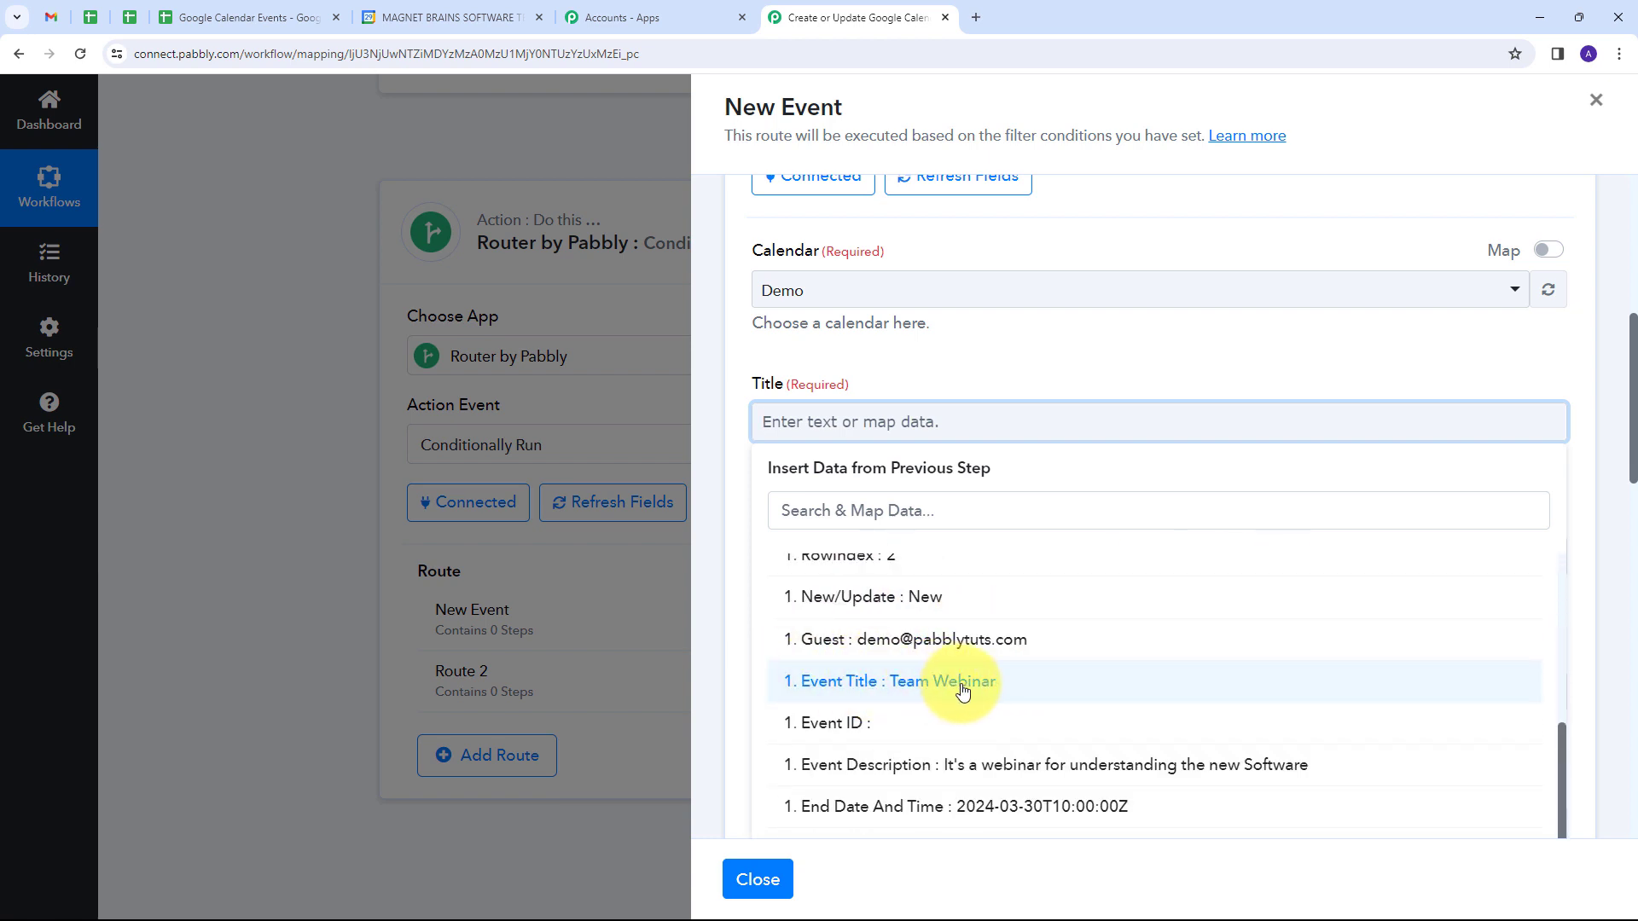
left_click(926, 682)
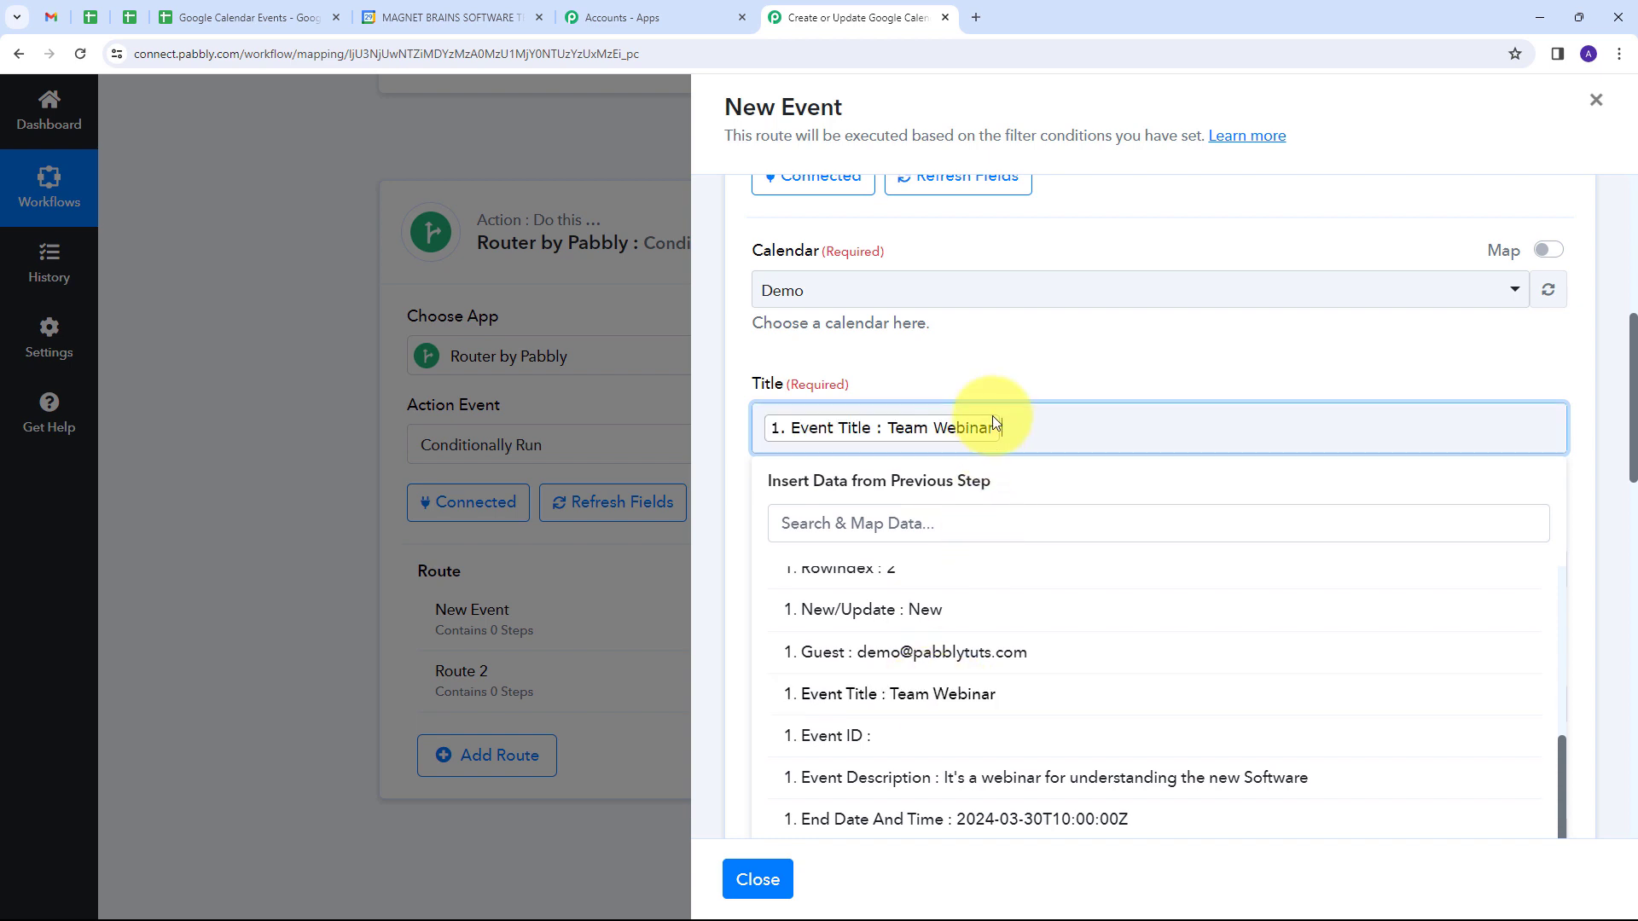
Step: Map the event's Description to the Event Description value from the Google Sheets trigger step
scroll(1025, 361, "down", 2)
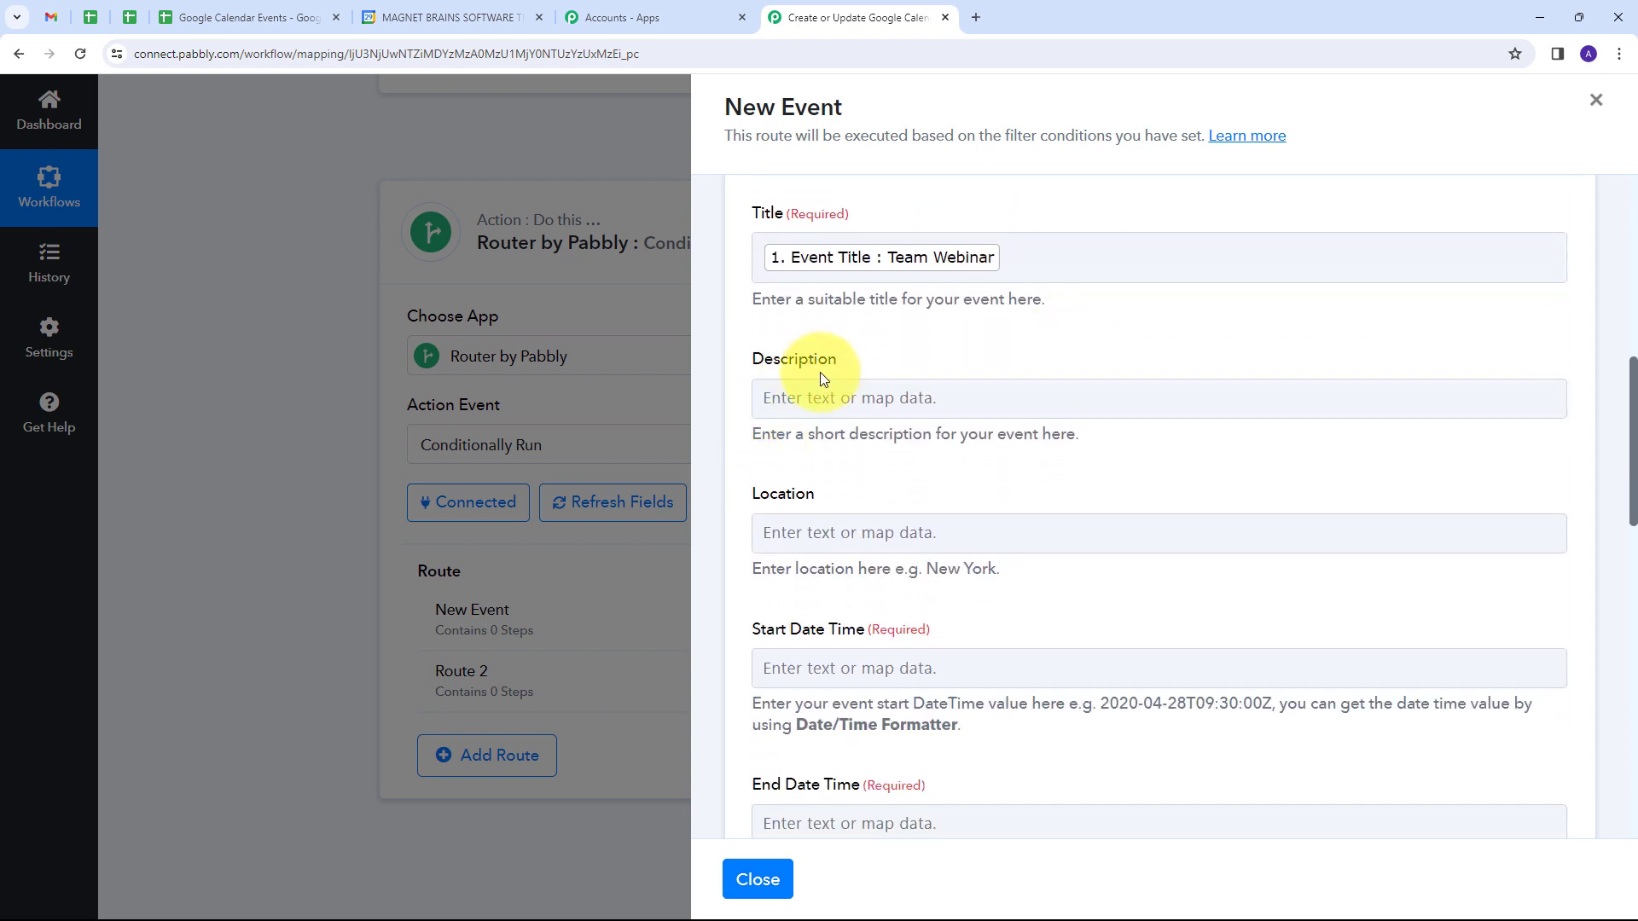
left_click(819, 401)
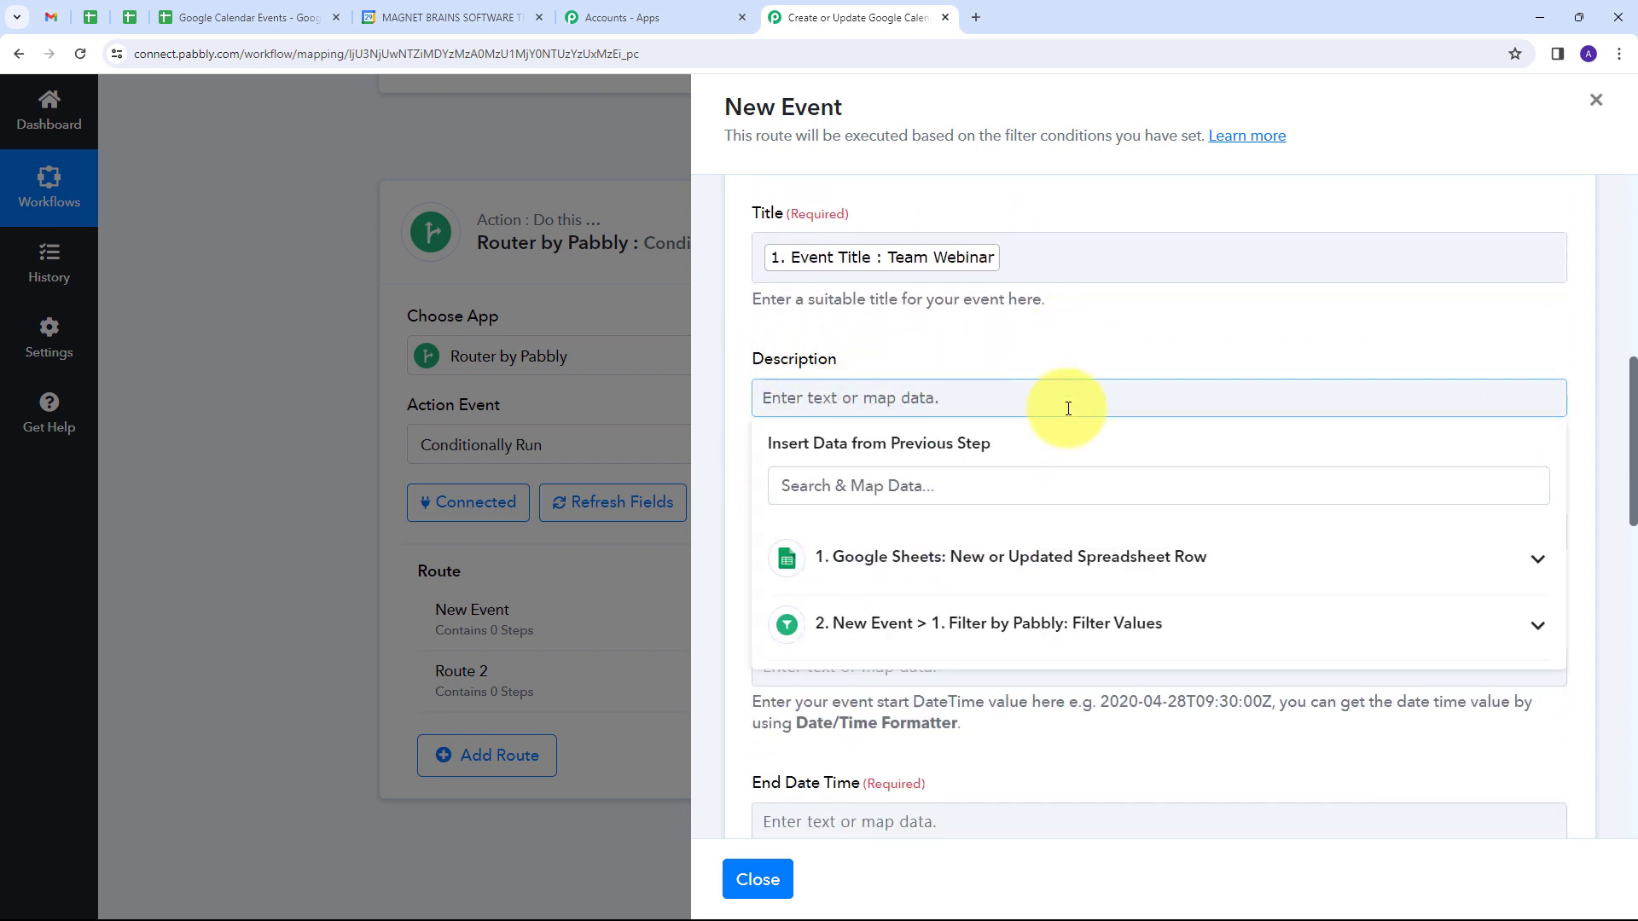
left_click(1060, 554)
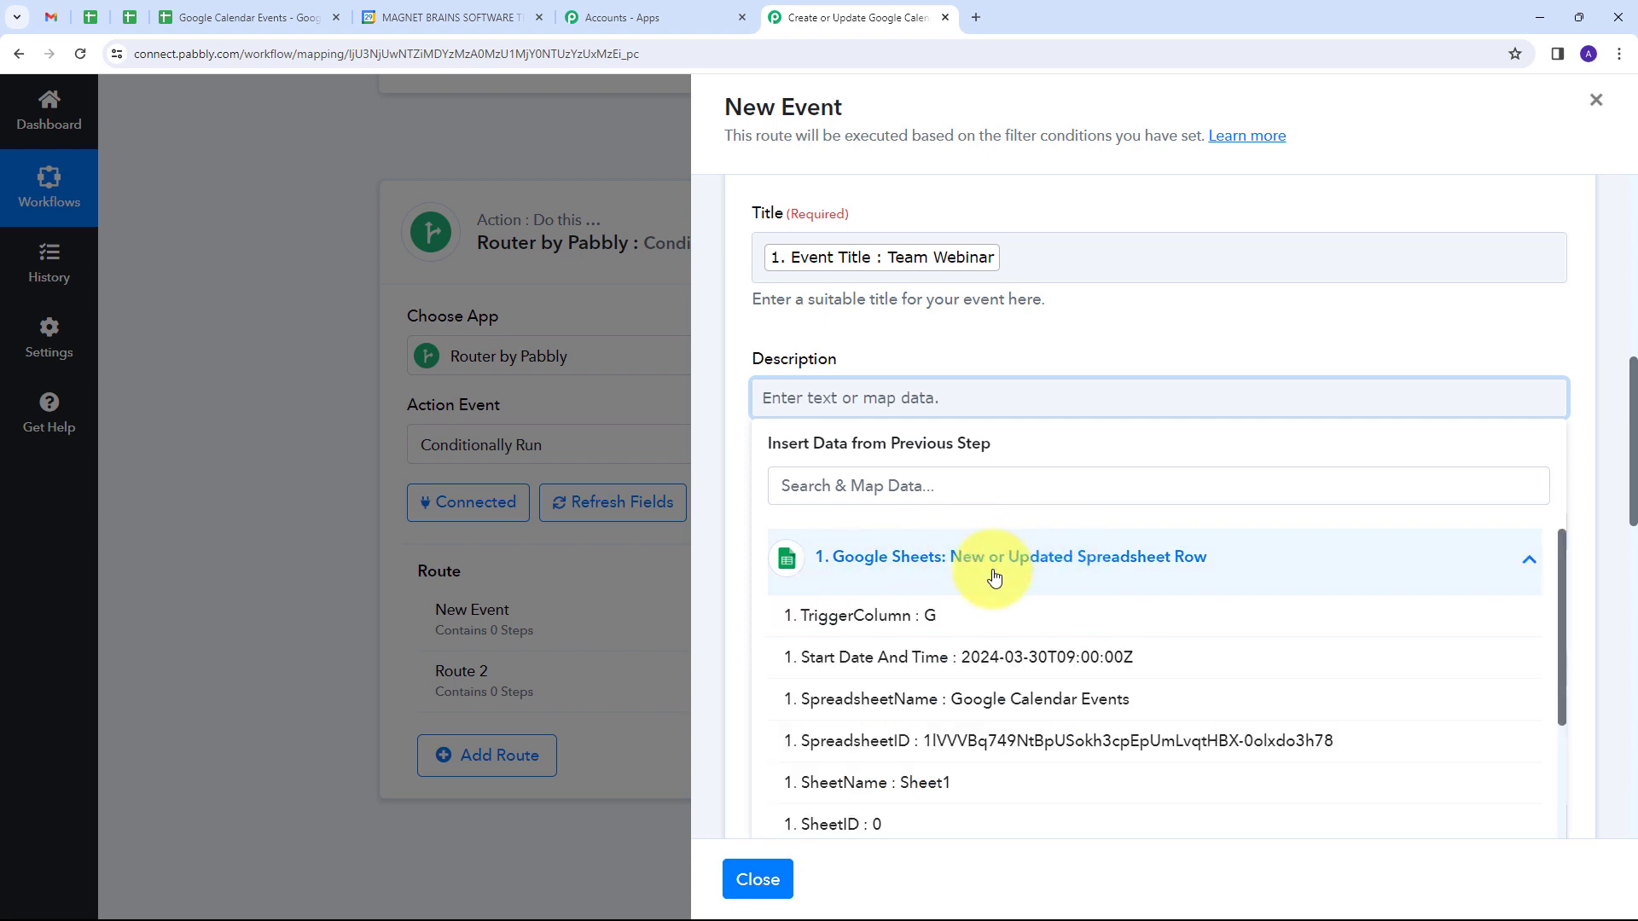
scroll(992, 586, "down", 3)
scroll(992, 586, "down", 1)
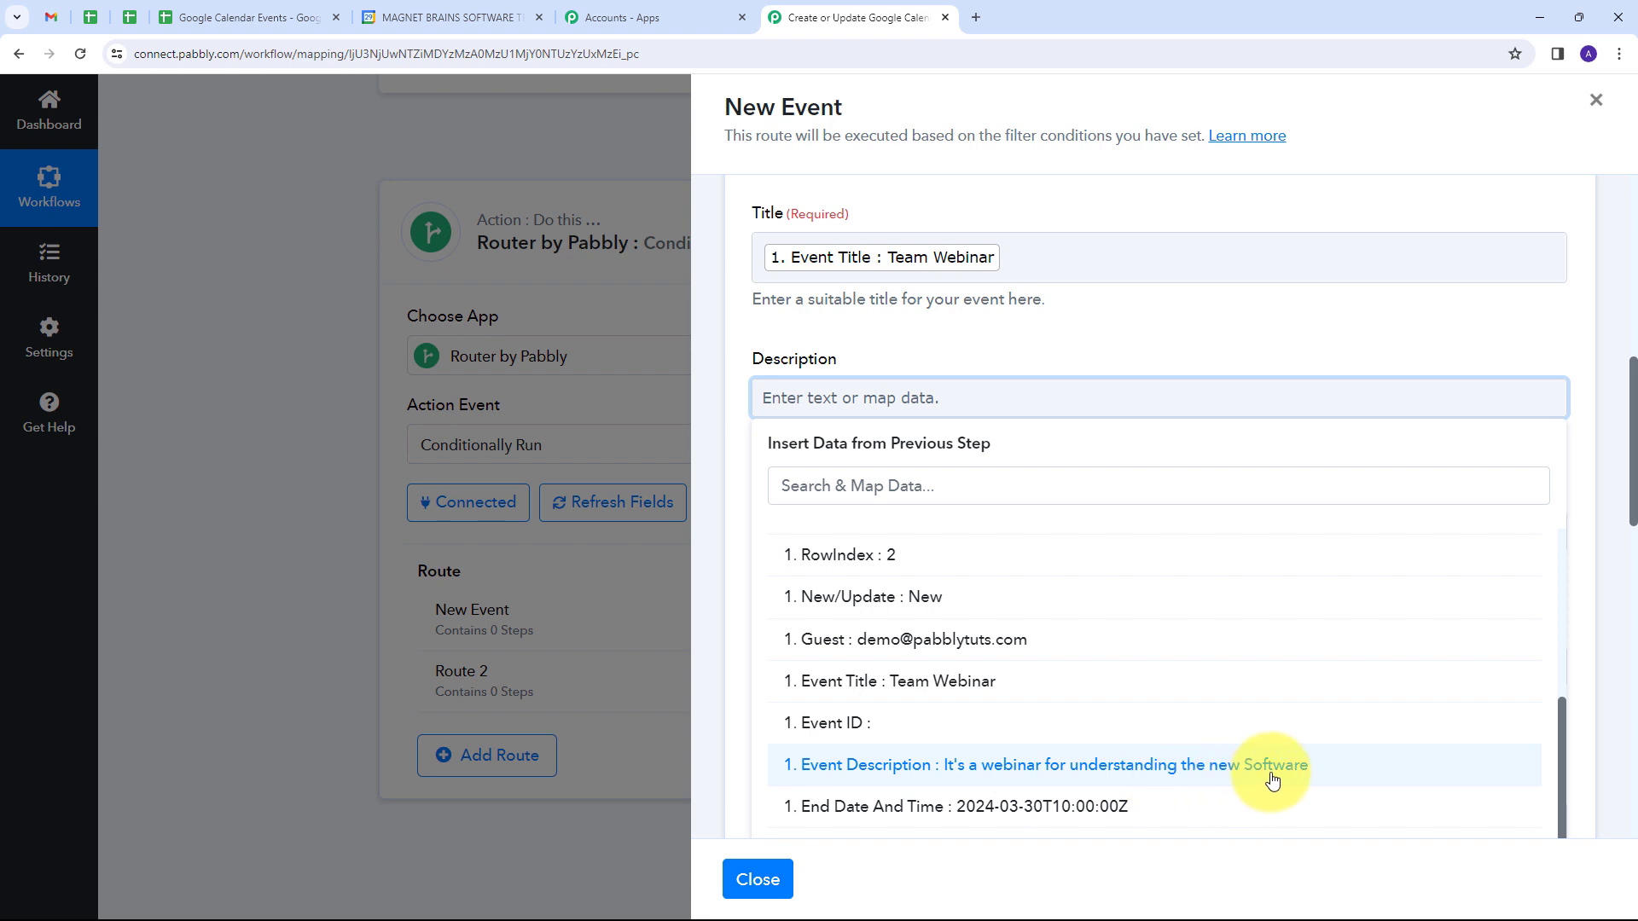
left_click(1072, 765)
Step: Map Start Date Time to the Start Date And Time value from the Google Sheets step, and compare it with the sample format
scroll(1058, 331, "down", 3)
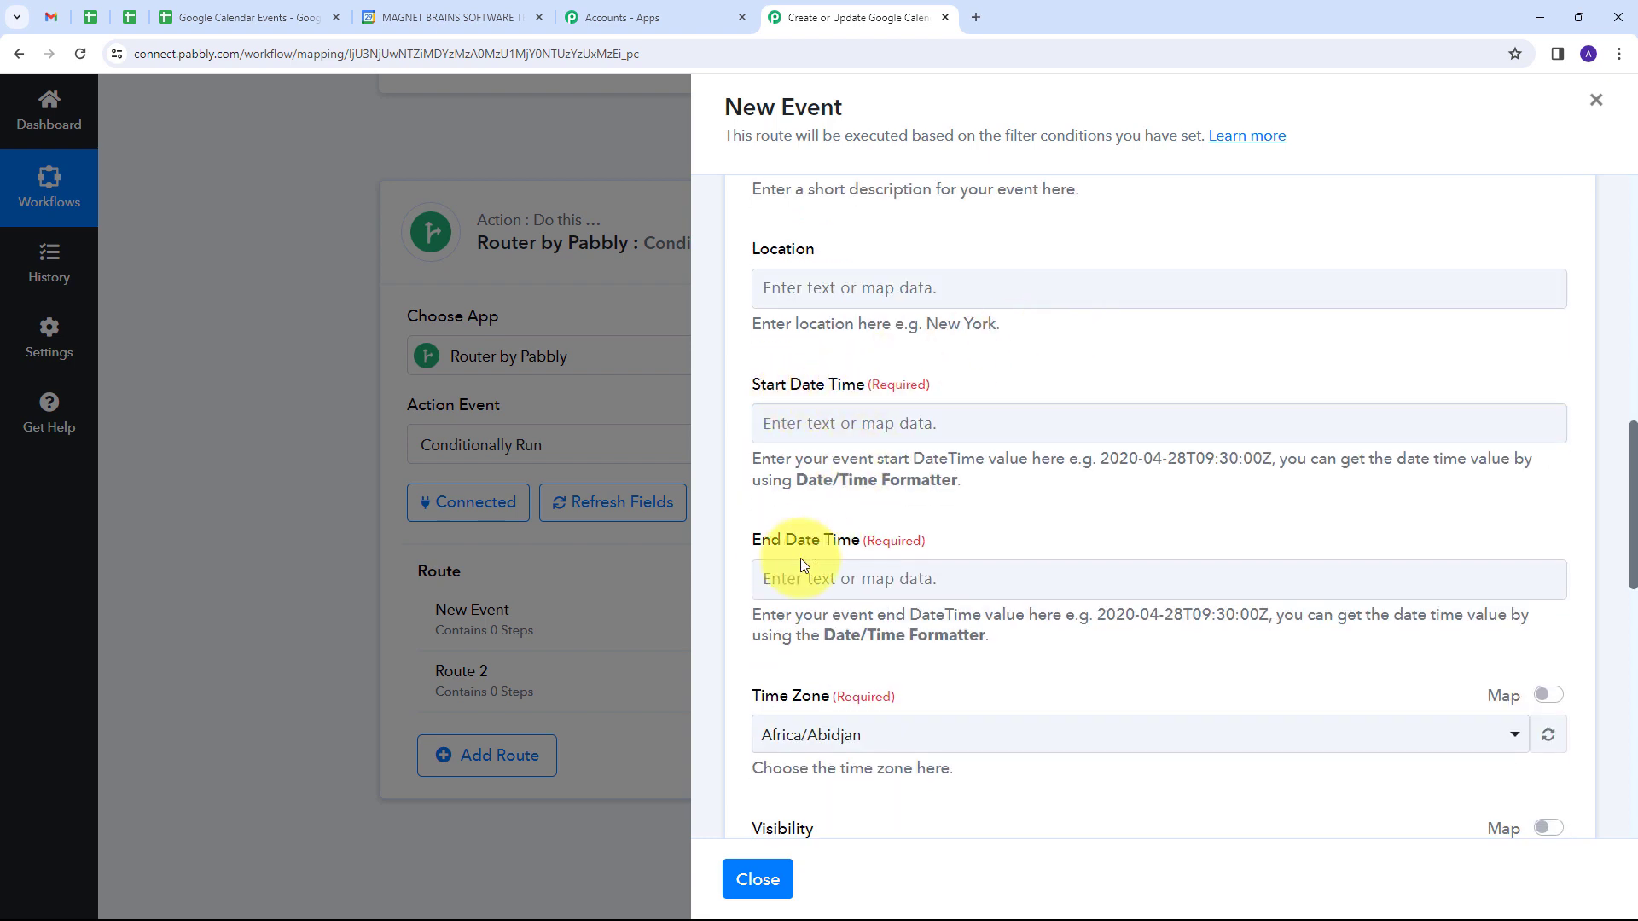
left_click(843, 425)
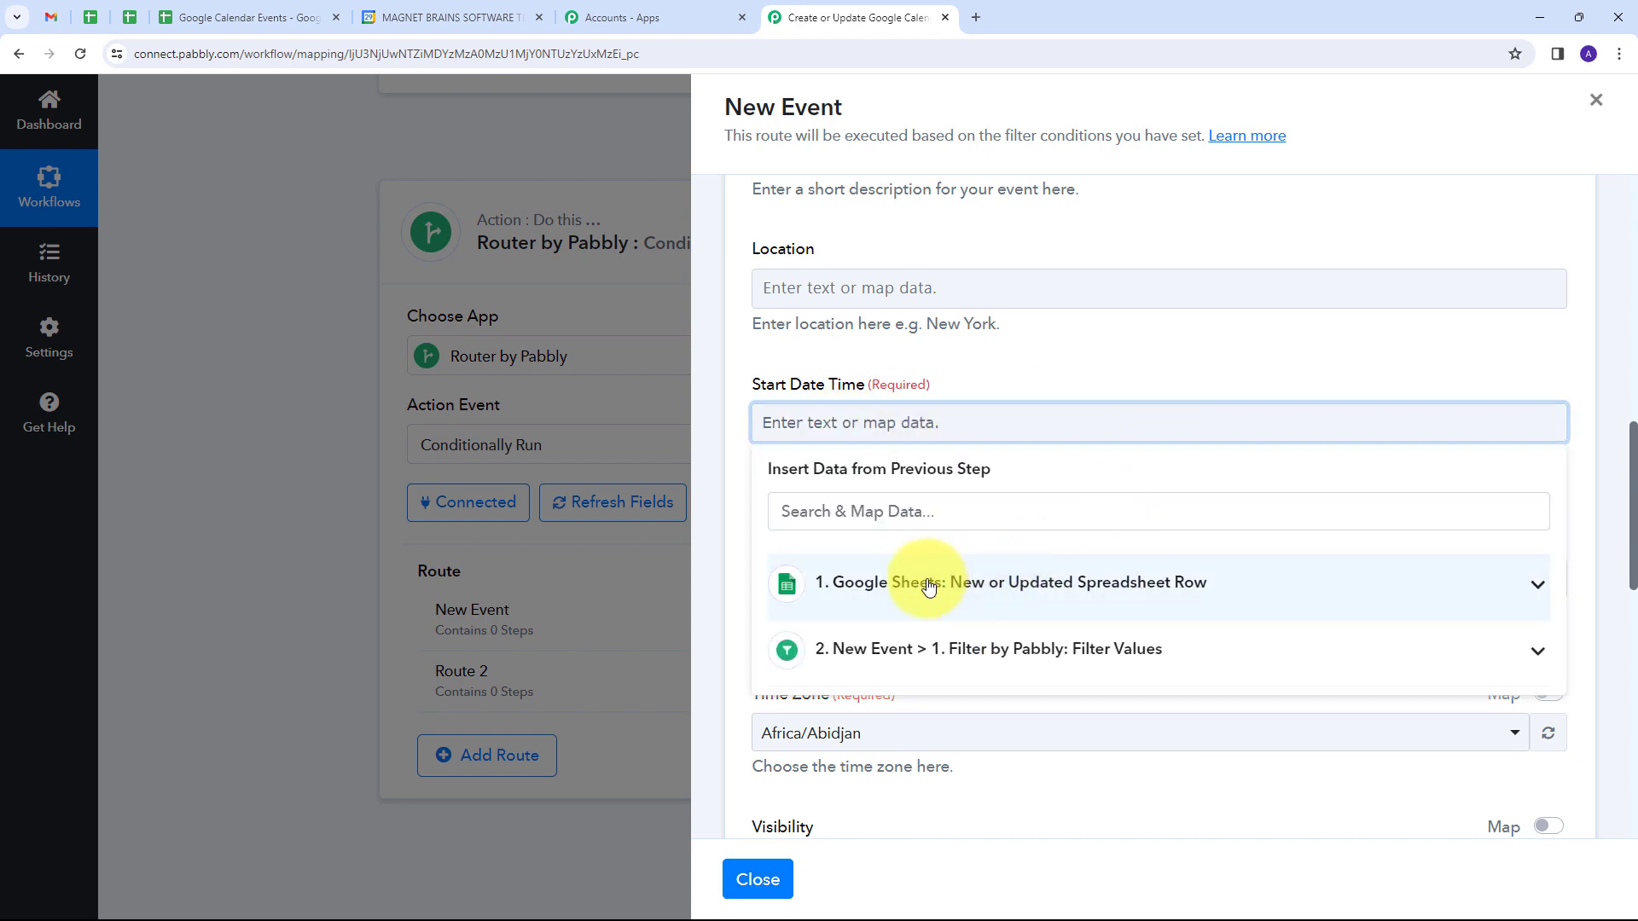
left_click(929, 586)
scroll(1035, 650, "down", 2)
scroll(1042, 680, "up", 2)
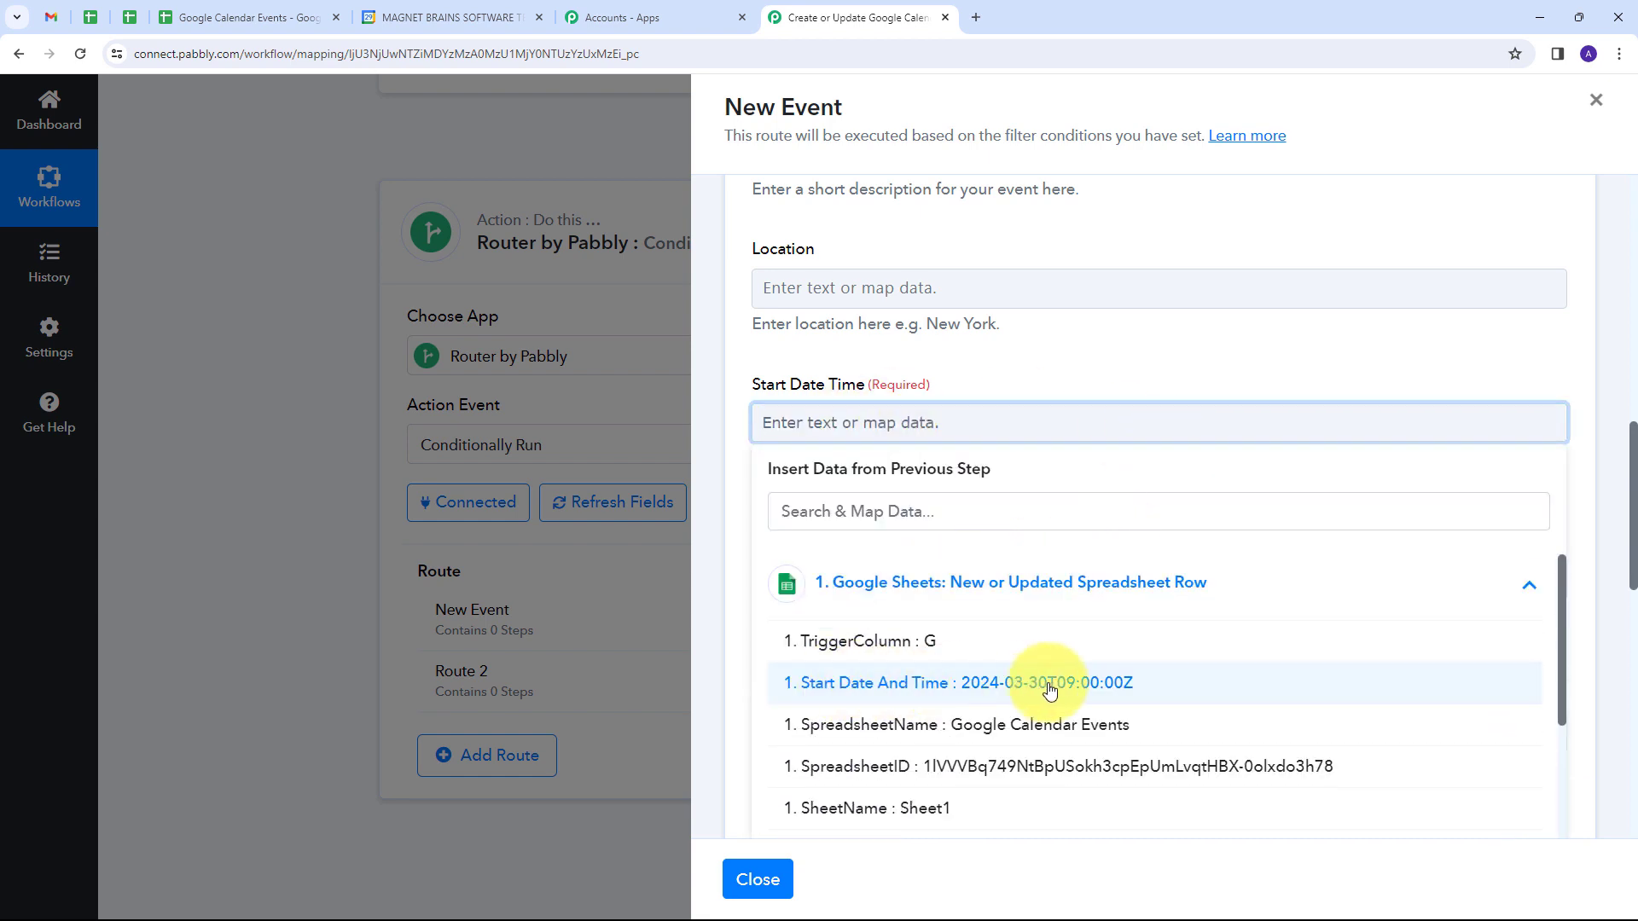
left_click(1049, 691)
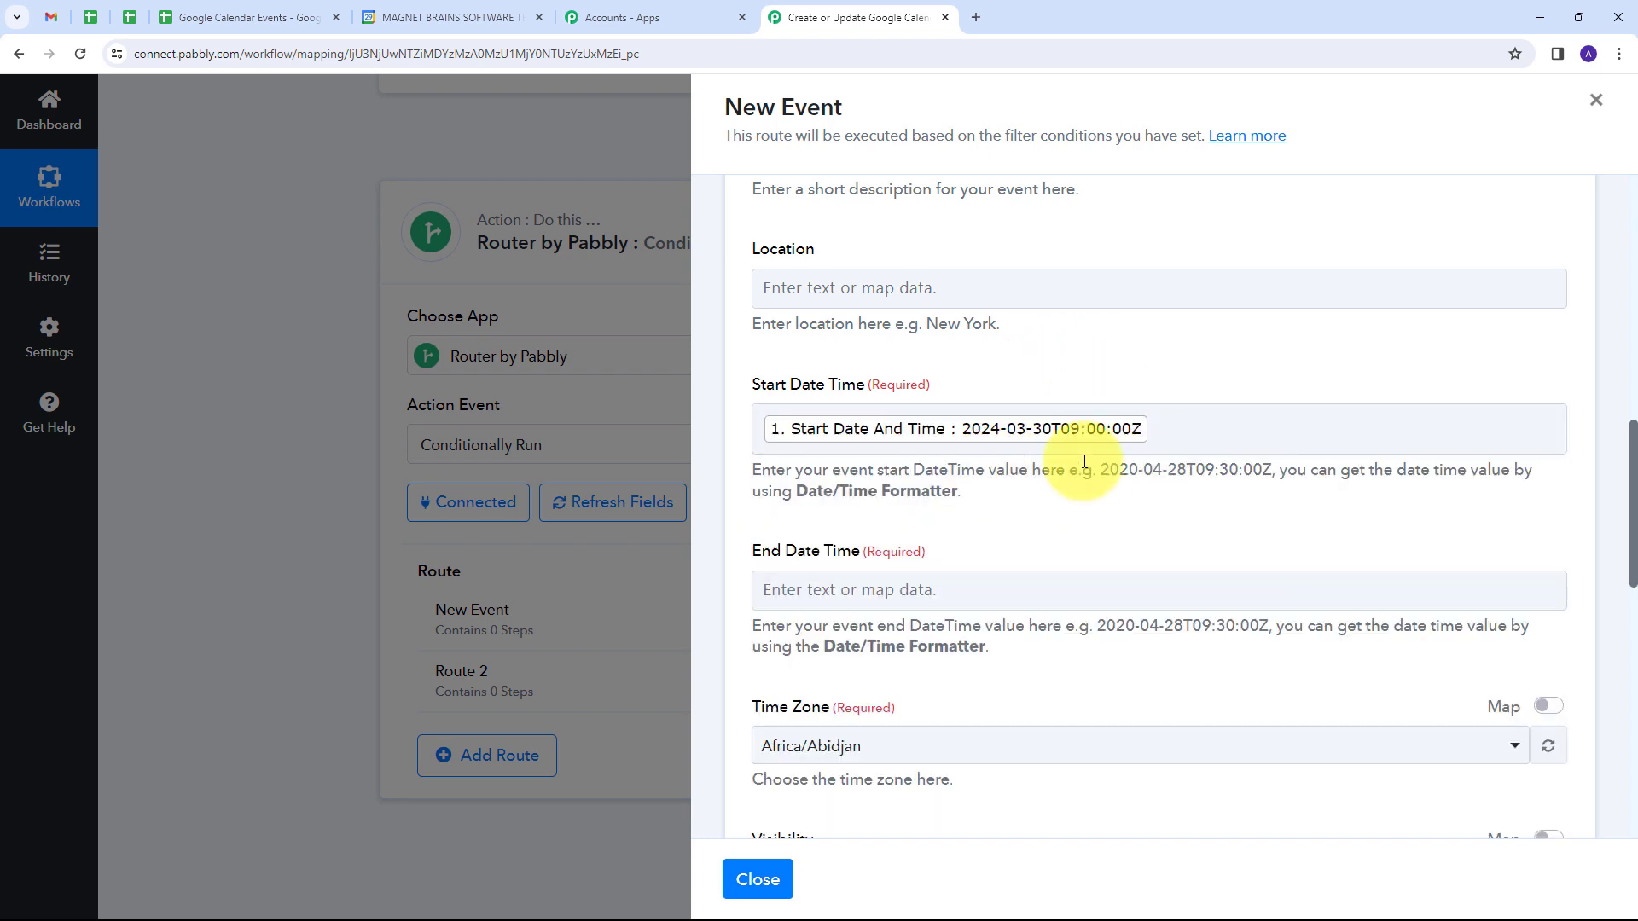
left_click_drag(1100, 470, 1273, 472)
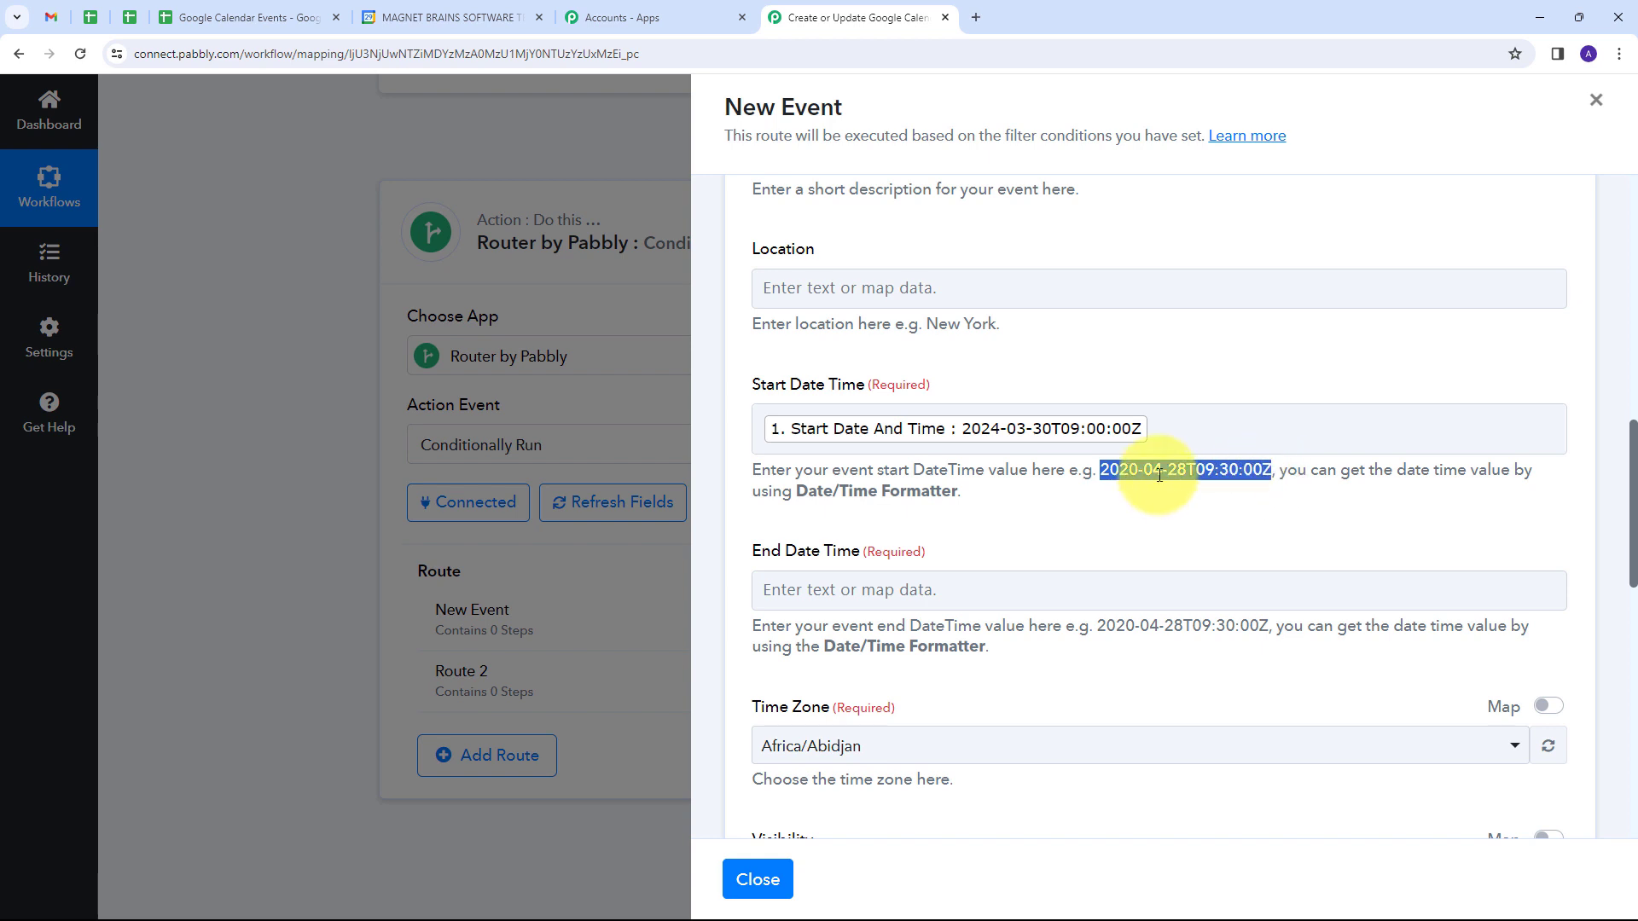
Step: Map End Date Time to the End Date And Time value from the Google Sheets trigger step
scroll(845, 426, "down", 2)
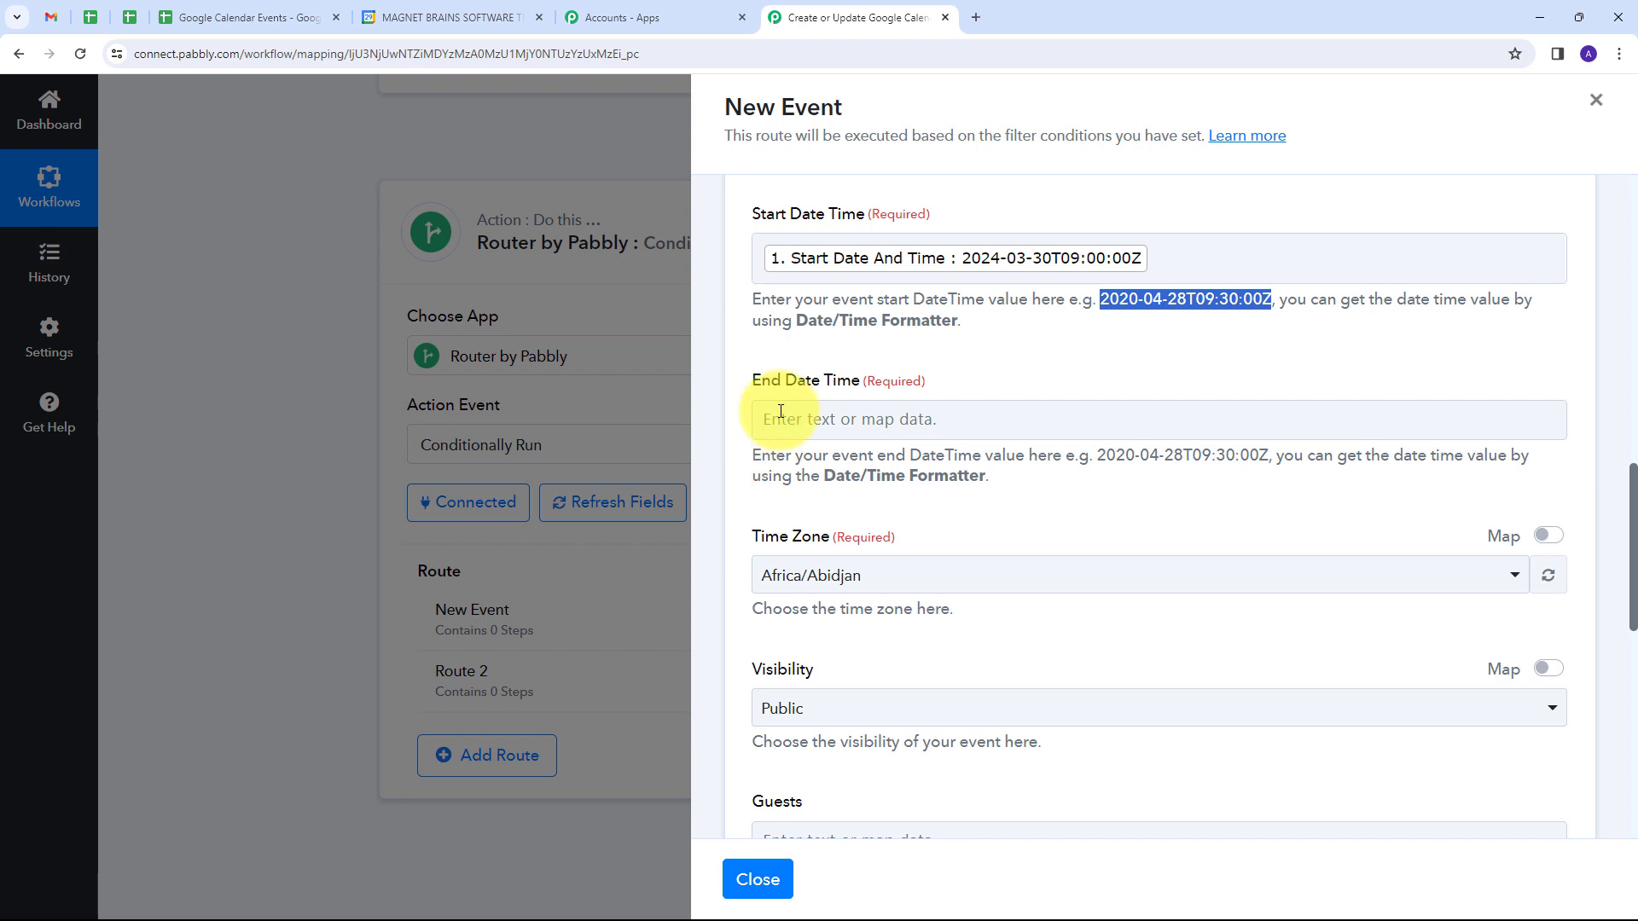
left_click(838, 415)
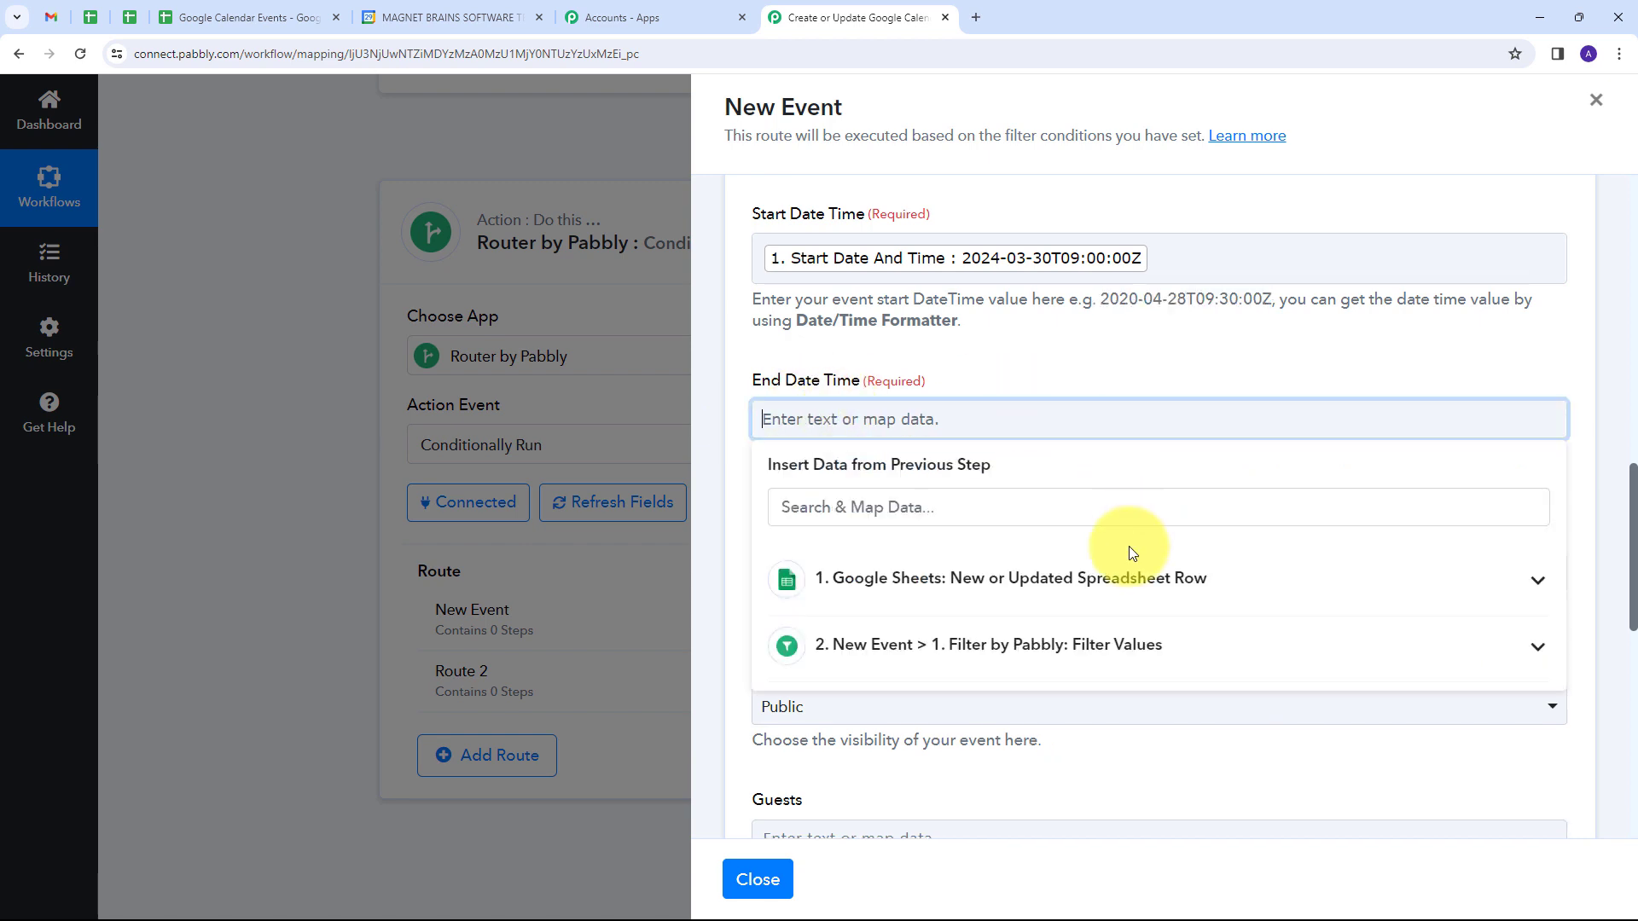
left_click(975, 591)
scroll(981, 635, "down", 3)
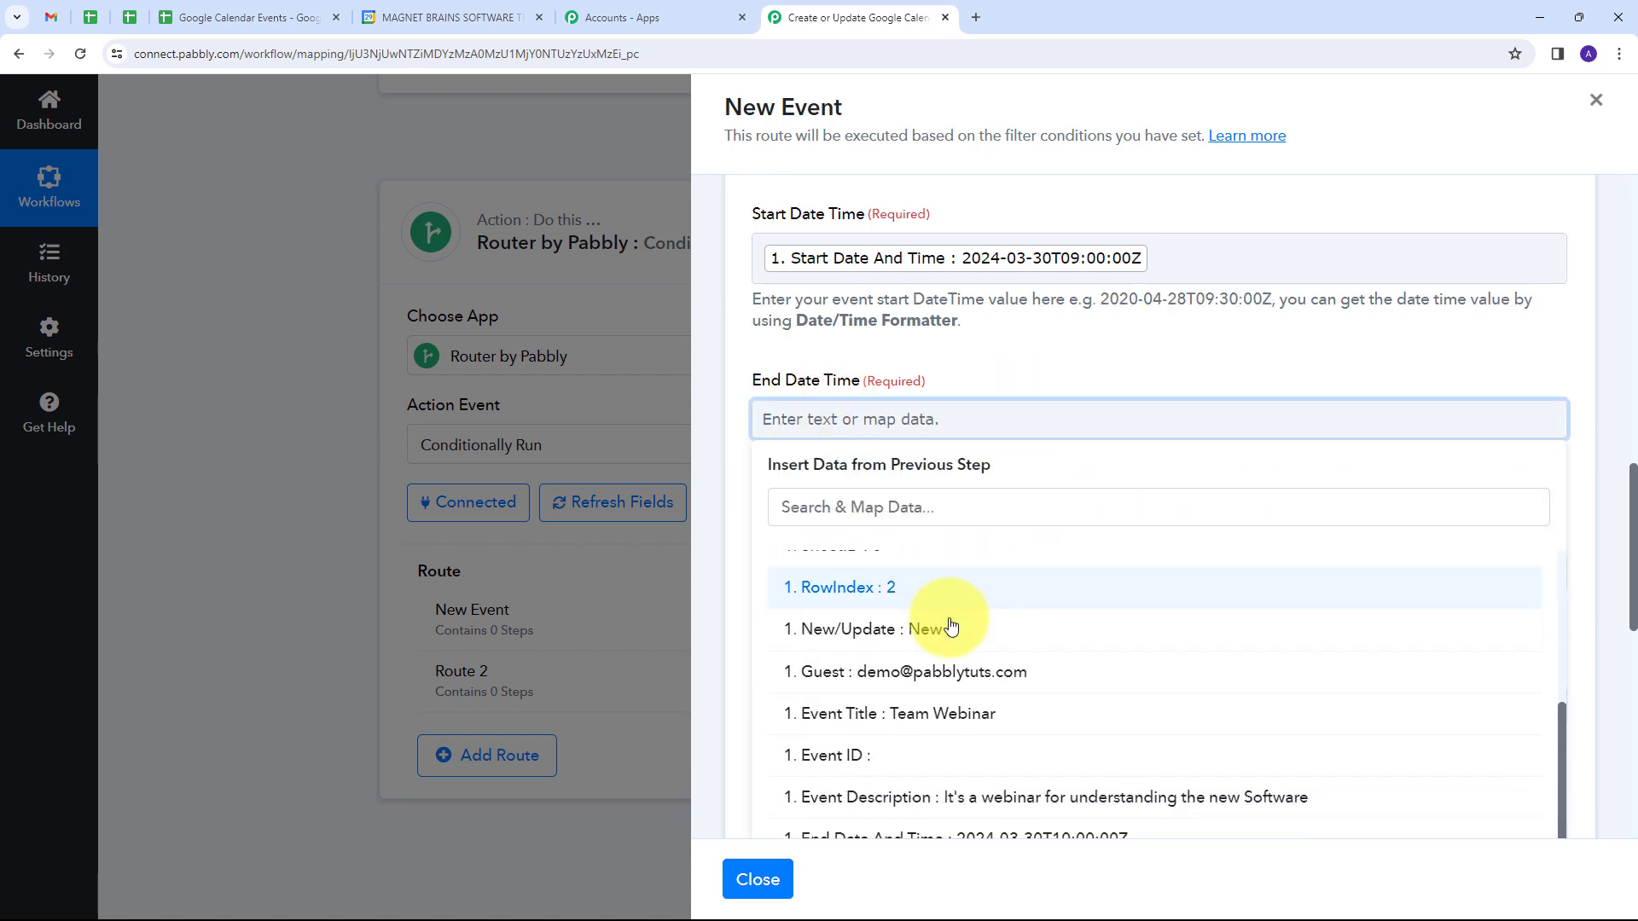
left_click(1035, 813)
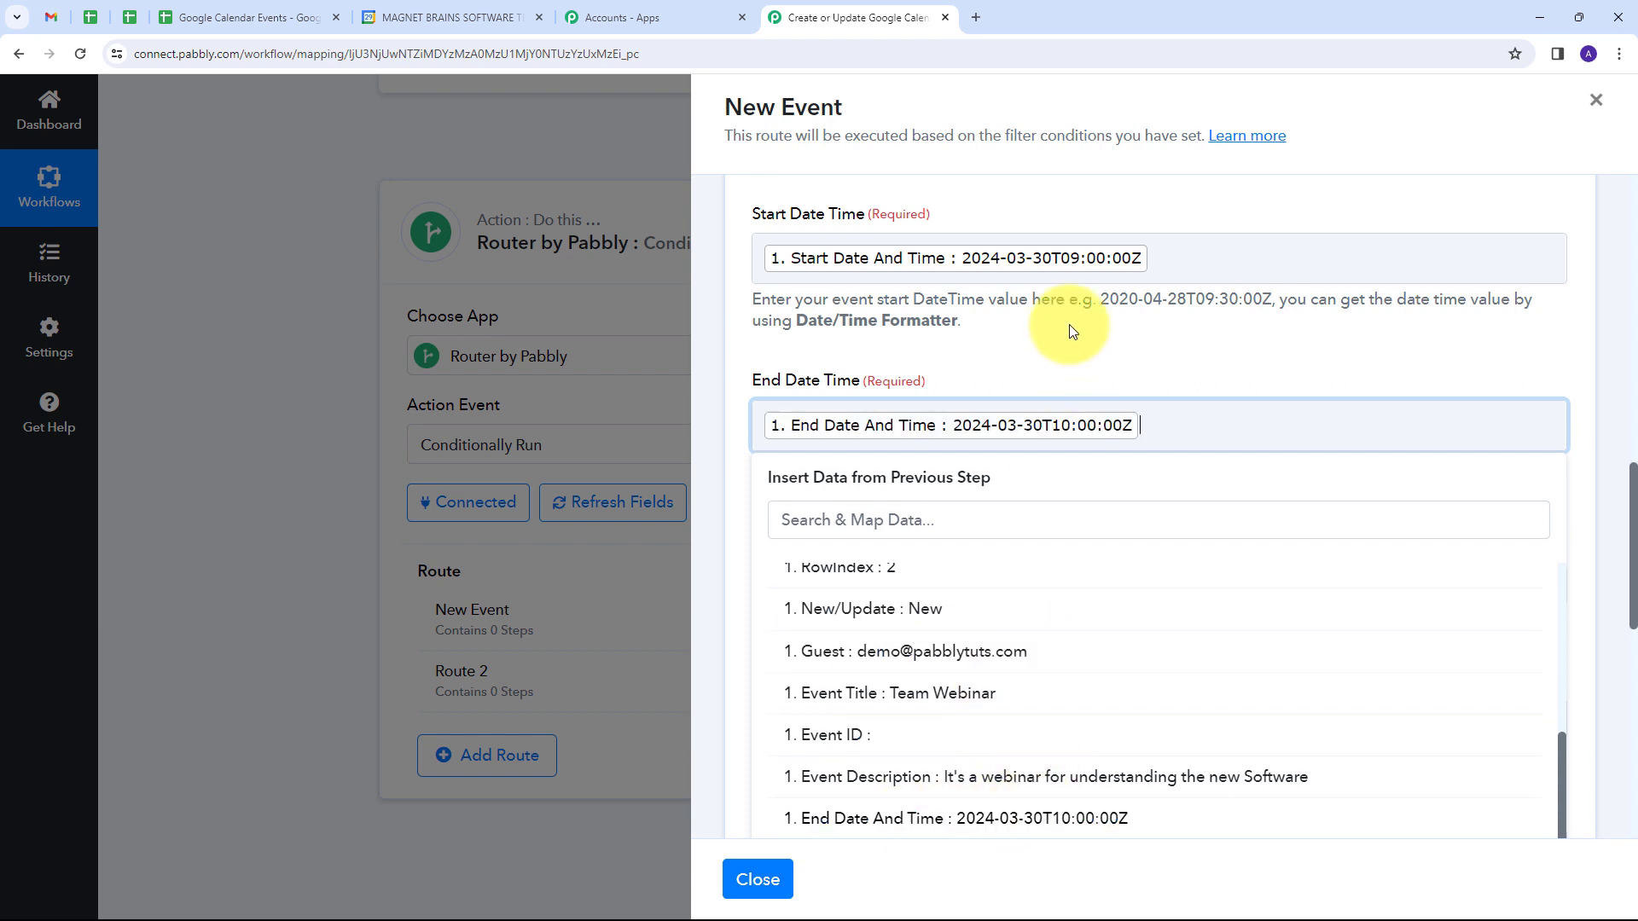
left_click(1072, 331)
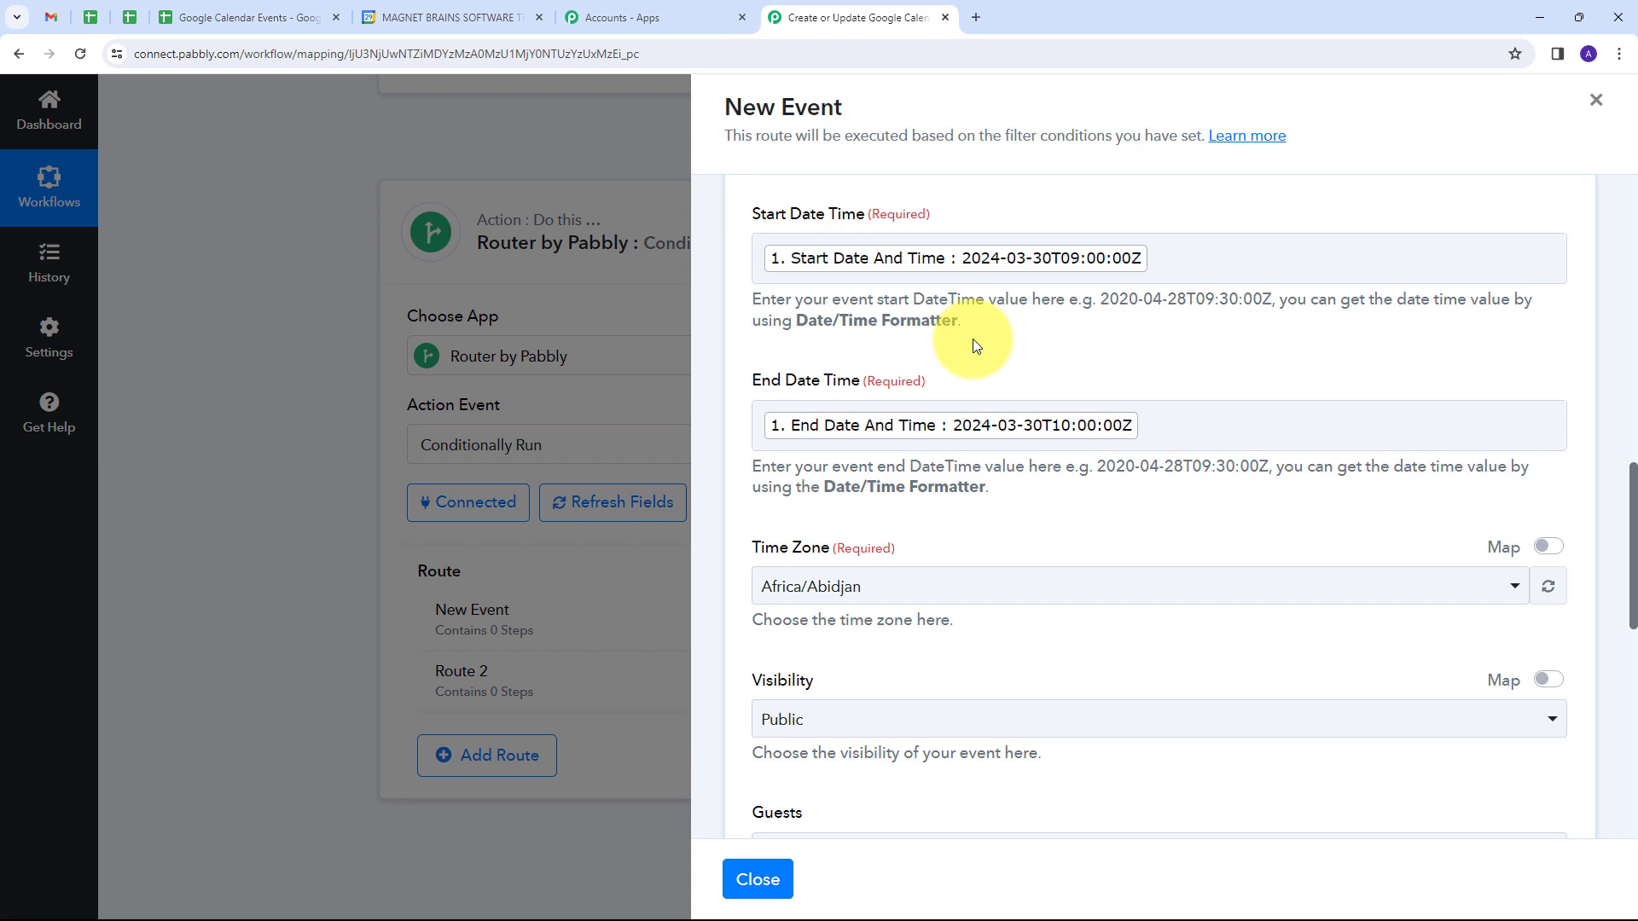
Step: Set the event's time zone to Asia/Kolkata
scroll(972, 339, "down", 1)
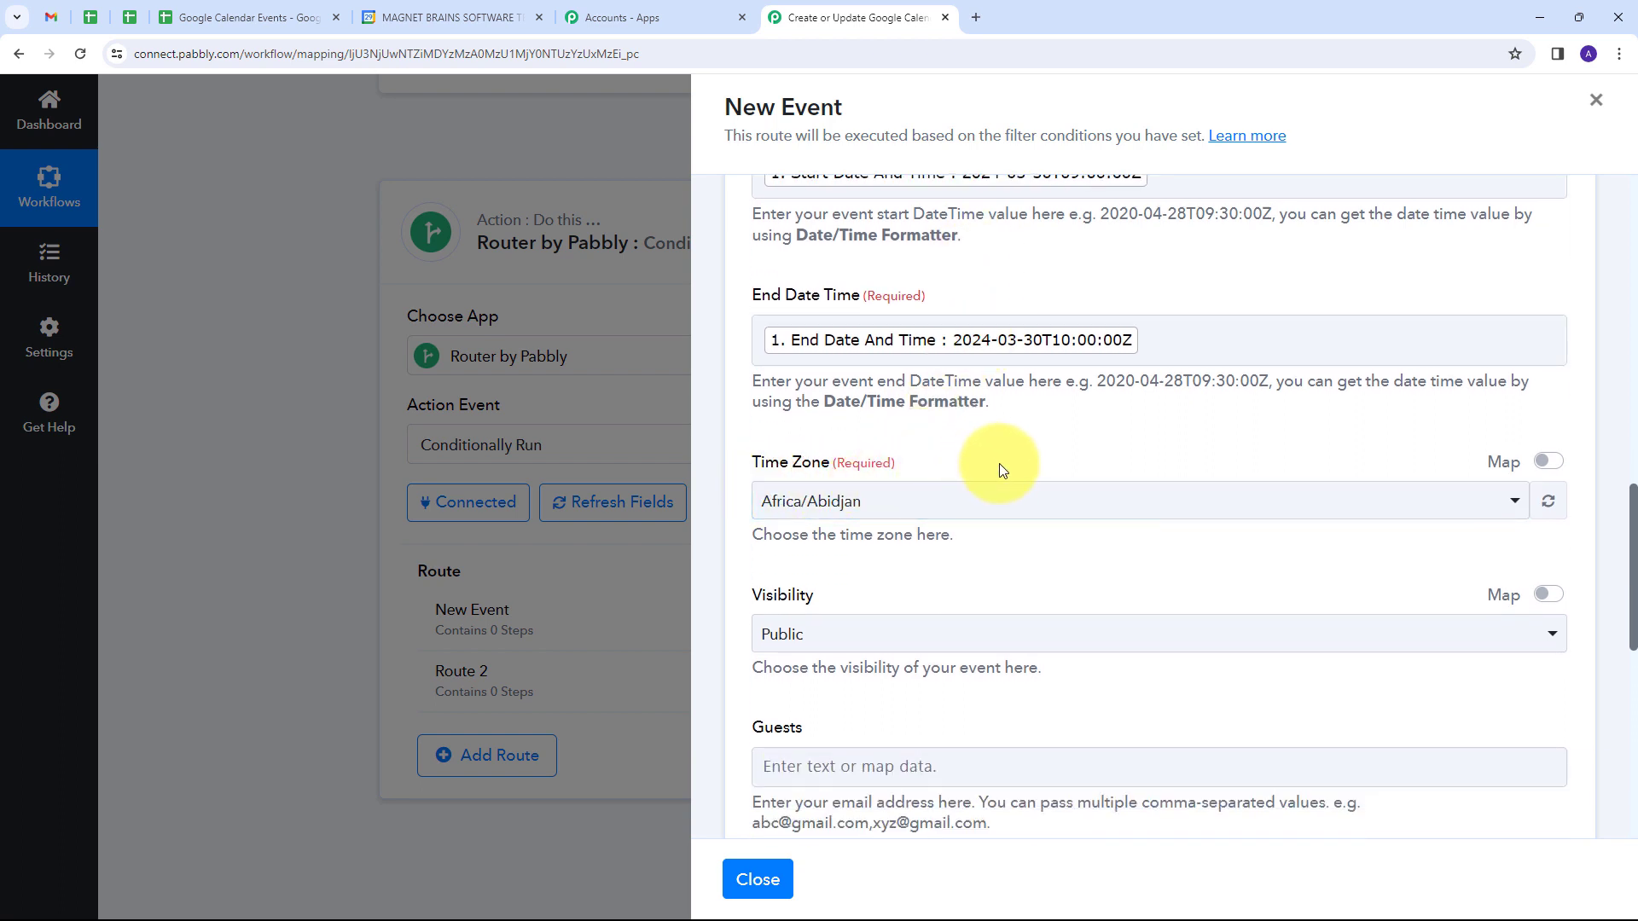
scroll(968, 469, "up", 1)
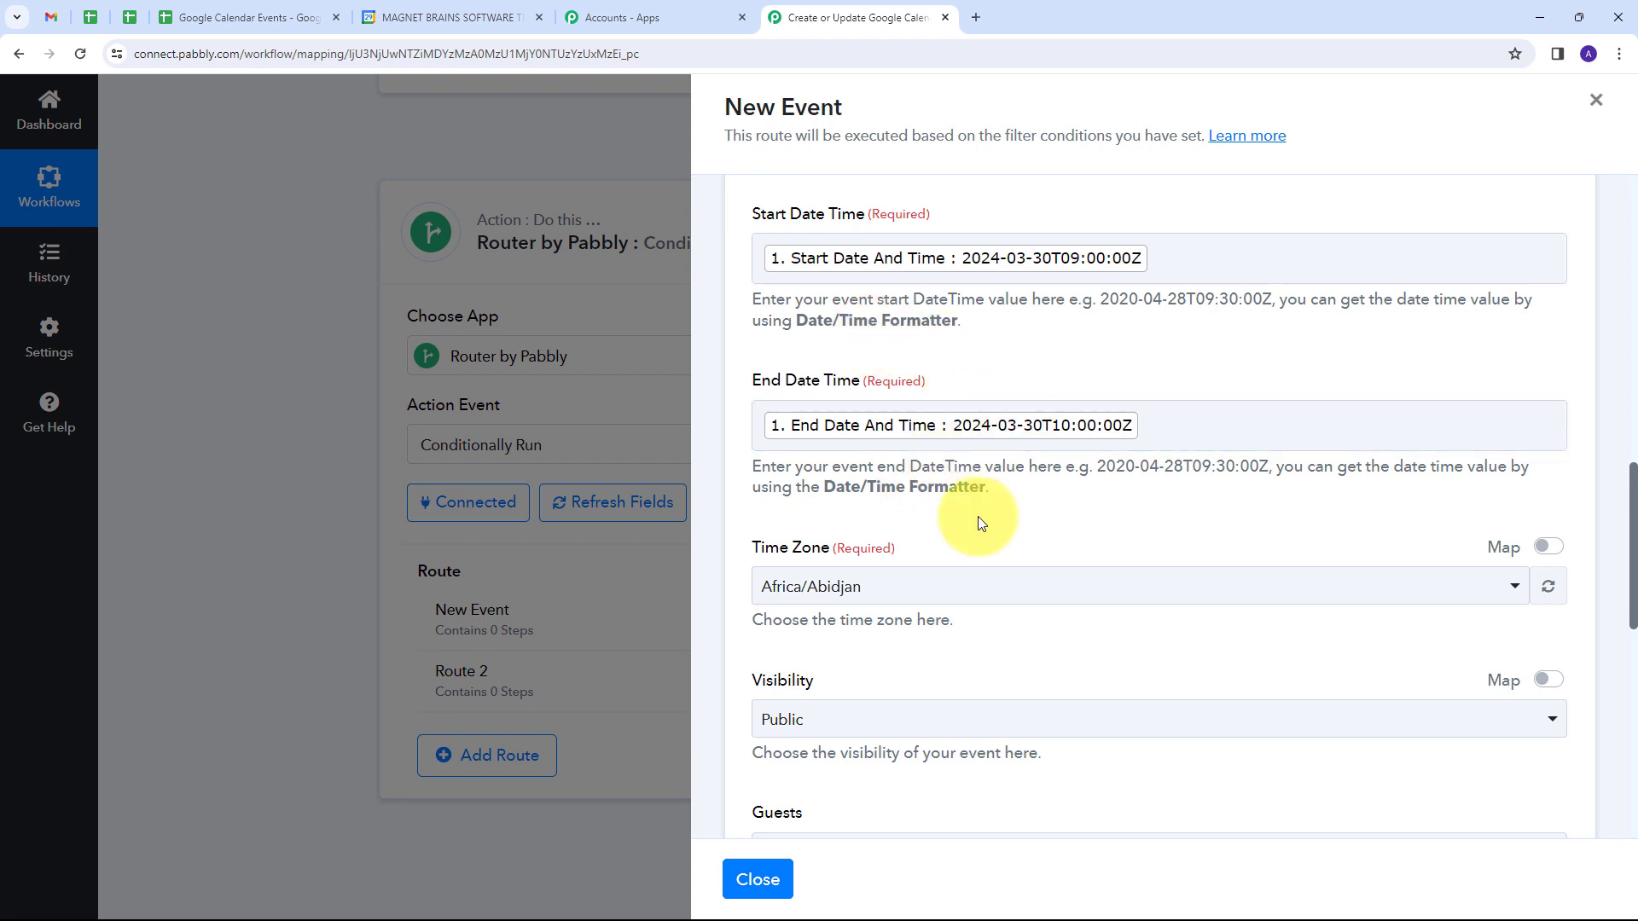
scroll(1073, 384, "down", 1)
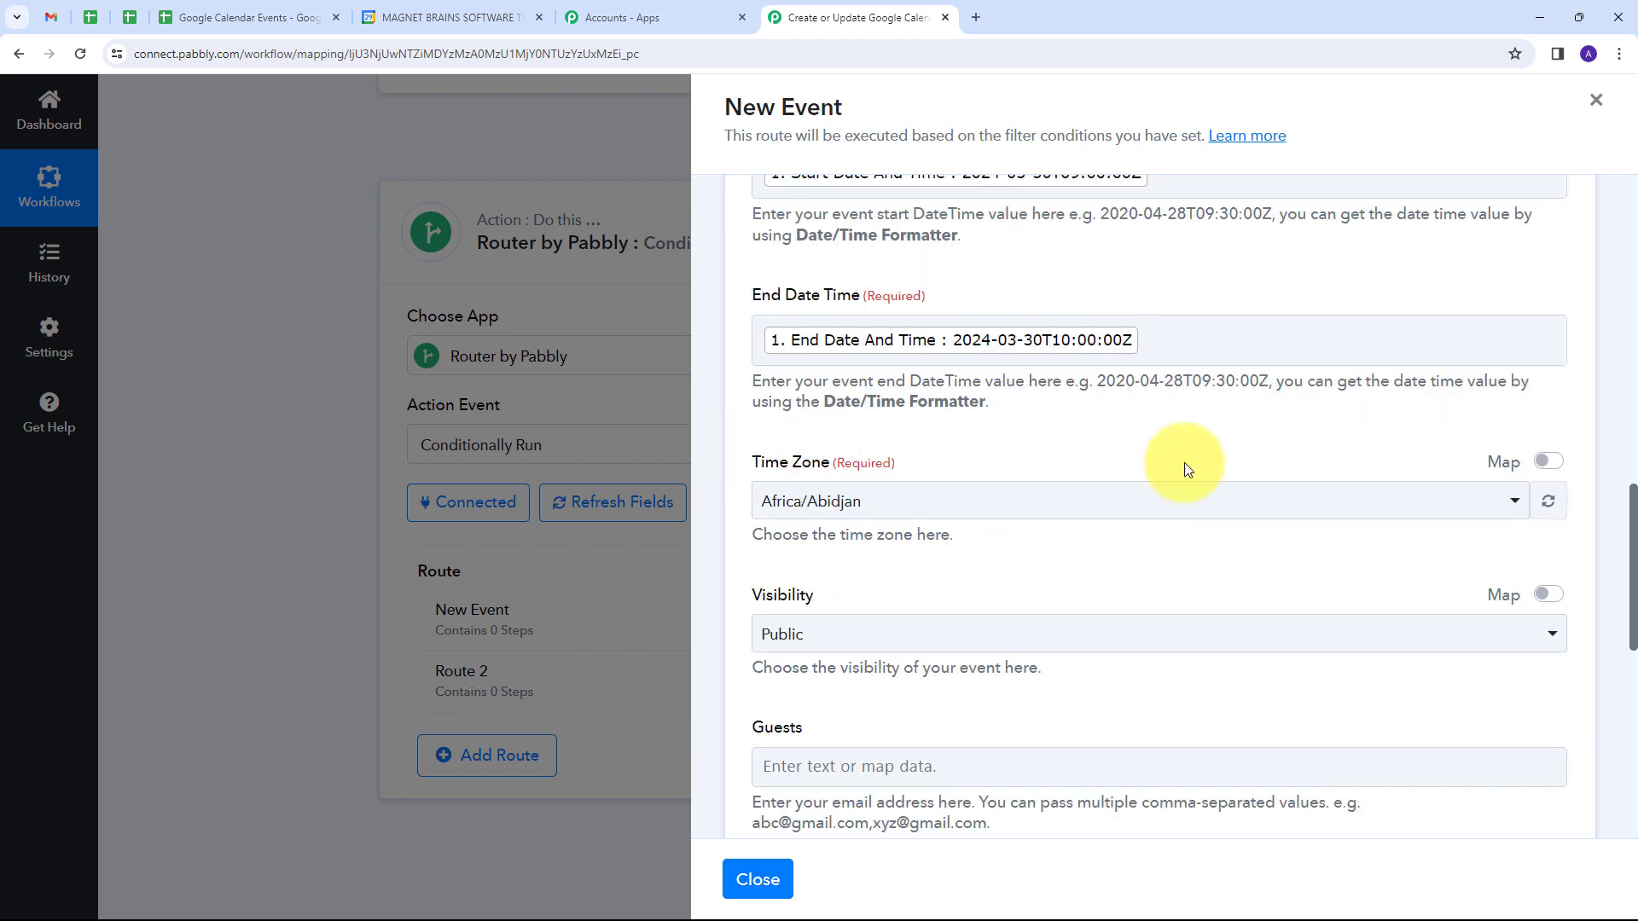
left_click(1065, 506)
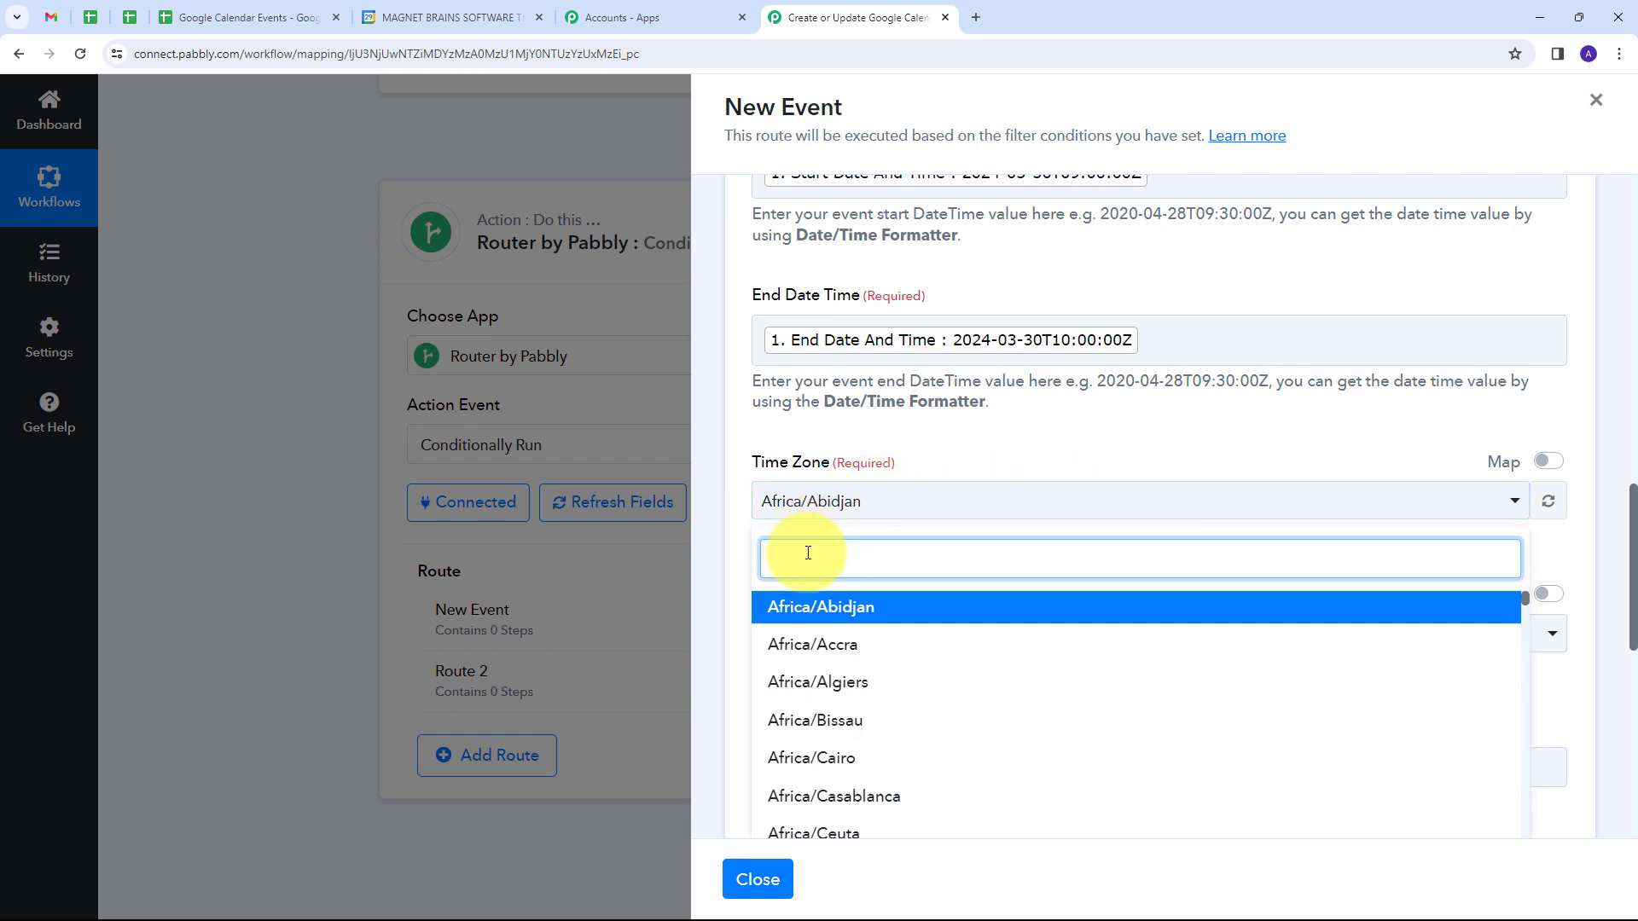
type("kol")
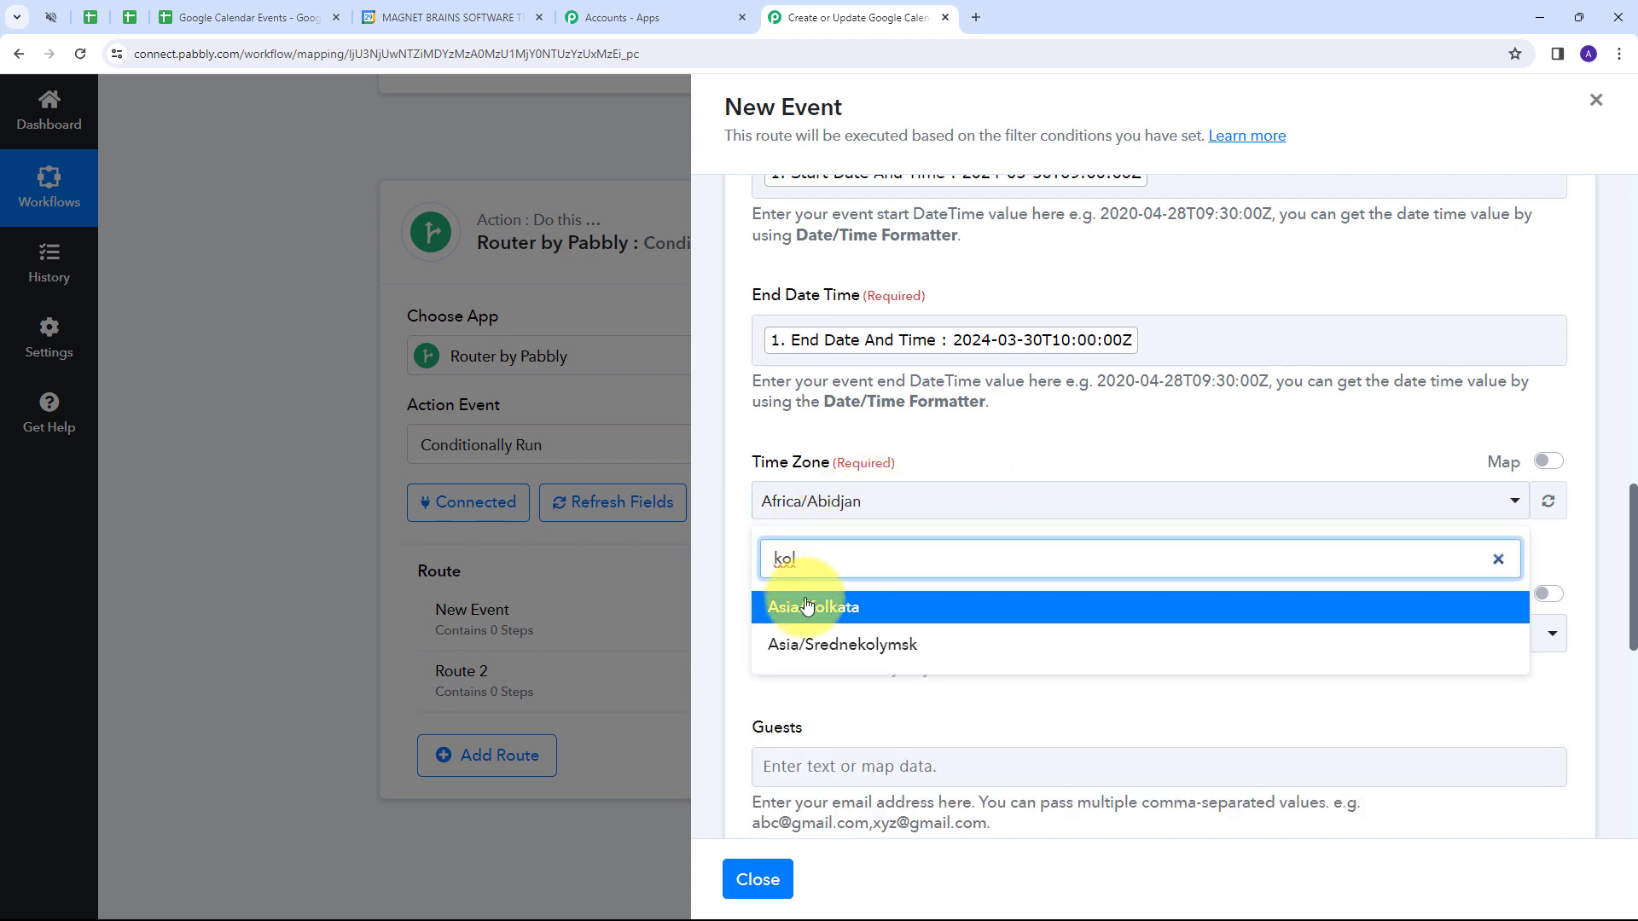
left_click(824, 611)
scroll(946, 560, "up", 2)
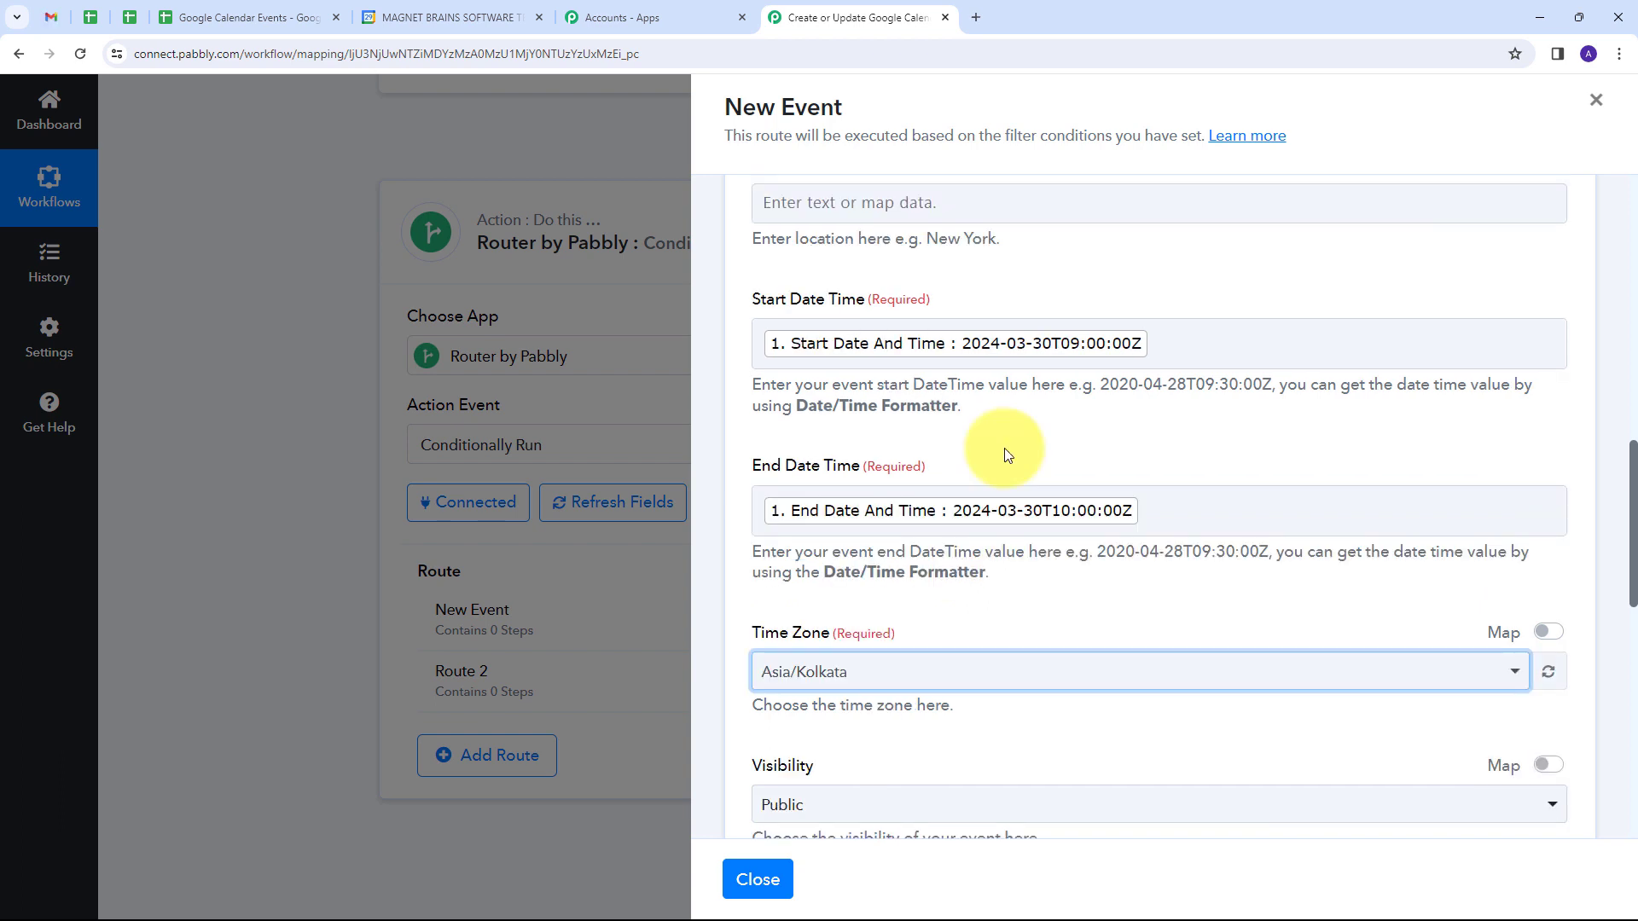
Step: Map the event's Guests to the Guest value from the Google Sheets trigger step
scroll(896, 427, "down", 6)
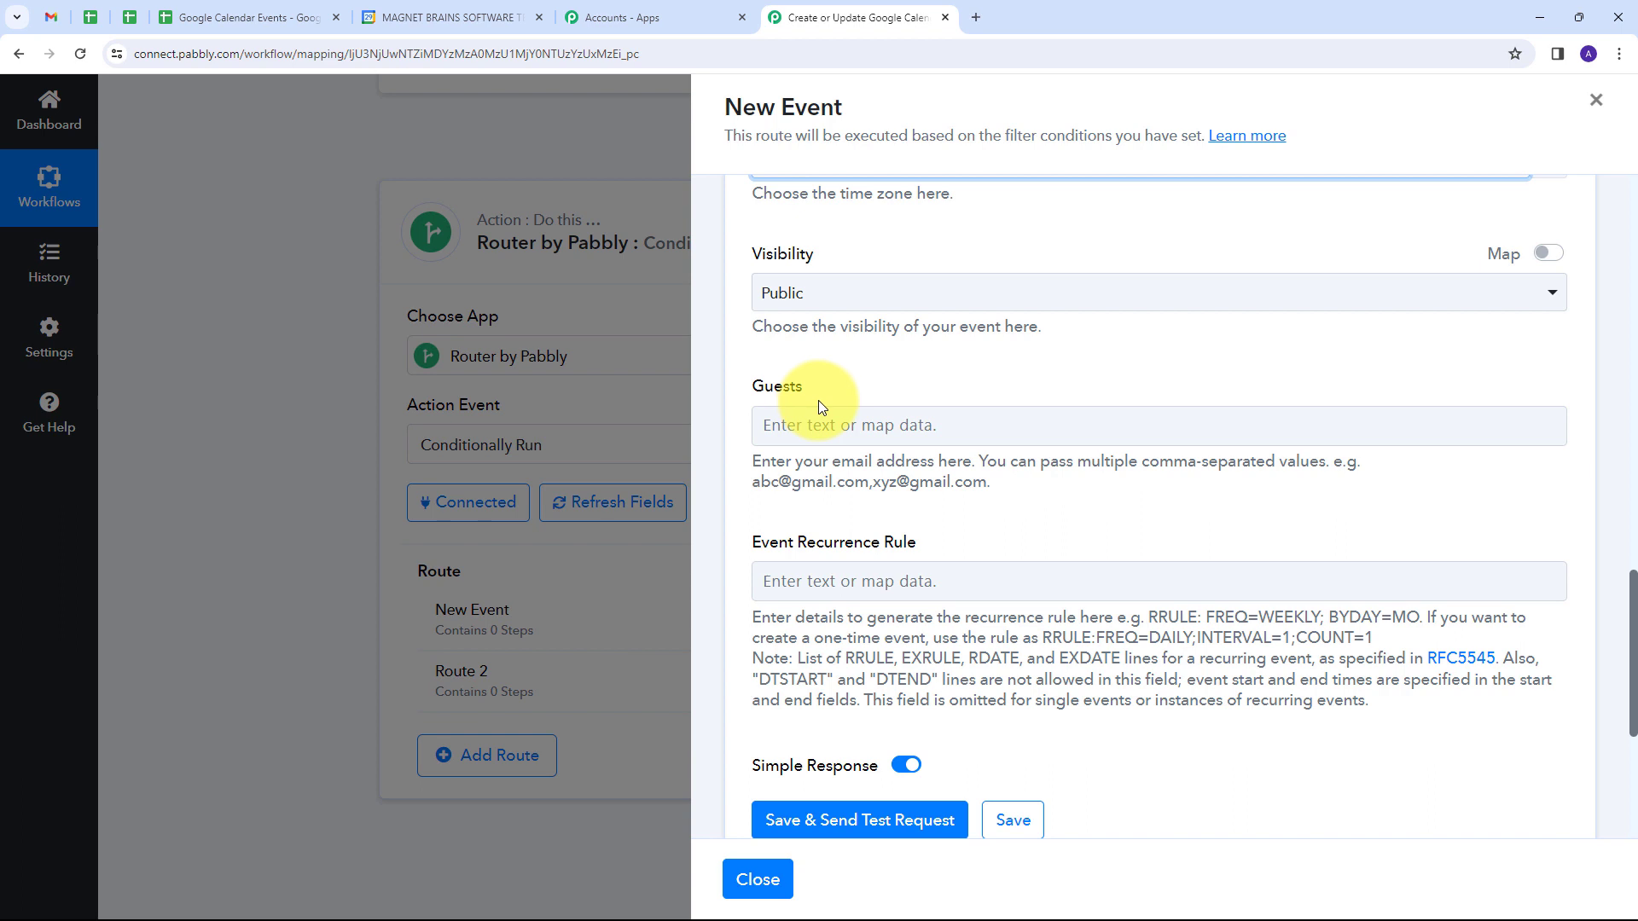
left_click(821, 418)
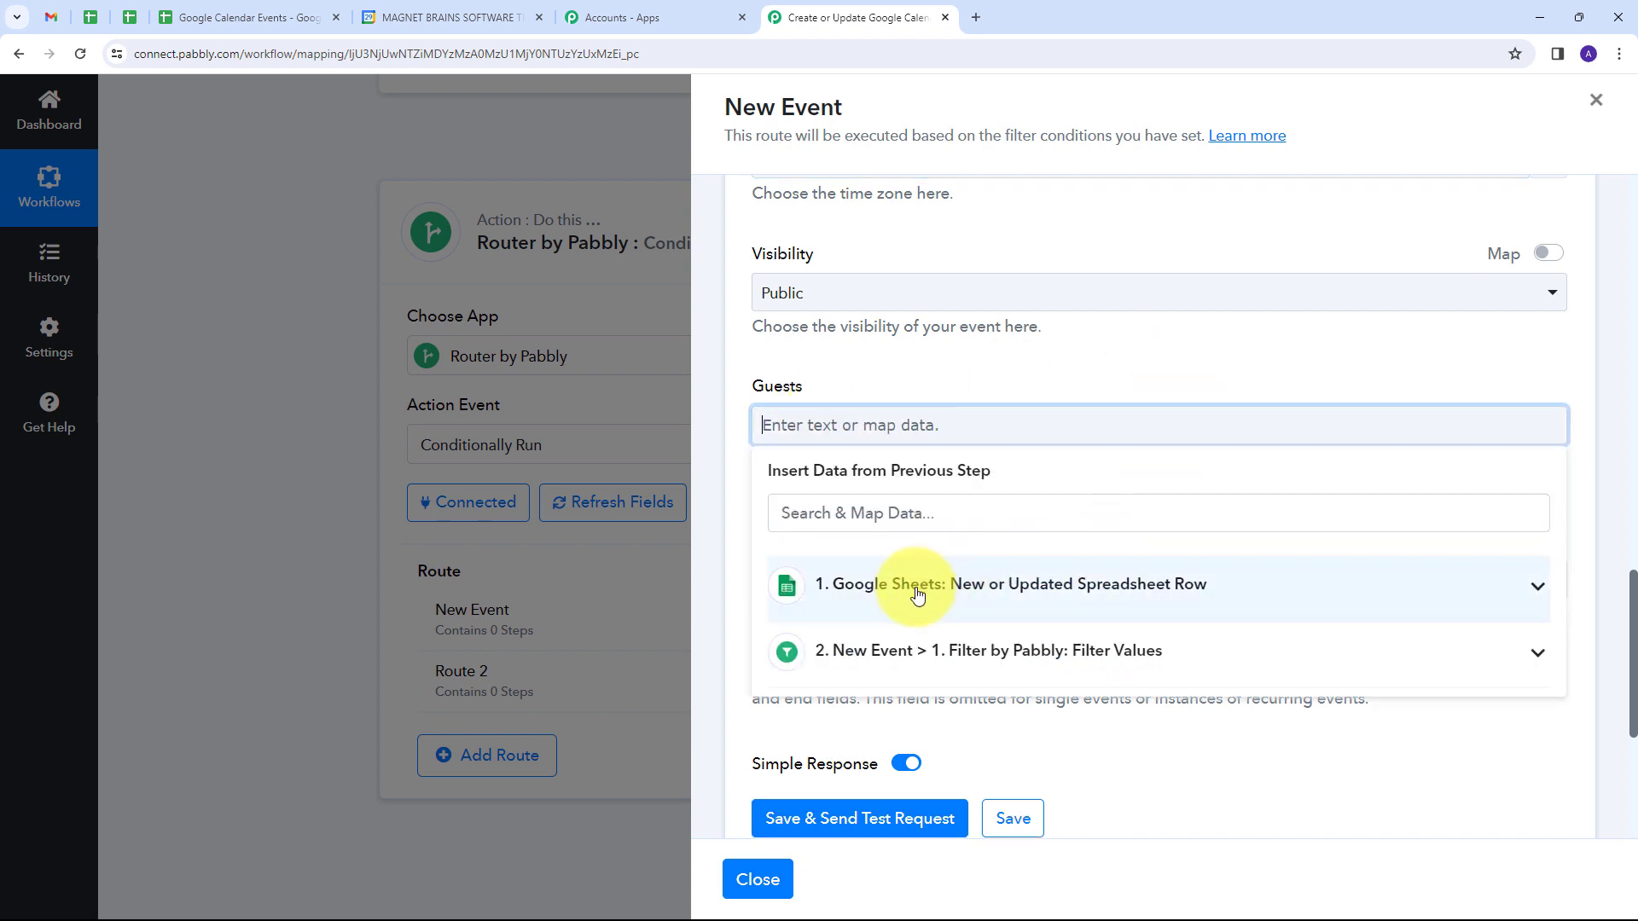
left_click(1026, 593)
scroll(933, 640, "down", 5)
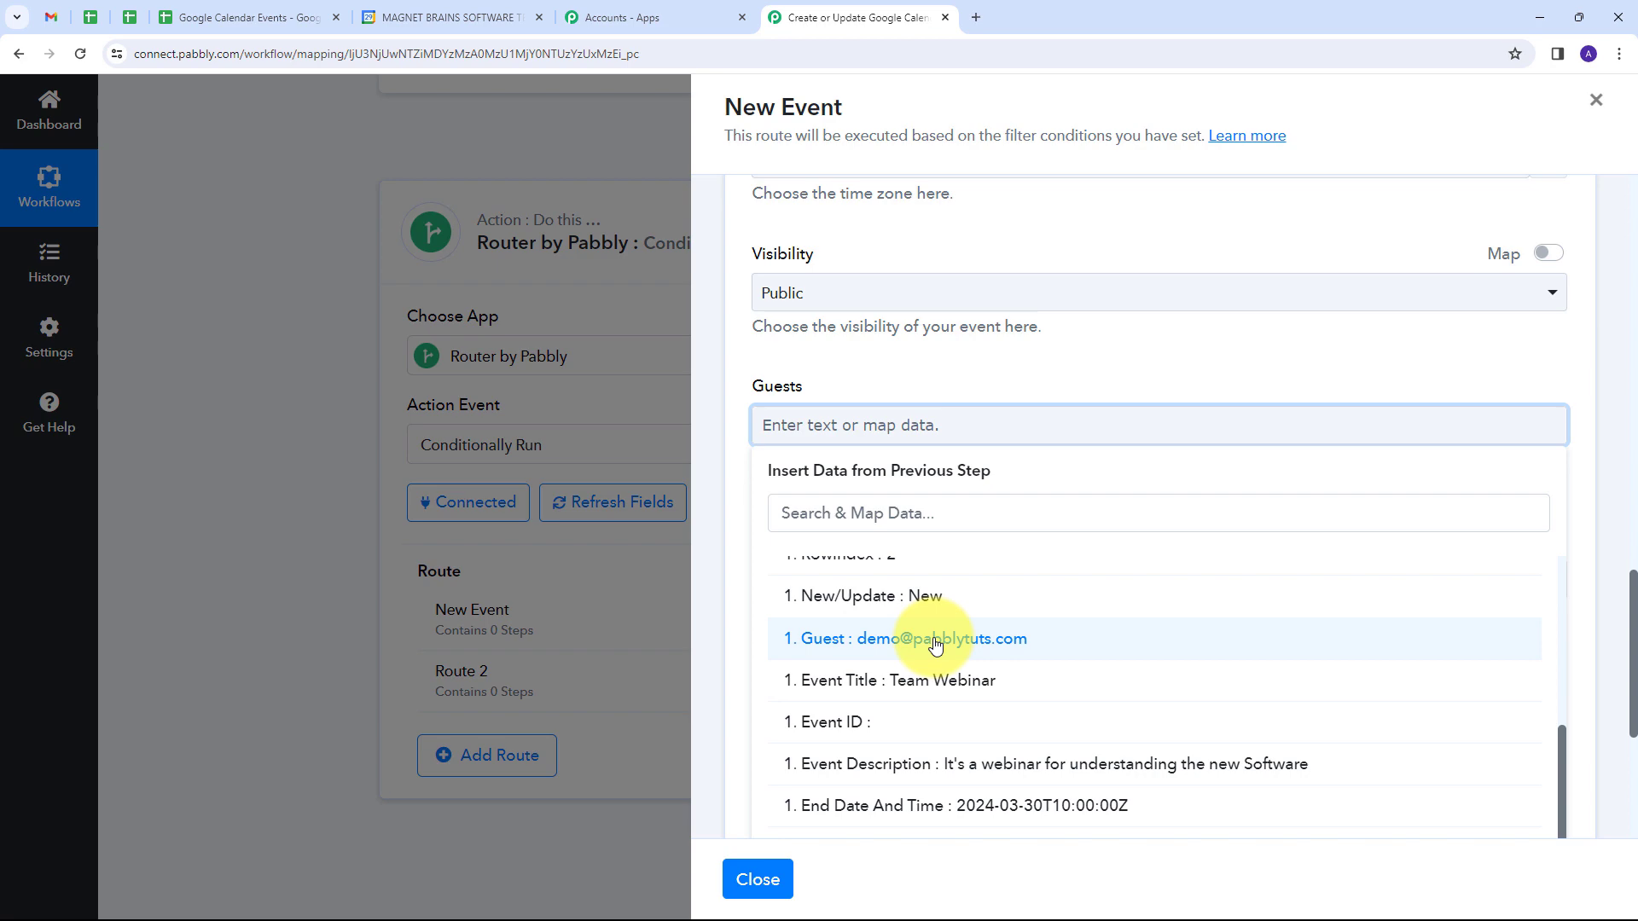
left_click(935, 645)
left_click(998, 366)
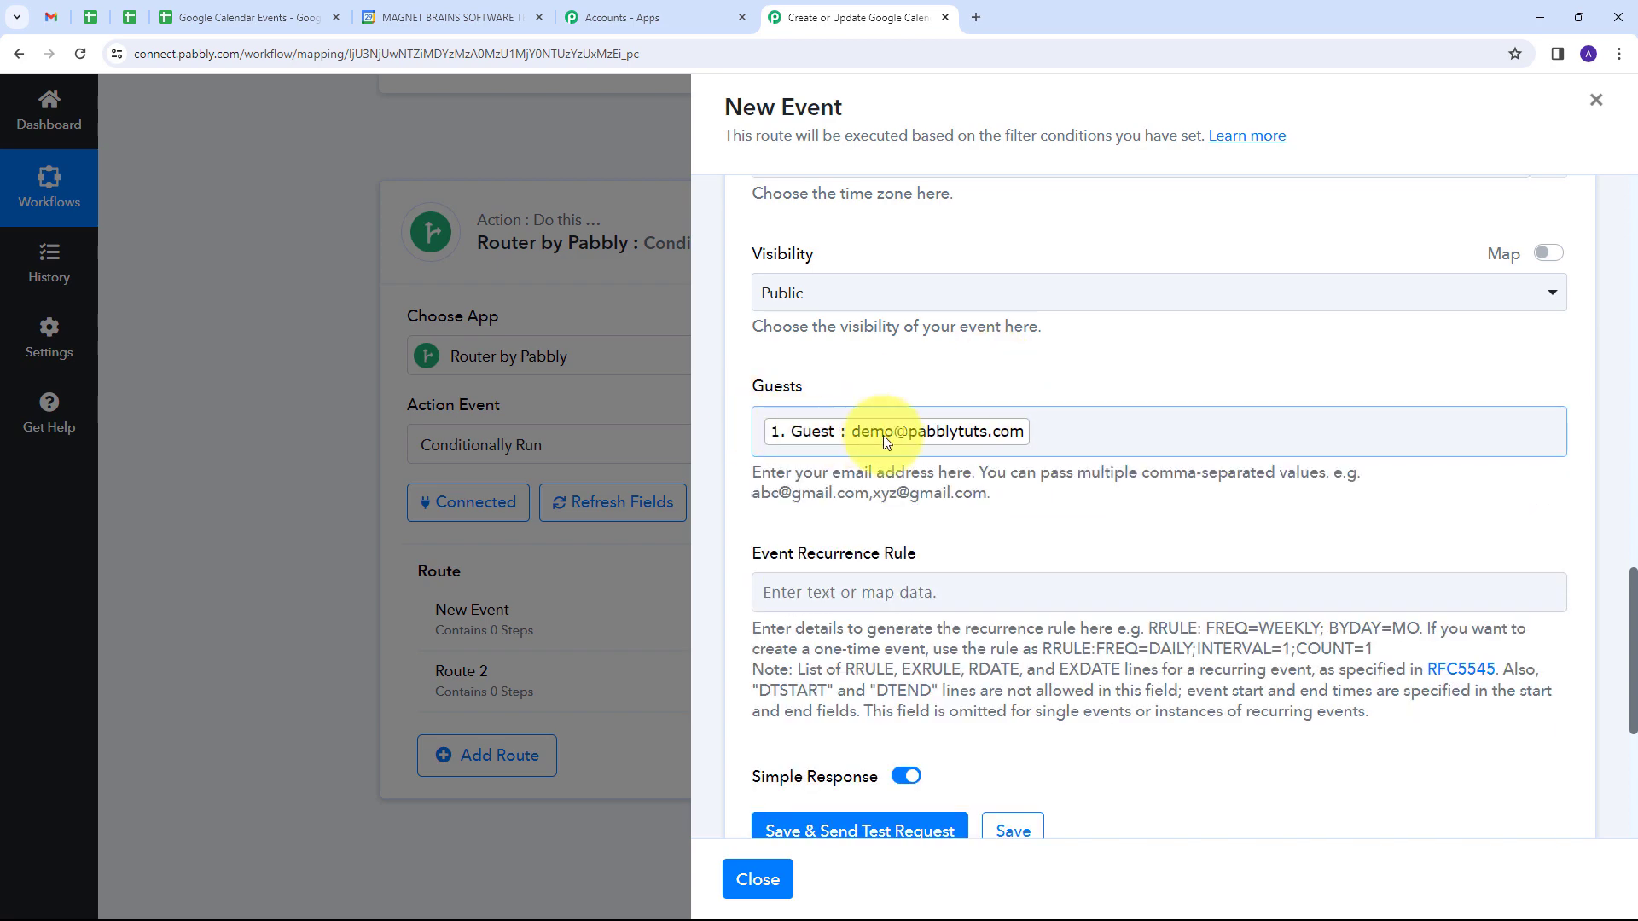
Step: Review the mapped event fields, save the Create an Event action with a test request, and check the response received
scroll(1041, 429, "up", 13)
scroll(1036, 428, "down", 8)
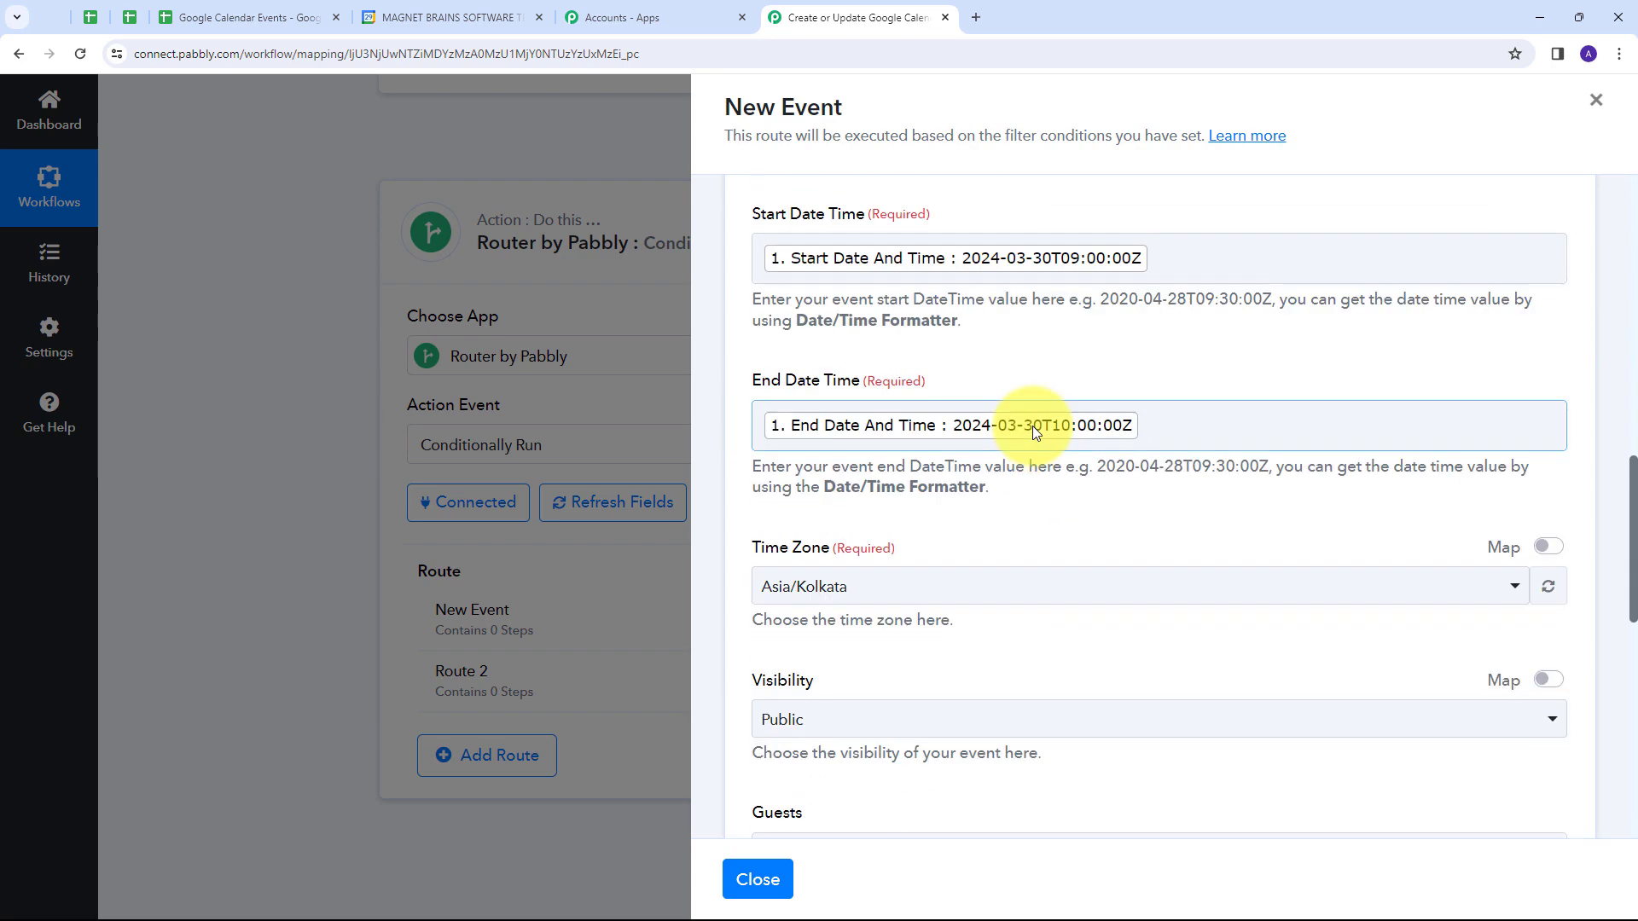
scroll(1032, 426, "down", 7)
scroll(1034, 421, "down", 1)
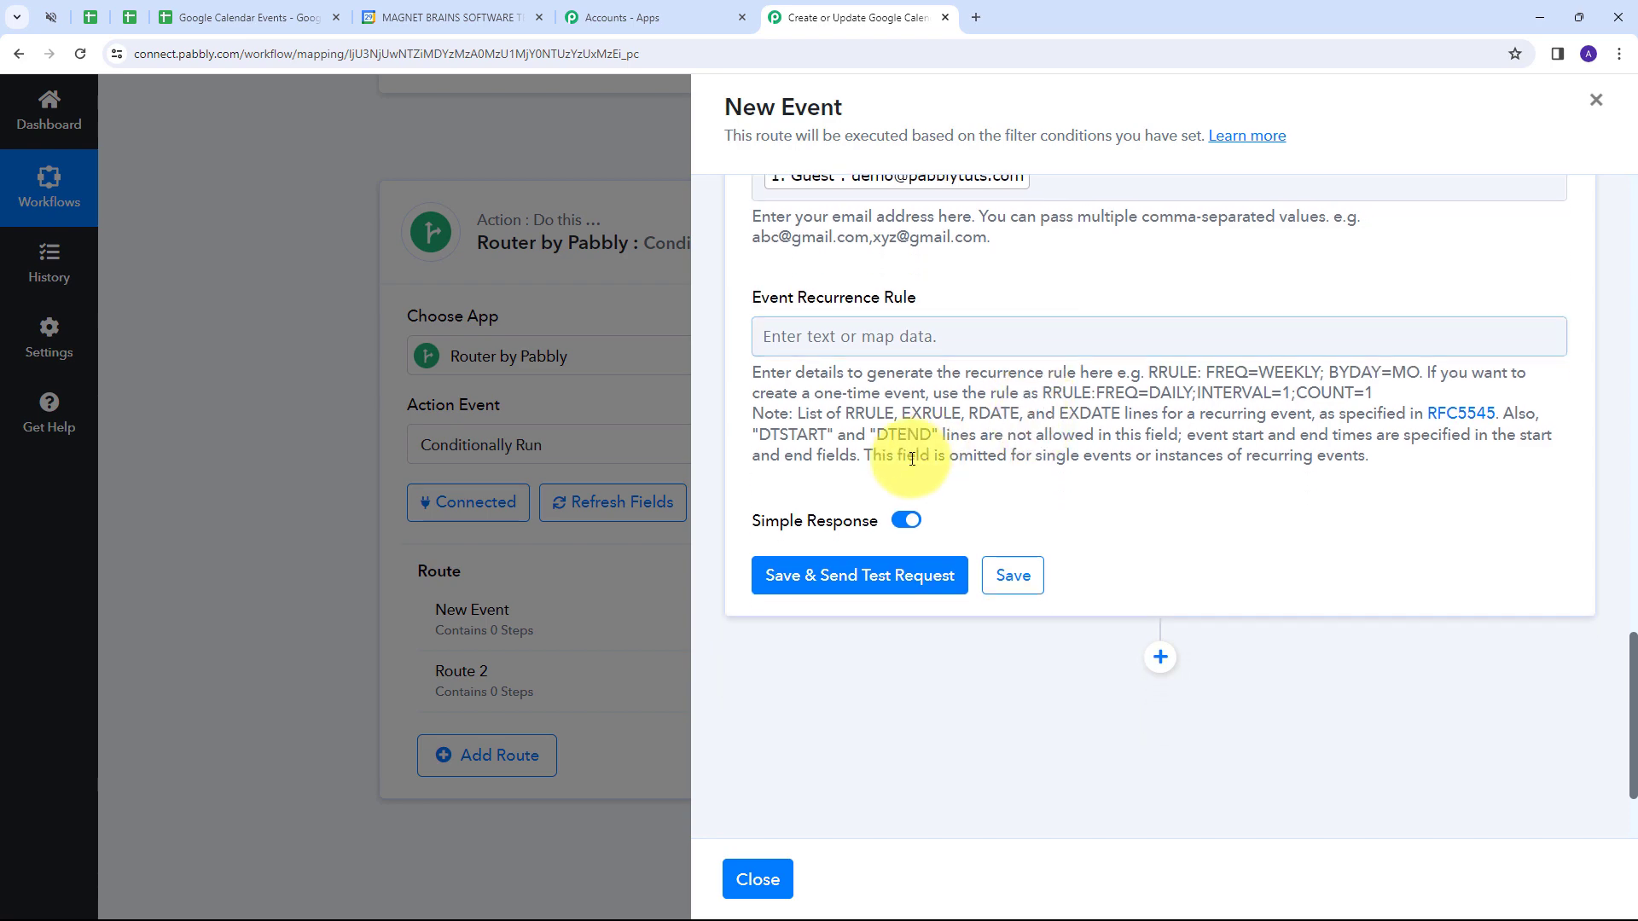
left_click(847, 583)
scroll(1135, 477, "down", 2)
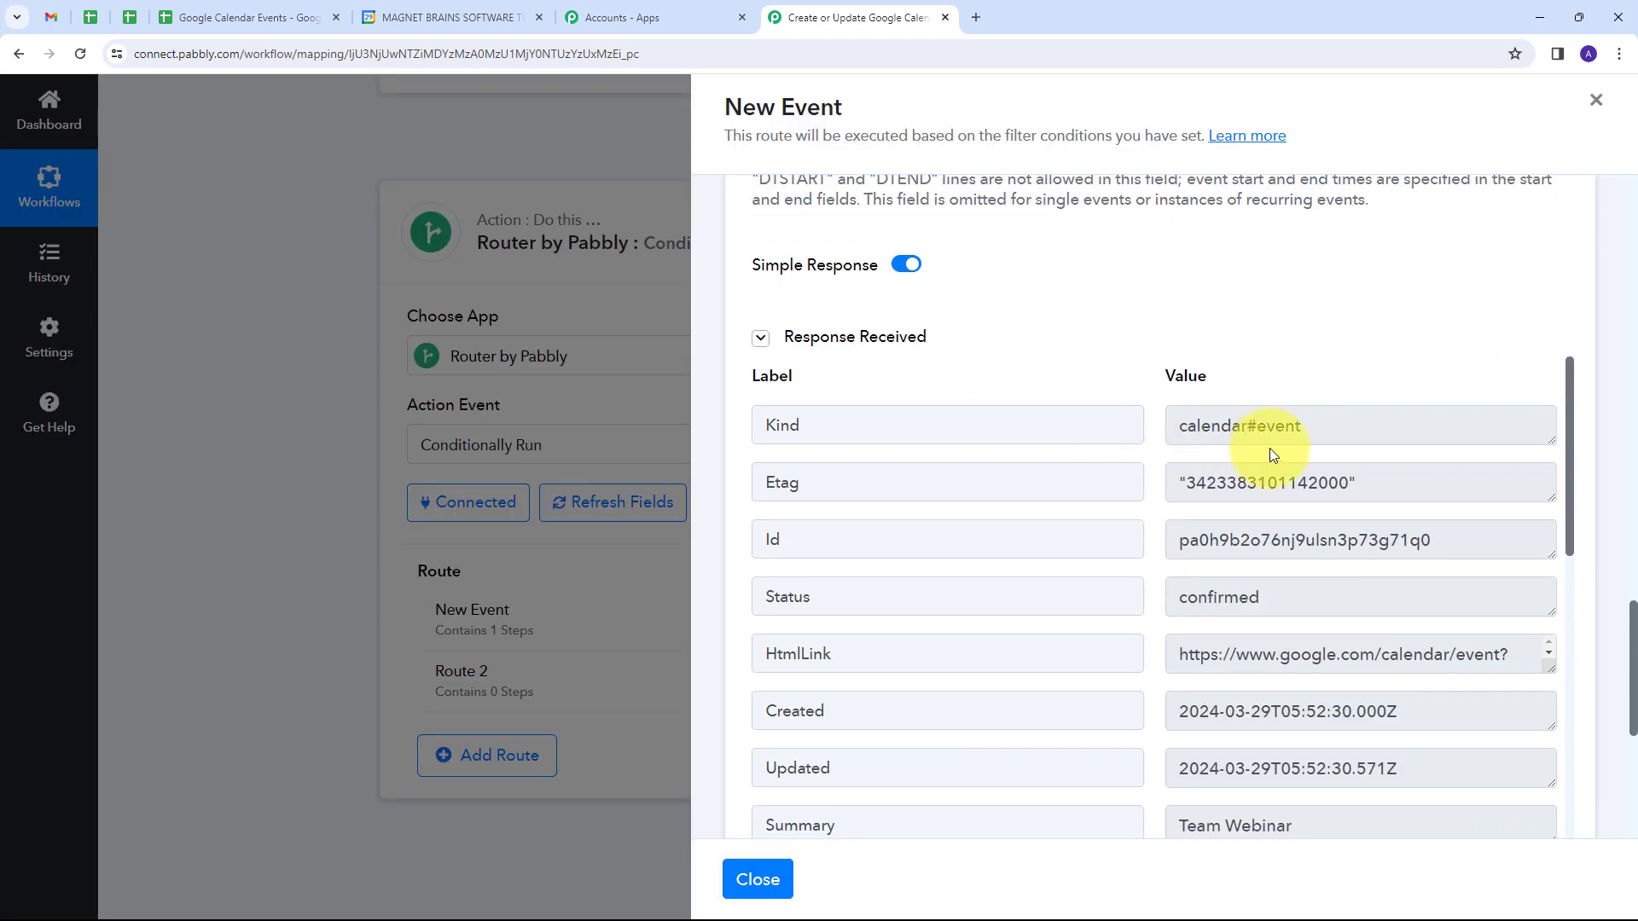
scroll(1270, 448, "down", 1)
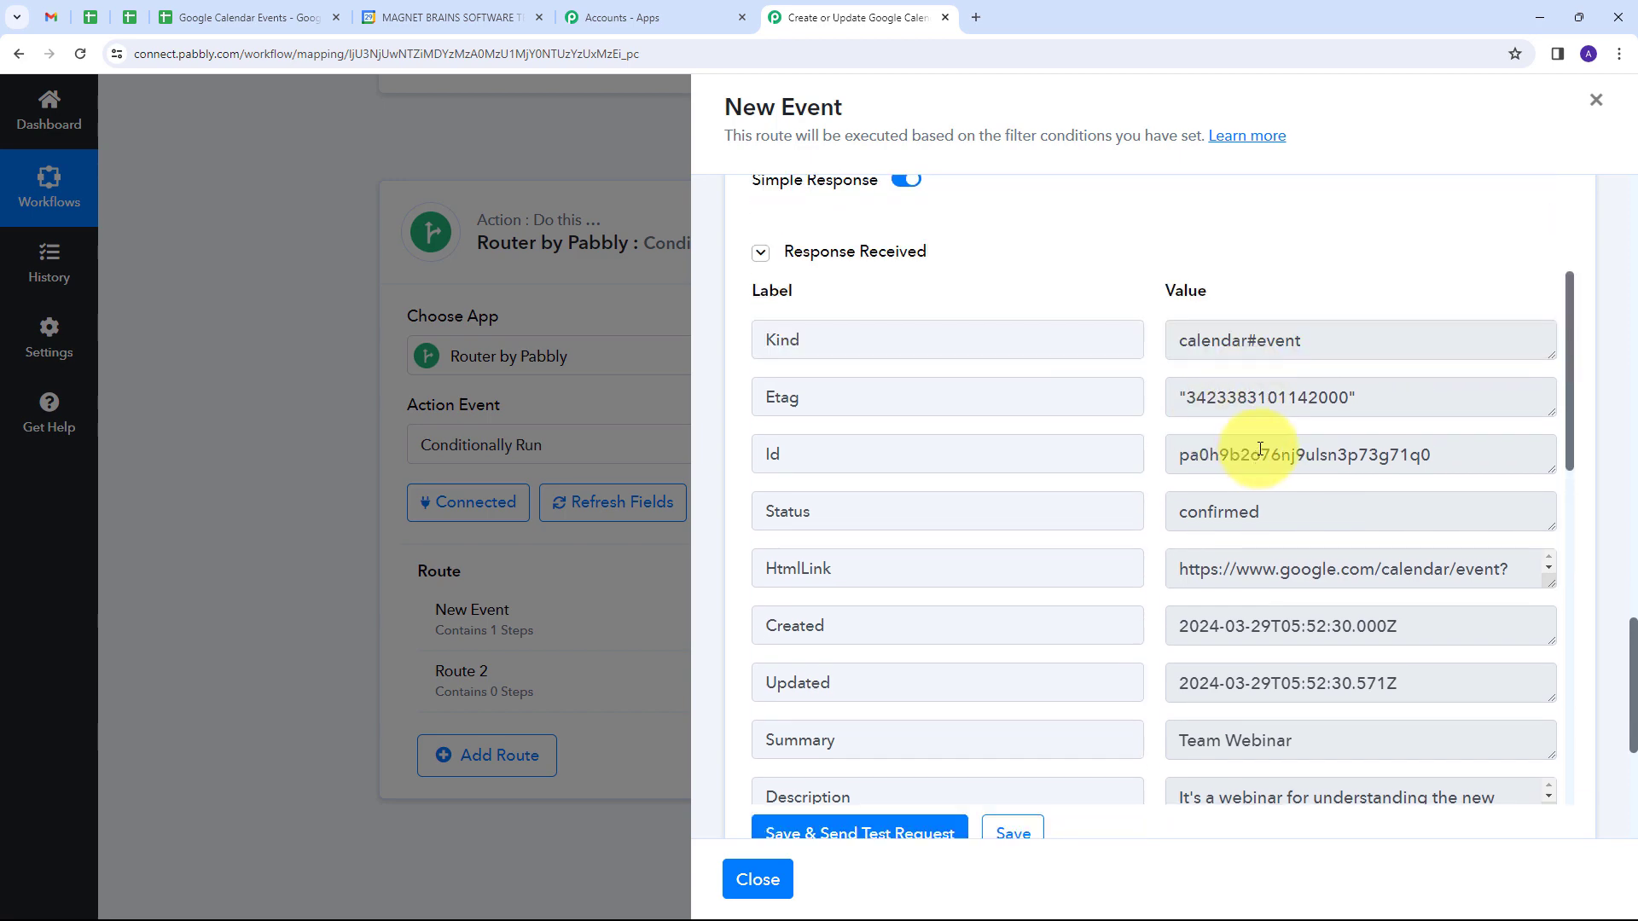
Step: Review the rest of the test response and inspect the Team Webinar event's time, guest and description in Google Calendar
scroll(1260, 449, "down", 10)
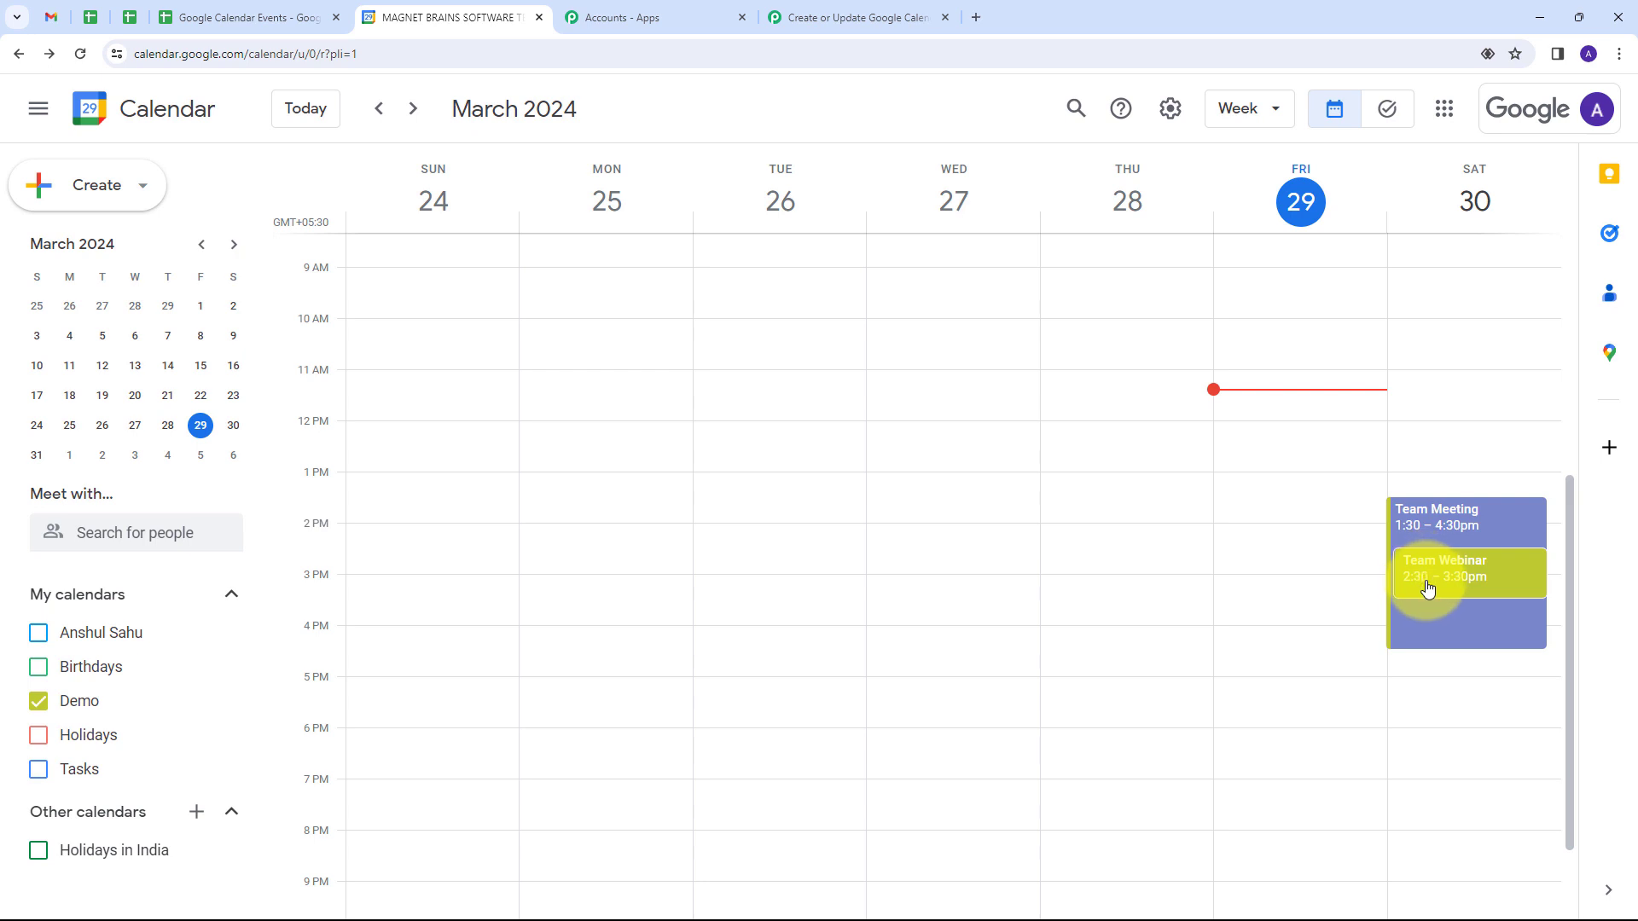
left_click(1469, 572)
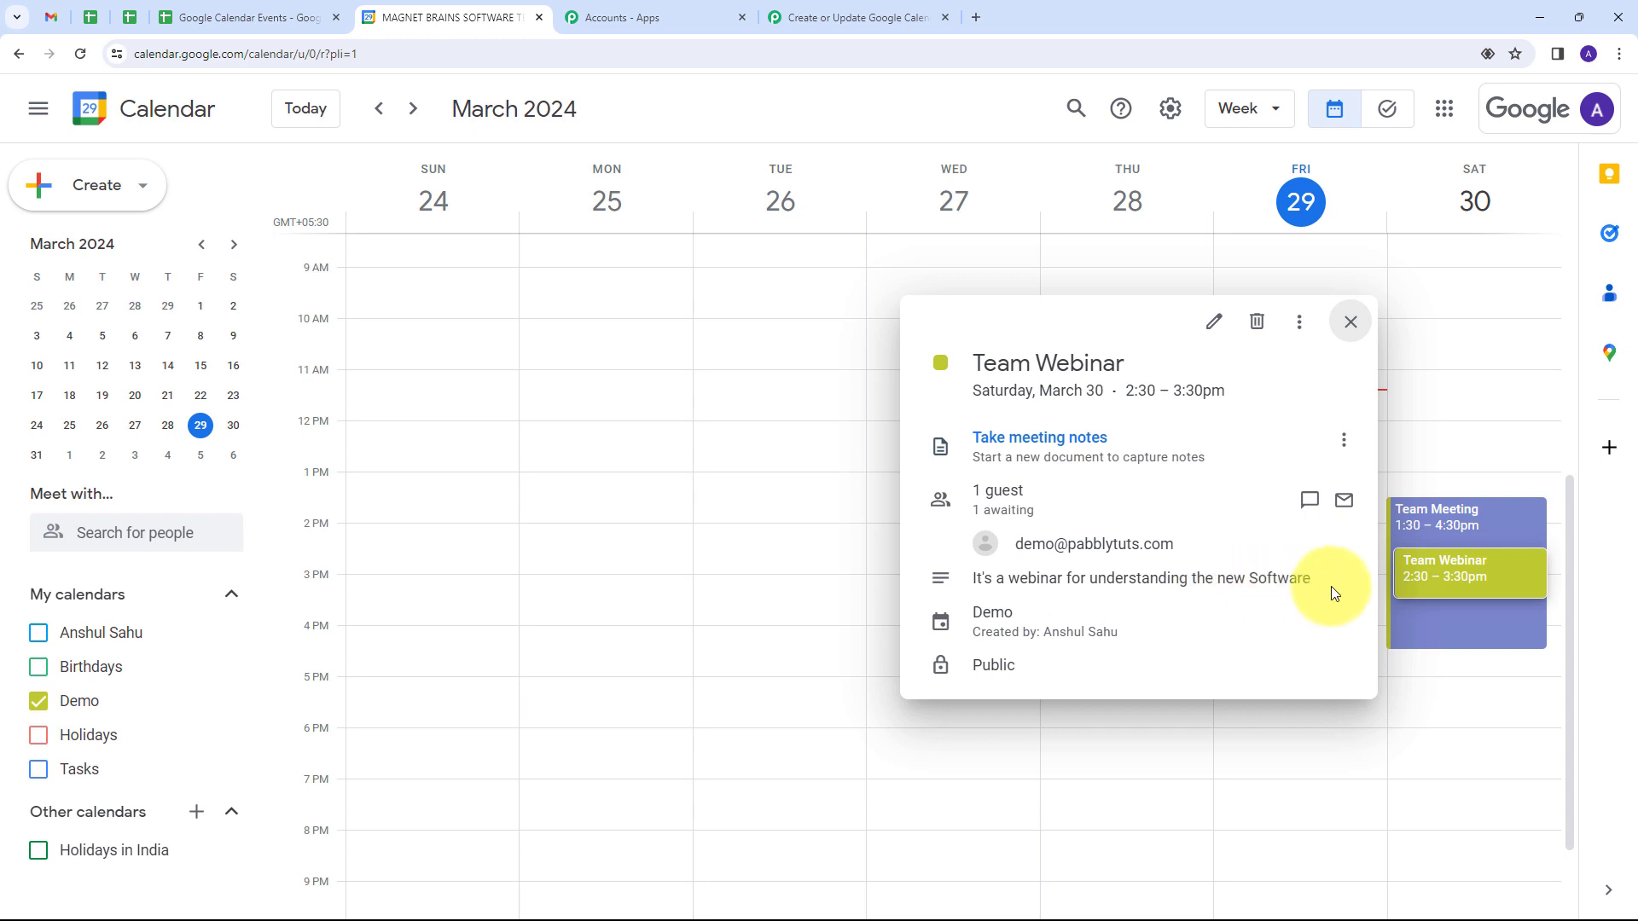
mouse_move(1016, 544)
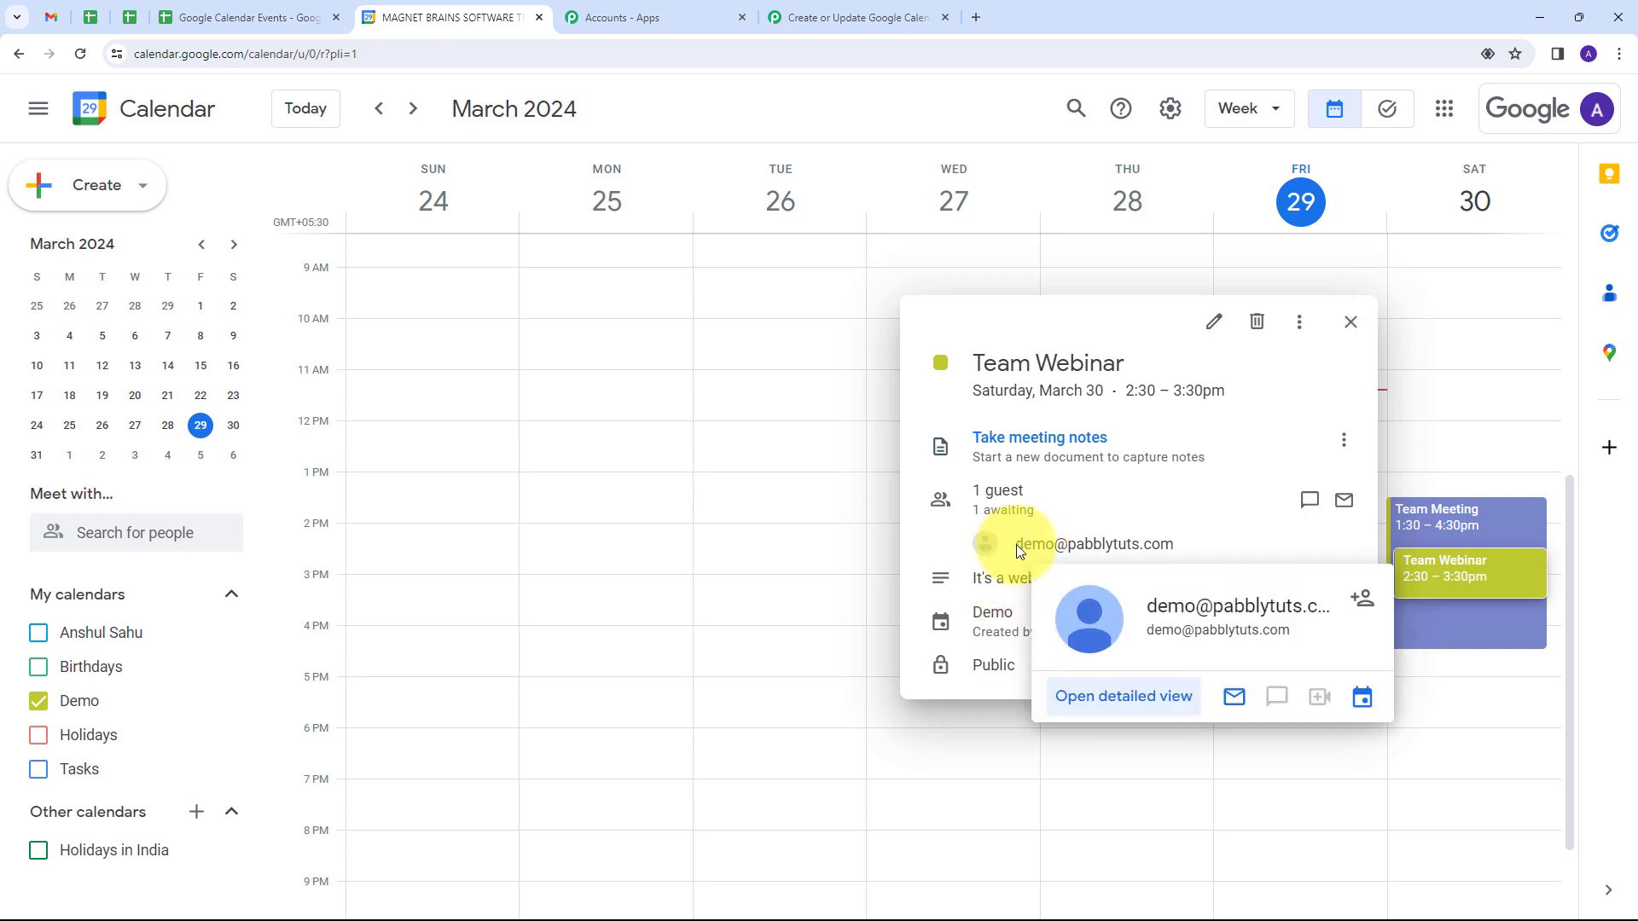
left_click_drag(1016, 544, 1184, 550)
left_click(1232, 534)
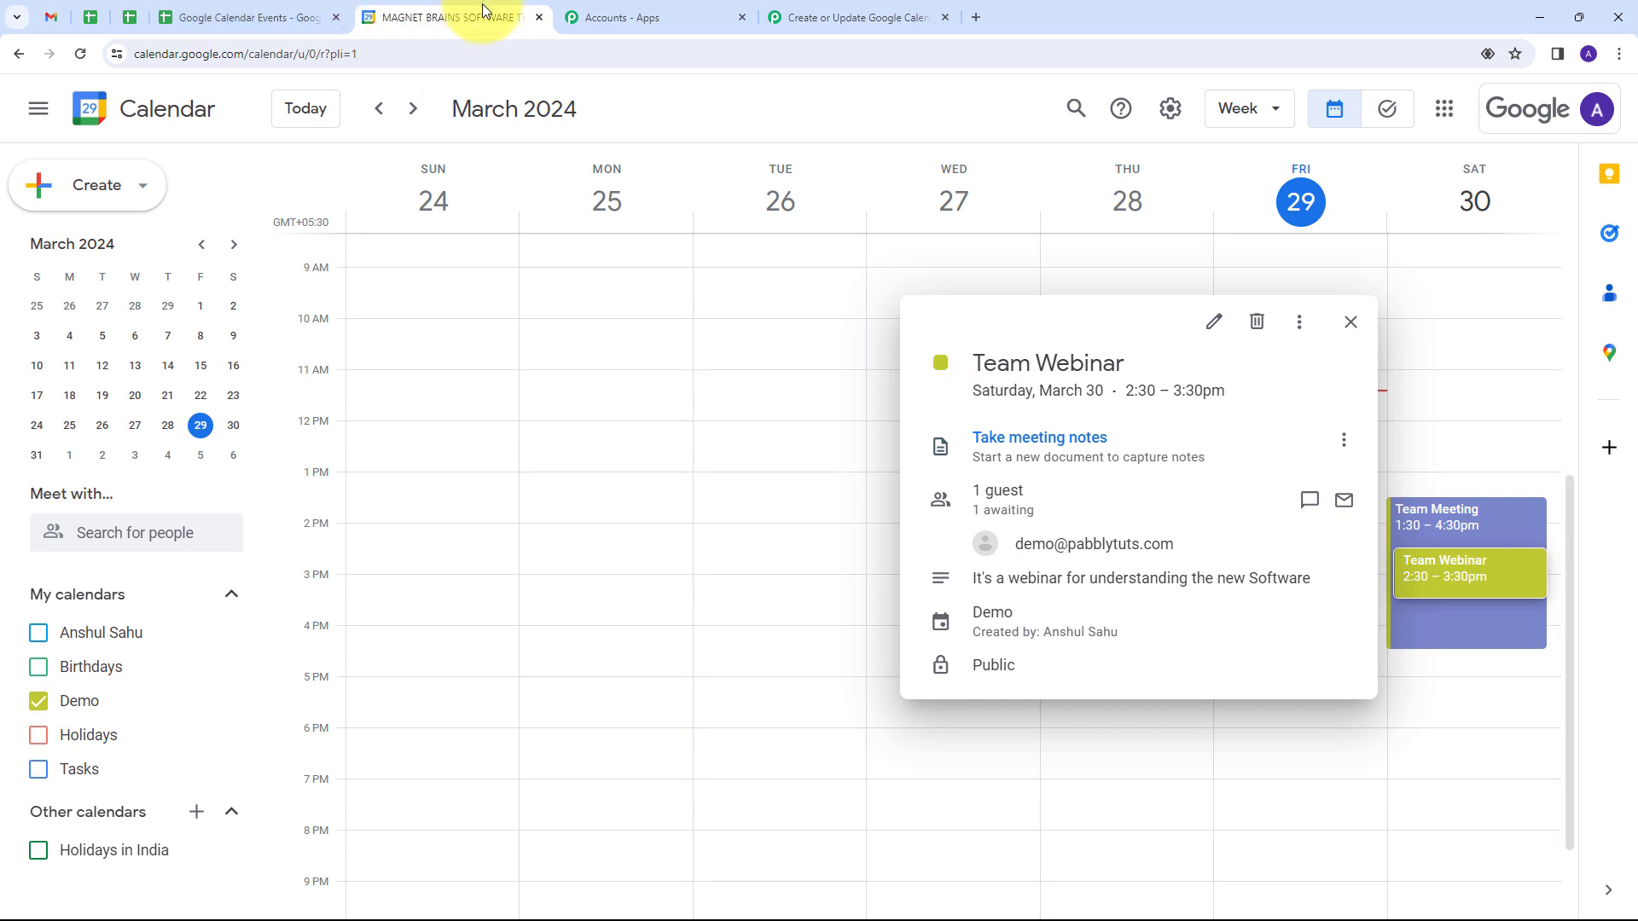
mouse_move(1266, 504)
left_click(1450, 370)
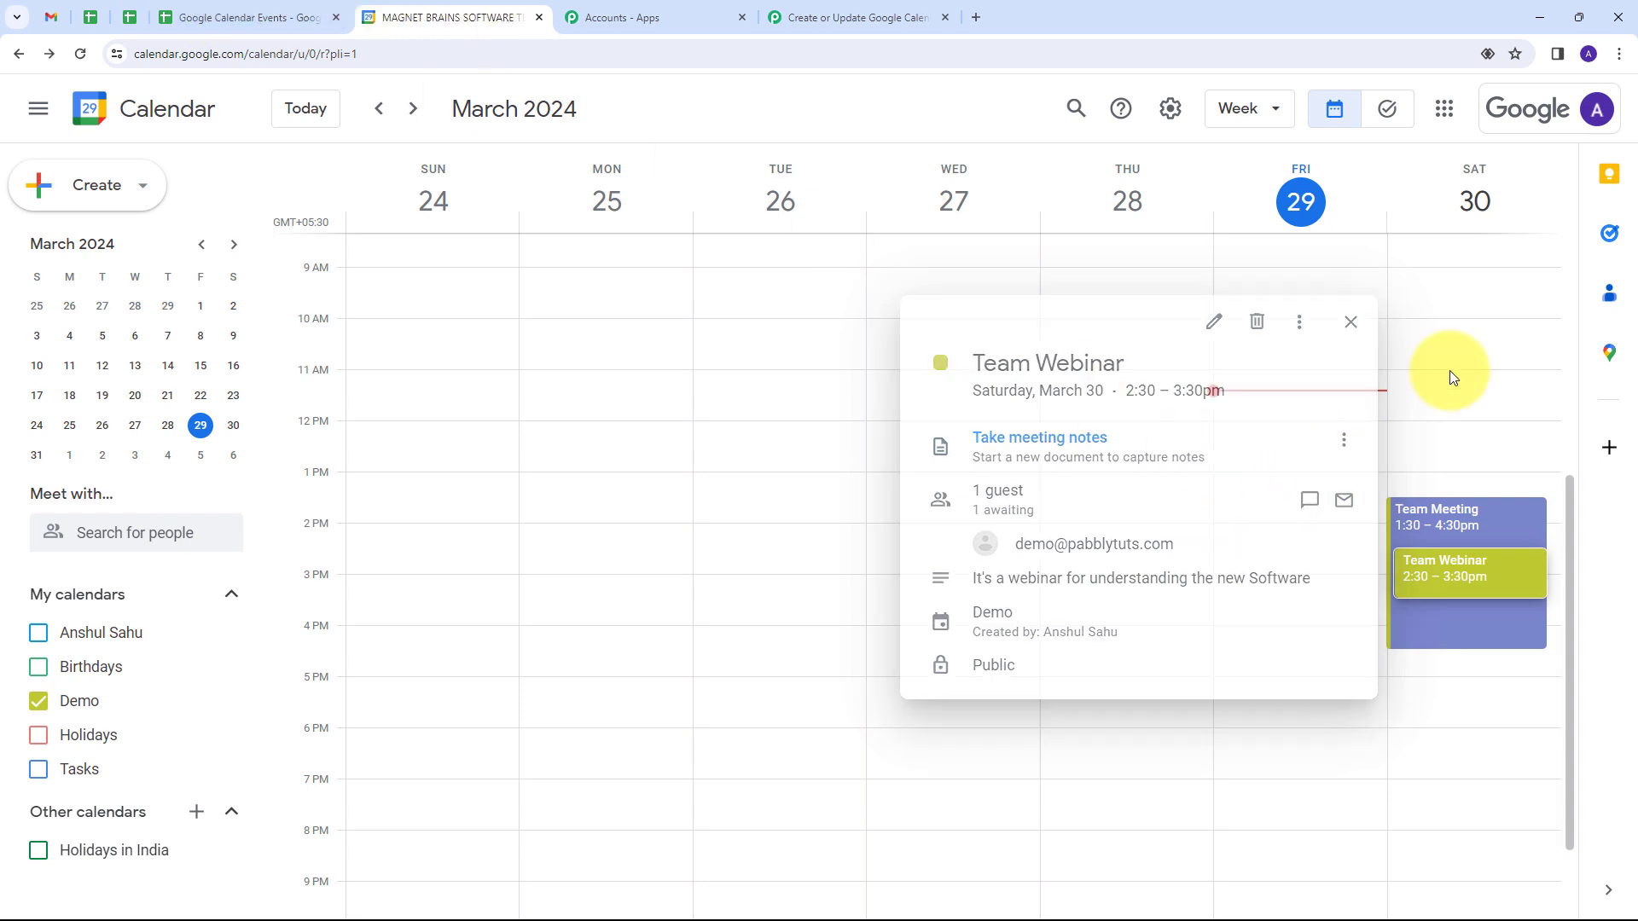
Step: Inspect the details of the Team Meeting event on Saturday, March 30, and close them
scroll(1360, 384, "down", 1)
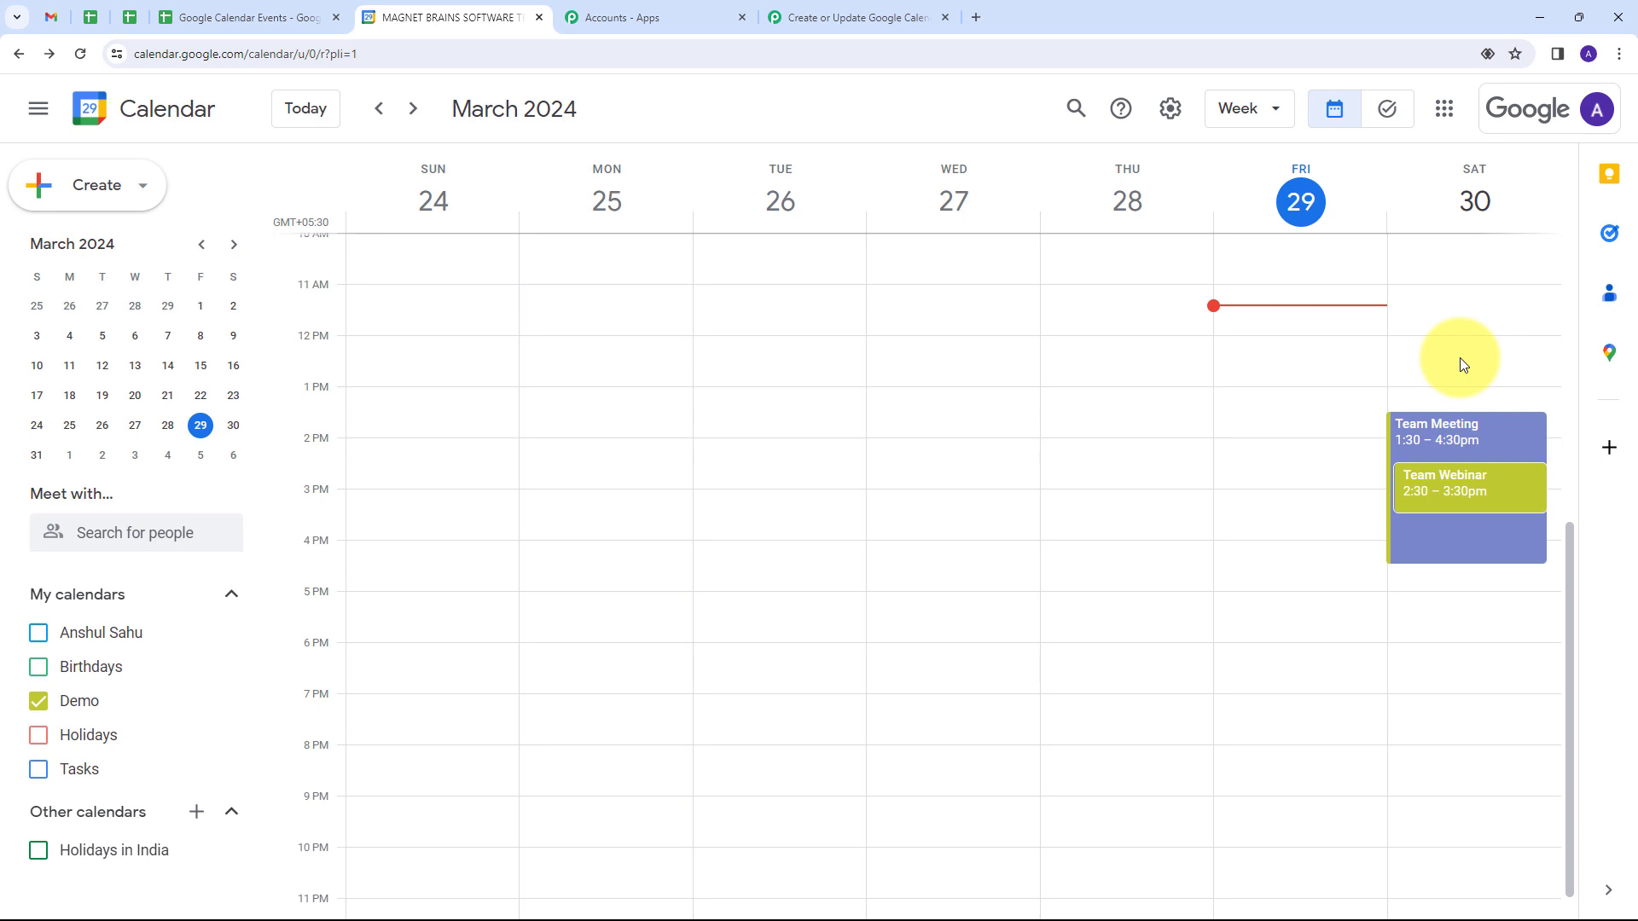
left_click(1456, 443)
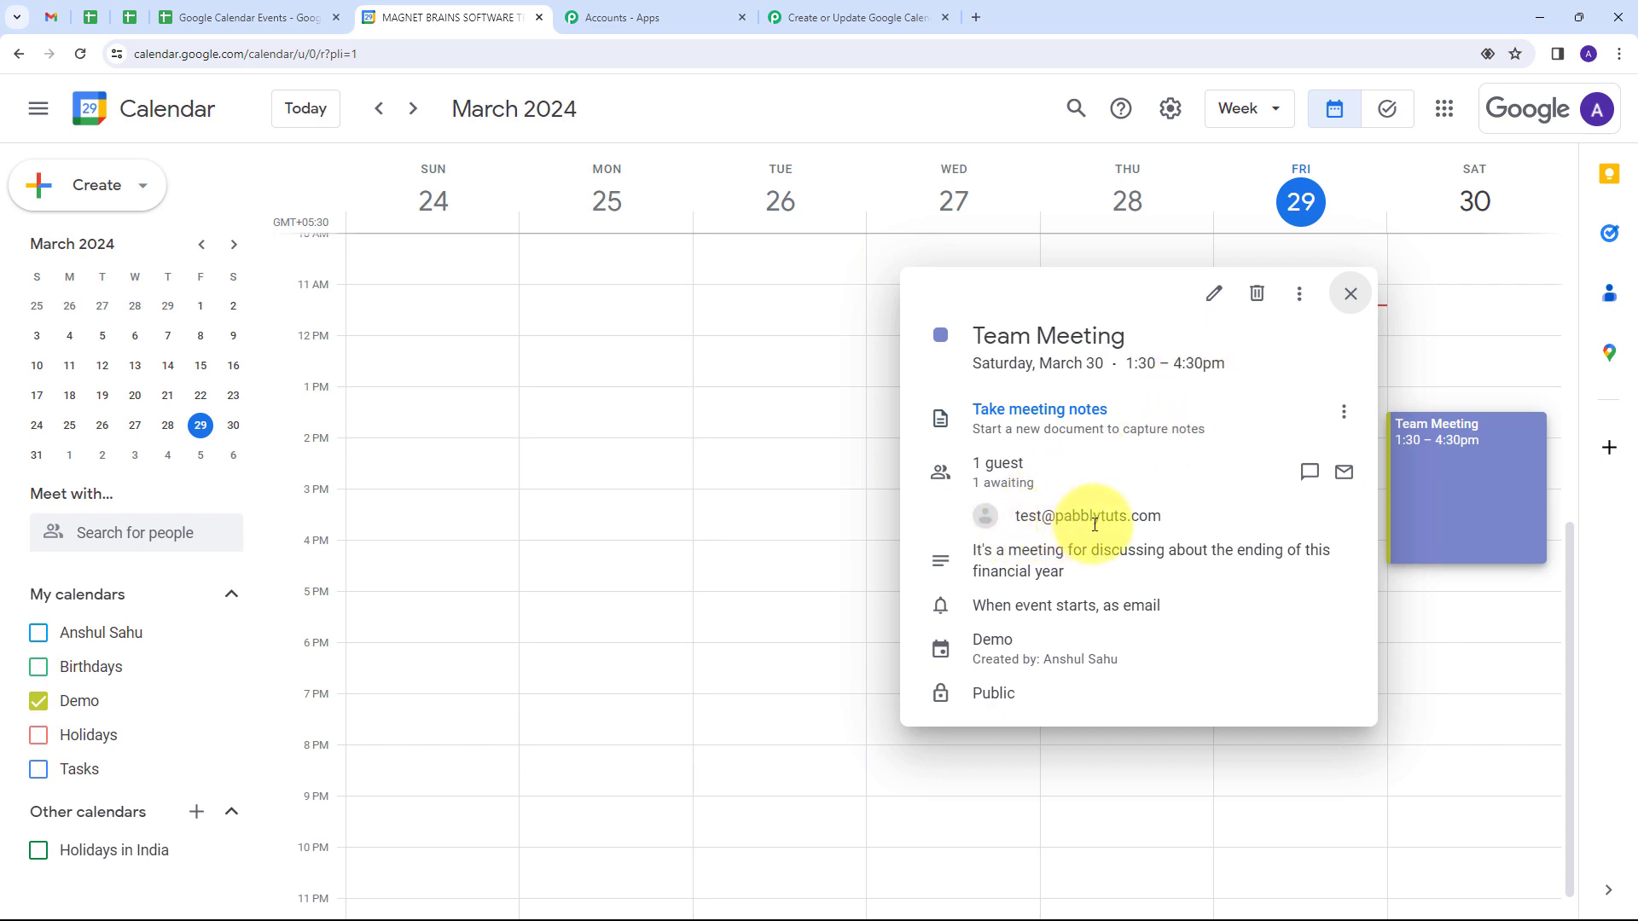
mouse_move(1174, 528)
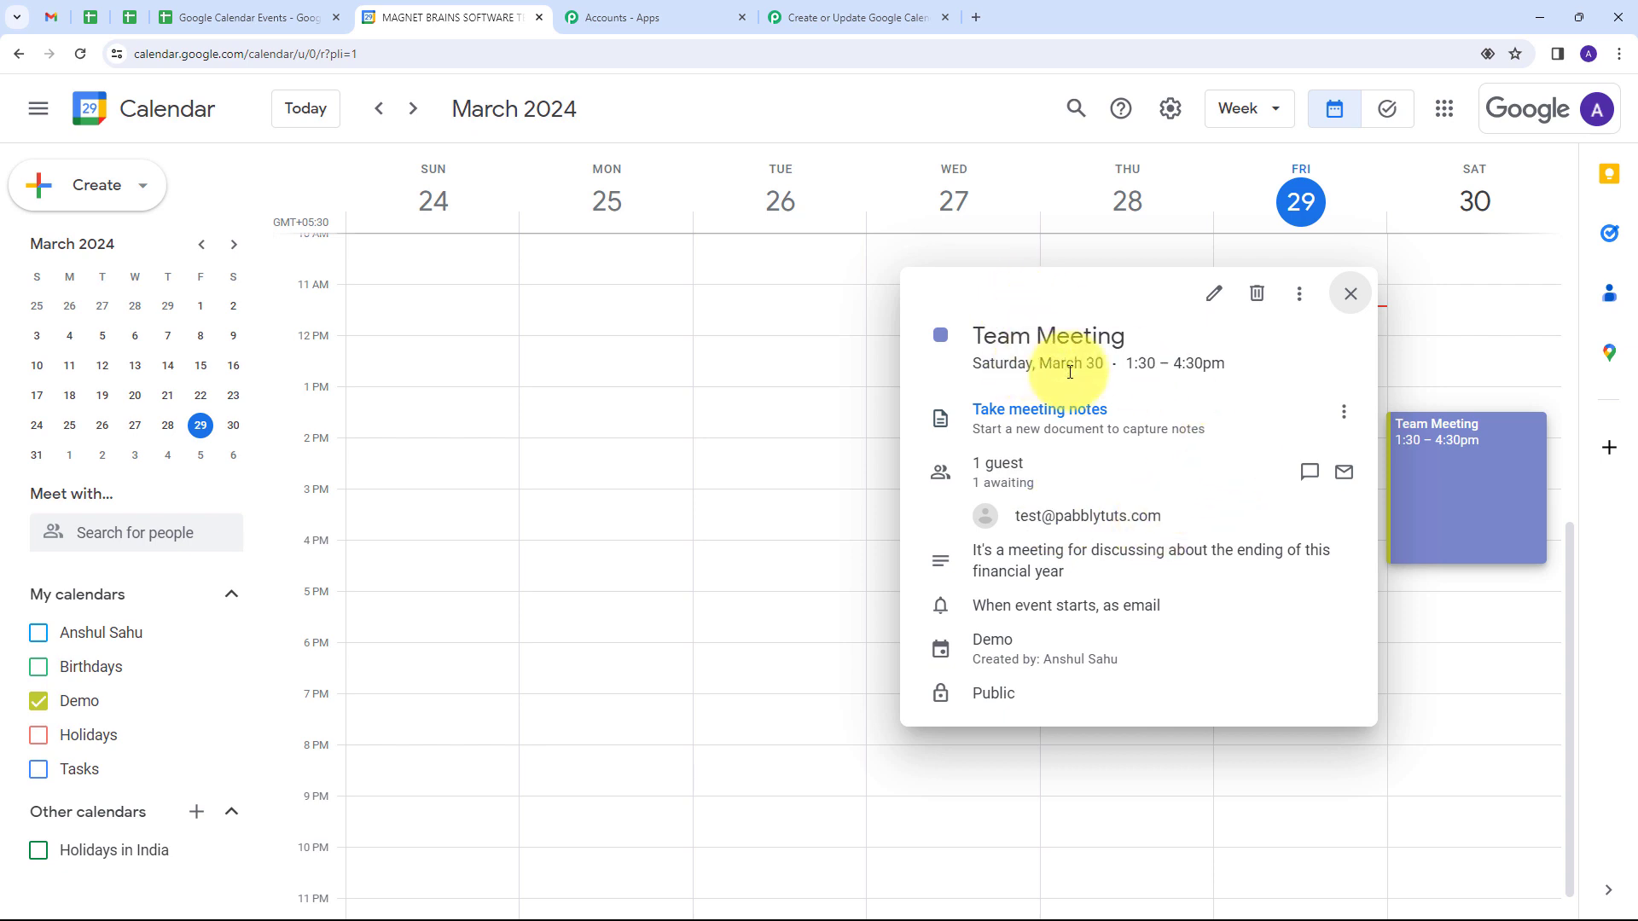
left_click(1351, 294)
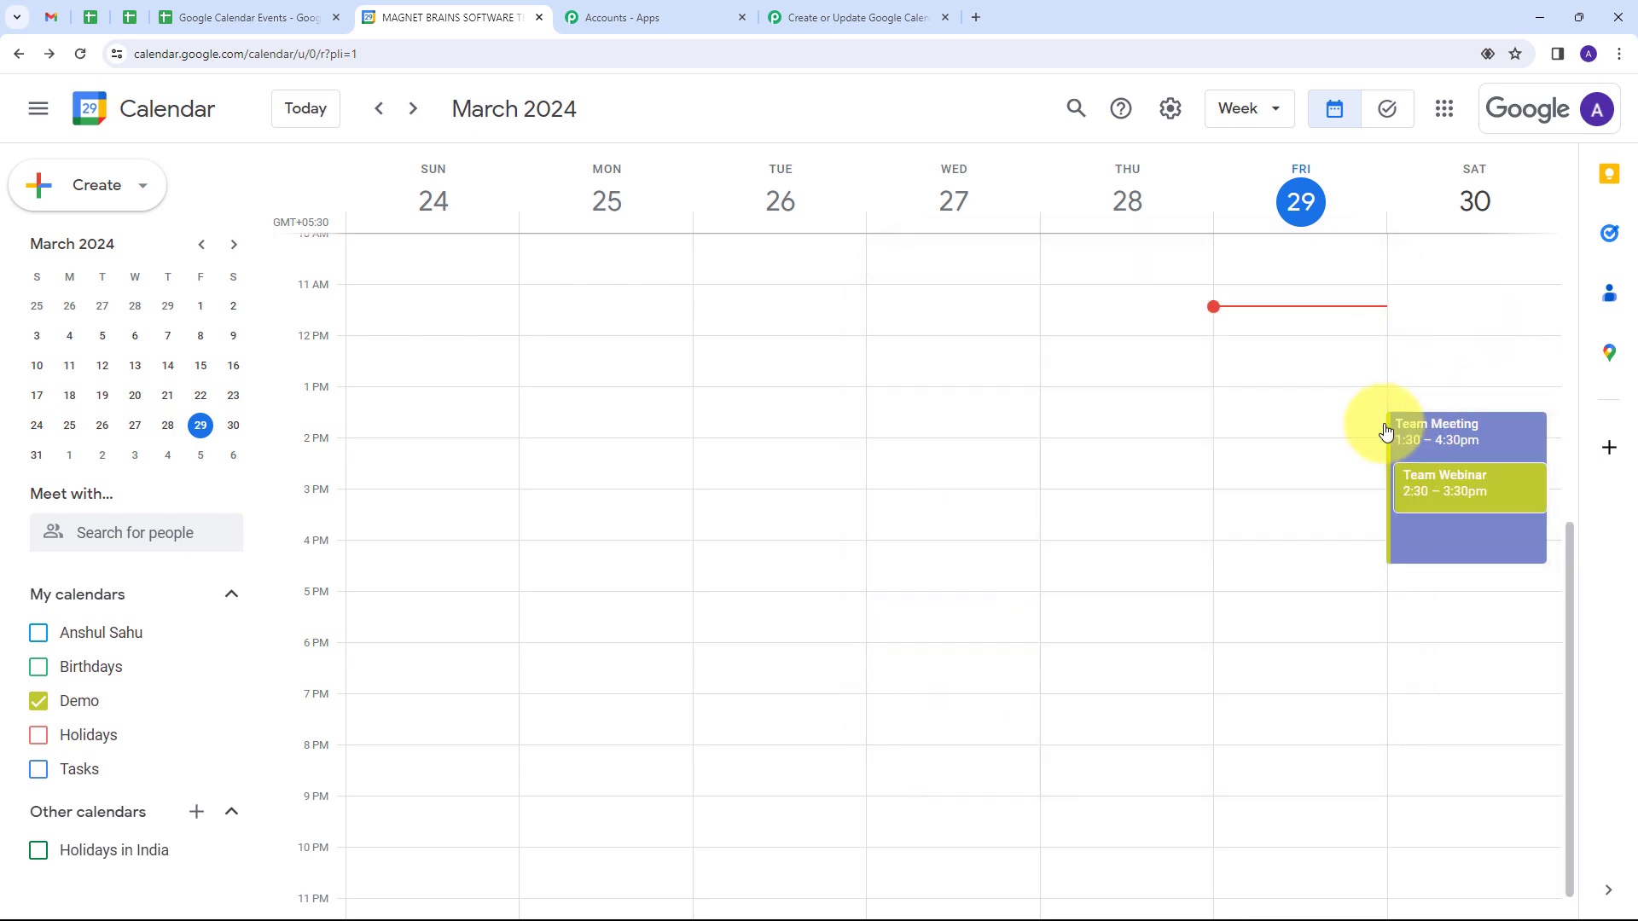
Step: Fill row 3 of the Google Calendar Events sheet: Team Meeting, ID uo1vkufncrcfhdoiovg93ti4qo, financial-year meeting description, start 2024-03-30T010:00:00Z, end 2024-03-30T12:00:00Z, guest's e-mail
left_click(246, 18)
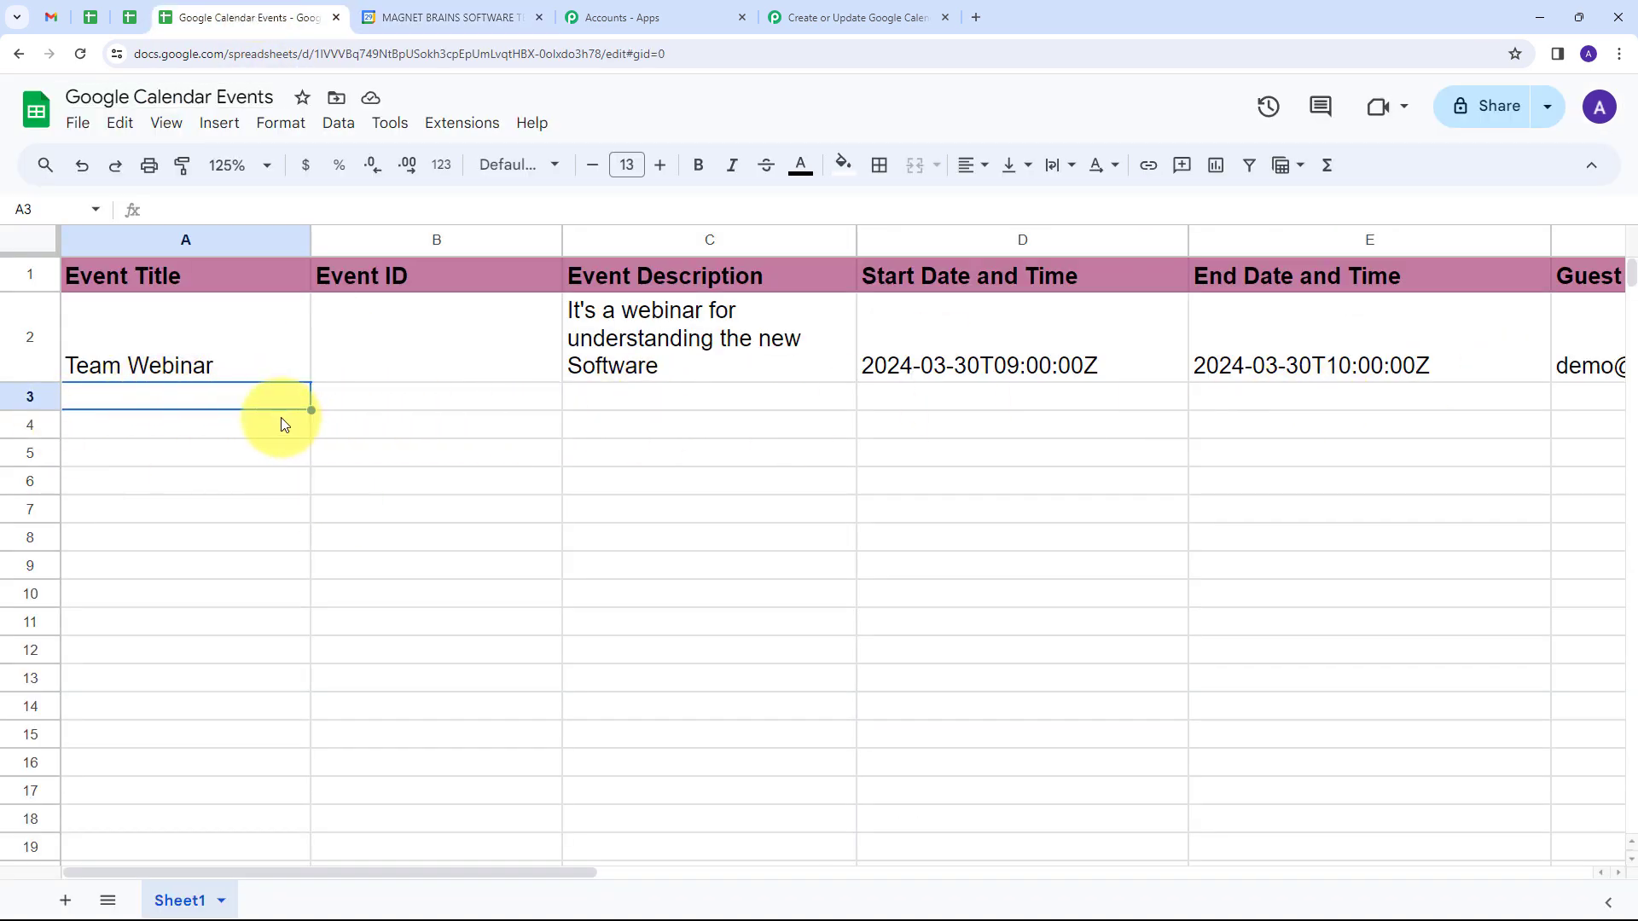
type("Team Meeting")
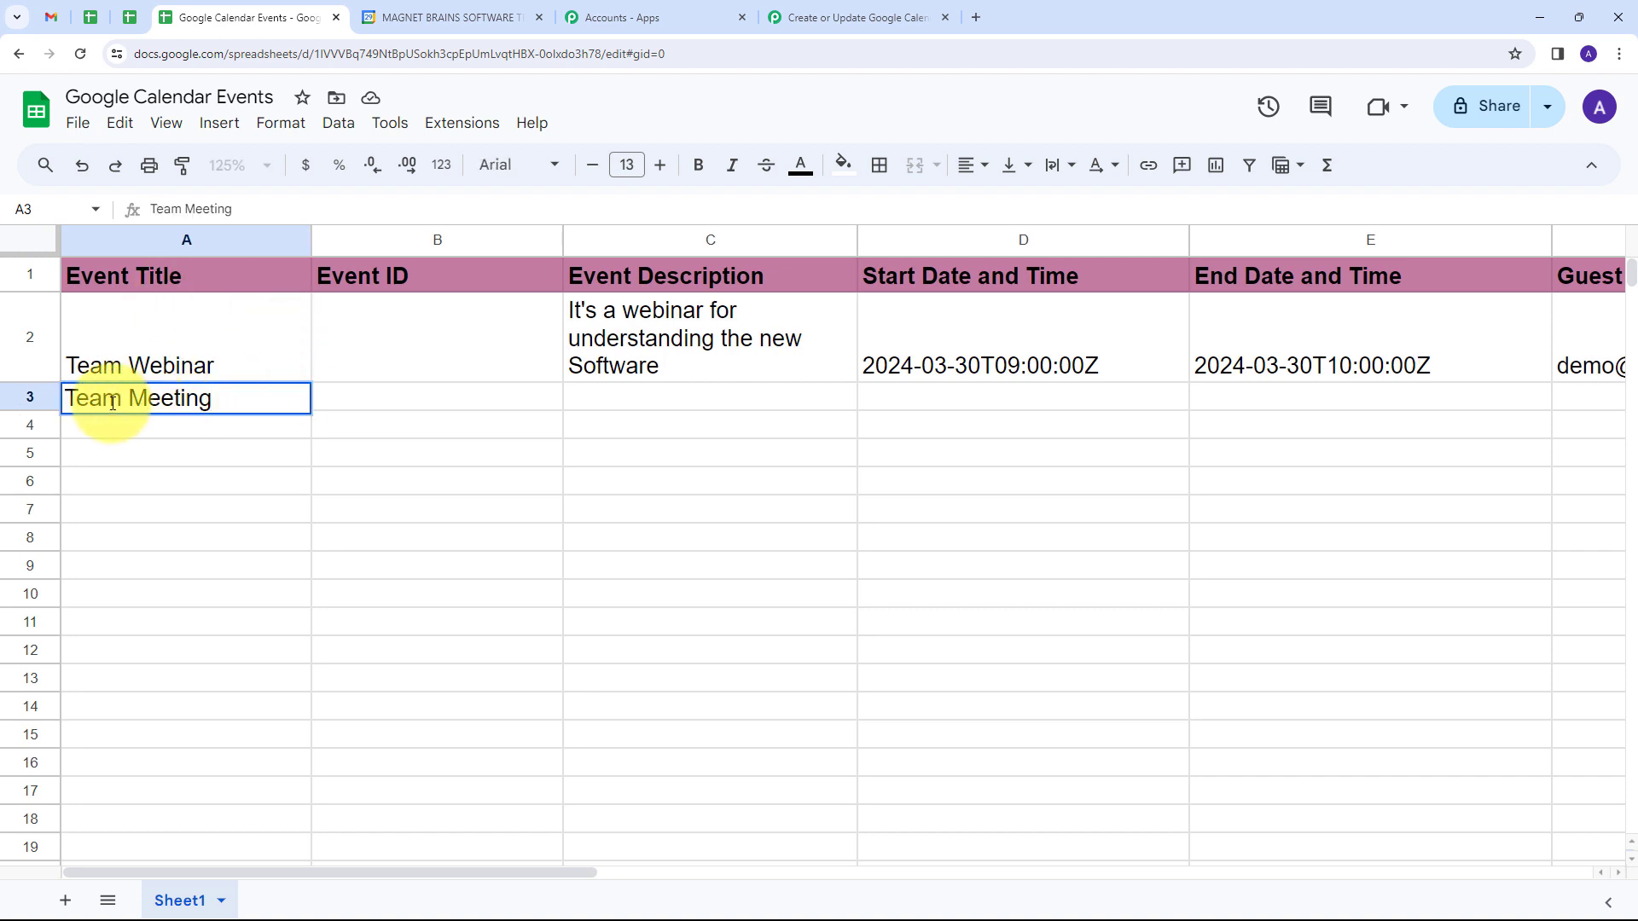
left_click(442, 408)
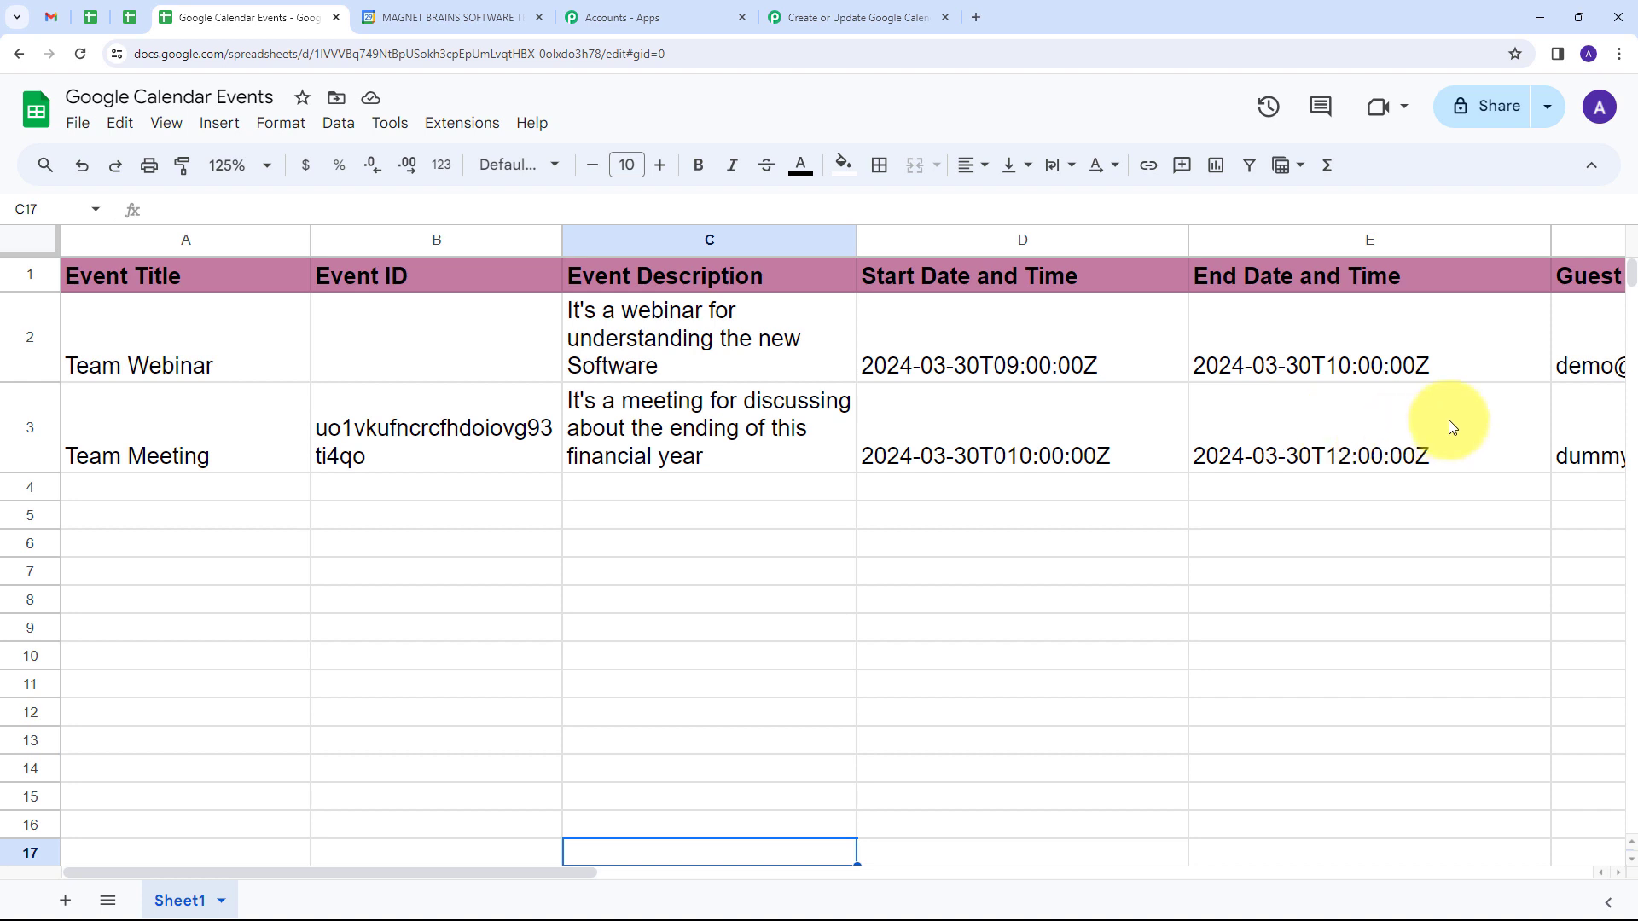
left_click_drag(590, 873, 734, 873)
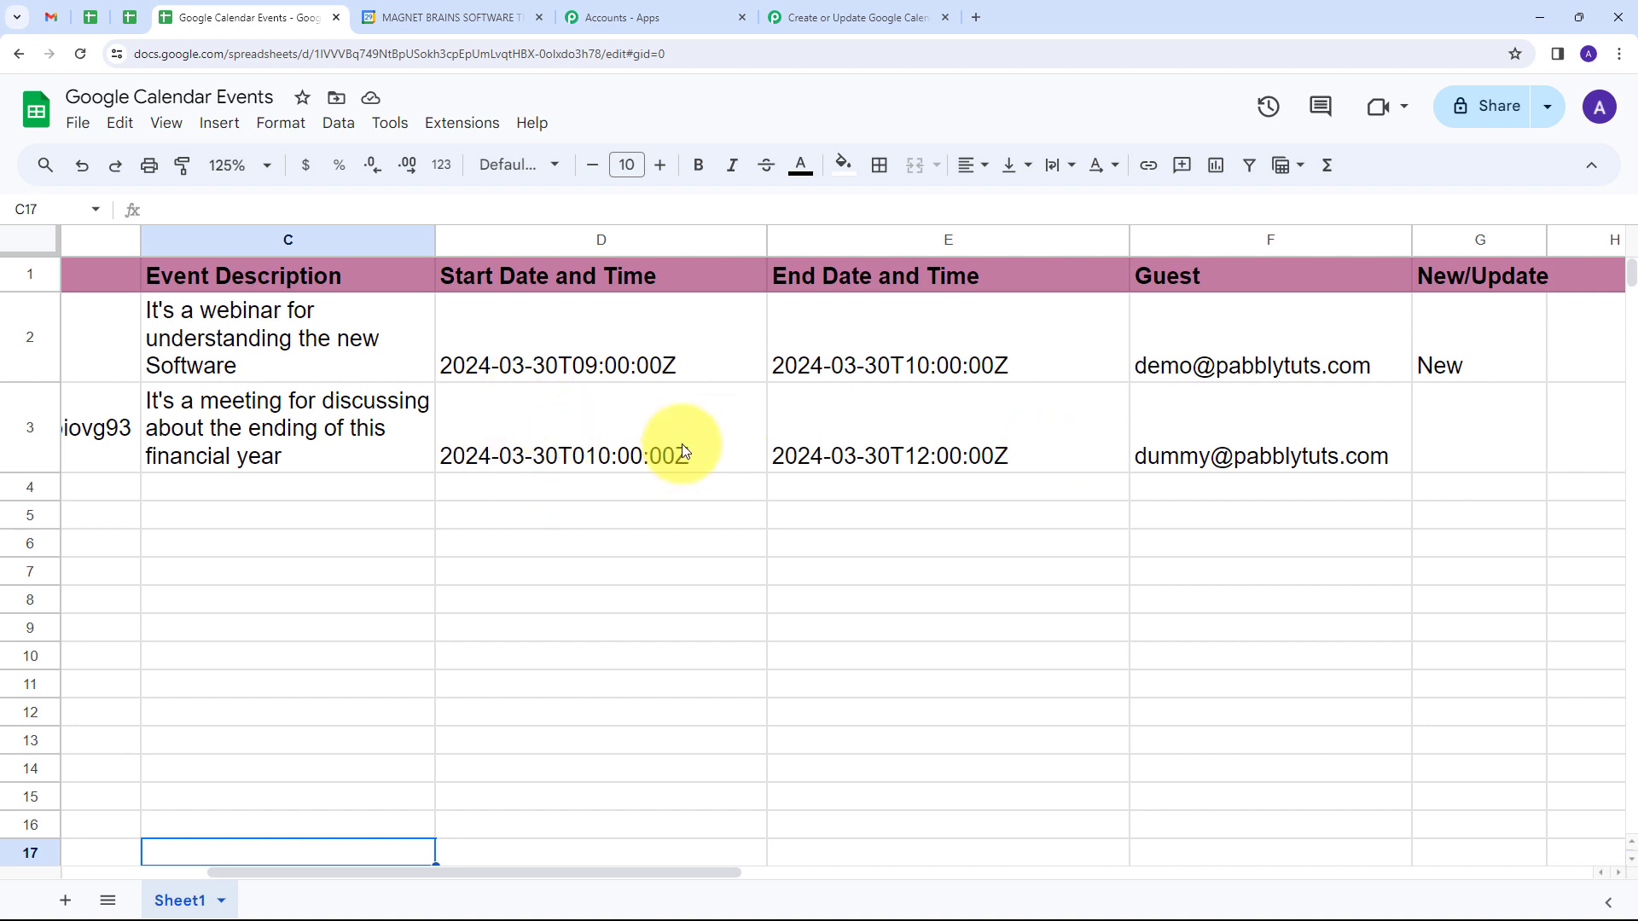
Step: Return to the Pabbly Connect workflow and examine the Create an Event response for the event's Id value
left_click(831, 10)
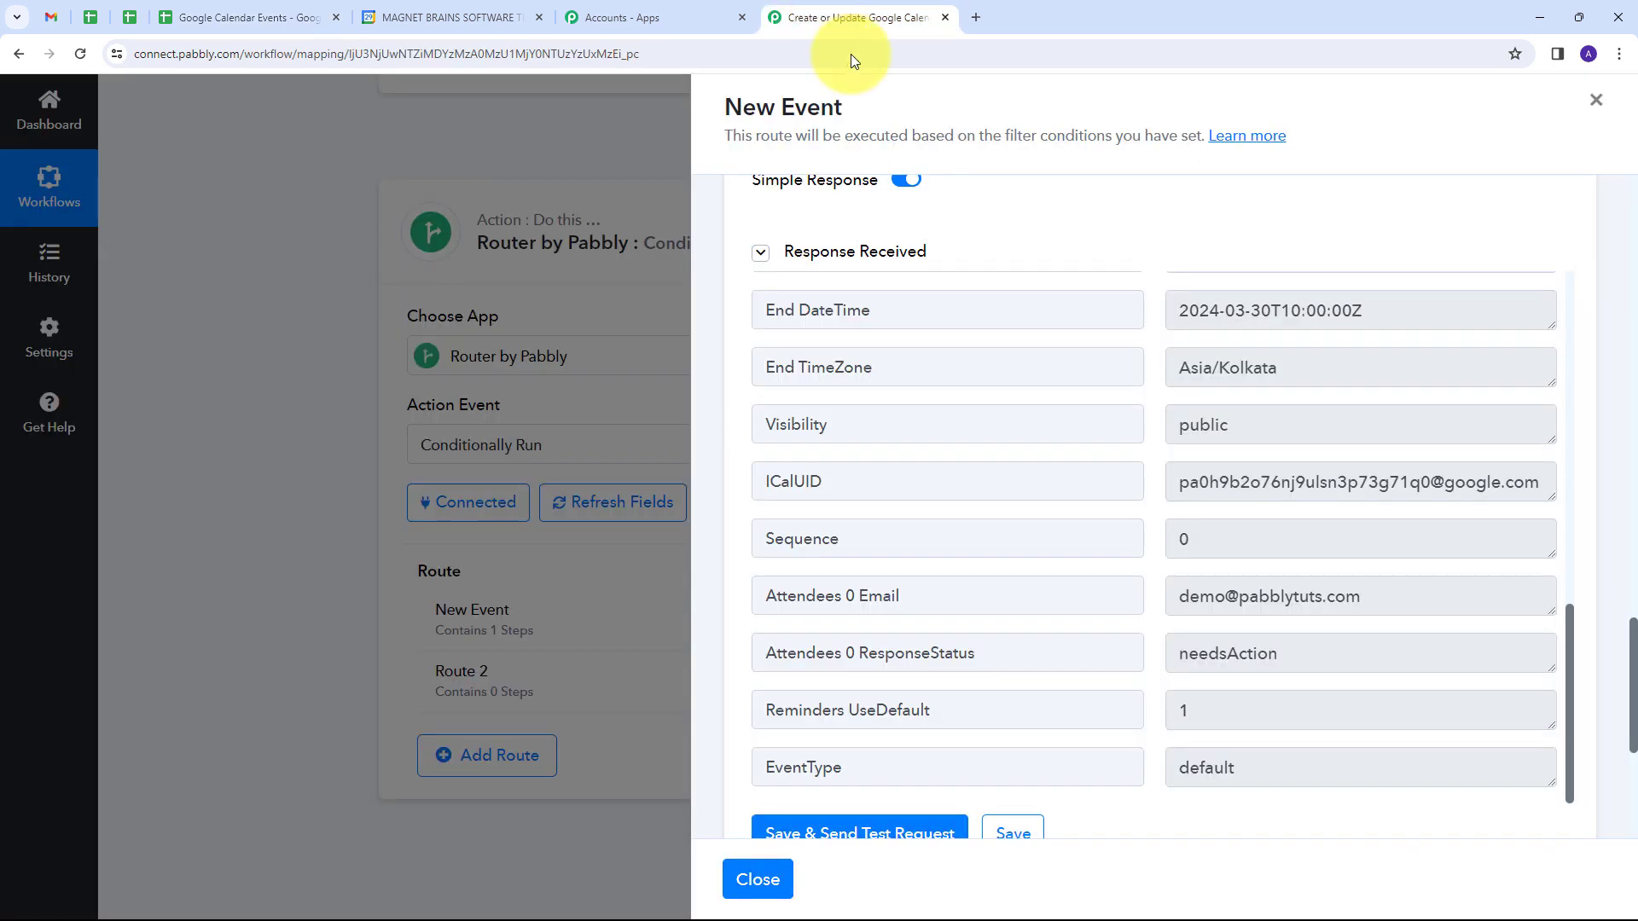
scroll(1302, 539, "down", 3)
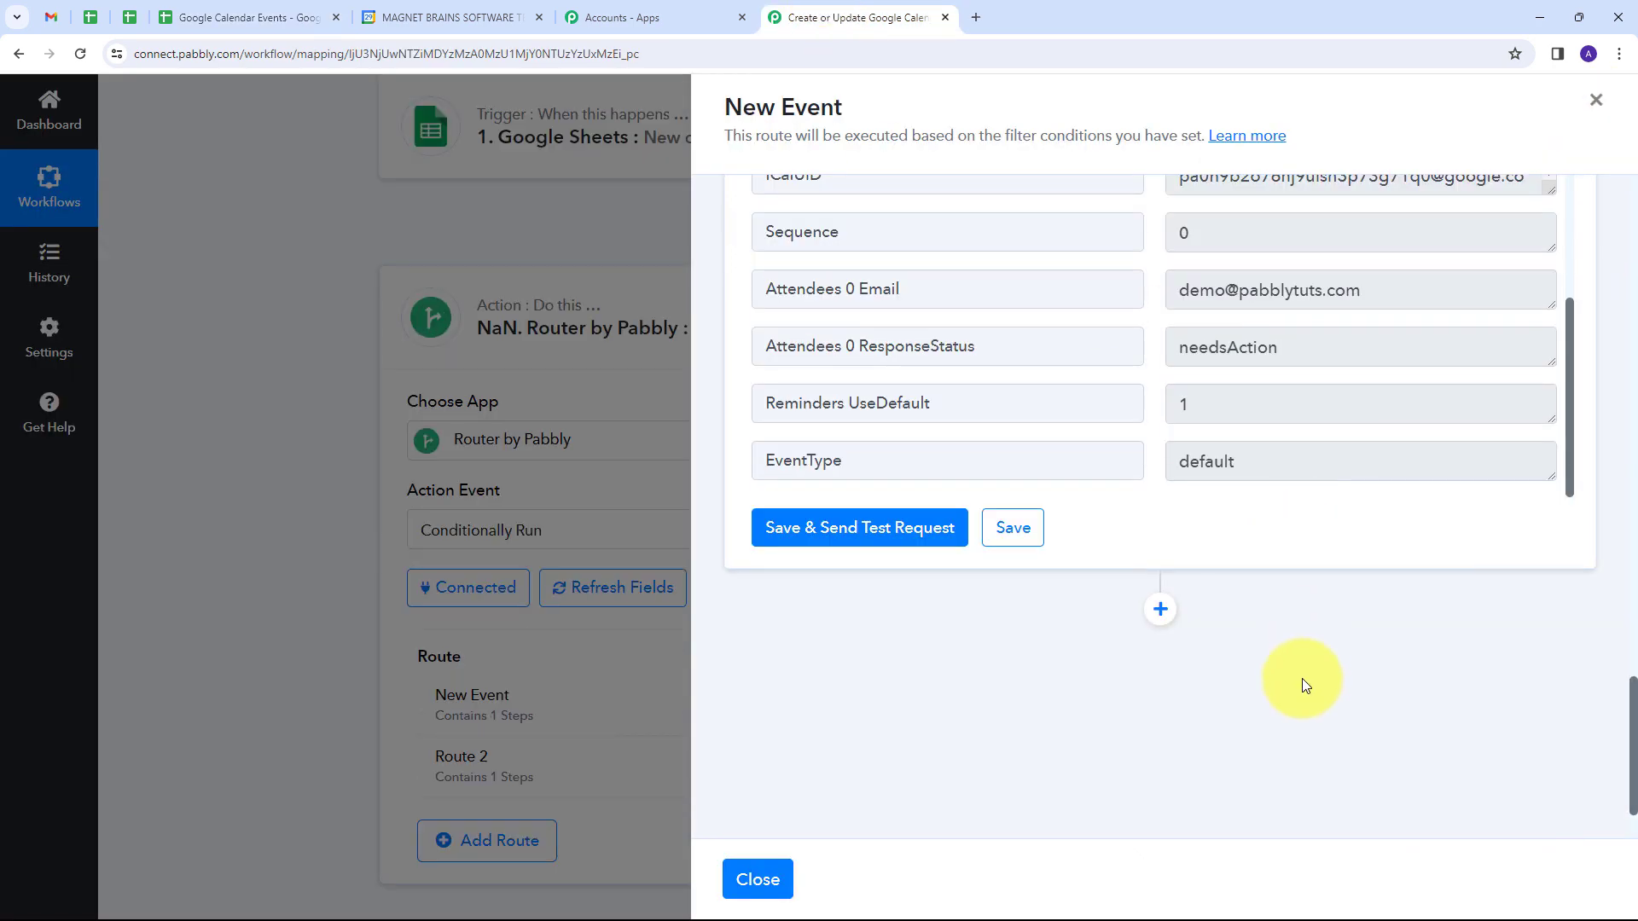
scroll(1302, 679, "up", 1)
scroll(1354, 587, "up", 10)
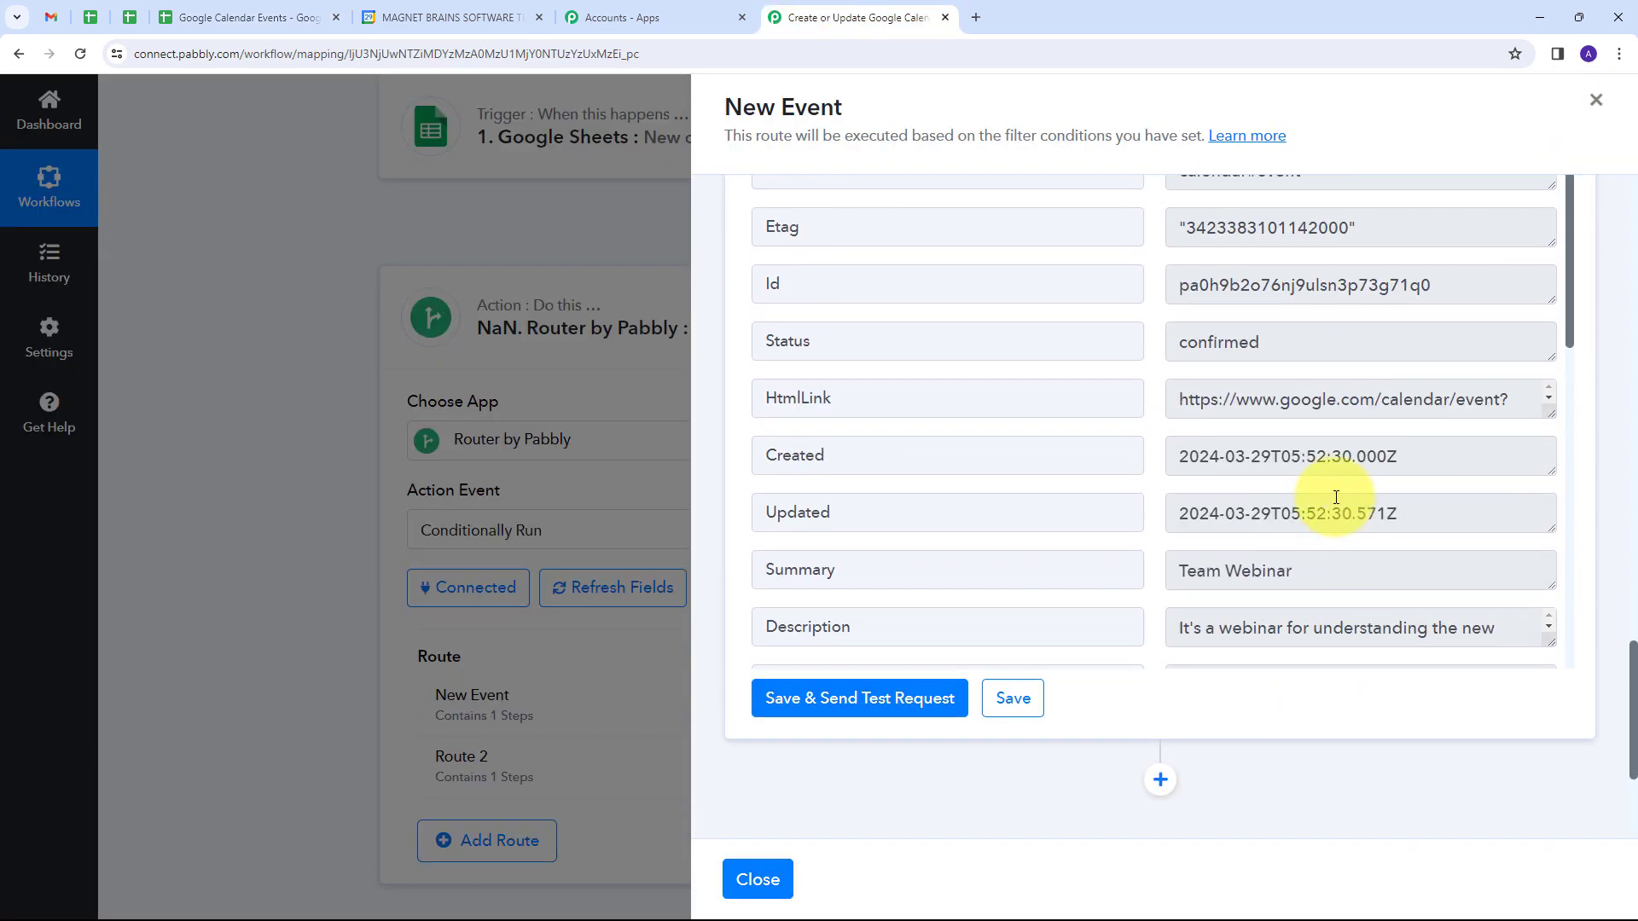
scroll(1013, 439, "down", 4)
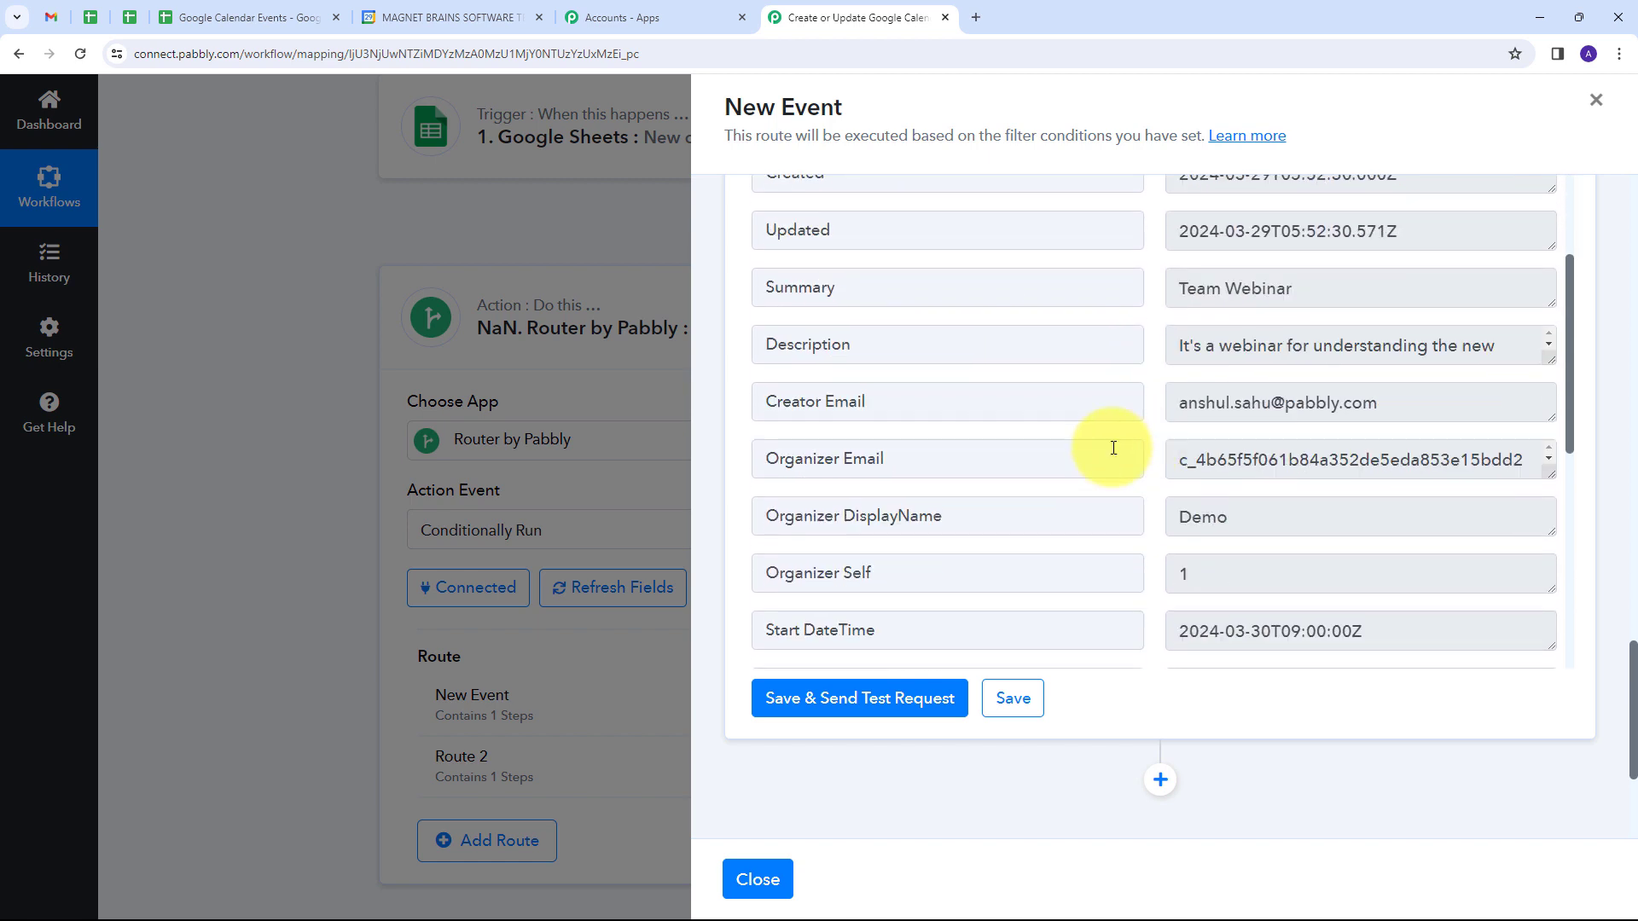
scroll(1443, 325, "up", 4)
left_click_drag(1444, 325, 1157, 339)
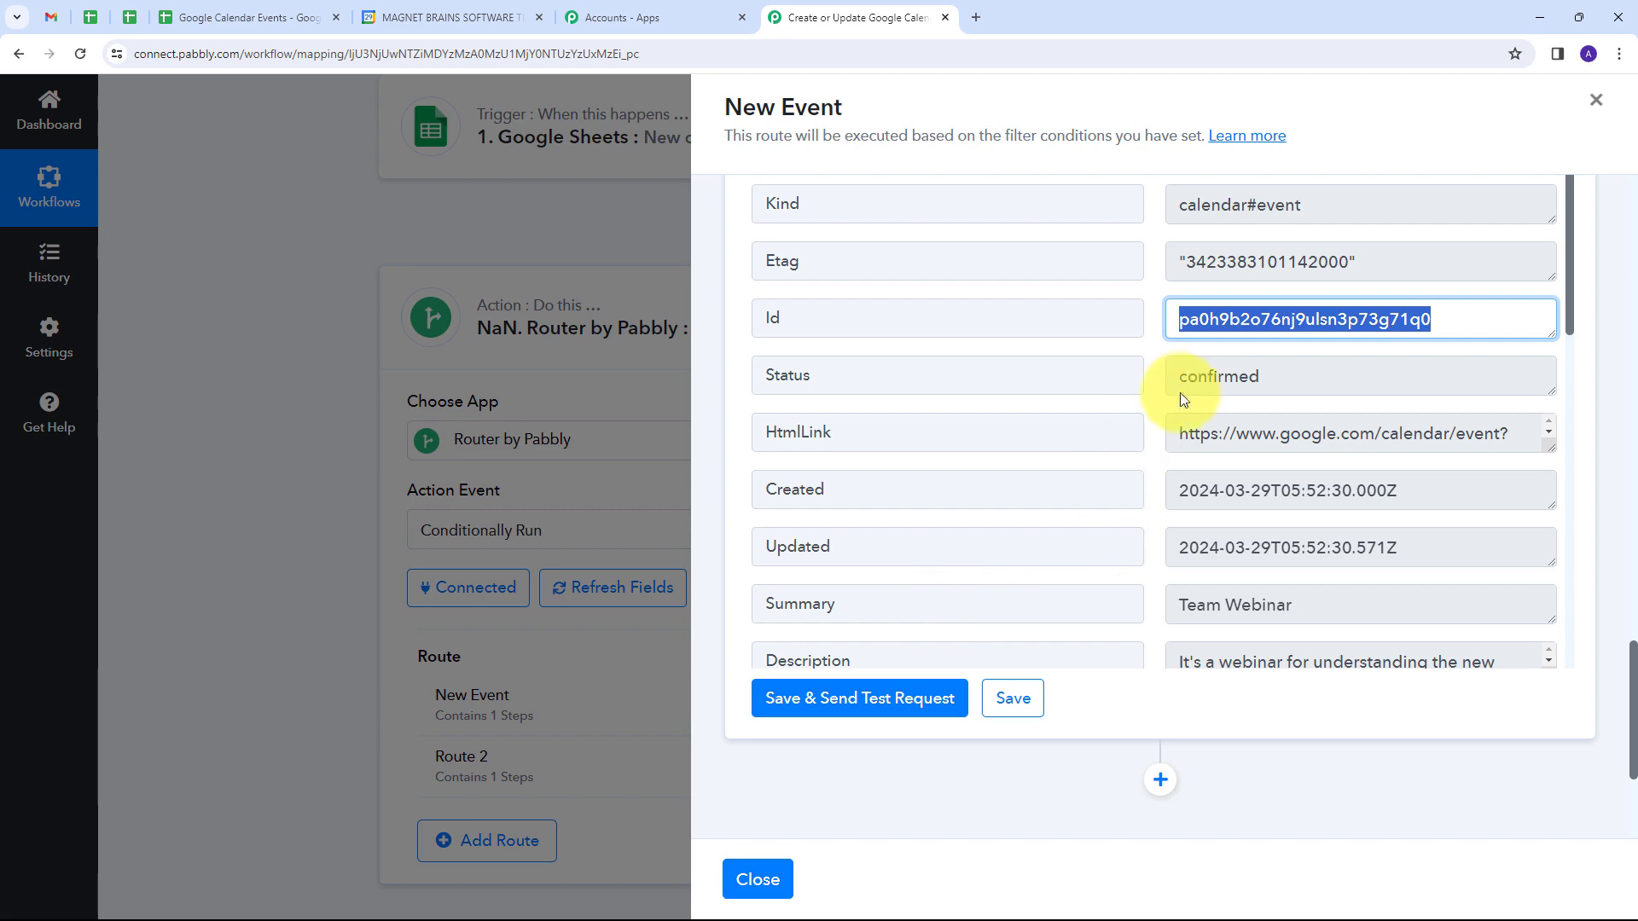
Step: Add a Google Sheets action with the Update Row event after the Create an Event action in the New Event route
scroll(1160, 373, "down", 2)
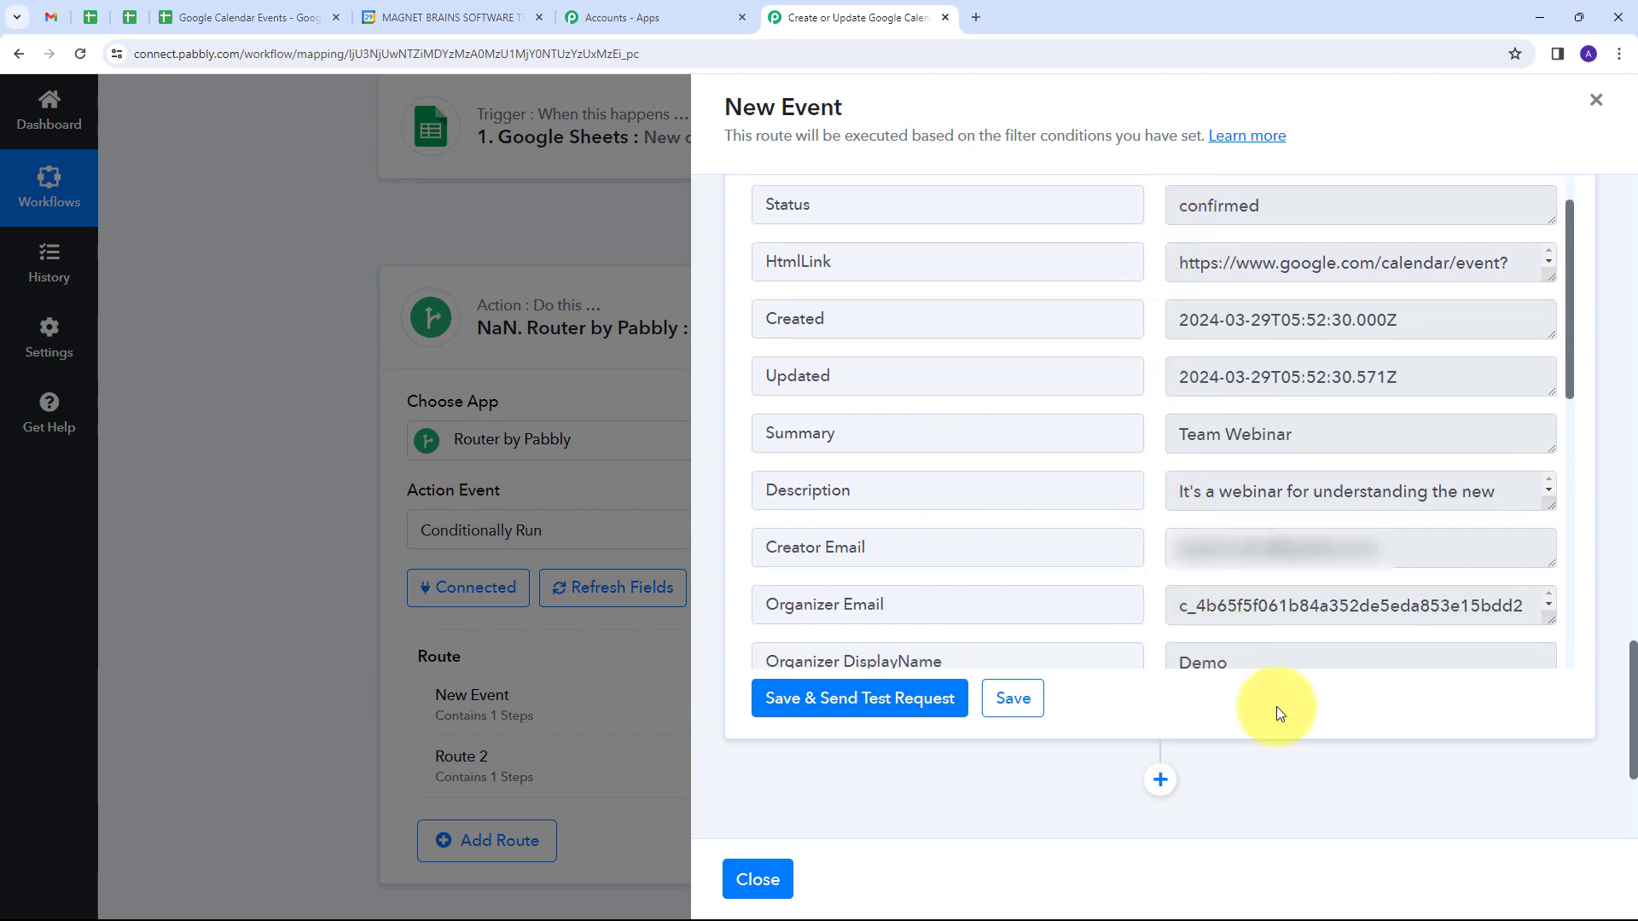
scroll(1236, 706, "down", 2)
left_click(1162, 611)
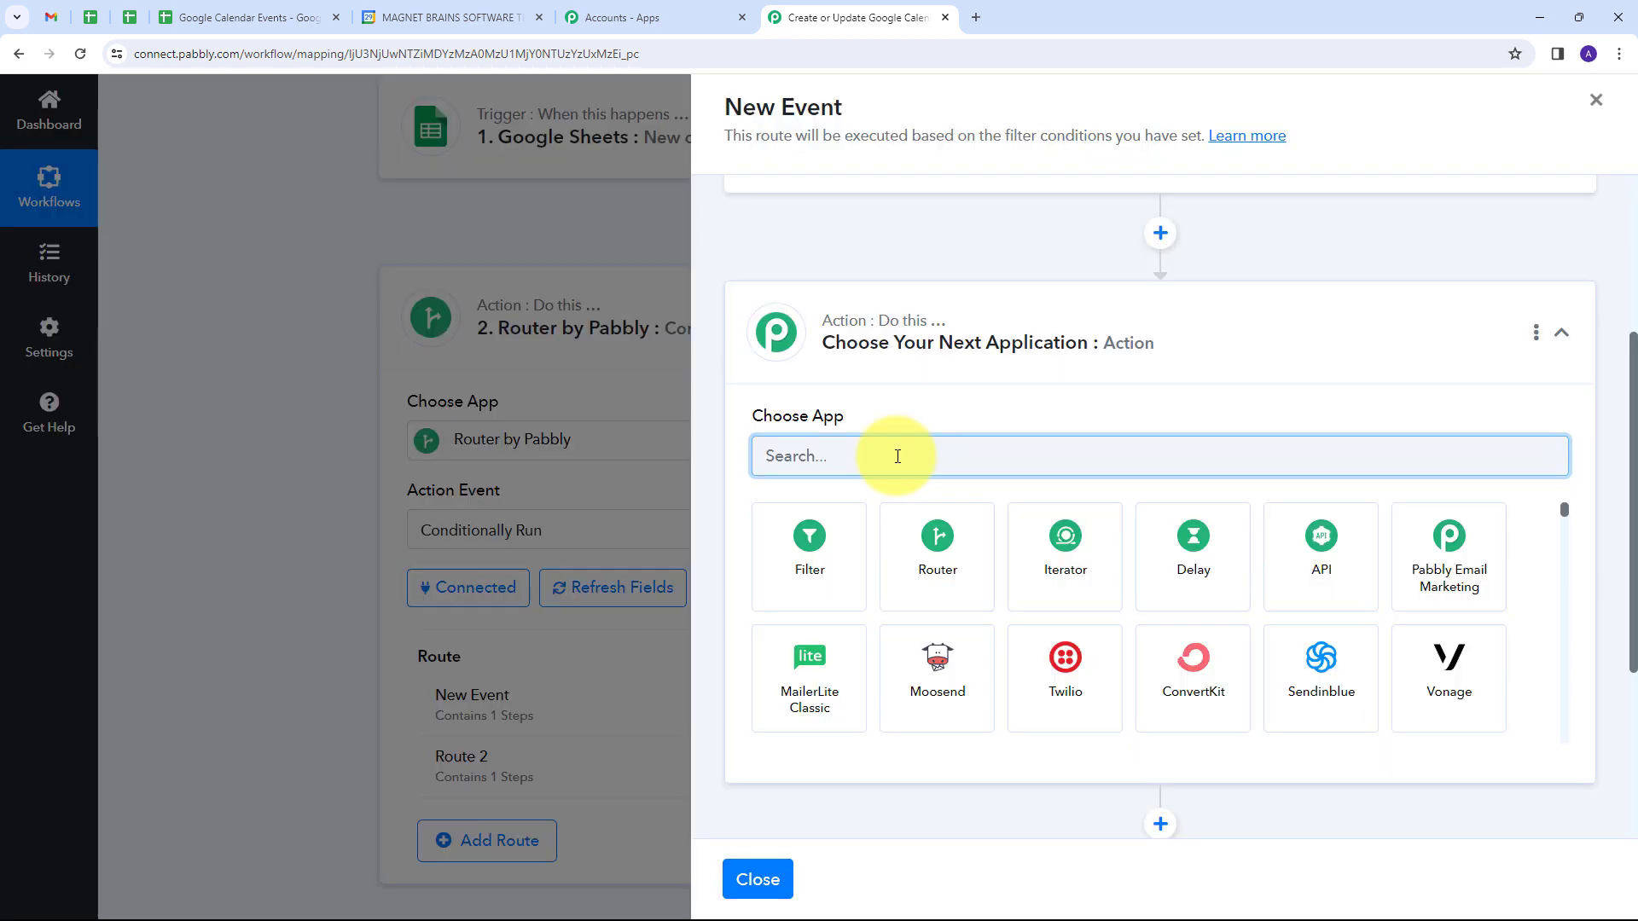
type("G")
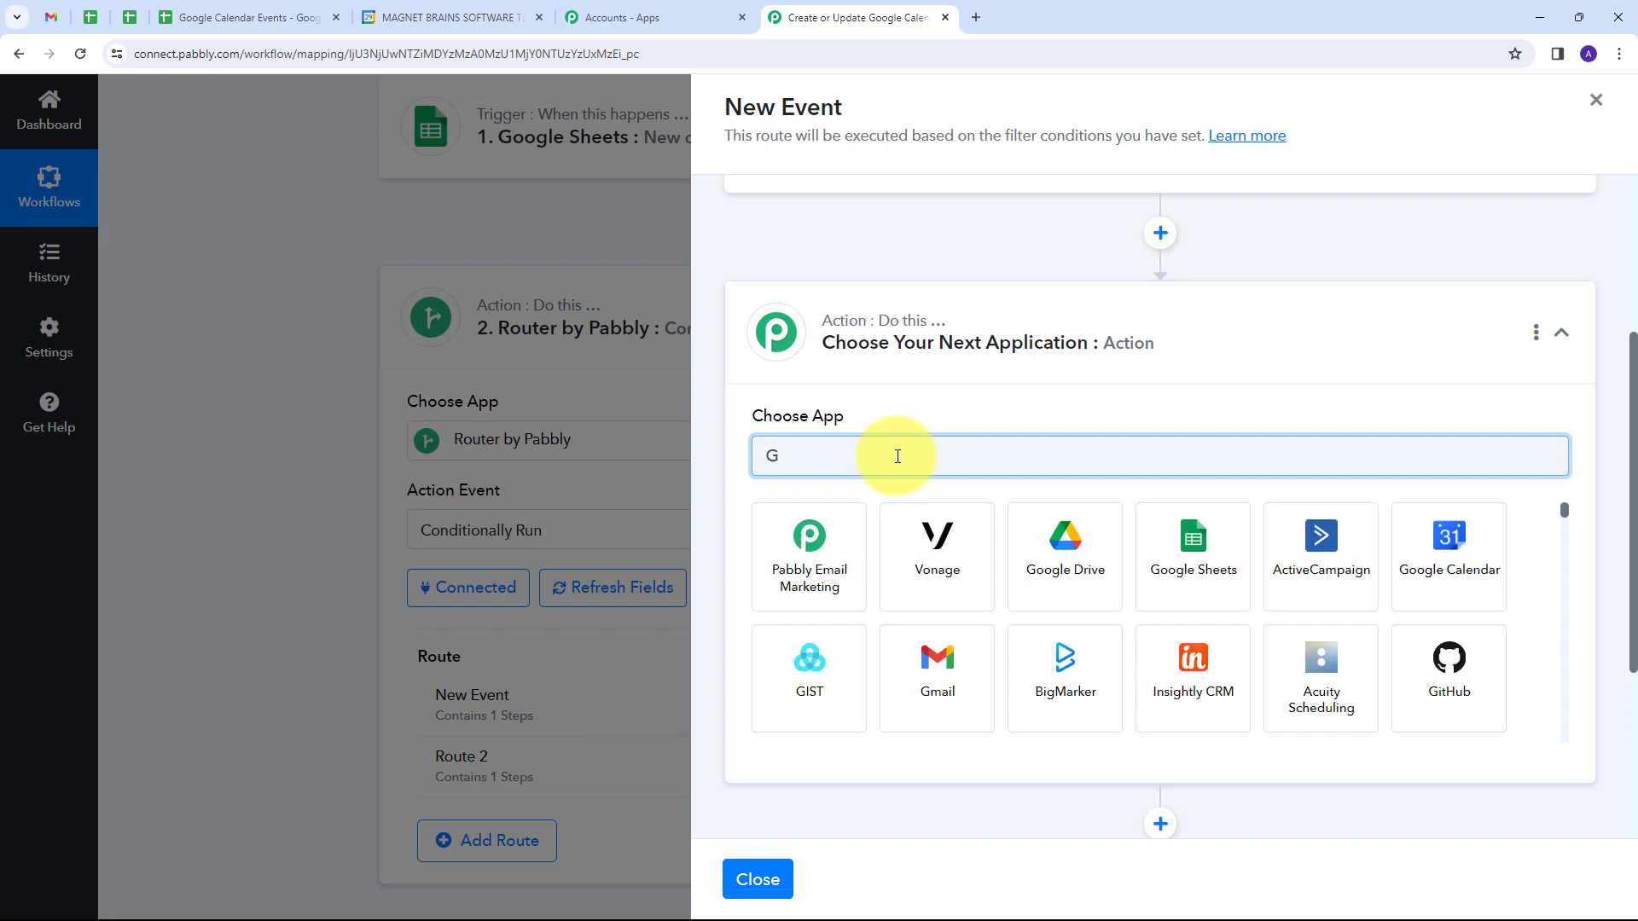
type("oogle")
left_click(917, 543)
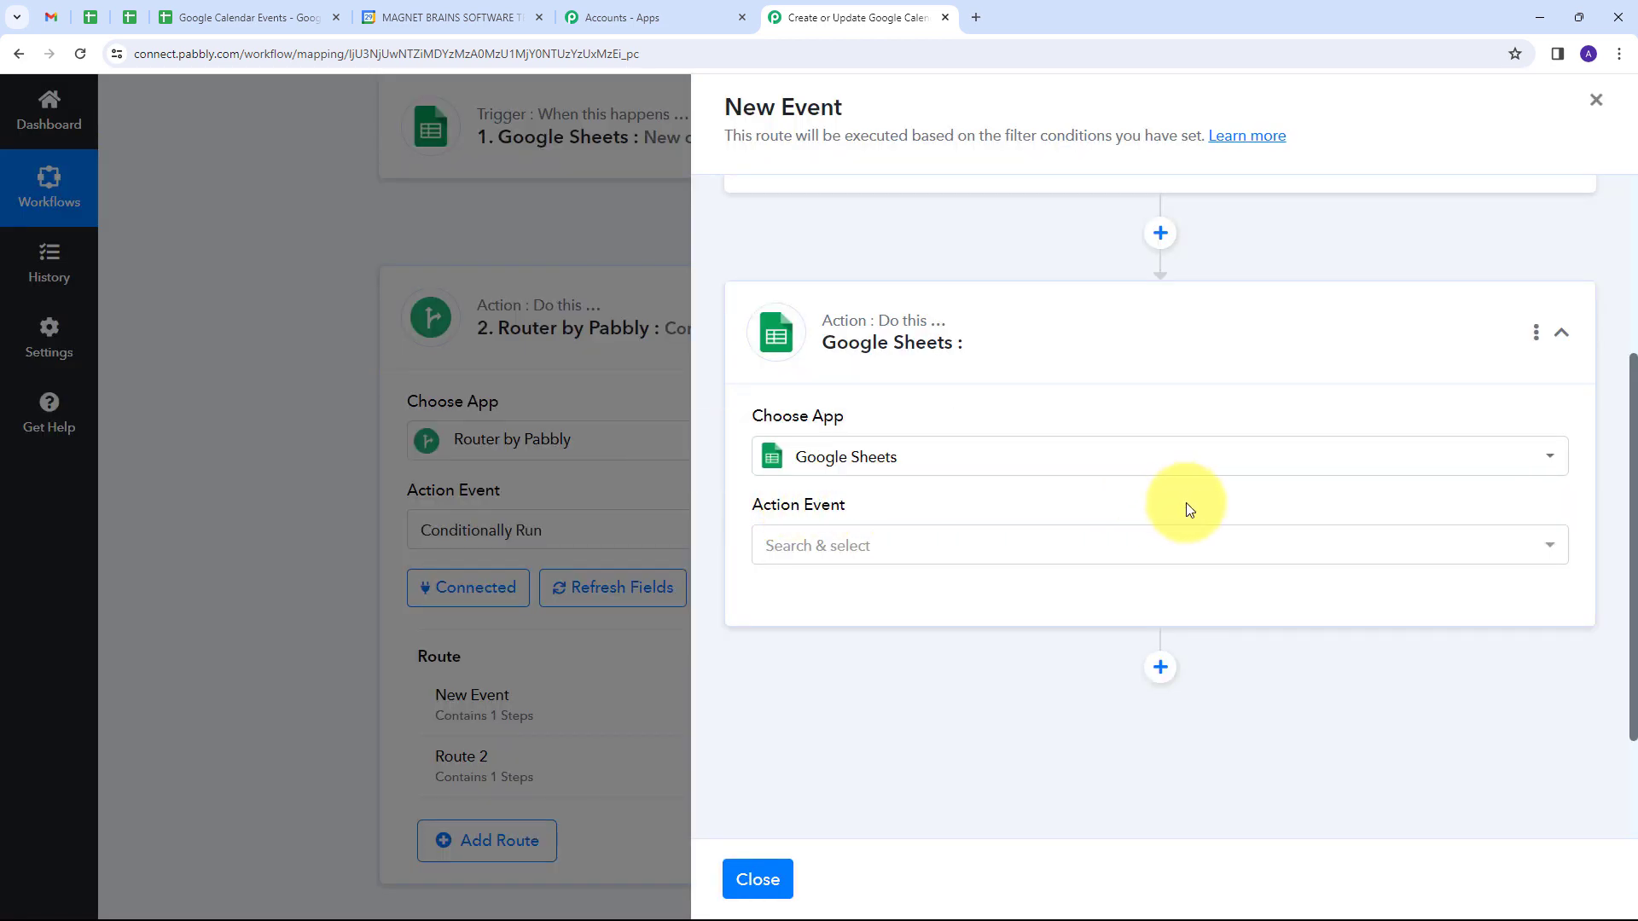
left_click(1047, 544)
scroll(962, 545, "down", 2)
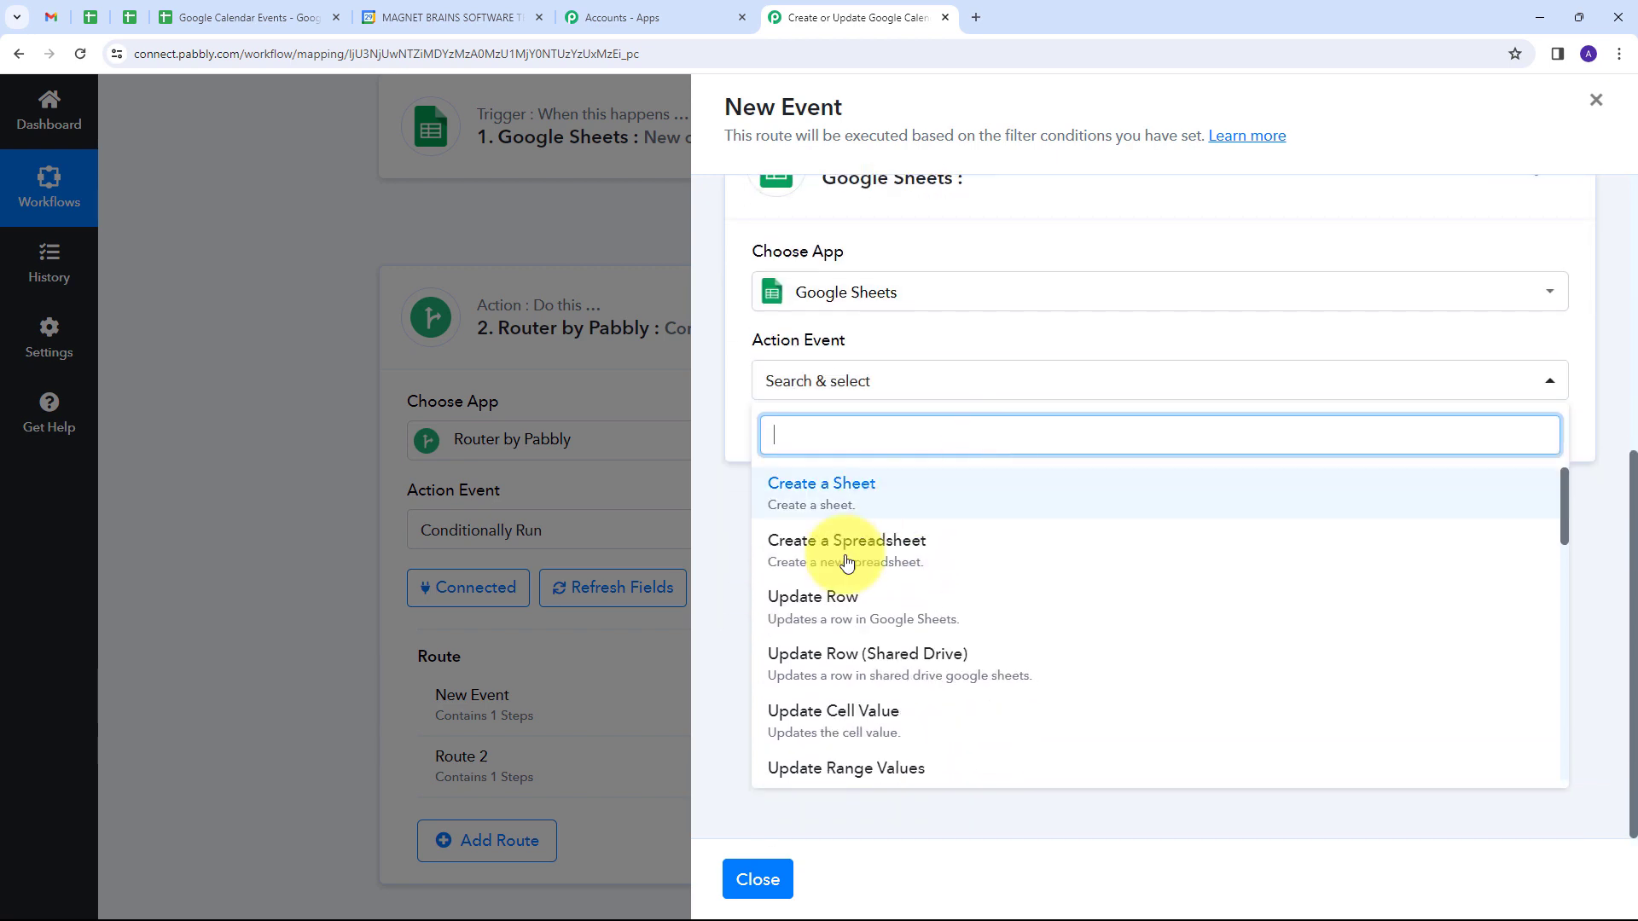
left_click(857, 614)
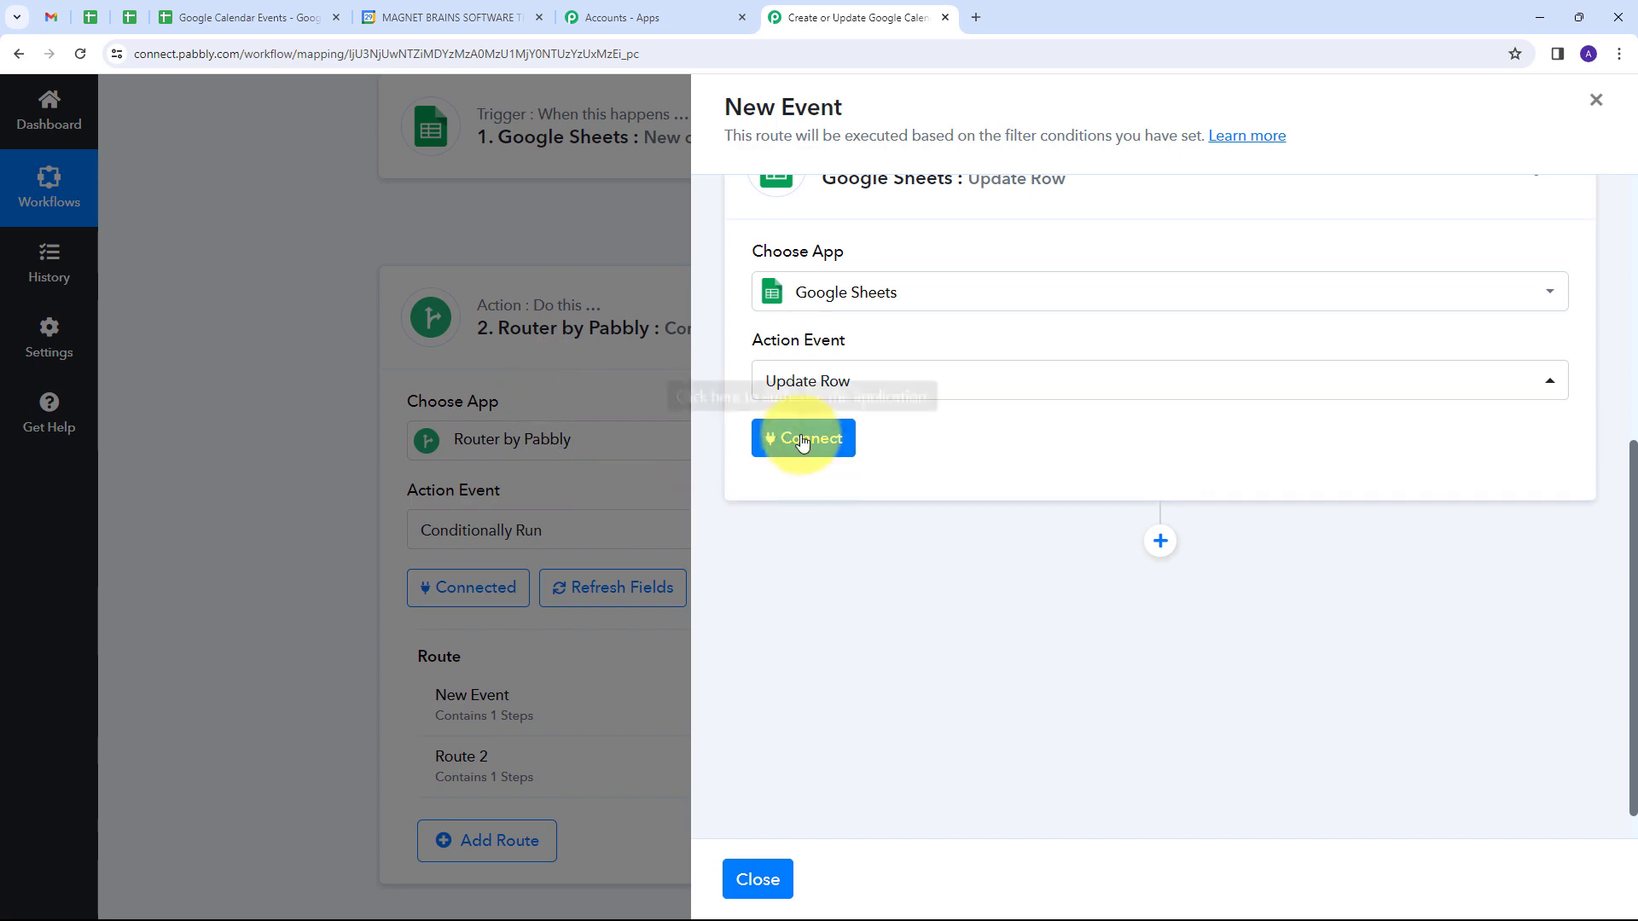
Step: Connect the Update Row action through a new Google Sheets connection, authorizing Pabbly Connect with the Google account
left_click(834, 442)
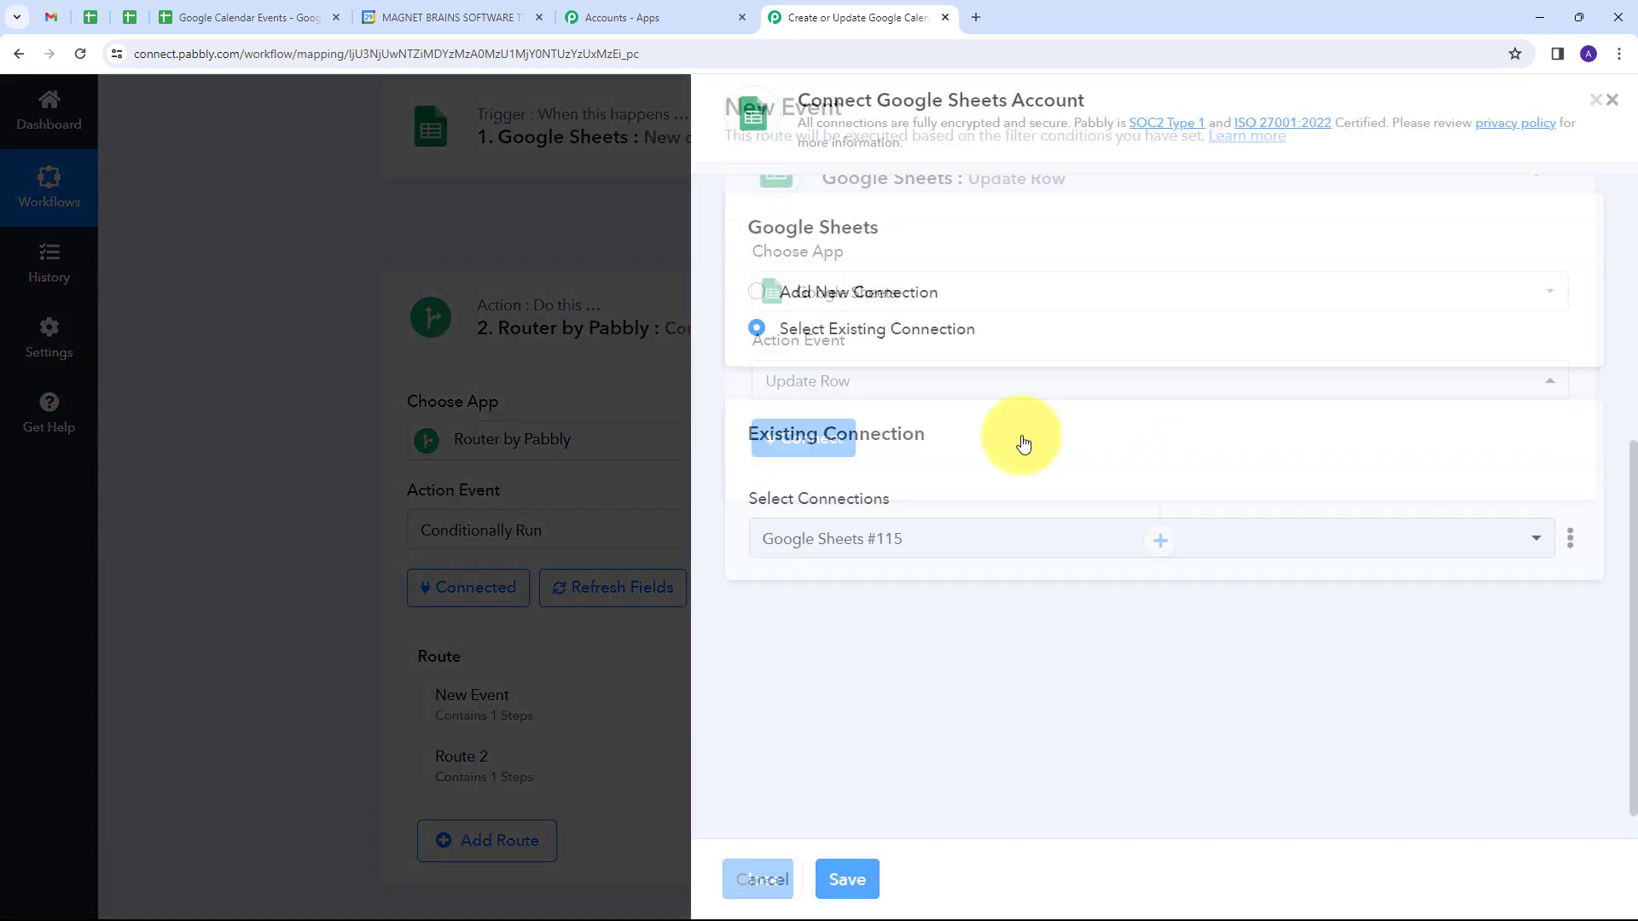
left_click(860, 293)
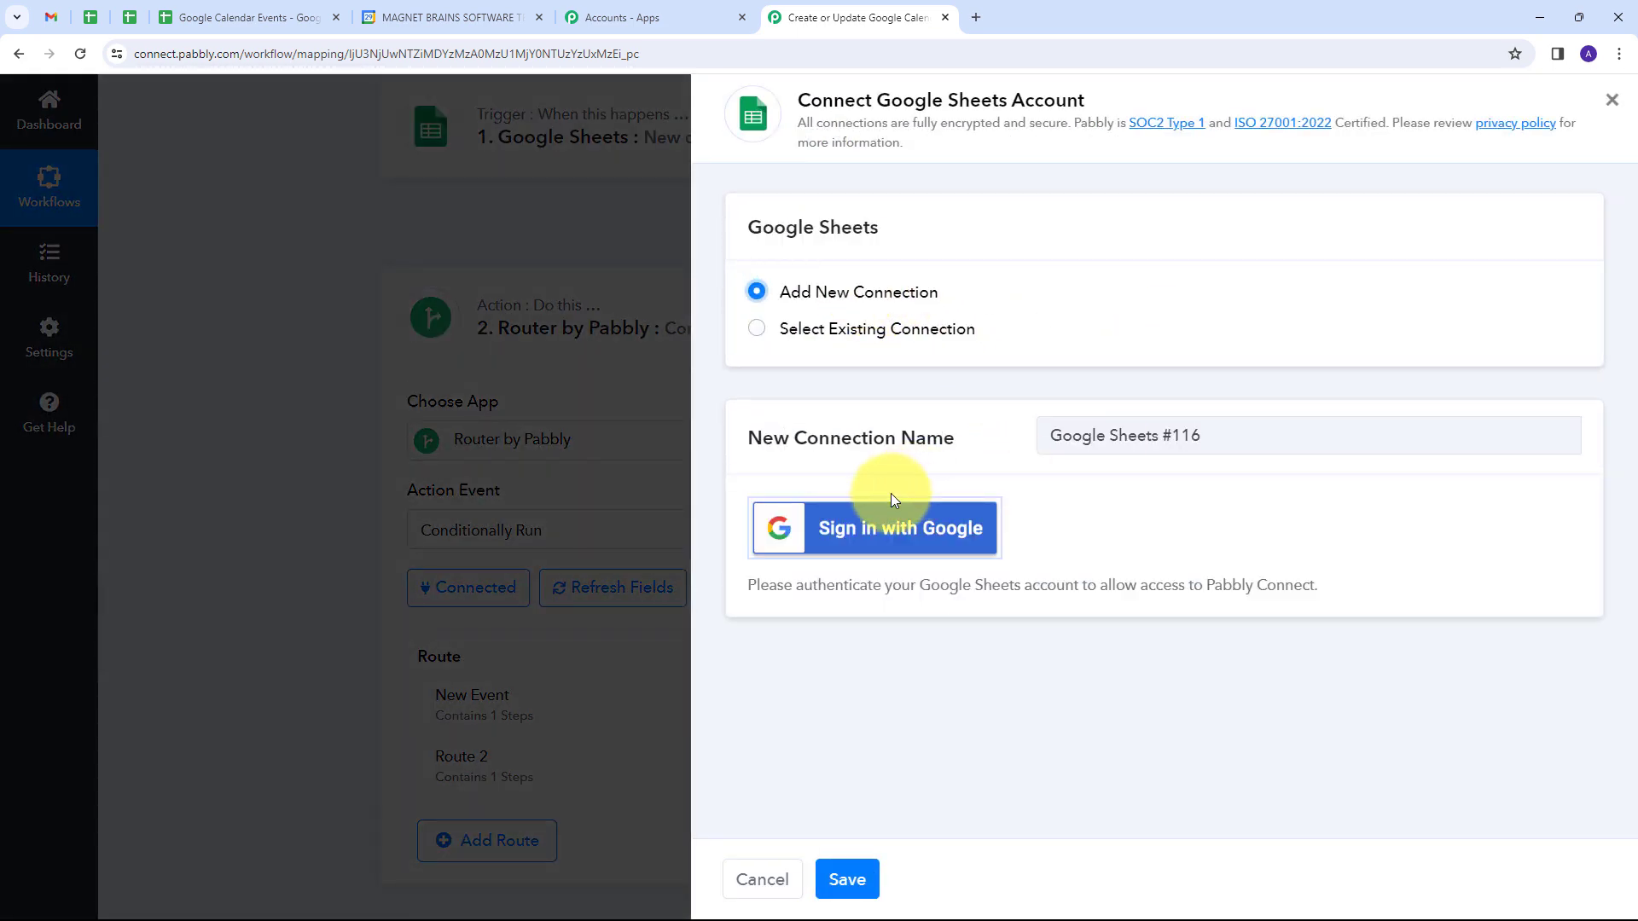
left_click(873, 531)
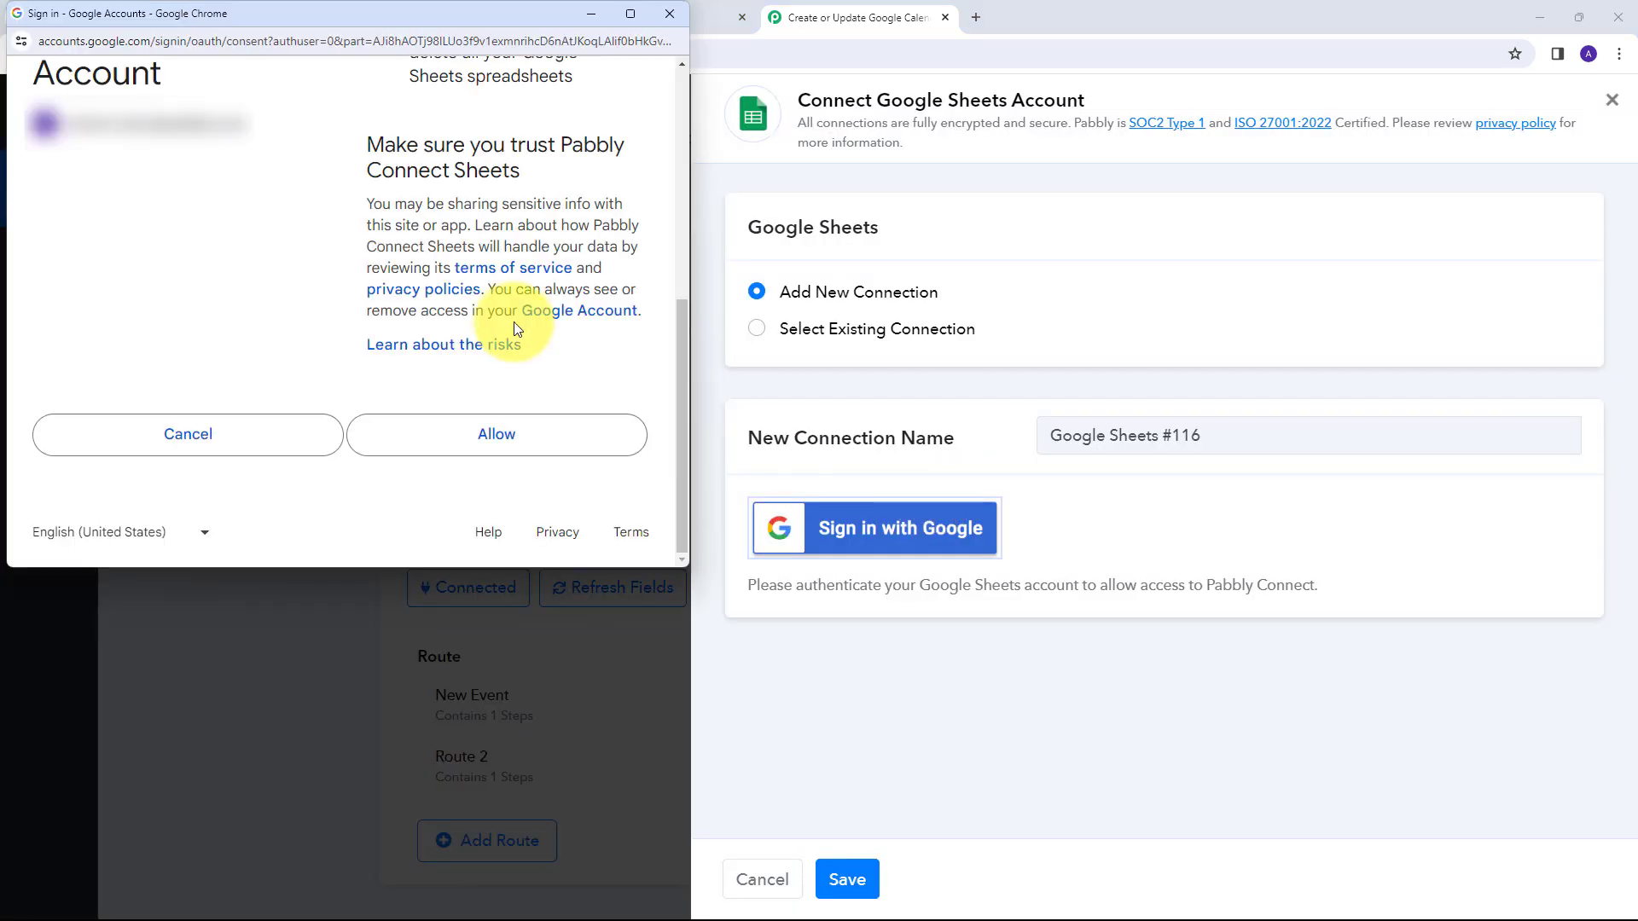
left_click(496, 435)
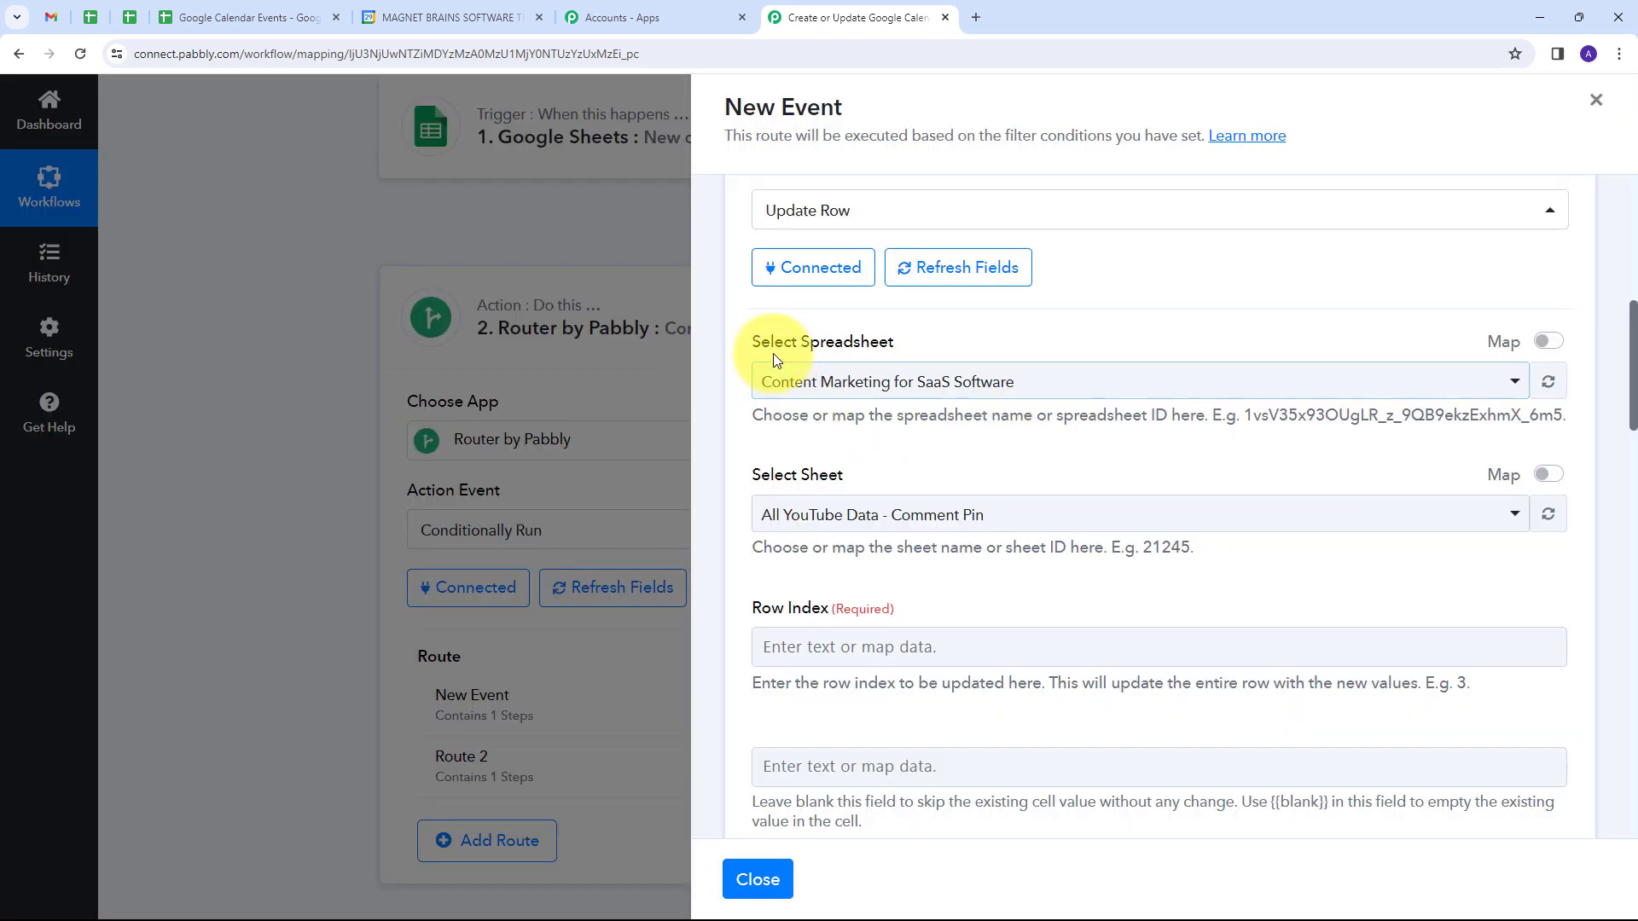
Step: Select the Google Calendar Events spreadsheet with Sheet1 for the Update Row action and review its column fields
left_click(1206, 382)
scroll(1005, 524, "down", 2)
scroll(1005, 524, "down", 3)
scroll(1005, 527, "up", 6)
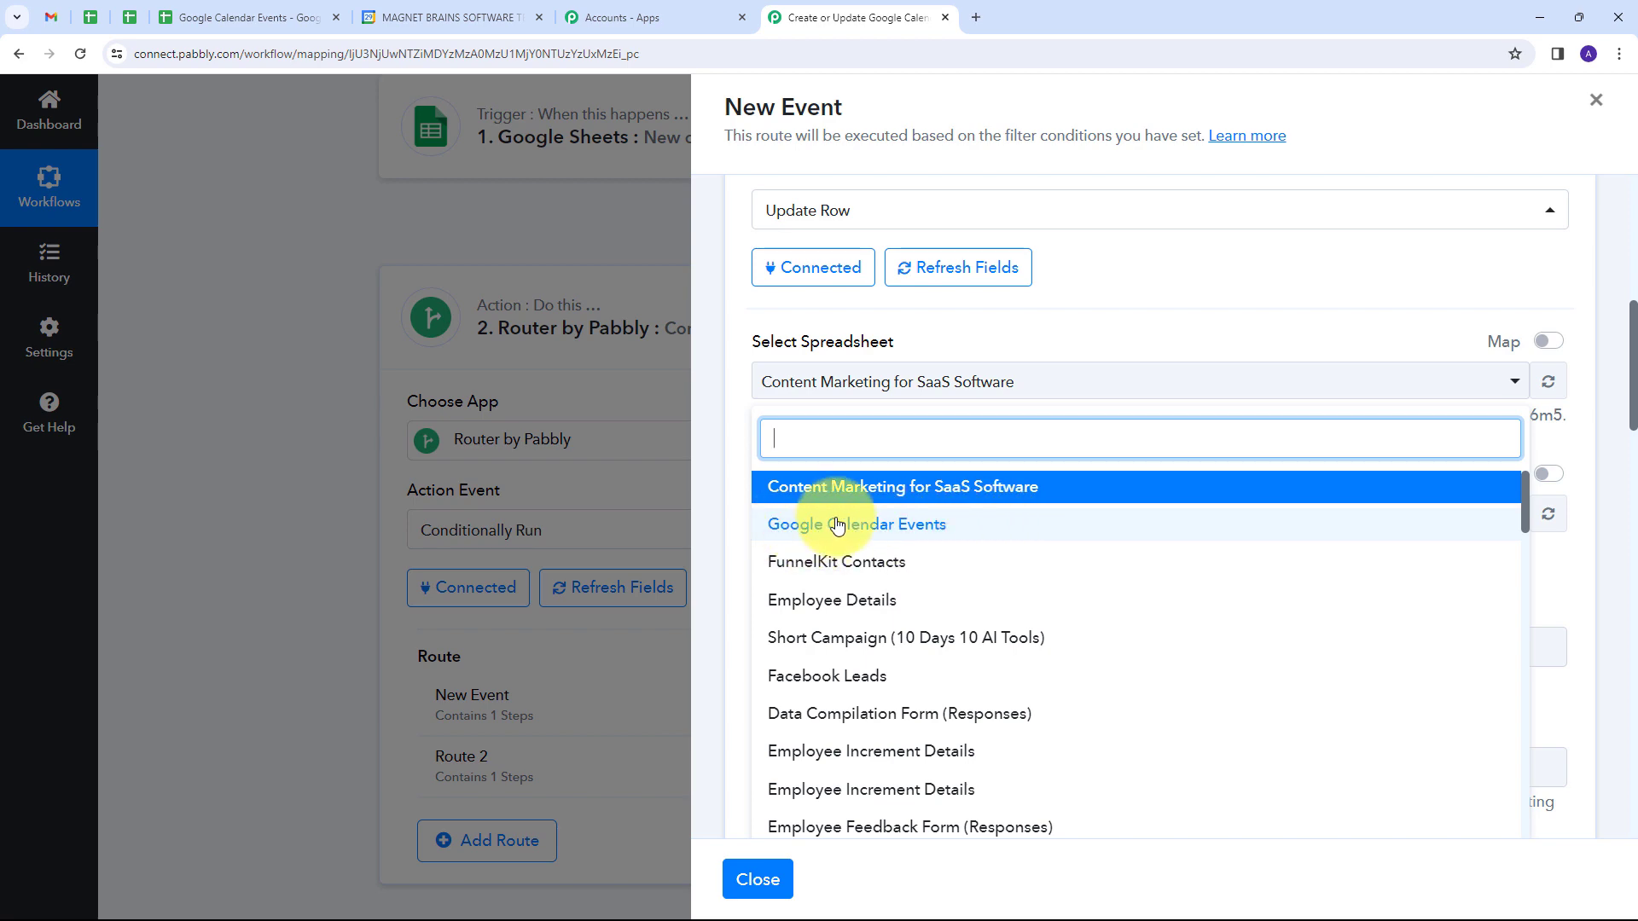
left_click(896, 527)
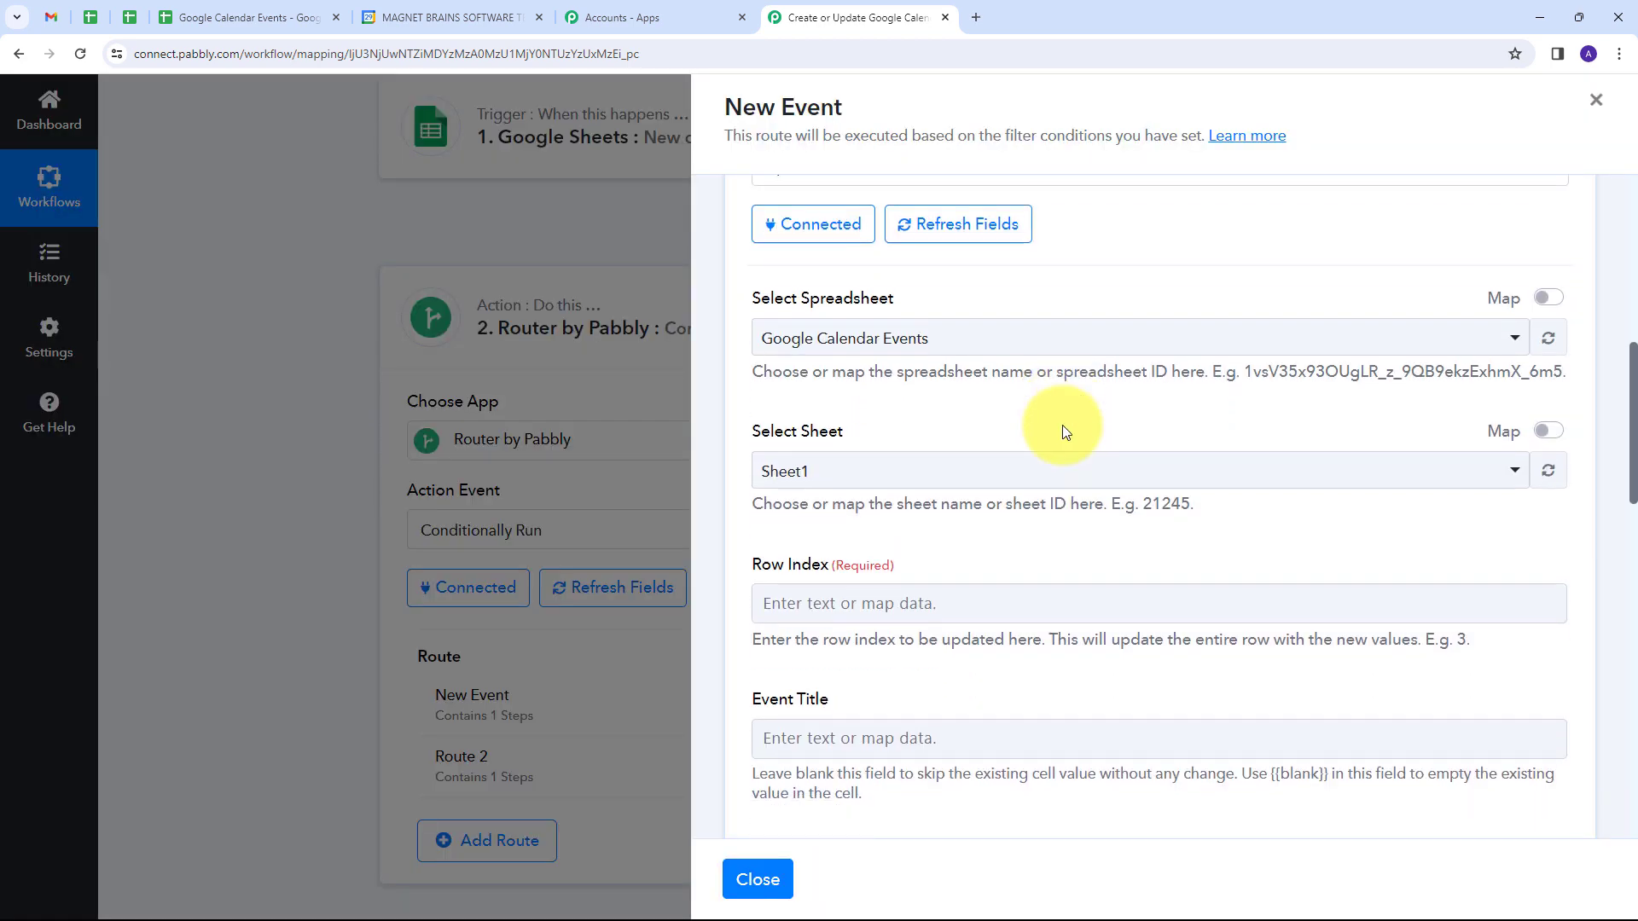
scroll(1063, 426, "down", 2)
scroll(1062, 425, "down", 5)
scroll(1062, 425, "up", 5)
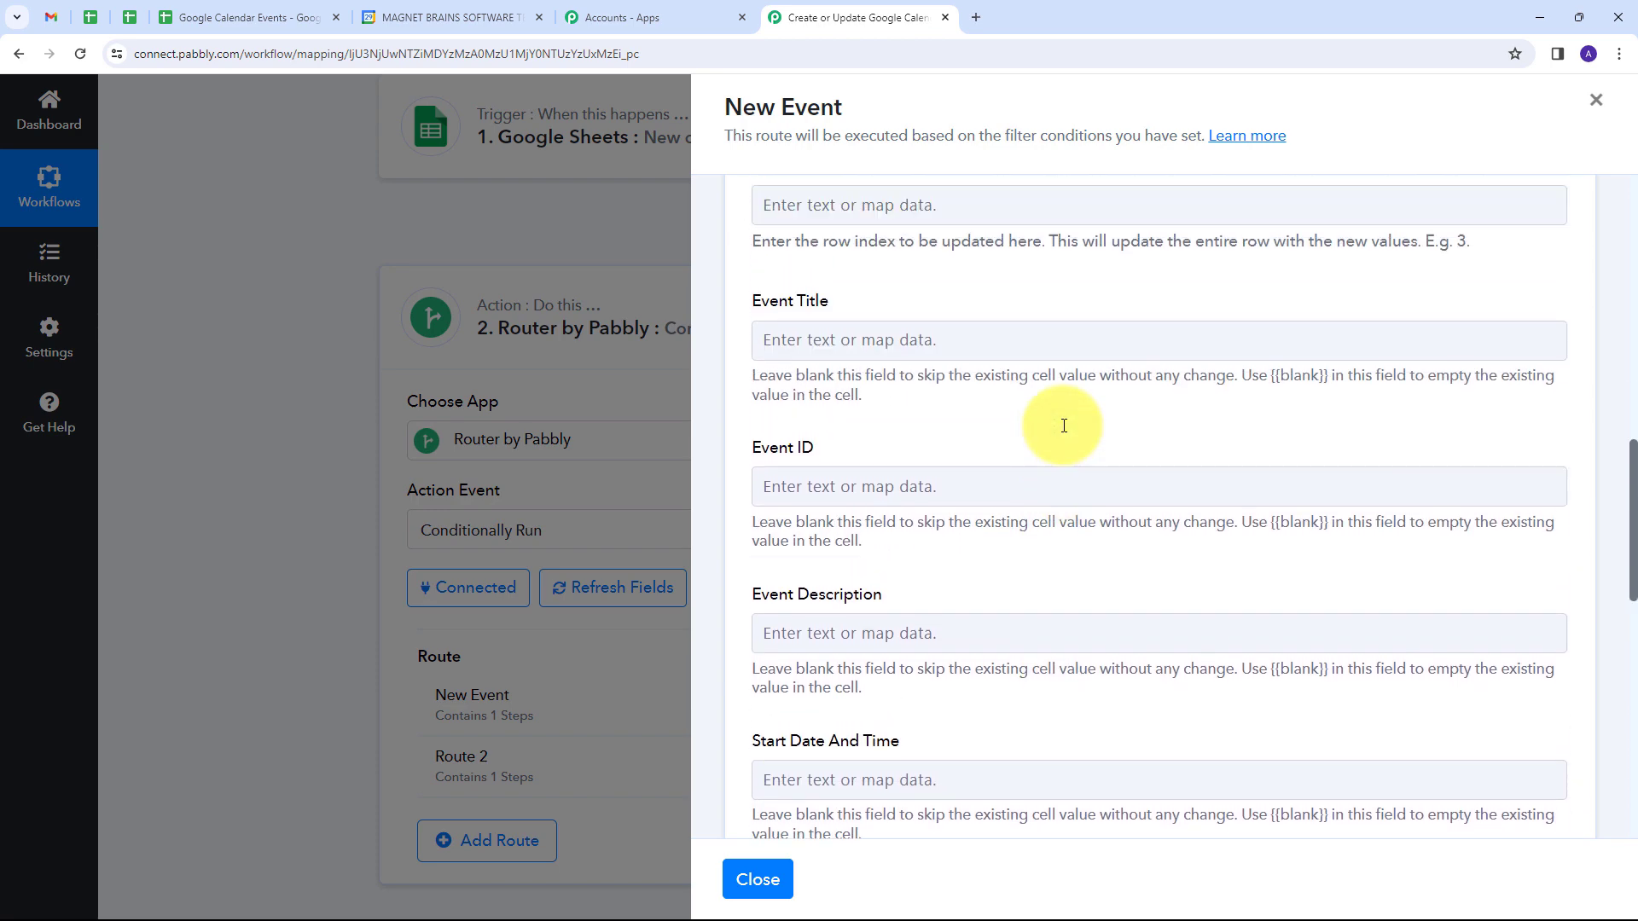
scroll(1063, 425, "up", 3)
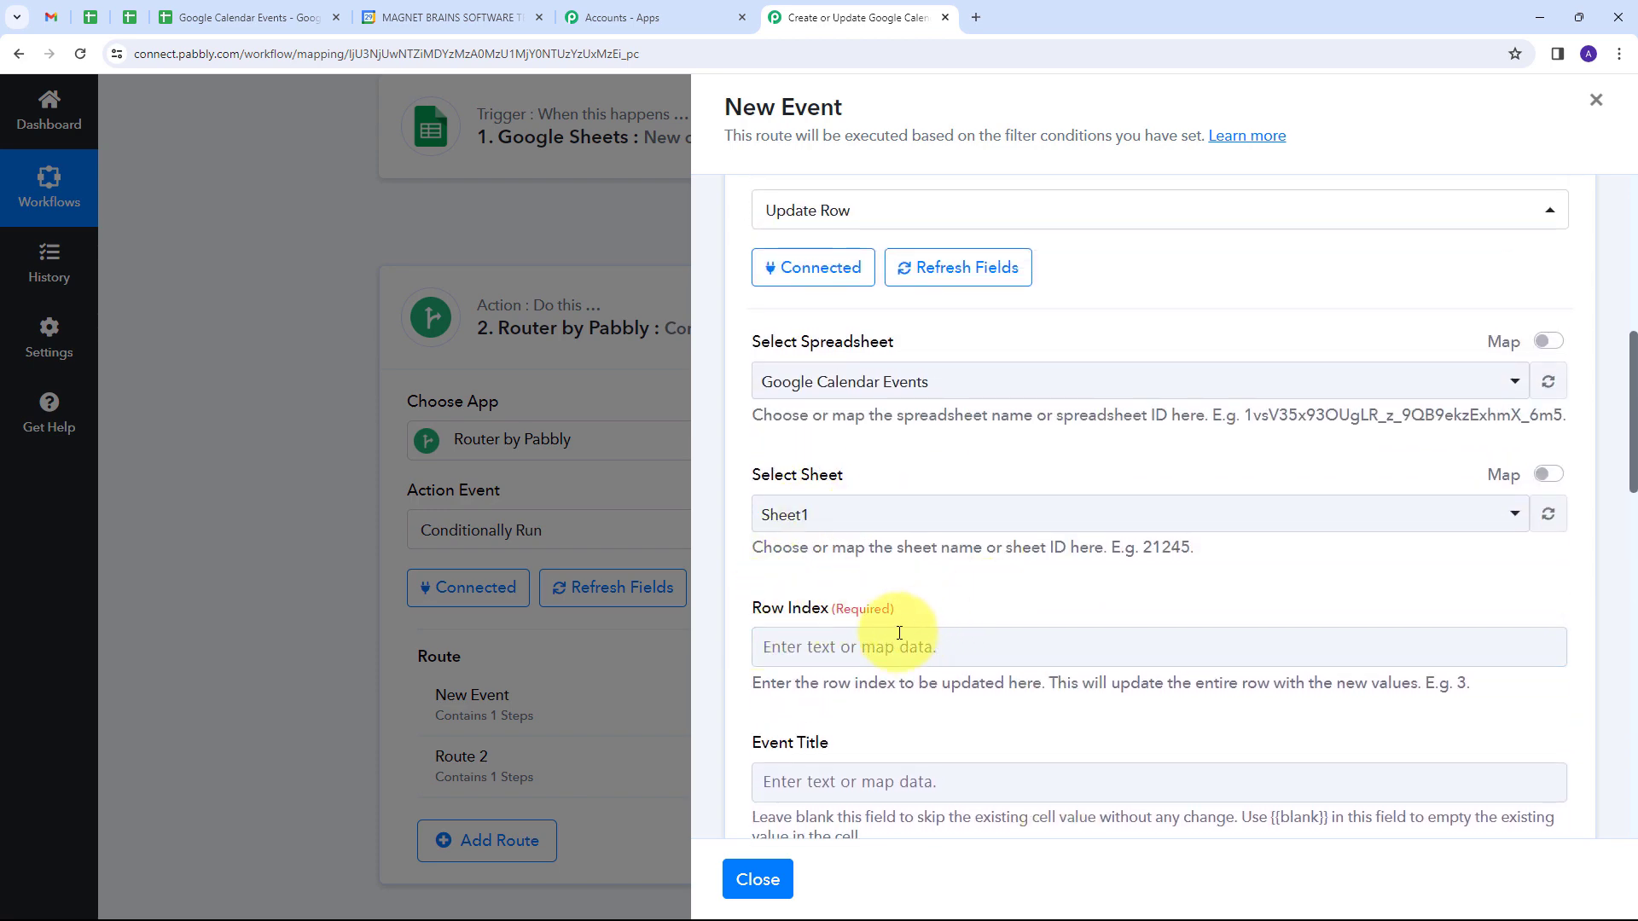
Step: Map the Update Row action's Row Index field to the RowIndex value from the Google Sheets trigger
left_click(852, 649)
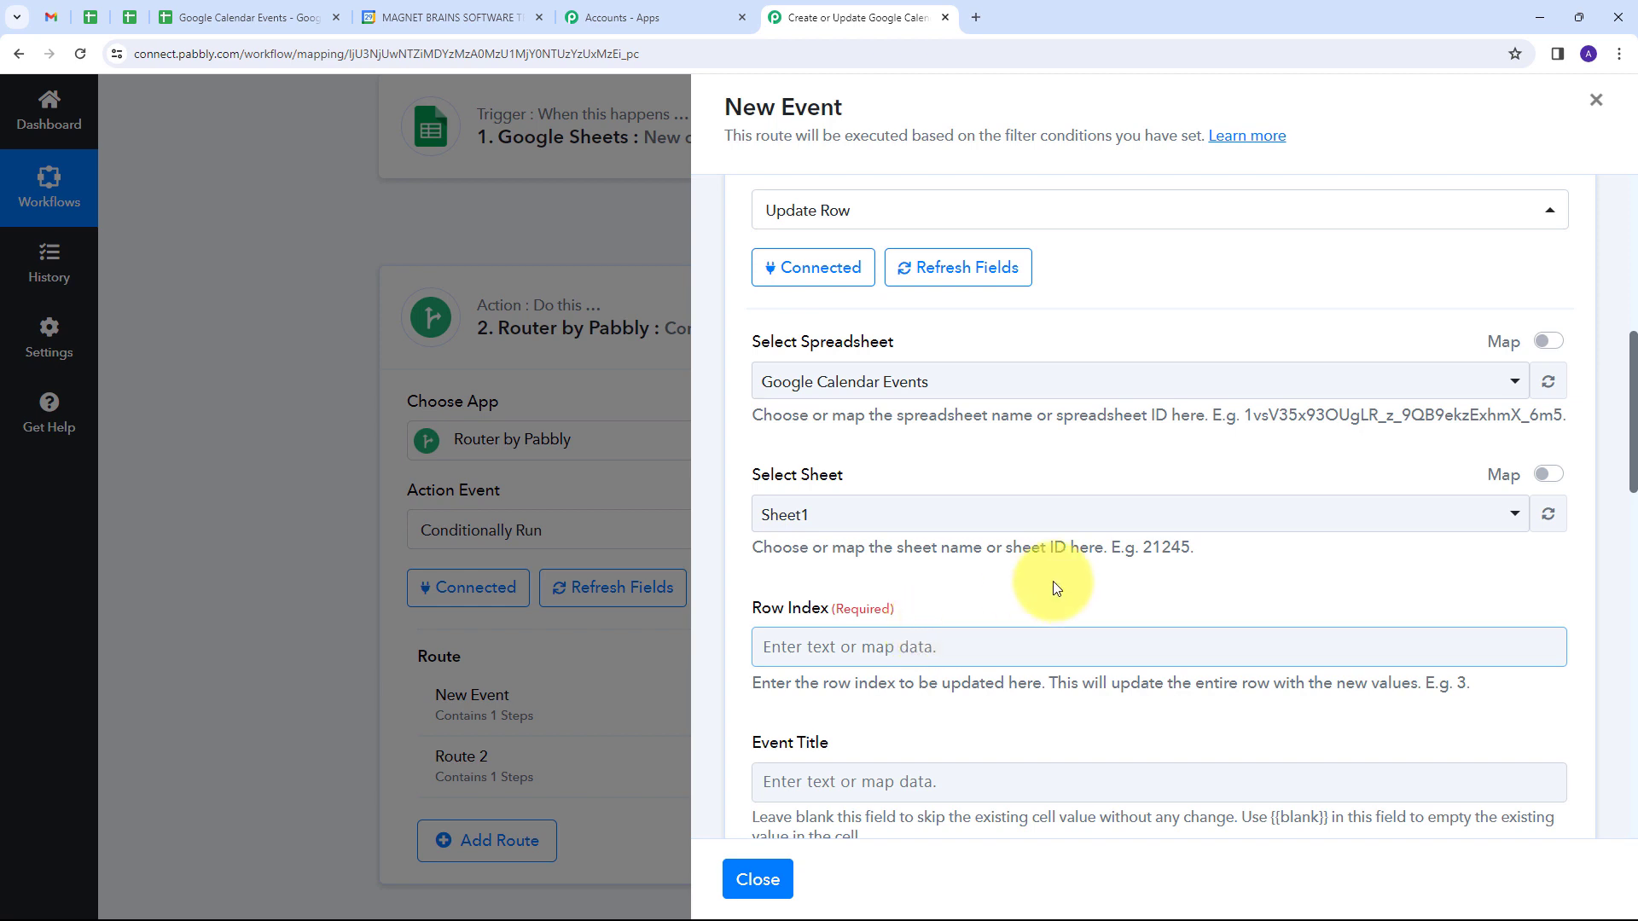
scroll(1053, 585, "down", 1)
left_click(847, 559)
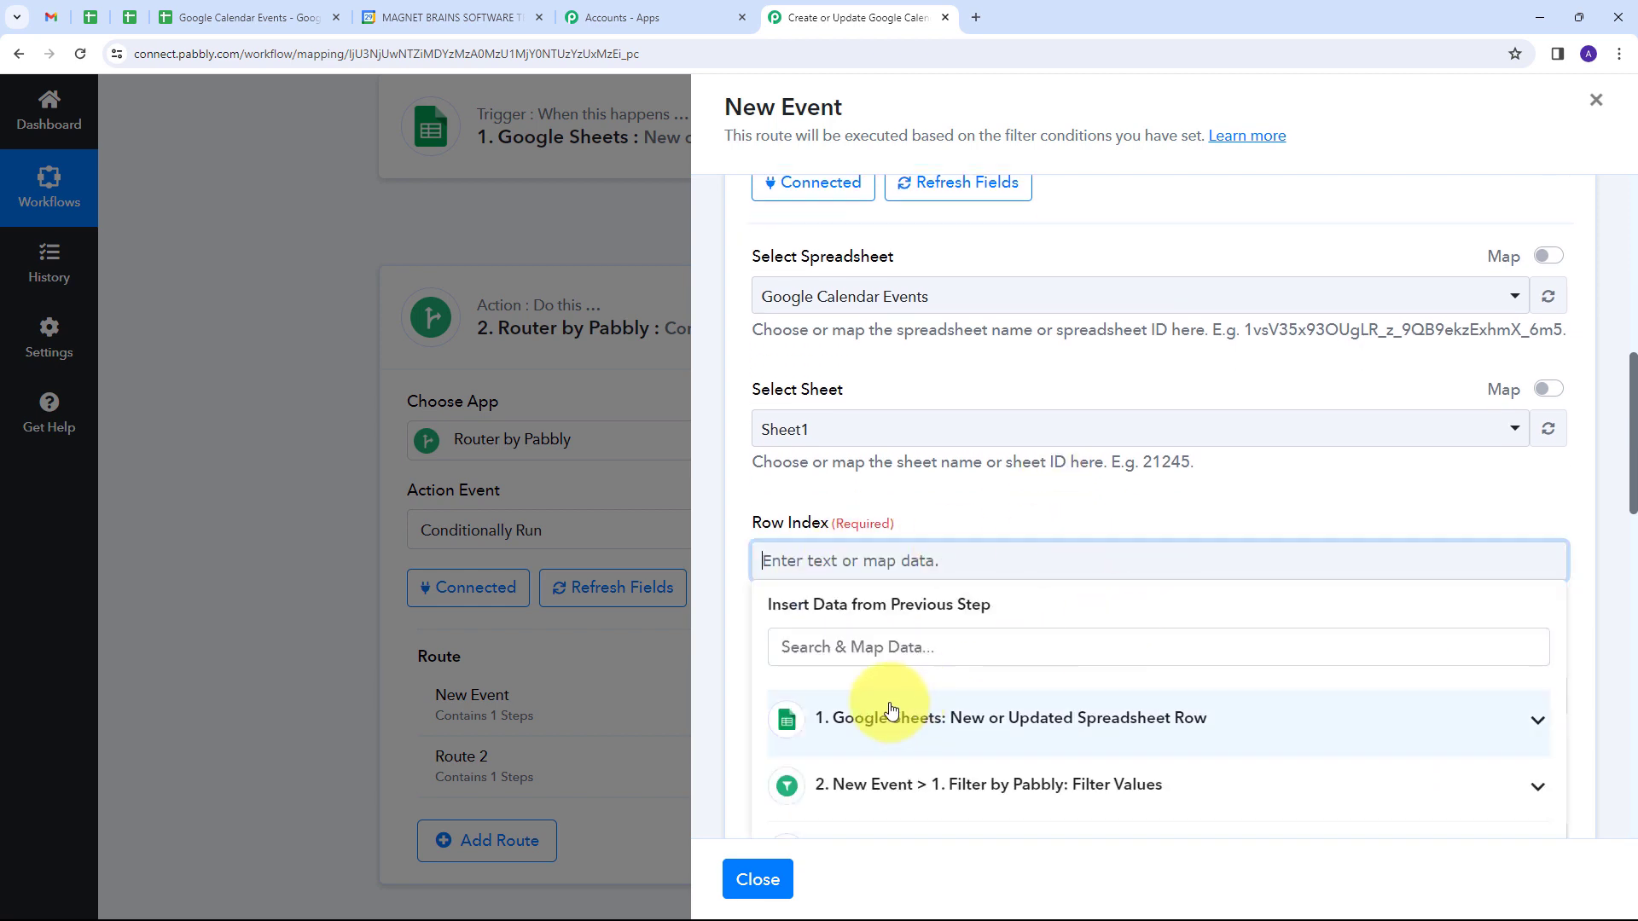
scroll(1125, 546, "down", 1)
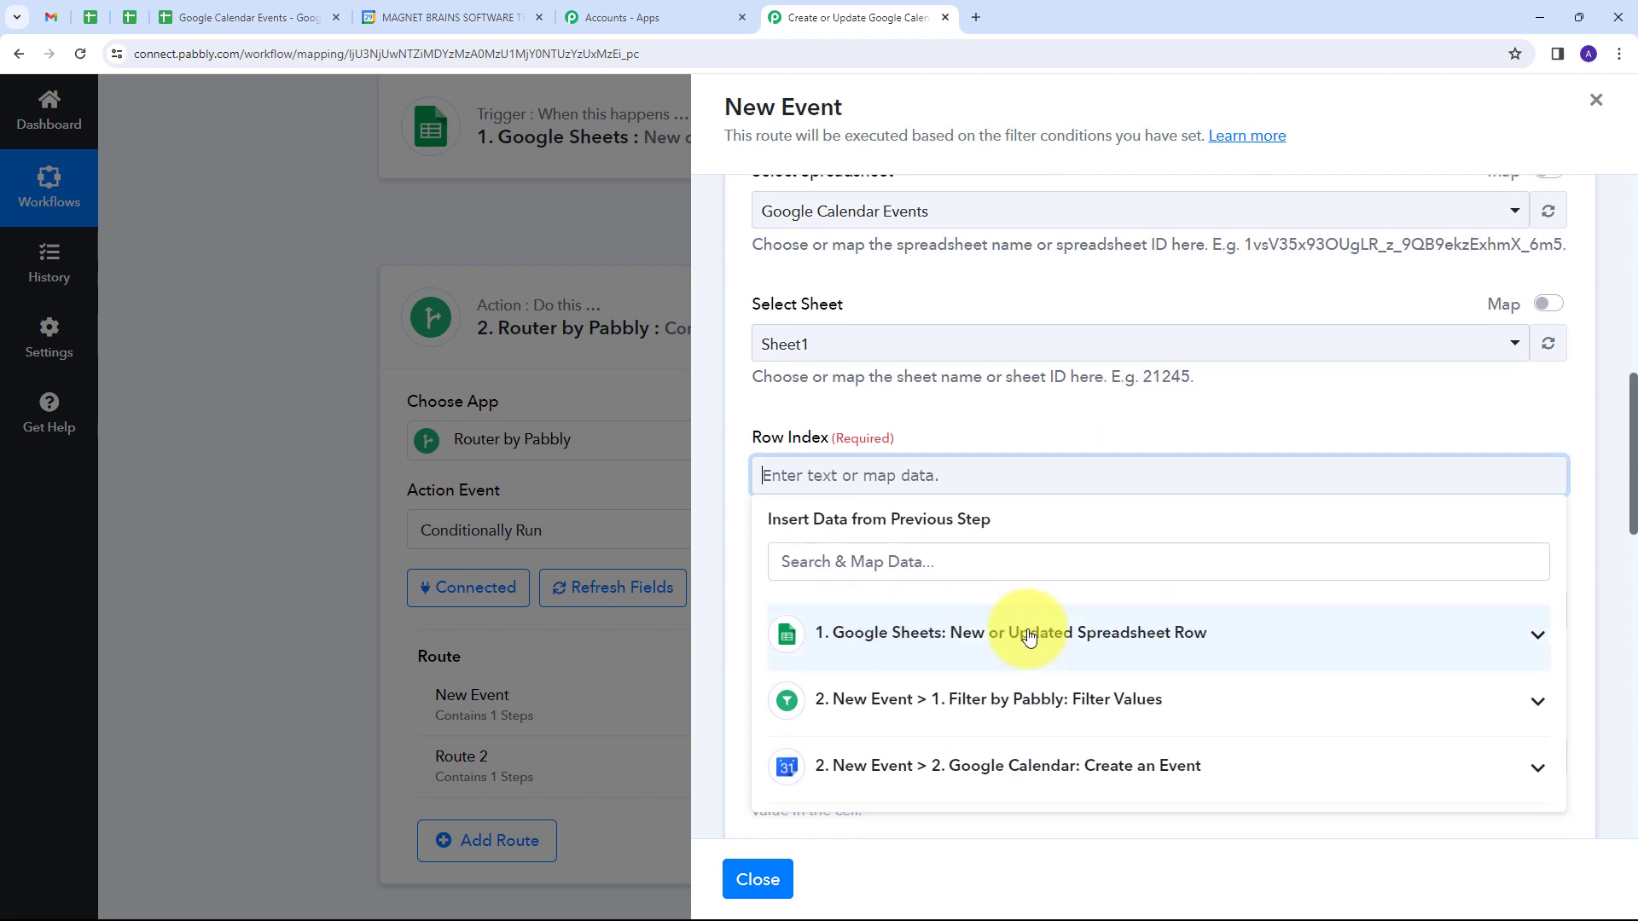
left_click(1028, 635)
scroll(1024, 597, "down", 4)
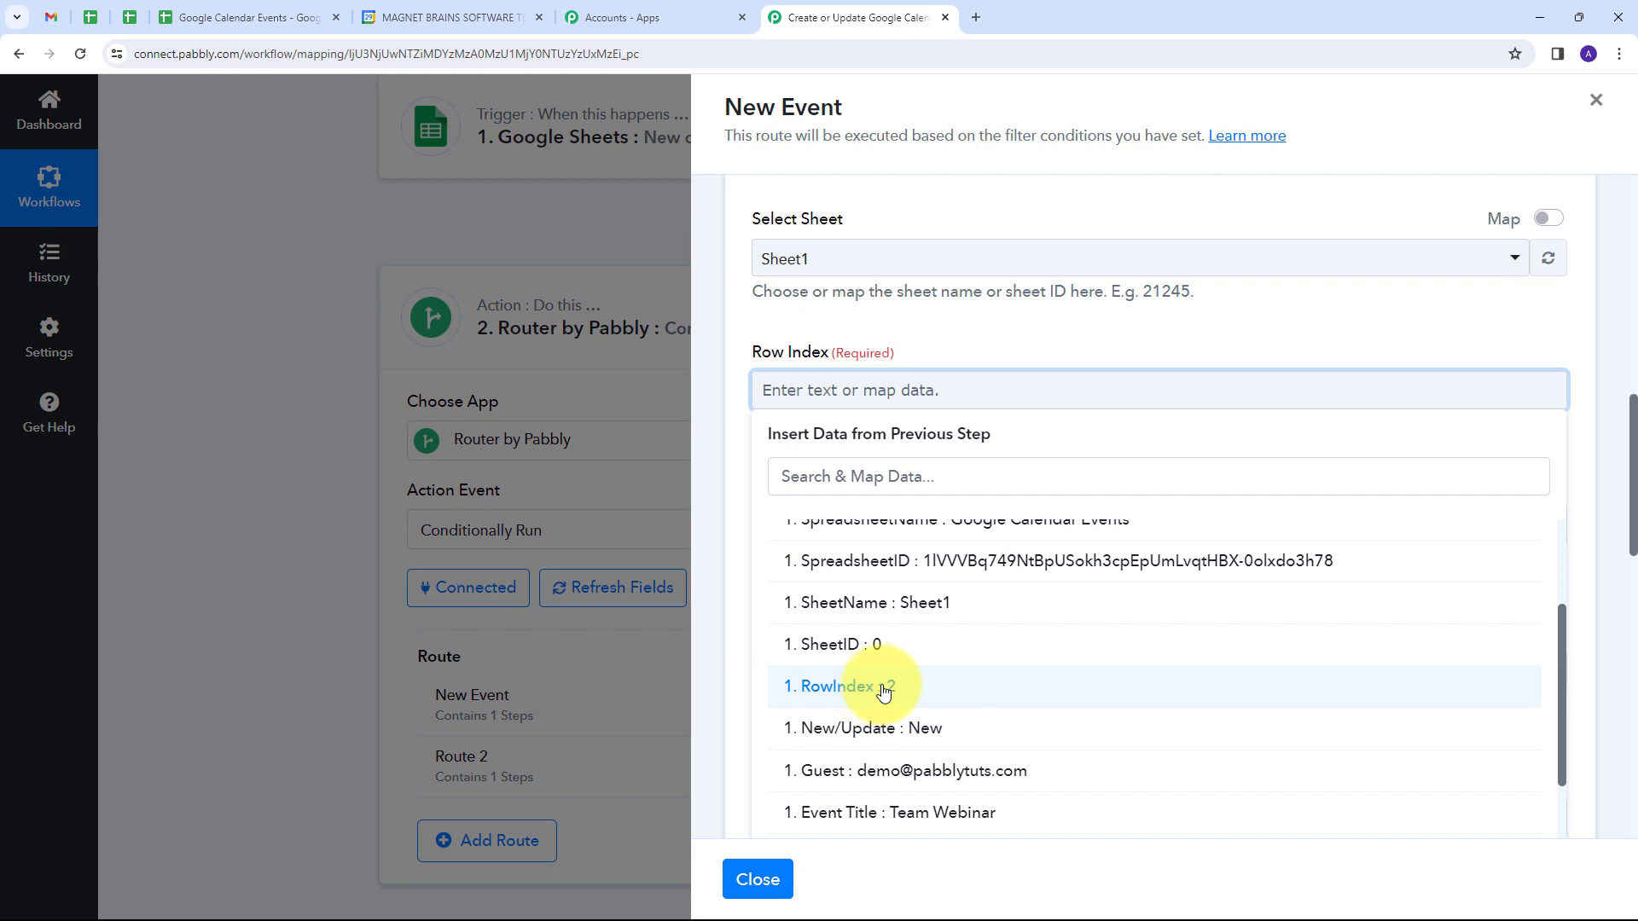
left_click(883, 689)
left_click(959, 343)
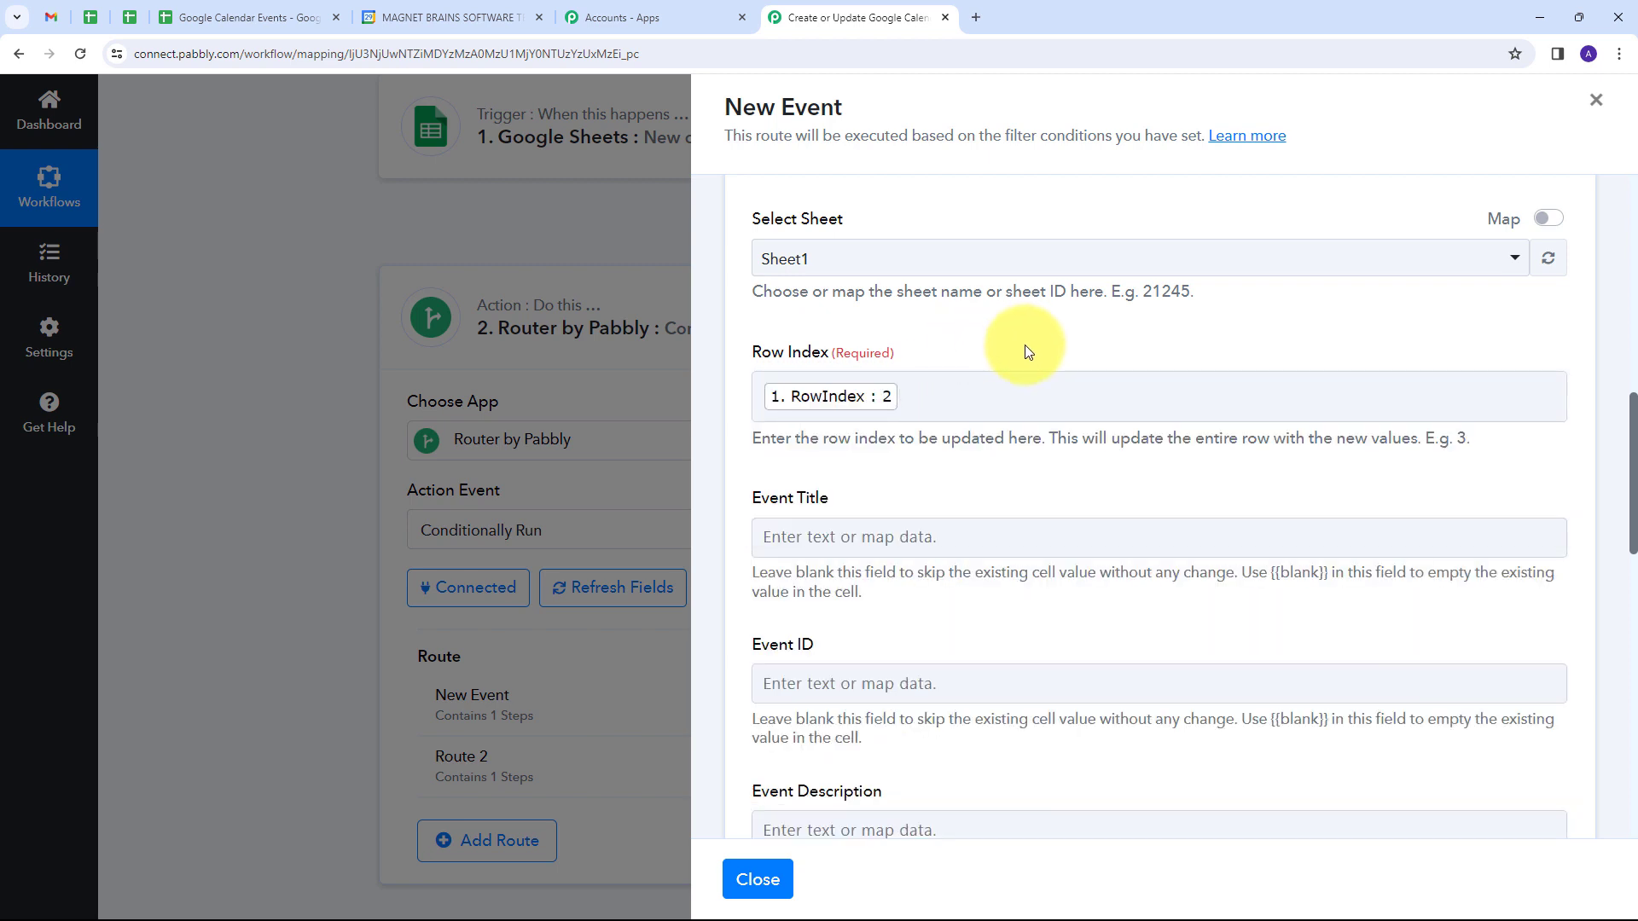
Step: Map the Event ID field to the Id from the Create an Event step, then save and send a test request for Update Row
scroll(944, 439, "down", 3)
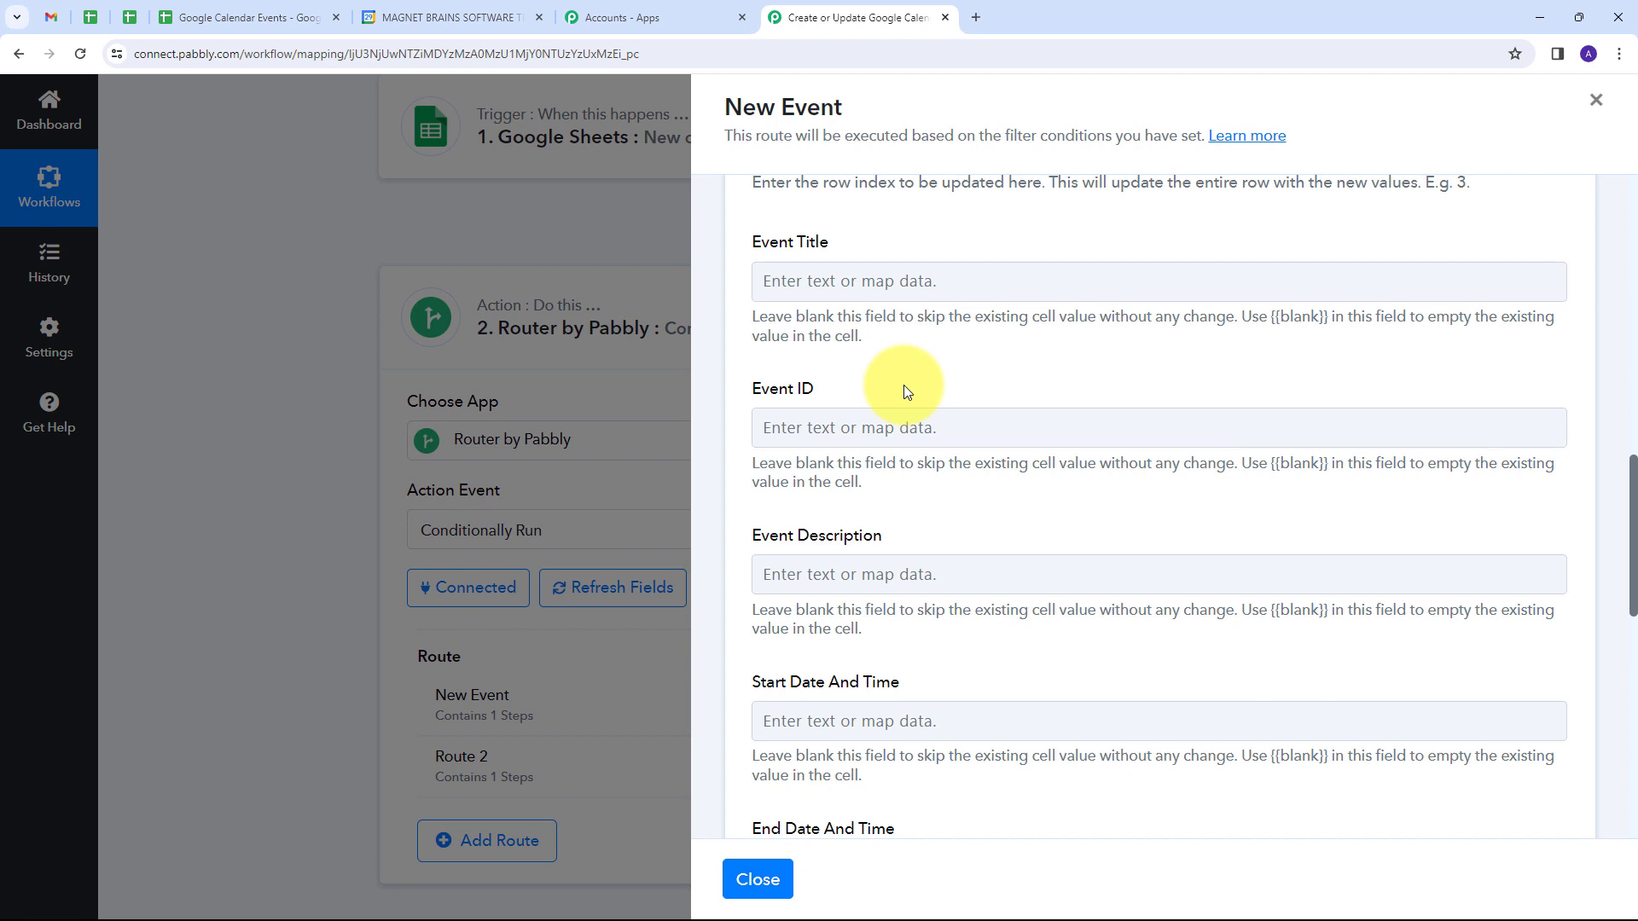
left_click(818, 427)
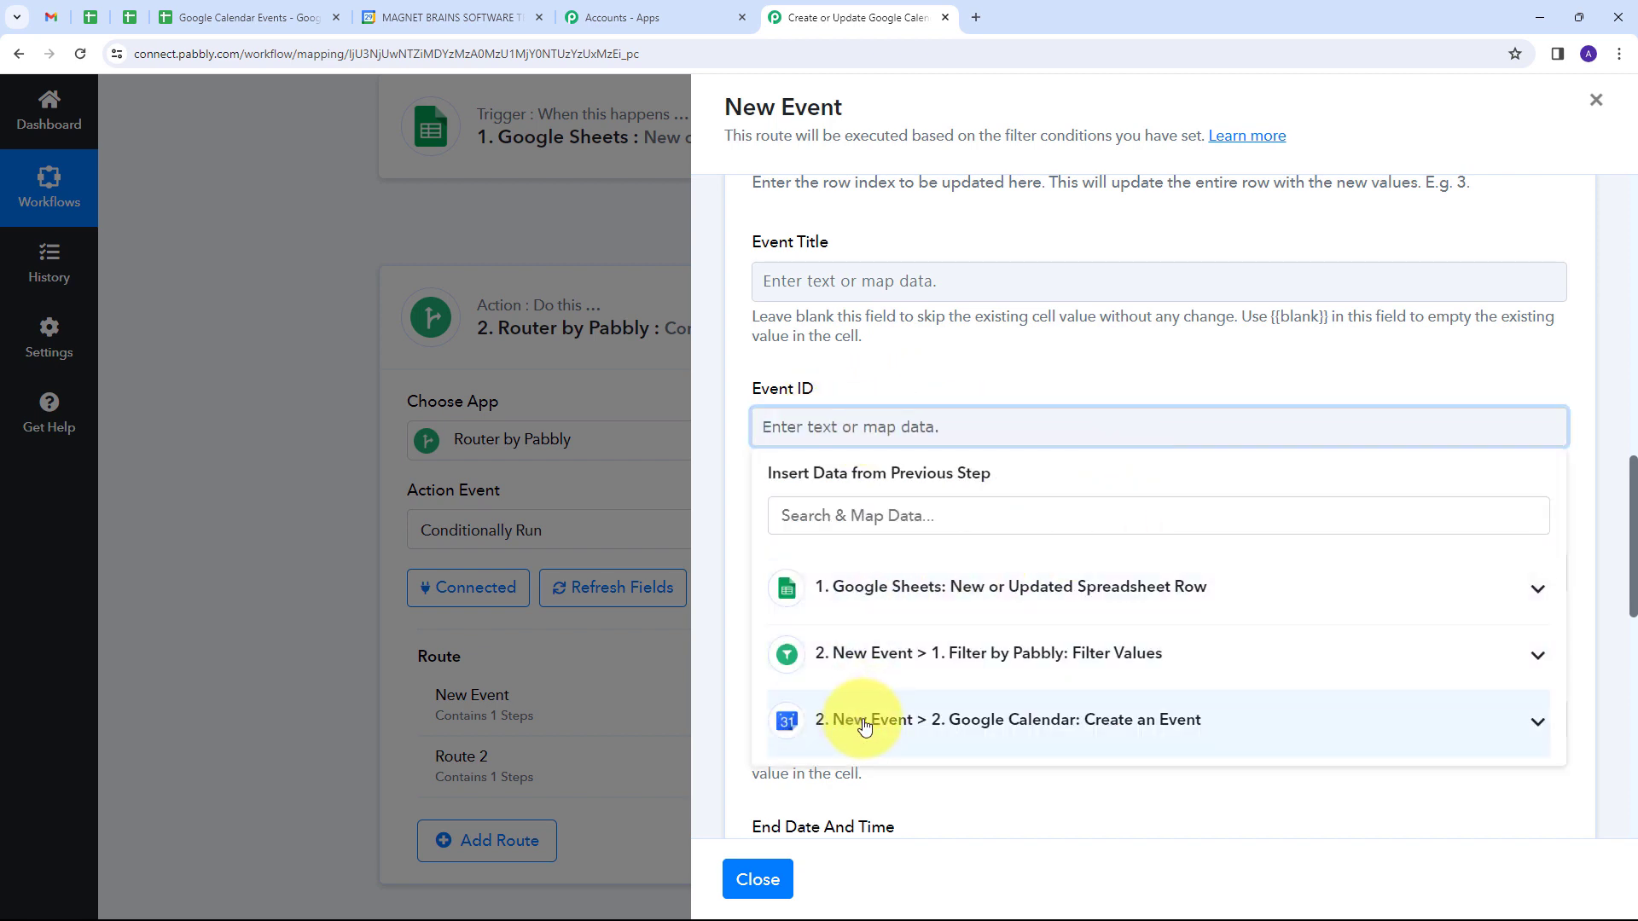
left_click(1134, 727)
scroll(1061, 530, "down", 5)
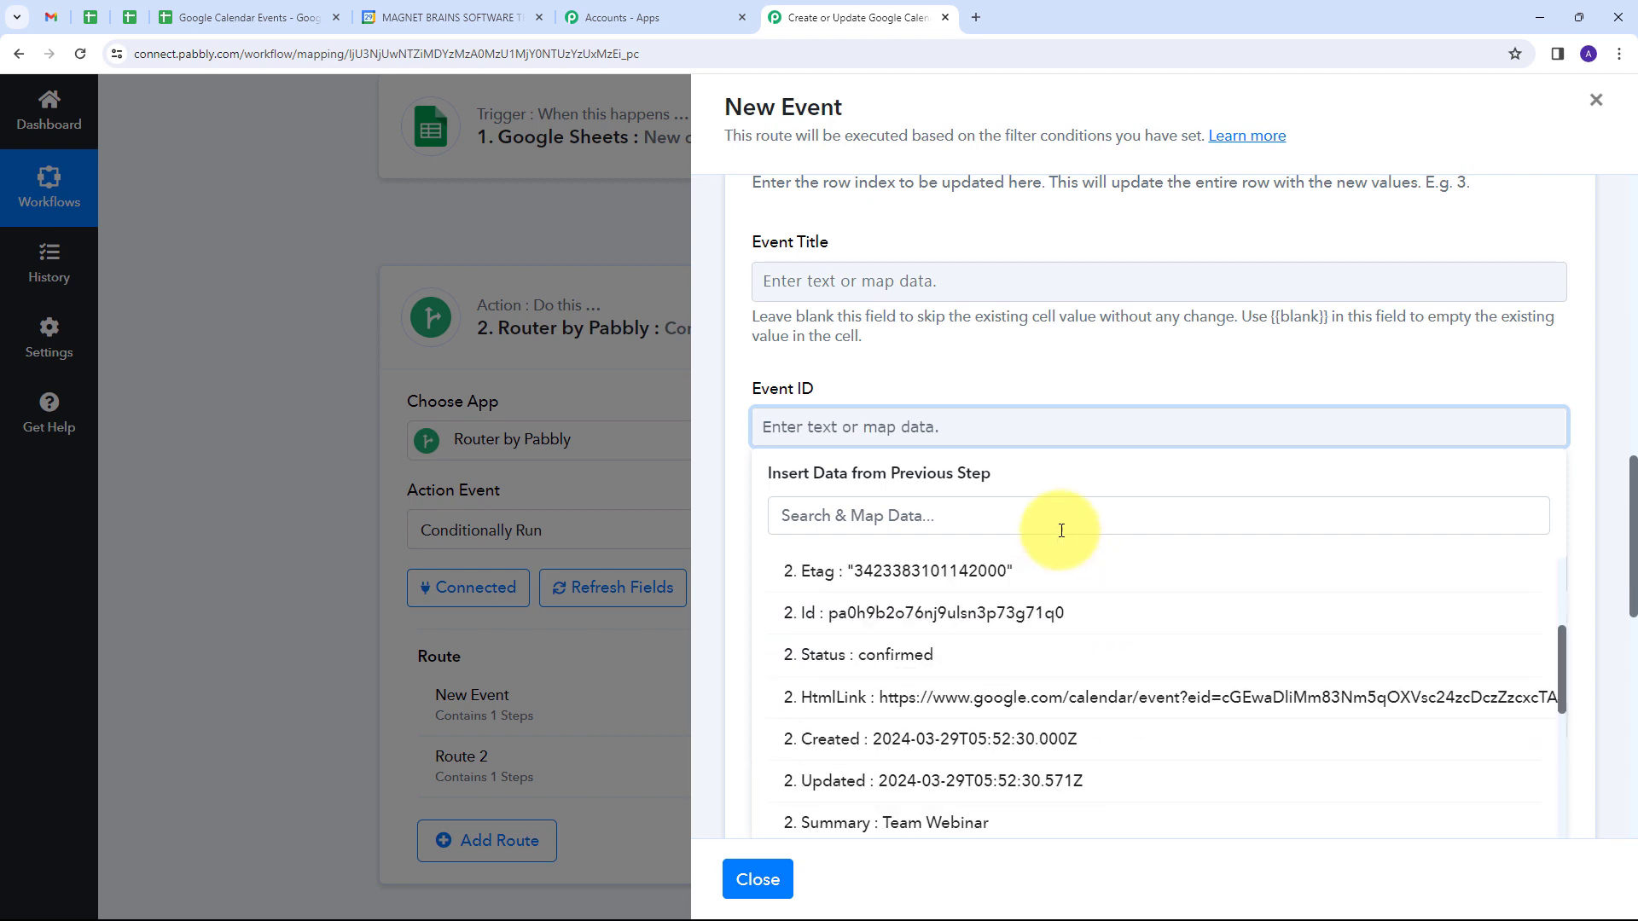
left_click(933, 607)
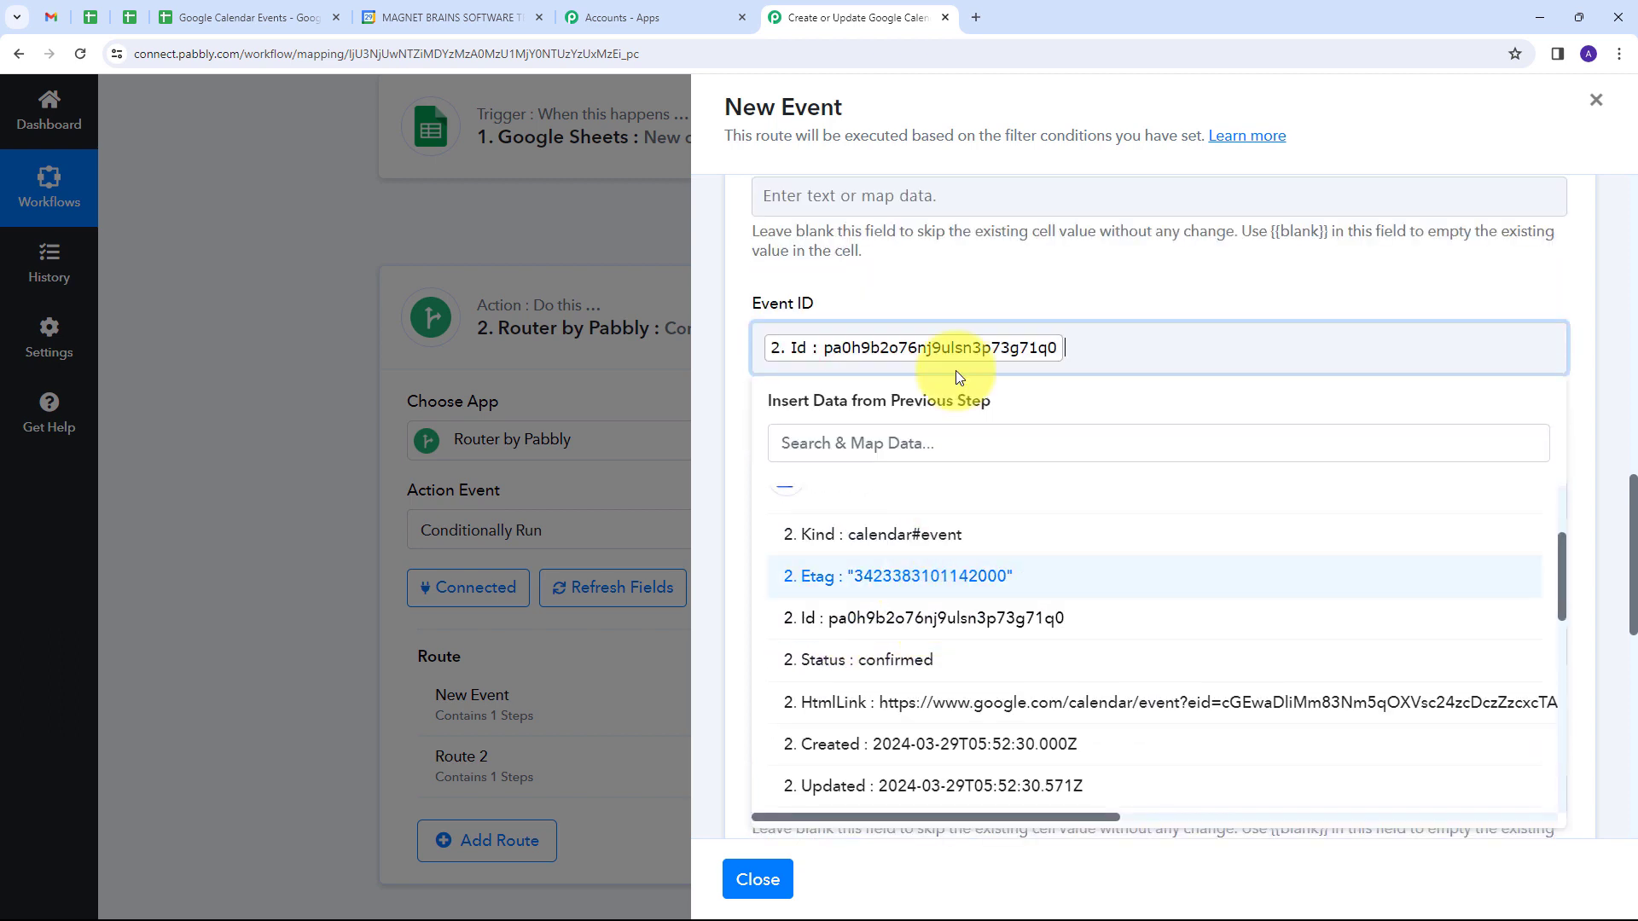
left_click(976, 281)
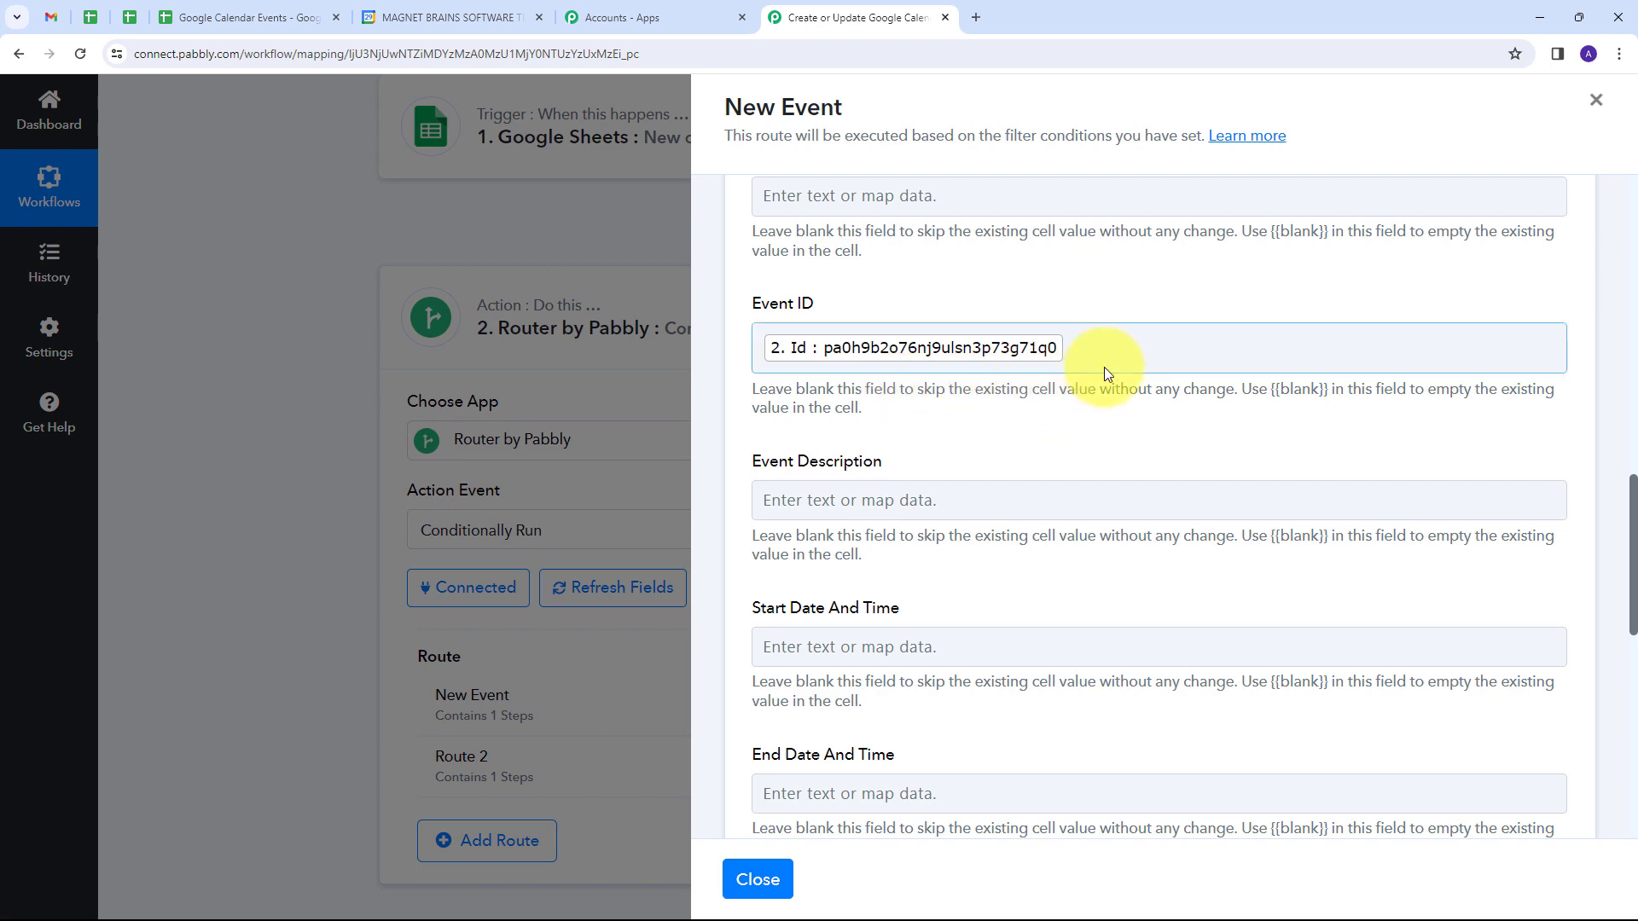
scroll(1104, 367, "down", 10)
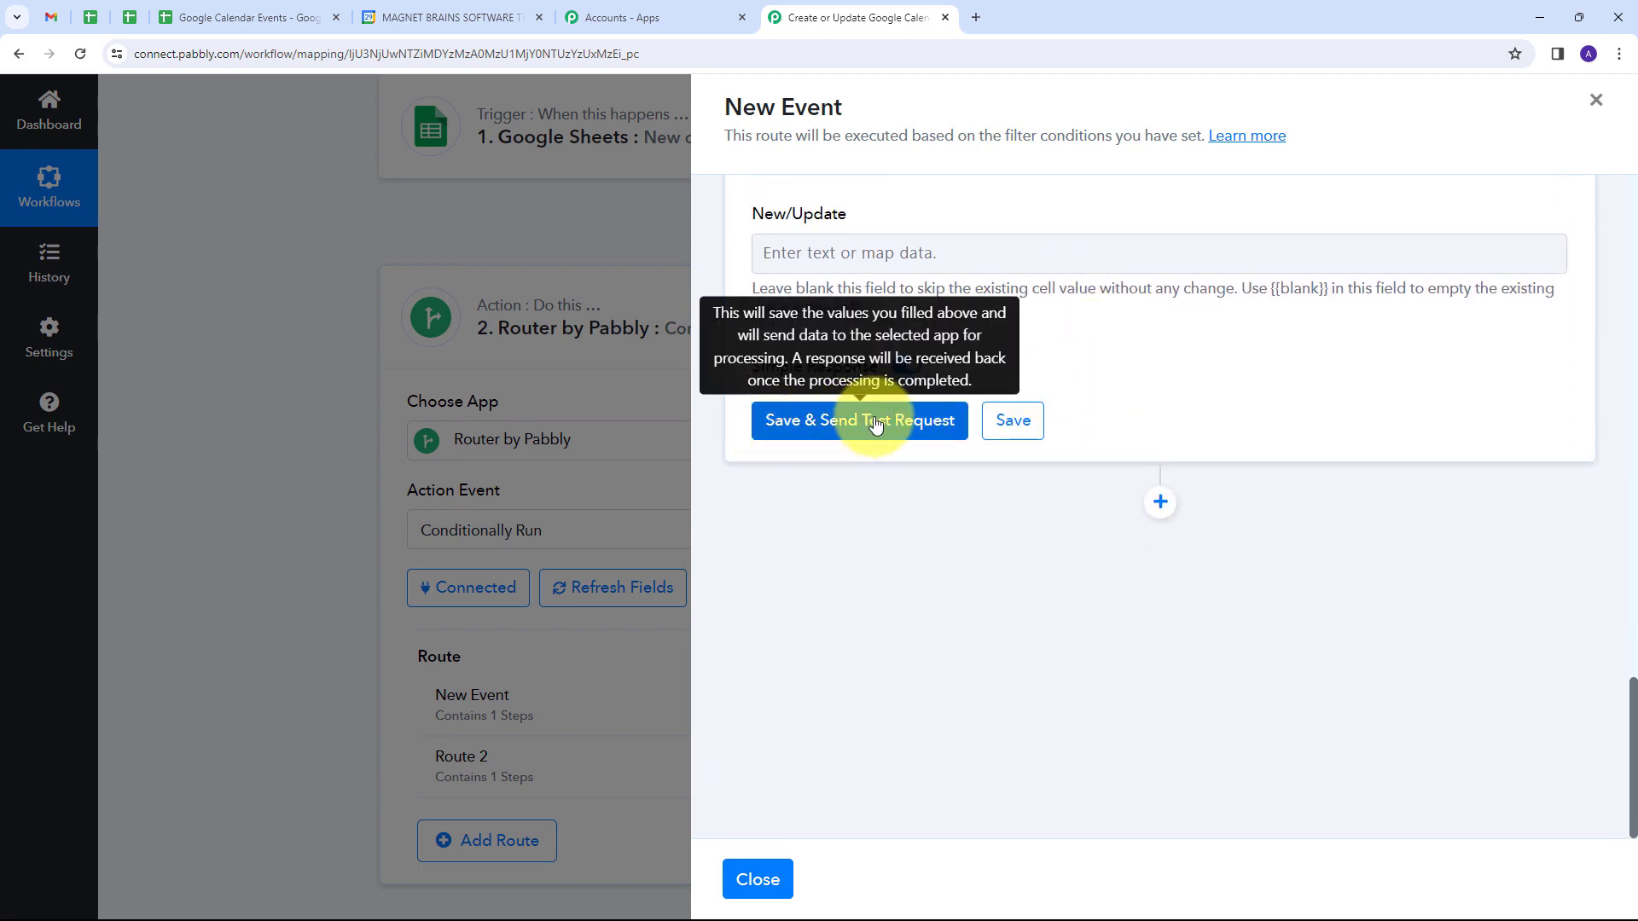
left_click(876, 422)
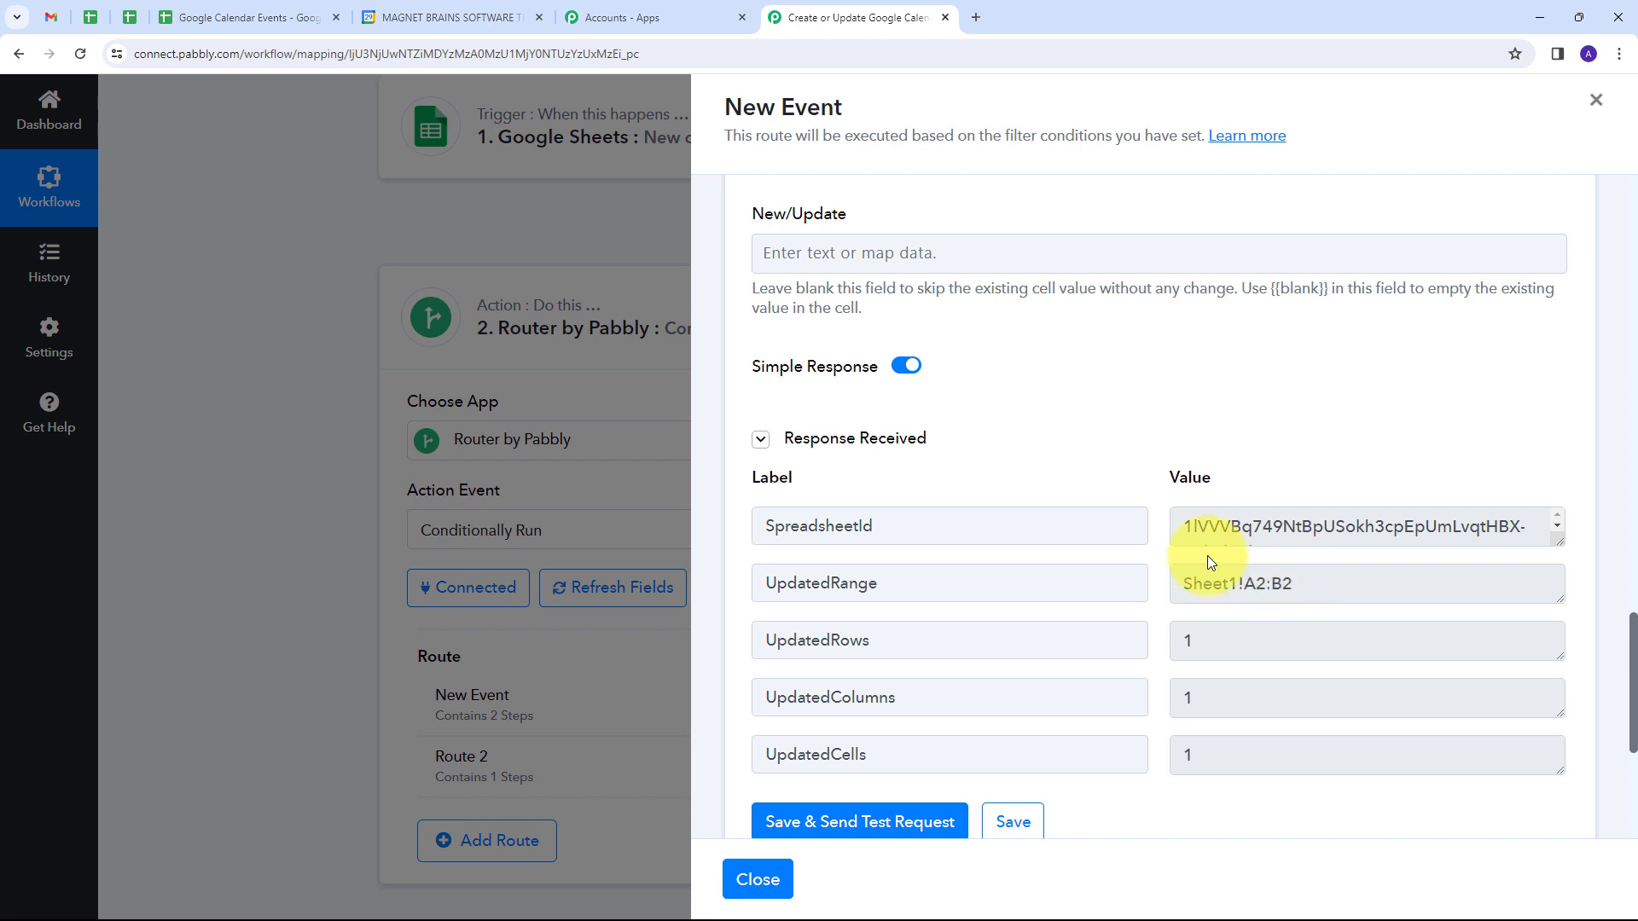
Step: Switch to the Google Calendar Events spreadsheet and check the Event ID cell of the Team Webinar row
left_click(247, 17)
left_click(356, 333)
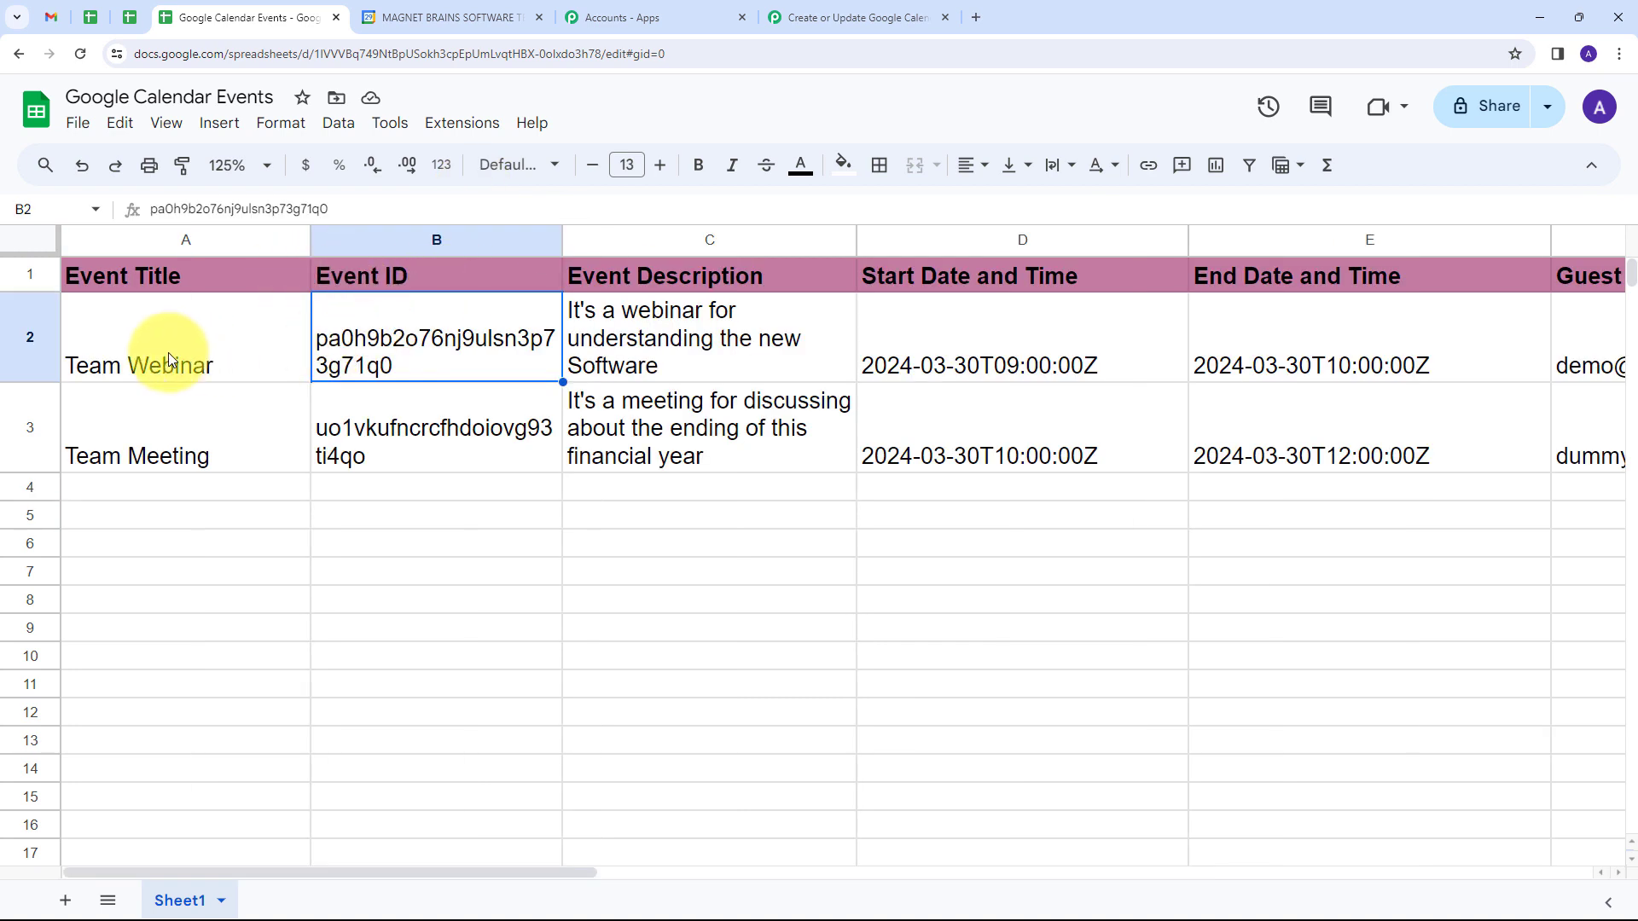
left_click(256, 407)
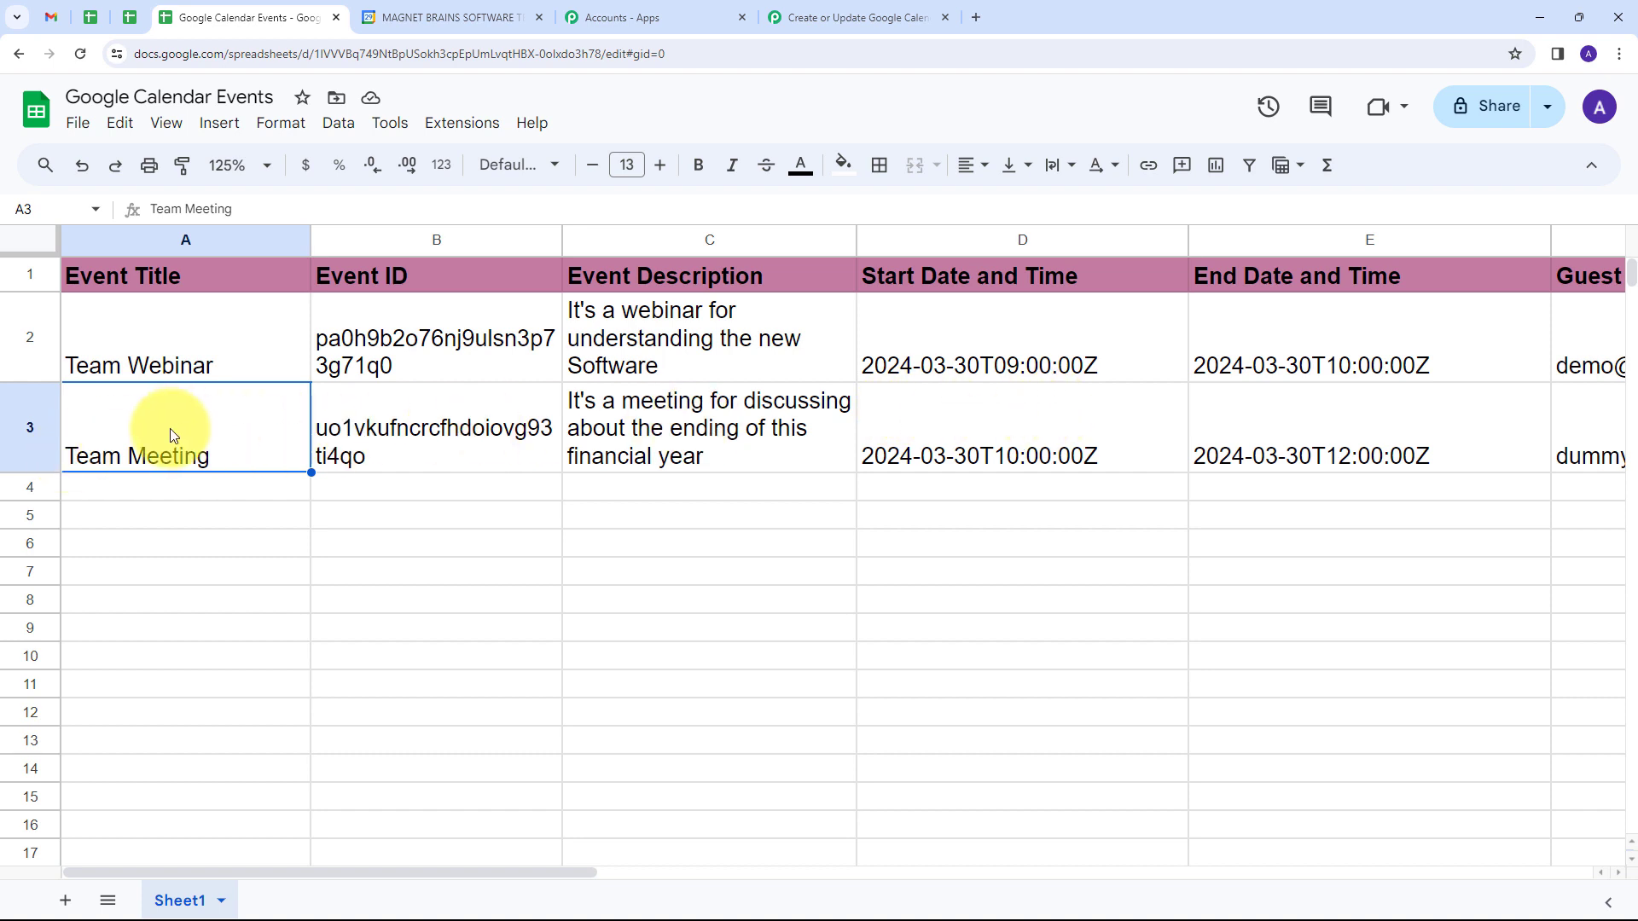
Step: Return to the Pabbly Connect workflow, close the New Event route, and start recapturing the Google Sheets trigger's webhook response
left_click(942, 7)
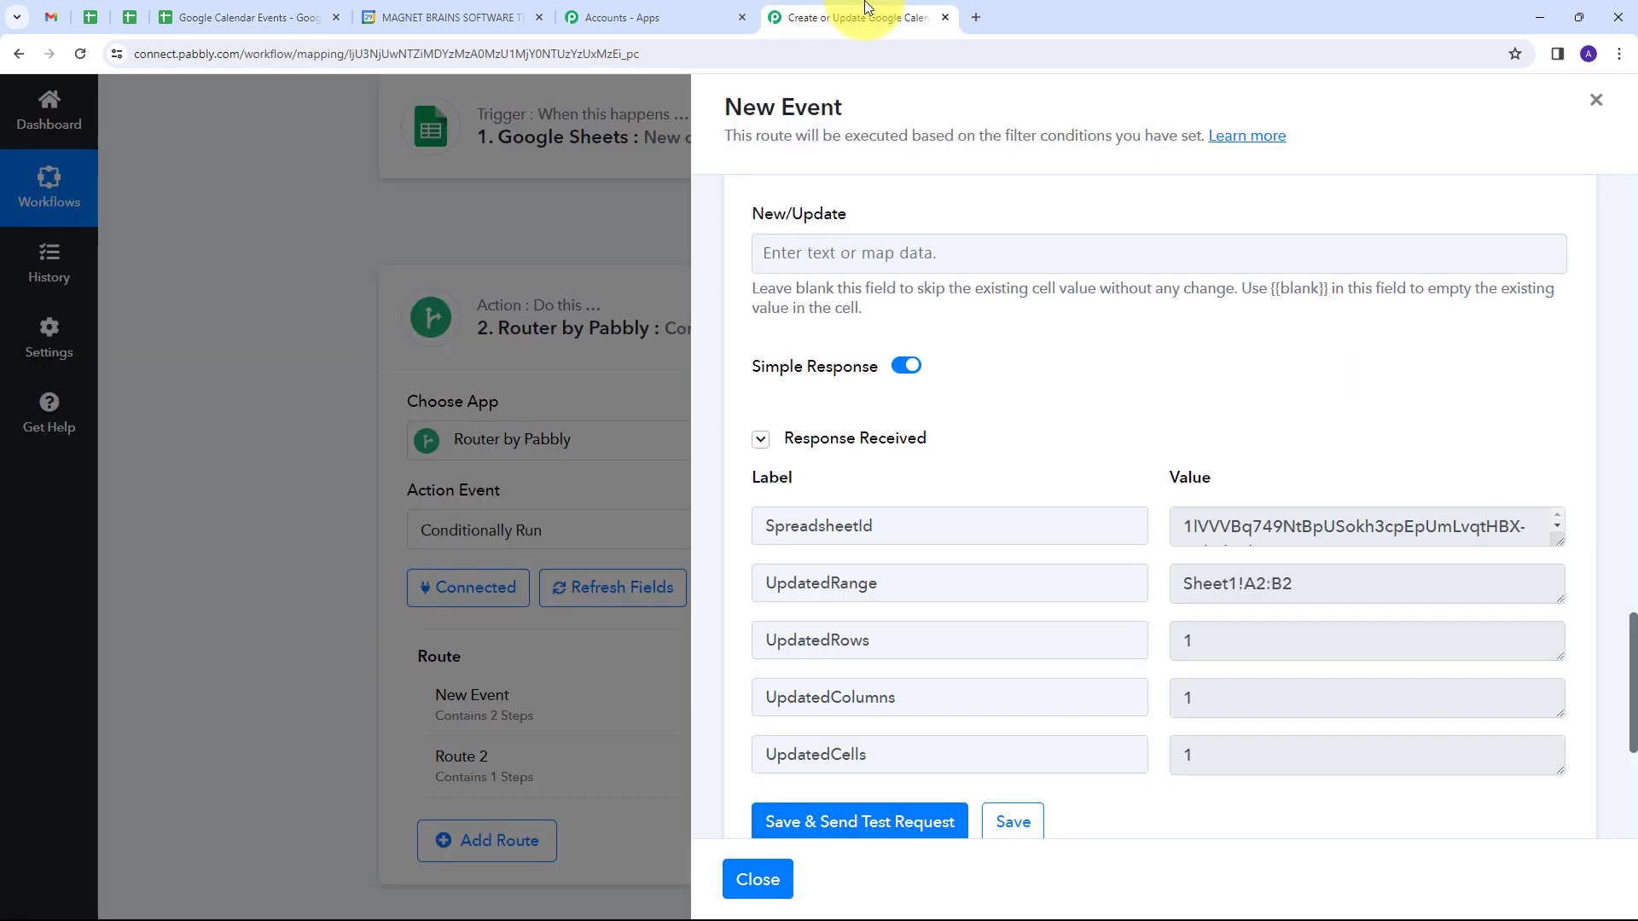
scroll(1147, 316, "up", 7)
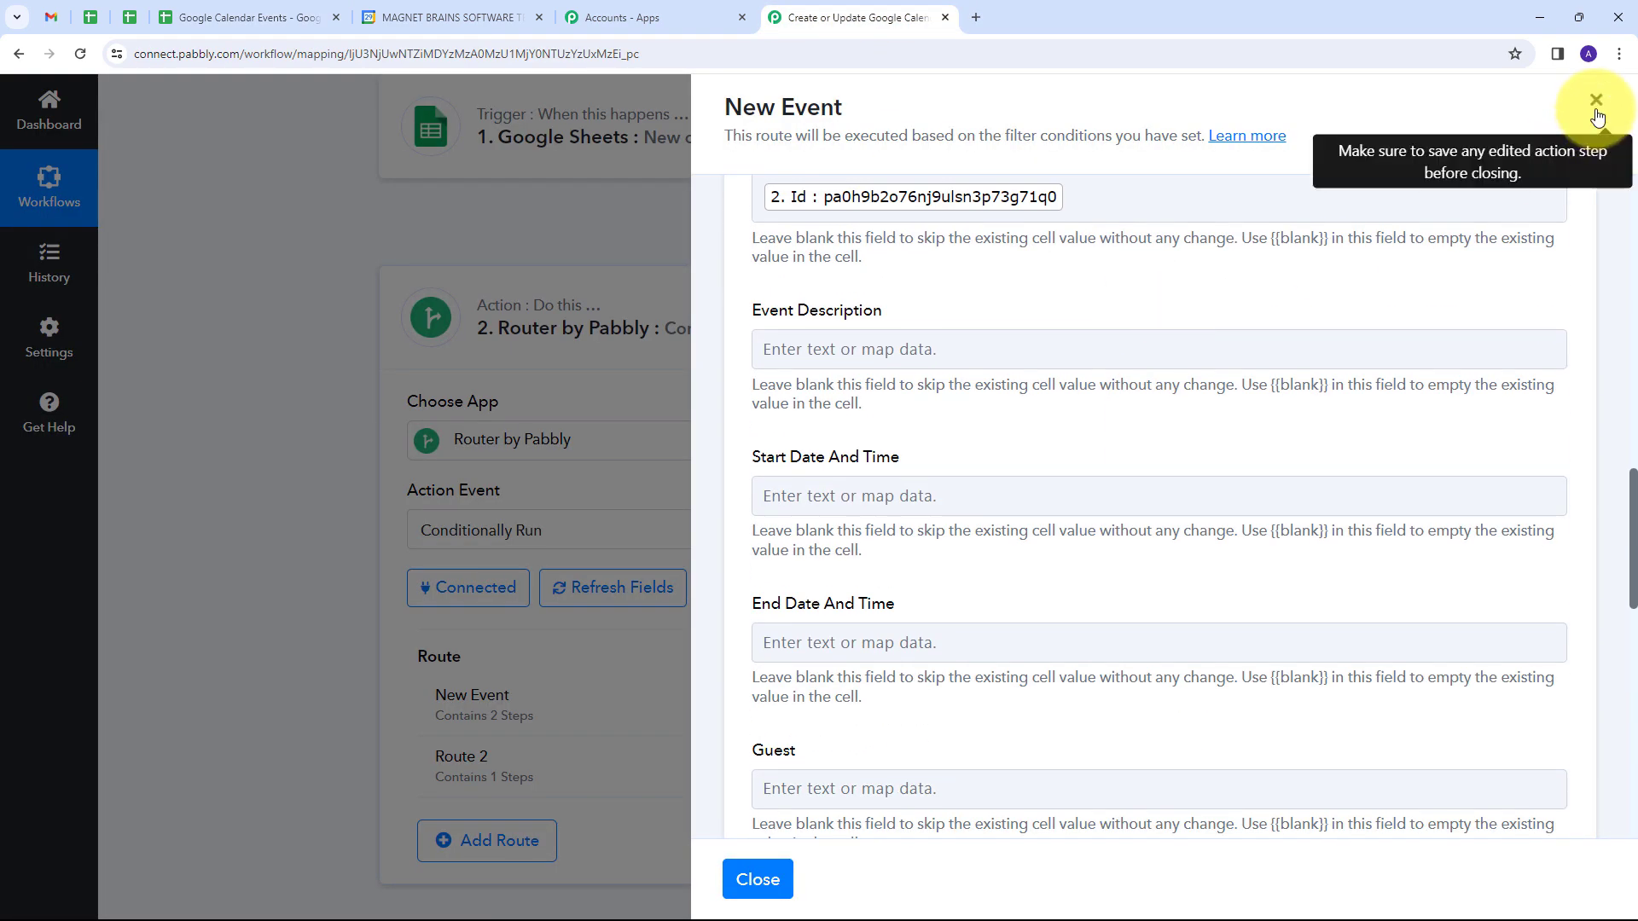
left_click(1594, 101)
left_click(983, 309)
scroll(843, 332, "down", 10)
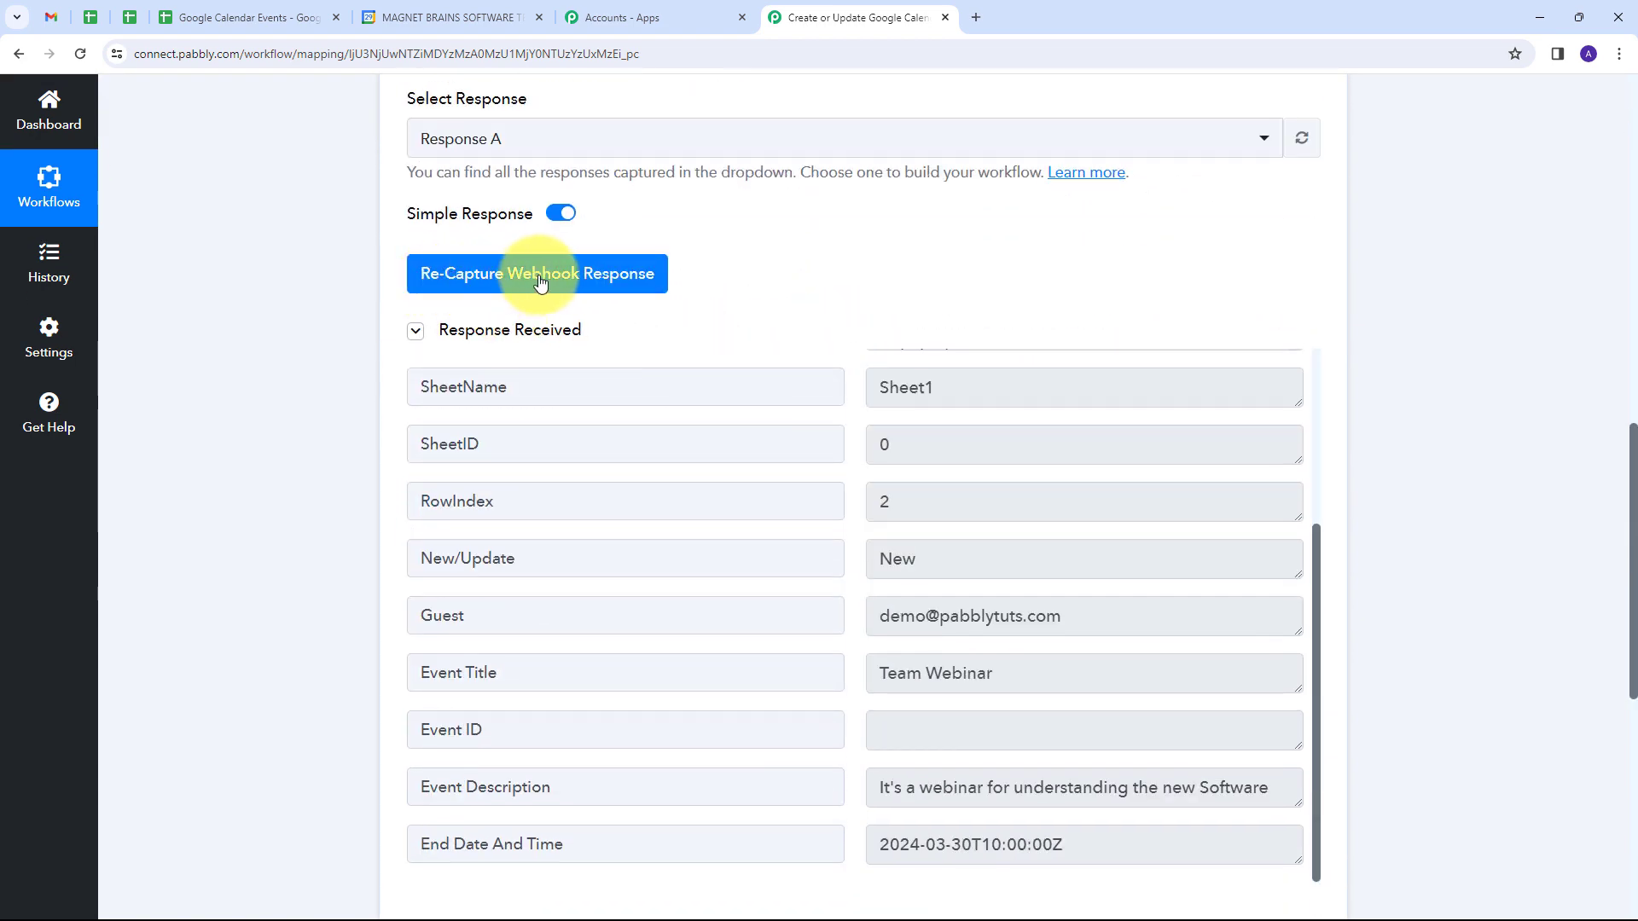
left_click(540, 282)
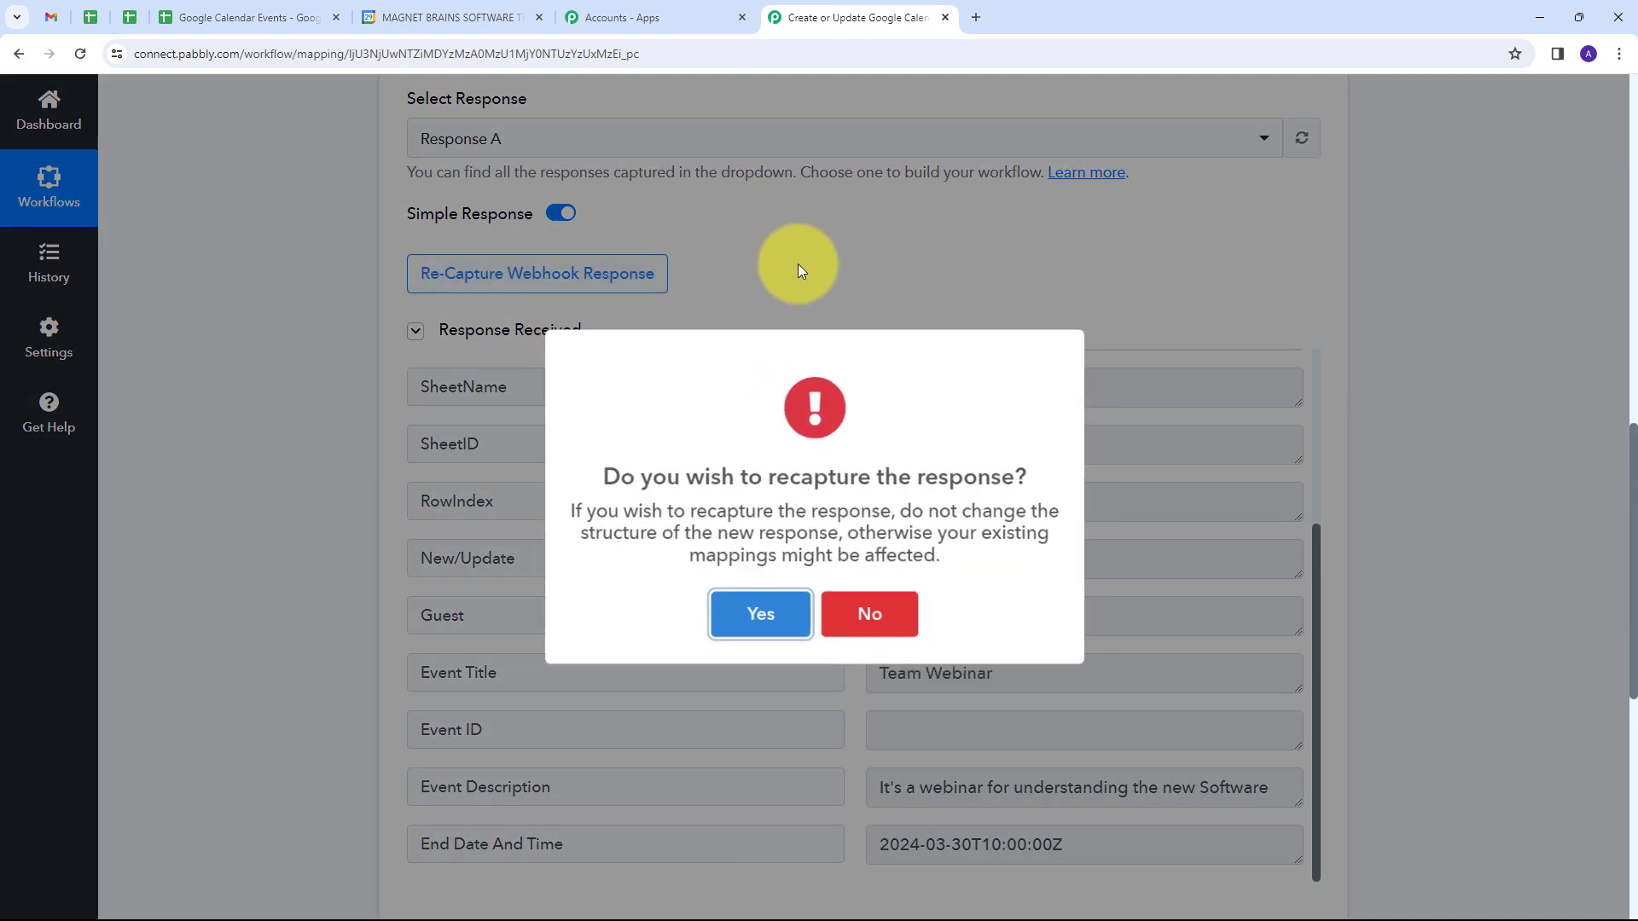
left_click(751, 619)
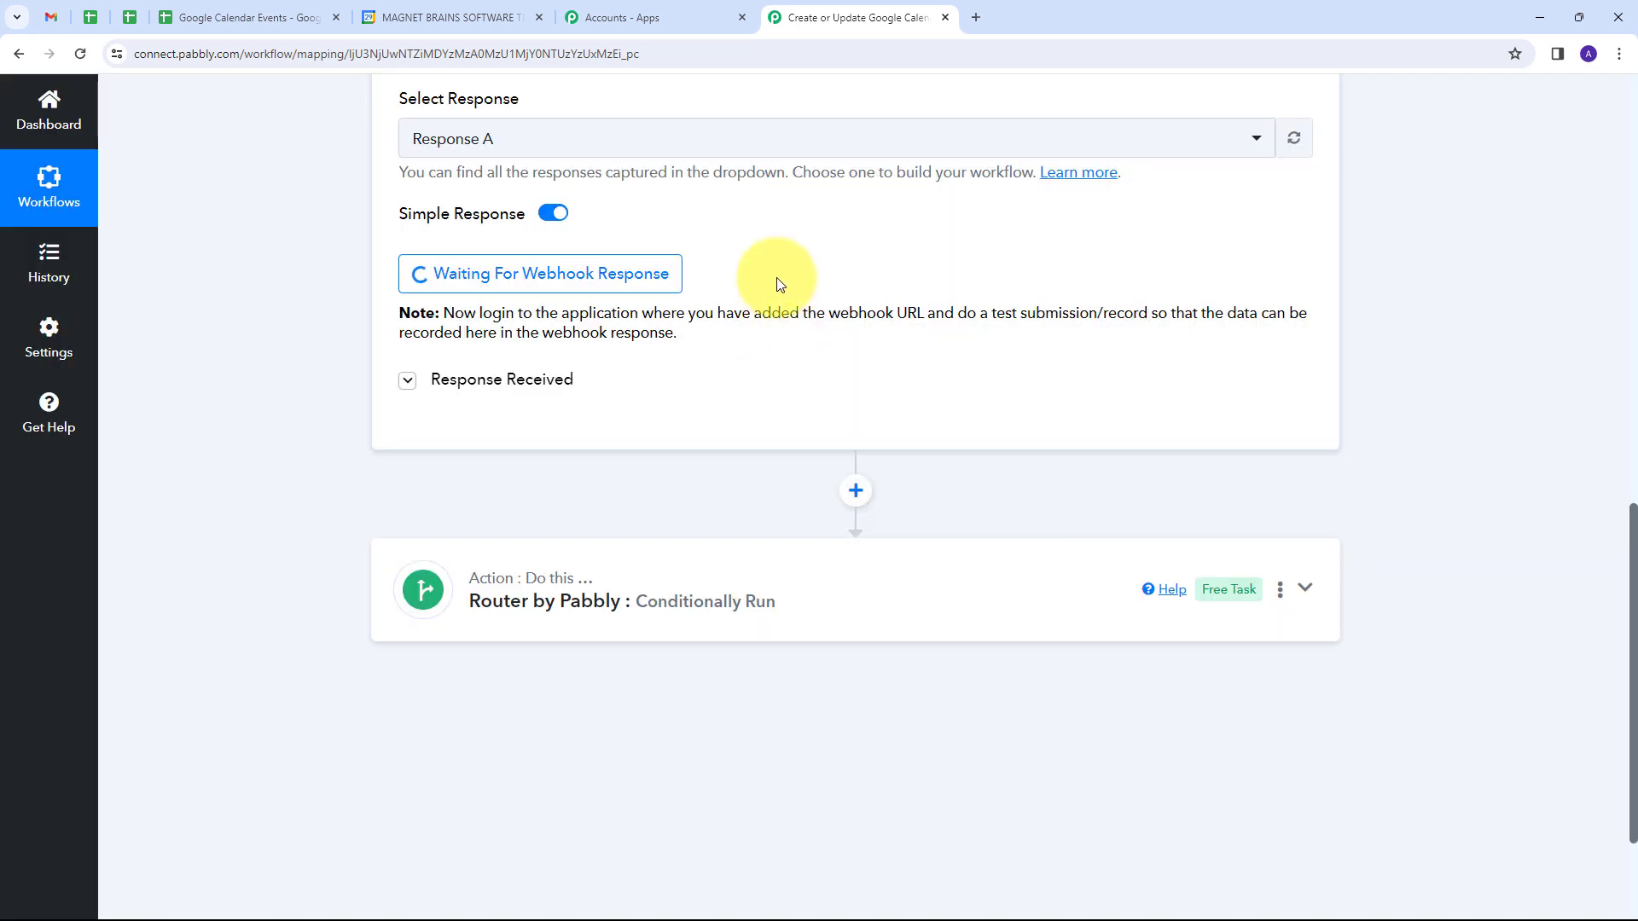
Step: Switch to the Google Calendar Events spreadsheet and enable Send On Event in Pabbly Connect Webhooks
left_click(244, 15)
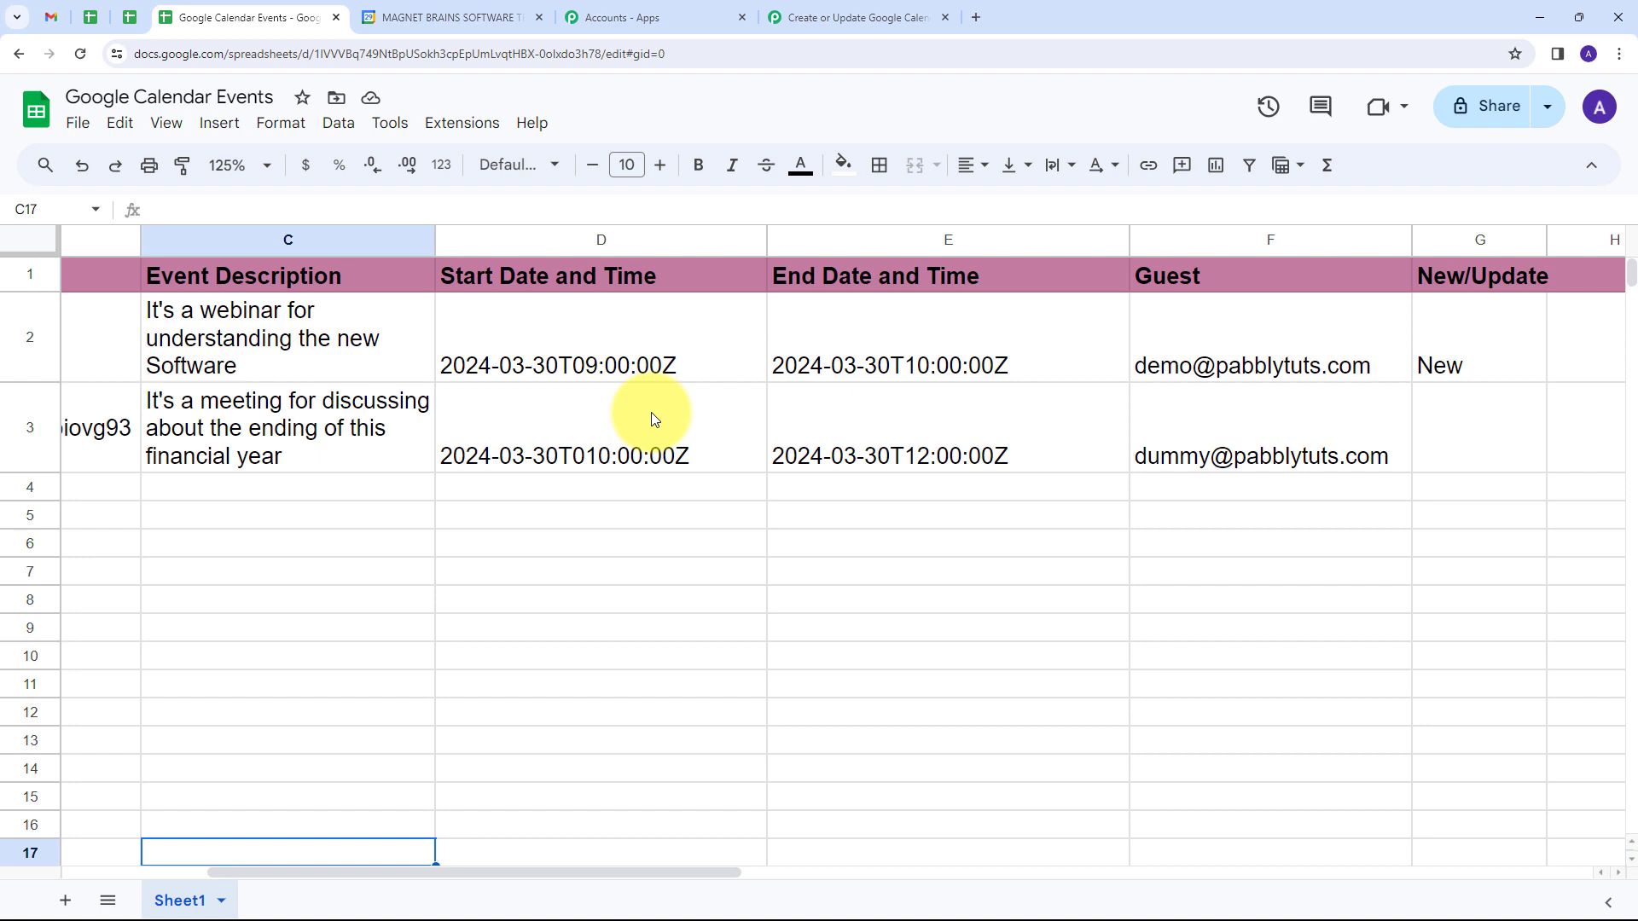
left_click(472, 125)
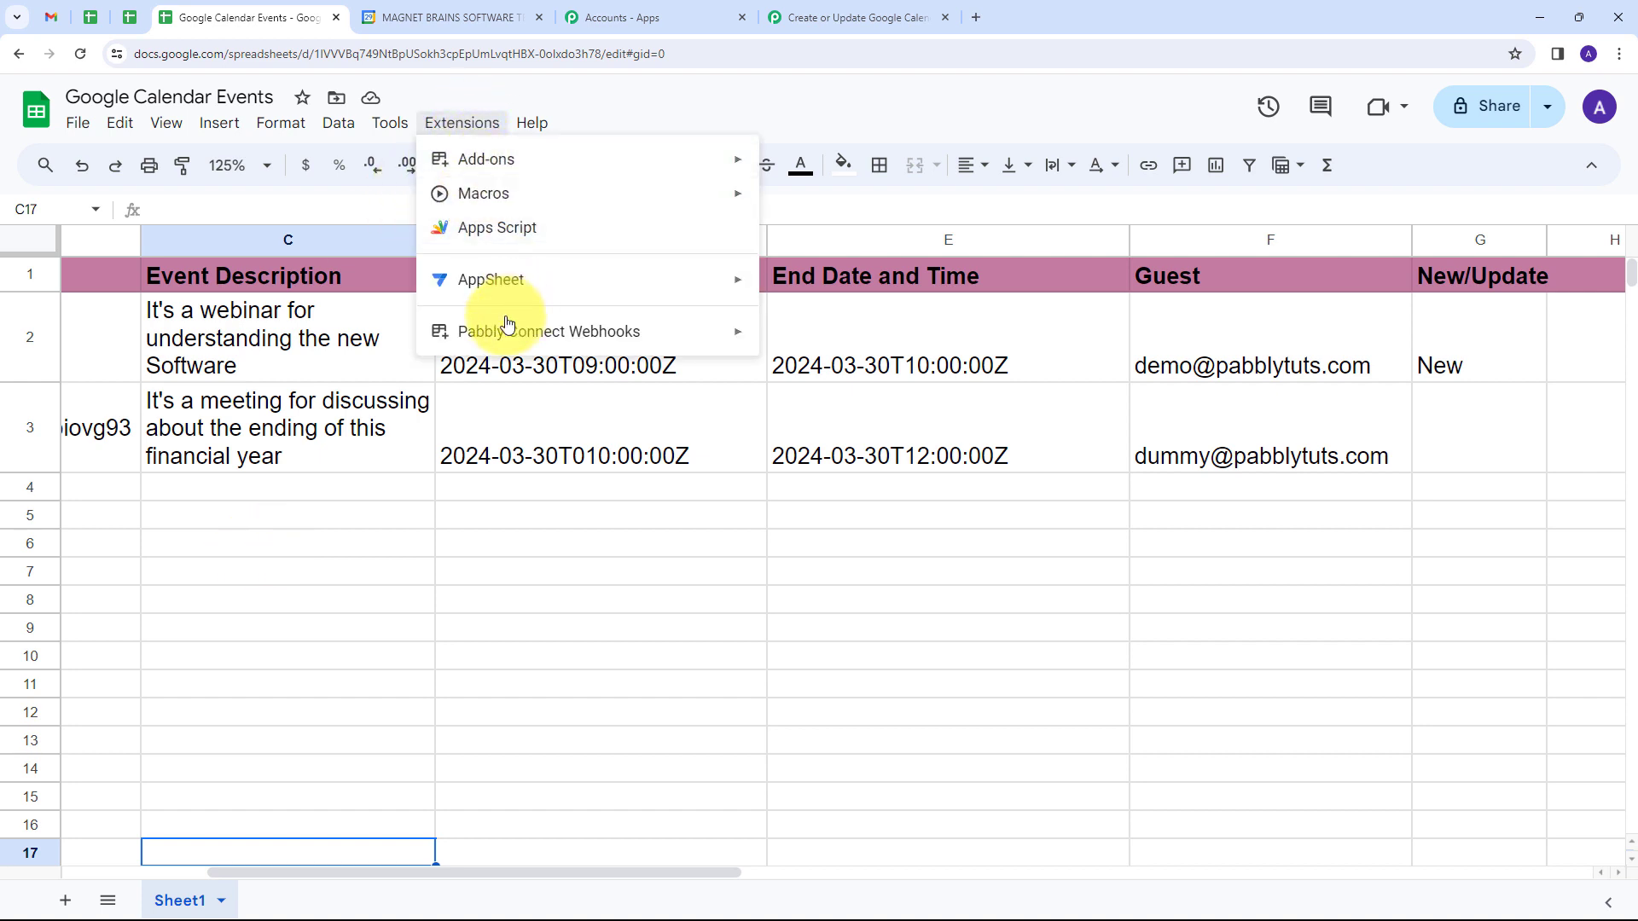
mouse_move(560, 329)
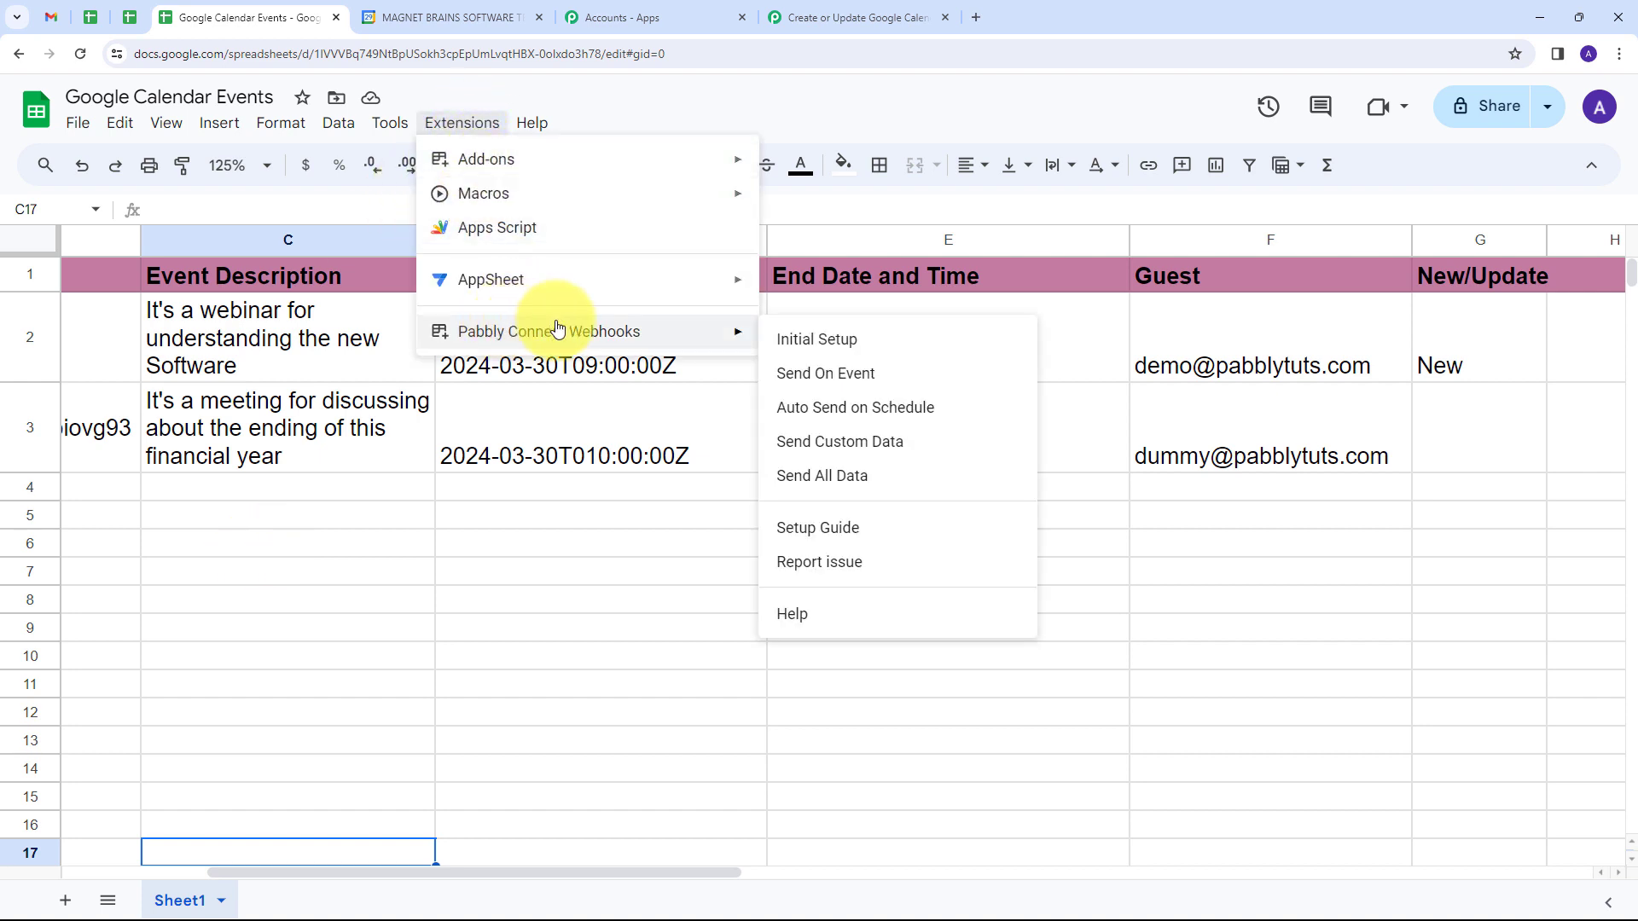
left_click(828, 376)
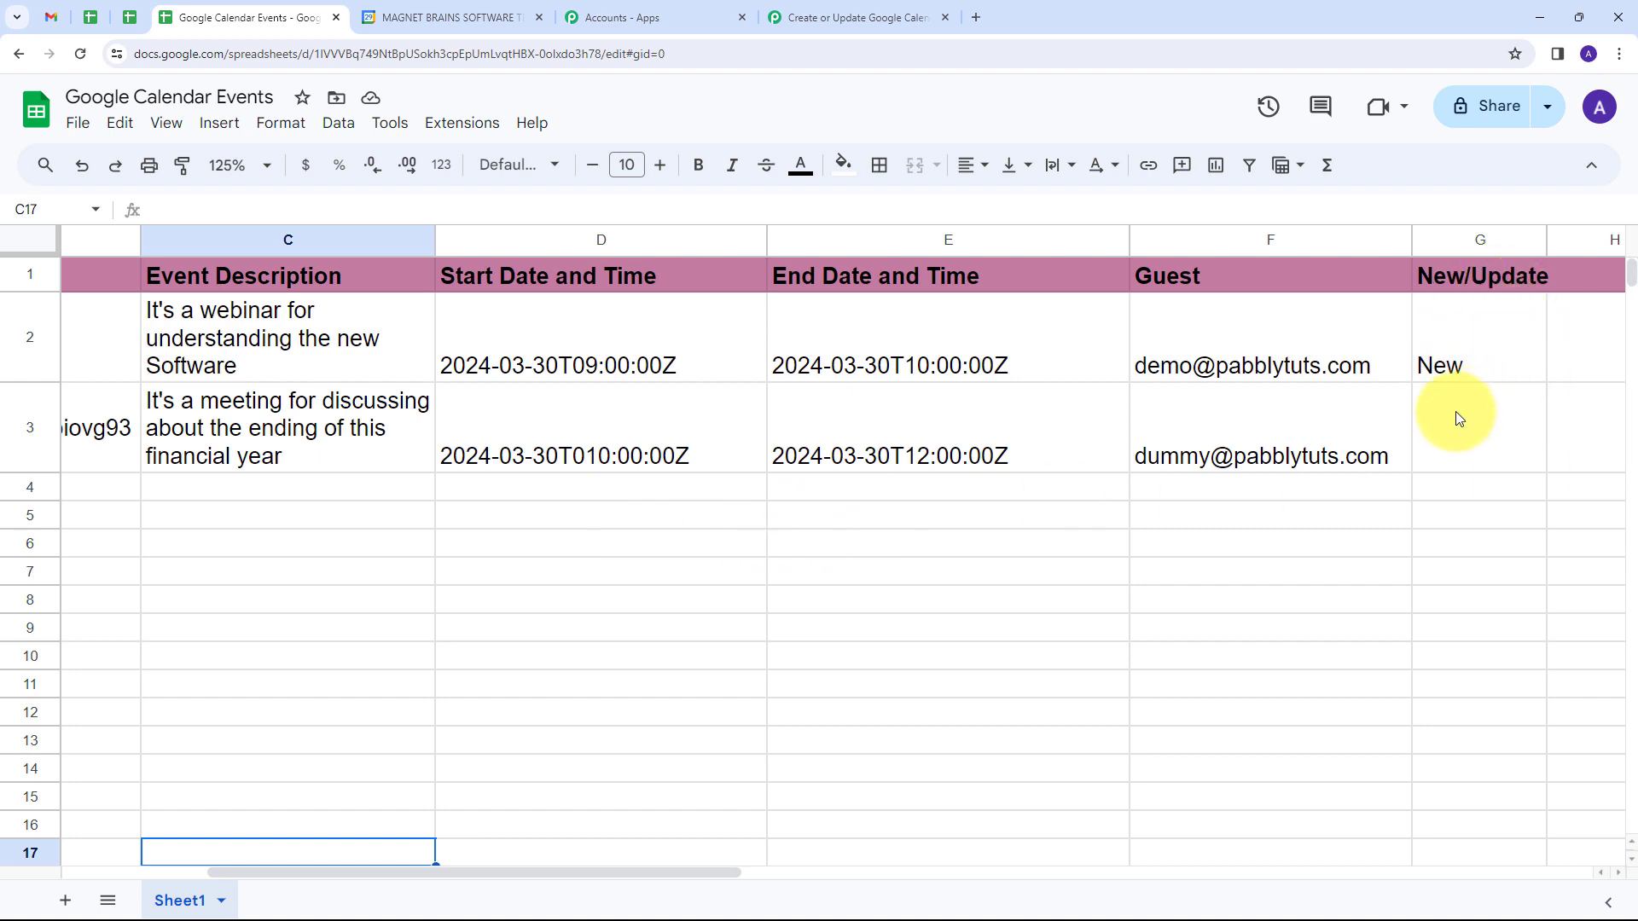
Step: Enter update in the New/Update cell G3 of the Team Meeting row
double_click(1467, 431)
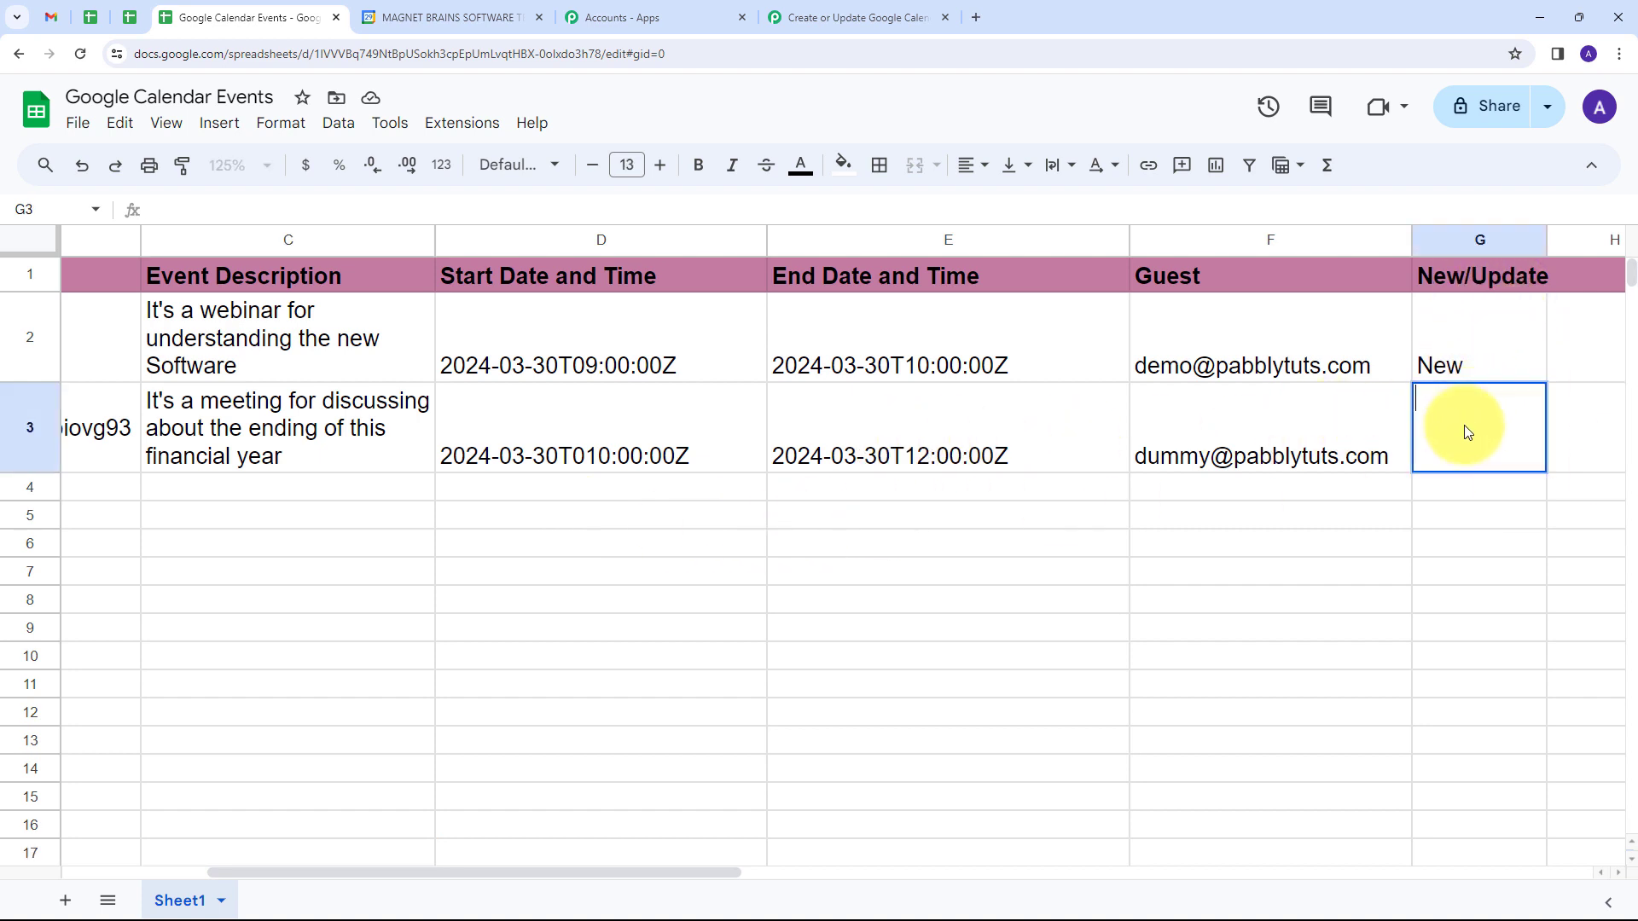
type("update")
key("Return")
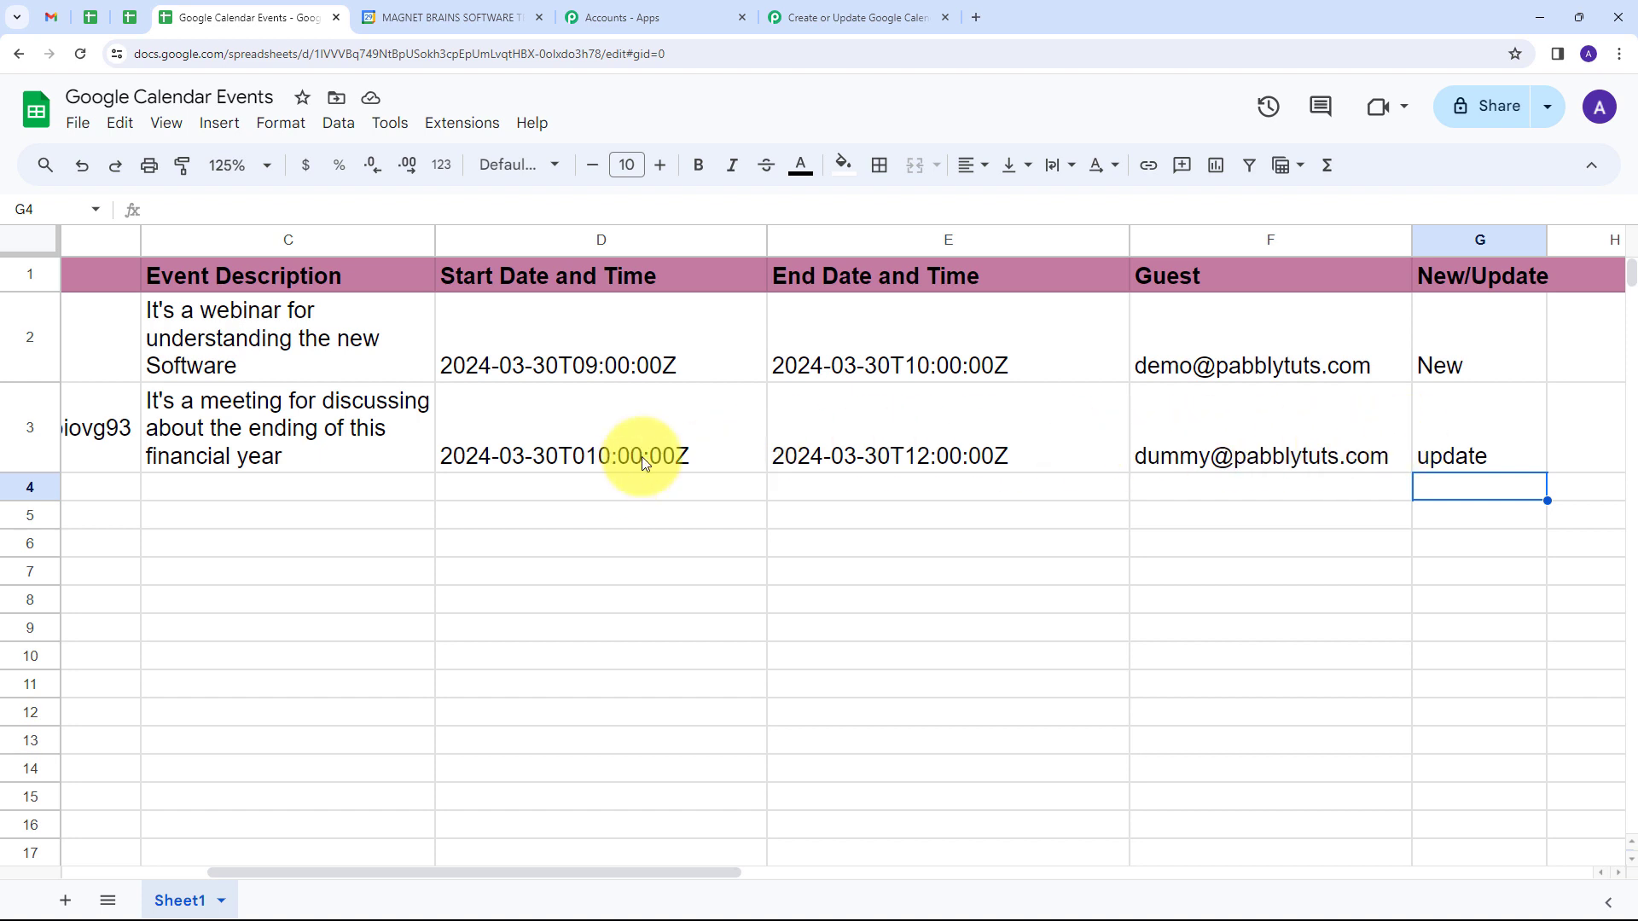
Step: Return to the Pabbly Connect workflow and examine the recaptured trigger response's TriggerColumn, Start Date And Time, New/Update, and Guest values
left_click(839, 16)
scroll(1237, 515, "up", 3)
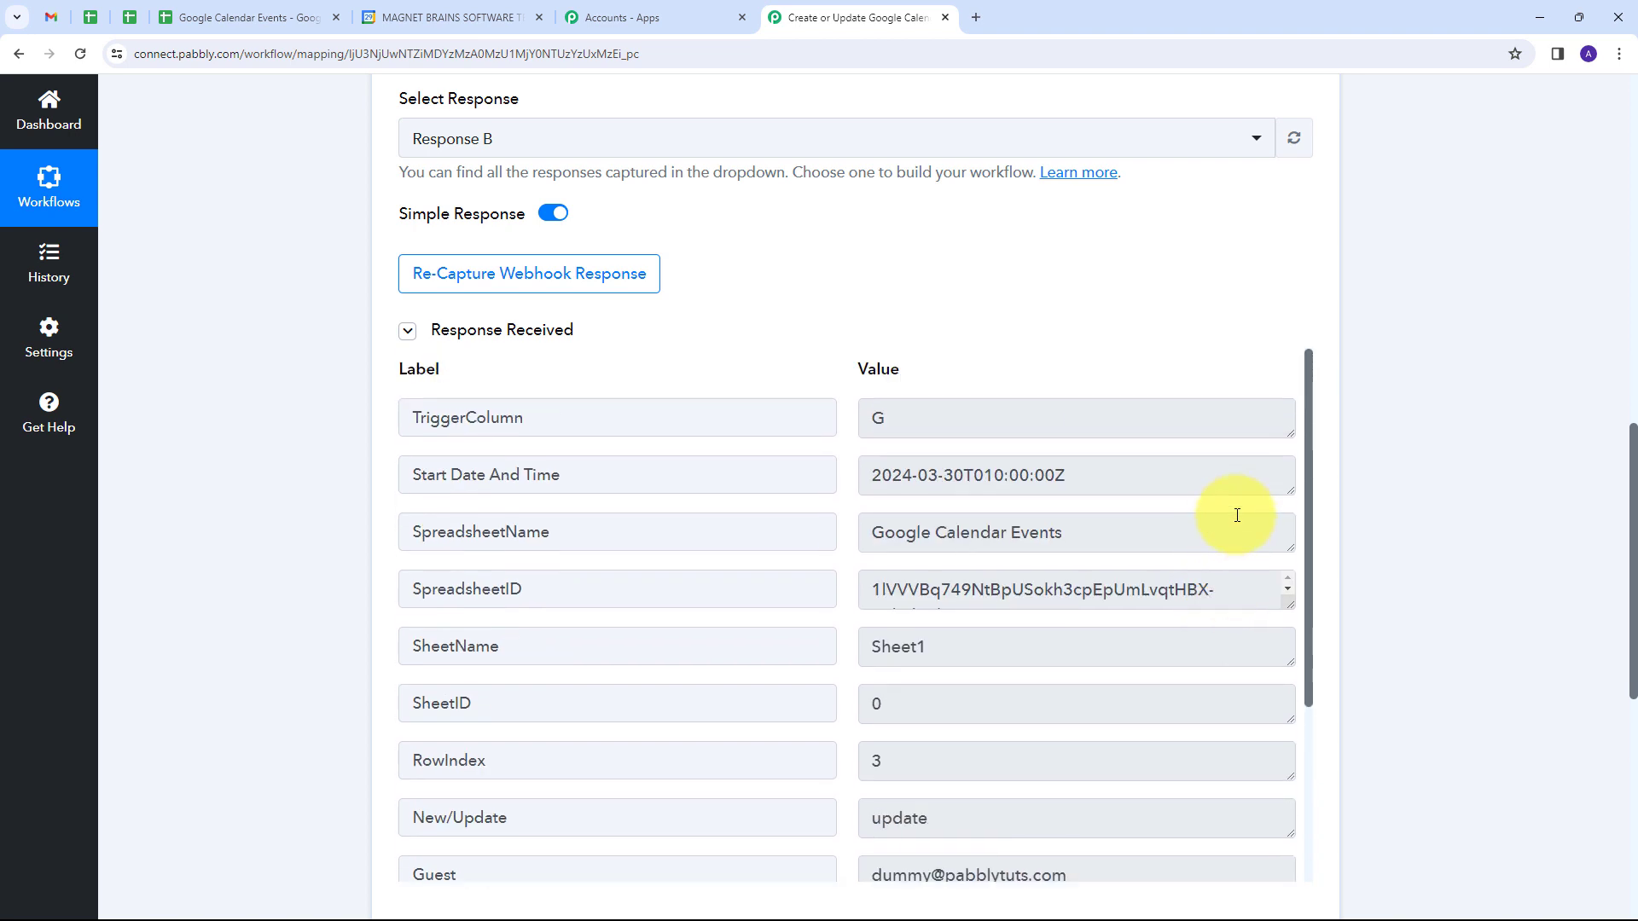
scroll(1385, 291, "down", 3)
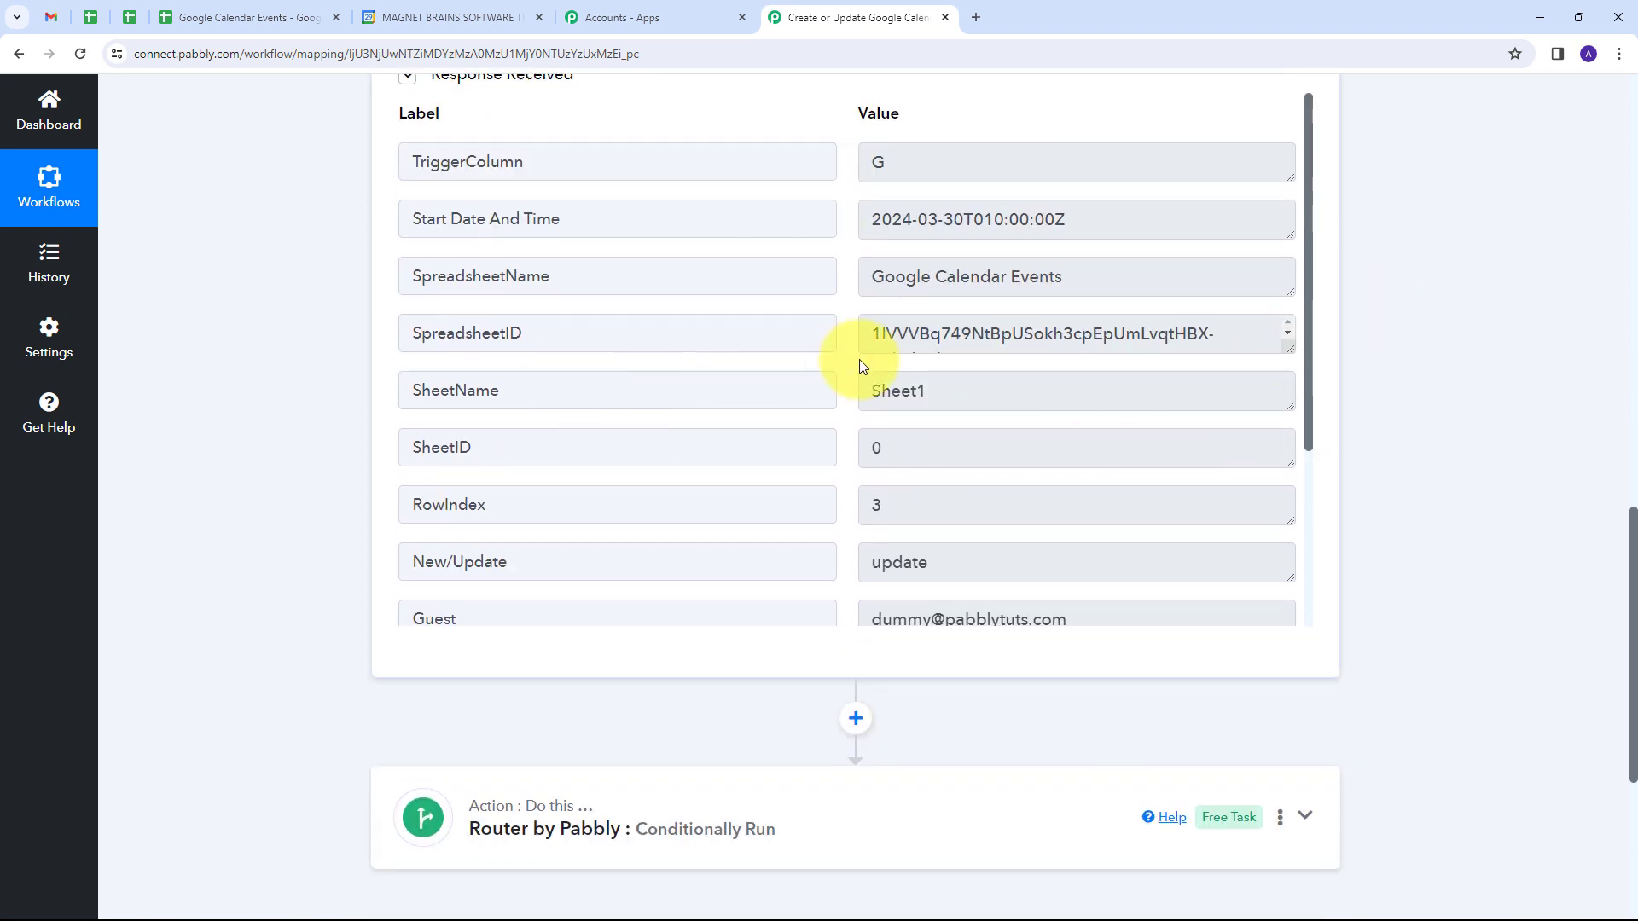
double_click(932, 160)
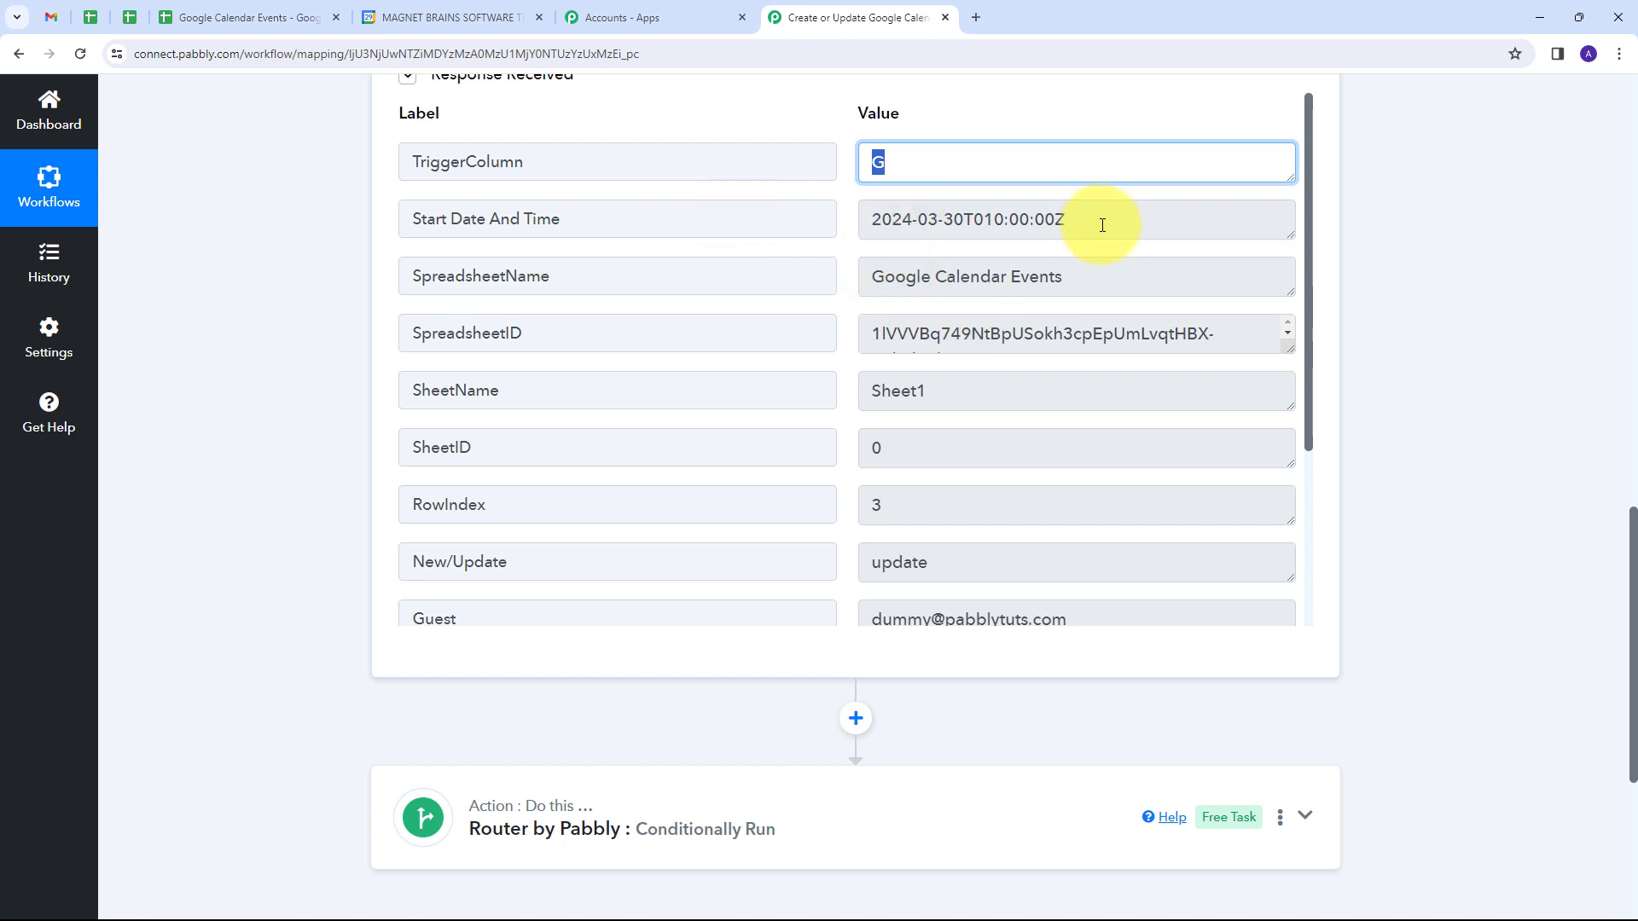
left_click_drag(1102, 225, 873, 244)
scroll(1058, 363, "down", 2)
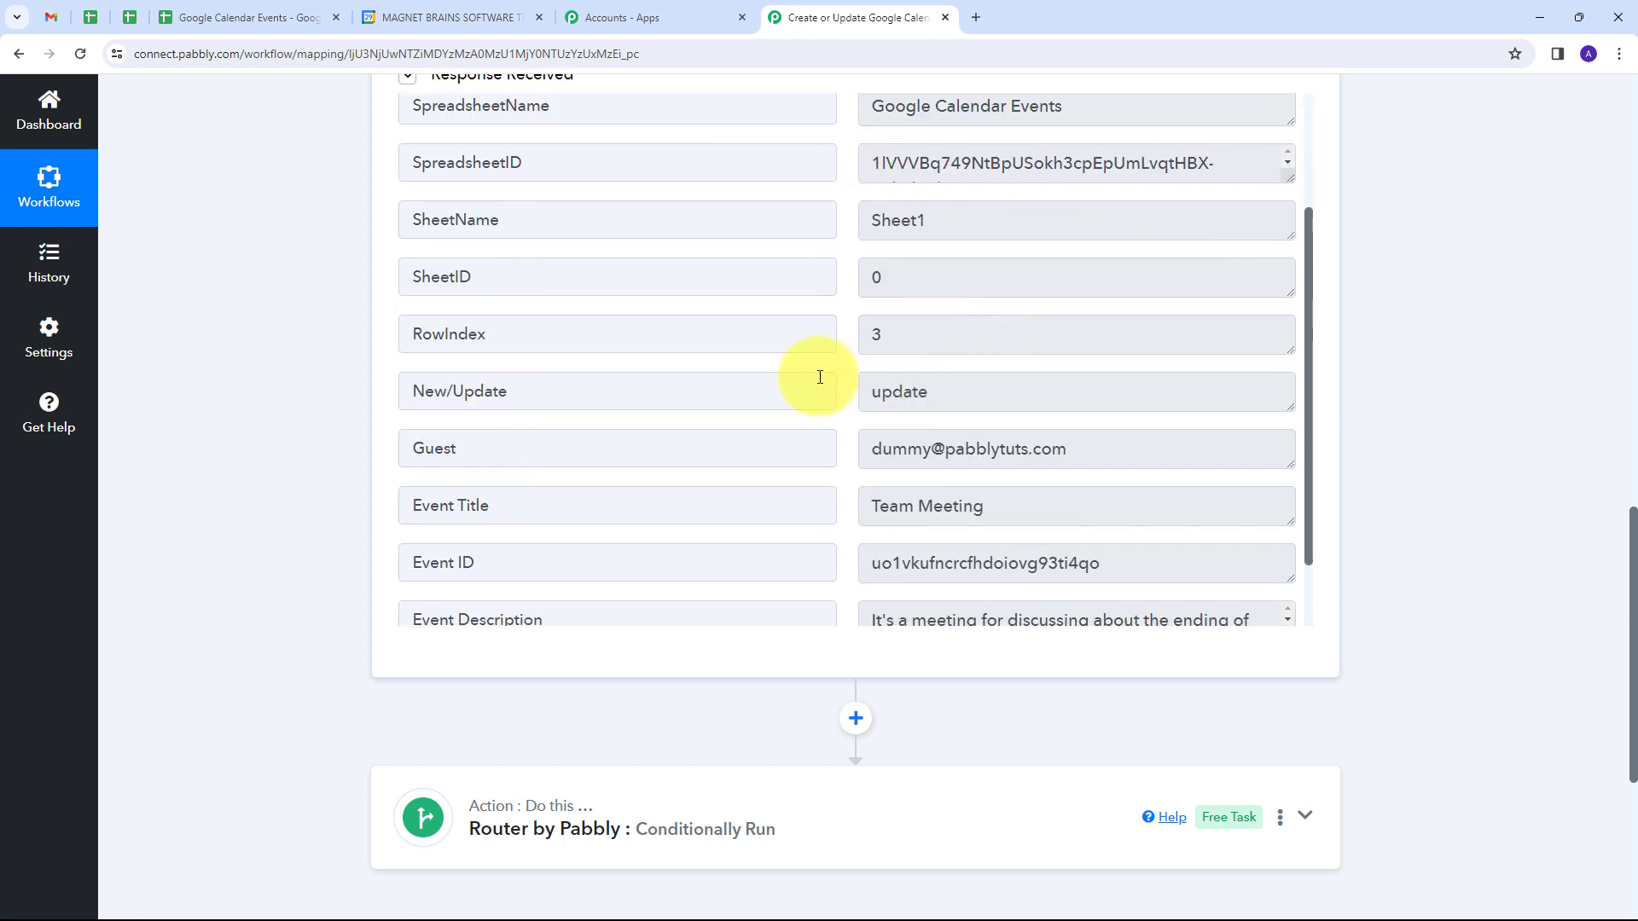
left_click_drag(966, 394, 864, 392)
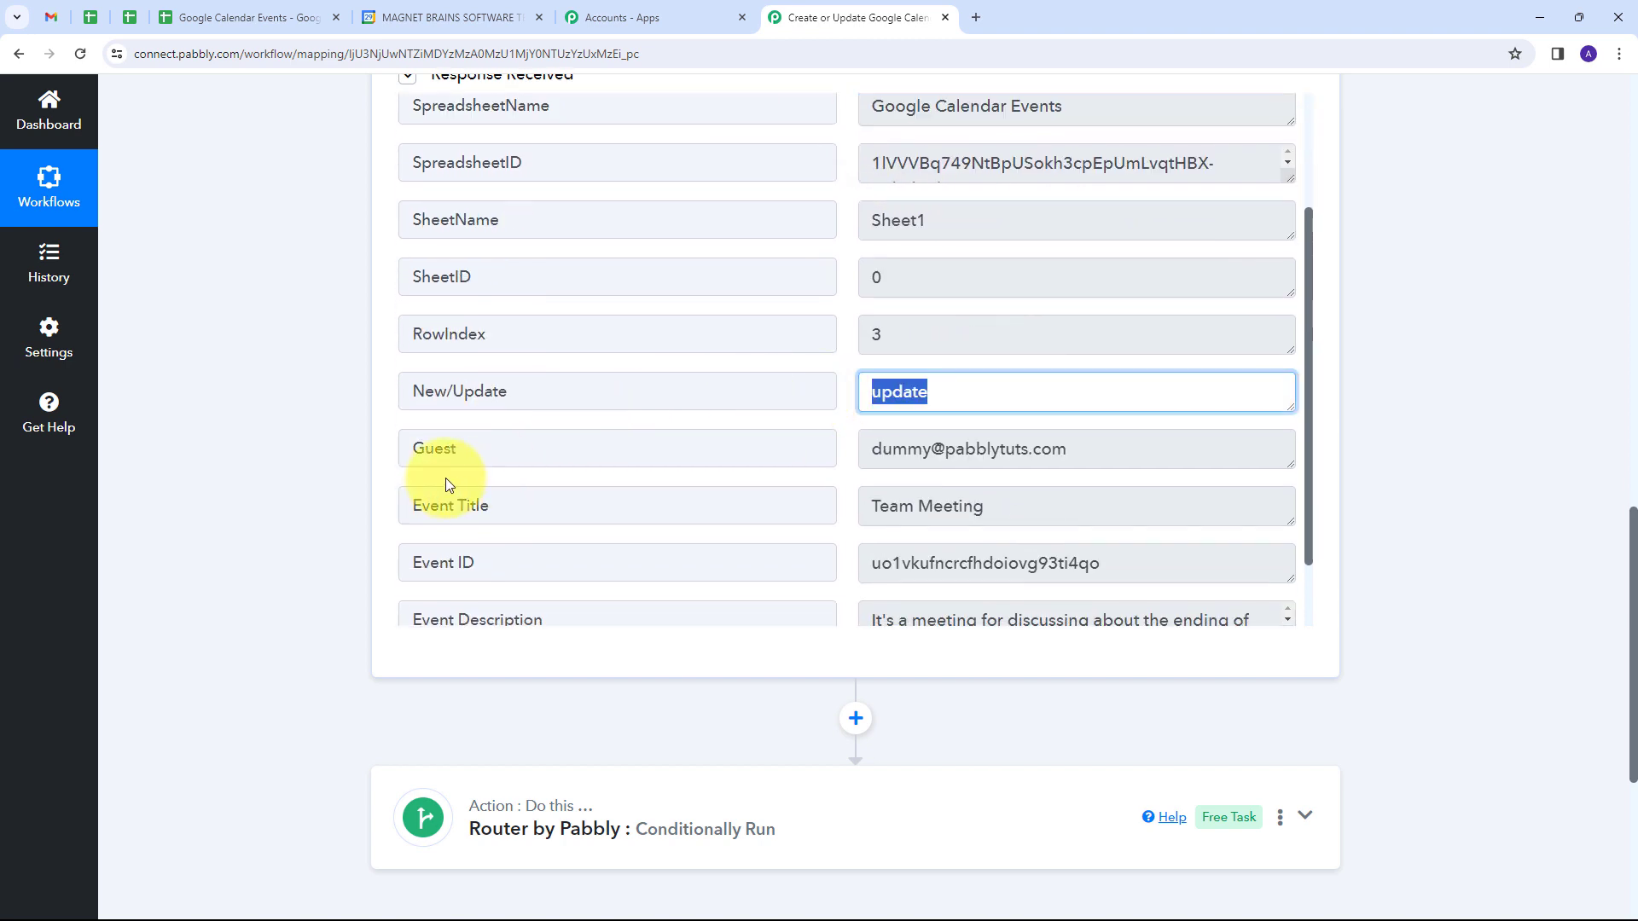
left_click(1009, 450)
left_click_drag(1071, 450, 805, 453)
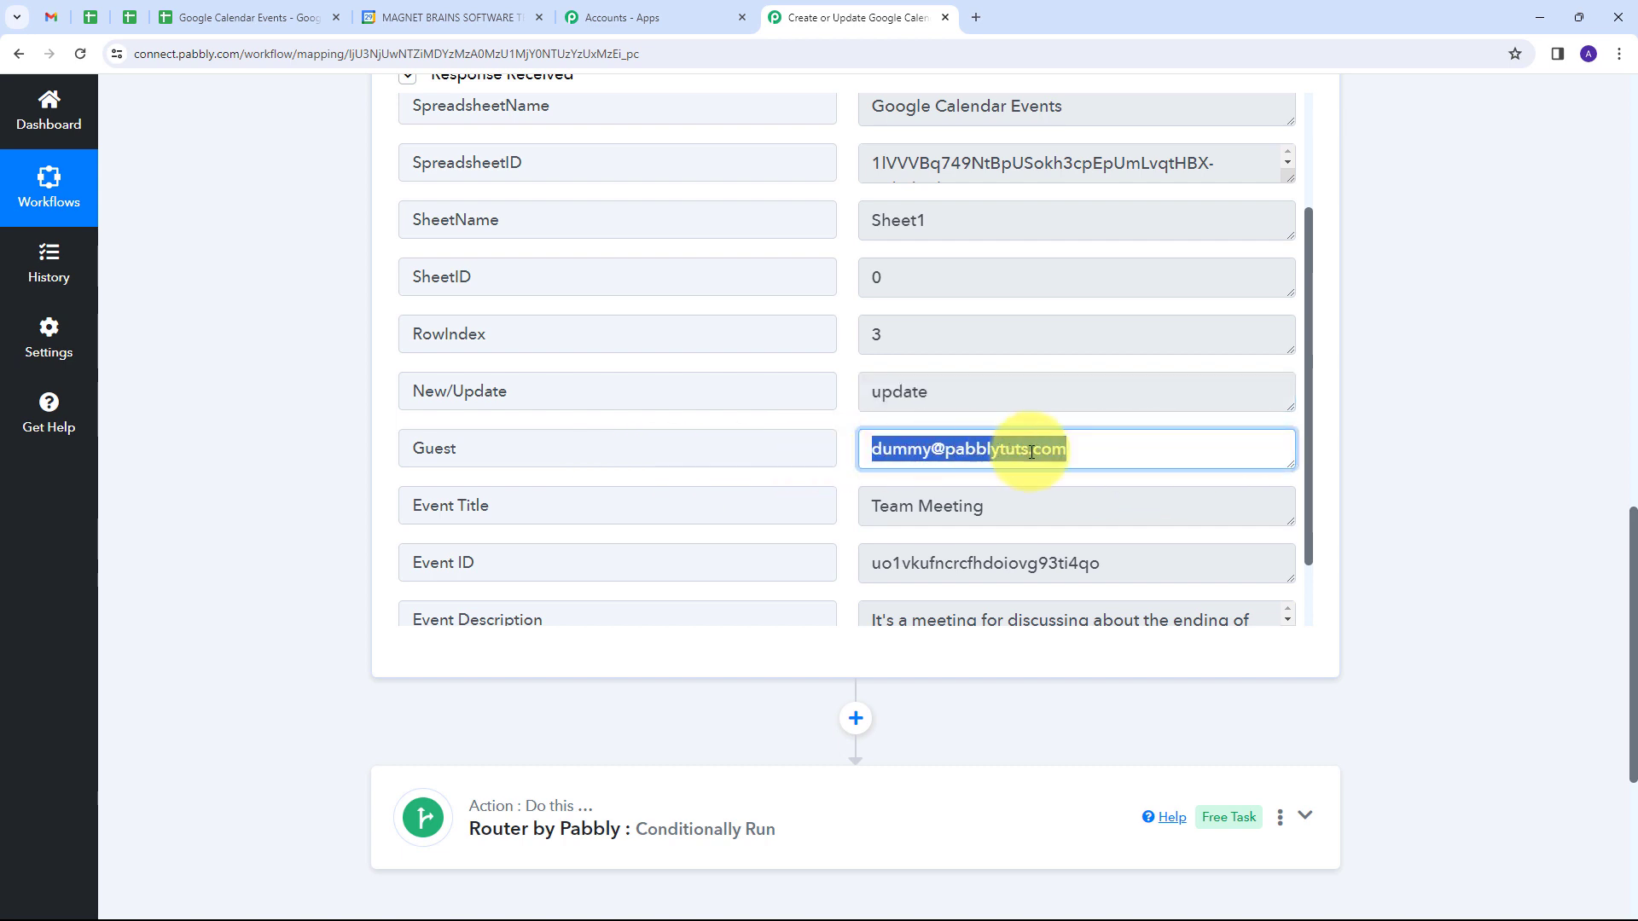
Step: Examine the Event Title, Event ID, Event Description, and End Date And Time values in the recaptured trigger response
scroll(503, 417, "down", 1)
left_click_drag(977, 417, 632, 413)
scroll(432, 401, "down", 1)
left_click_drag(1134, 392, 643, 424)
scroll(1195, 290, "down", 2)
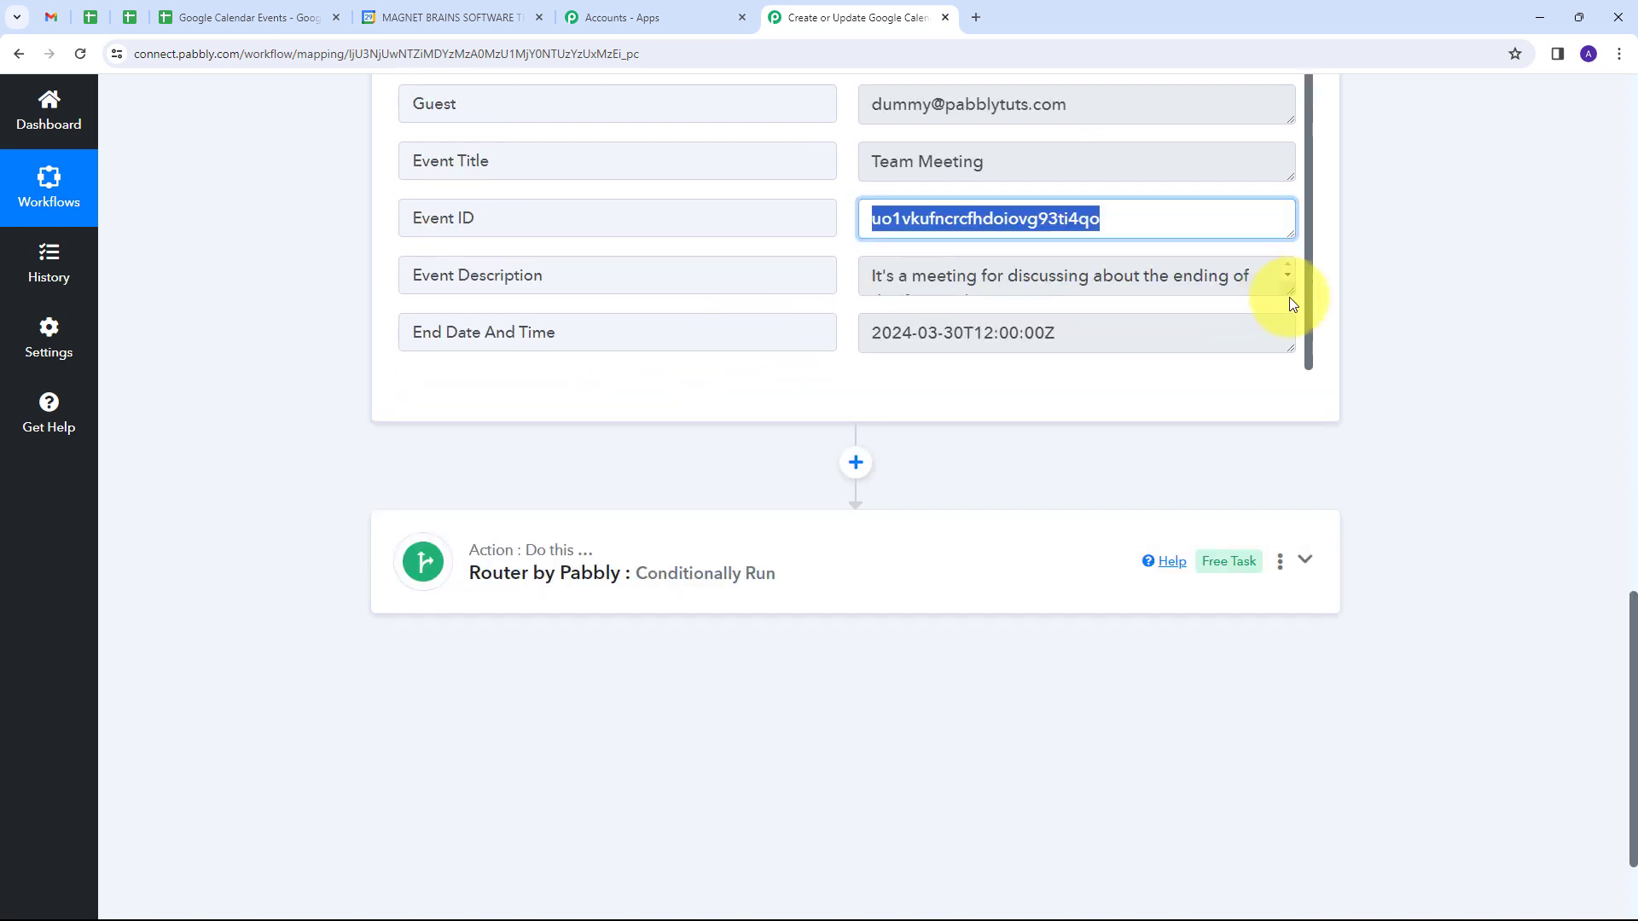
left_click_drag(1282, 305, 1103, 330)
triple_click(1103, 330)
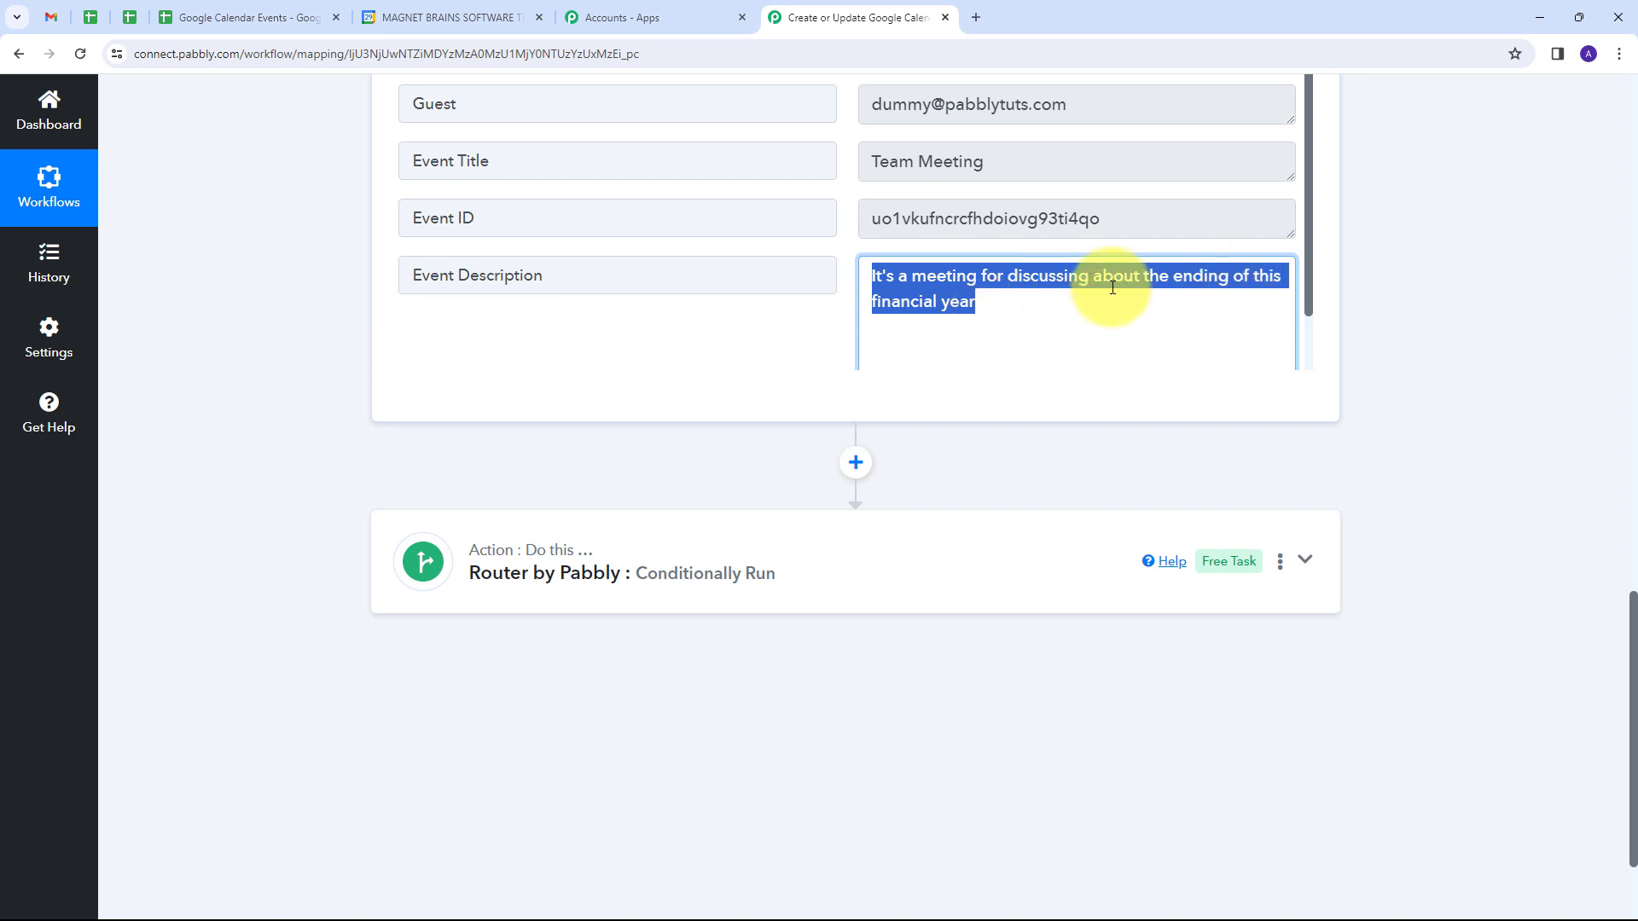
scroll(1083, 292, "down", 1)
left_click_drag(1098, 317, 844, 263)
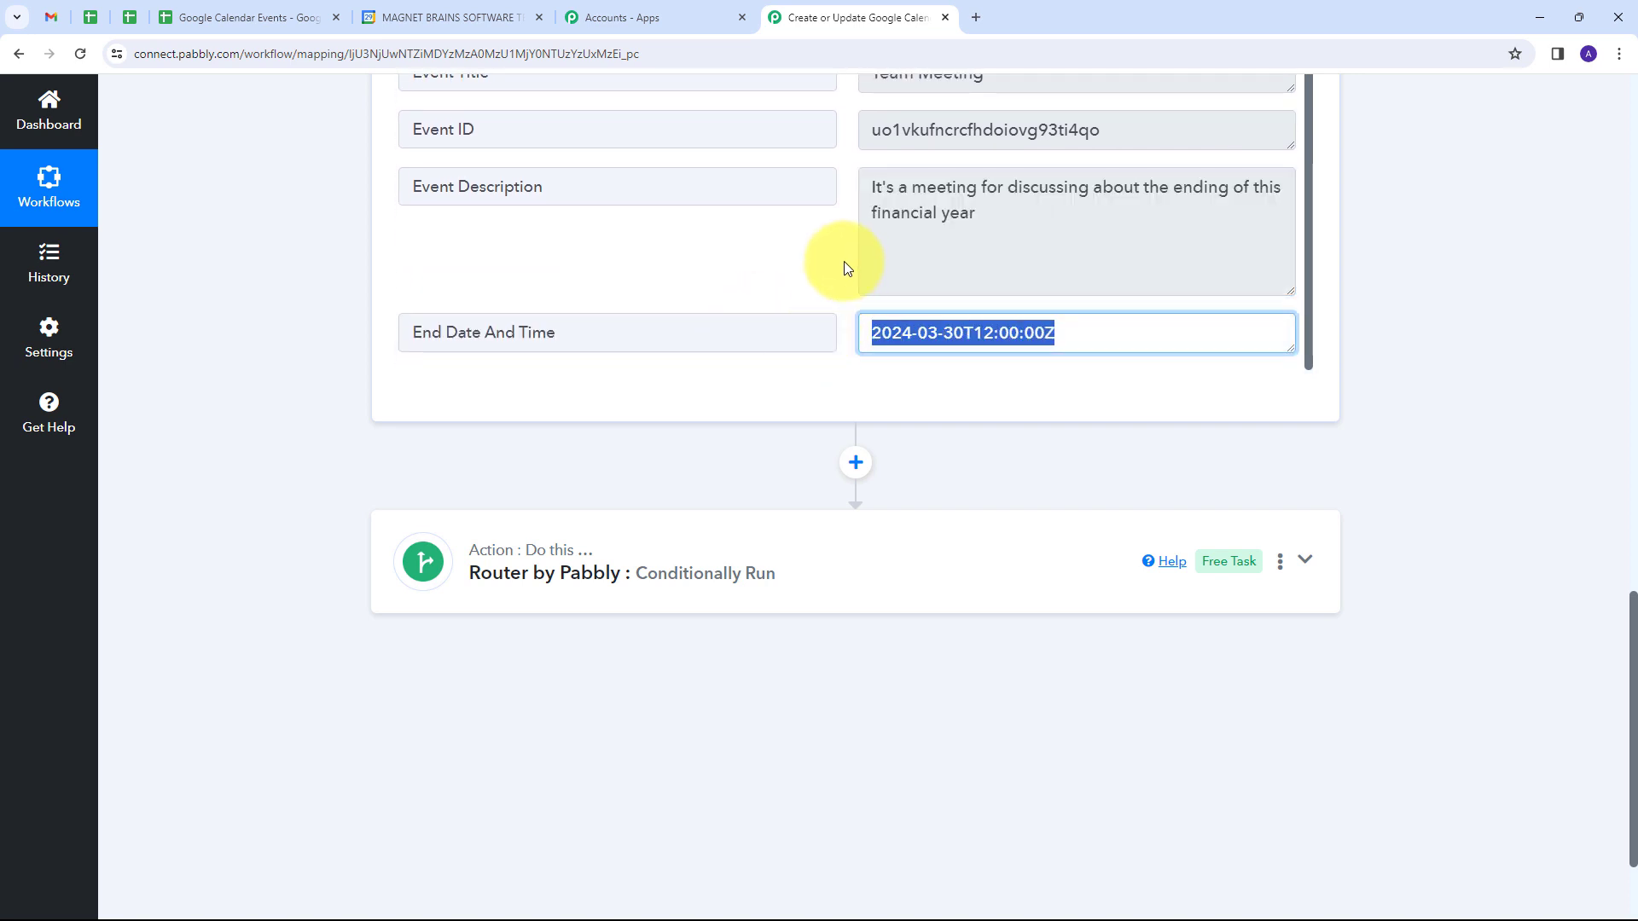
left_click(836, 263)
scroll(831, 270, "up", 3)
left_click_drag(494, 402, 384, 394)
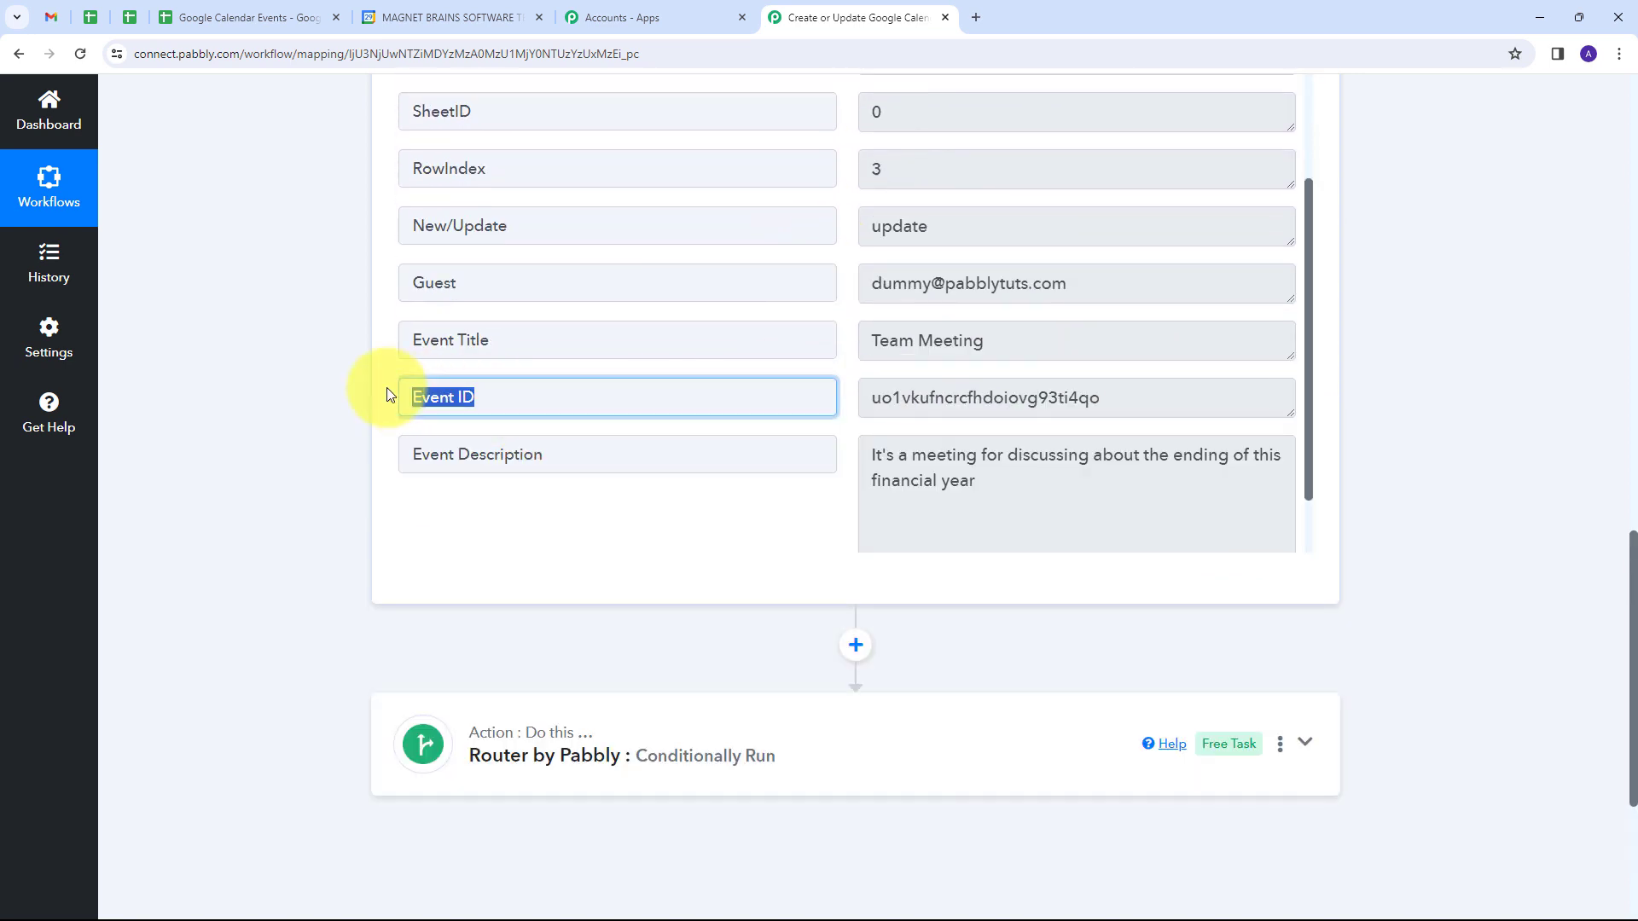
Step: Expand the Router by Pabbly action below the trigger and add a second route
left_click_drag(1101, 399, 870, 394)
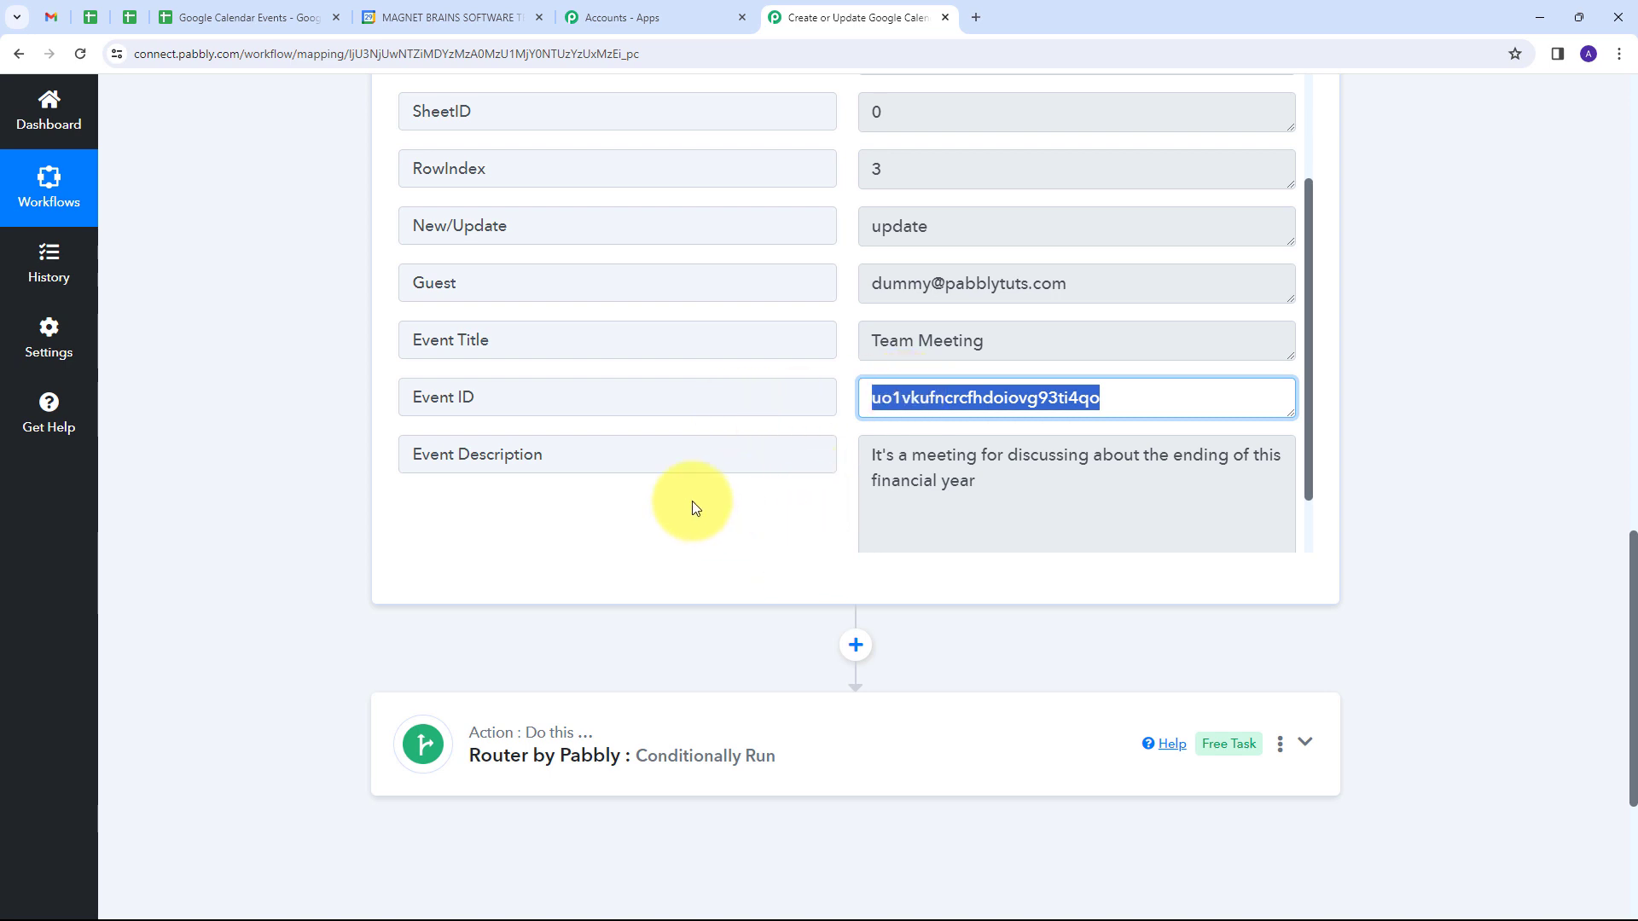
scroll(1440, 480, "down", 1)
scroll(1436, 478, "down", 1)
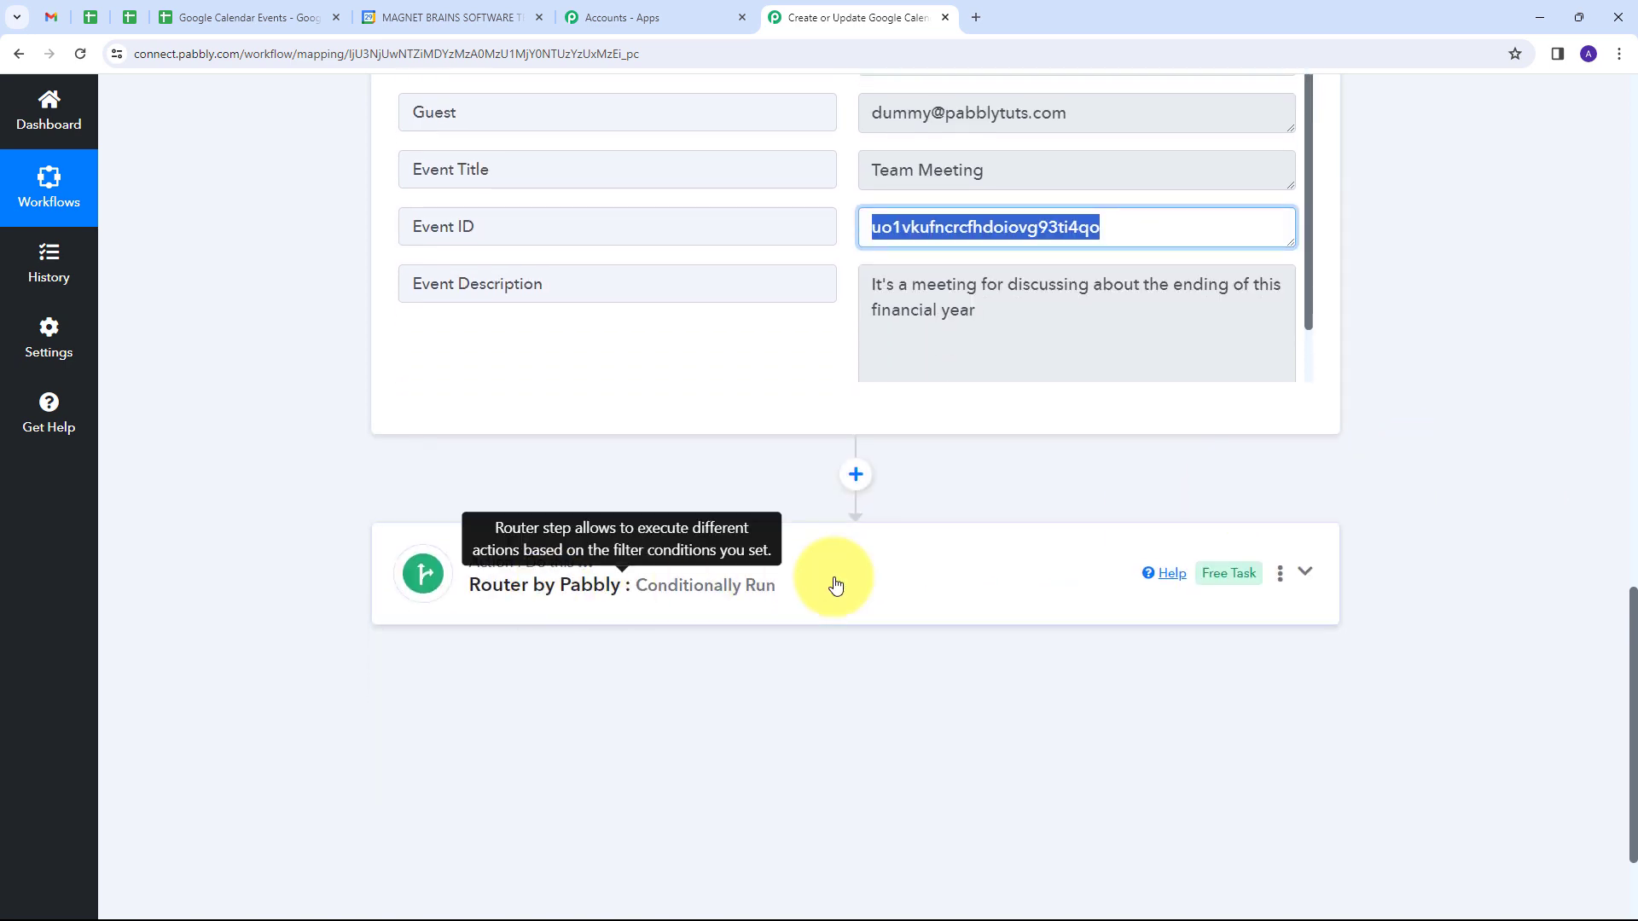
left_click(861, 566)
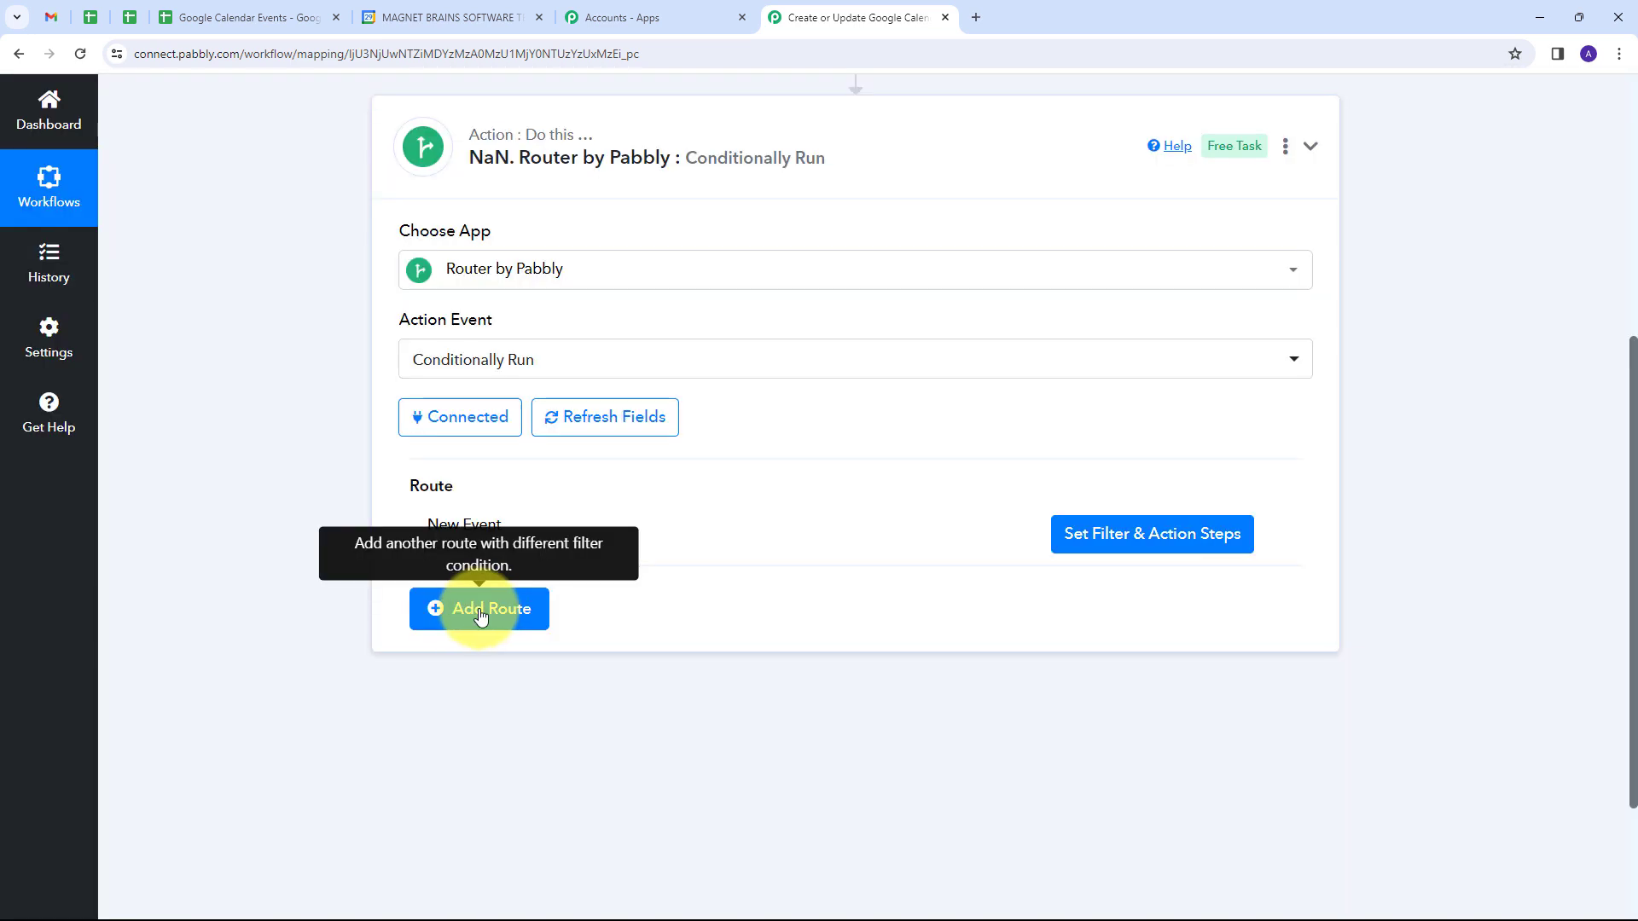
left_click(460, 606)
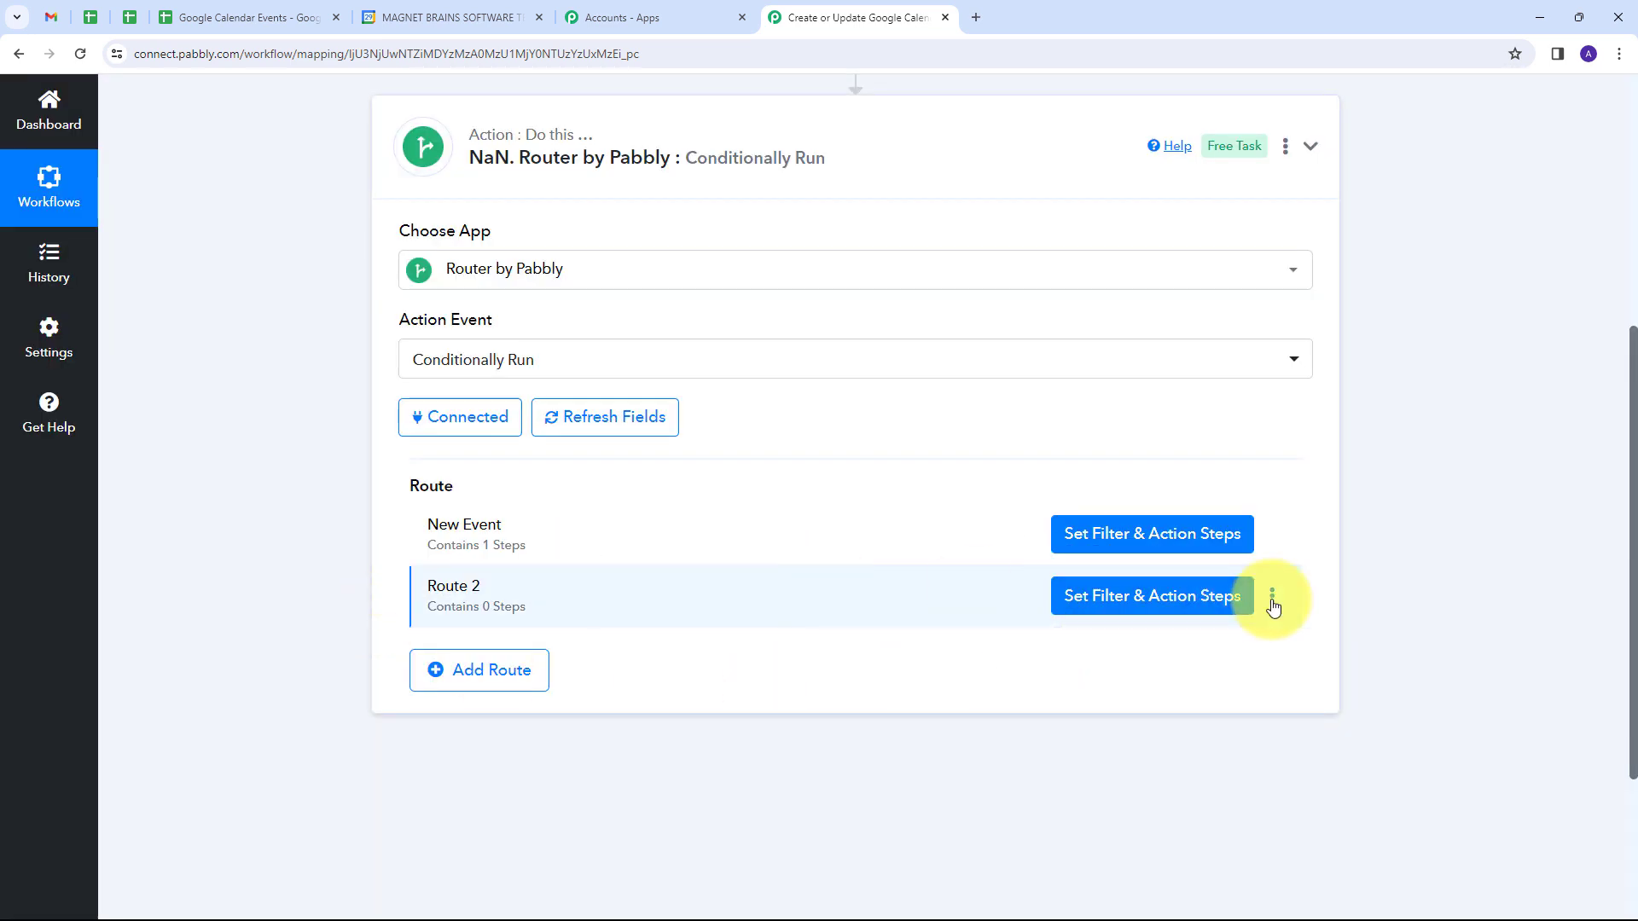
Step: Rename Route 2 of the router as Update Event
left_click(1271, 595)
left_click(1159, 629)
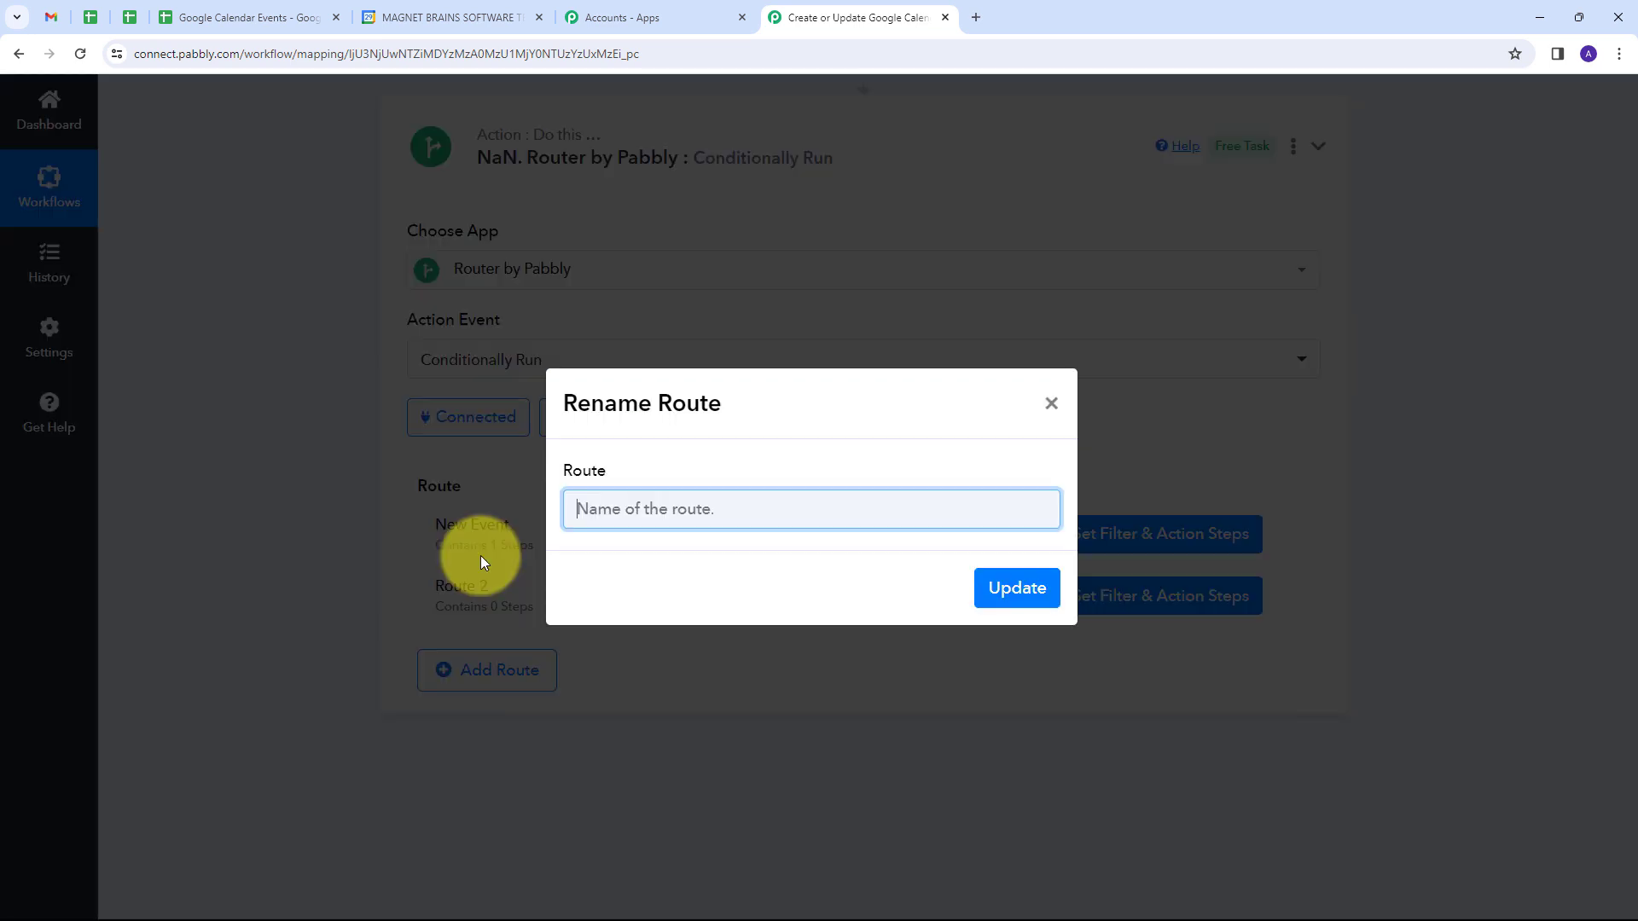
type("Udate")
key("ctrl+a")
type("Update Event")
left_click(1010, 596)
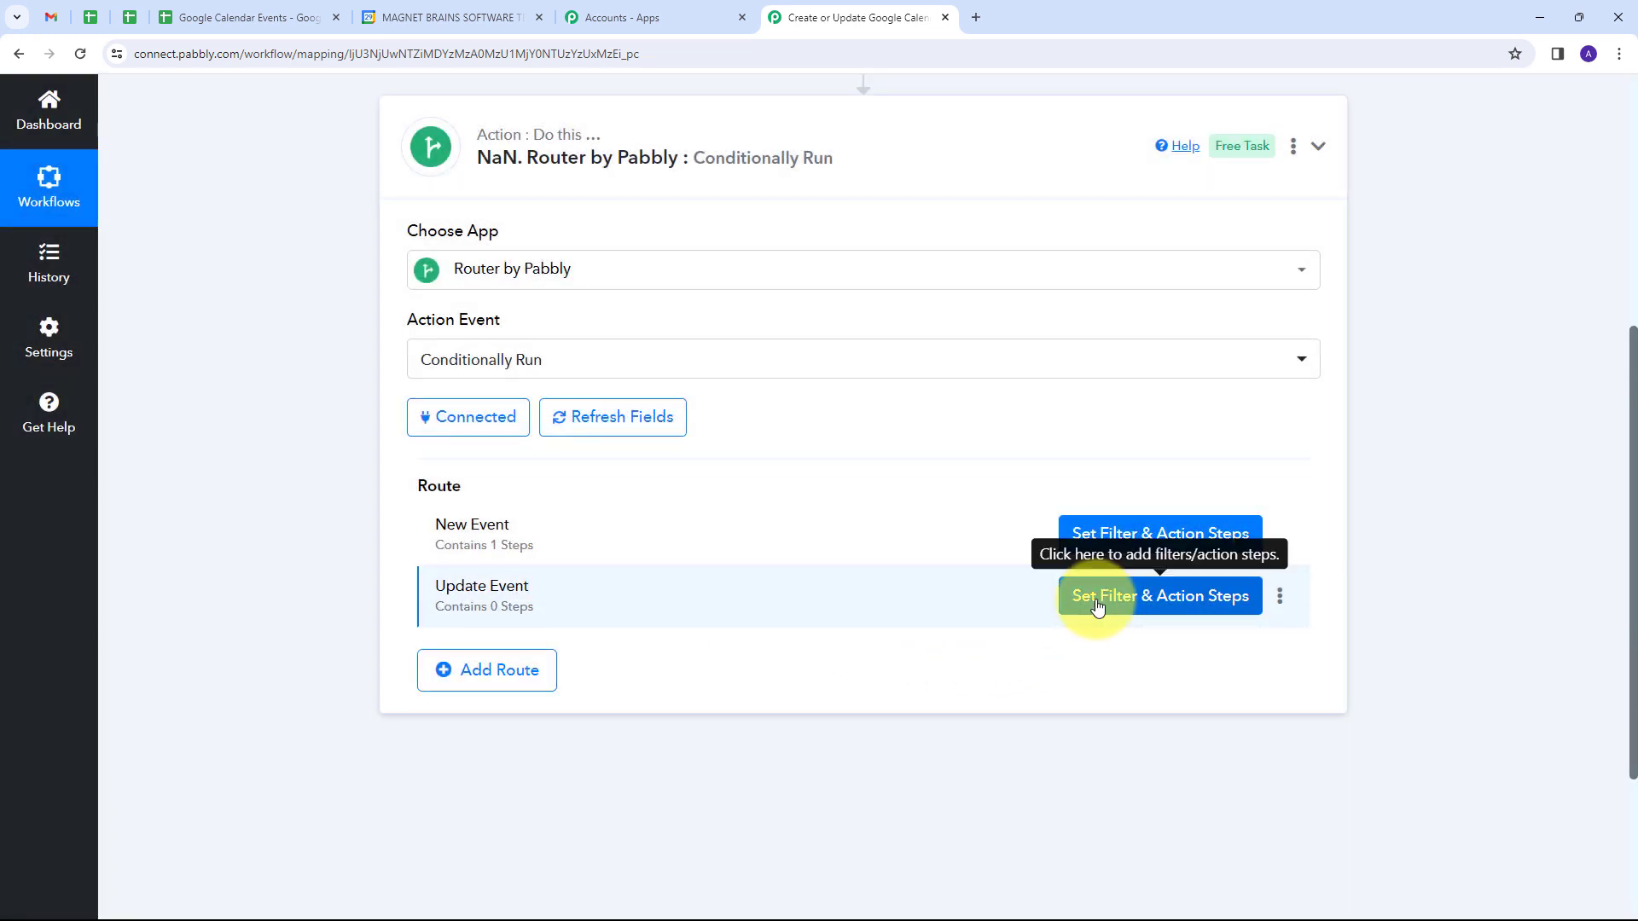
Step: Set the Update Event route's filter condition to the Google Sheets trigger's Event ID with filter type Is not empty
left_click(1113, 607)
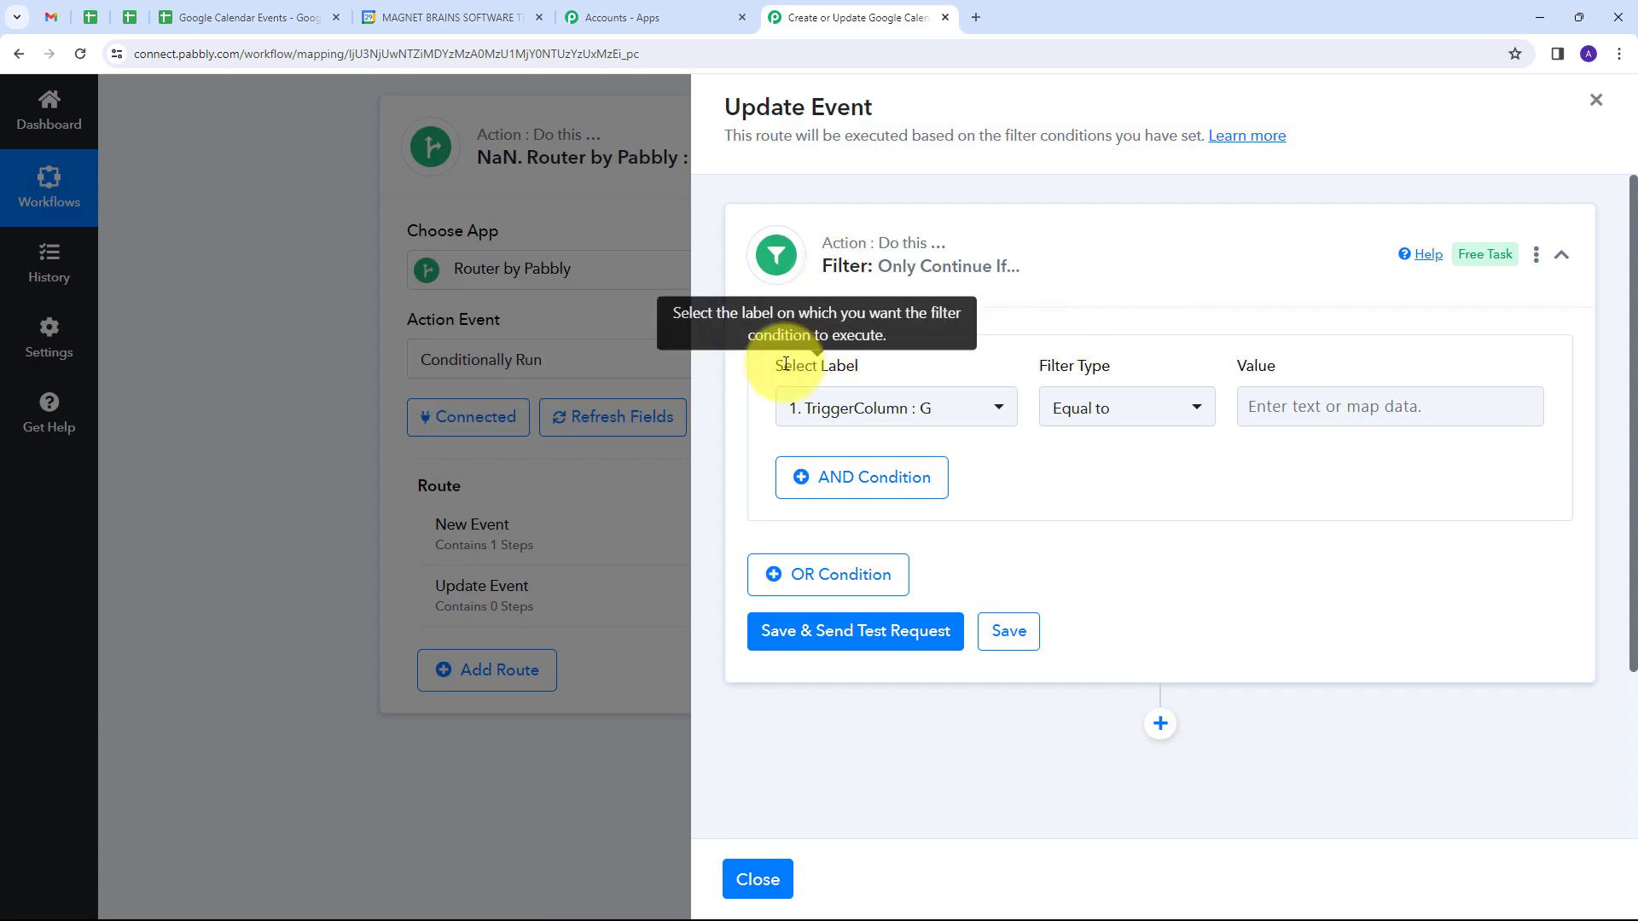
left_click(988, 407)
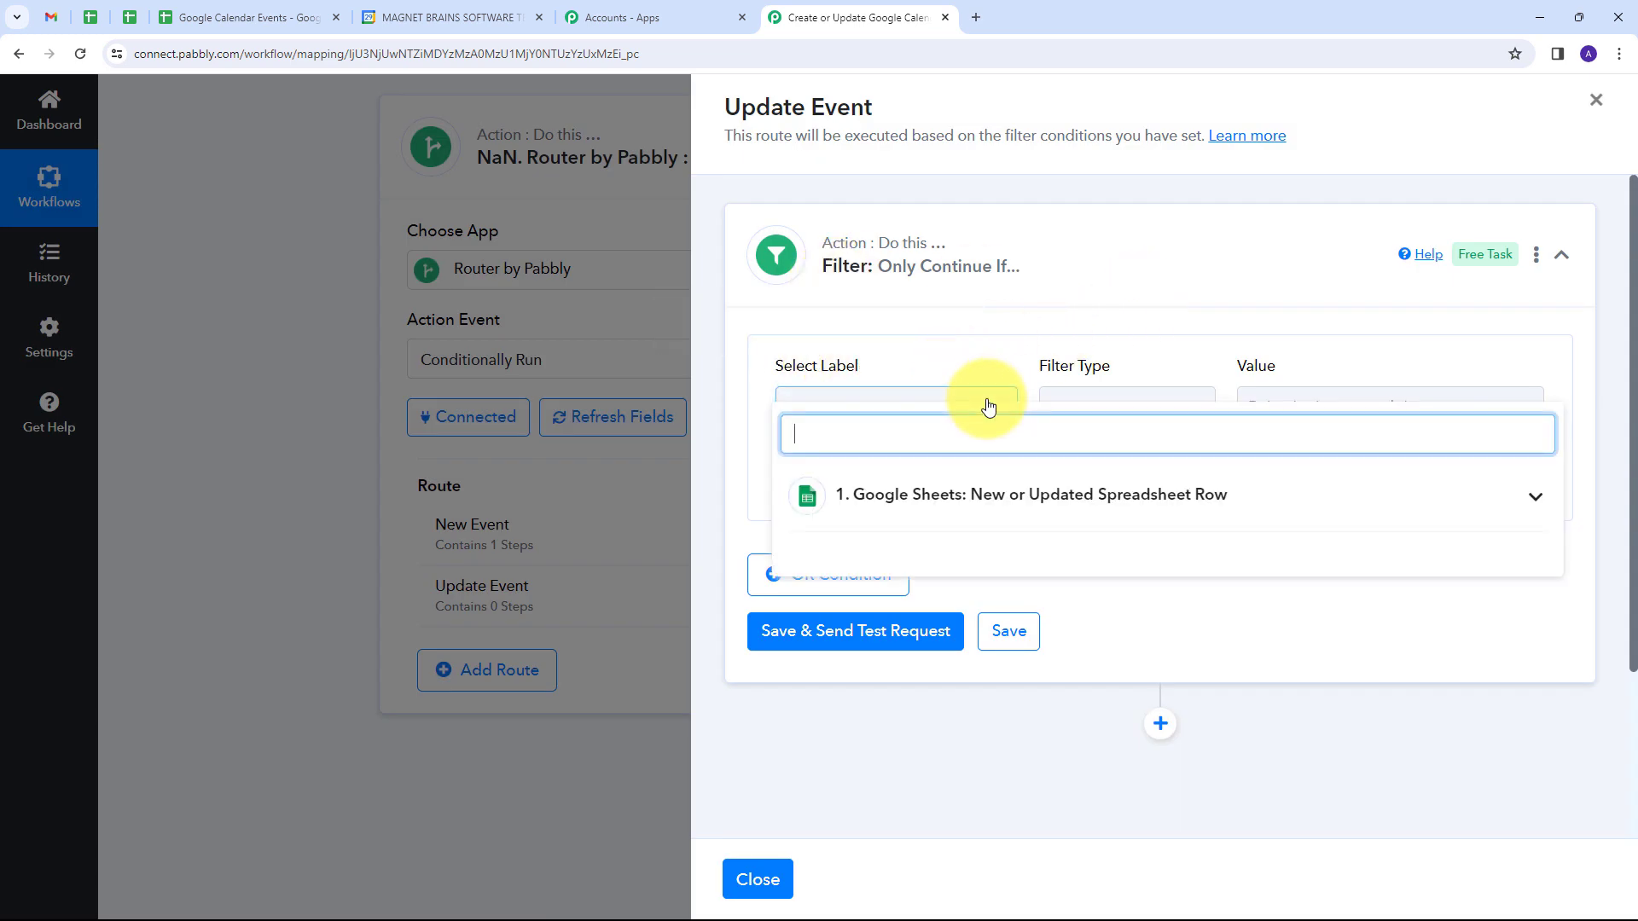
left_click(1309, 505)
scroll(992, 585, "down", 3)
scroll(992, 585, "down", 5)
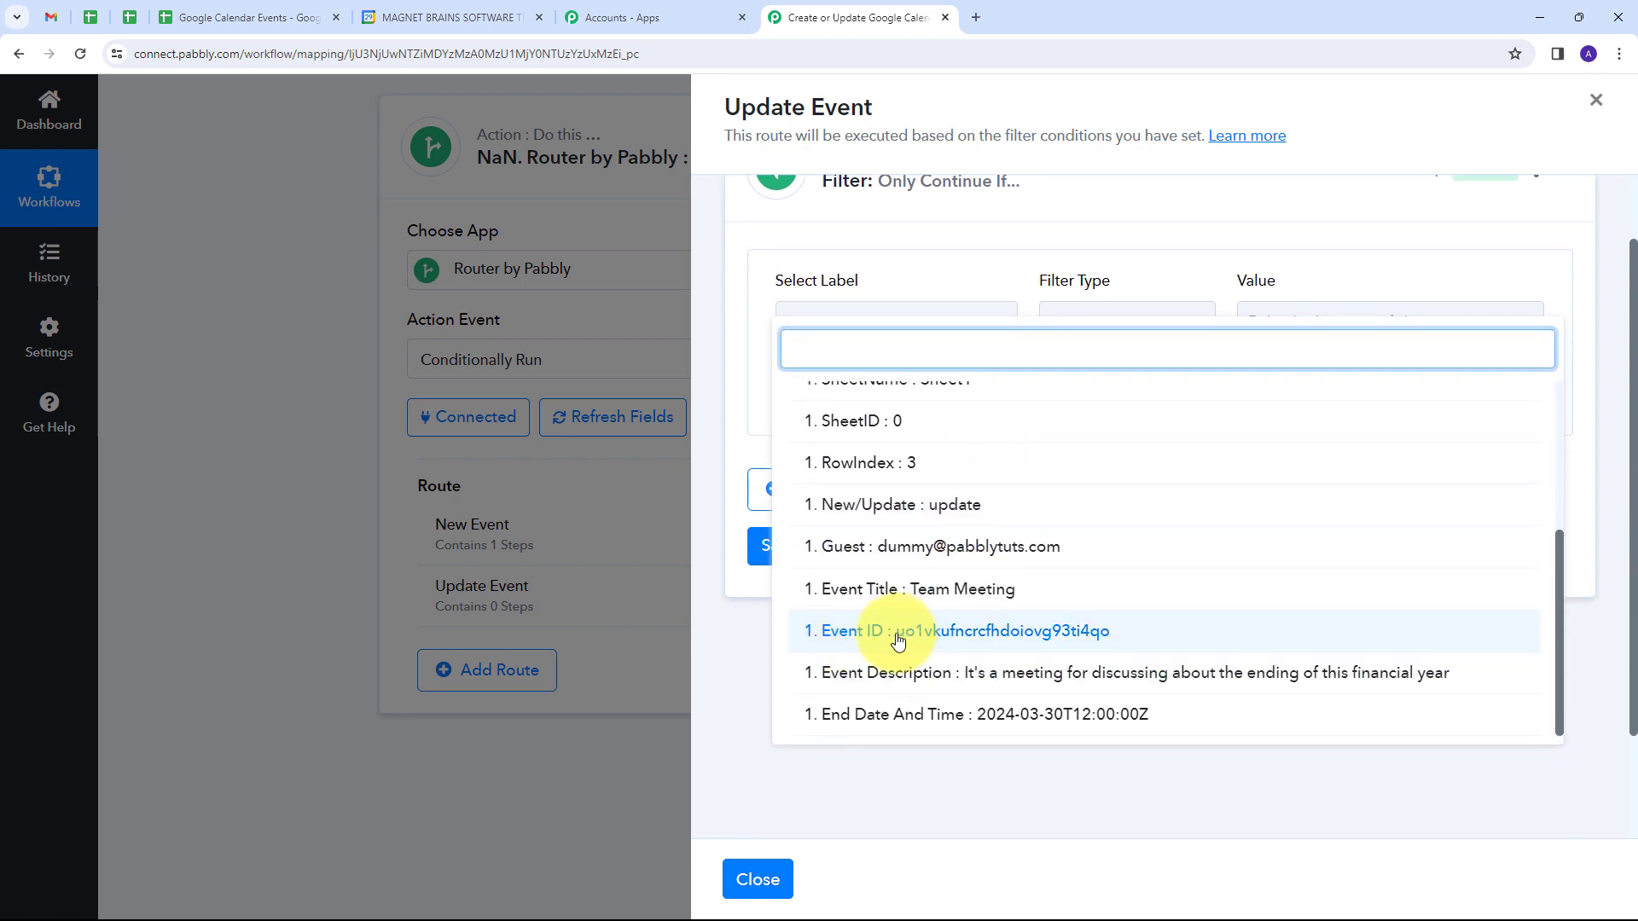
left_click(897, 631)
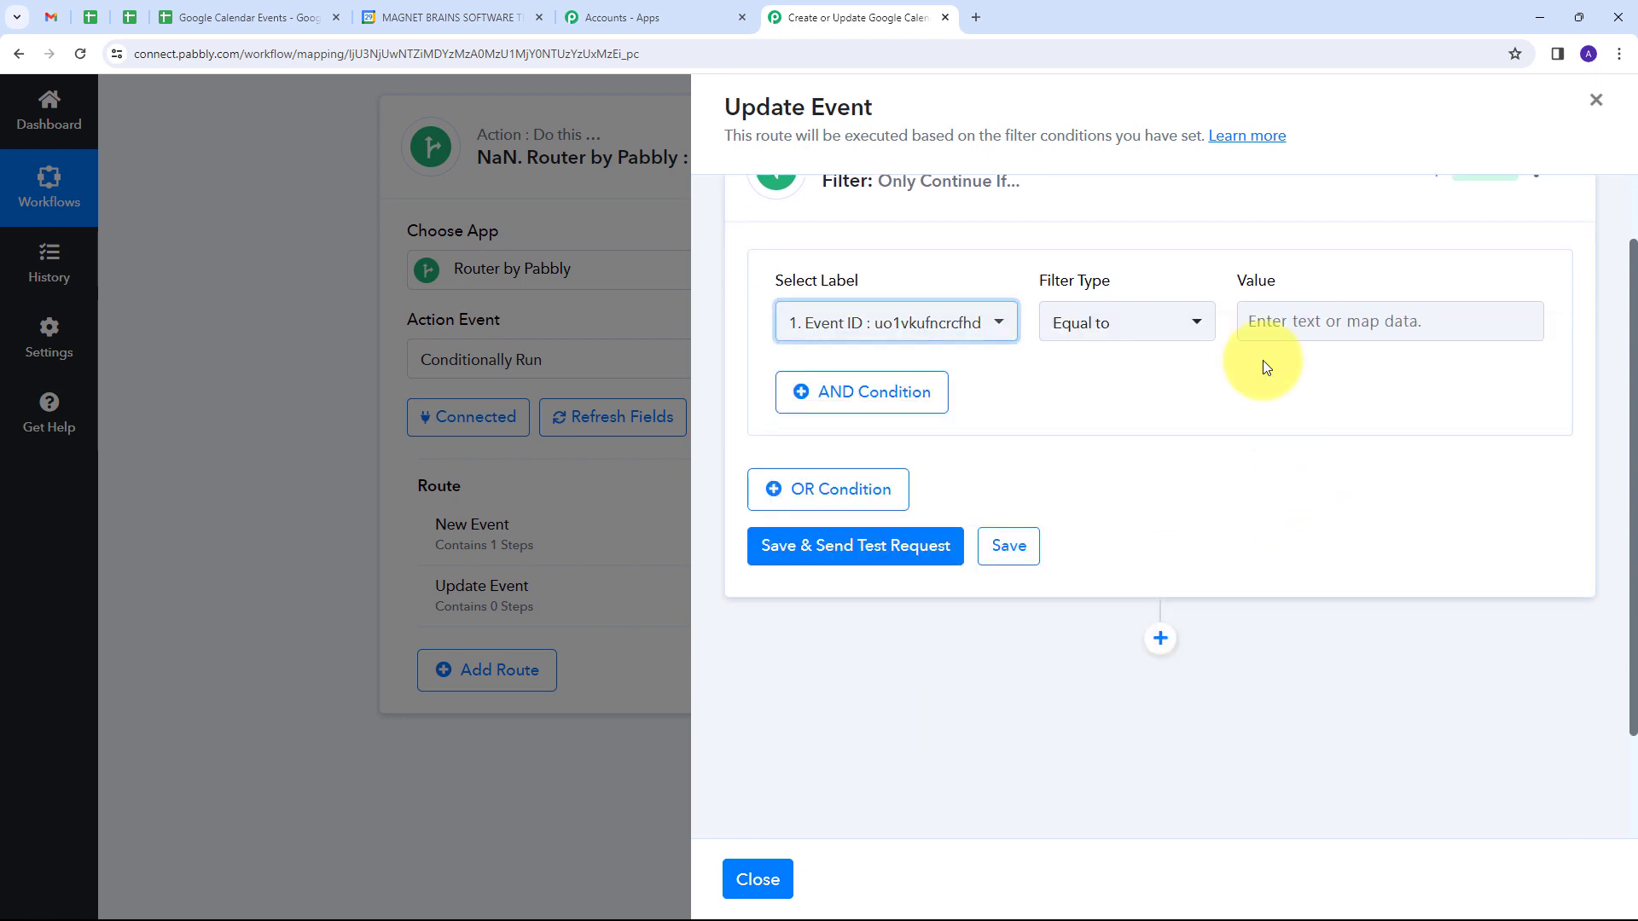
left_click(1174, 330)
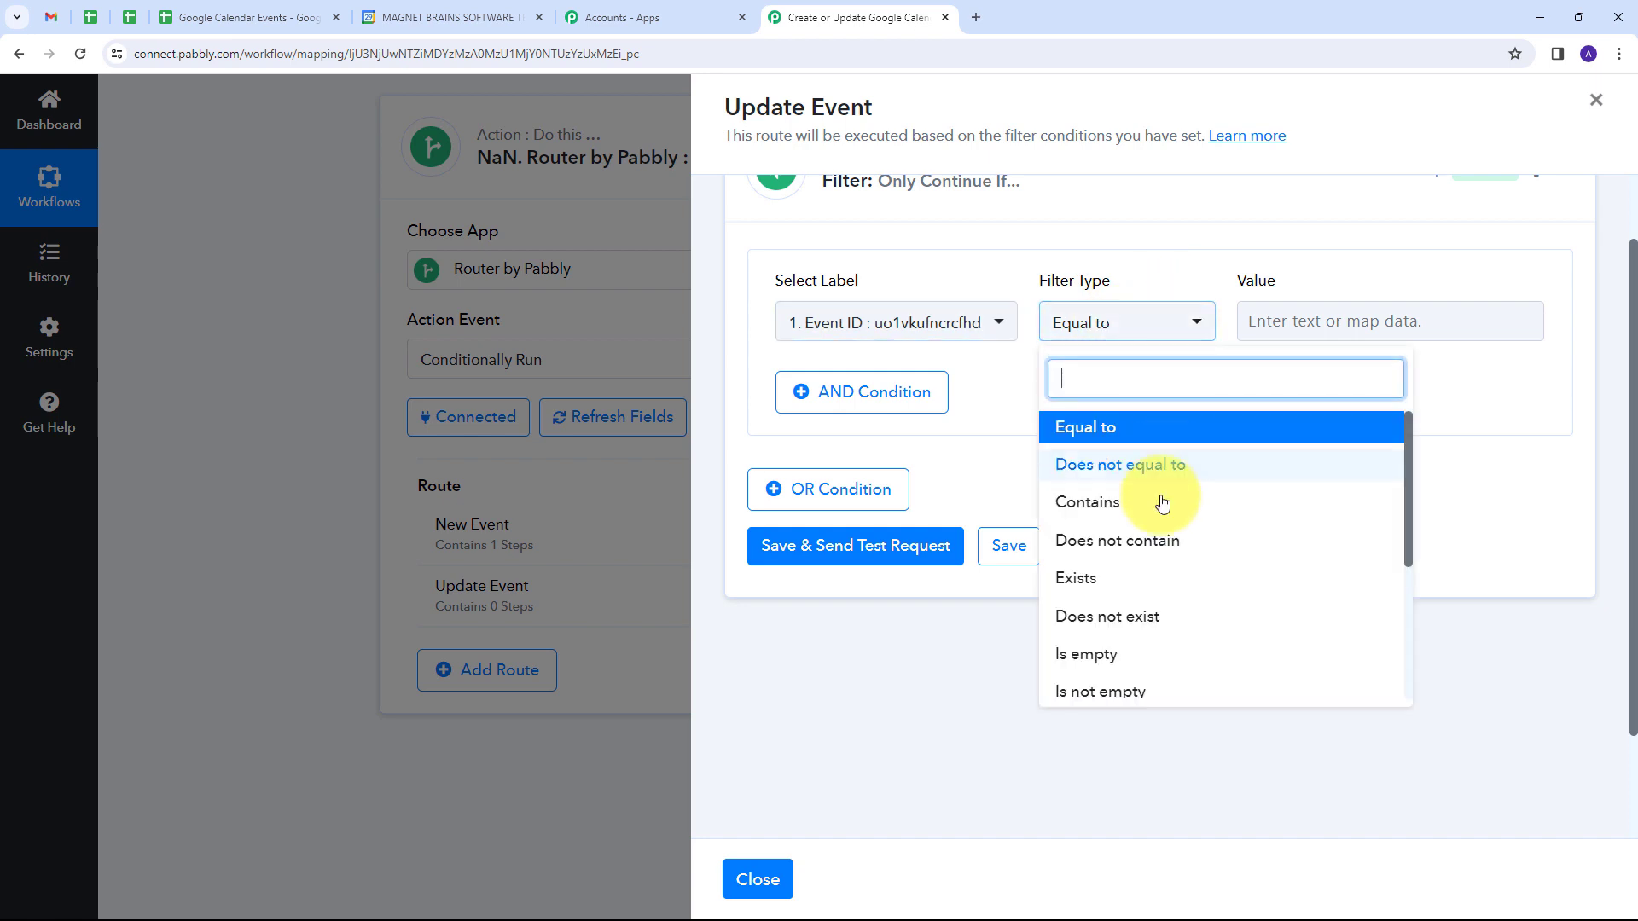
scroll(1086, 626, "down", 1)
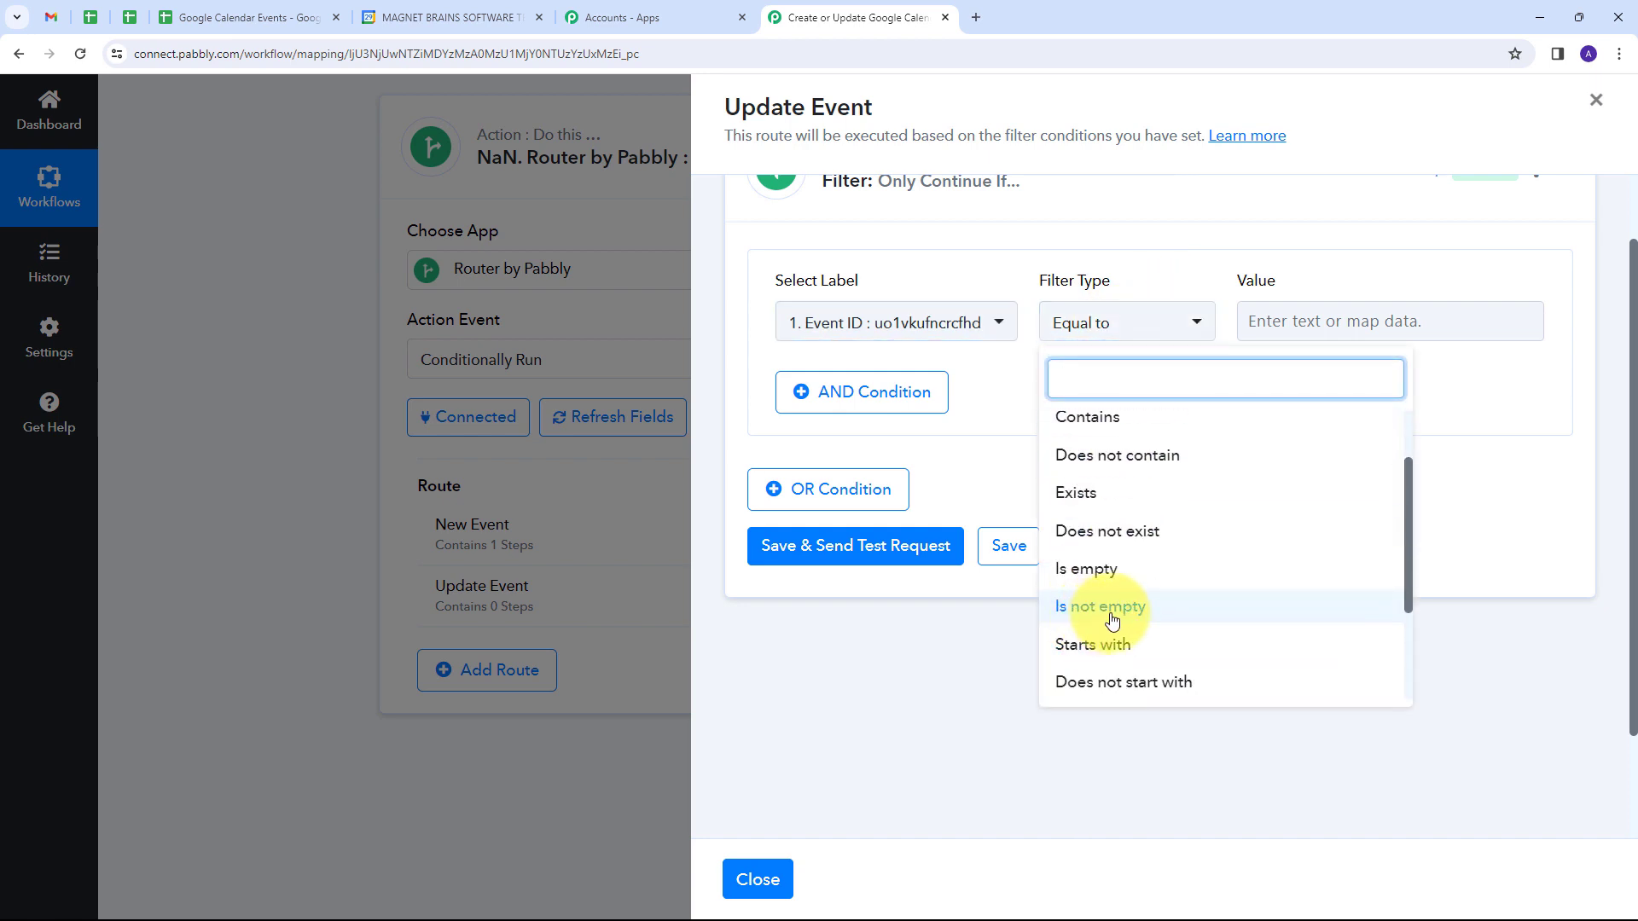
left_click(1113, 617)
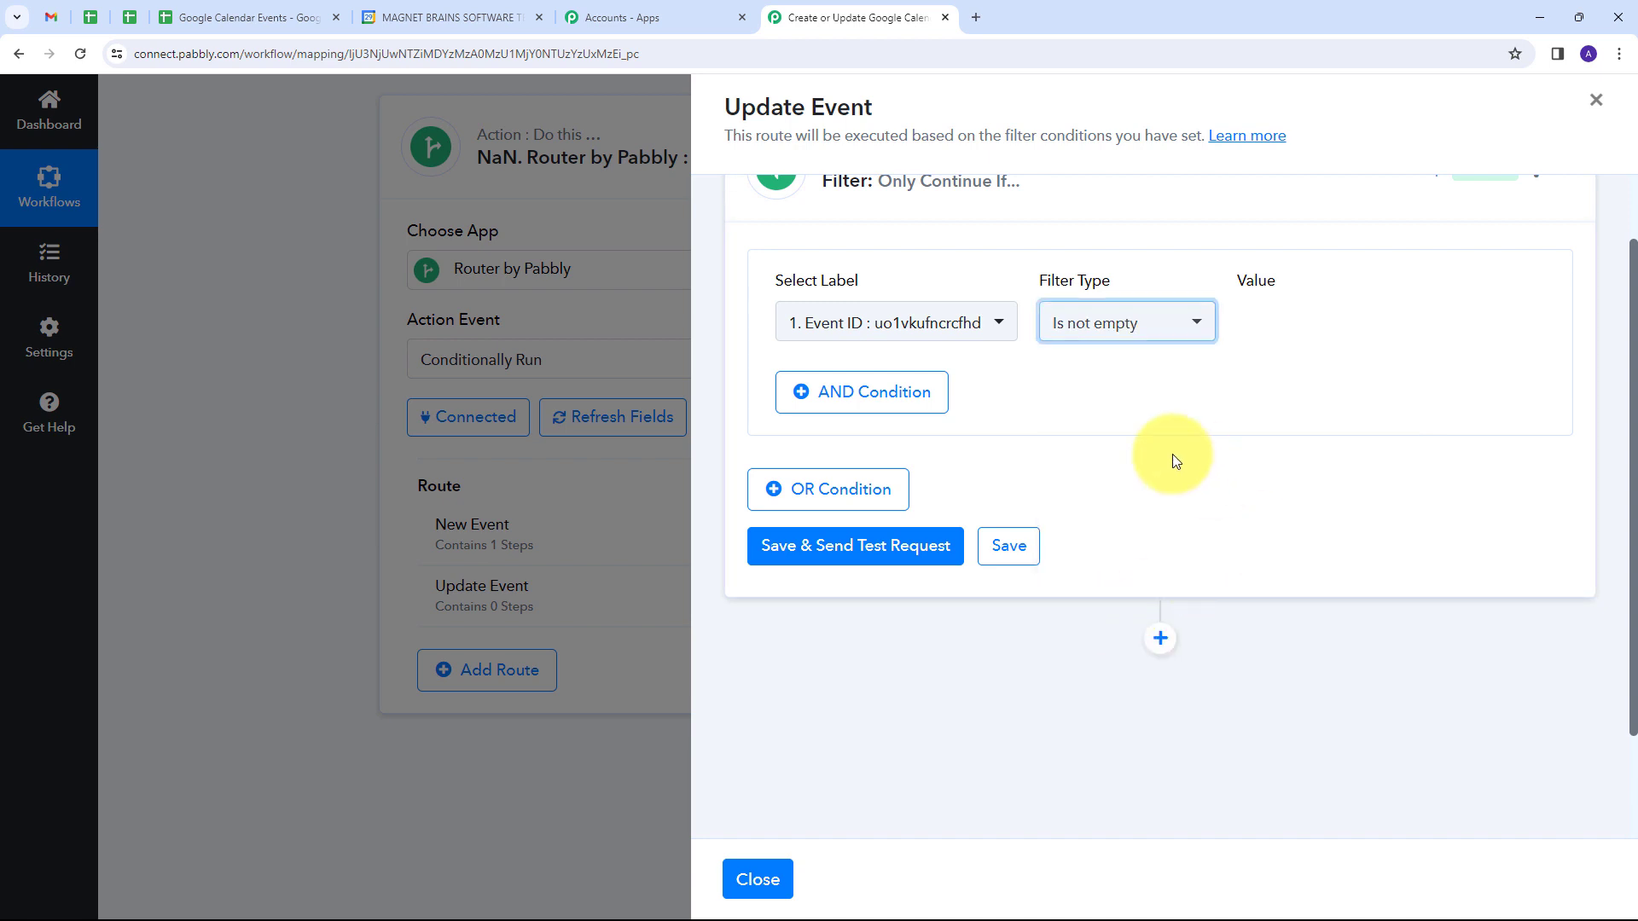
scroll(1137, 460, "up", 1)
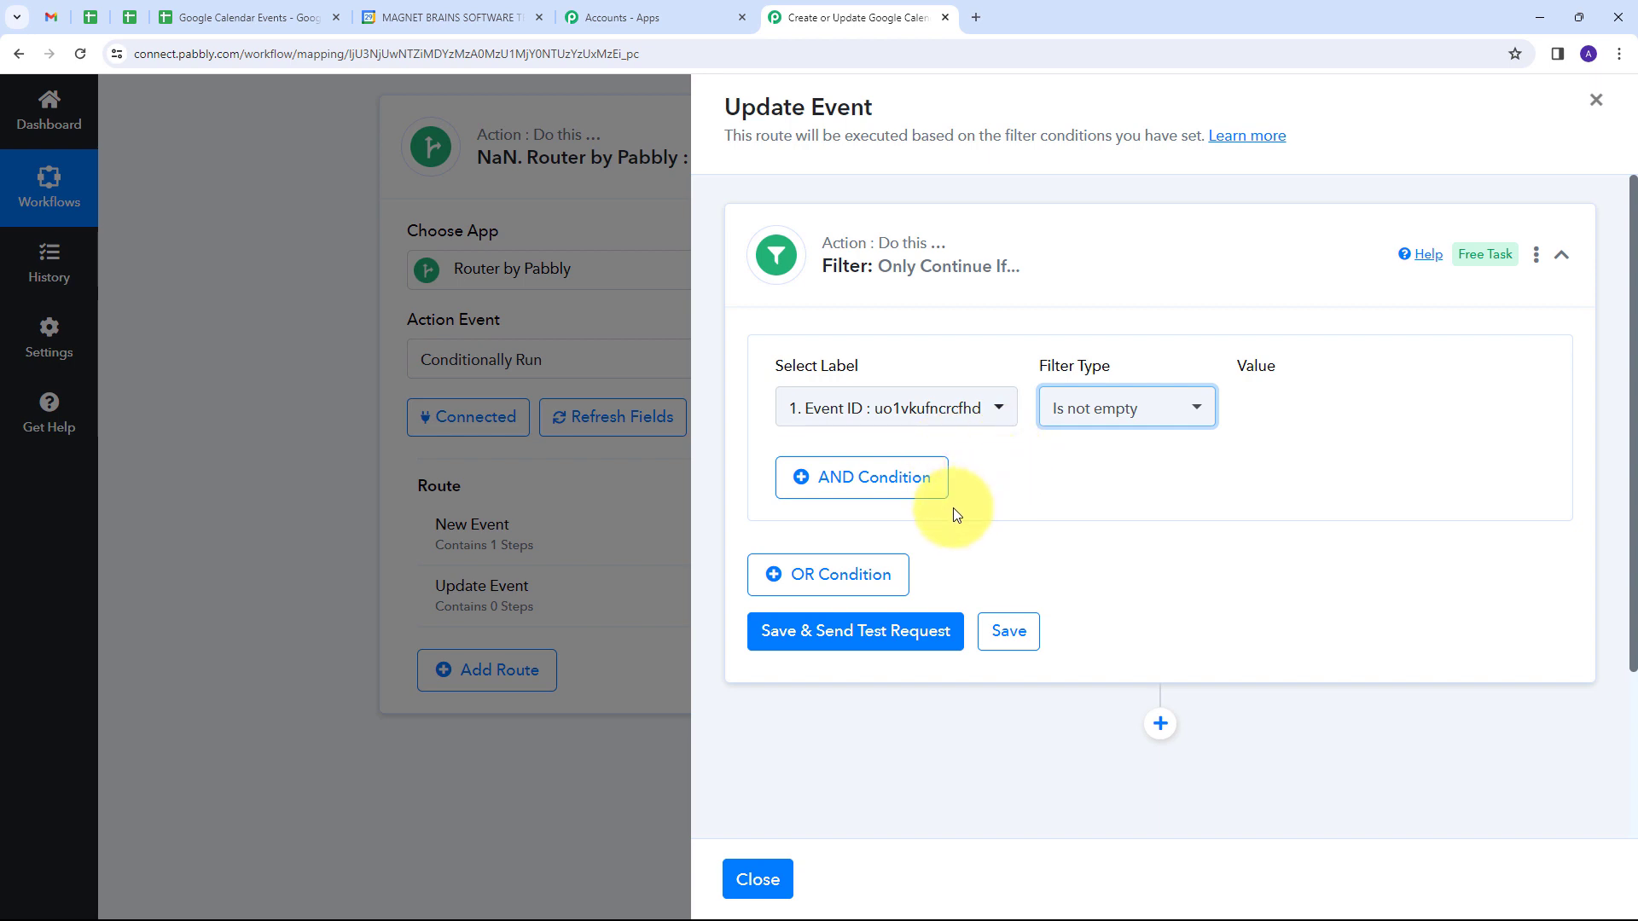
Step: Save the Update Event filter with a test request and check the response's Status and Message values
left_click(833, 640)
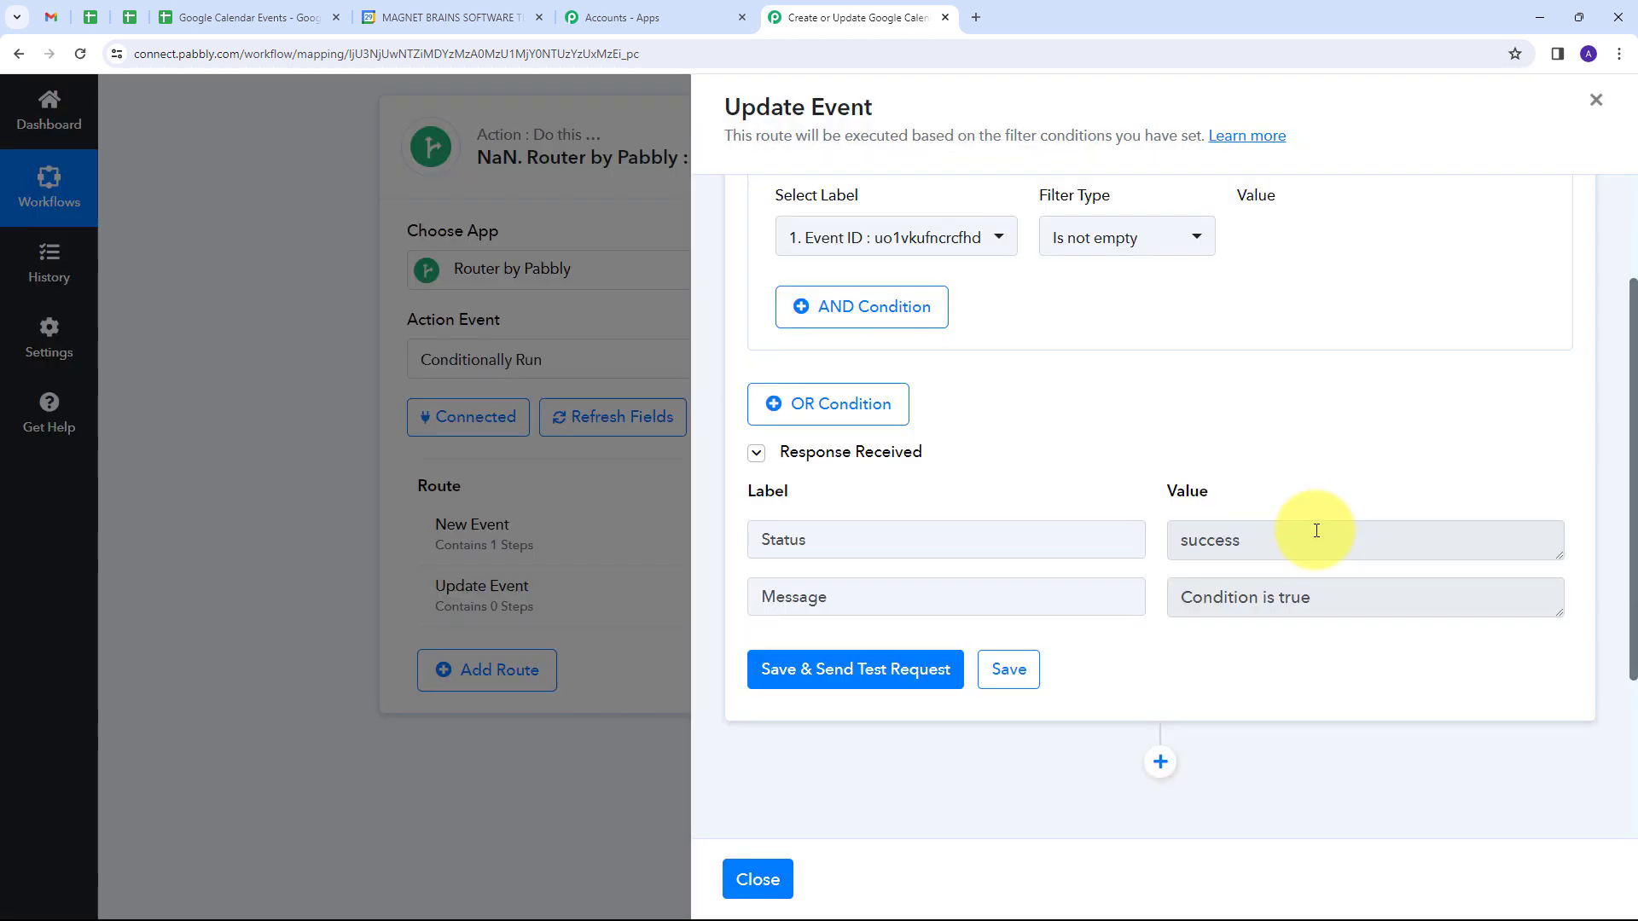
left_click_drag(1308, 533, 1099, 543)
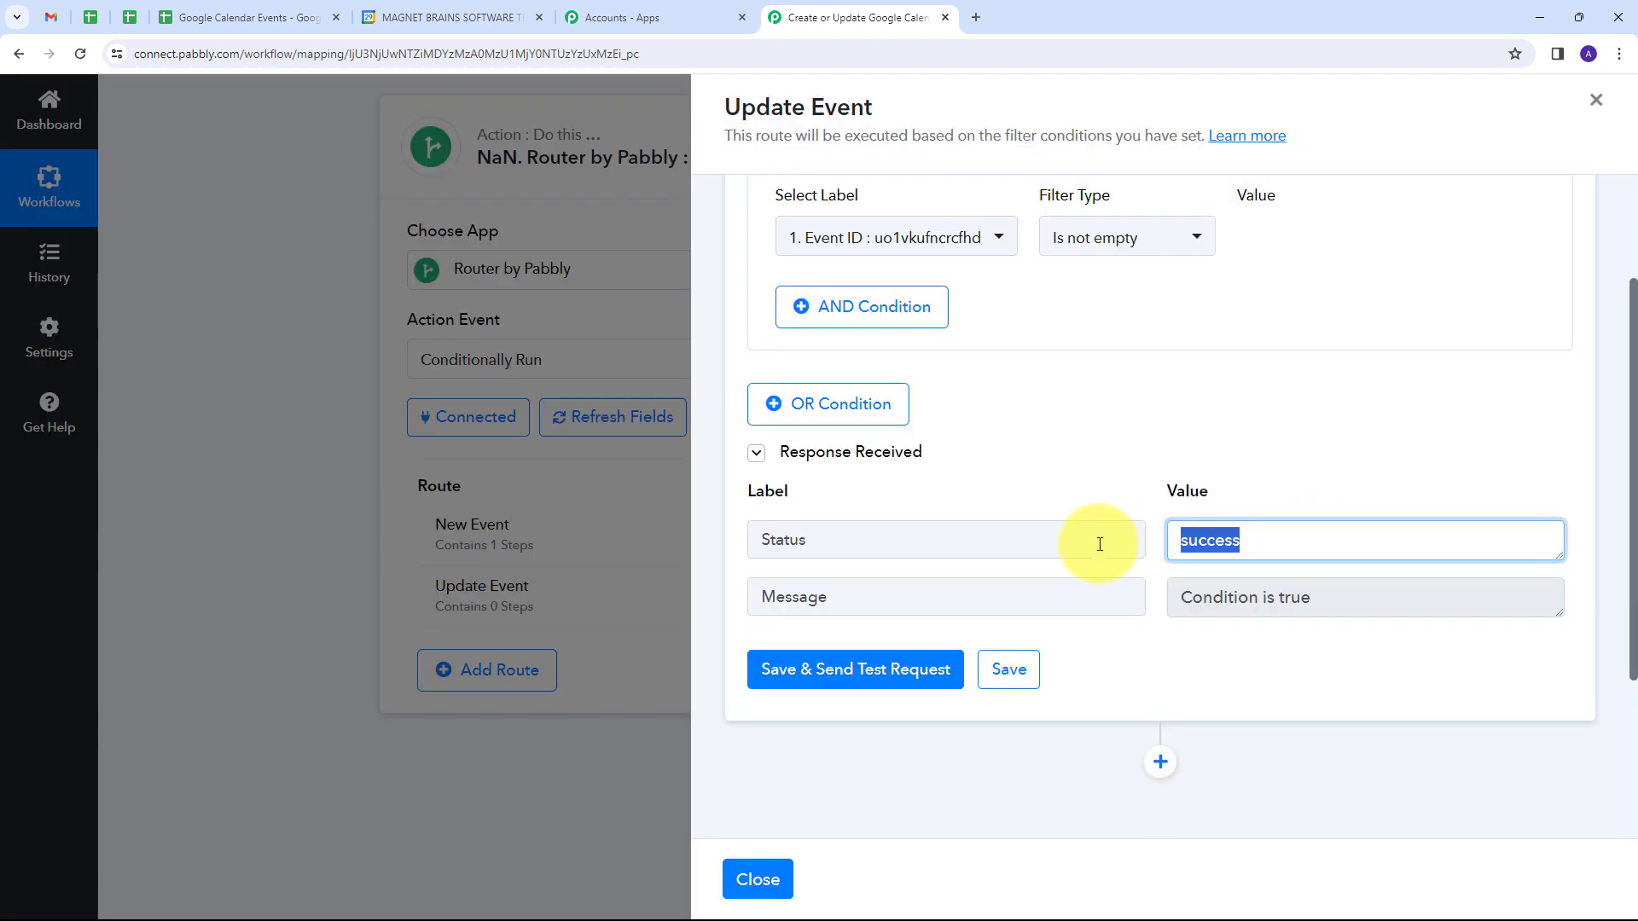
left_click_drag(1365, 597, 1118, 609)
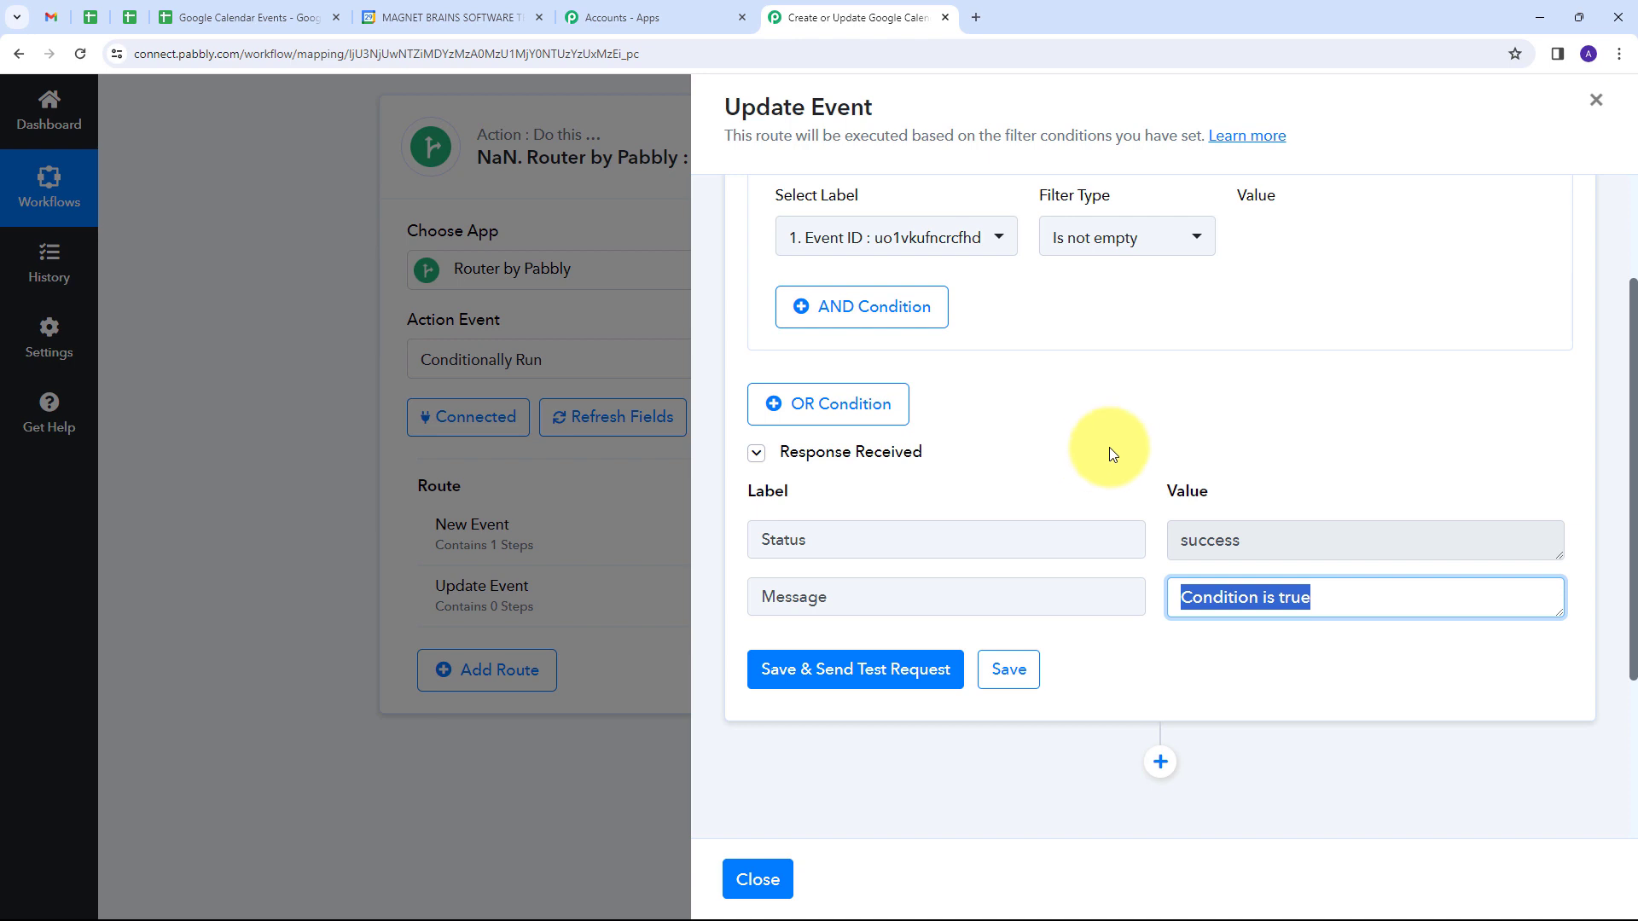
Step: Add a Google Calendar action after the Update Event filter, with Update Detailed Event as its action event
scroll(1205, 360, "down", 3)
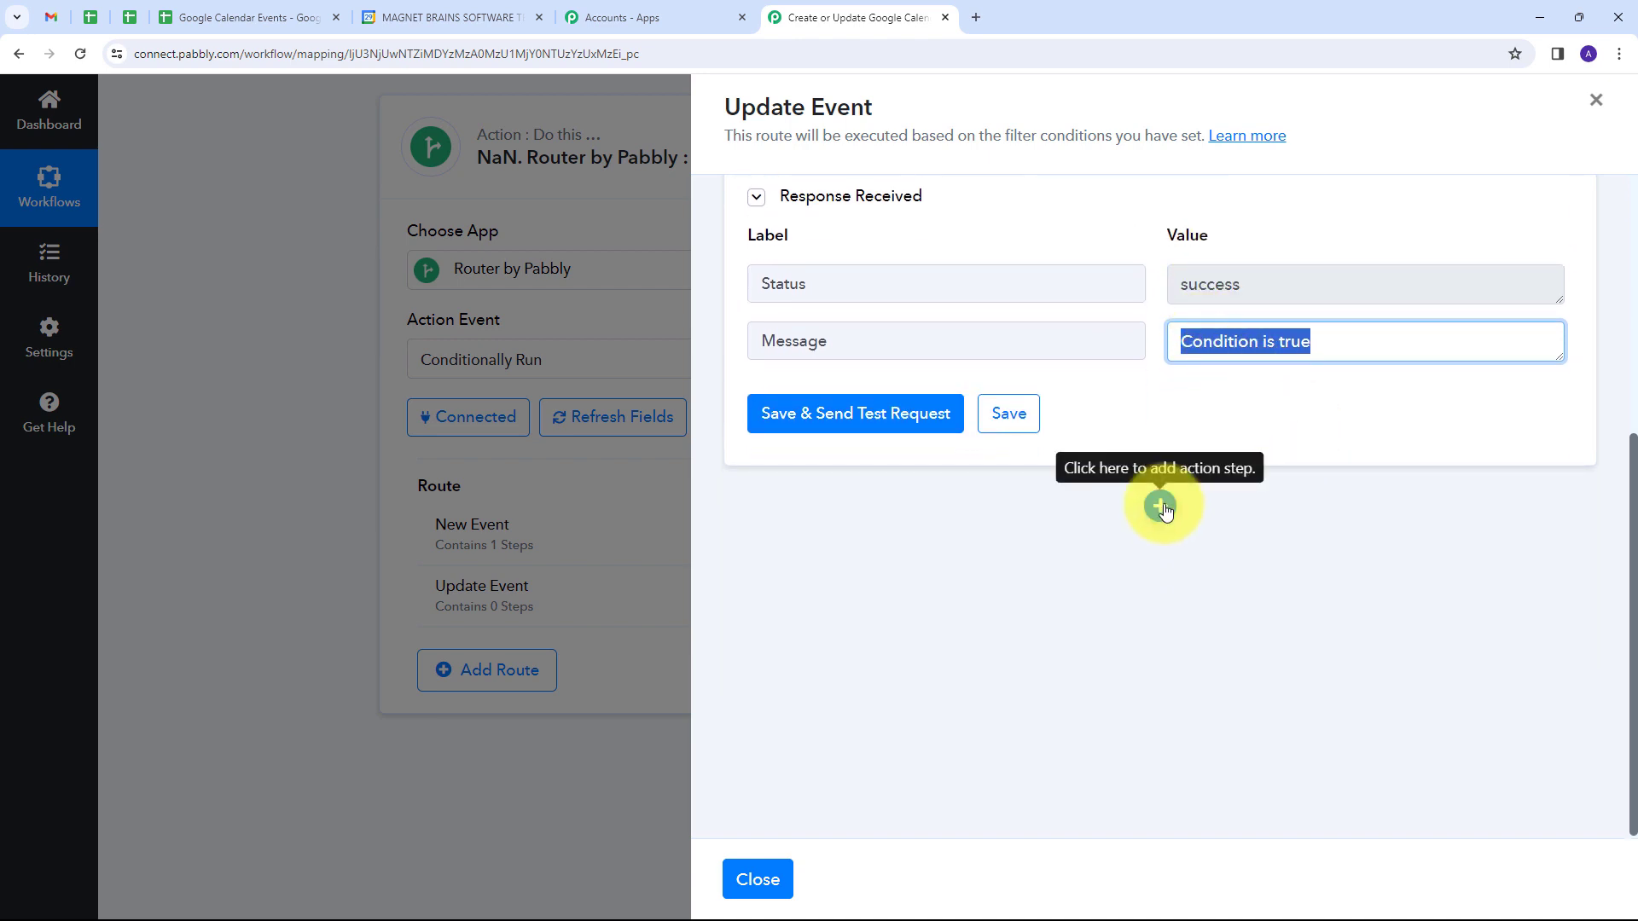
left_click(1162, 506)
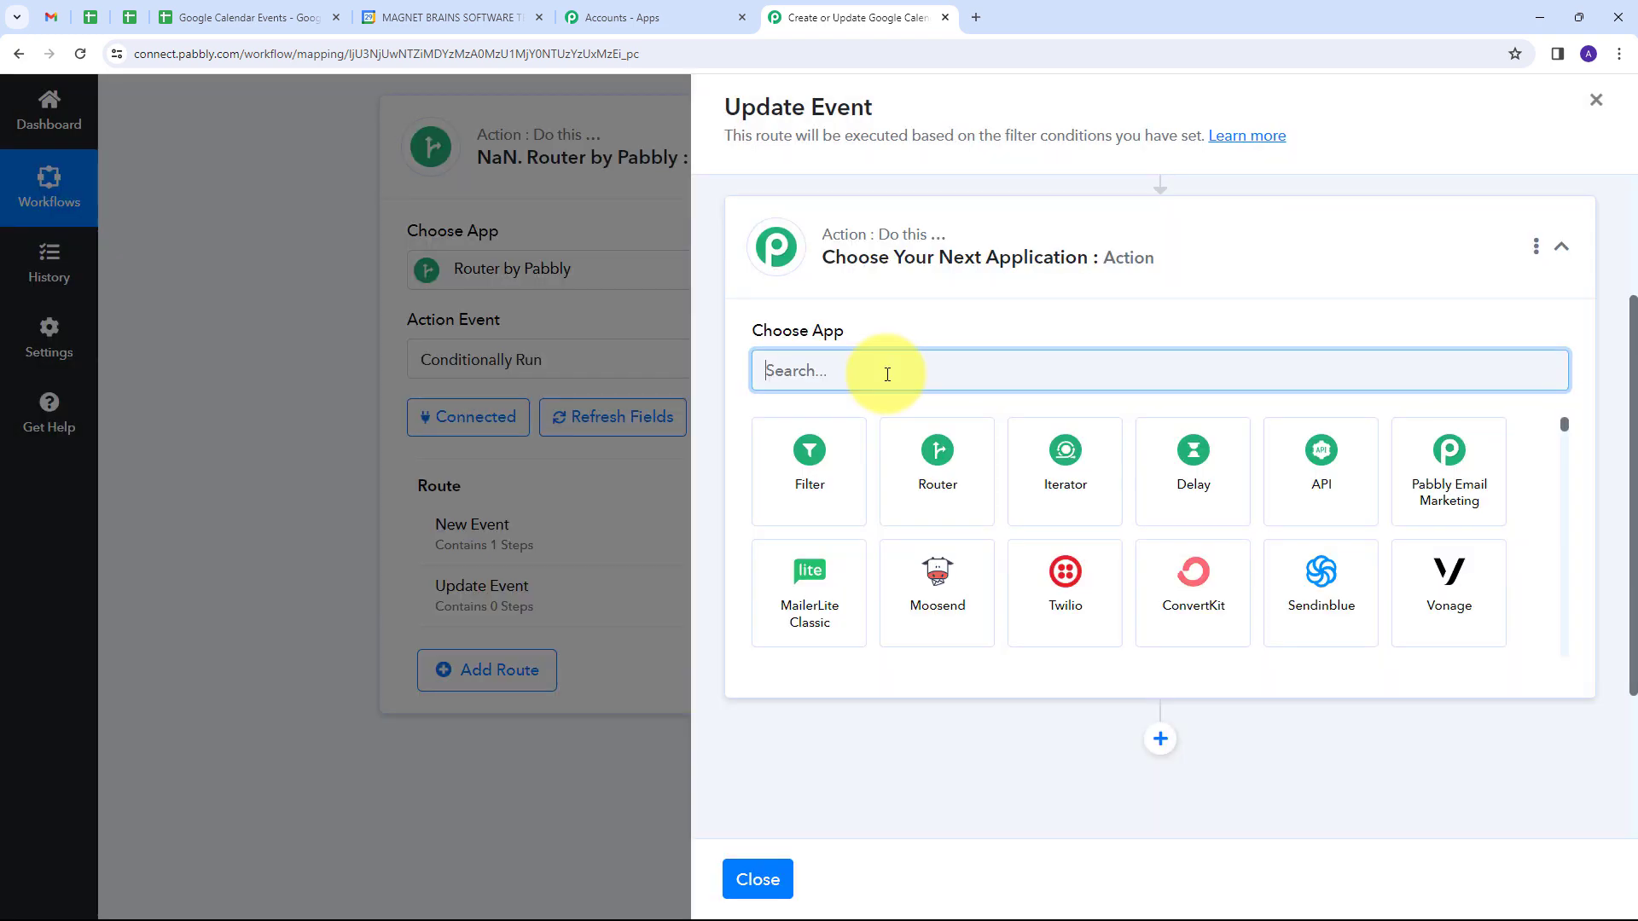
type("Googl")
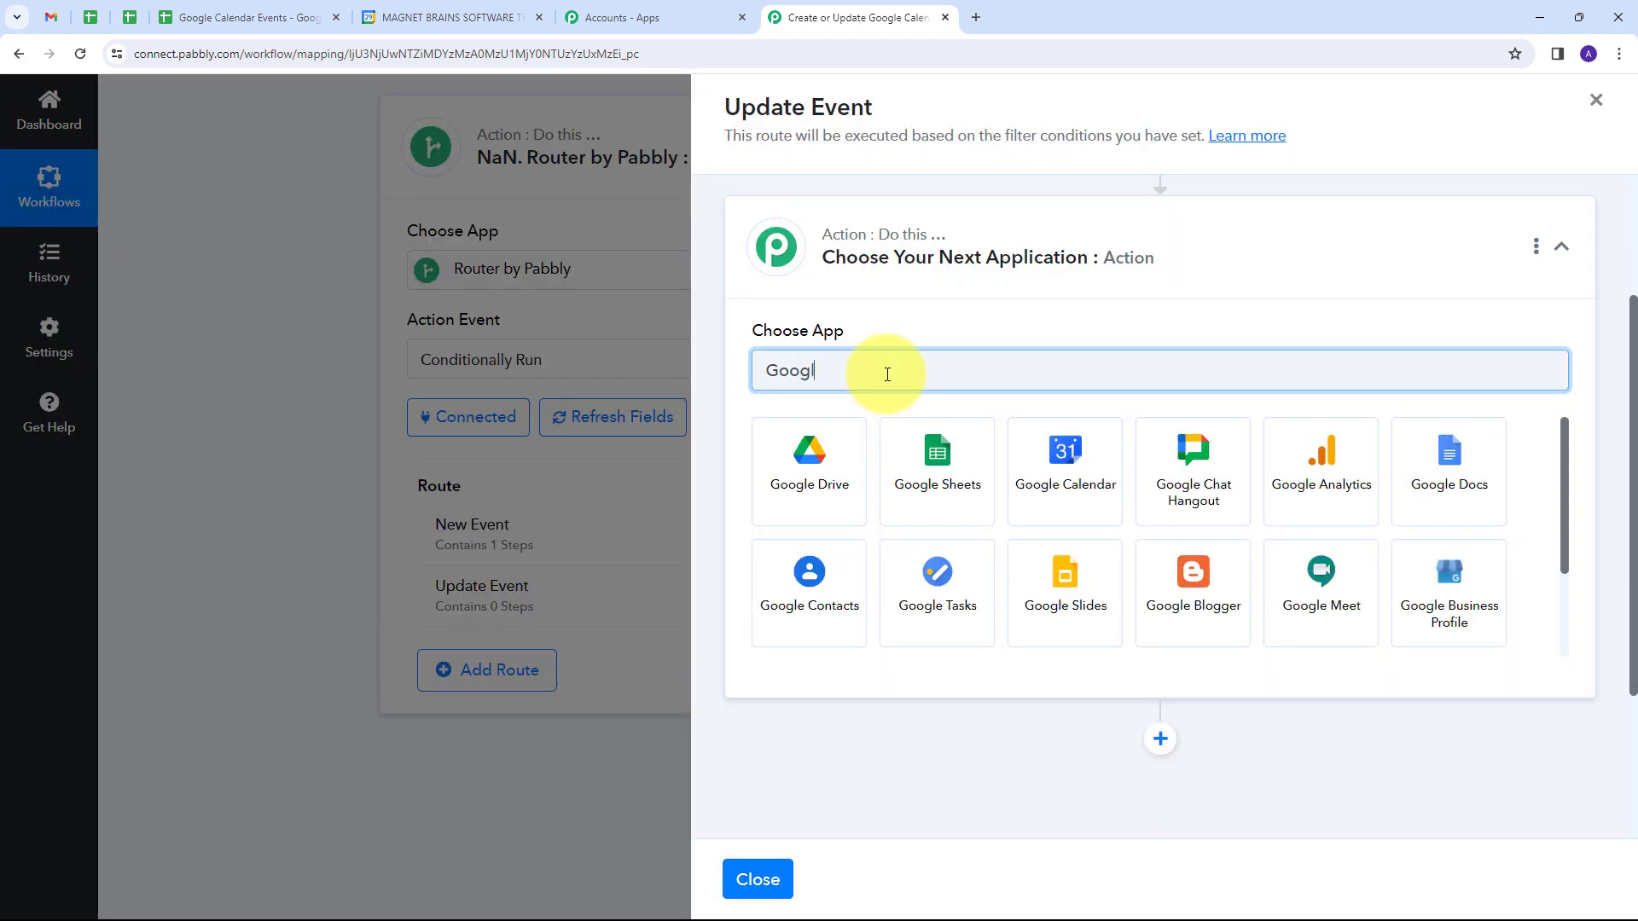
type("e Calendar")
left_click(815, 458)
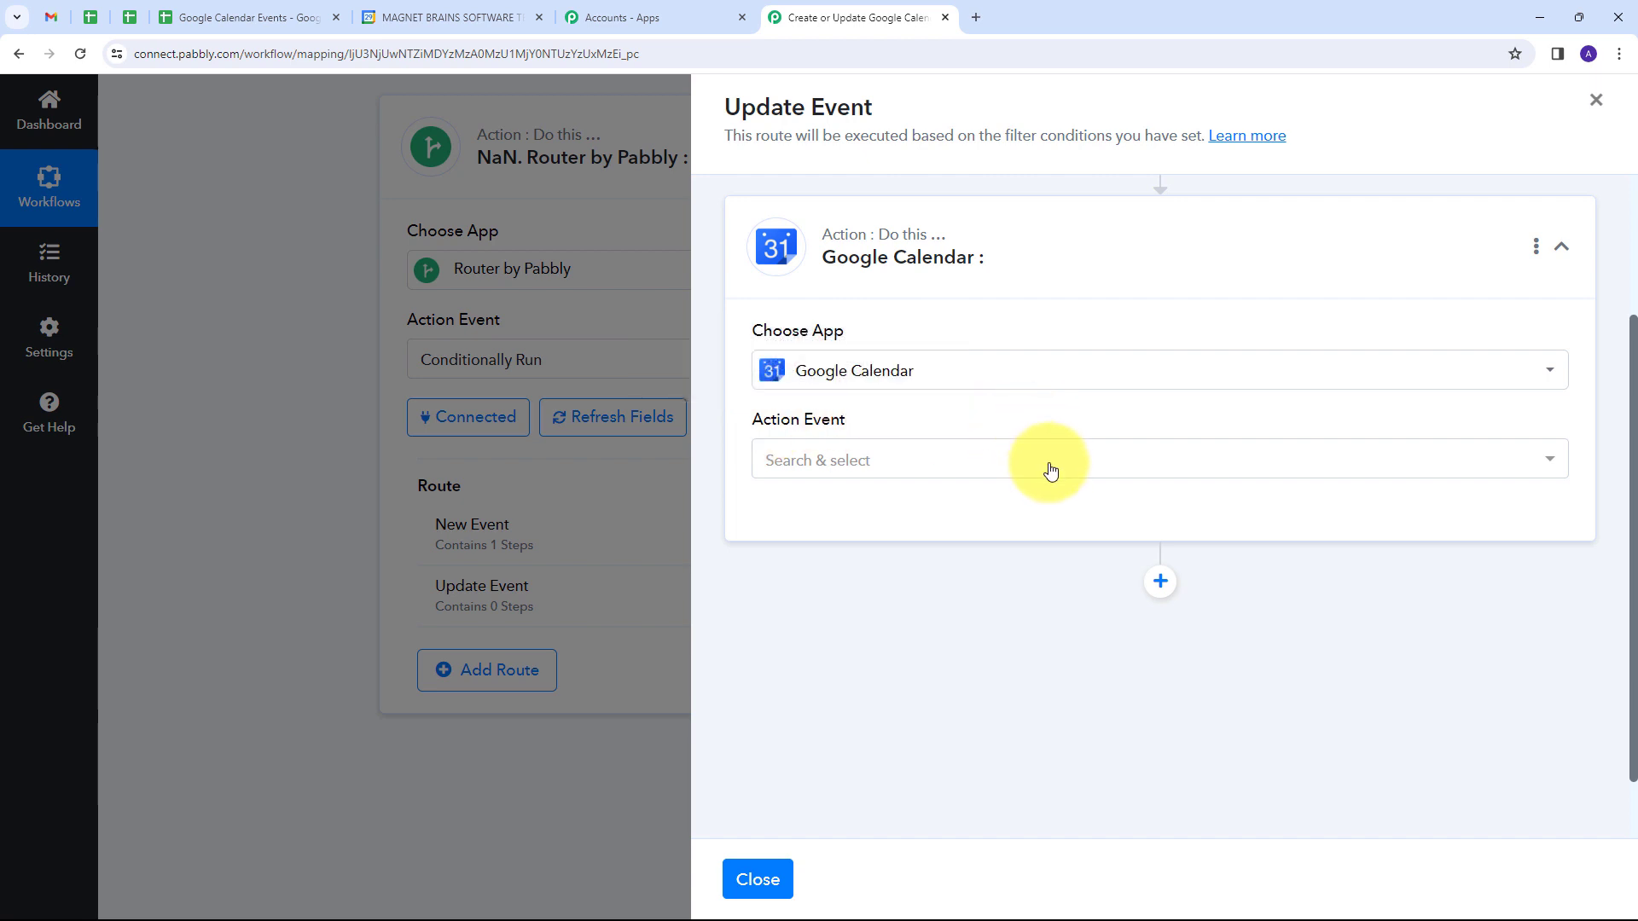
left_click(954, 468)
scroll(1012, 604, "down", 5)
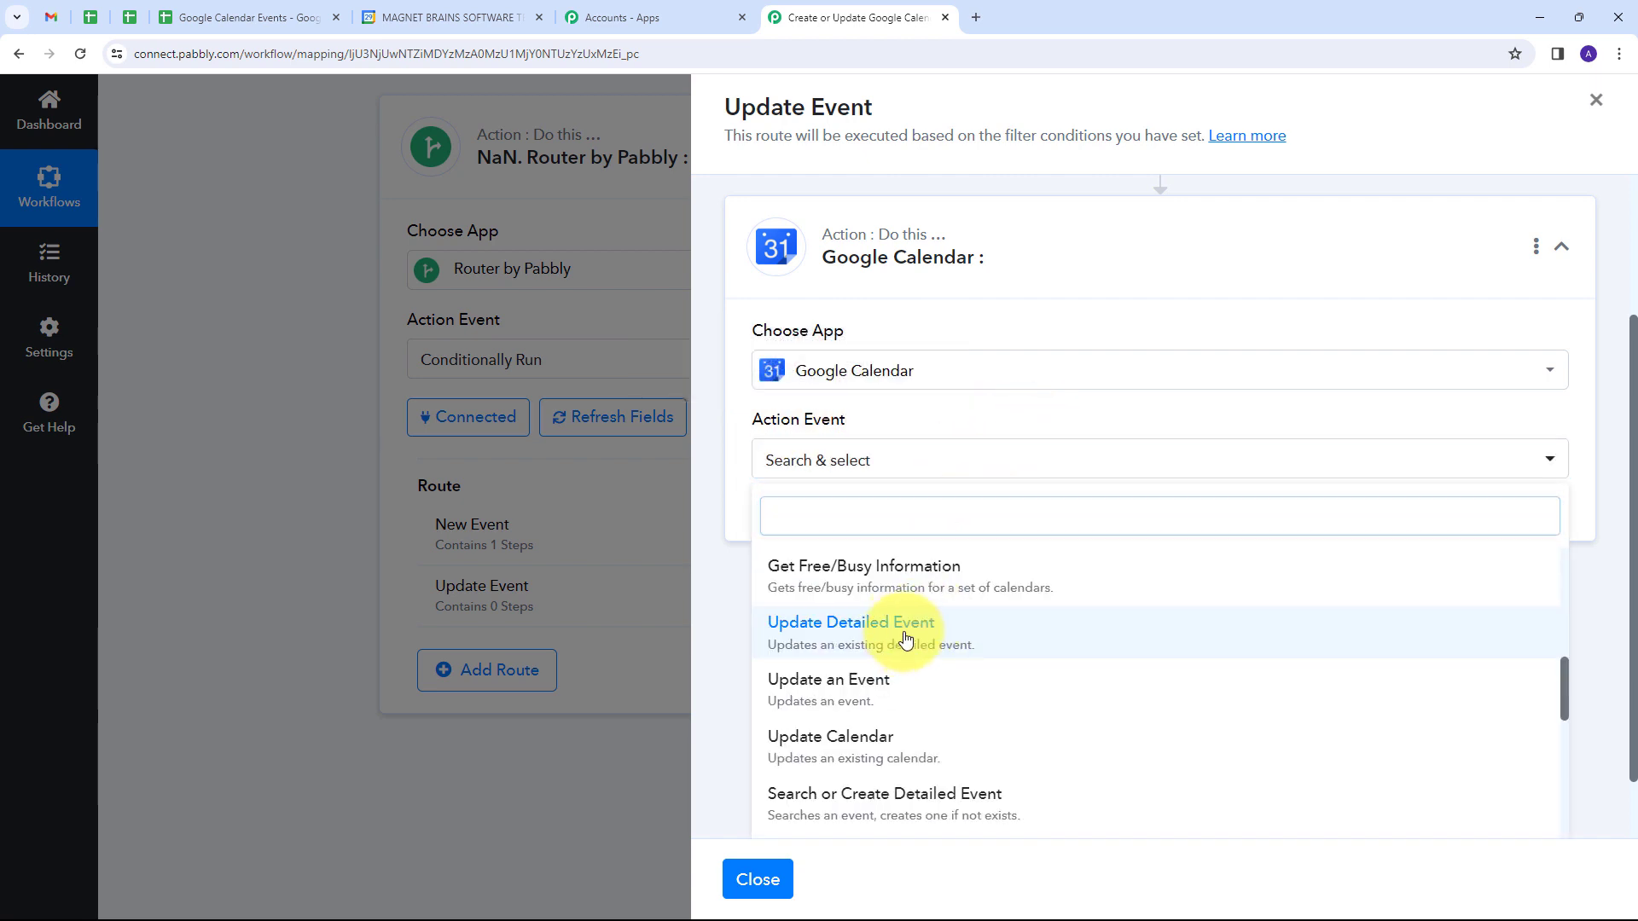
left_click(905, 644)
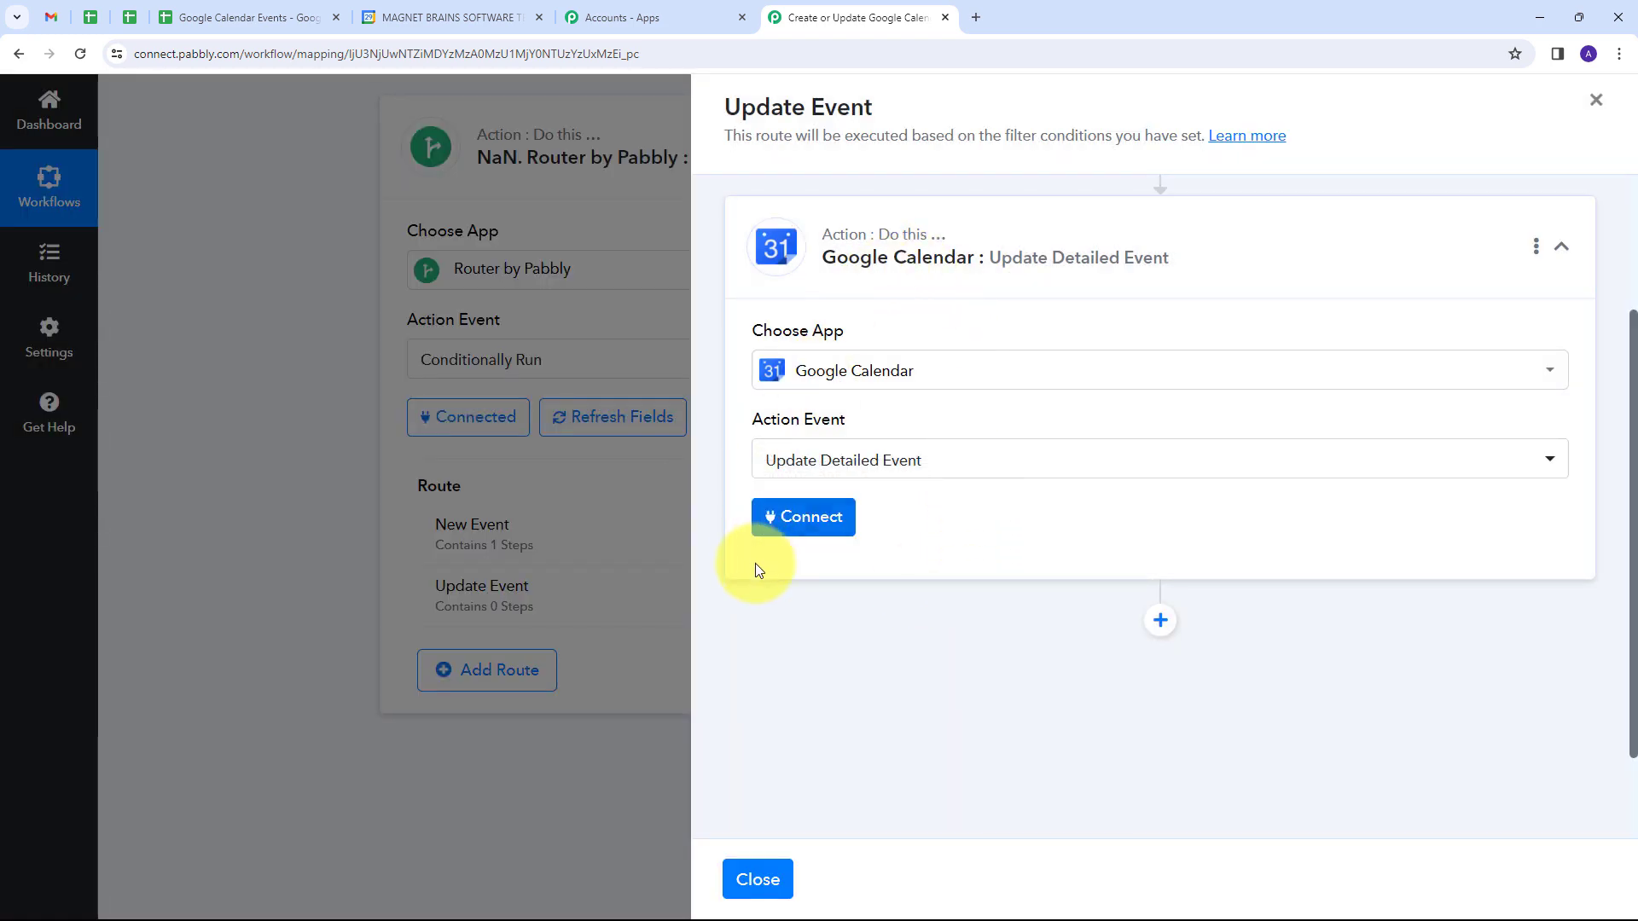
Step: Connect the action through the existing connection Google Calendar #12 and choose the Demo calendar
left_click(805, 520)
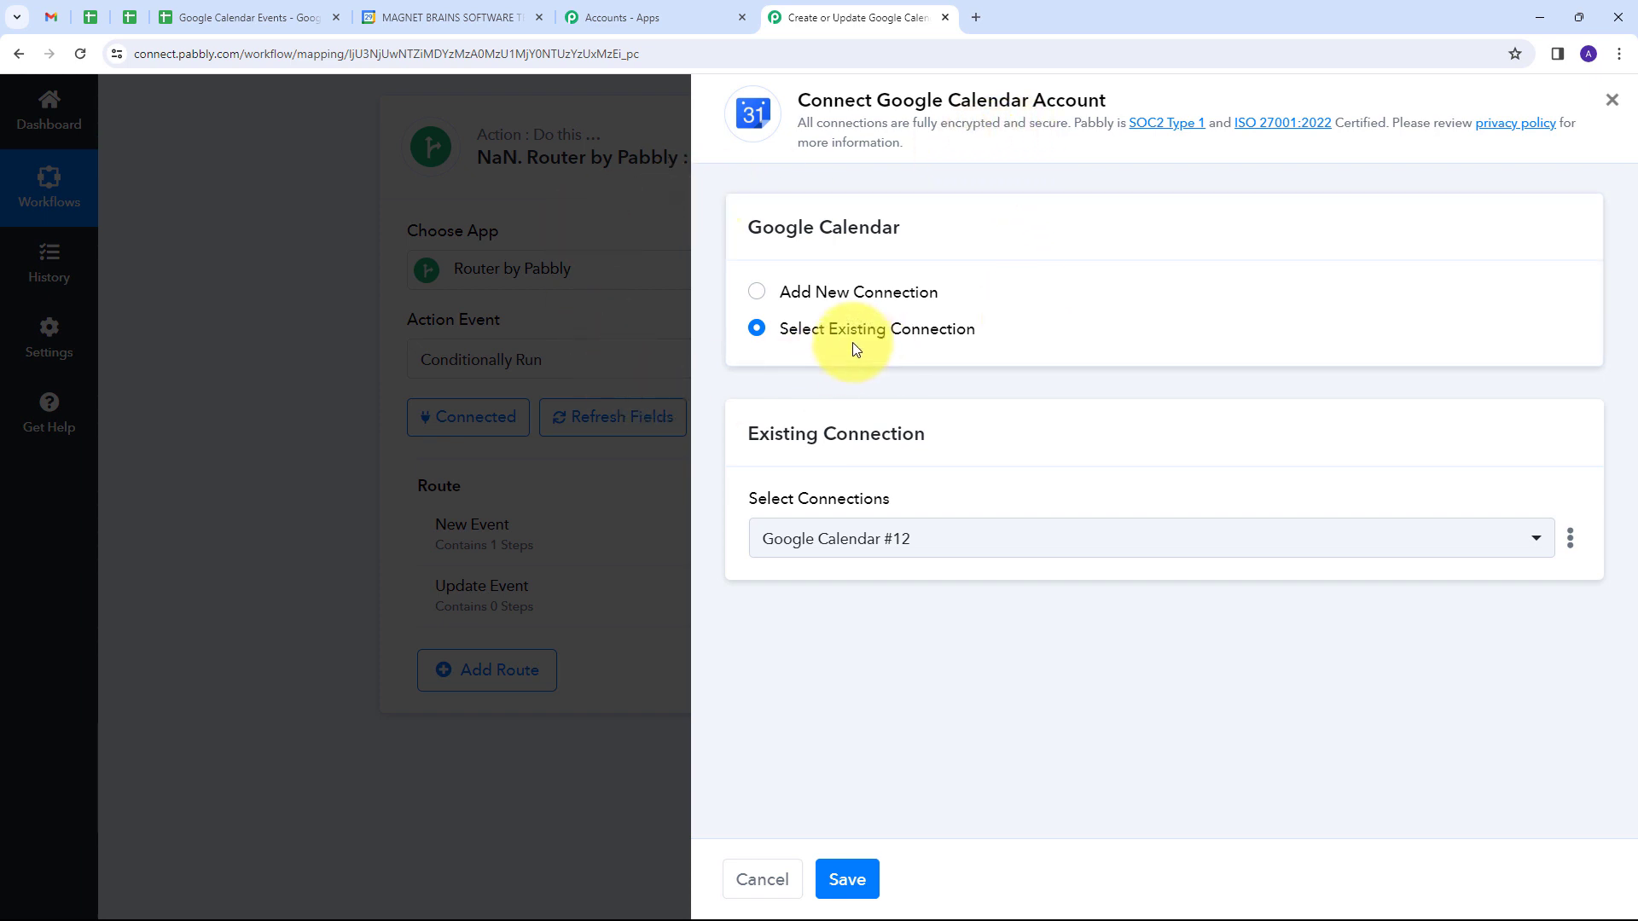
left_click(847, 879)
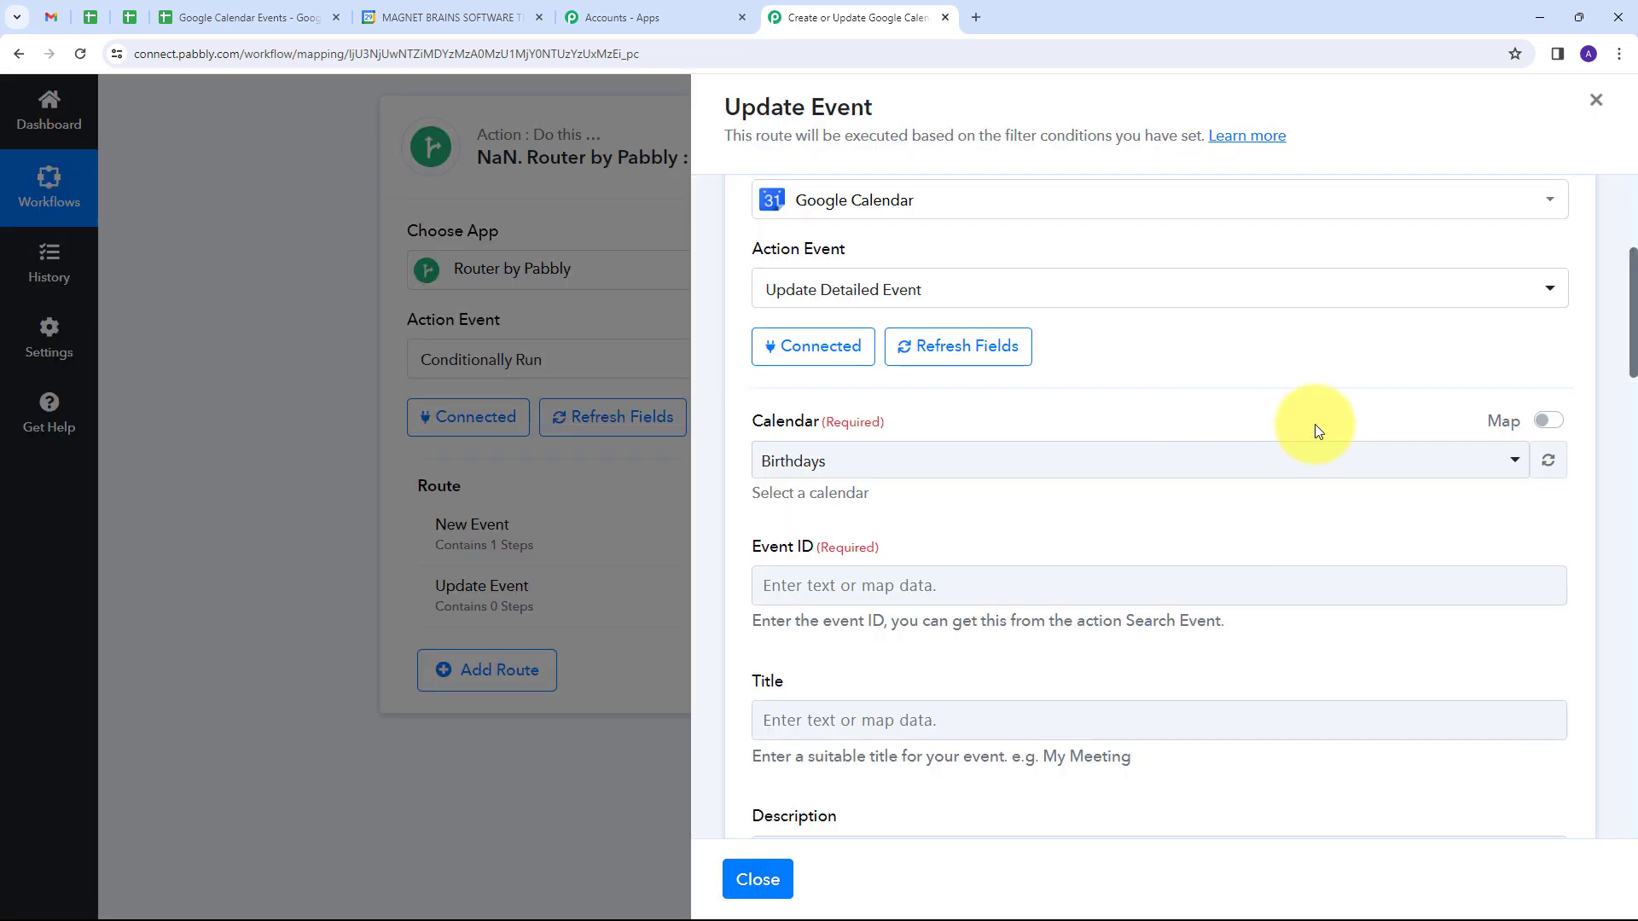
left_click(1060, 465)
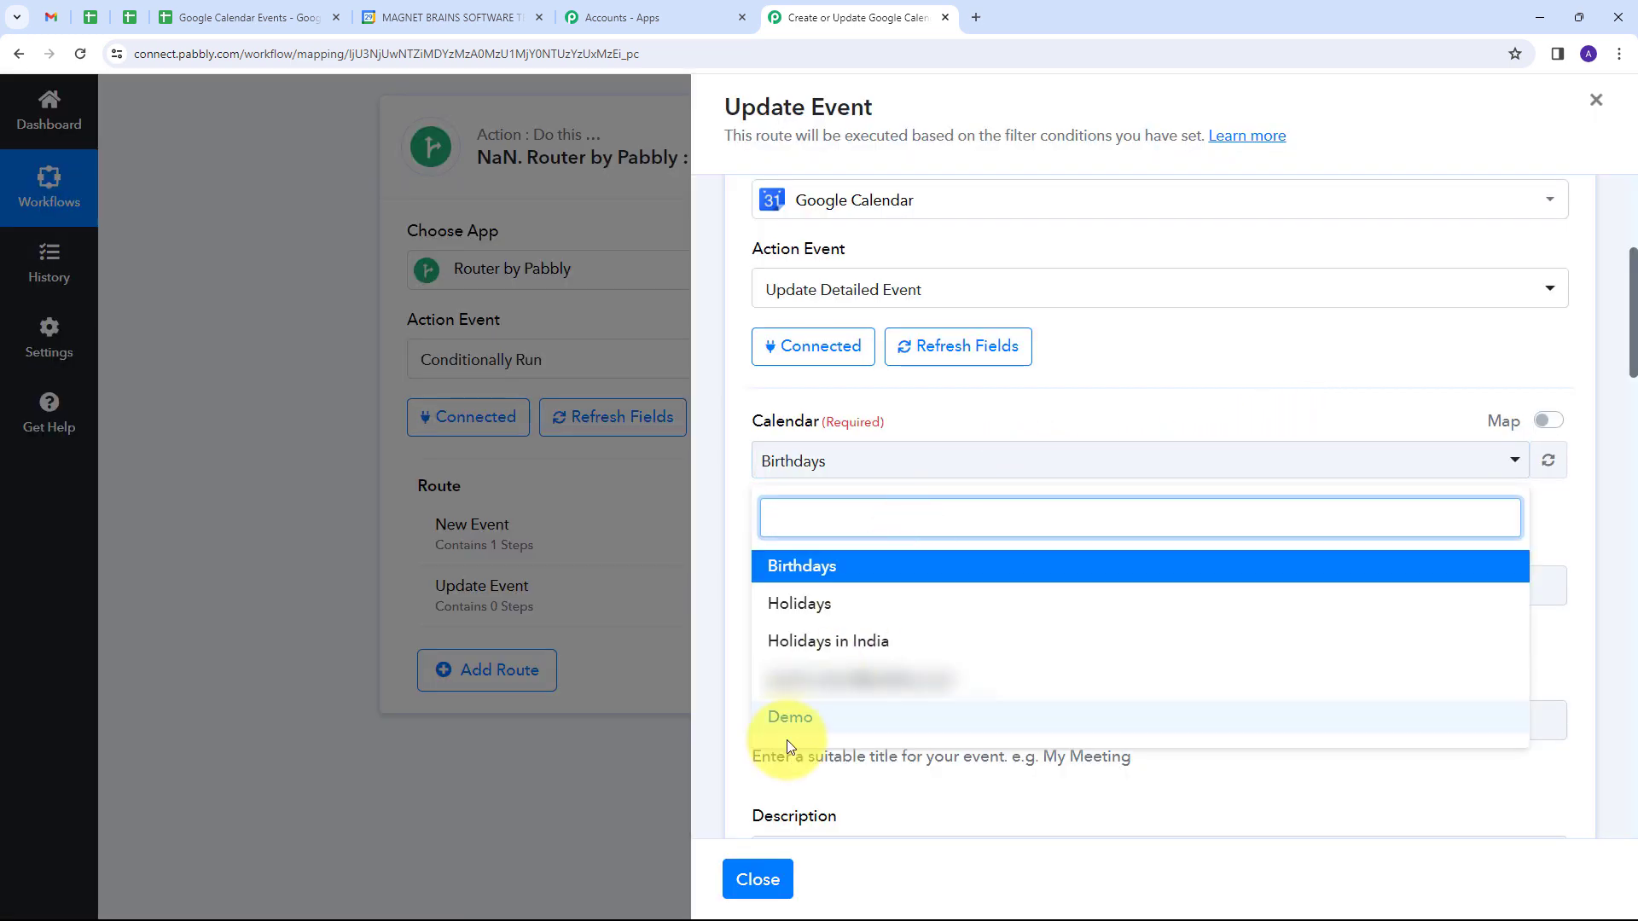
left_click(836, 731)
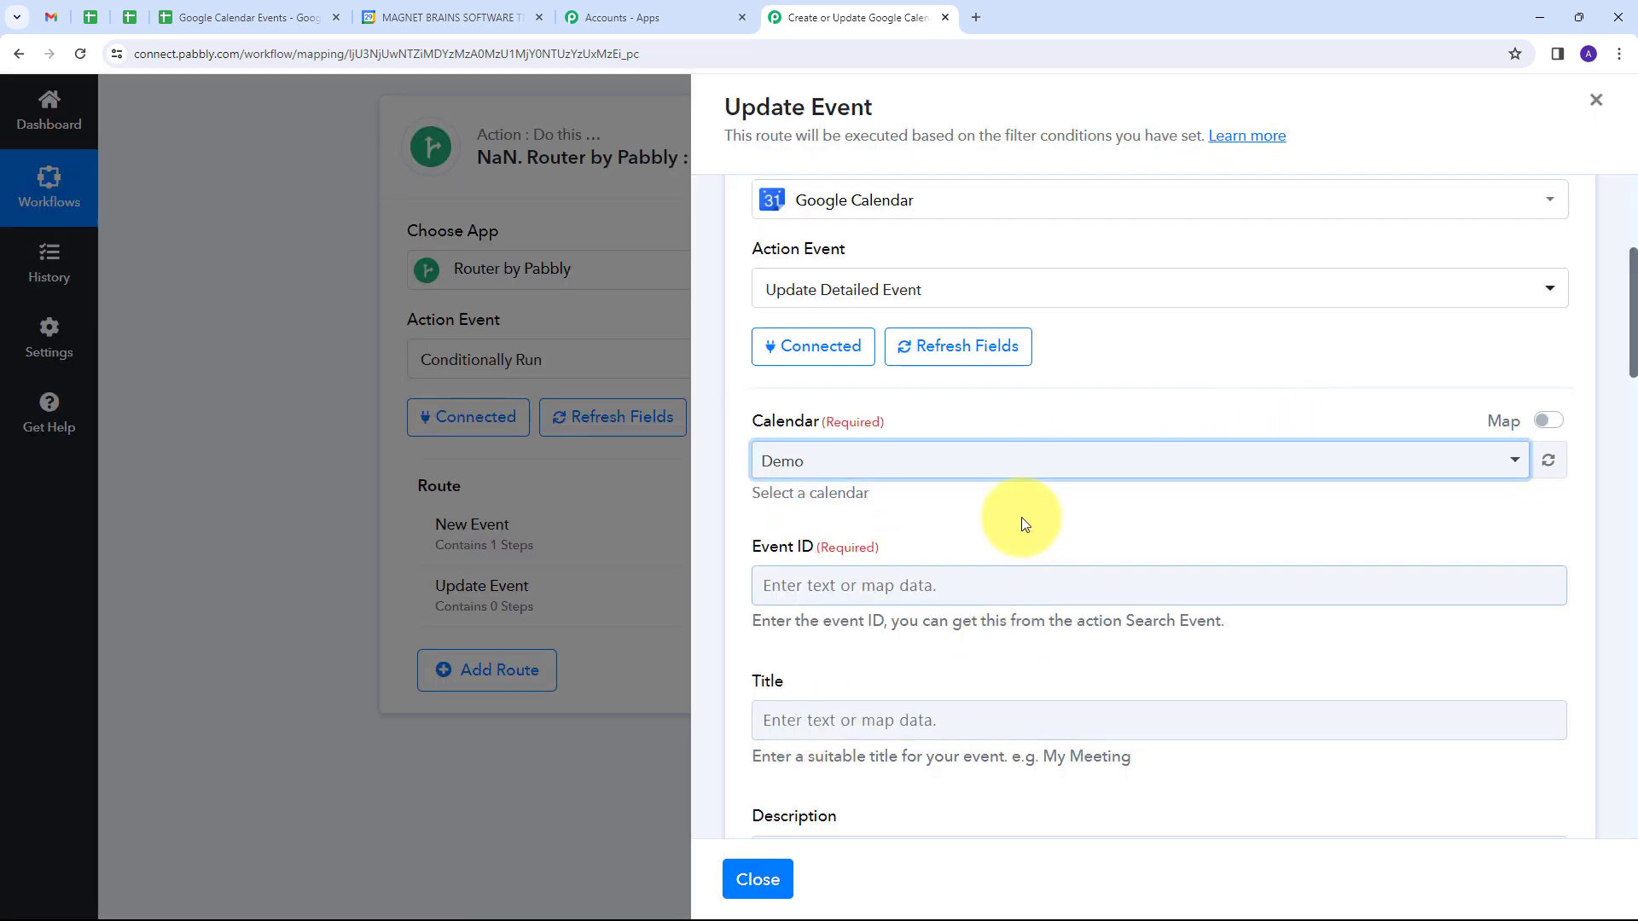
Step: Map the Google Sheets trigger's Event ID into the calendar action's Event ID field
scroll(938, 469, "down", 2)
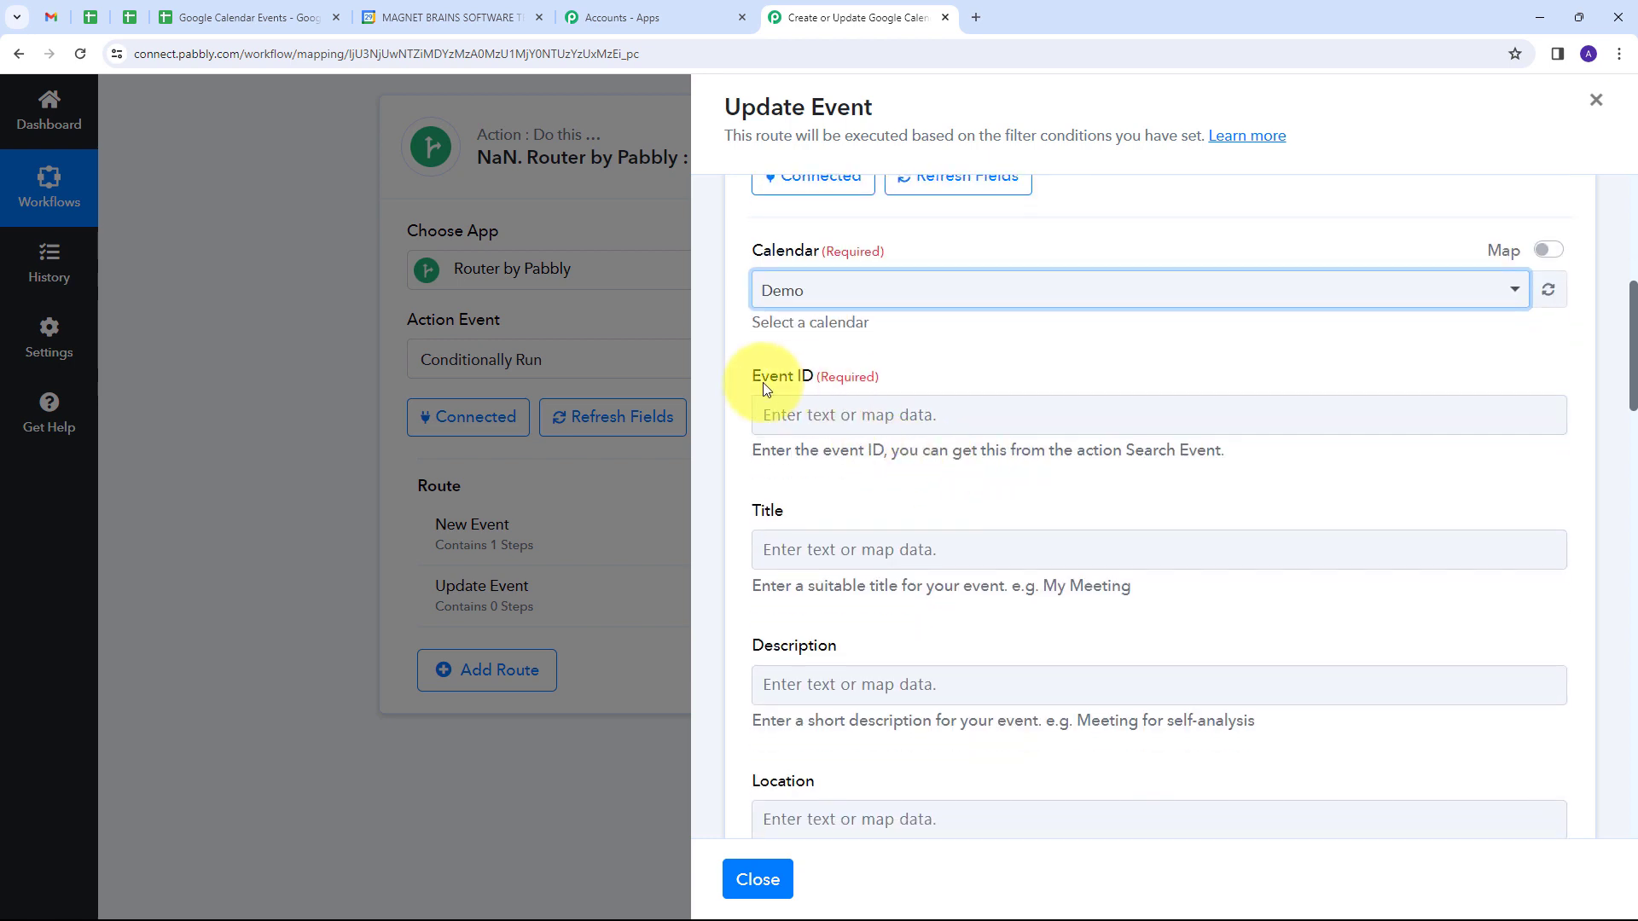
left_click(888, 414)
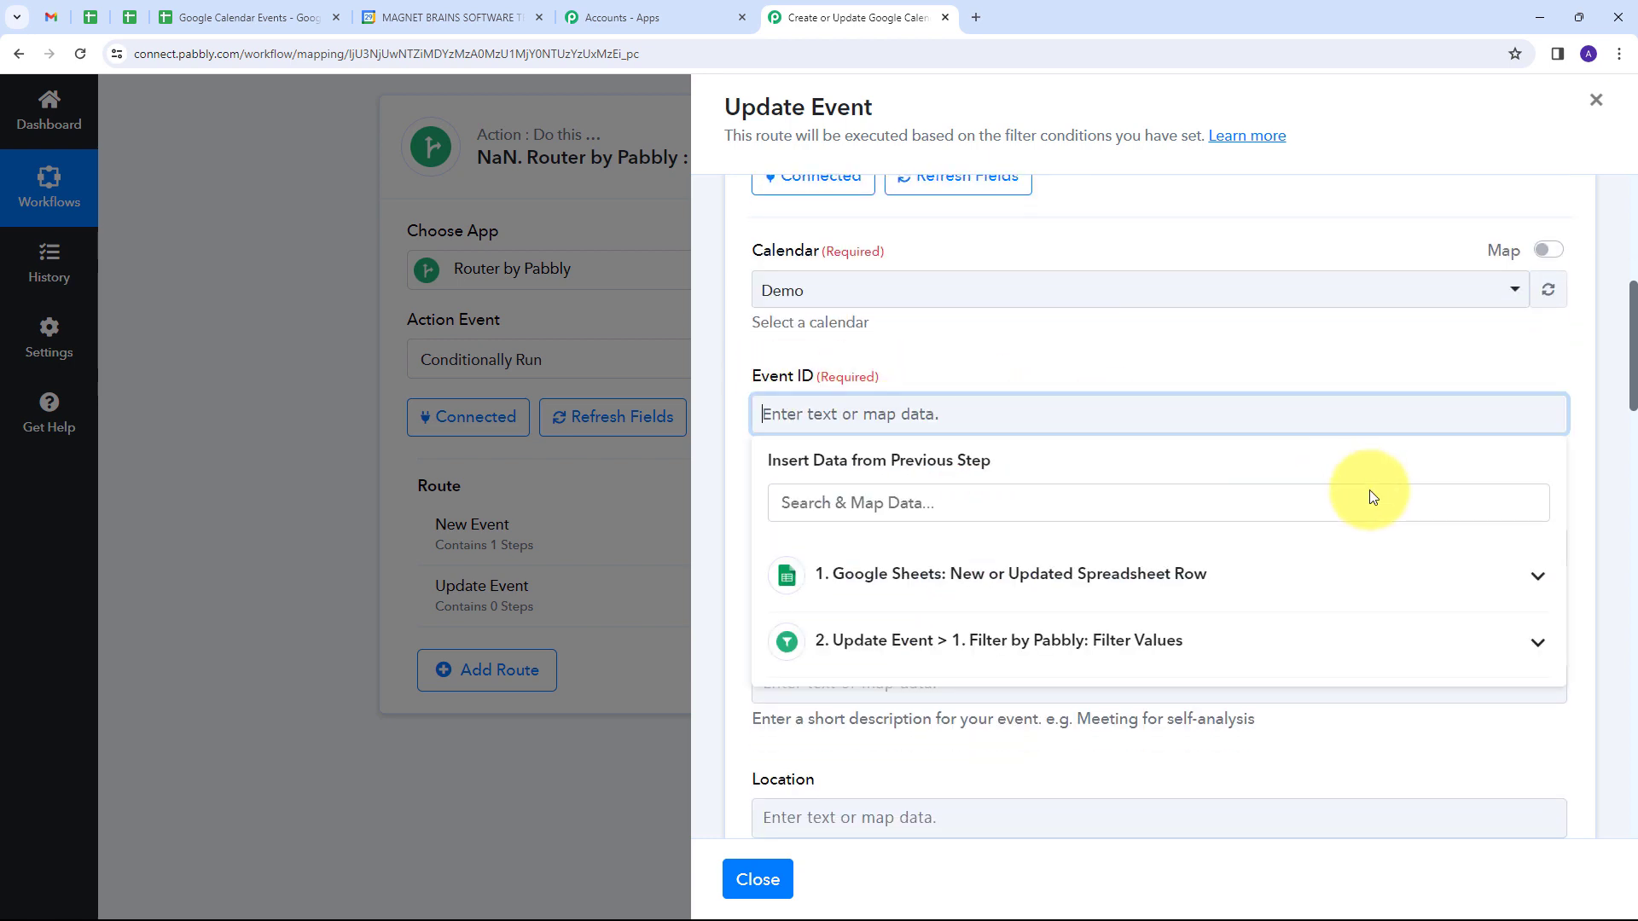
left_click(1115, 596)
scroll(944, 646, "down", 2)
scroll(944, 645, "down", 3)
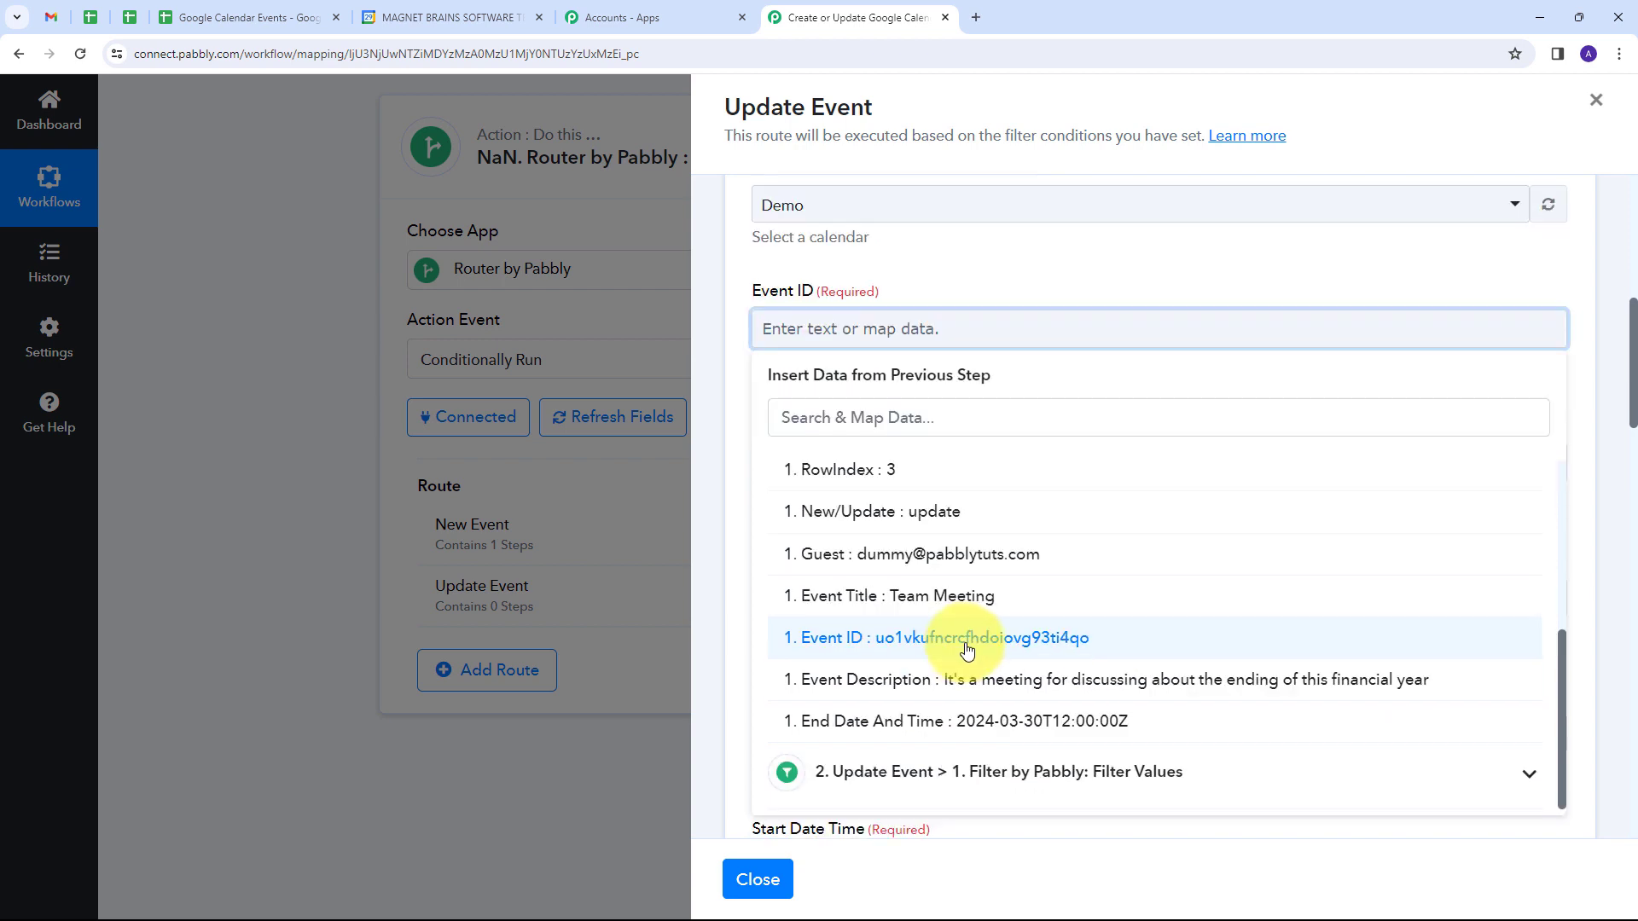
left_click(966, 650)
left_click(1021, 252)
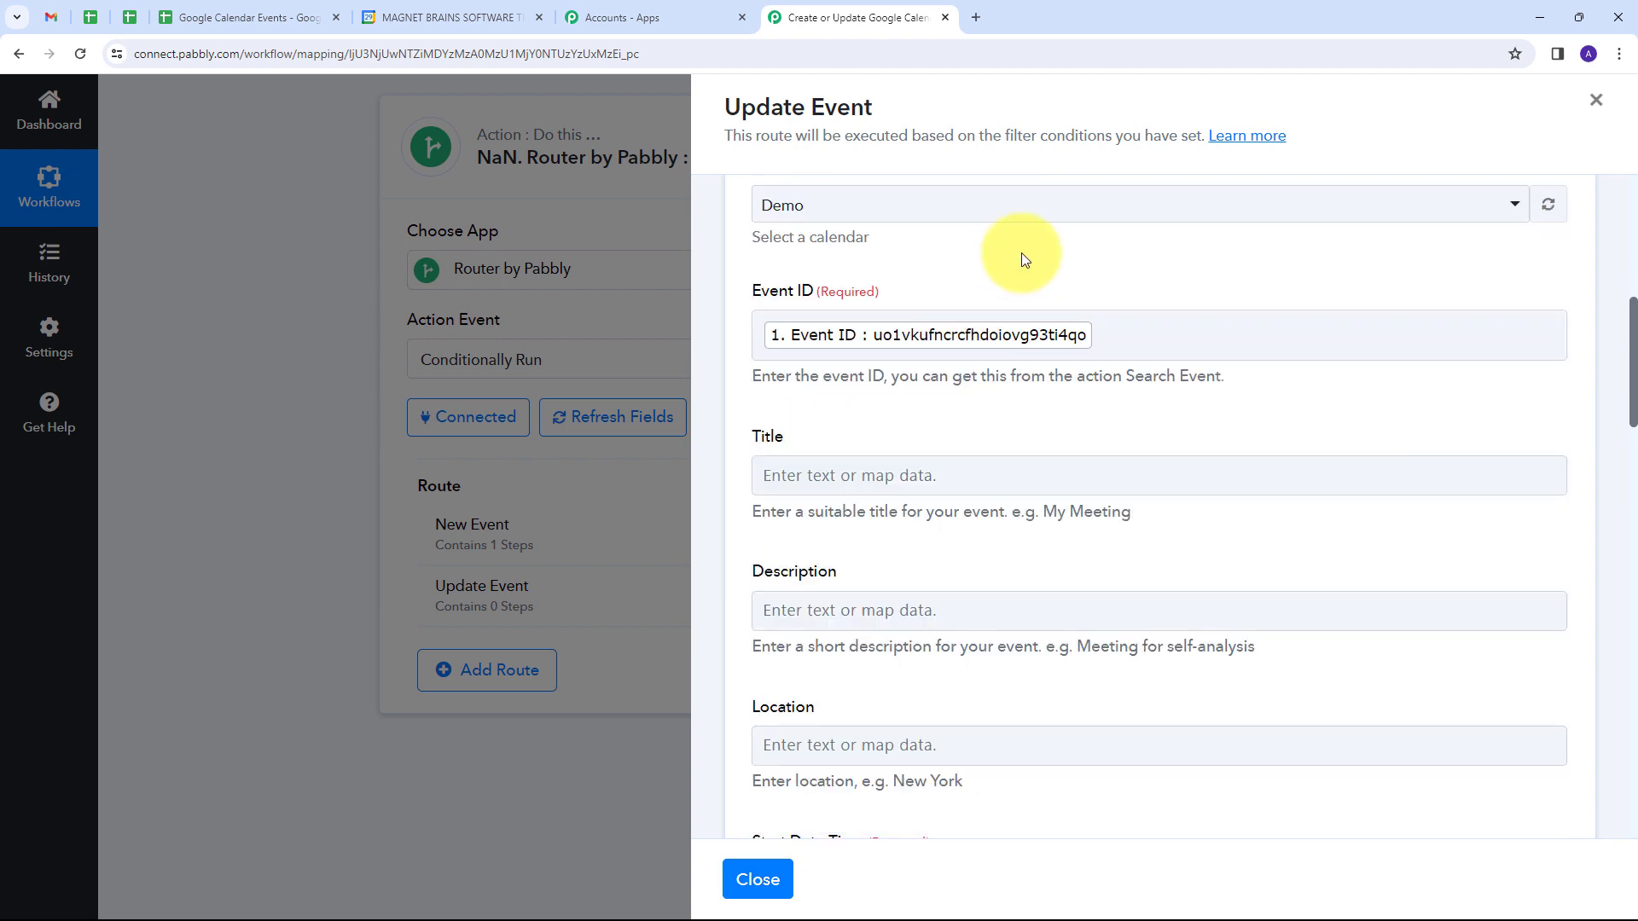
Step: Map the Google Sheets trigger's Event Title into the calendar action's Title field
scroll(1021, 252, "down", 2)
left_click(932, 304)
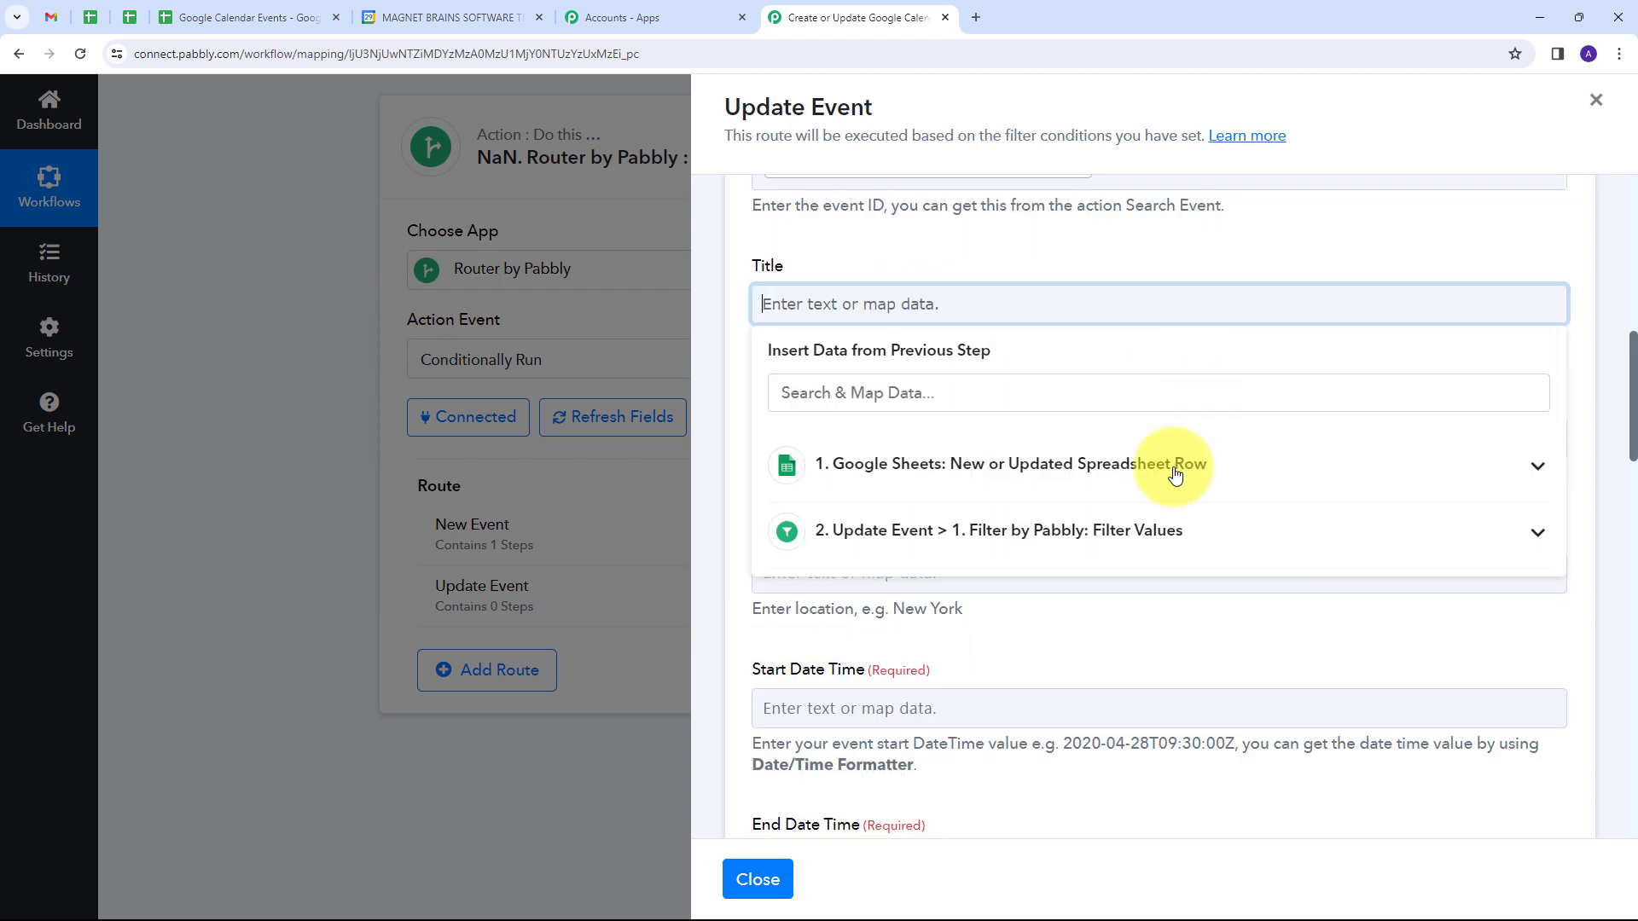
left_click(1040, 480)
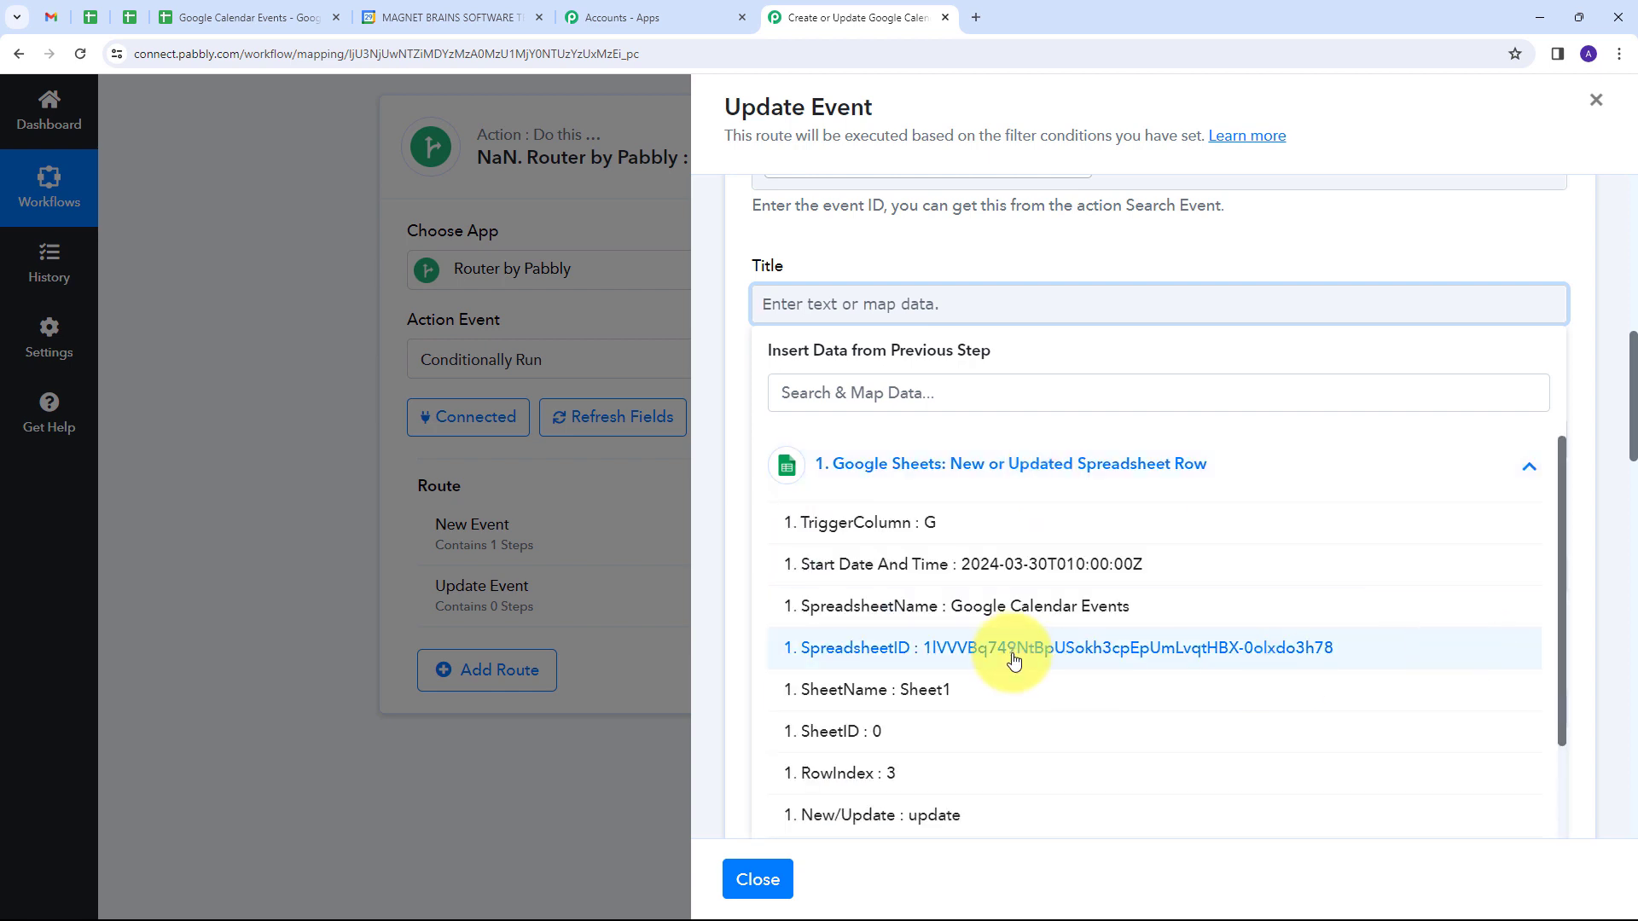
scroll(1006, 643, "down", 5)
left_click(953, 692)
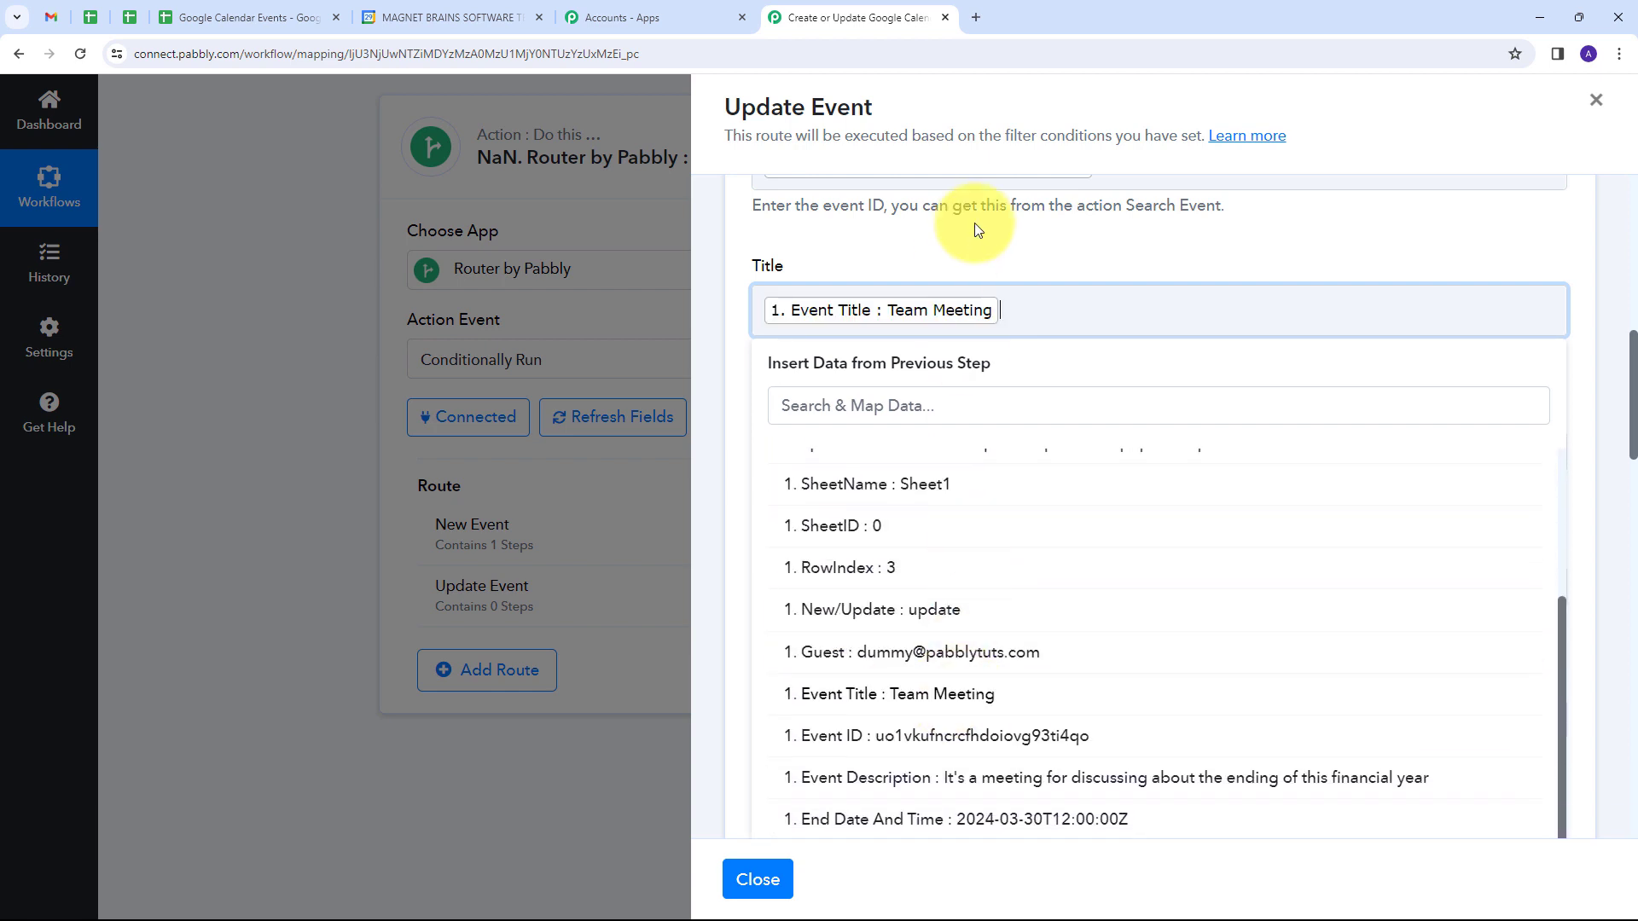
left_click(968, 238)
Step: Map the Google Sheets trigger's Event Description into the calendar action's Description field
scroll(811, 366, "down", 2)
left_click(803, 366)
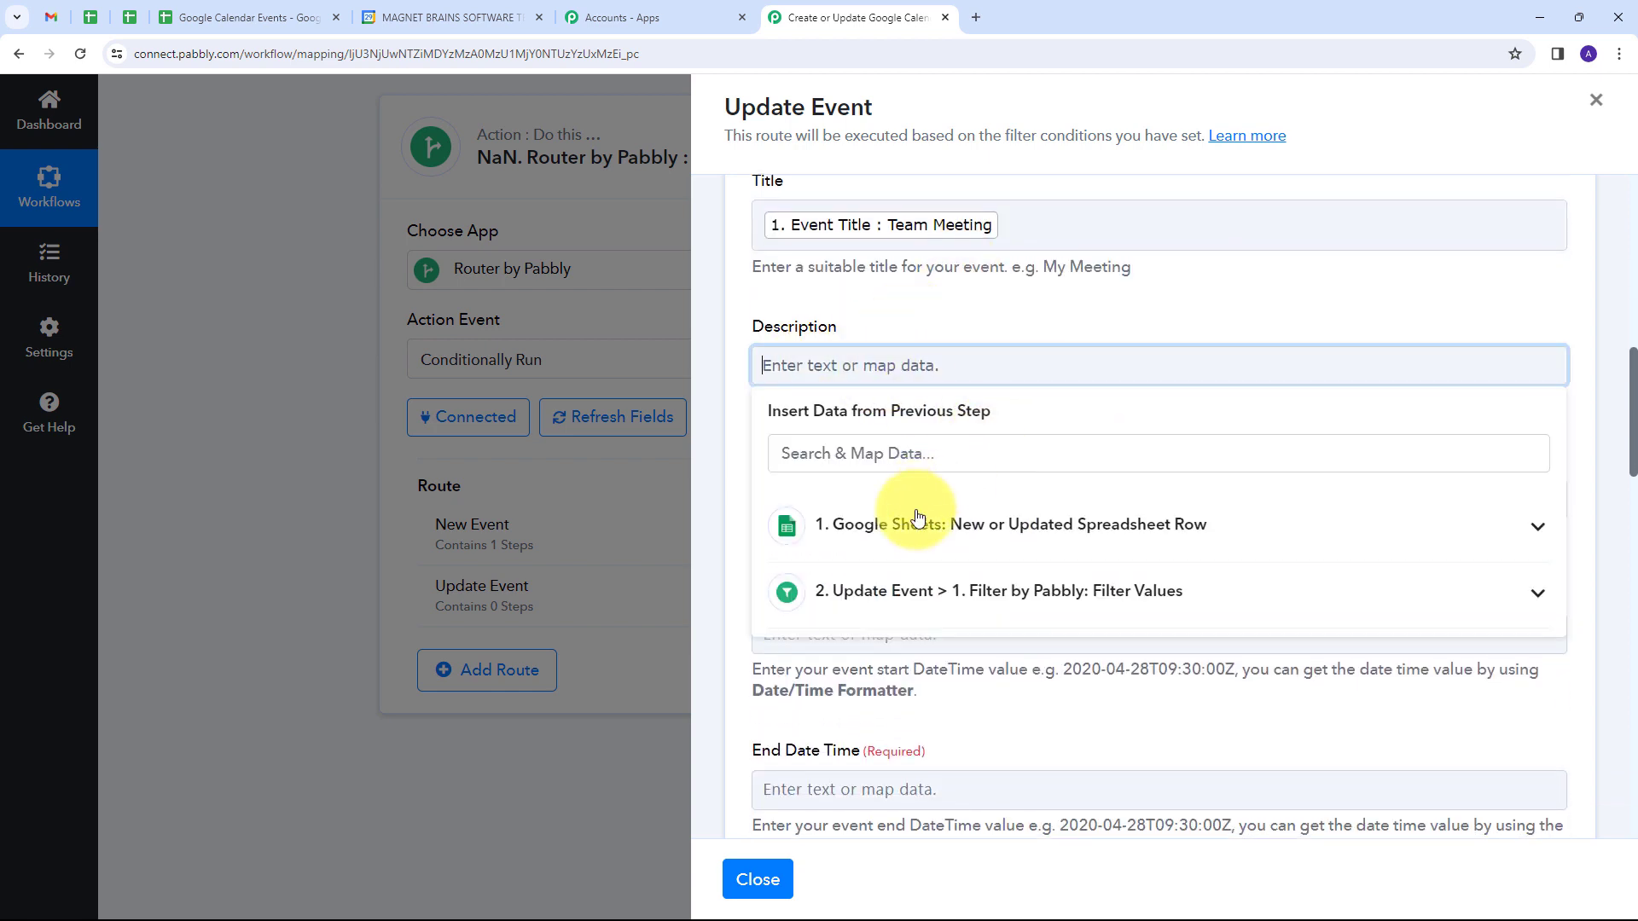
left_click(819, 523)
scroll(943, 695, "down", 3)
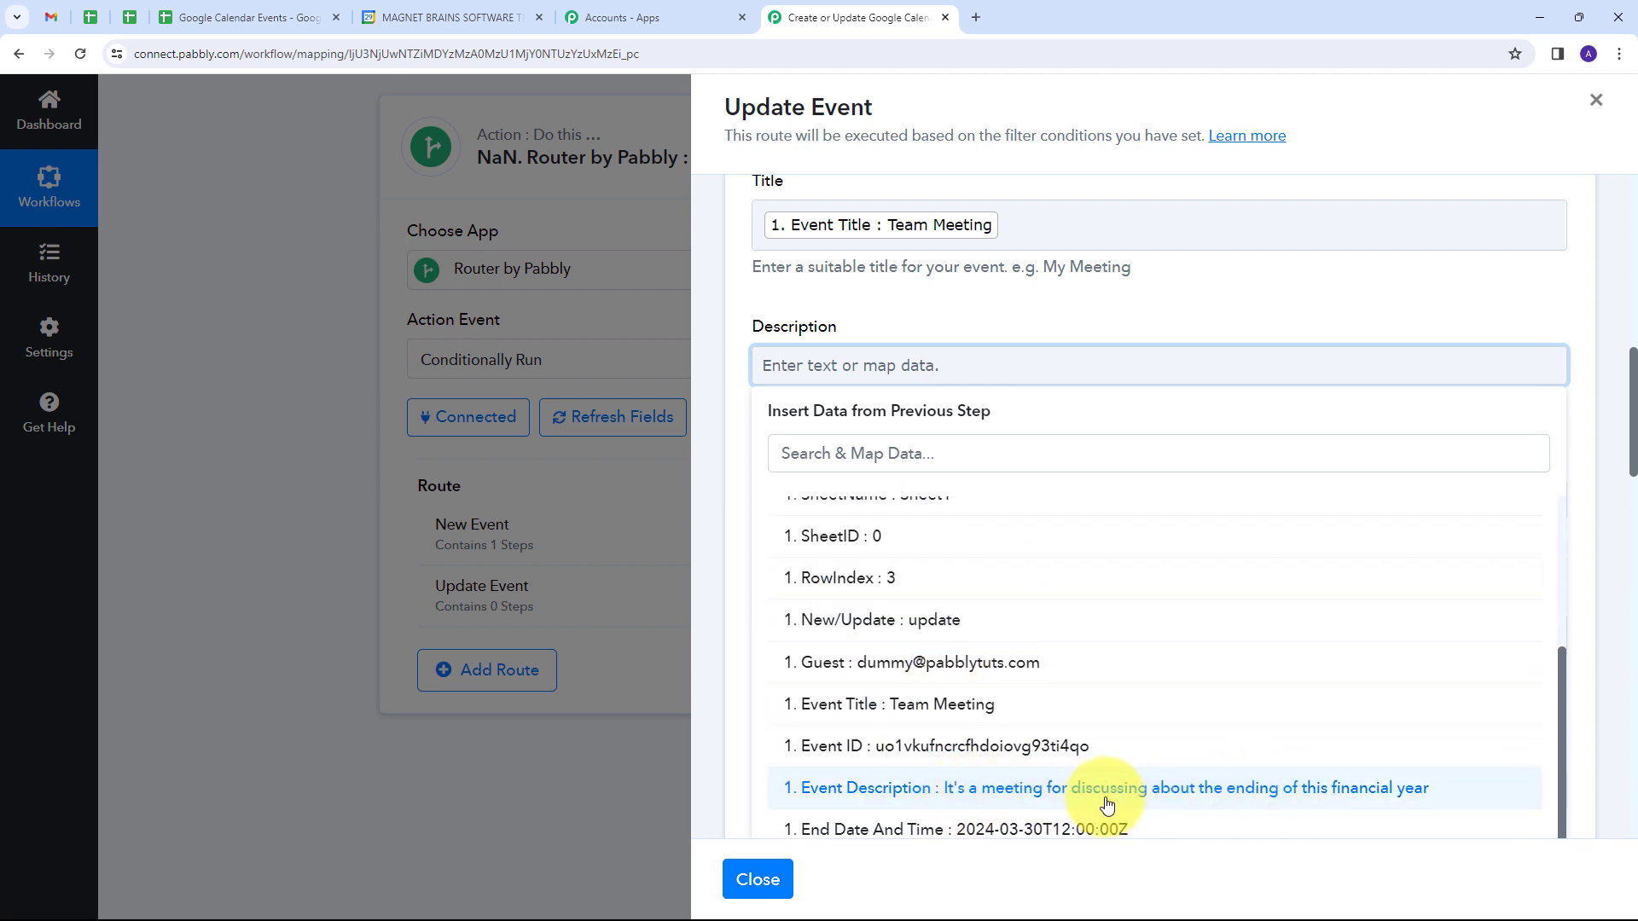
left_click(1049, 789)
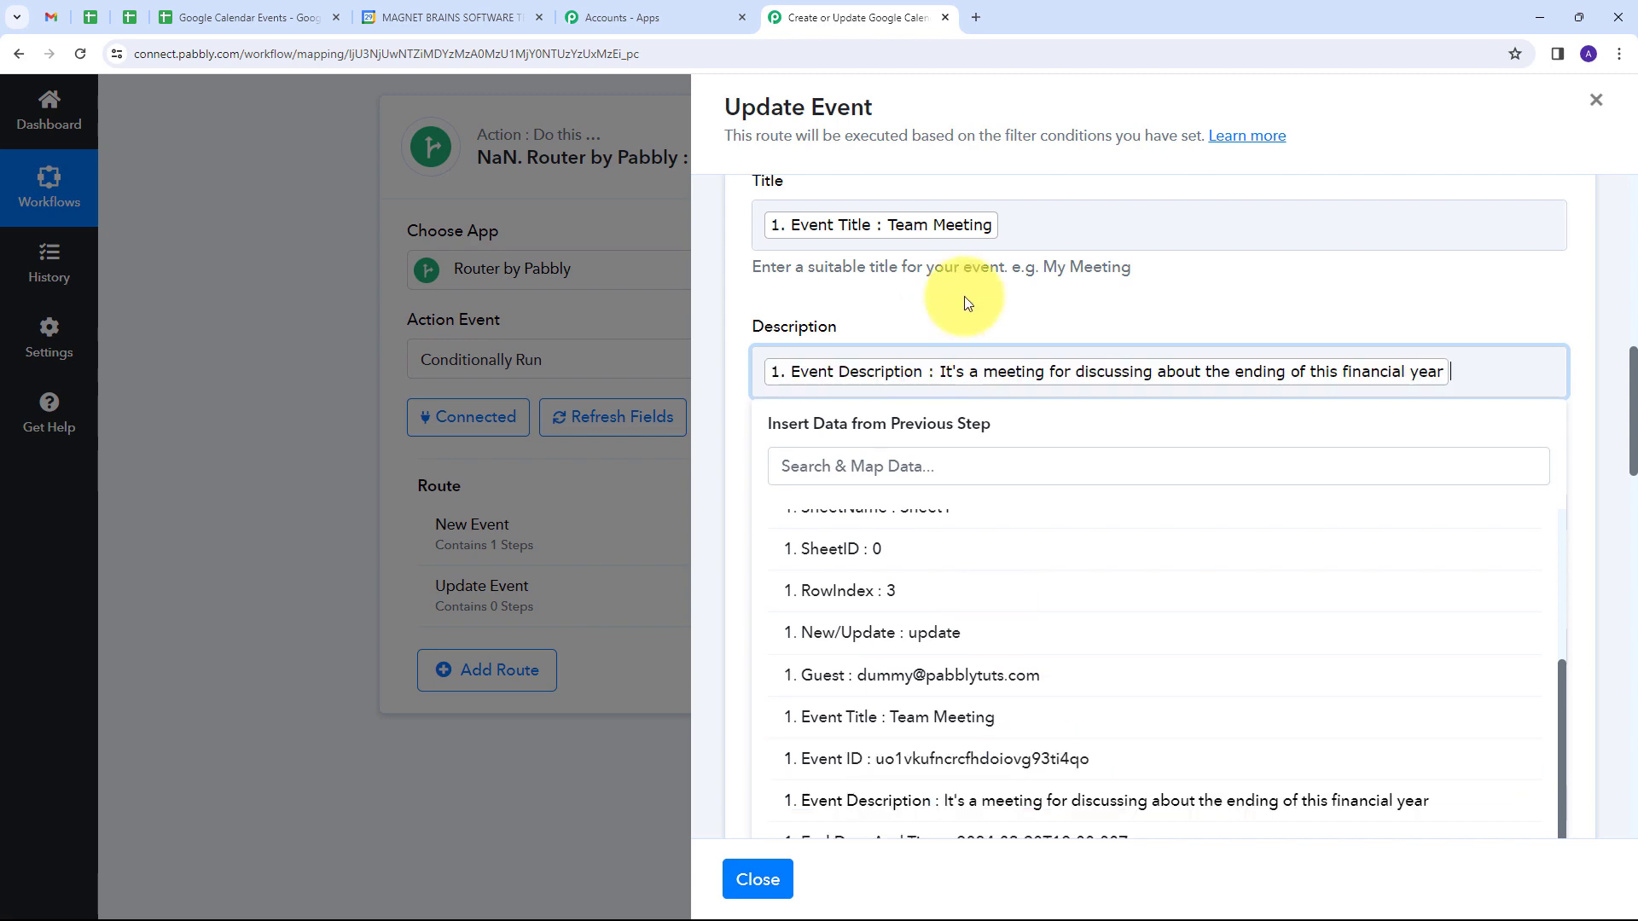
Step: Map the Google Sheets trigger's Start Date And Time into the calendar action's Start Date Time field
scroll(969, 299, "down", 3)
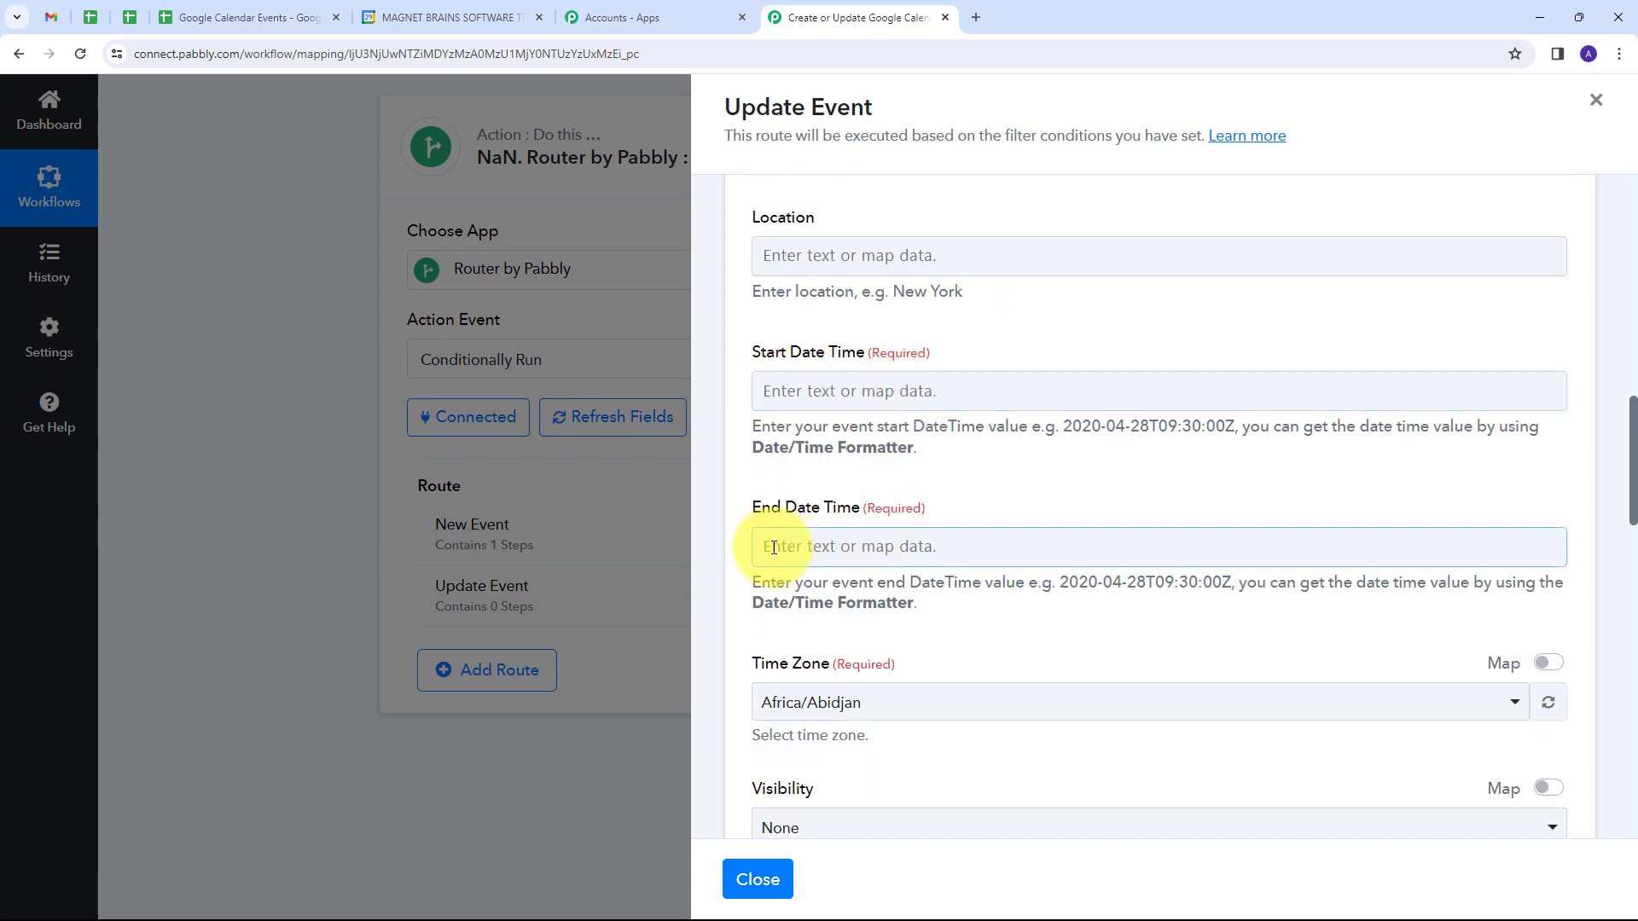
left_click(831, 390)
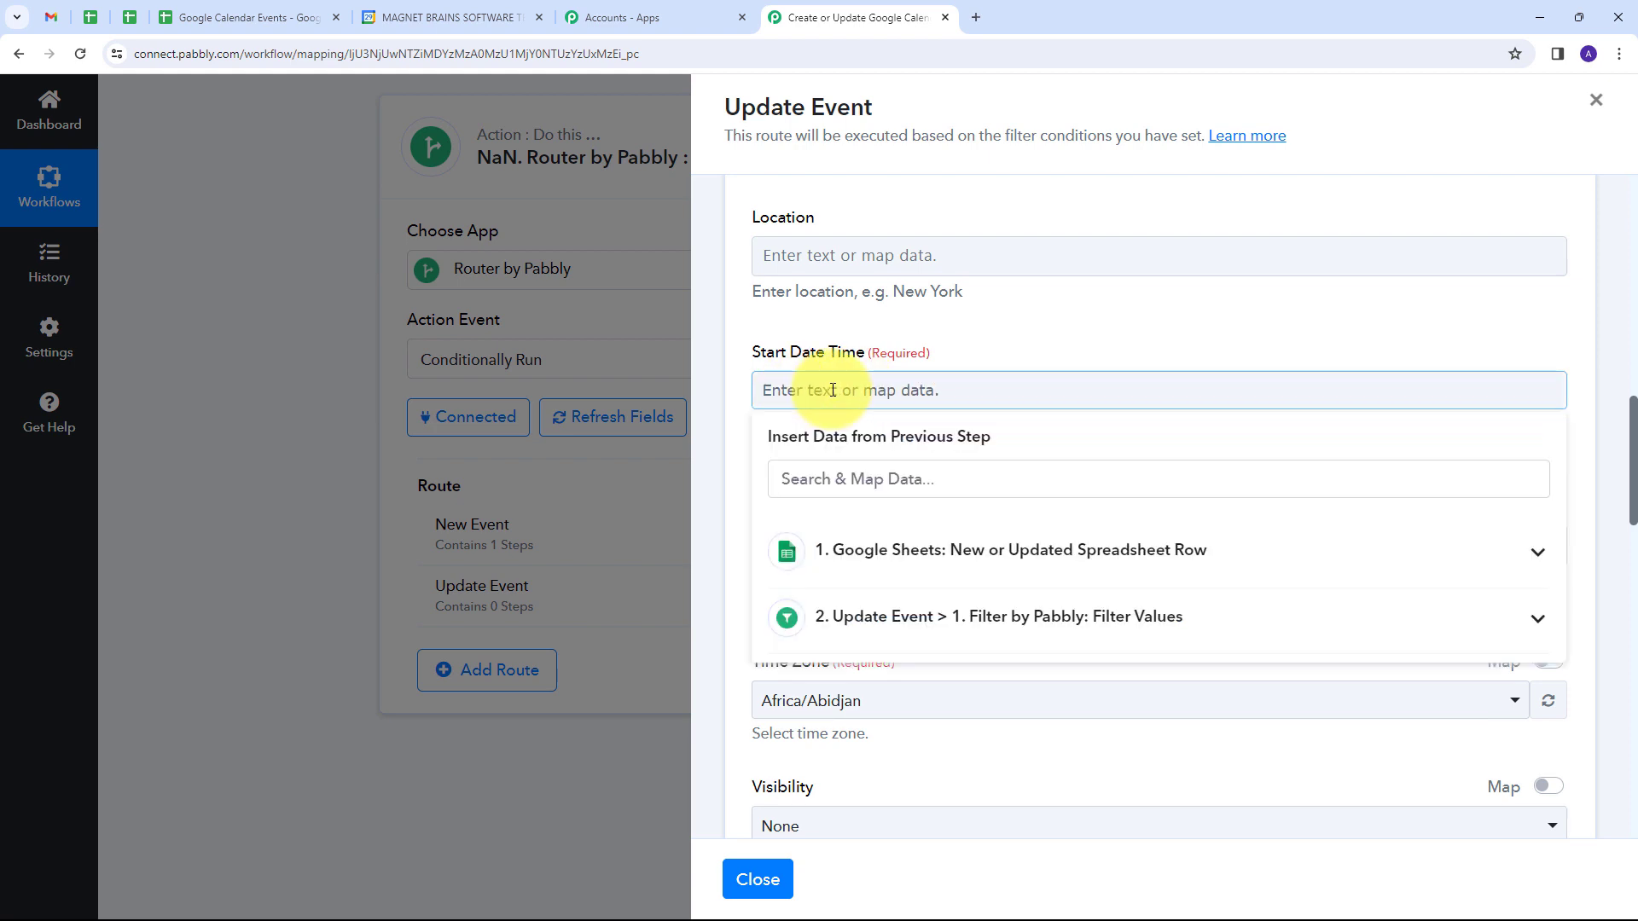
left_click(986, 570)
scroll(998, 683, "down", 4)
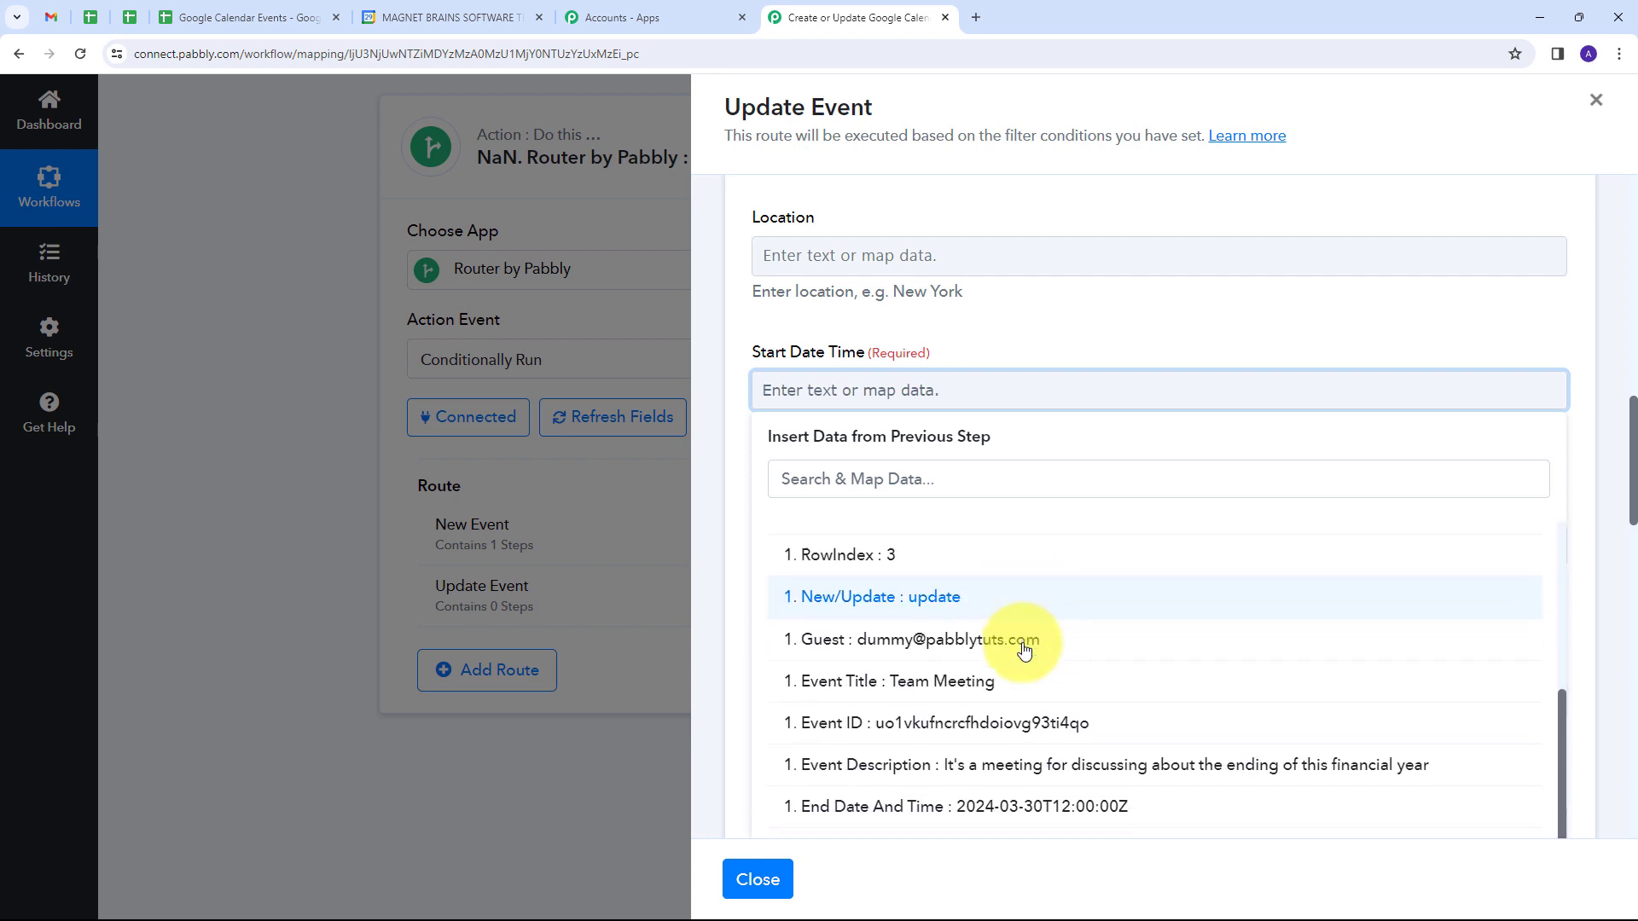
scroll(1024, 650, "up", 3)
left_click(896, 607)
left_click(986, 324)
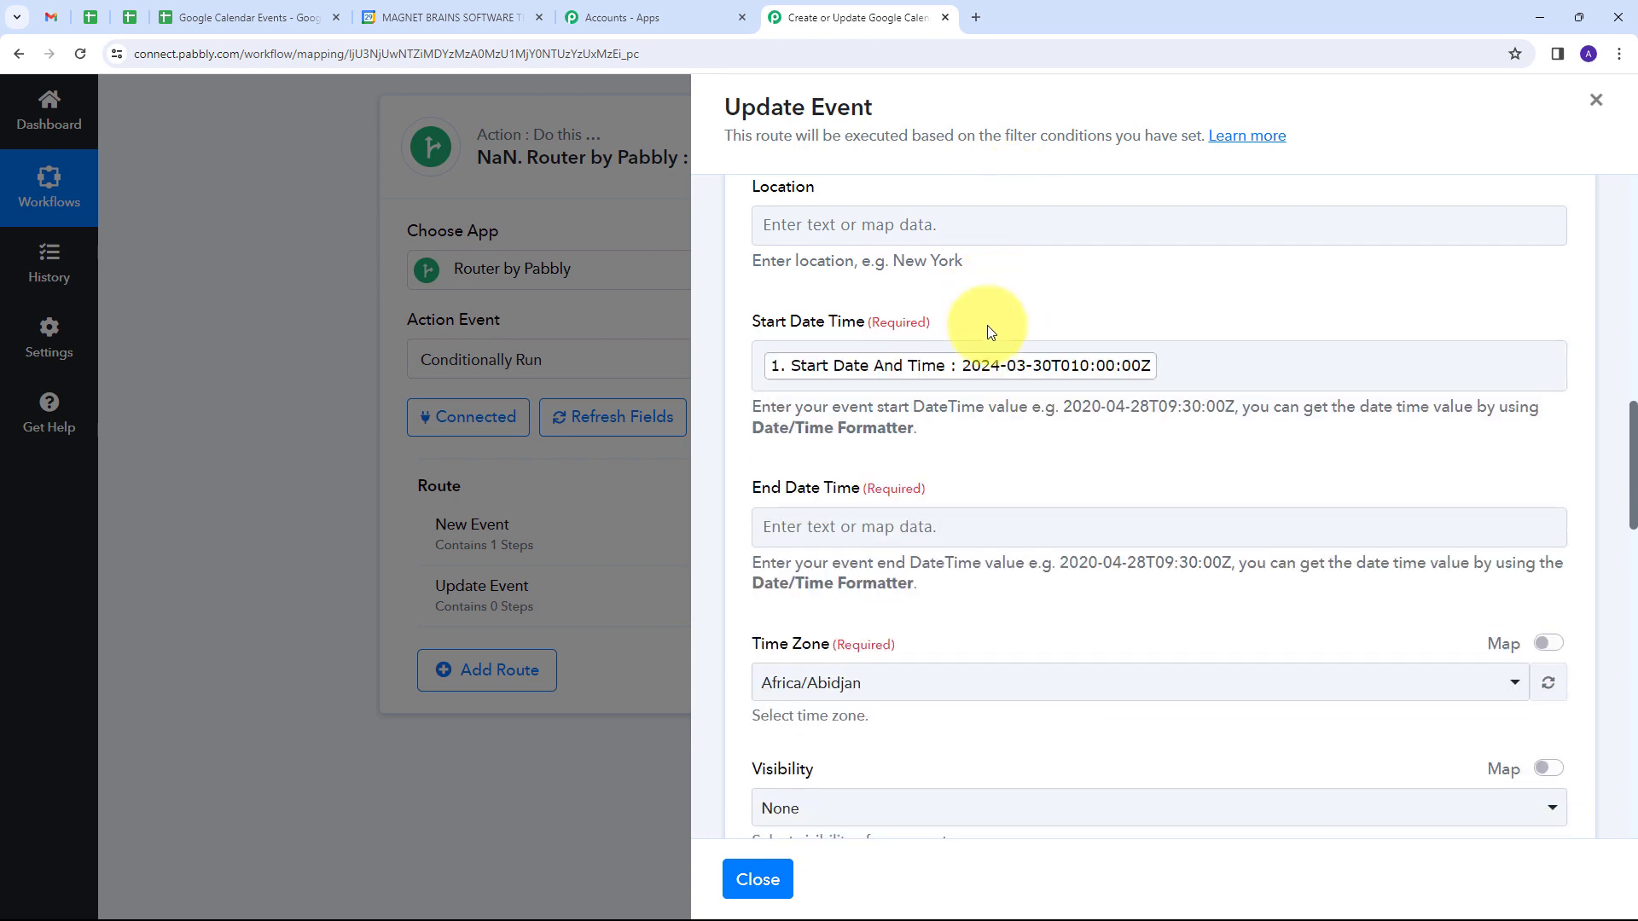
Step: Map the Google Sheets trigger's End Date And Time into the calendar action's End Date Time field
scroll(986, 331, "down", 1)
left_click(833, 472)
left_click(1015, 627)
scroll(1041, 674, "down", 3)
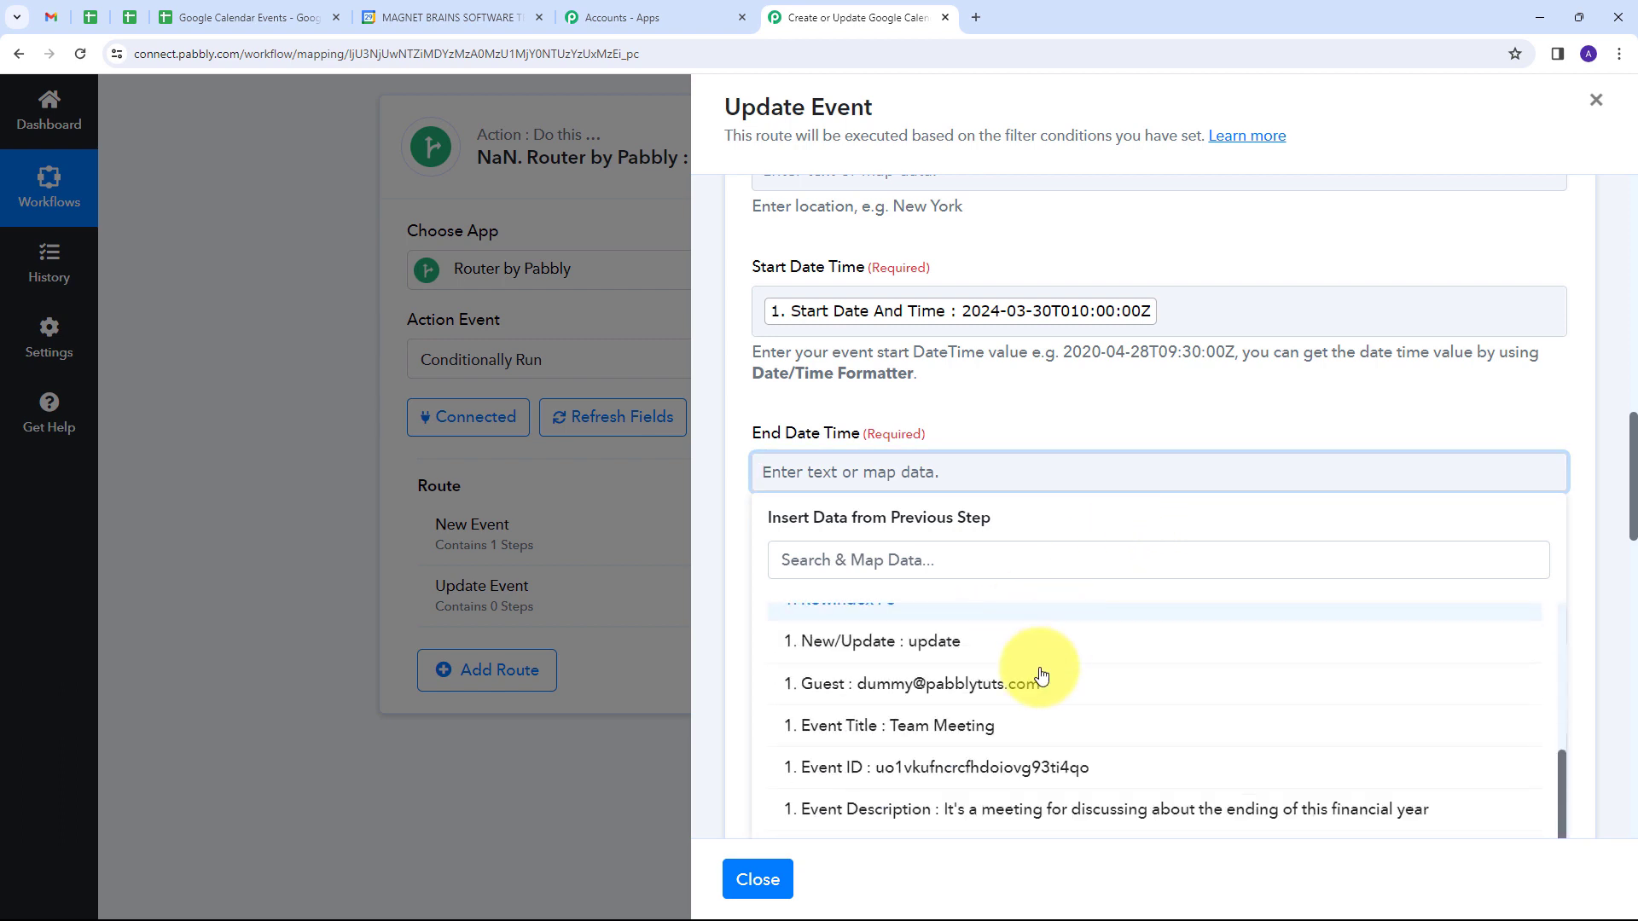
left_click(1024, 808)
left_click(1056, 381)
Step: Set the calendar action's time zone to Asia/Kolkata
scroll(1049, 384, "down", 3)
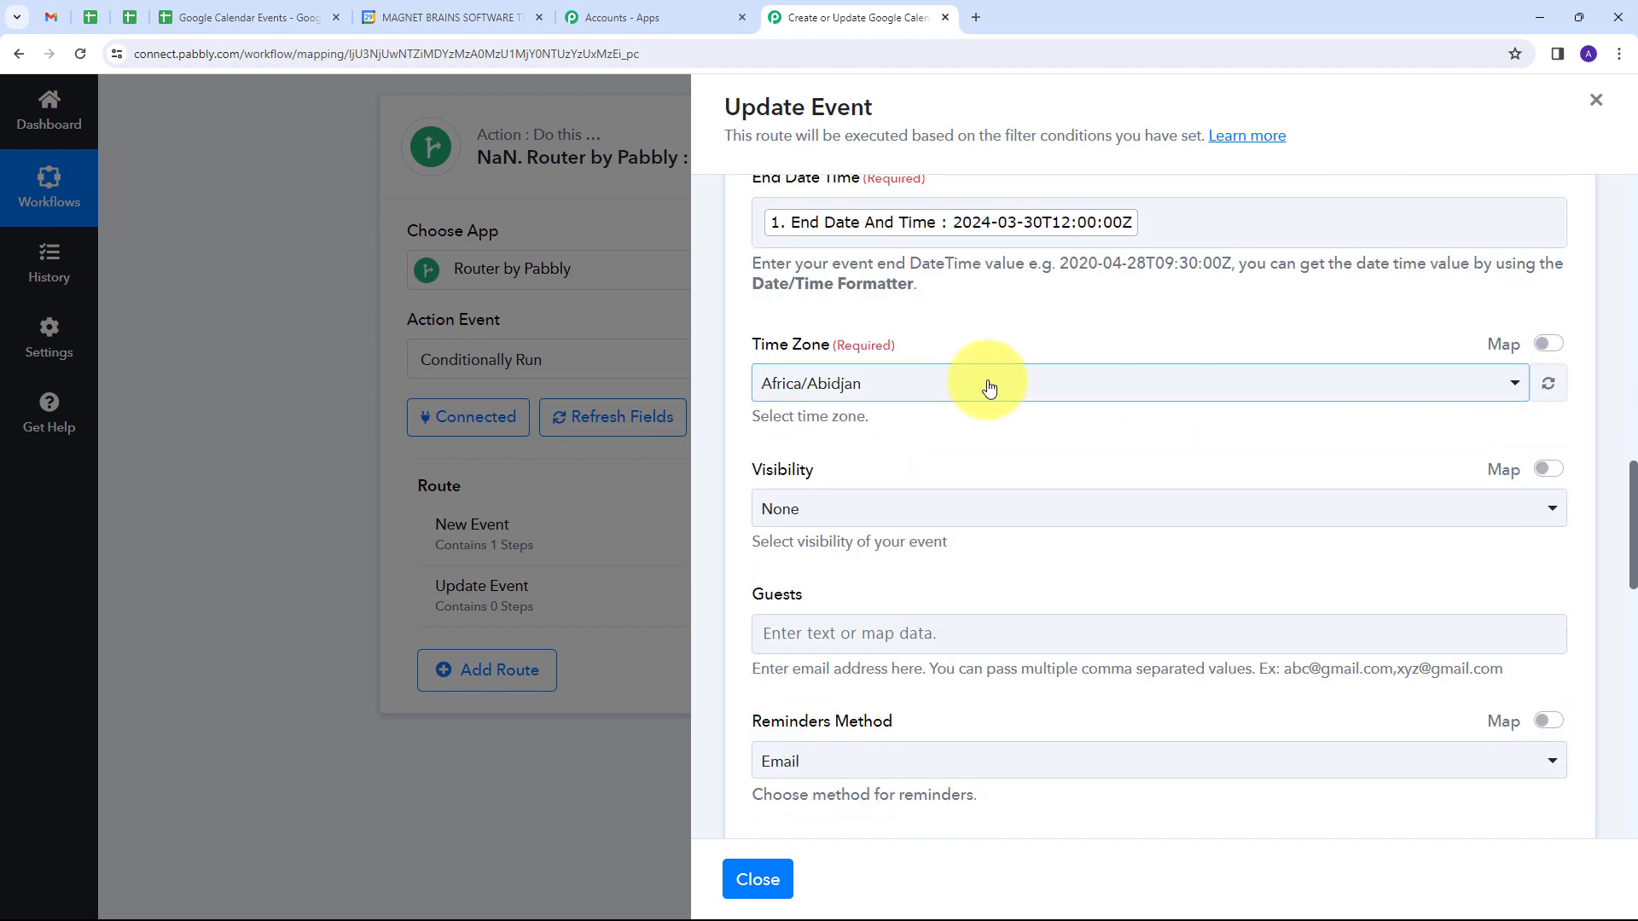
left_click(988, 388)
type("kol")
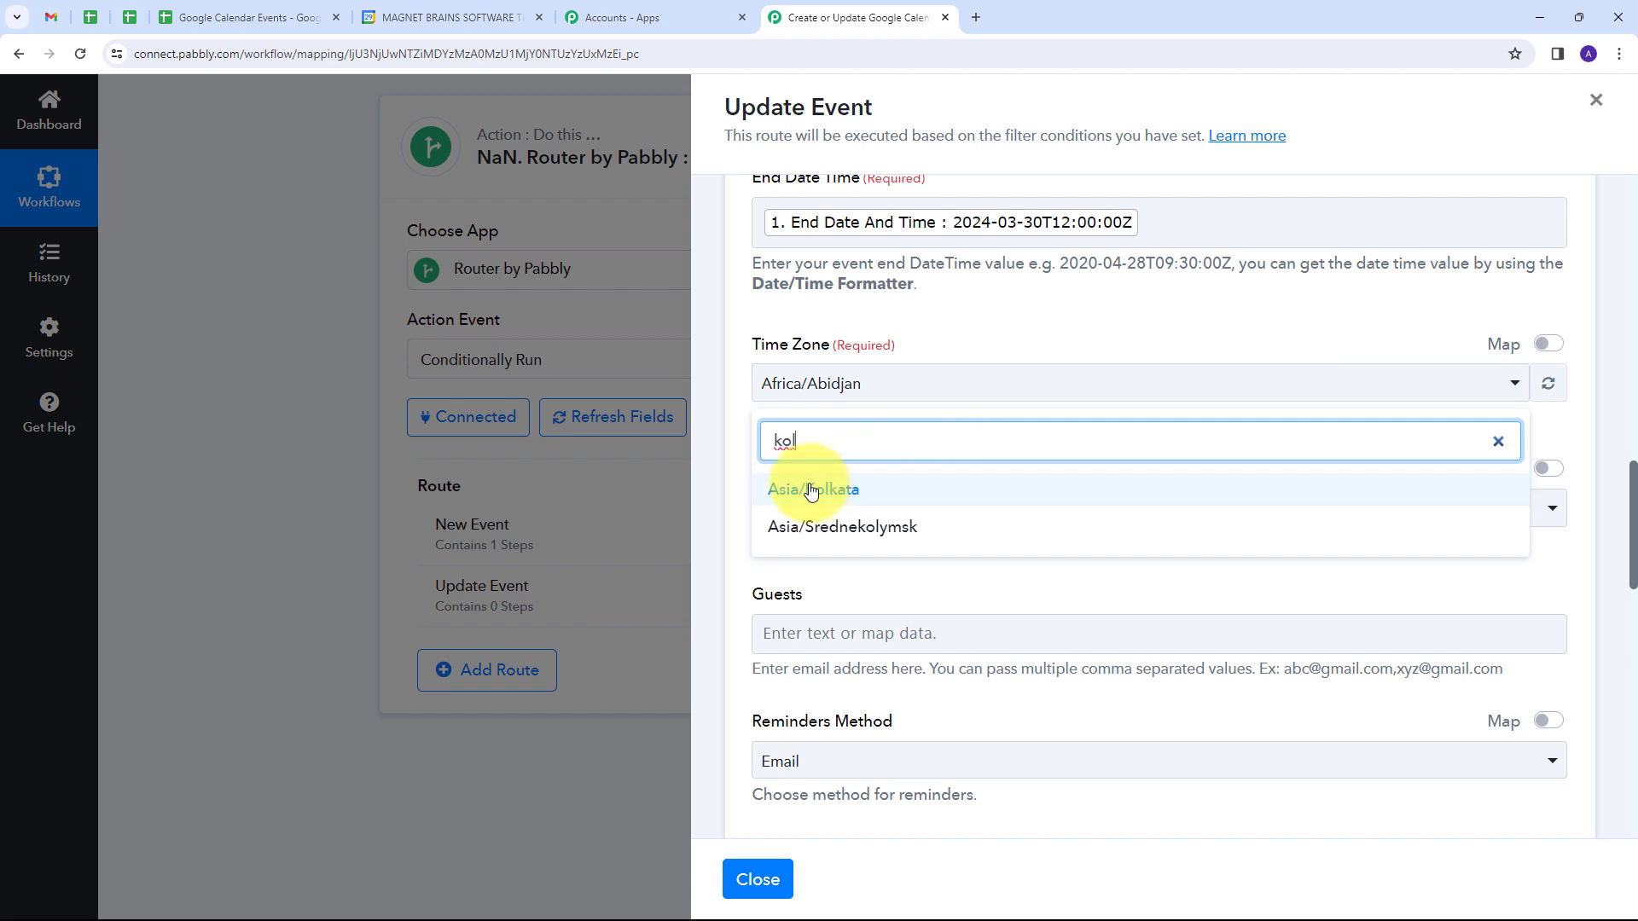
left_click(812, 491)
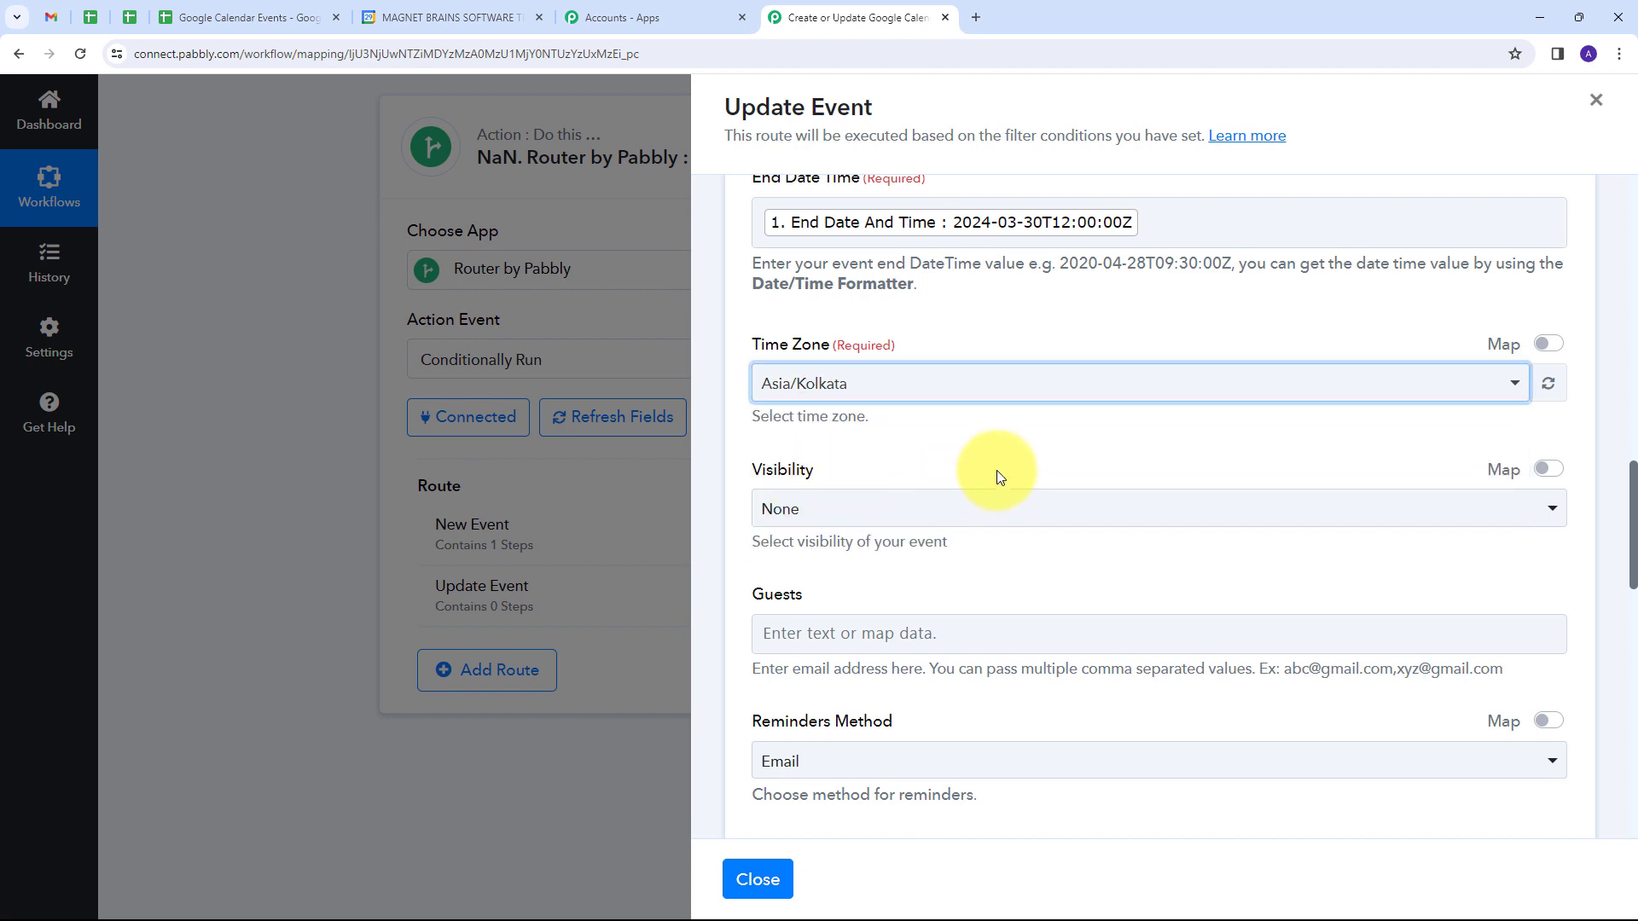
Step: Map the Google Sheets trigger's Guest value into the calendar action's Guests field
scroll(995, 468, "down", 2)
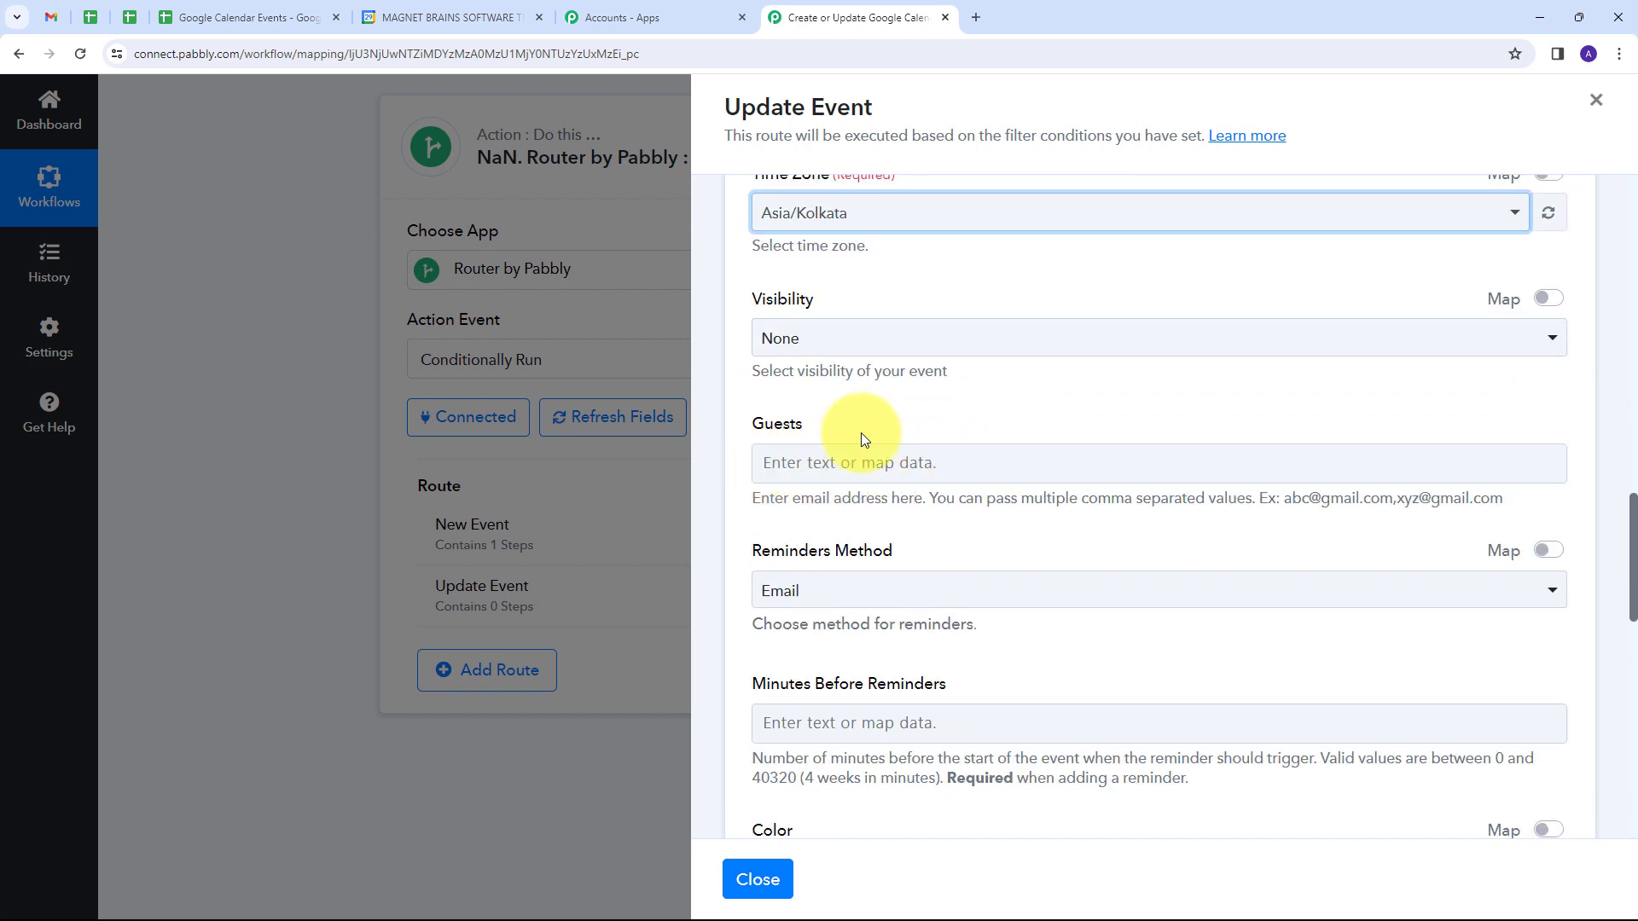
left_click(776, 463)
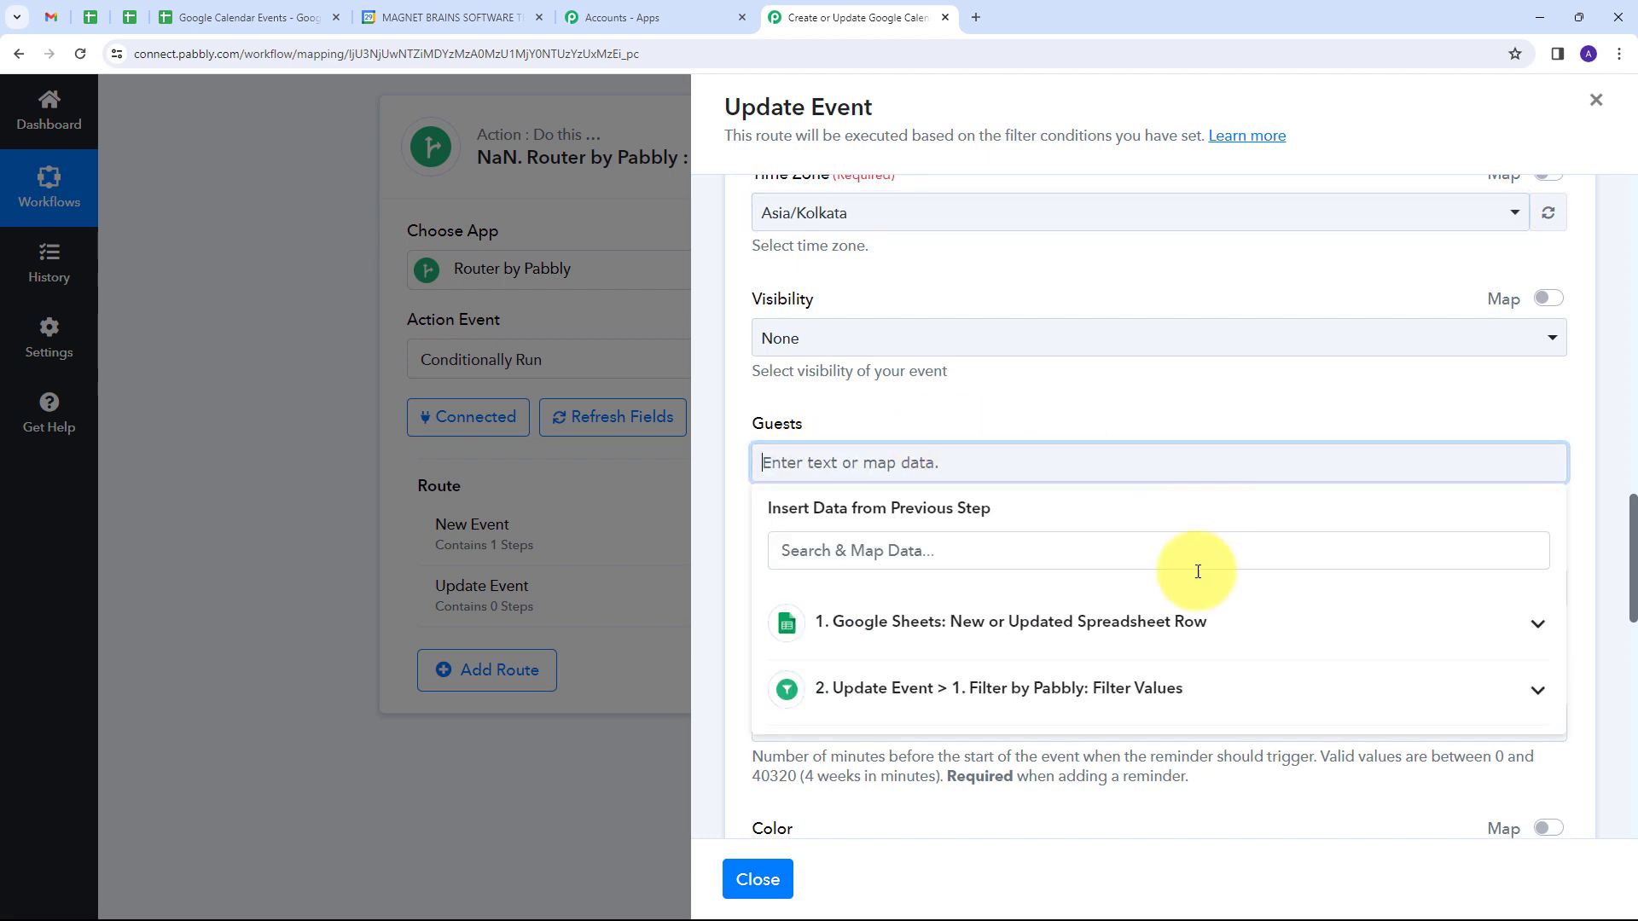
left_click(1032, 624)
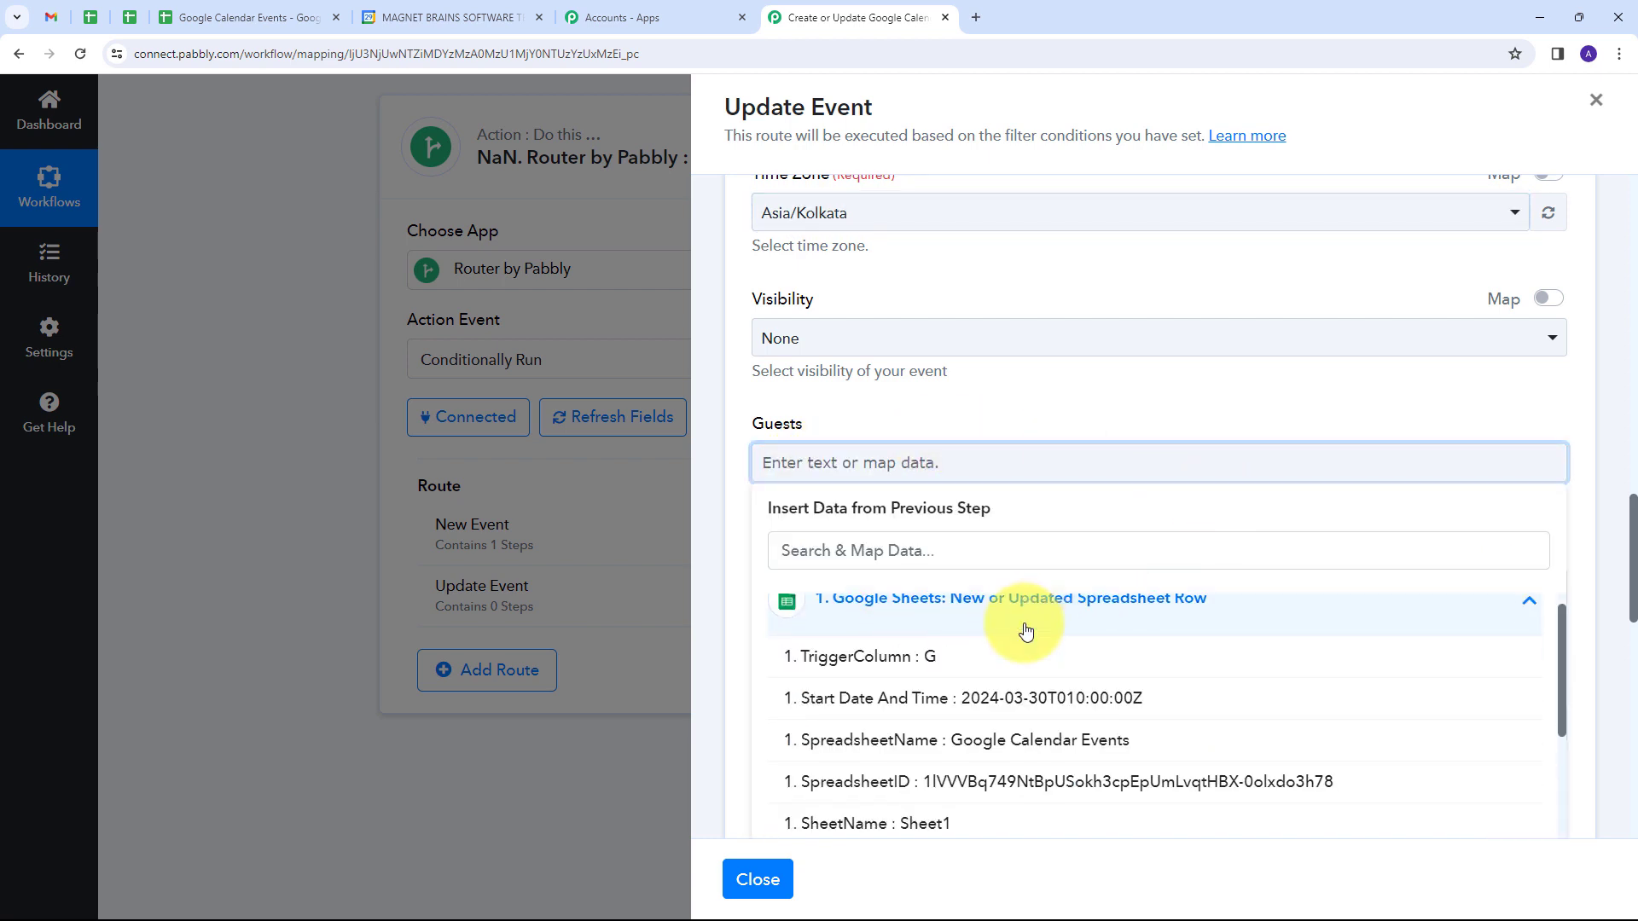
scroll(1028, 629, "down", 3)
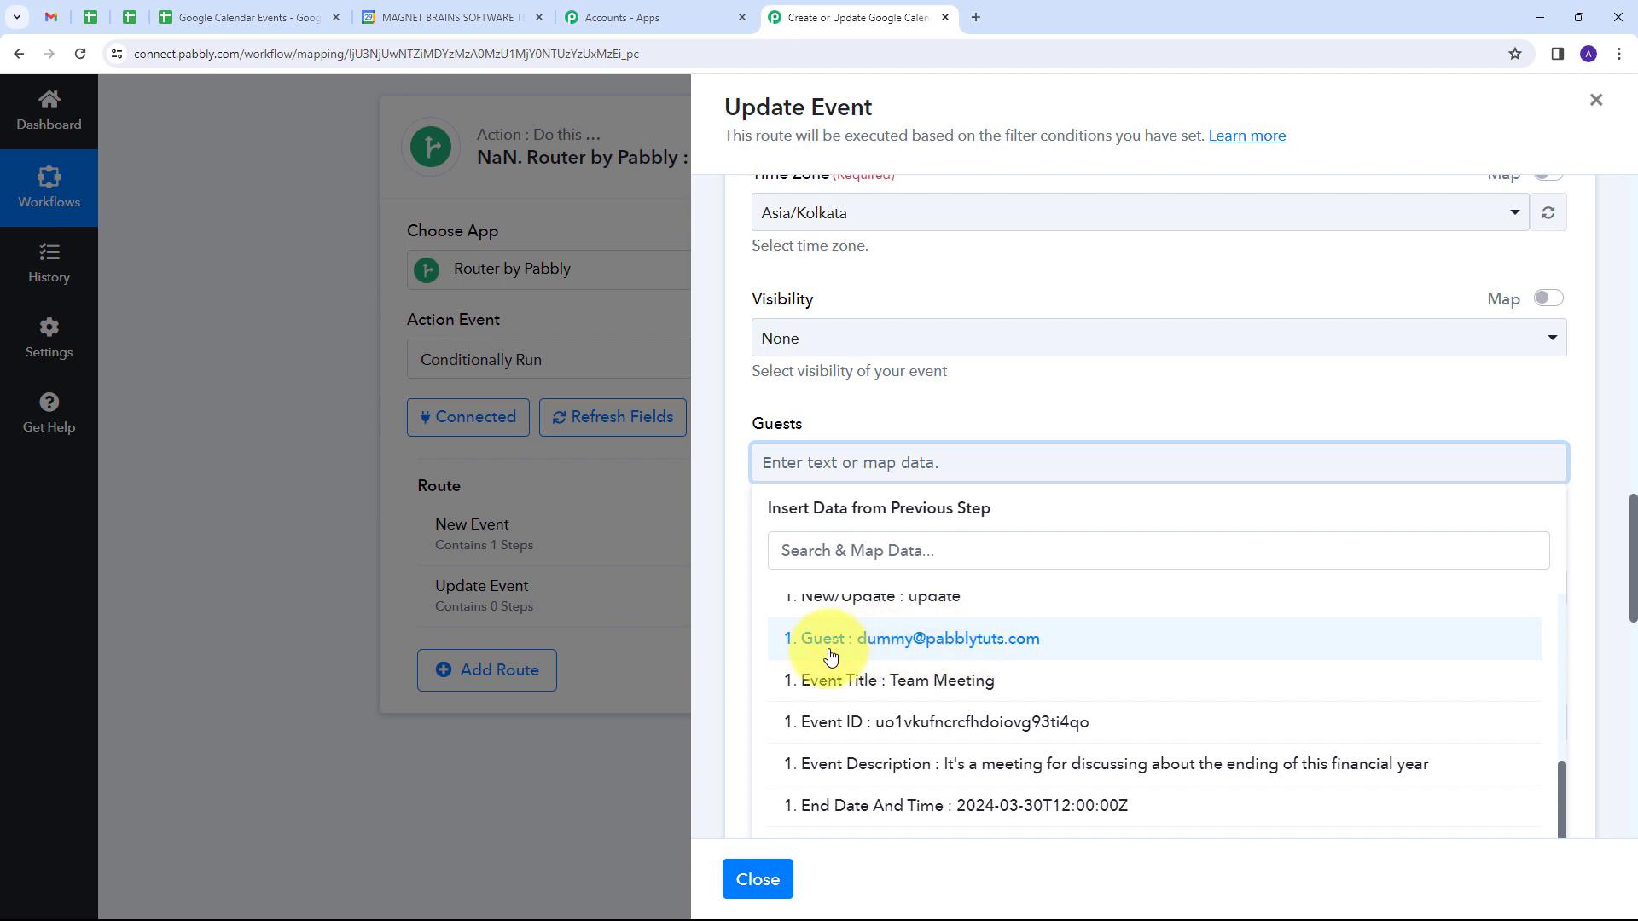
left_click(908, 648)
scroll(1014, 469, "up", 6)
scroll(1013, 468, "down", 5)
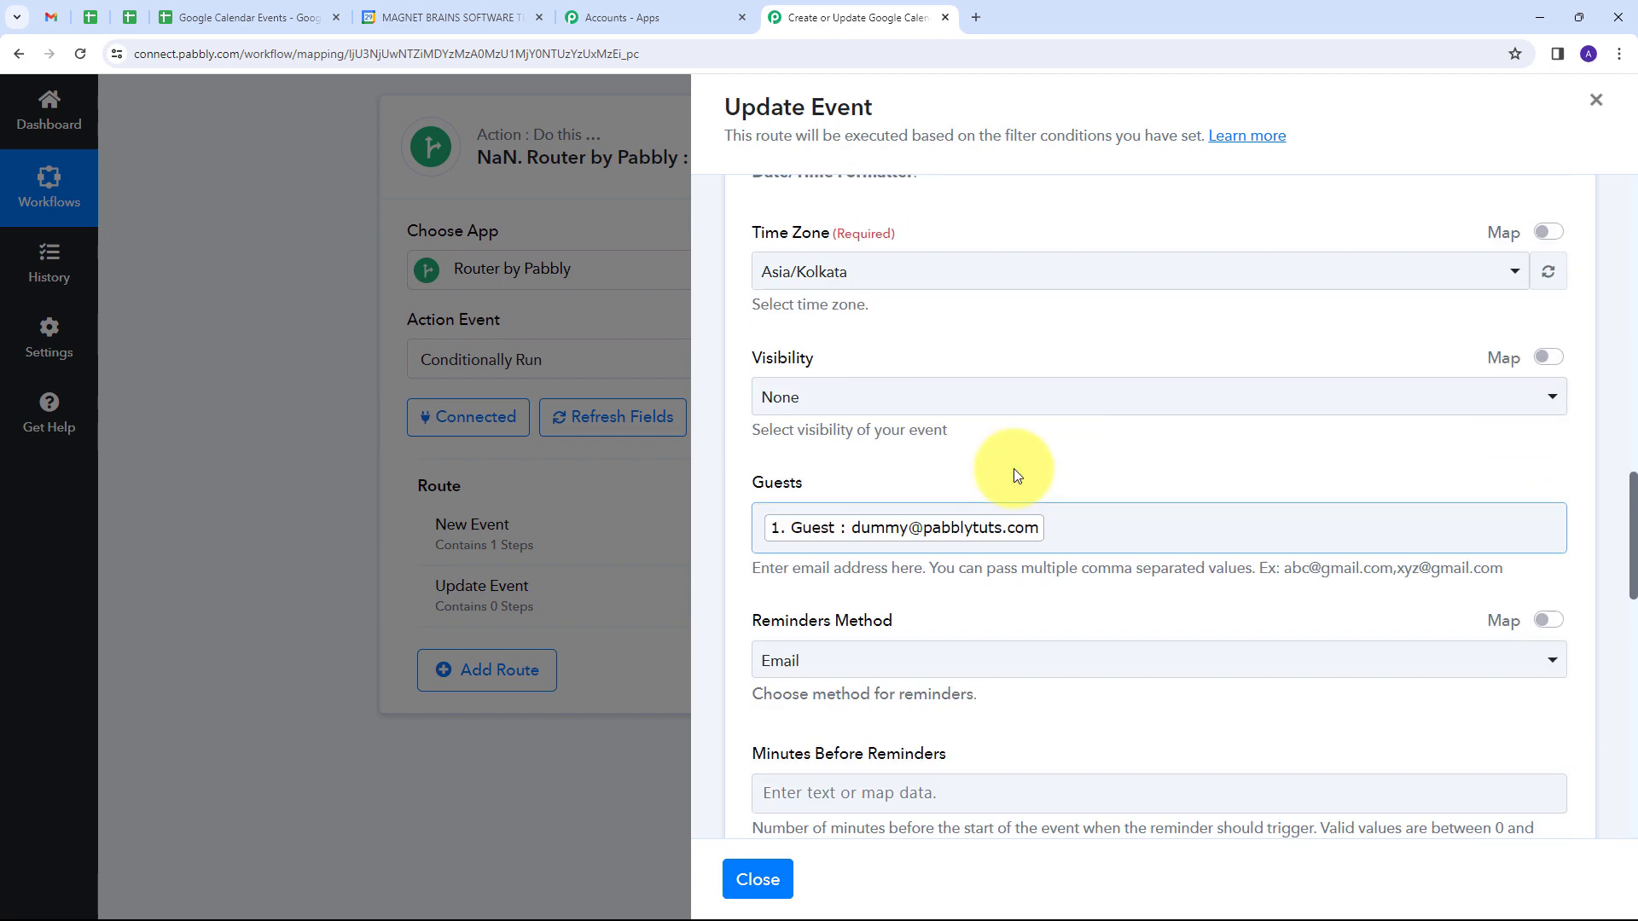
Step: Save the calendar update action with a test request and review the fields of the response received
scroll(1013, 468, "up", 10)
scroll(1013, 469, "down", 12)
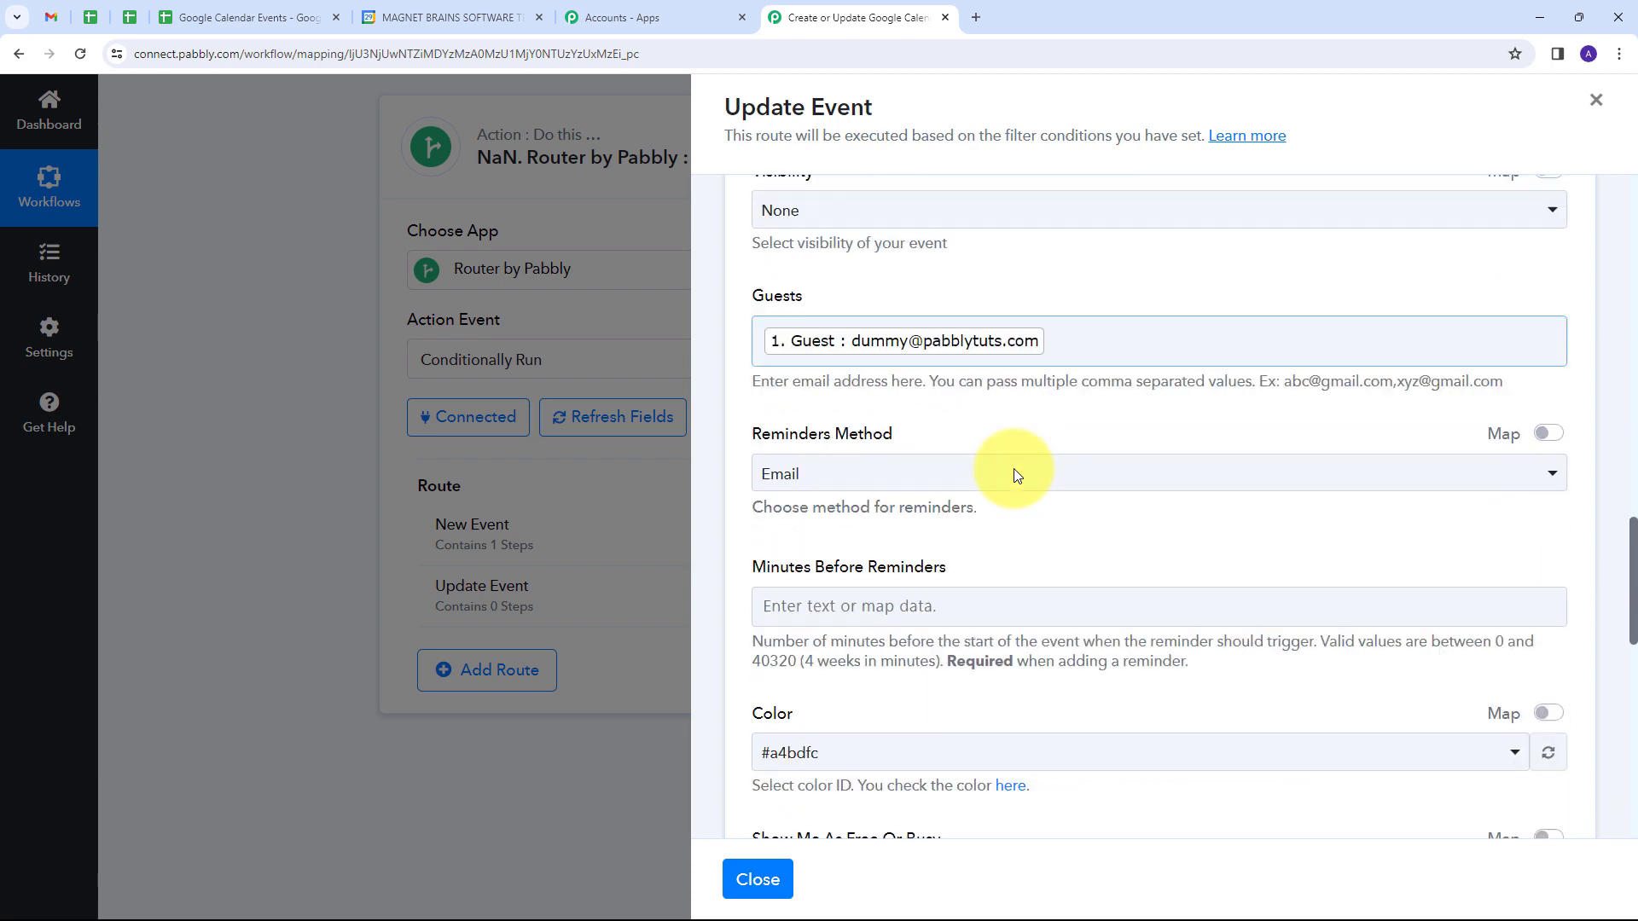
scroll(1013, 468, "down", 10)
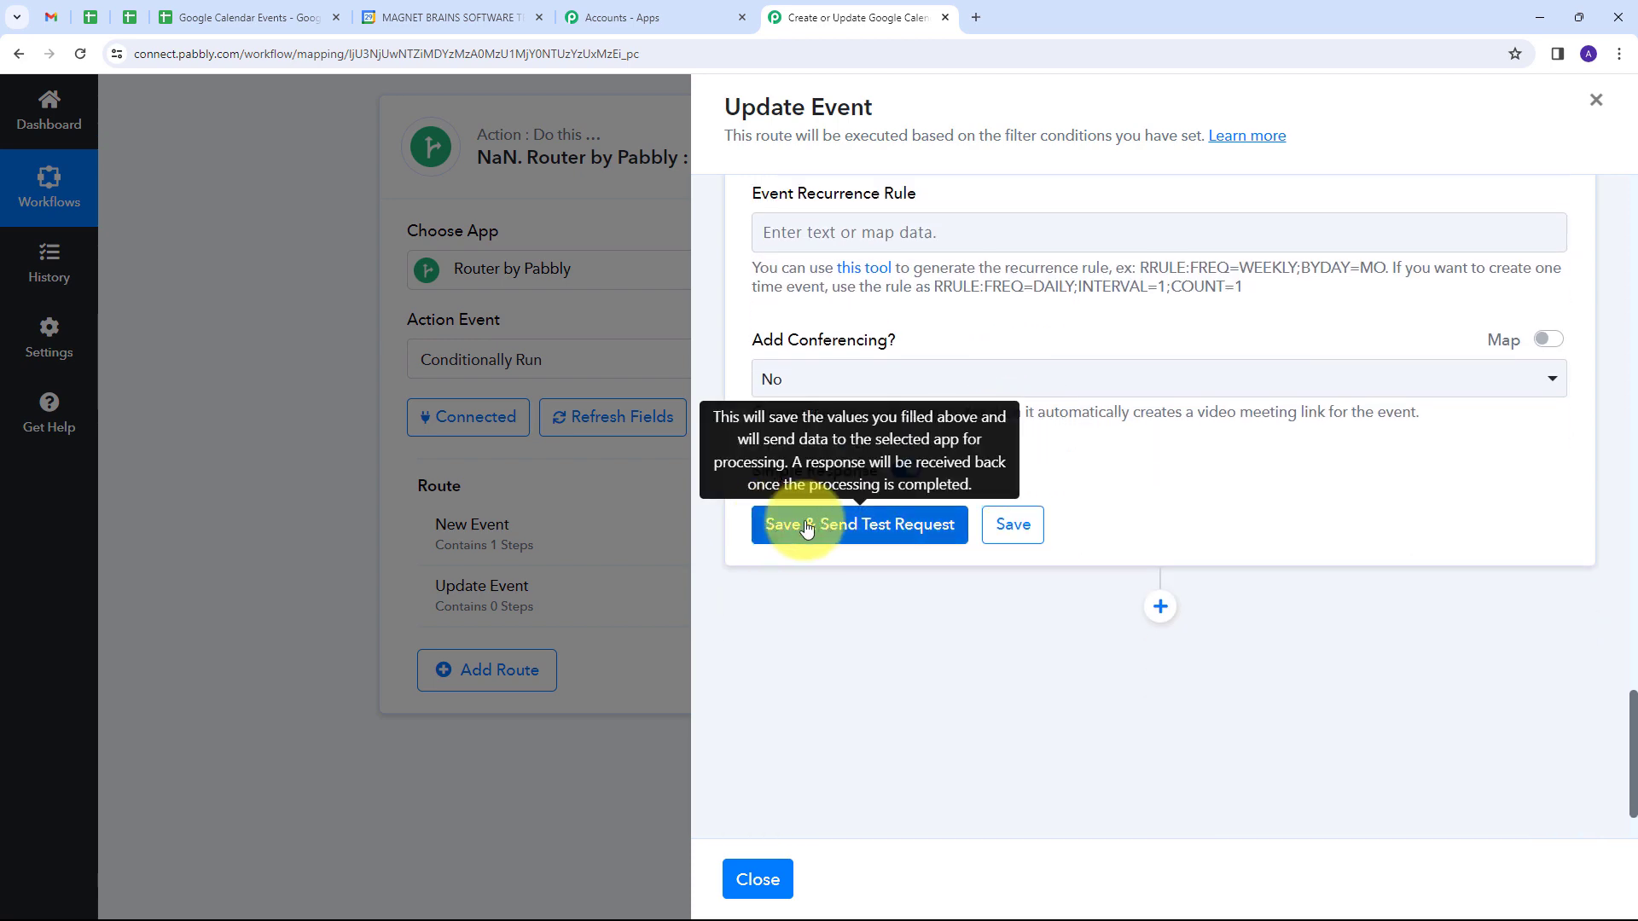
left_click(806, 527)
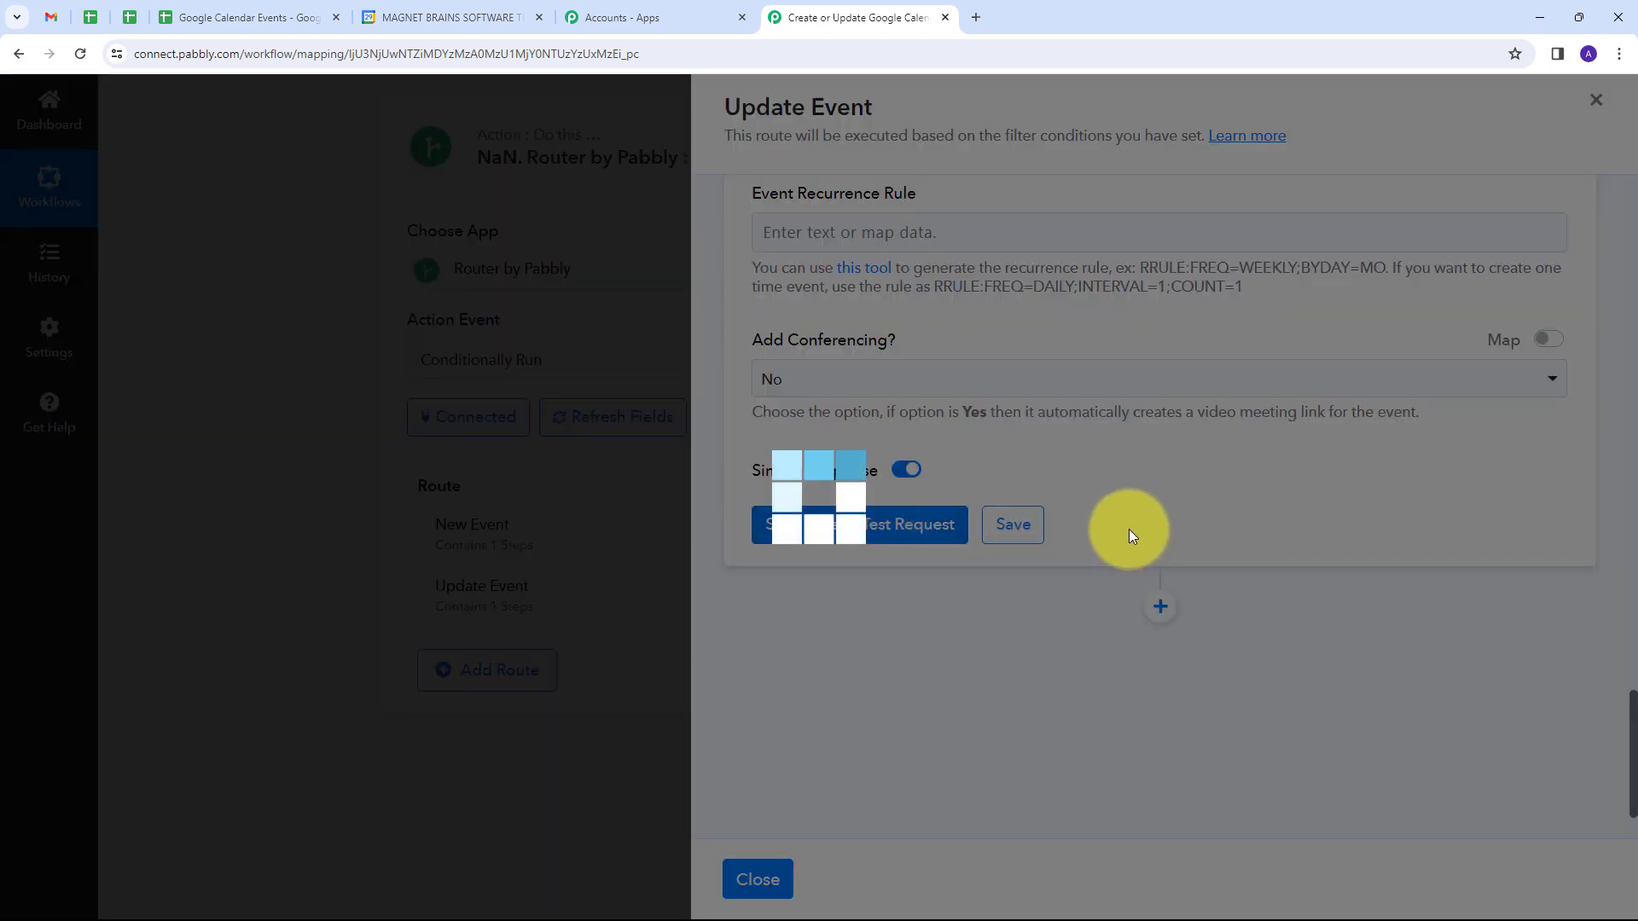
scroll(1271, 452, "down", 5)
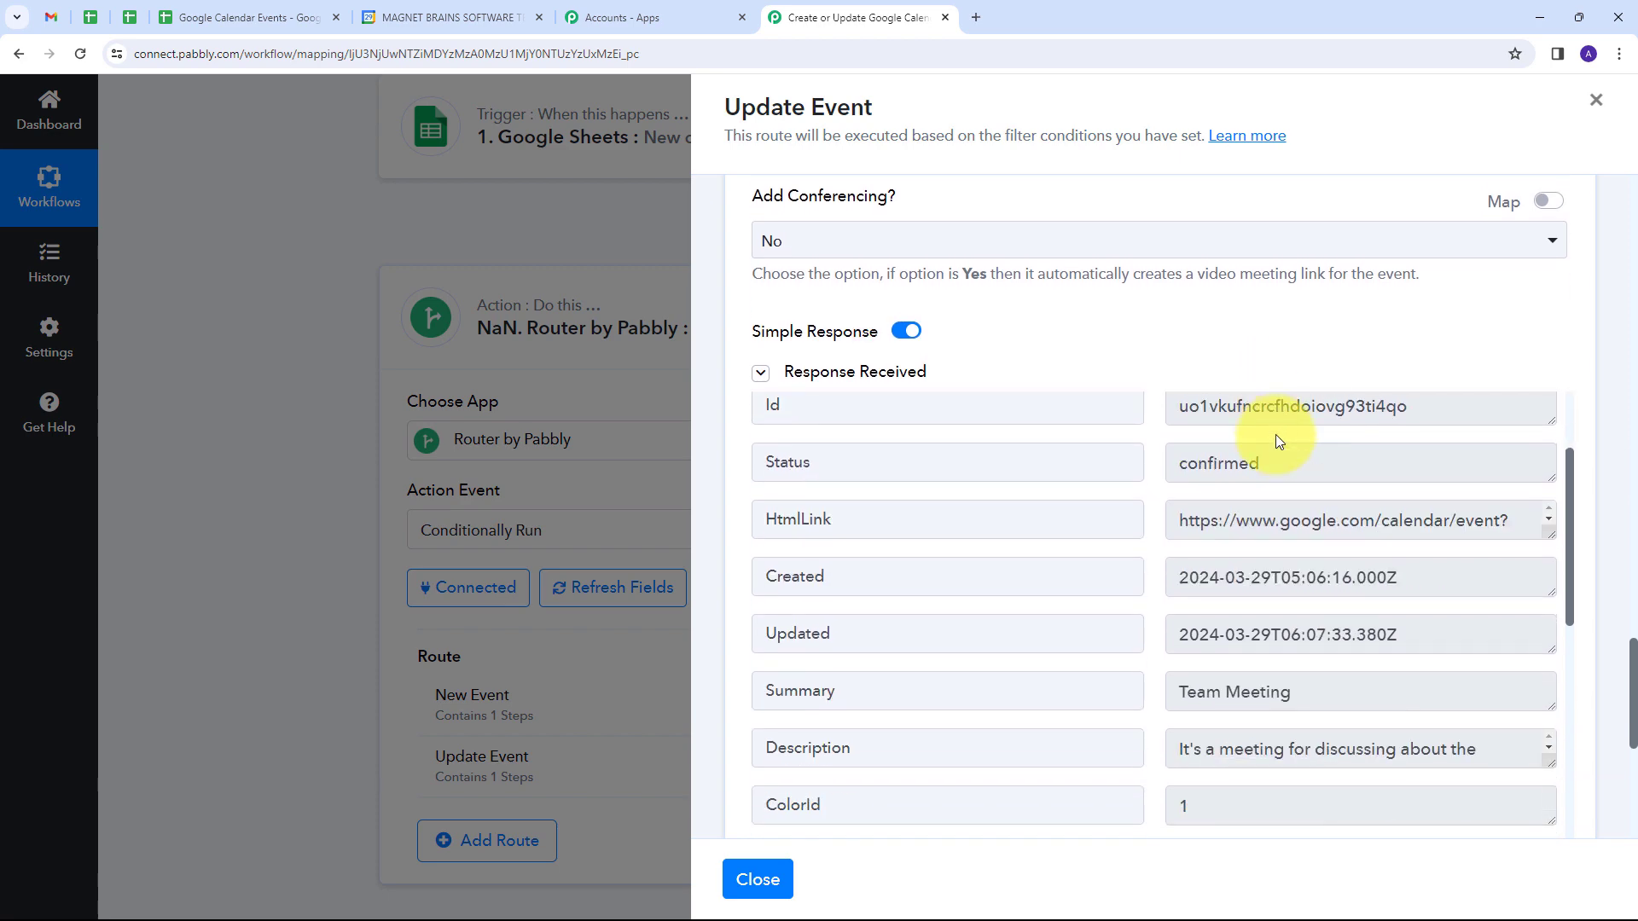
scroll(1315, 531, "down", 5)
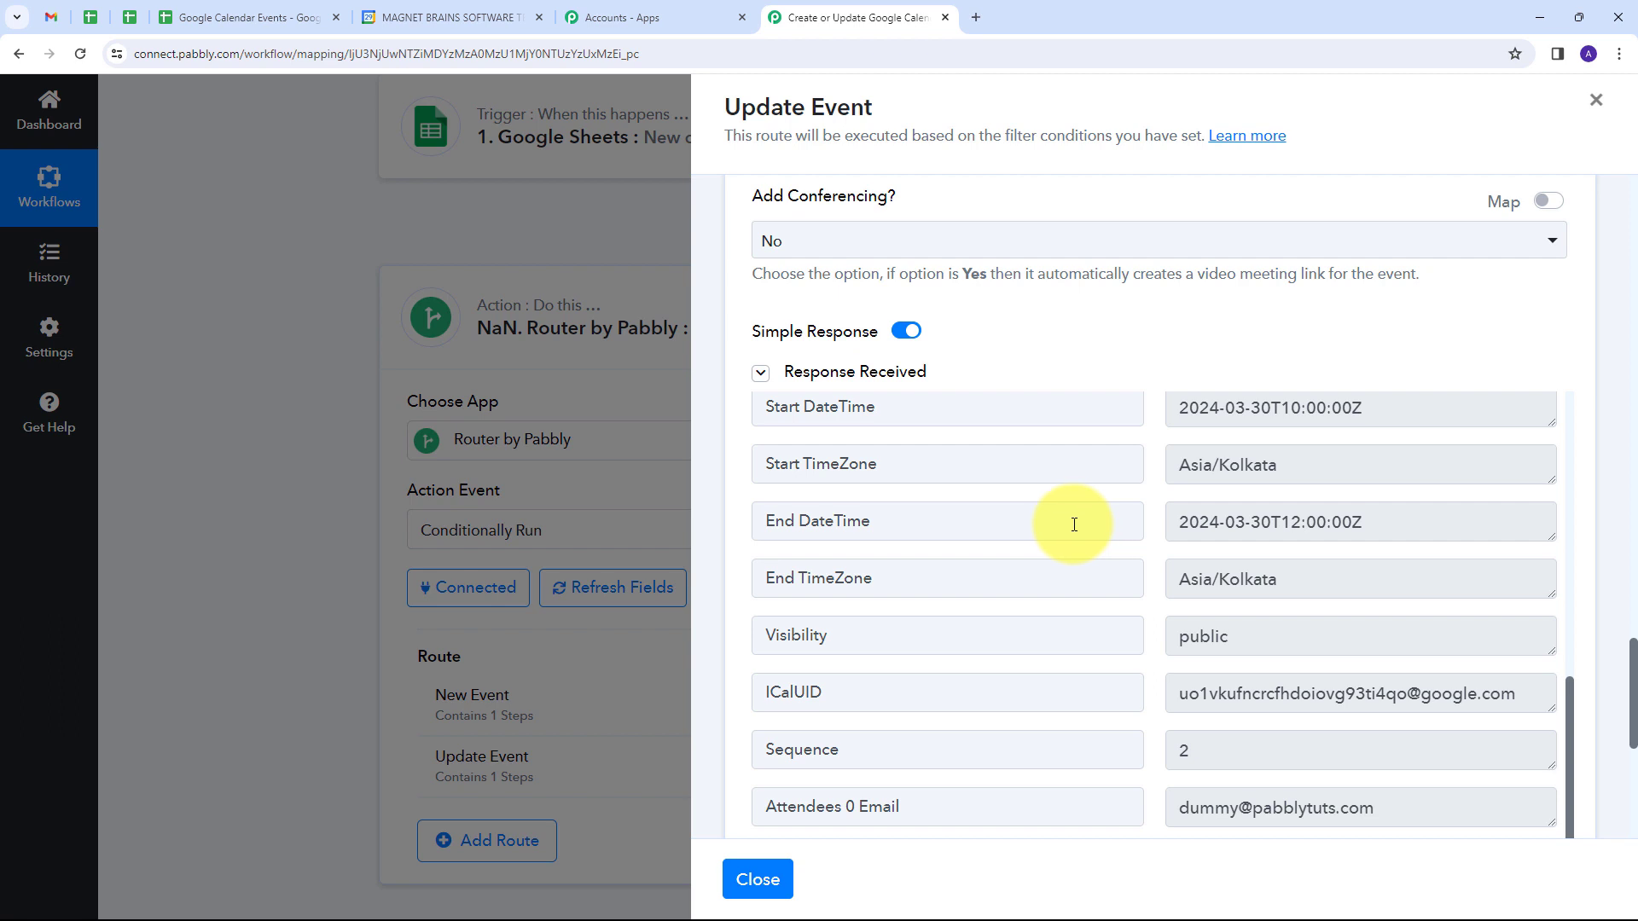
Step: Switch to Google Calendar and check the details of the Team Meeting event on Saturday, March 30
left_click(439, 17)
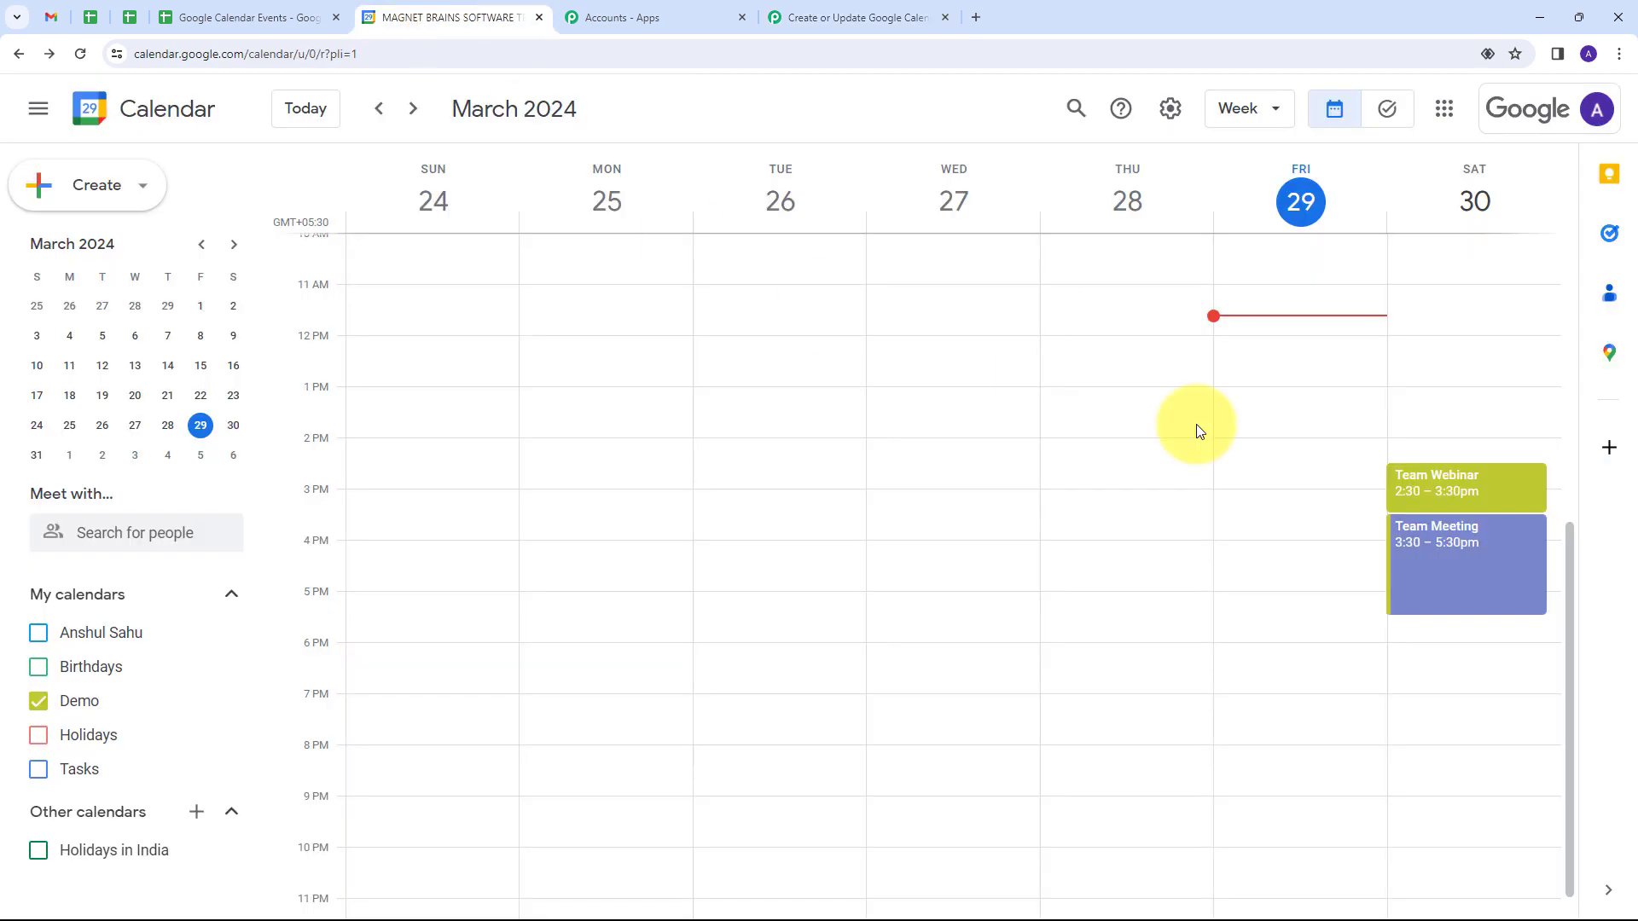
left_click(1437, 570)
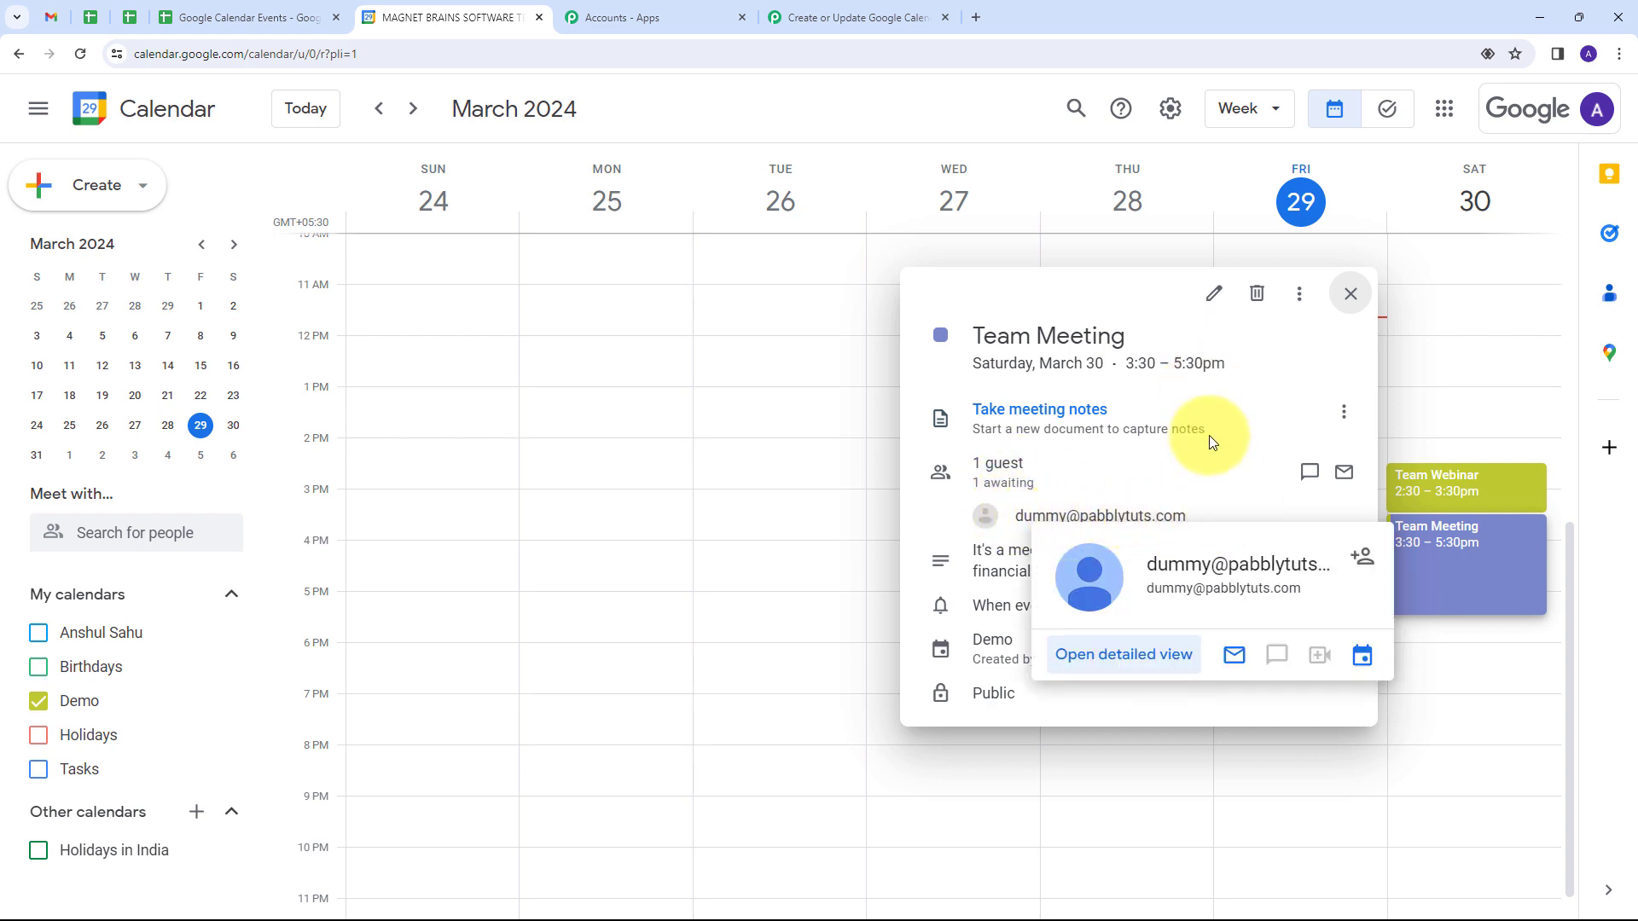
left_click(1350, 294)
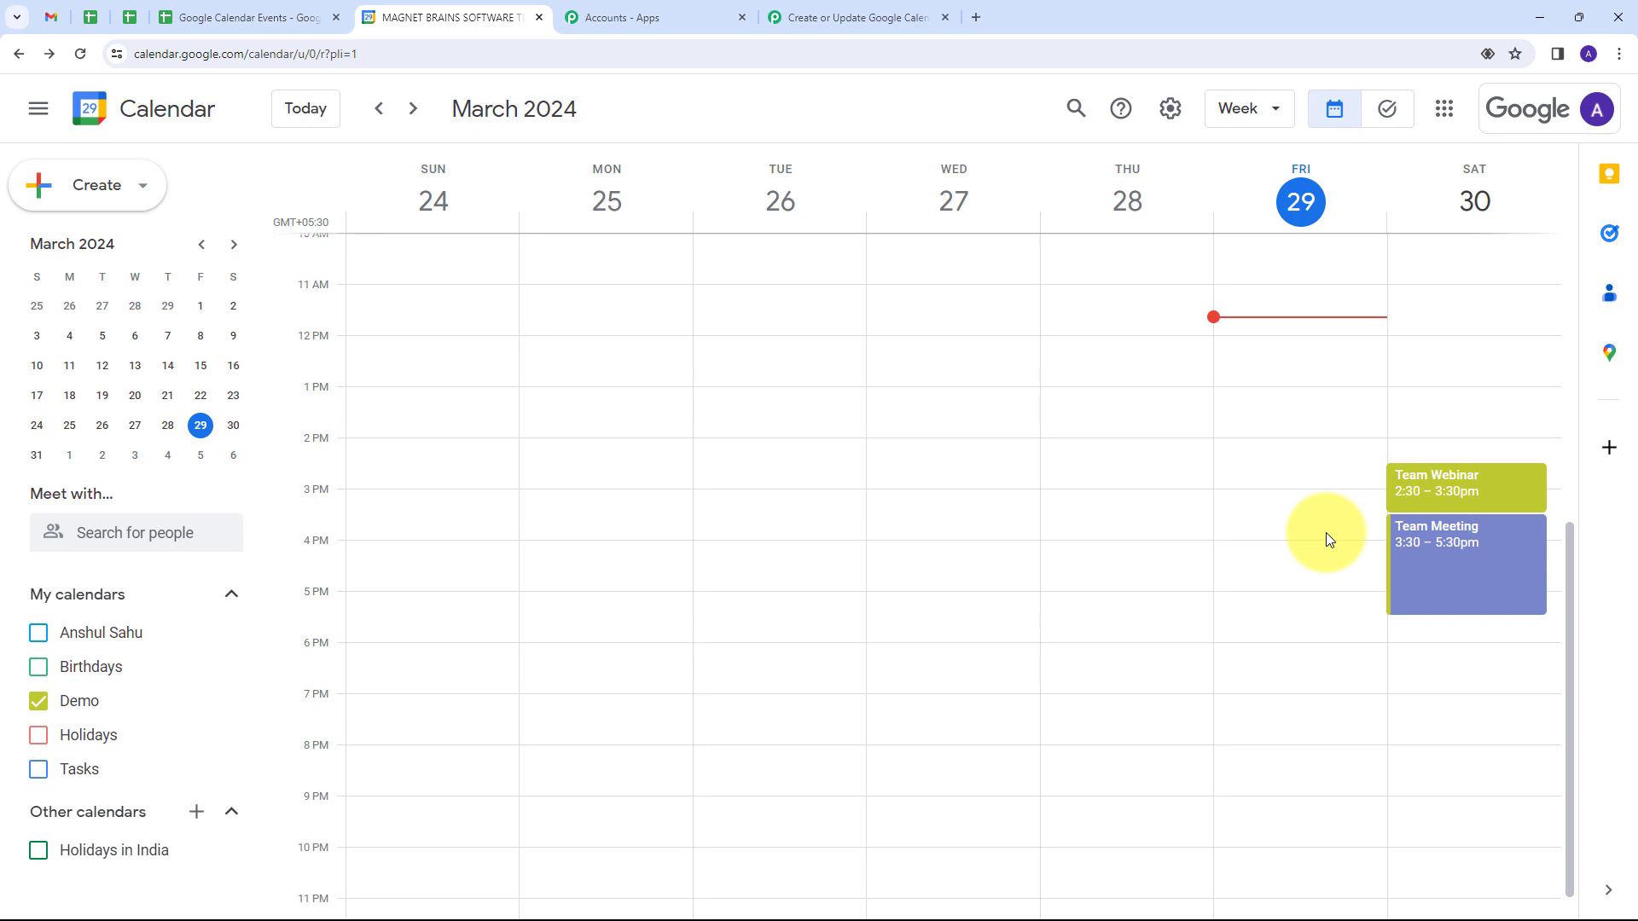
Step: Switch back to Pabbly Connect and review the router's New Event and Update Event routes in the workflow
left_click(837, 19)
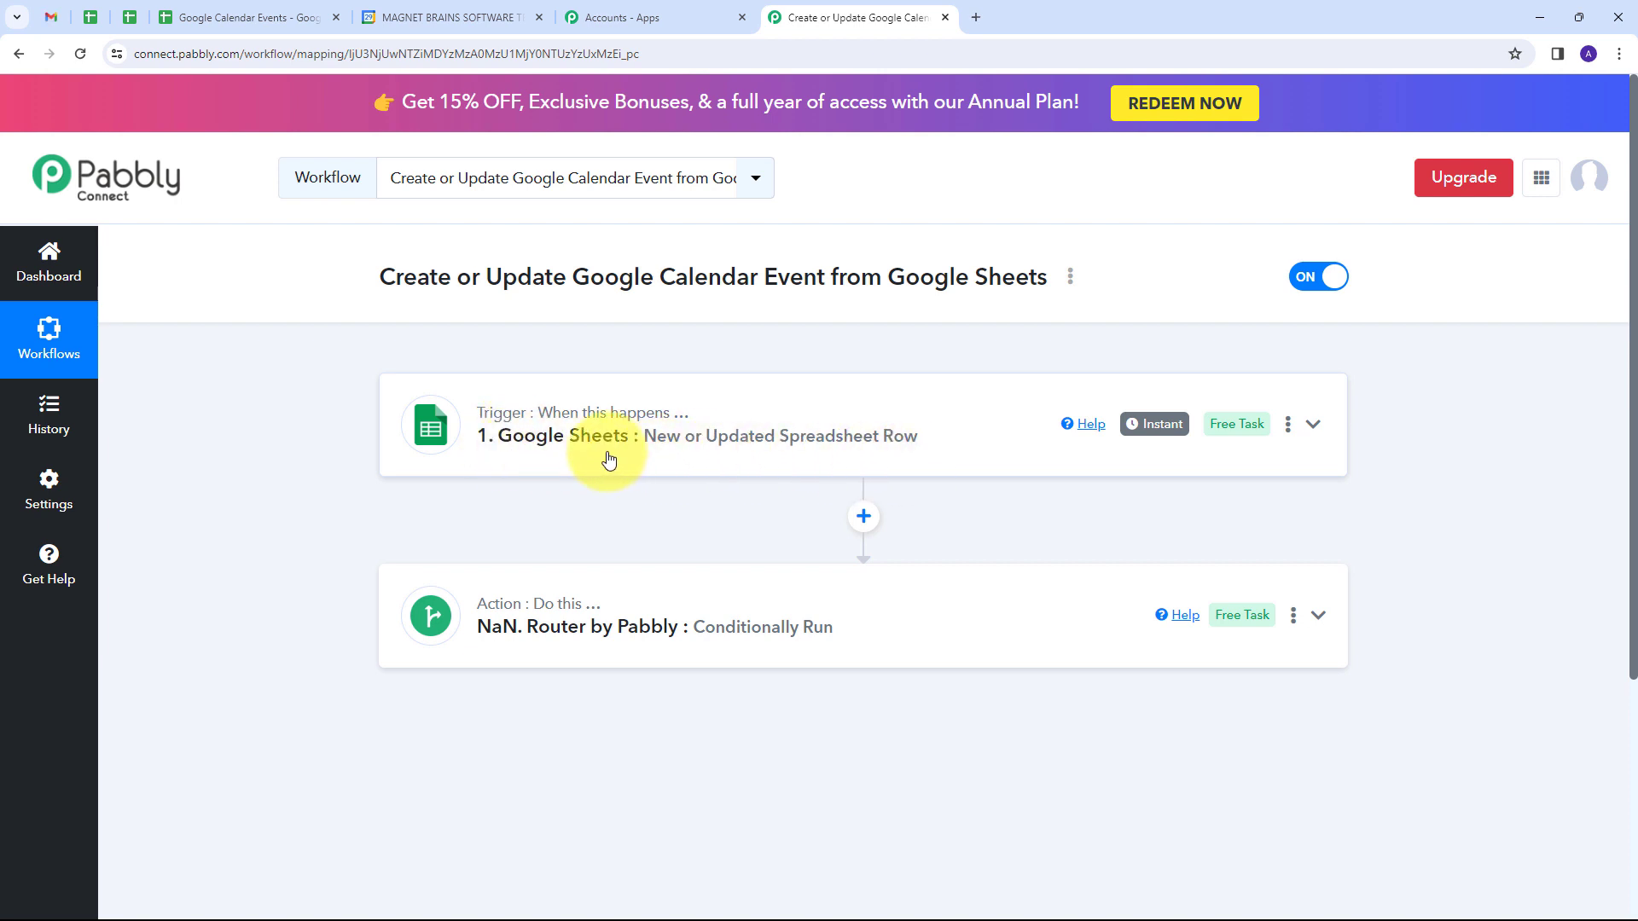
scroll(407, 433, "down", 1)
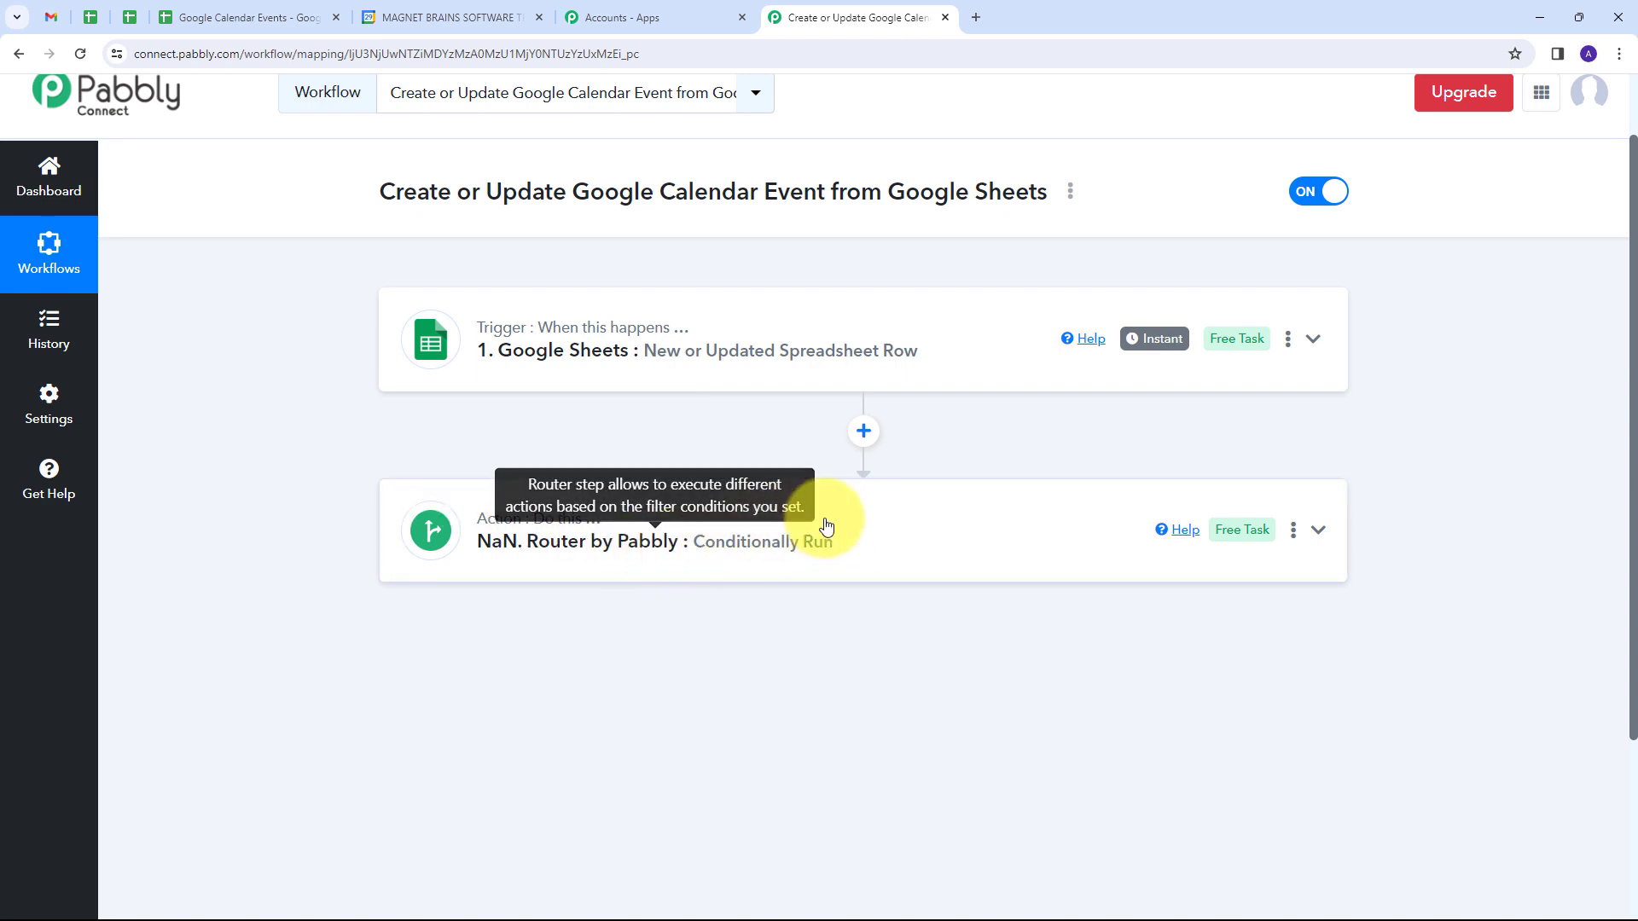
left_click(949, 521)
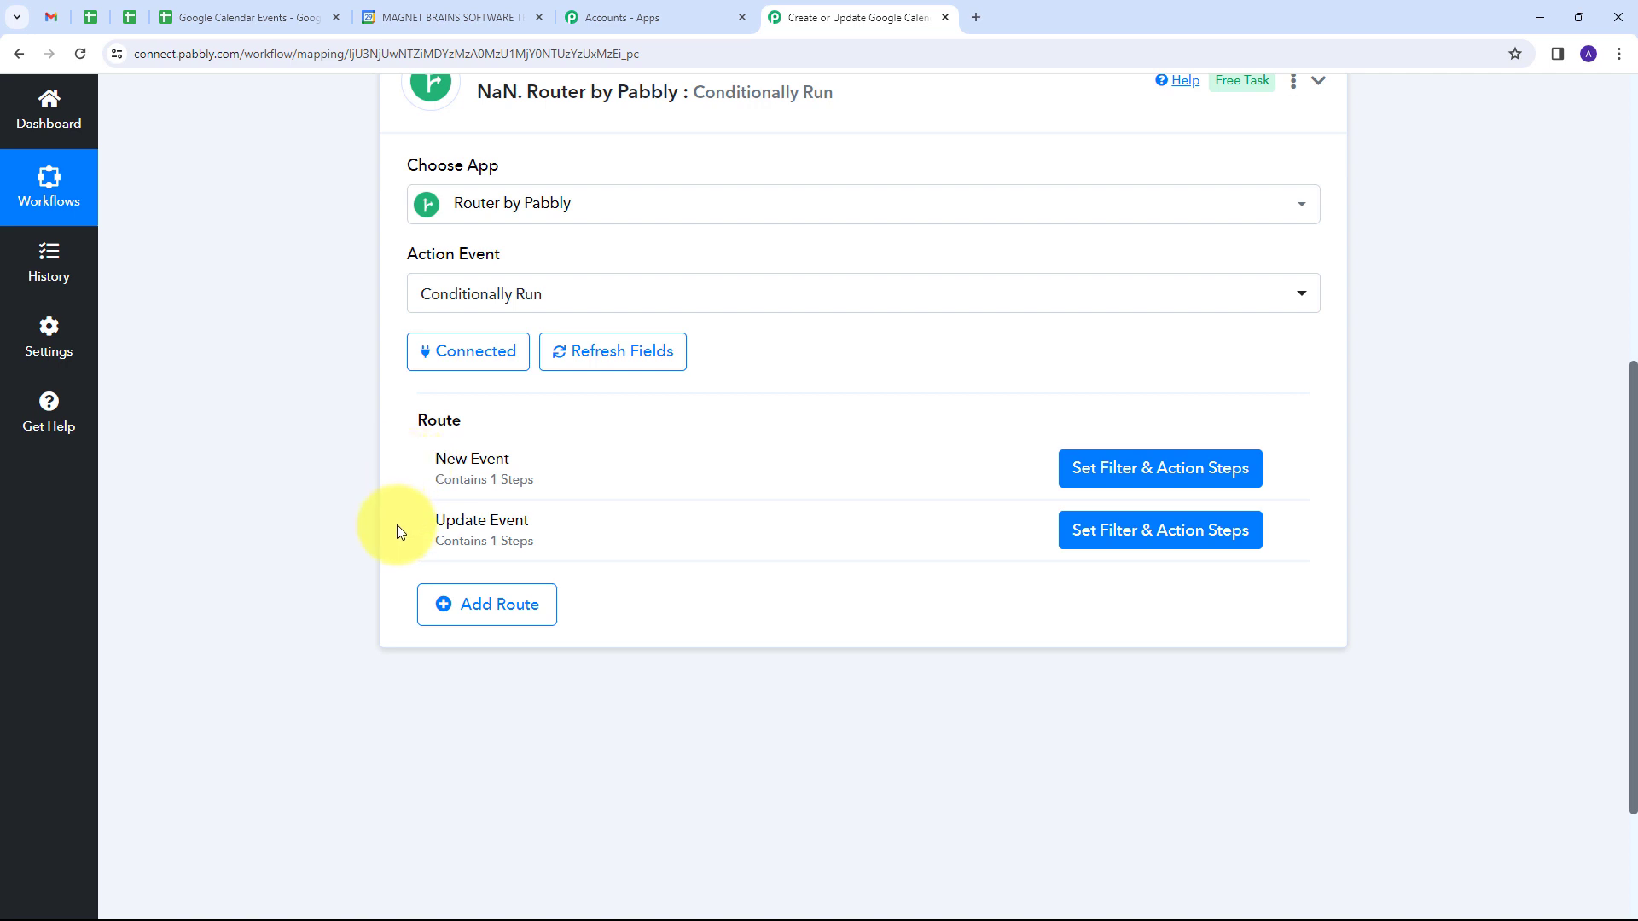
scroll(768, 384, "up", 4)
left_click(1319, 421)
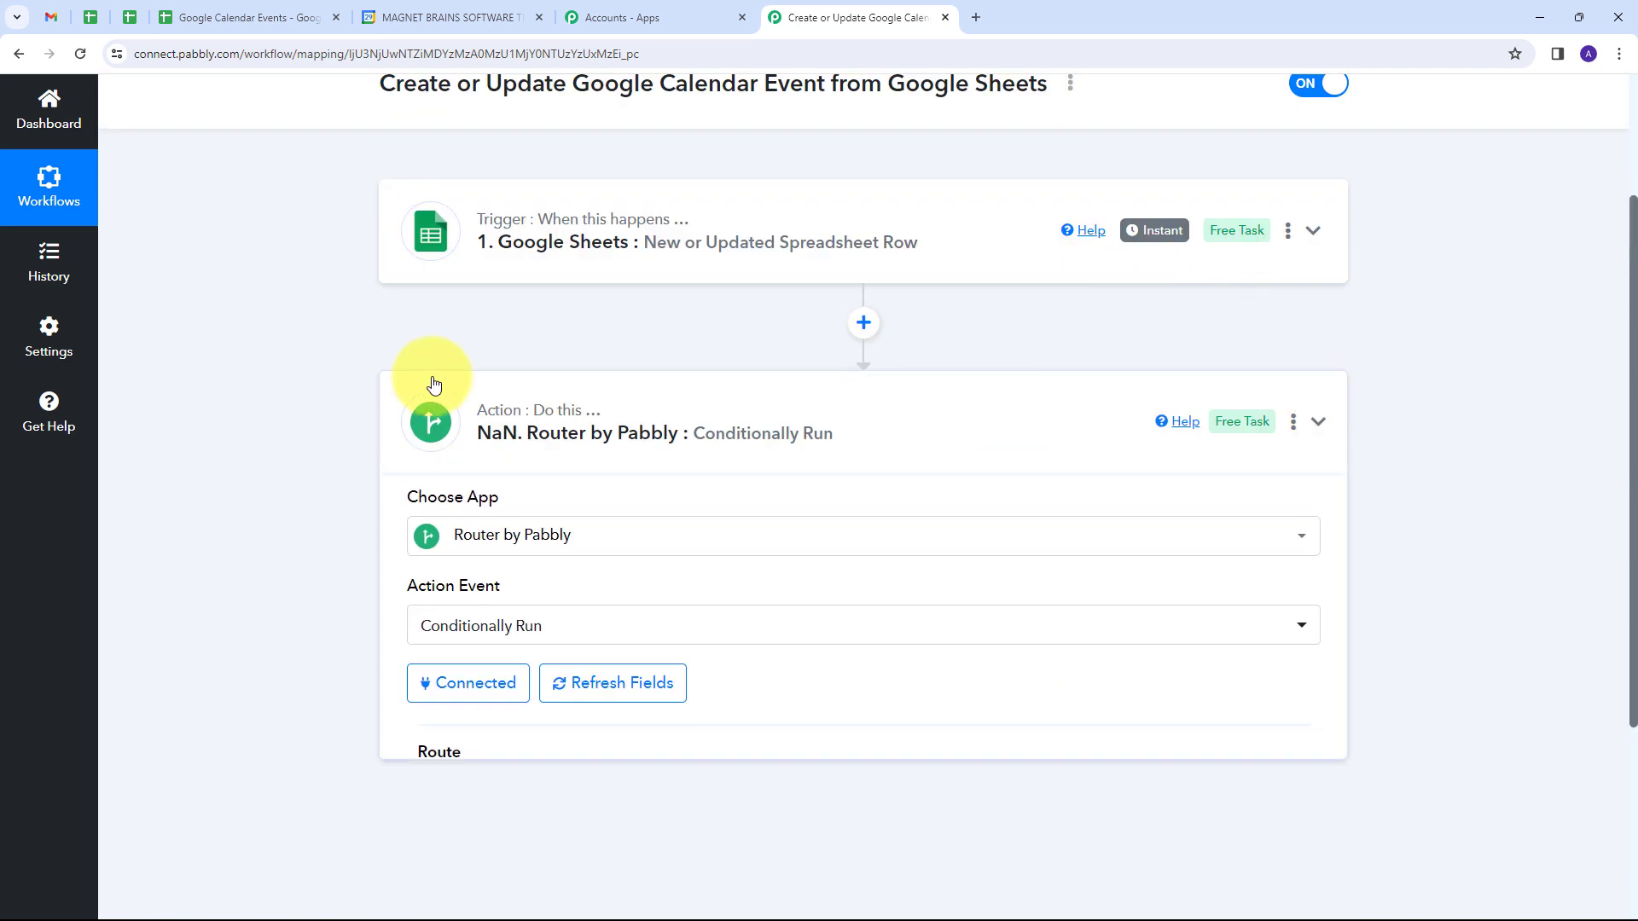
scroll(307, 384, "up", 1)
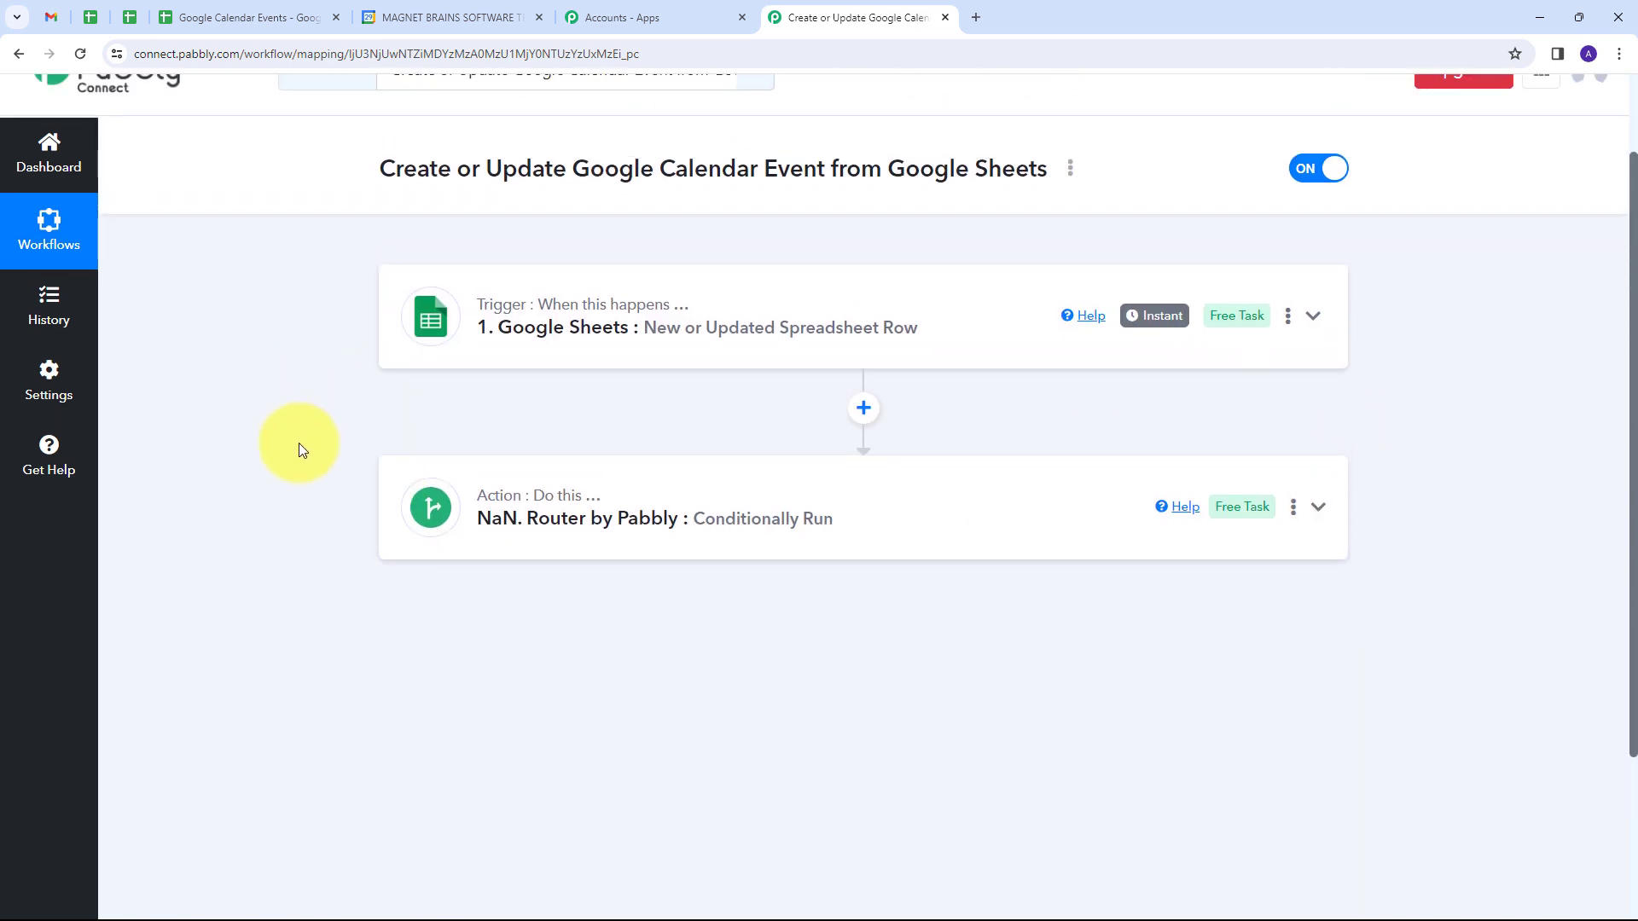